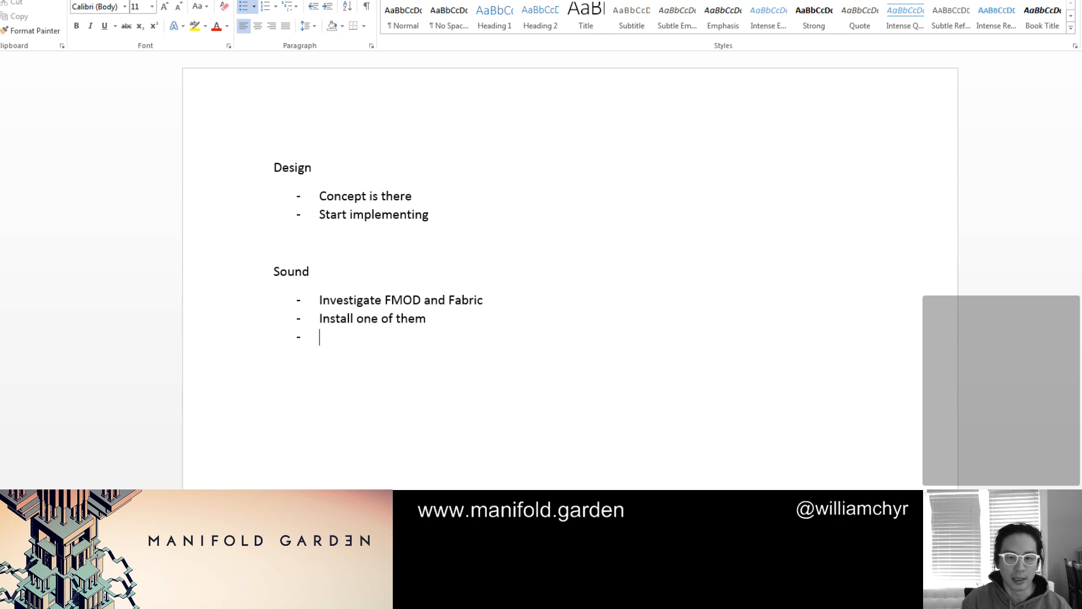
Add the bullet "Send over contract to sound designer" to the Sound list and start another bullet below it
{"action": "type", "text": "Send over"}
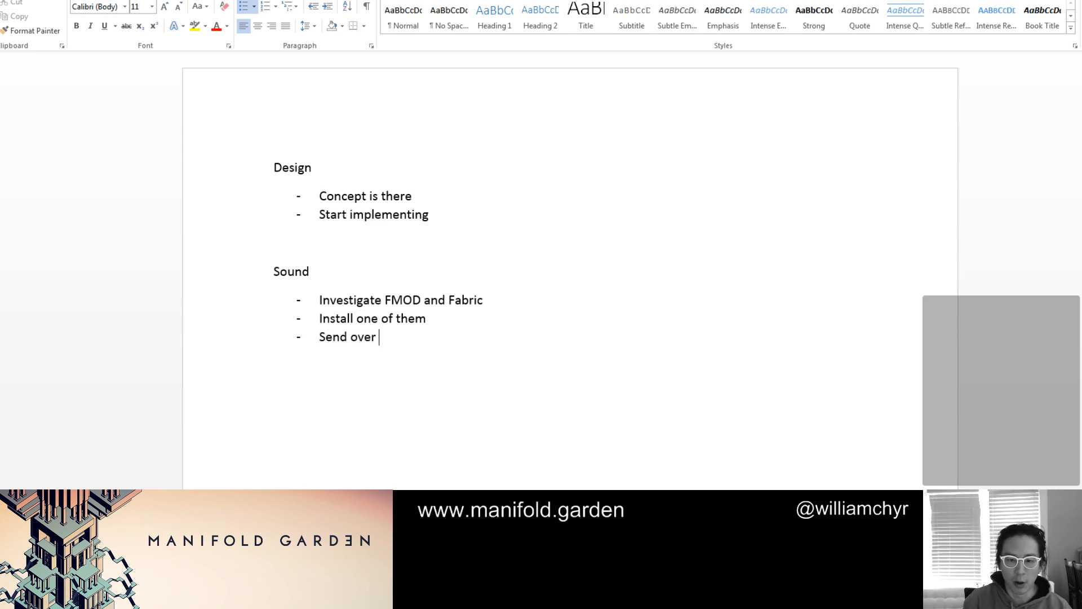
{"action": "type", "text": " contrac"}
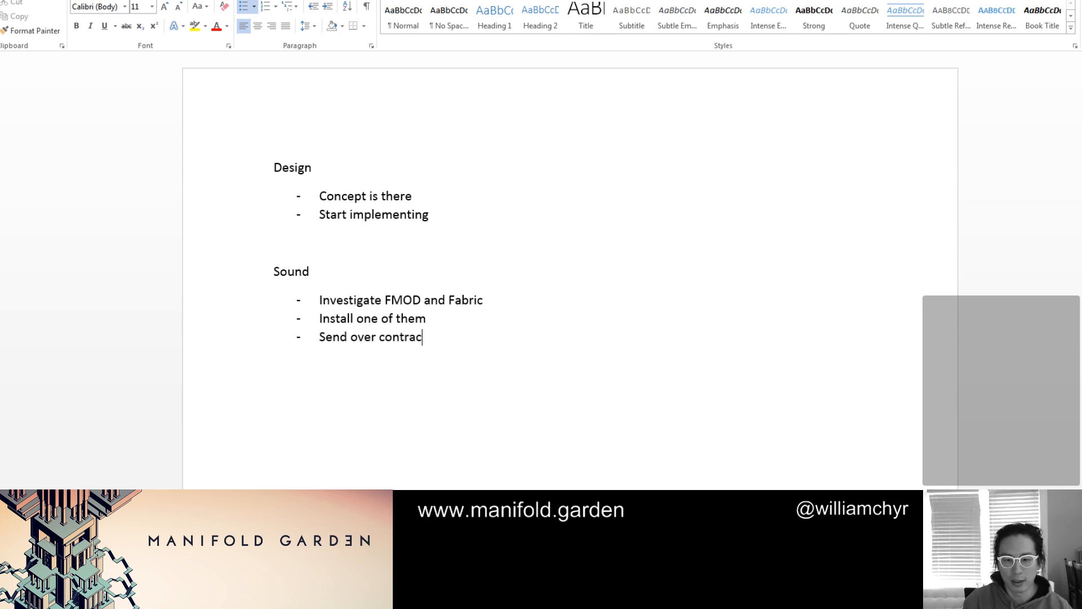
{"action": "type", "text": "t to sound designer"}
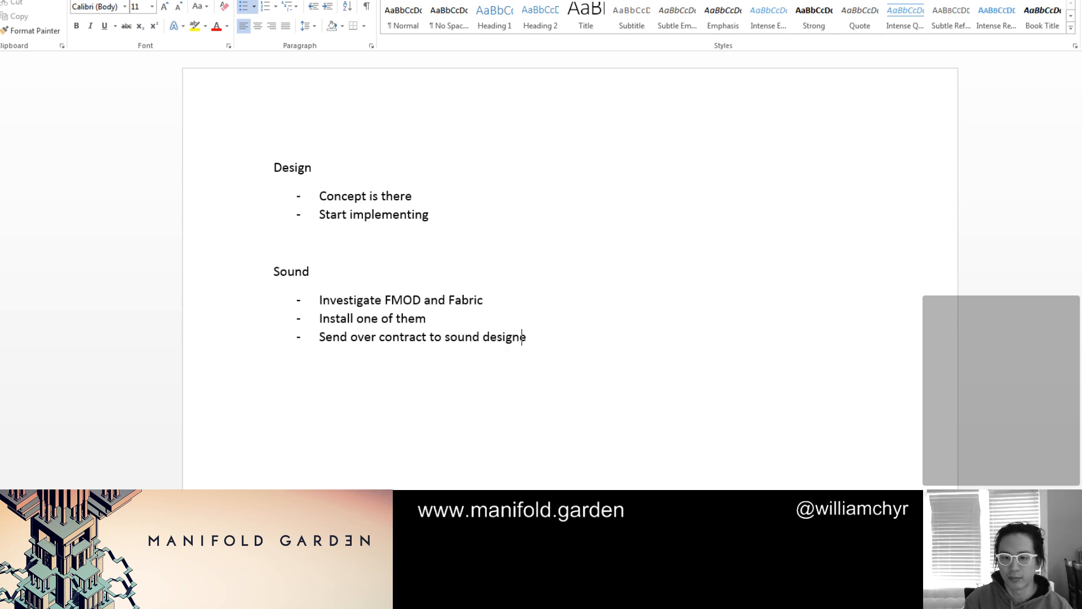
{"action": "key", "text": "Return"}
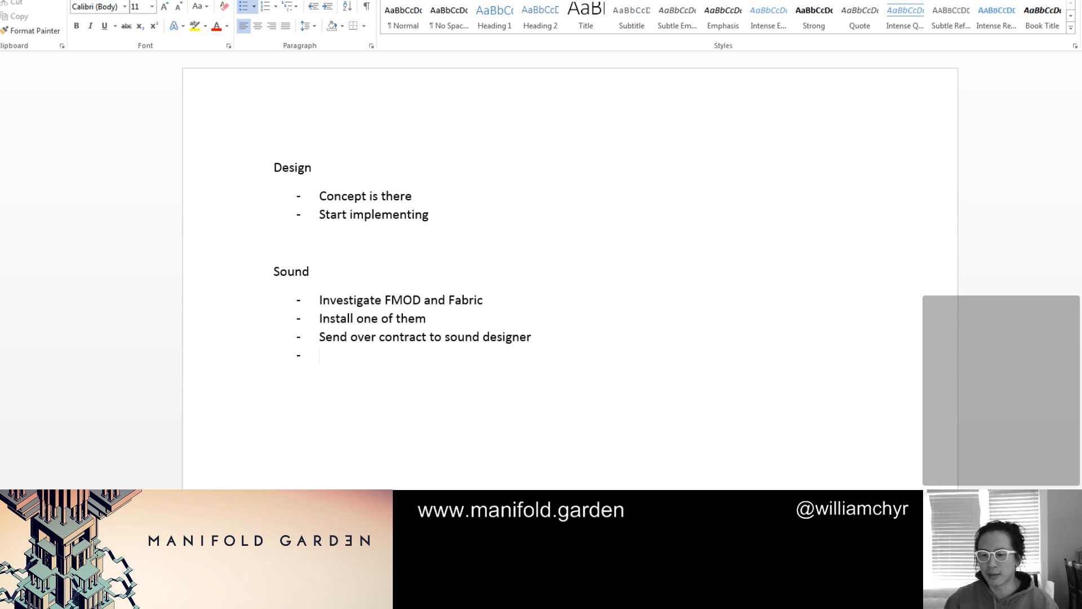
Switch to the web browser, search for FMOD in a new tab and open its website
{"action": "left_click", "coordinate": [868, 488]}
{"action": "key", "text": "ctrl+t"}
{"action": "type", "text": "fmo"}
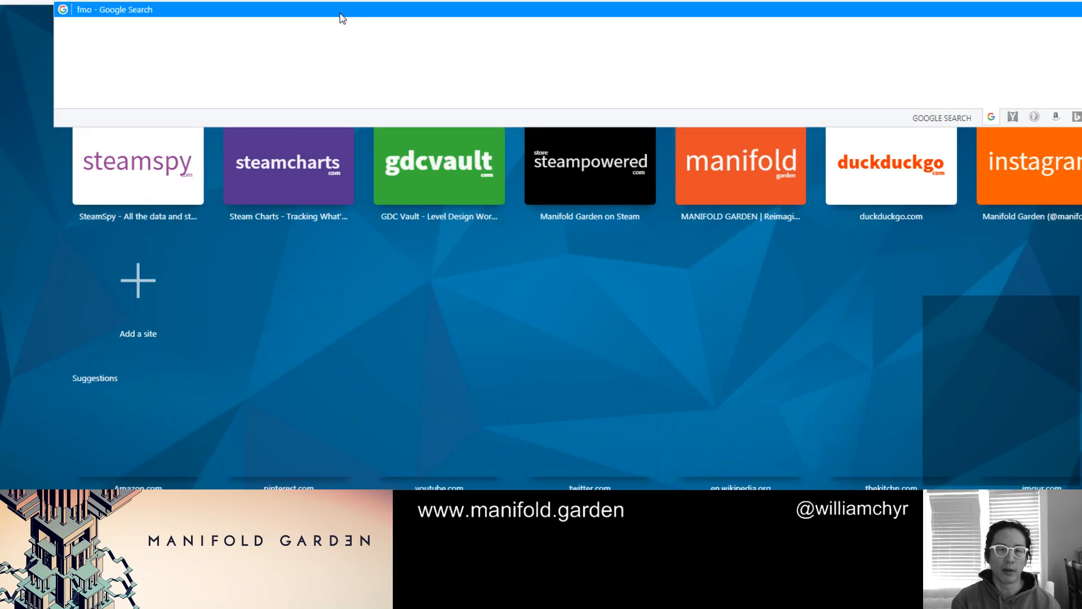
{"action": "left_click", "coordinate": [340, 13]}
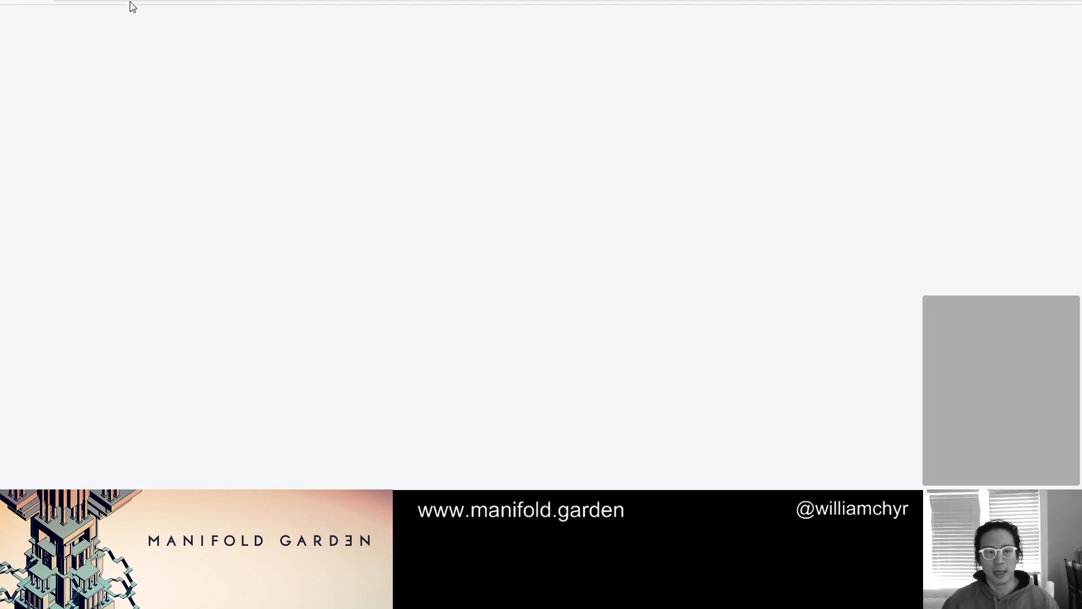
{"action": "left_click", "coordinate": [104, 137]}
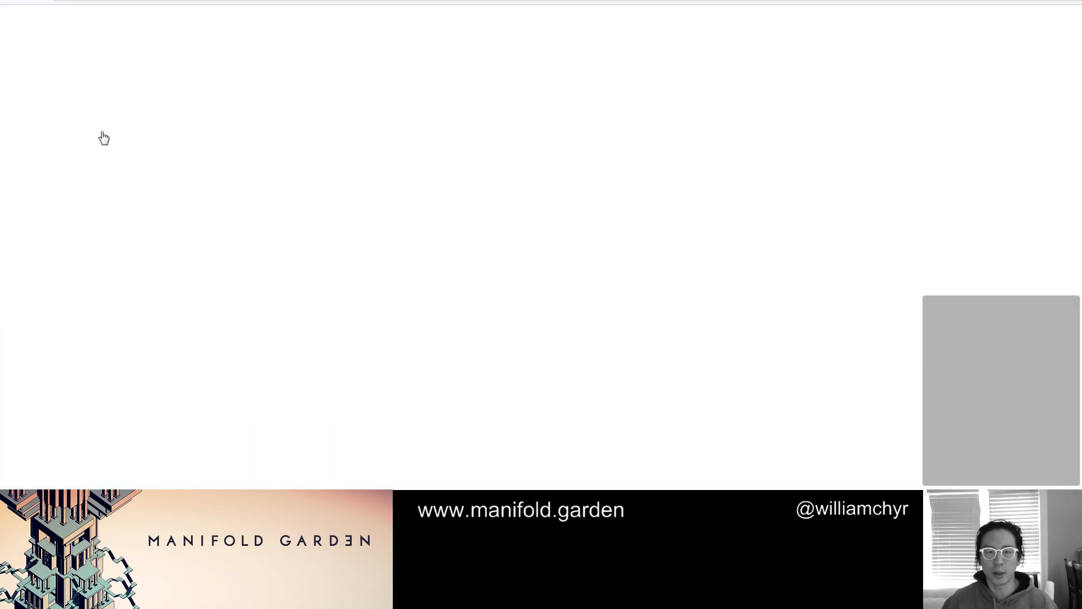
Search for "fabric audio" in a new tab and open the licensing page of the Tazman-Audio site
{"action": "key", "text": "ctrl+t"}
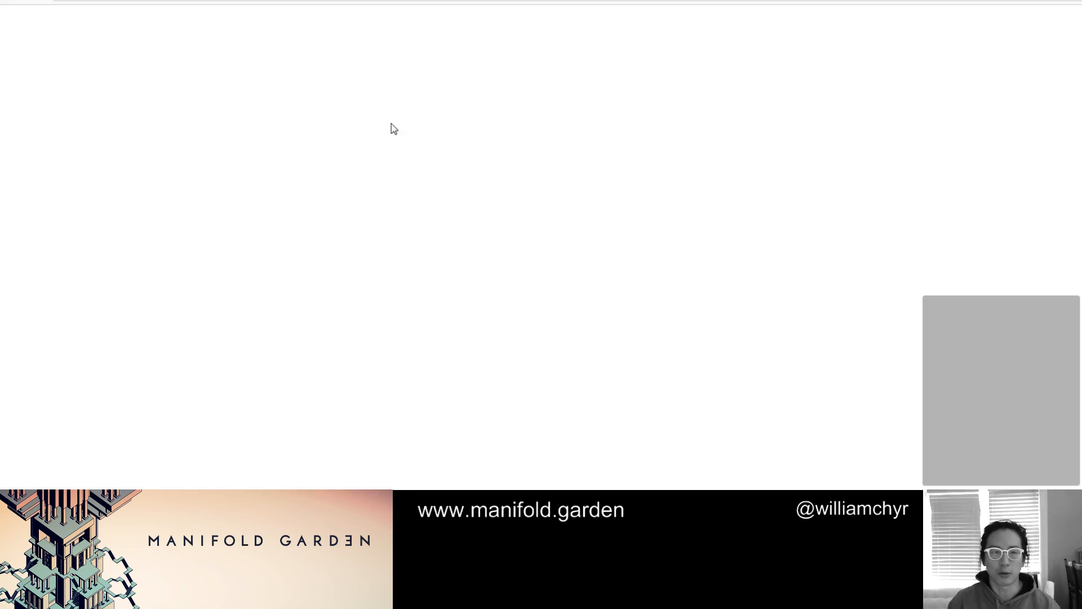
{"action": "type", "text": "fabric audio"}
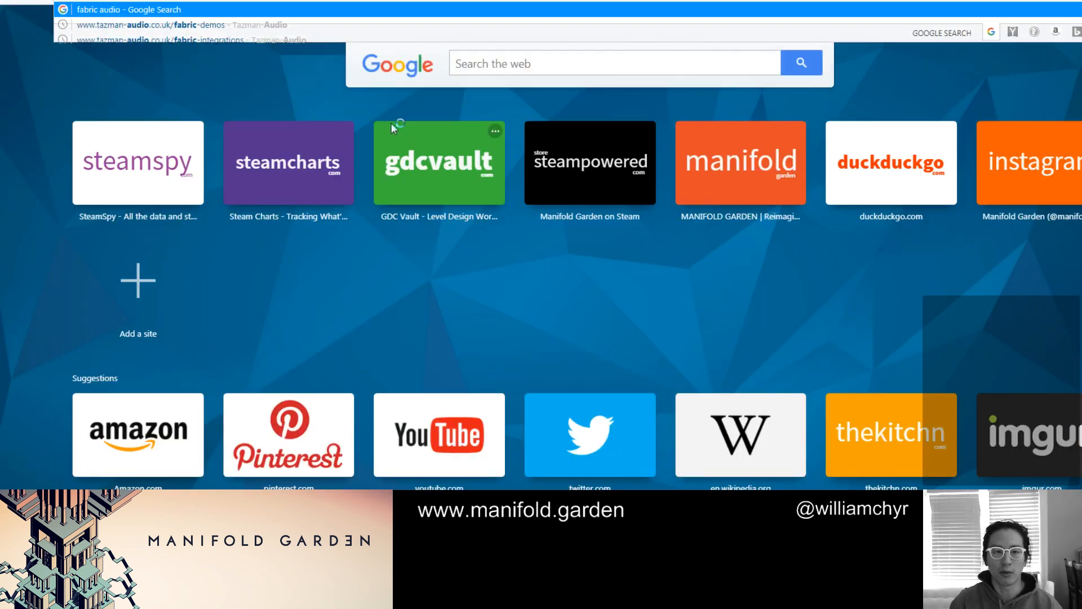
{"action": "key", "text": "Return"}
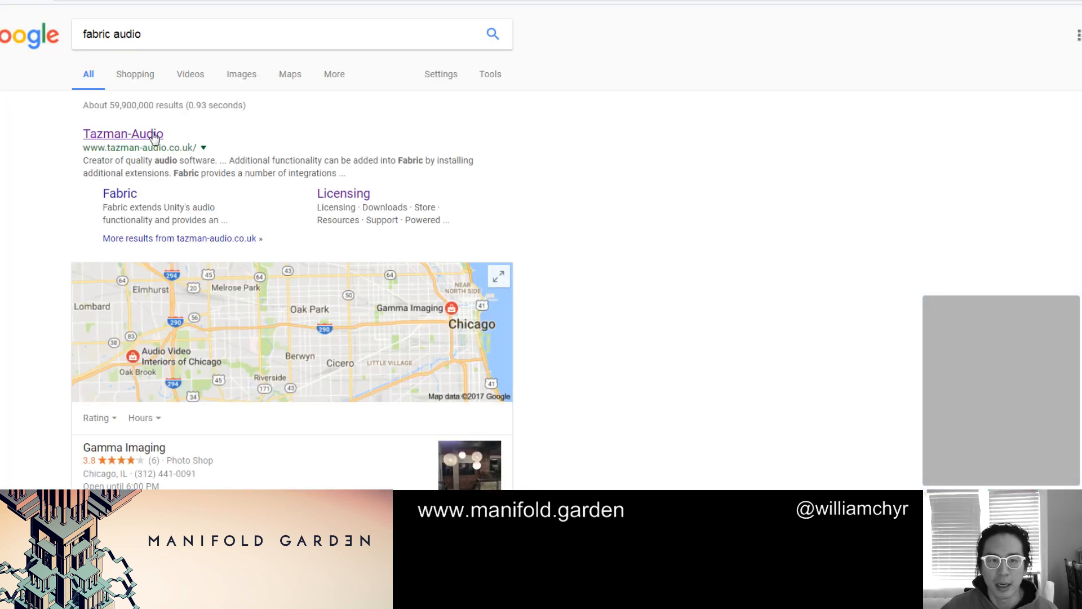
{"action": "left_click", "coordinate": [154, 139]}
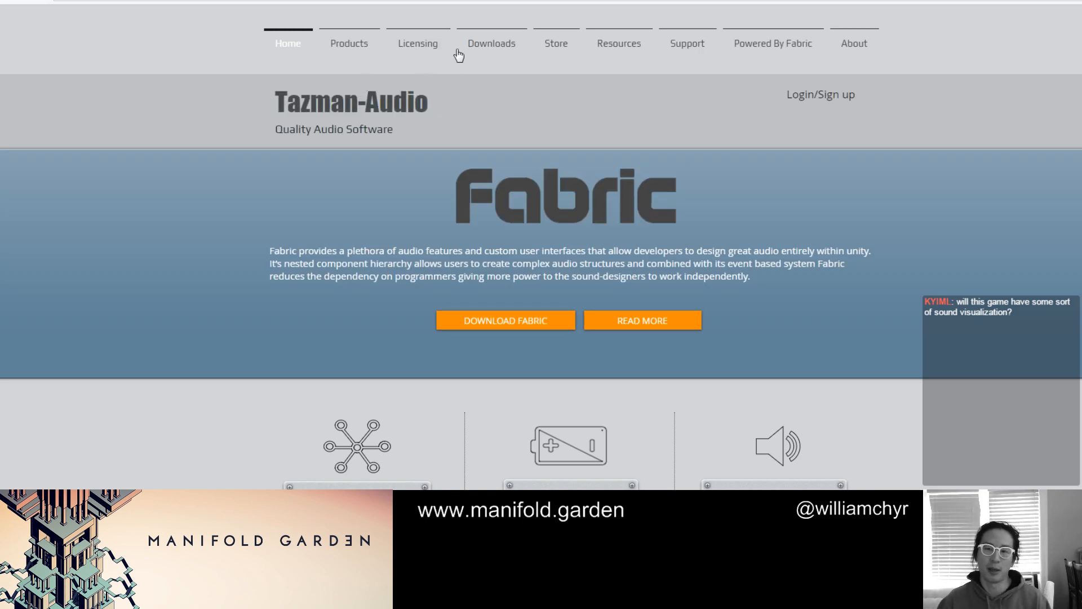
{"action": "left_click", "coordinate": [420, 49]}
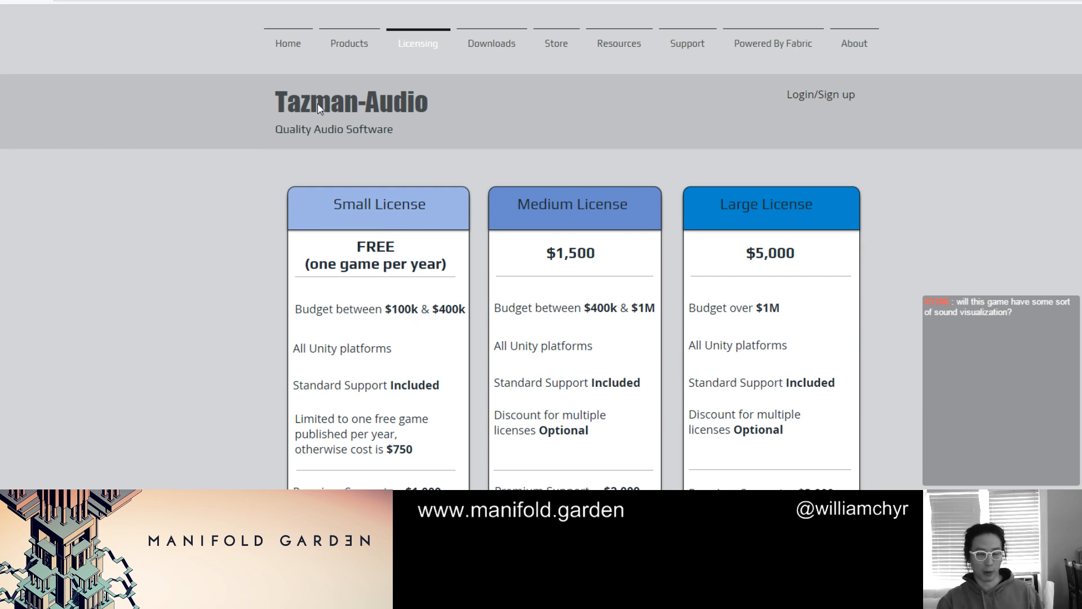
Look over the FMOD homepage and the games powered by Fabric to compare the two audio tools
{"action": "left_click", "coordinate": [451, 1]}
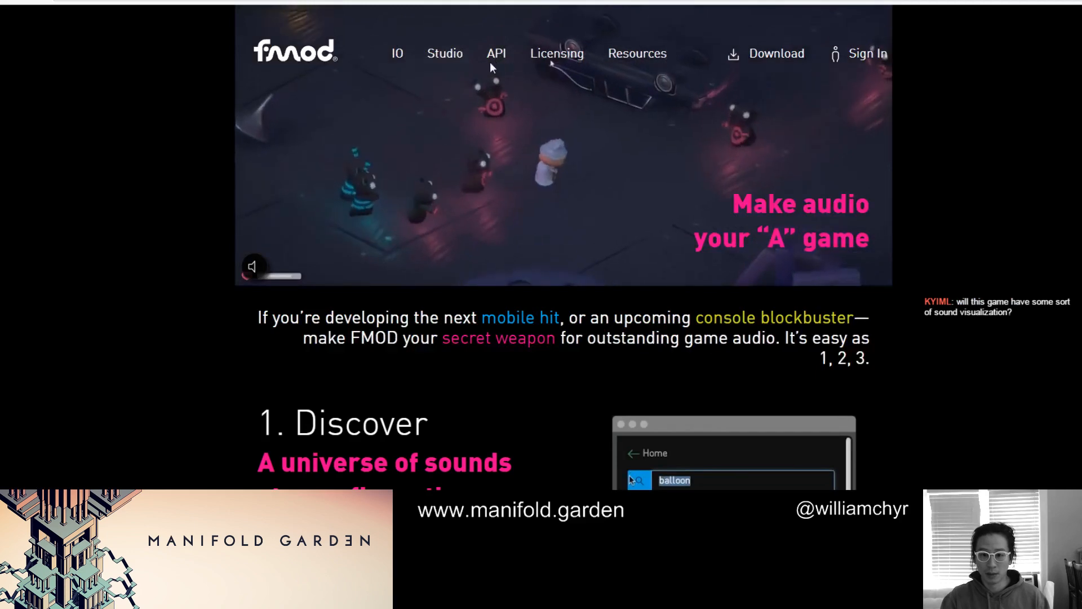
{"action": "scroll", "coordinate": [456, 60], "scroll_direction": "down", "scroll_amount": 5}
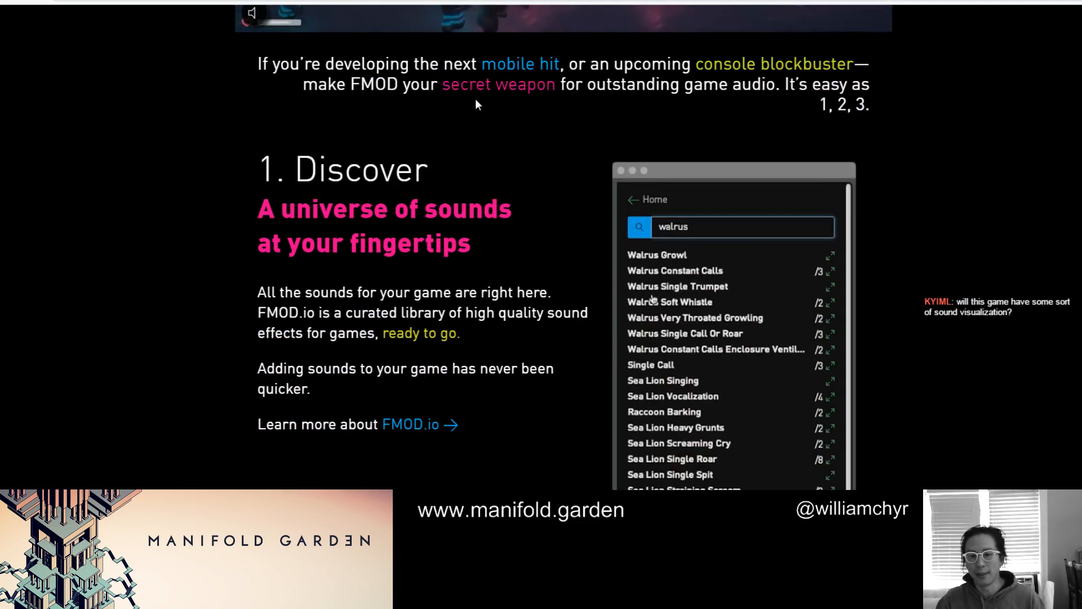
{"action": "left_click", "coordinate": [406, 1]}
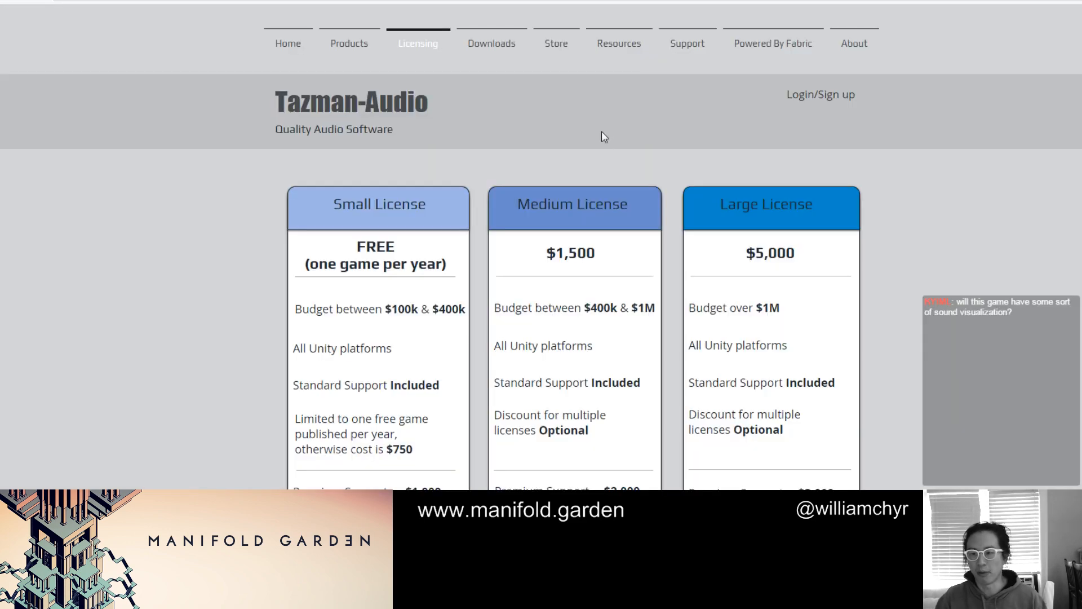
{"action": "mouse_move", "coordinate": [652, 58]}
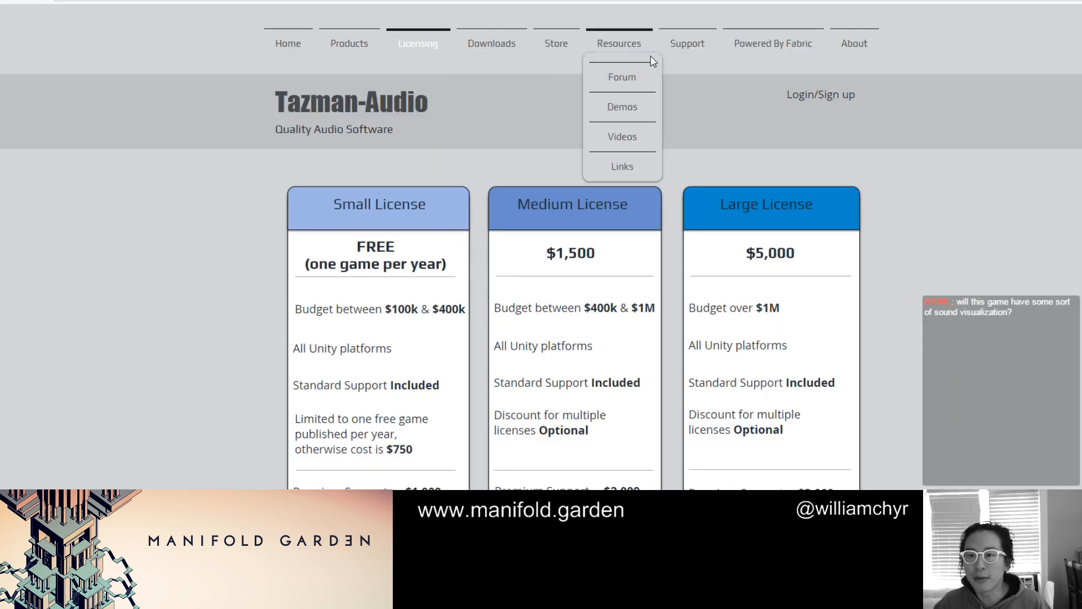
{"action": "left_click", "coordinate": [745, 46]}
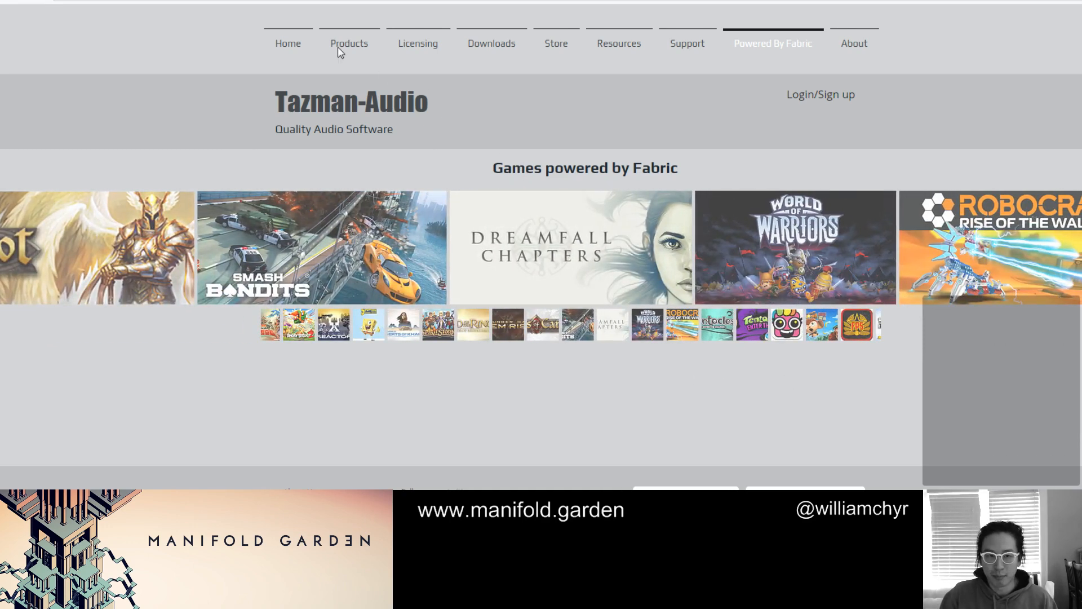
{"action": "key", "text": "ctrl+Tab"}
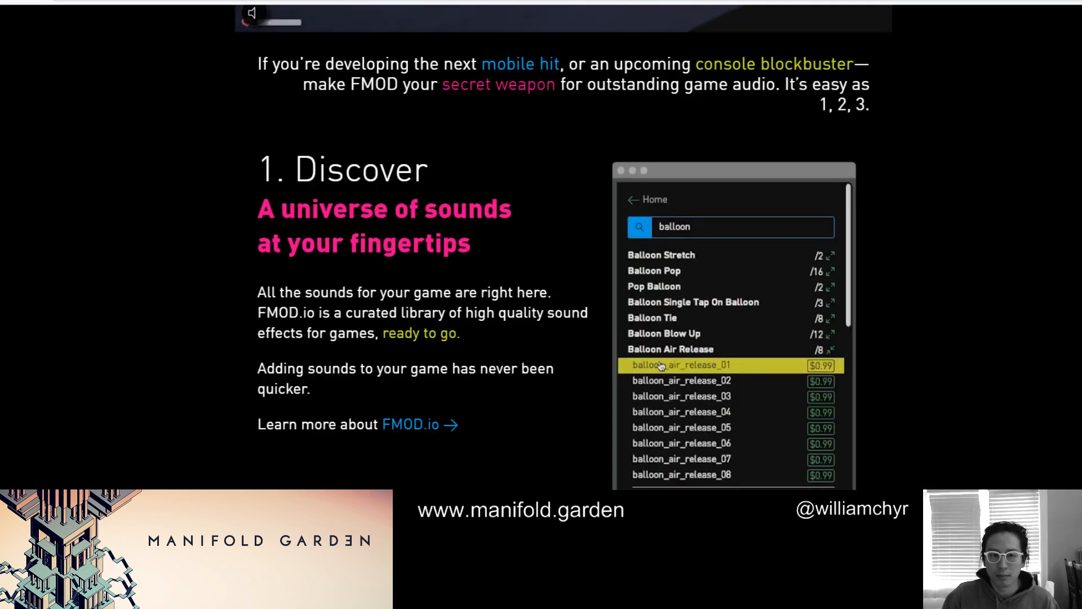
{"action": "key", "text": "ctrl+Tab"}
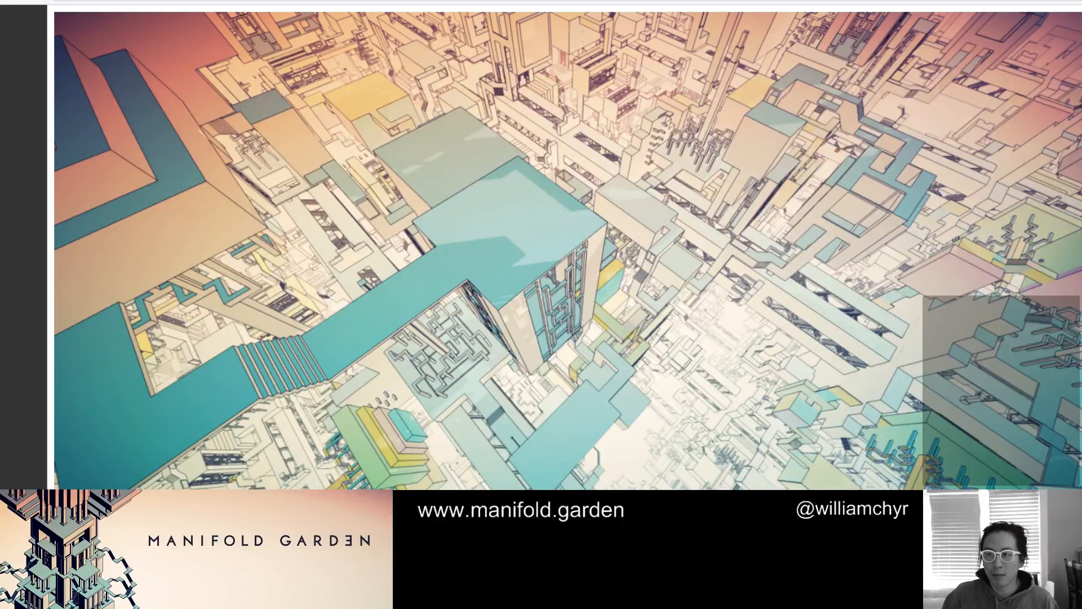
Return to the Word document, end the Sound list and add the heading "Tech" below it
{"action": "key", "text": "alt+Tab"}
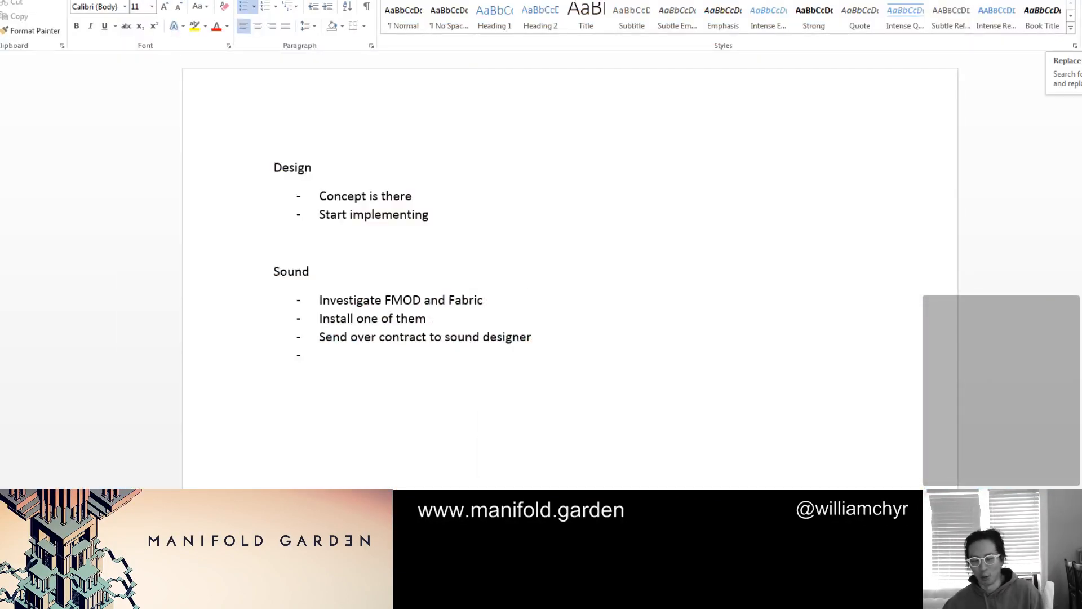
{"action": "key", "text": "BackSpace"}
{"action": "key", "text": "BackSpace"}
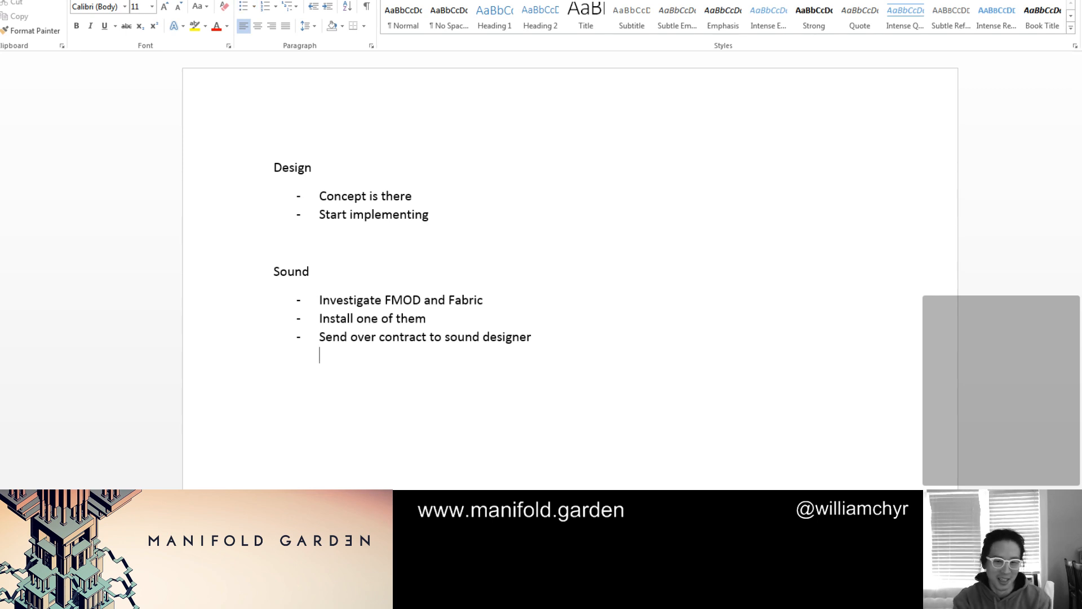
{"action": "key", "text": "Return"}
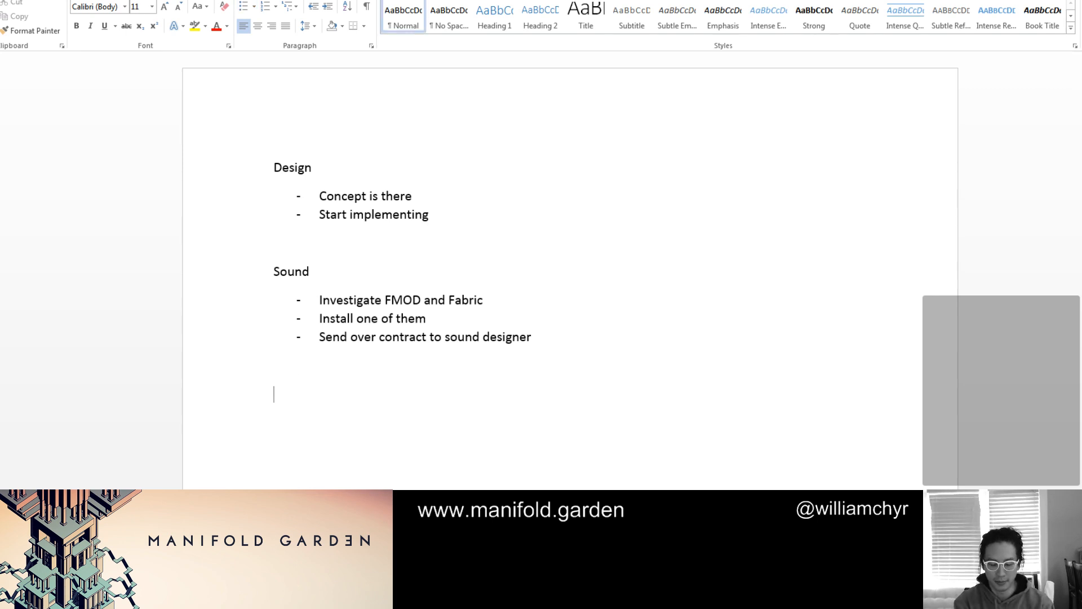
{"action": "type", "text": "Tech"}
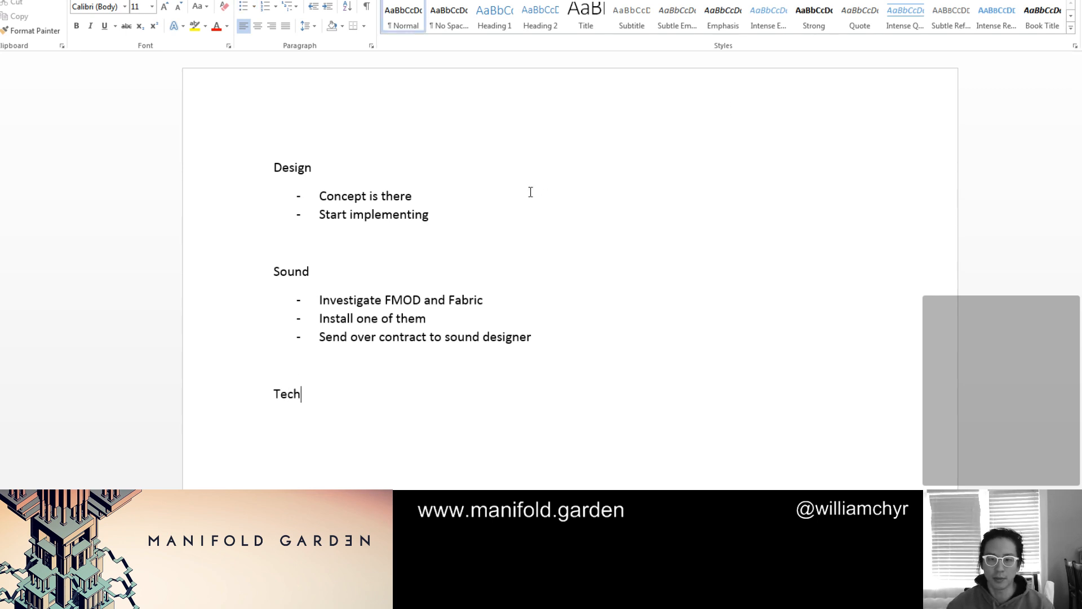
Add the sub-bullet "New dark world puzzle breakdown" under "Start implementing" in the Design list
{"action": "left_click", "coordinate": [510, 208]}
{"action": "key", "text": "Return"}
{"action": "key", "text": "Tab"}
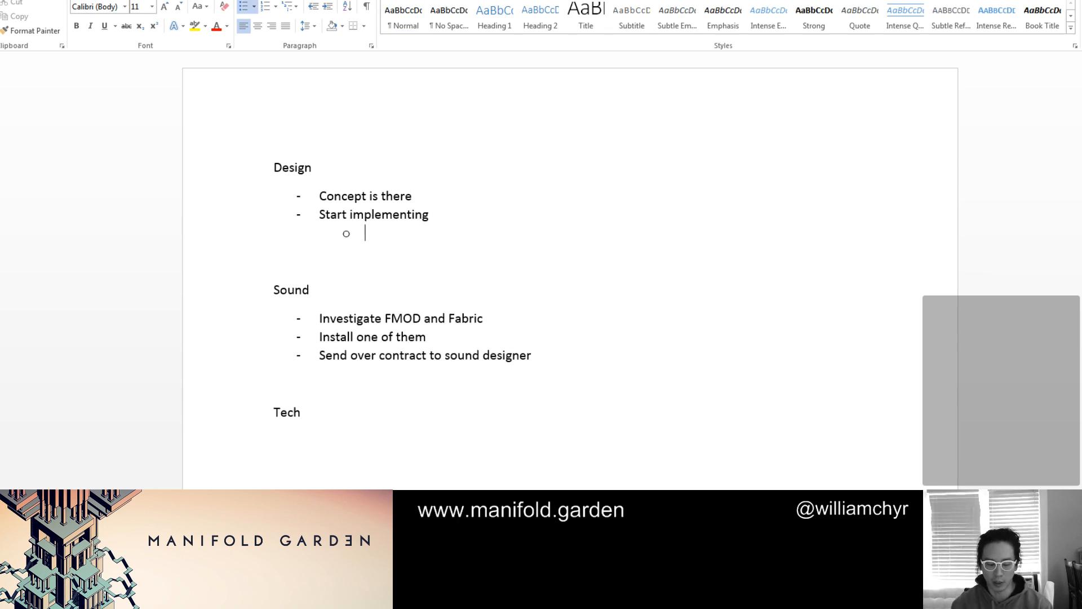
{"action": "type", "text": "New dark world"}
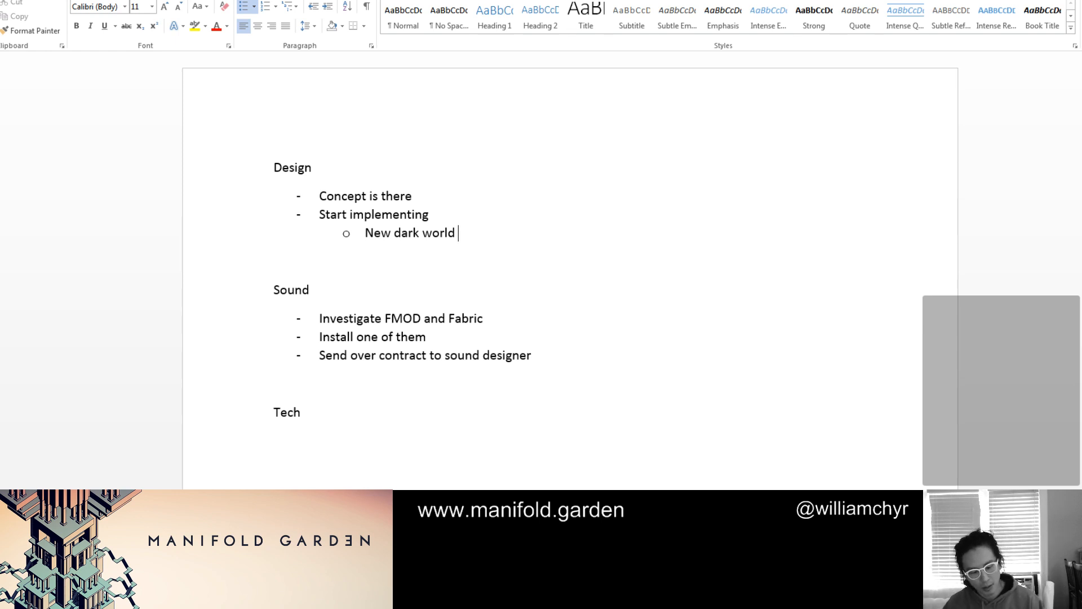
{"action": "type", "text": "puzzl"}
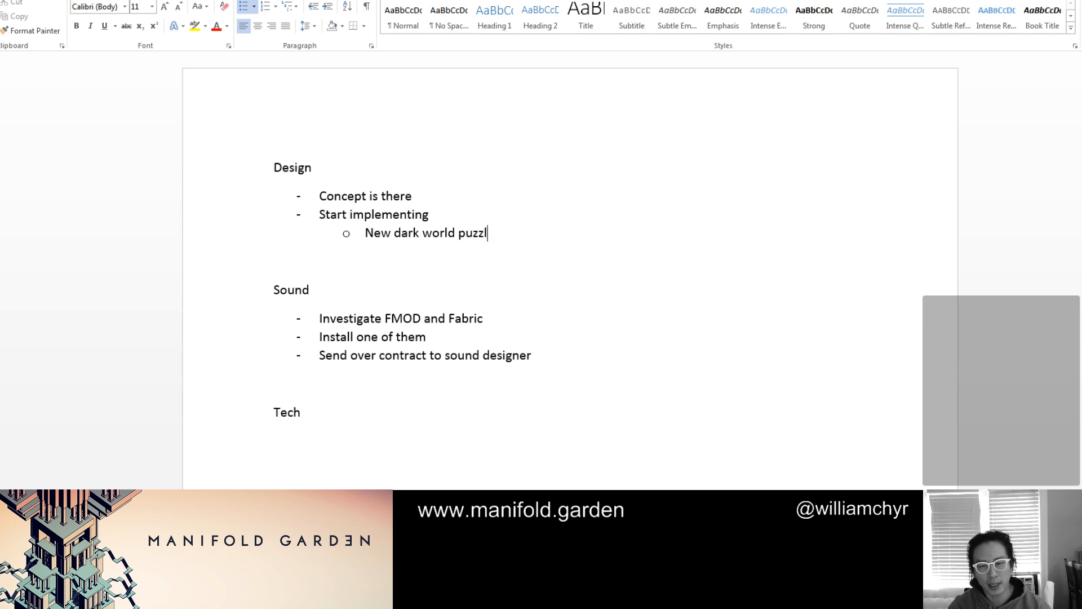
{"action": "type", "text": "e breakdown"}
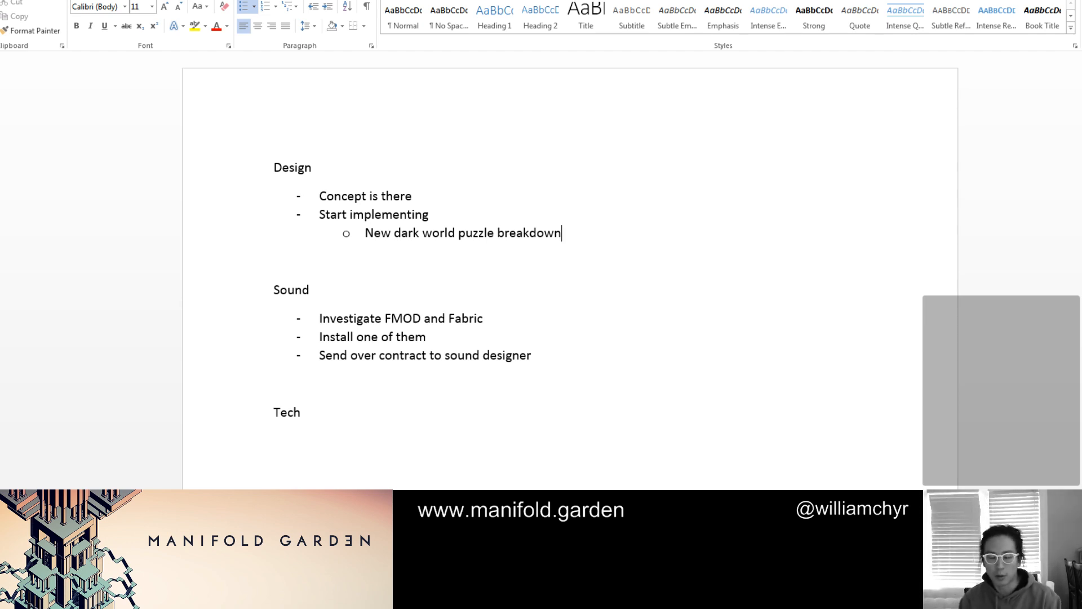
Replace the word "breakdown" with "pacing" in the dark world puzzle sub-bullet
{"action": "key", "text": "BackSpace"}
{"action": "key", "text": "BackSpace"}
{"action": "key", "text": "BackSpace"}
{"action": "key", "text": "BackSpace"}
{"action": "key", "text": "BackSpace"}
{"action": "key", "text": "BackSpace"}
{"action": "key", "text": "BackSpace"}
{"action": "key", "text": "BackSpace"}
{"action": "key", "text": "BackSpace"}
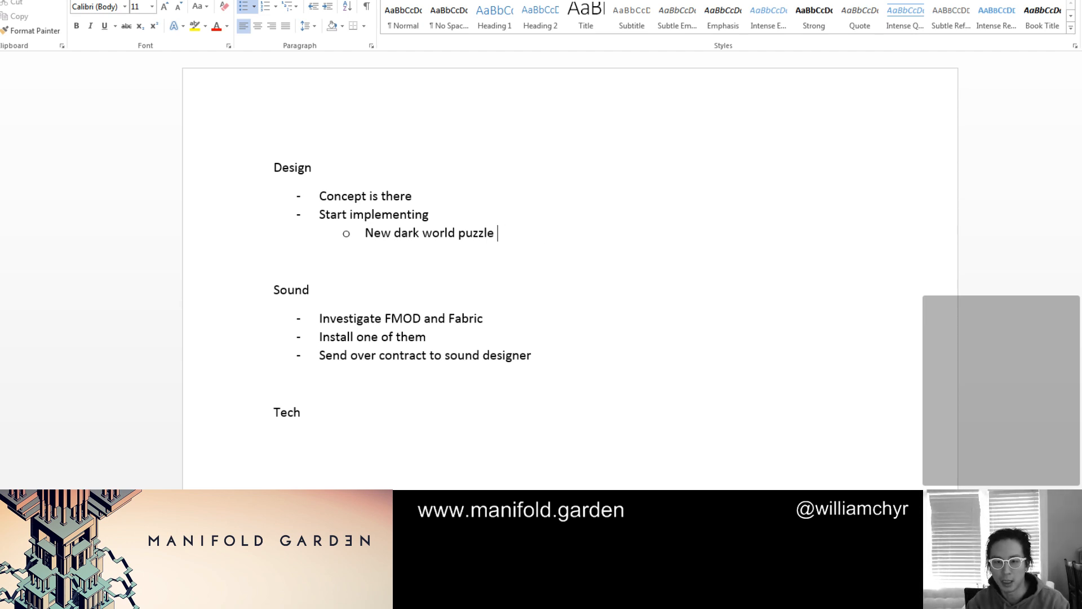
{"action": "type", "text": "pacing"}
Add the sub-bullet "Water system" and the main-level bullet "Need to design new puzzles" to the Design list
{"action": "key", "text": "Return"}
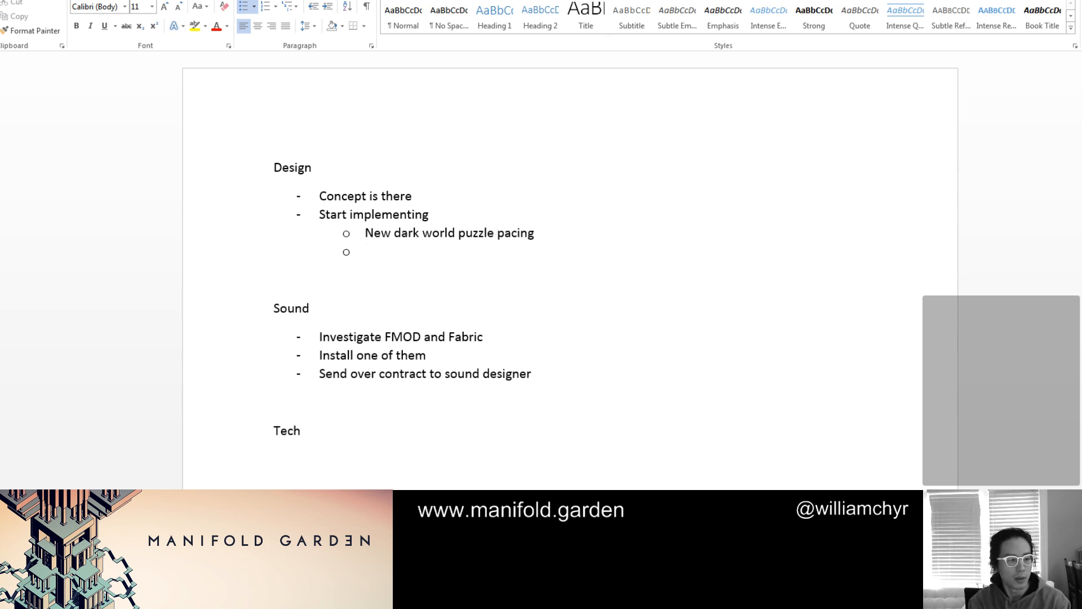
{"action": "type", "text": "Water system"}
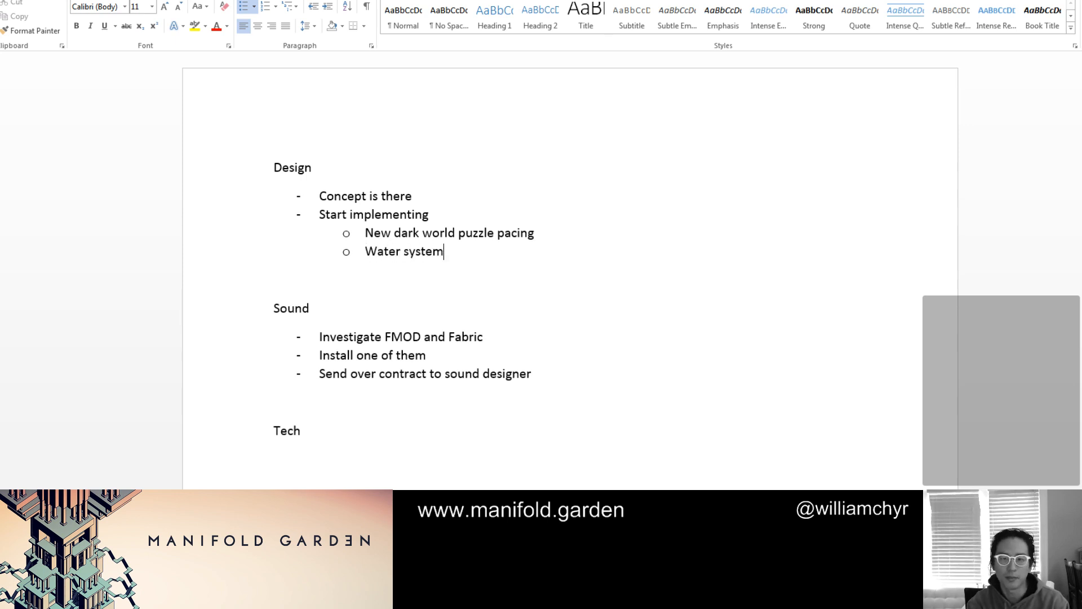
{"action": "key", "text": "Return"}
{"action": "key", "text": "shift+Tab"}
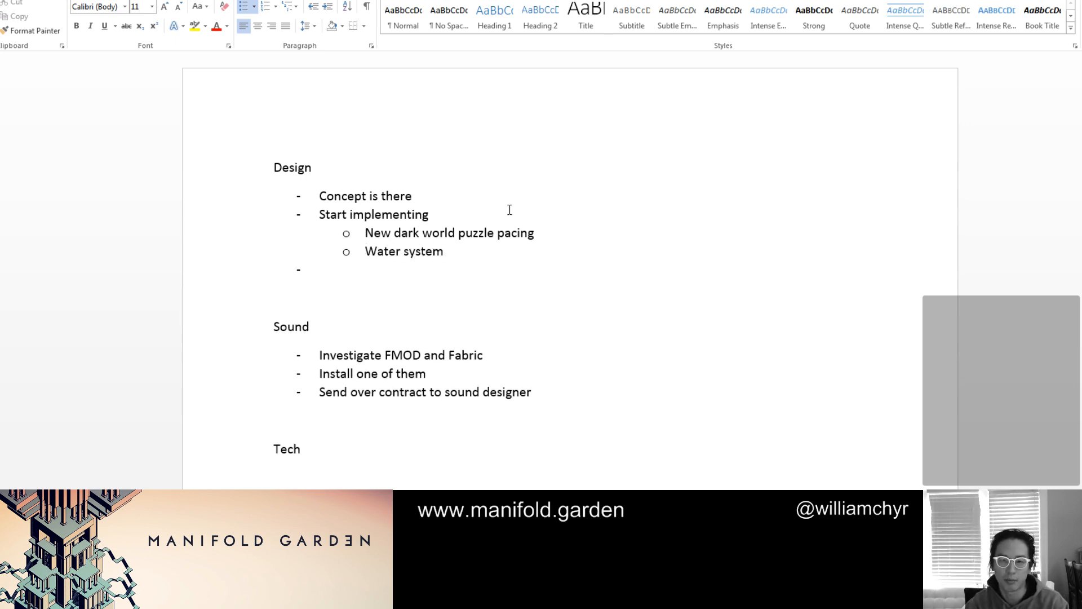
{"action": "type", "text": "Need "}
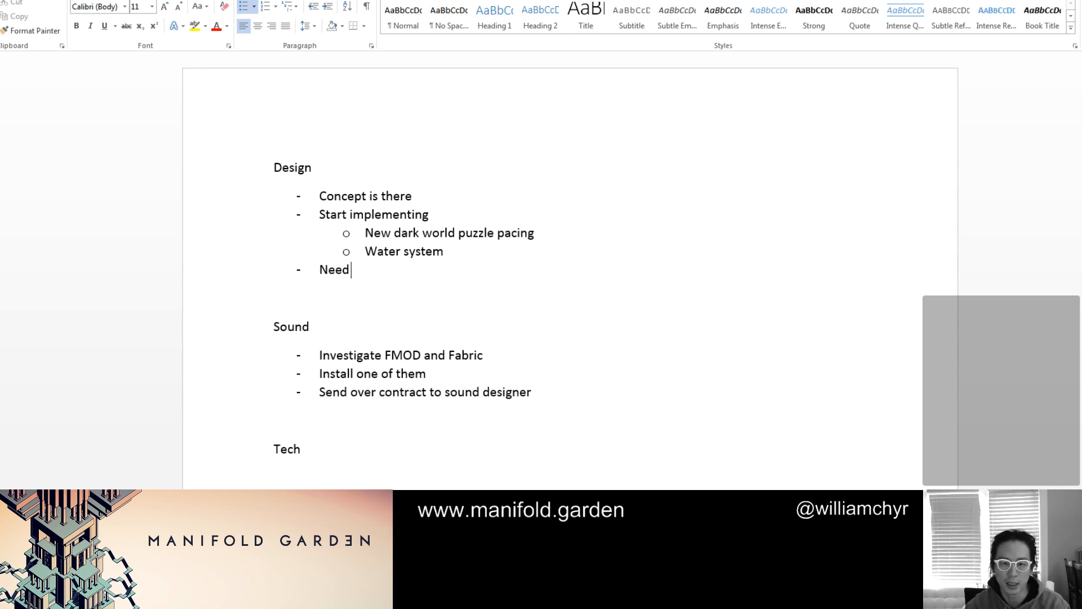
{"action": "type", "text": "to design new puzzles"}
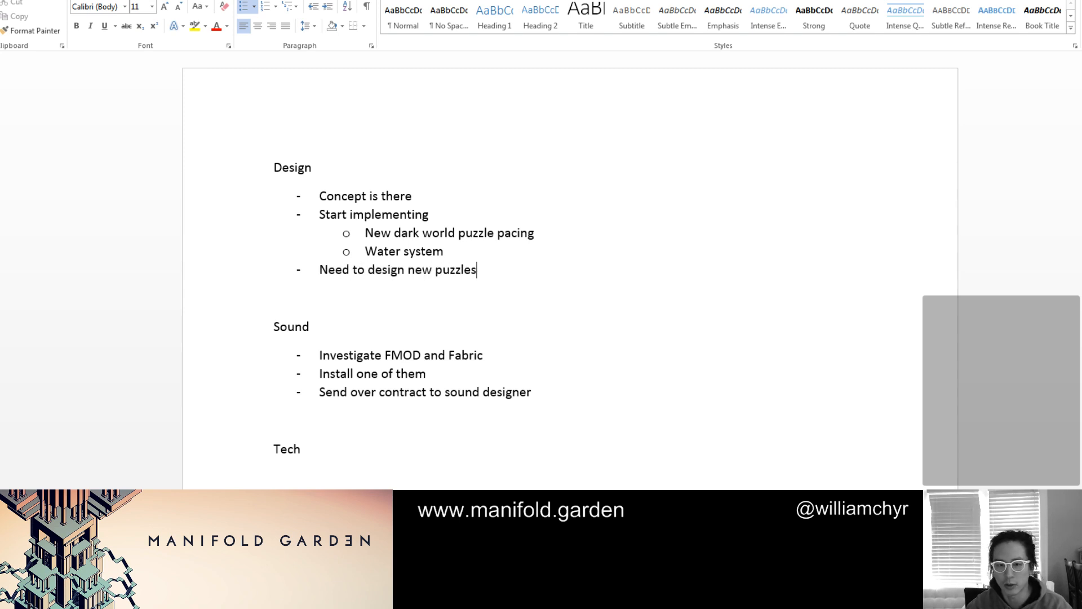
Add the main-level bullet "Remove colorful world area" below "Need to design new puzzles" in the Design list
{"action": "key", "text": "Return"}
{"action": "type", "text": "Remove"}
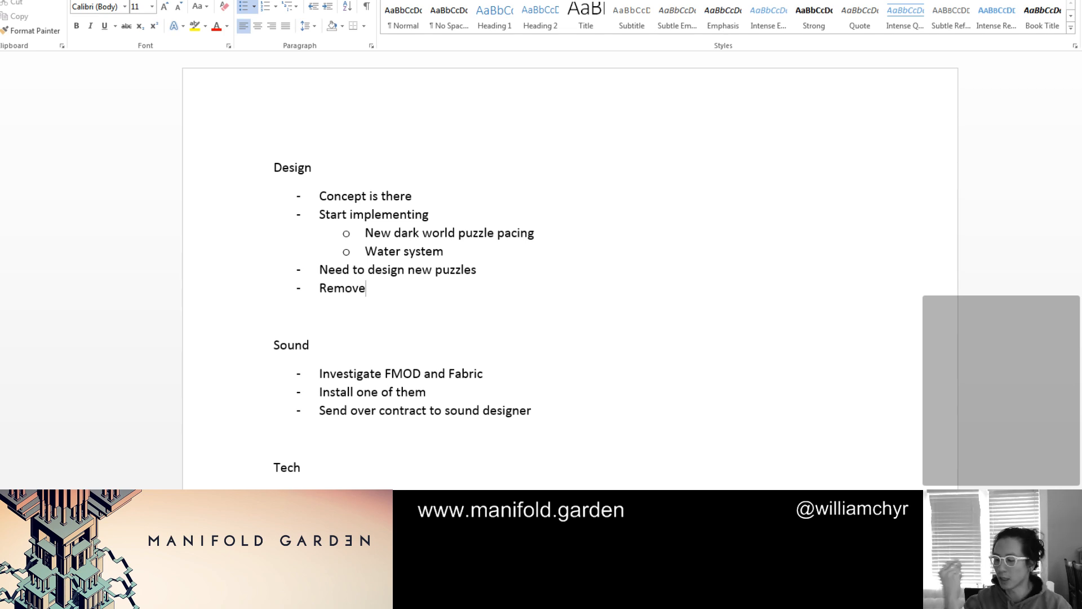
{"action": "type", "text": " col"}
{"action": "key", "text": "BackSpace"}
{"action": "key", "text": "BackSpace"}
{"action": "key", "text": "BackSpace"}
{"action": "key", "text": "BackSpace"}
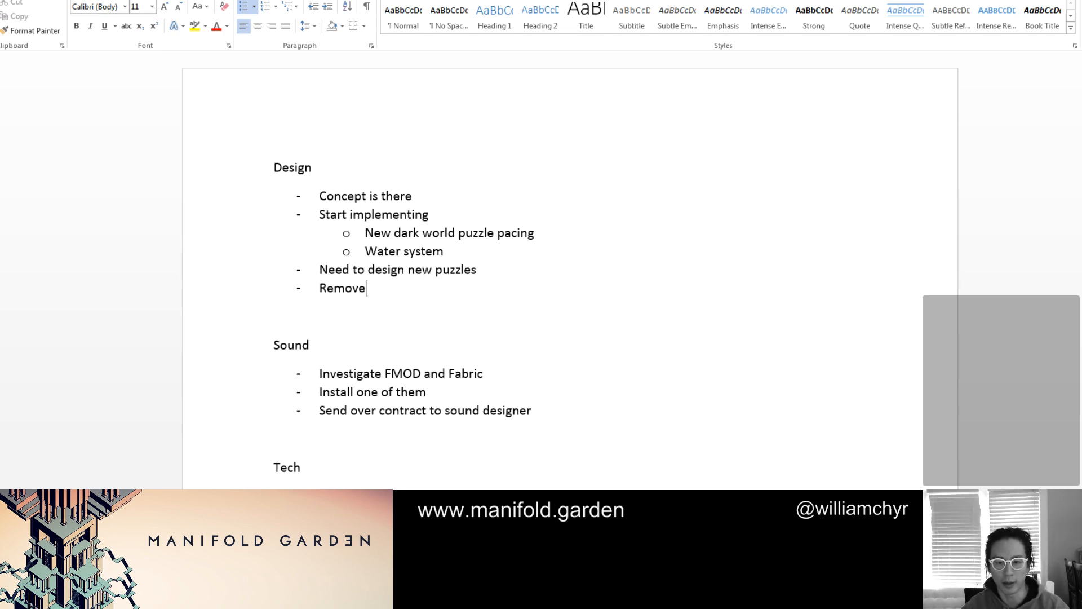
{"action": "type", "text": "colorful w"}
{"action": "key", "text": "BackSpace"}
{"action": "type", "text": "ful wor"}
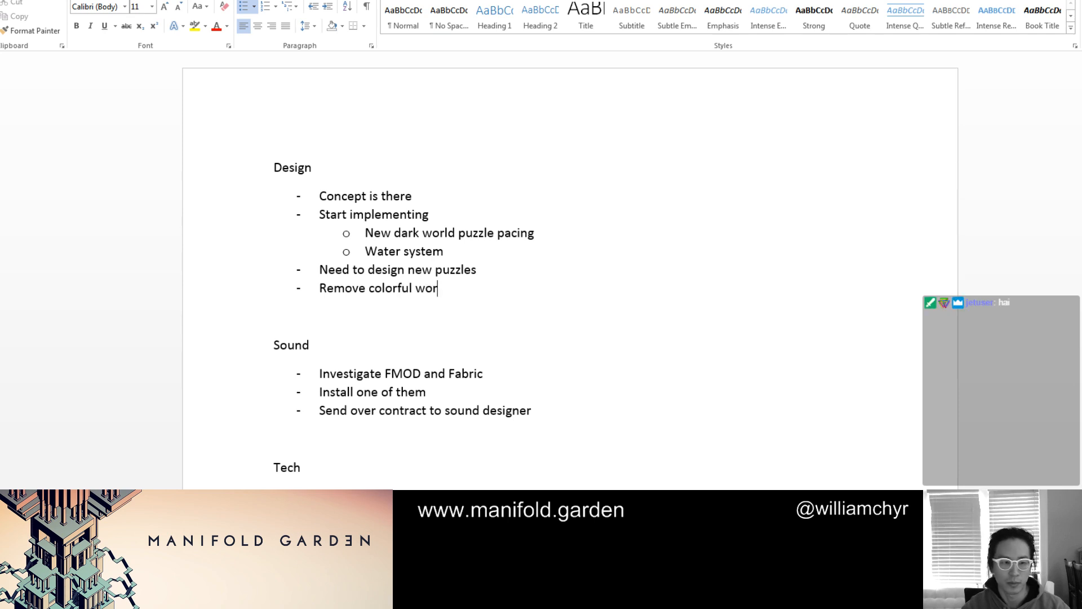
{"action": "type", "text": "ld area"}
End the Design list and add the heading "Art" between the Design and Sound sections
{"action": "key", "text": "Return"}
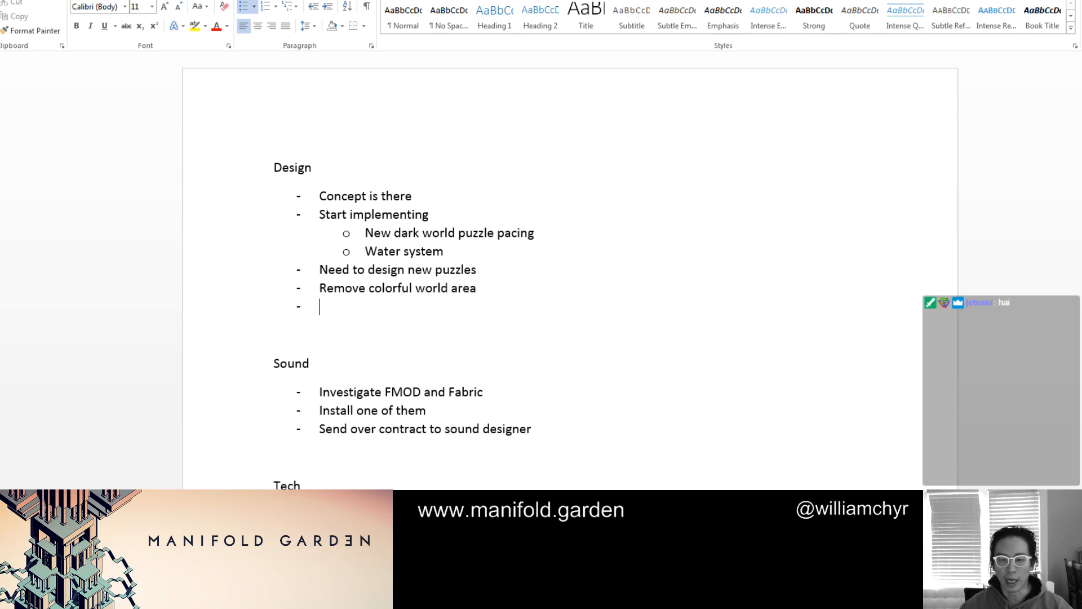
{"action": "key", "text": "Return"}
{"action": "key", "text": "Return"}
{"action": "type", "text": "Art"}
{"action": "key", "text": "Return"}
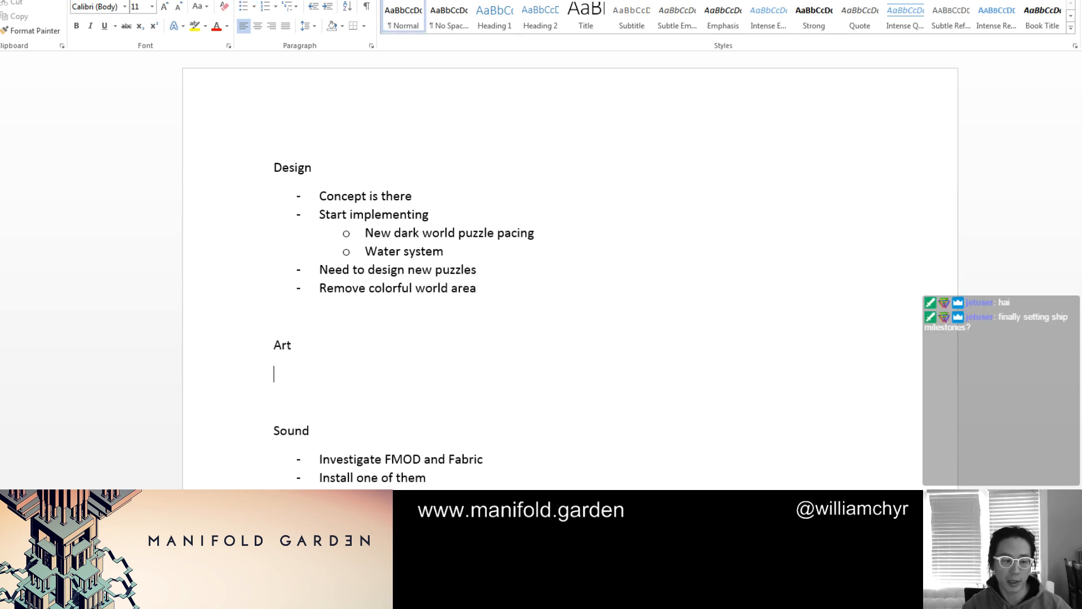
Start a dashed list under the Art heading with the bullet "Working with artists on animation"
{"action": "type", "text": "-"}
{"action": "scroll", "coordinate": [501, 207], "scroll_direction": "down", "scroll_amount": 1}
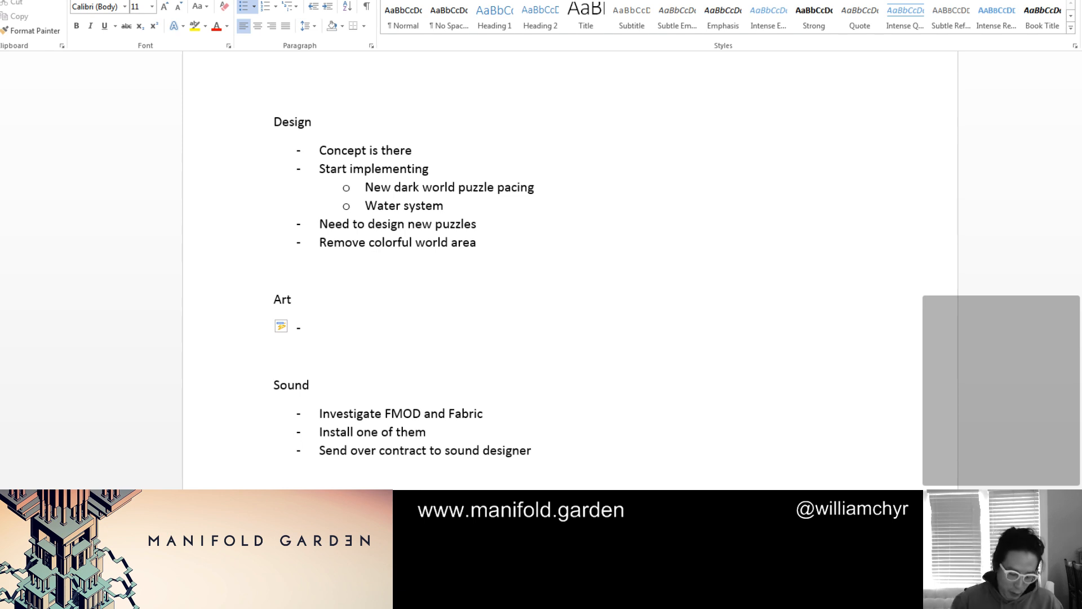
{"action": "left_click", "coordinate": [384, 311]}
{"action": "left_click", "coordinate": [385, 324]}
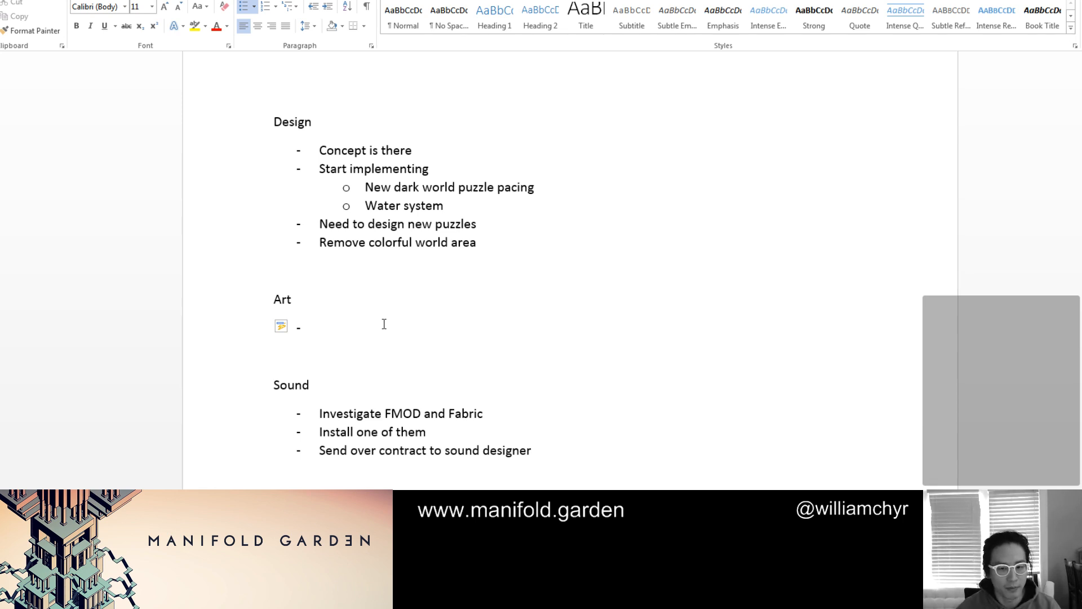
{"action": "type", "text": "Working with artist on"}
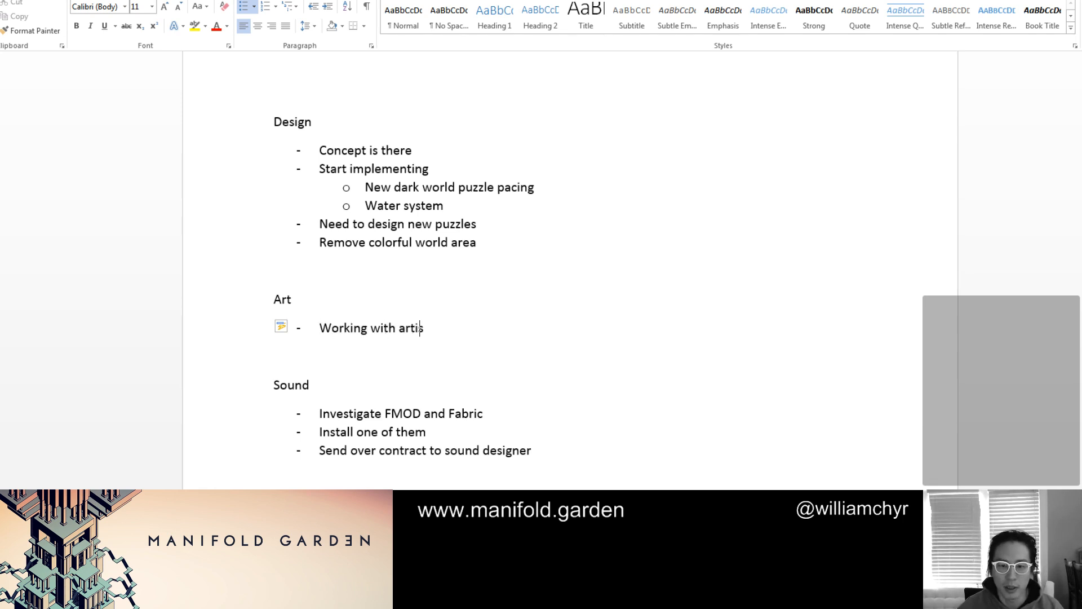
{"action": "key", "text": "BackSpace"}
{"action": "key", "text": "BackSpace"}
{"action": "key", "text": "BackSpace"}
{"action": "key", "text": "BackSpace"}
{"action": "key", "text": "BackSpace"}
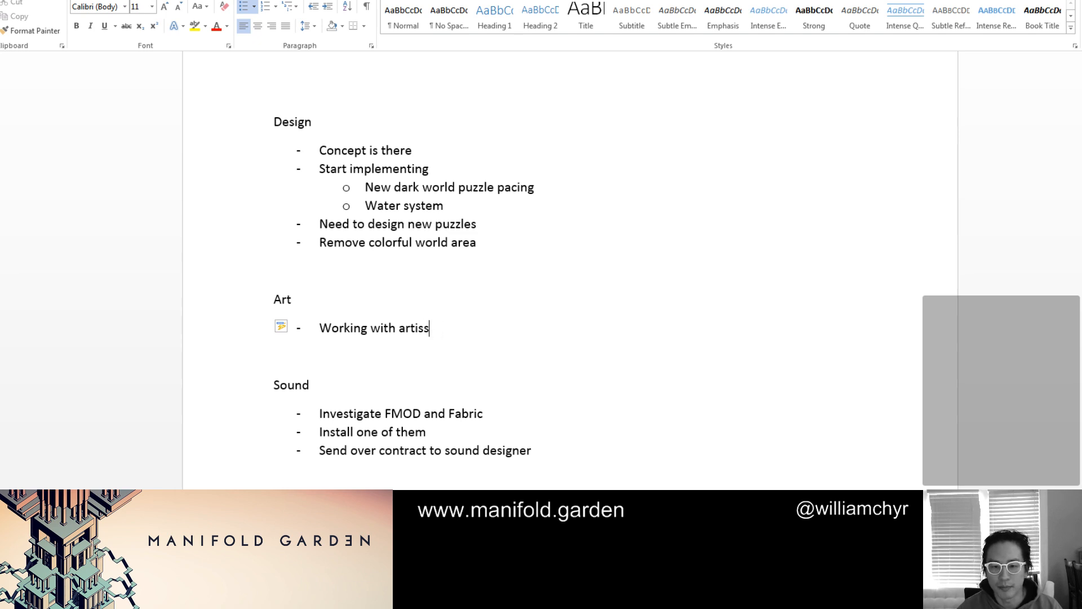
{"action": "type", "text": "ts on animation"}
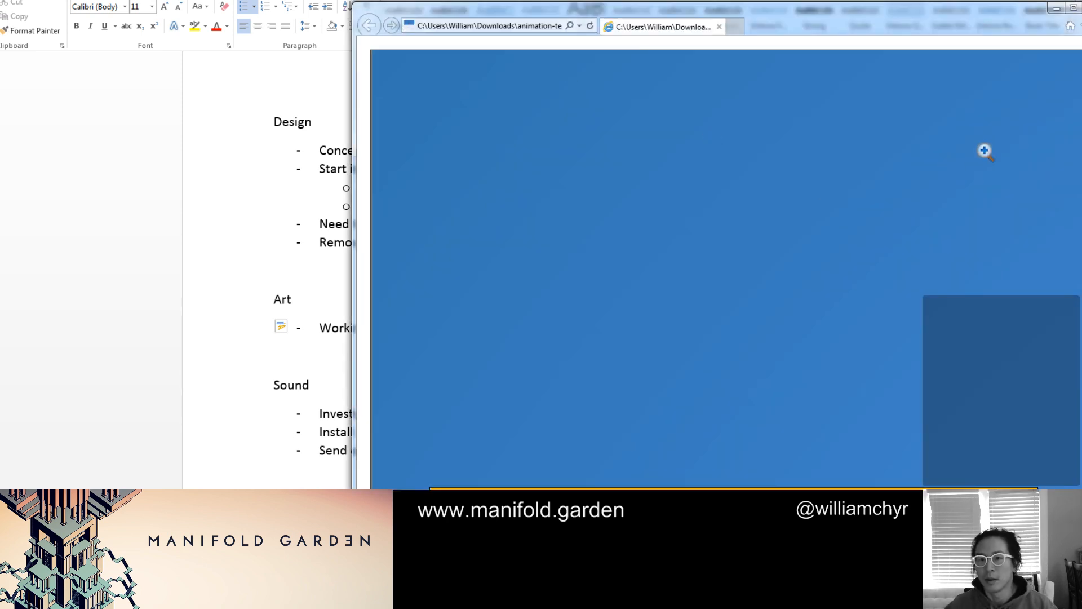
Maximize the browser window with the animation test and scale the image to examine the whole block structure in motion
{"action": "left_click", "coordinate": [1073, 8]}
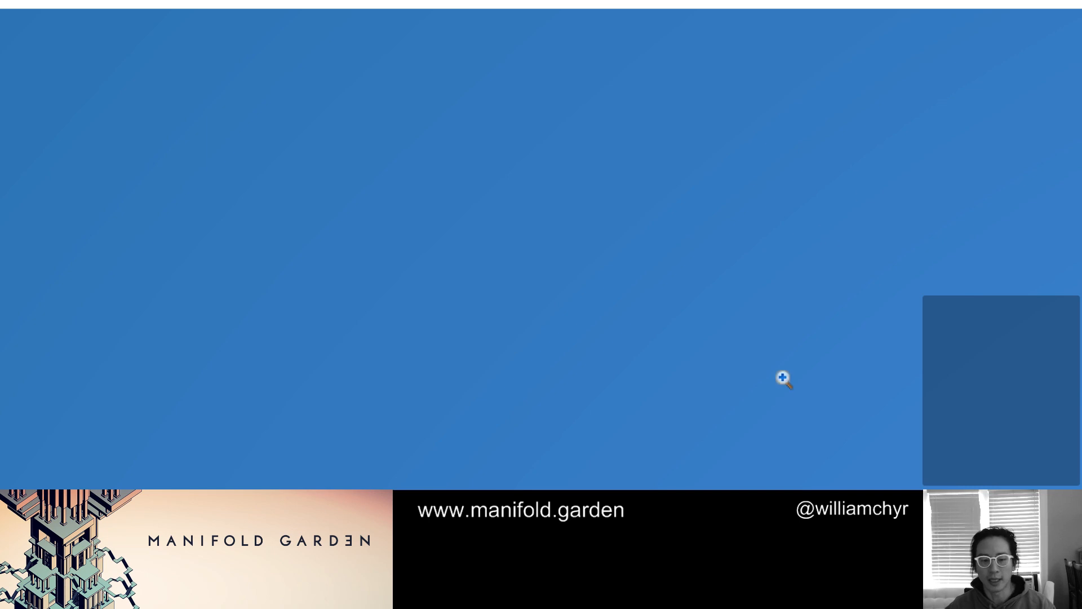
{"action": "left_click", "coordinate": [758, 344]}
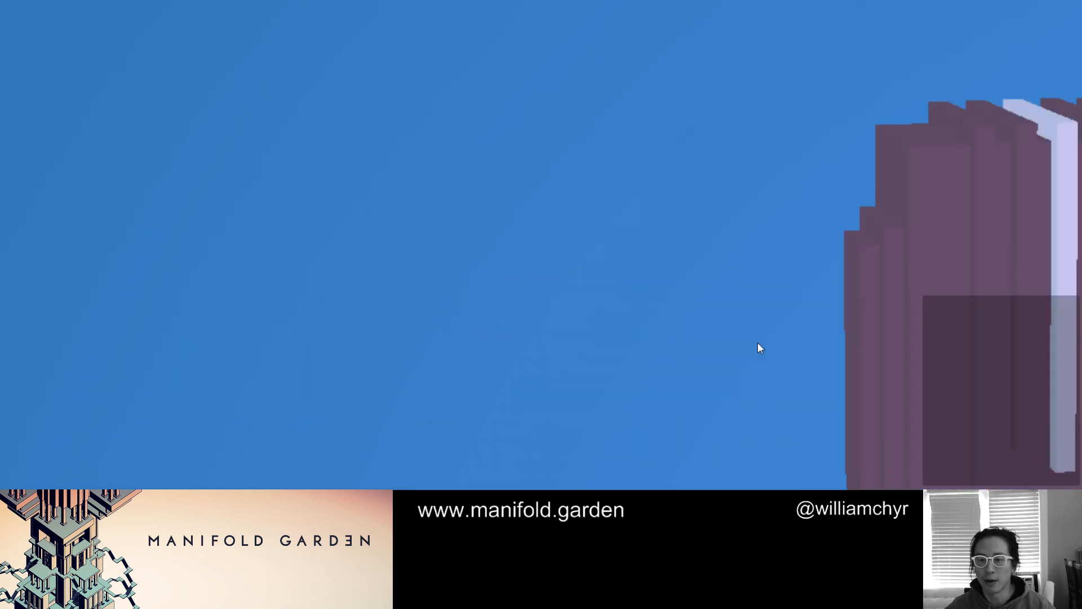
{"action": "scroll", "coordinate": [757, 343], "scroll_direction": "down", "scroll_amount": 10, "text": "ctrl"}
{"action": "scroll", "coordinate": [756, 339], "scroll_direction": "up", "scroll_amount": 4, "text": "ctrl"}
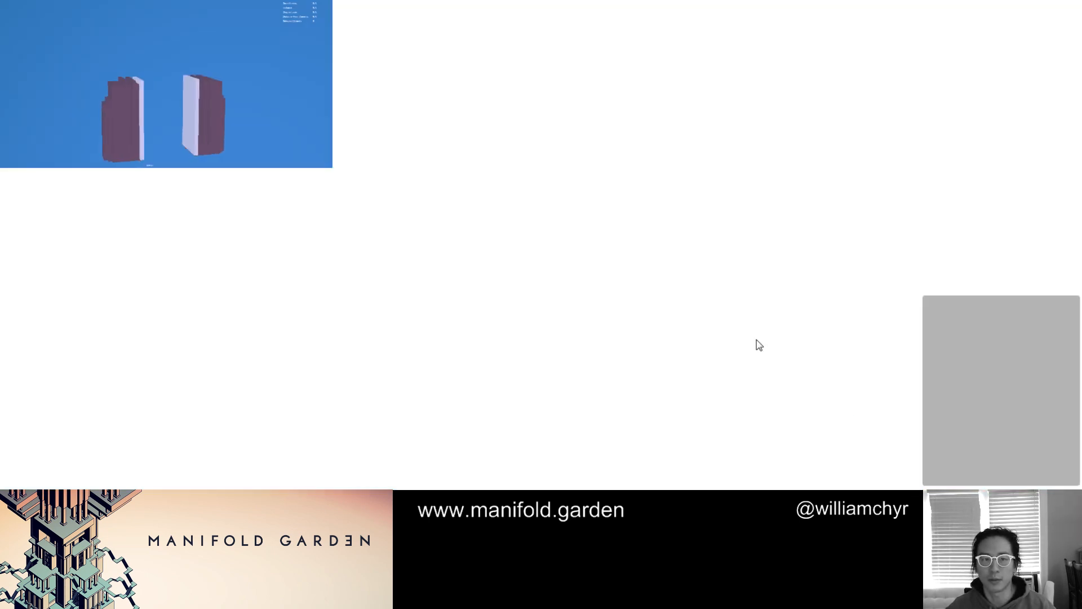
{"action": "scroll", "coordinate": [757, 340], "scroll_direction": "up", "scroll_amount": 3, "text": "ctrl"}
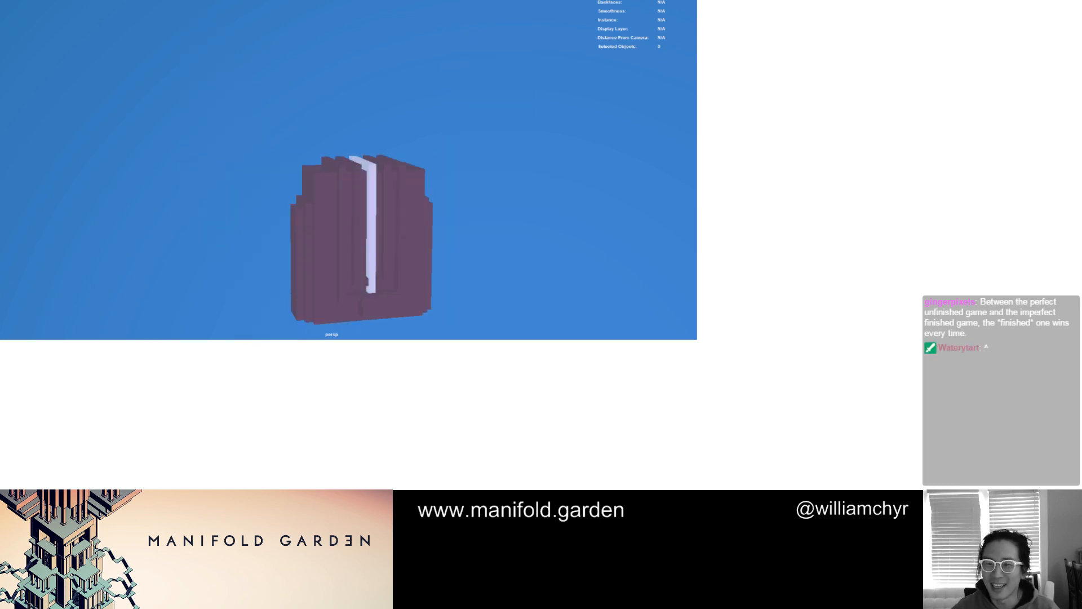
Return to the Word document and add the heading "Production" between the Art list and the Sound heading
{"action": "key", "text": "alt+Tab"}
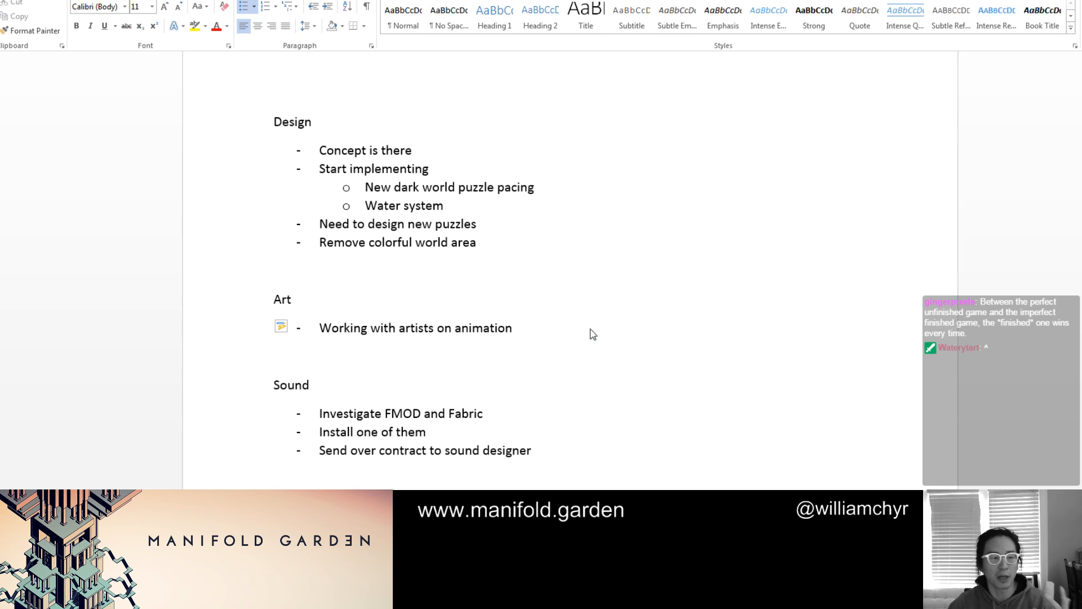
{"action": "left_click", "coordinate": [539, 333]}
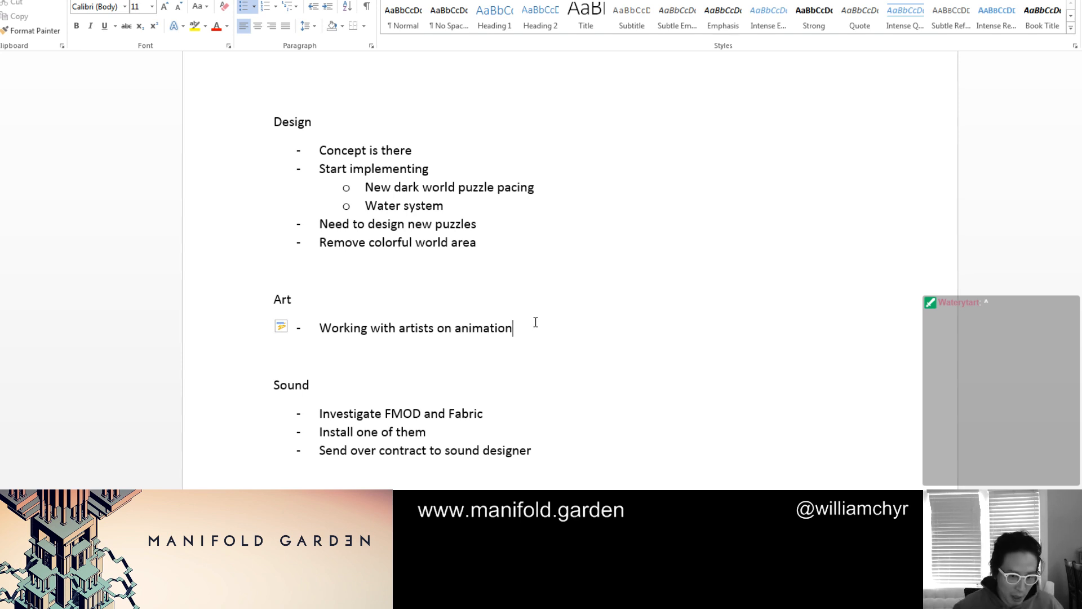
{"action": "left_click", "coordinate": [401, 364]}
{"action": "key", "text": "Return"}
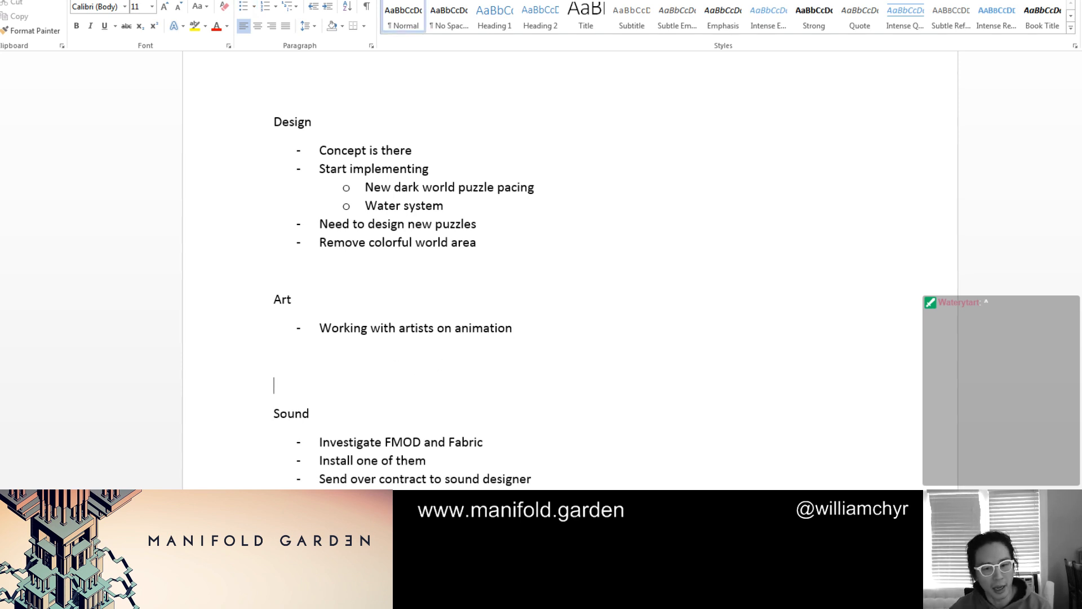
{"action": "type", "text": "Production"}
{"action": "key", "text": "Return"}
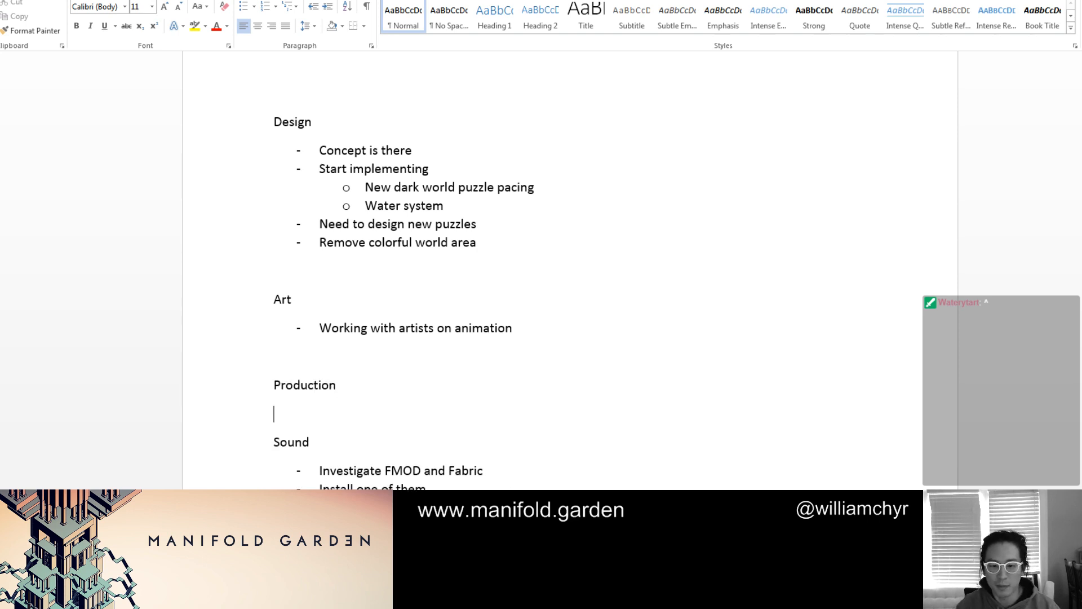
Start a dashed list under the Production heading with the bullet "PS4 stuff"
{"action": "type", "text": "-"}
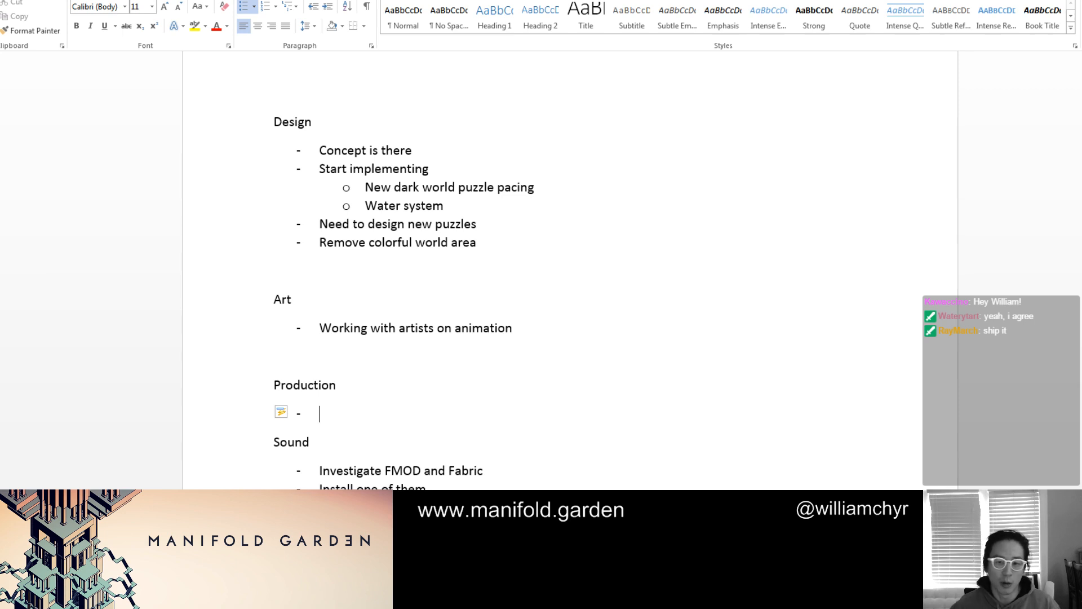
{"action": "left_click", "coordinate": [570, 334]}
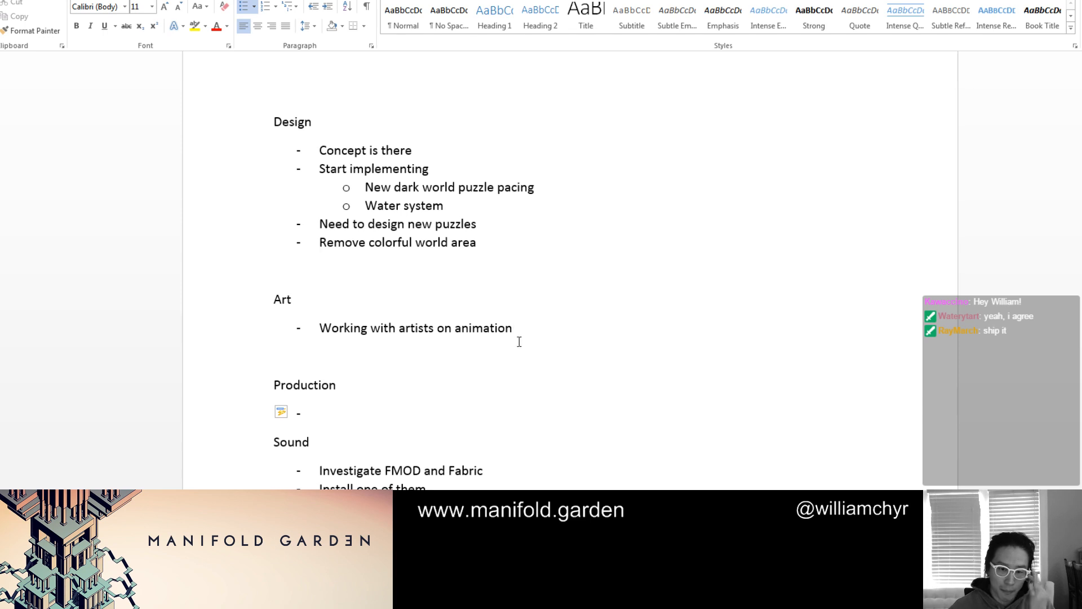
{"action": "left_click", "coordinate": [410, 409]}
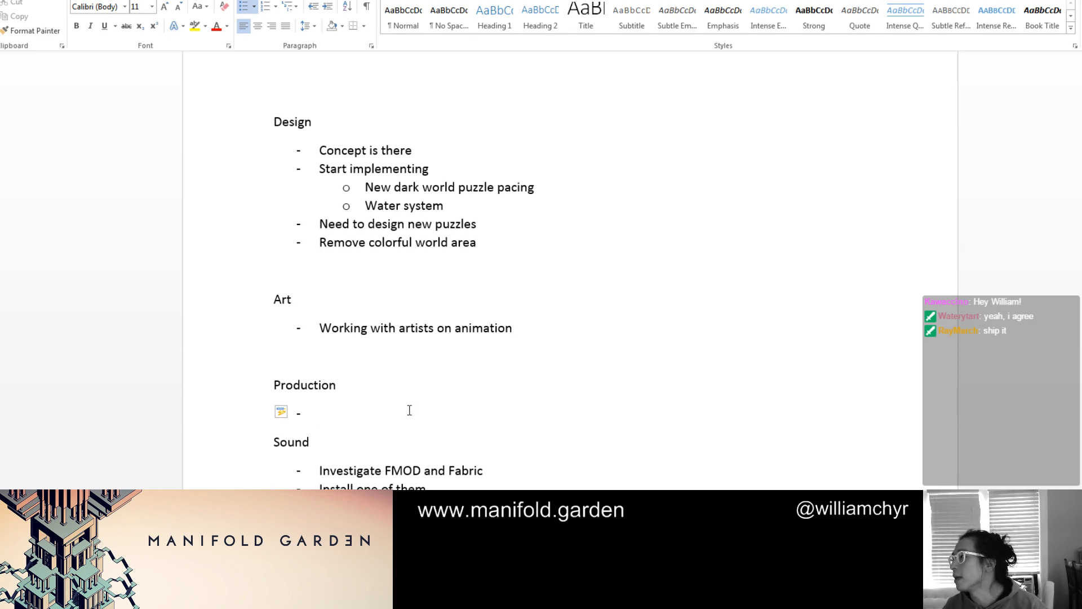
{"action": "type", "text": "PS4 sutf"}
{"action": "key", "text": "BackSpace"}
{"action": "key", "text": "BackSpace"}
{"action": "key", "text": "BackSpace"}
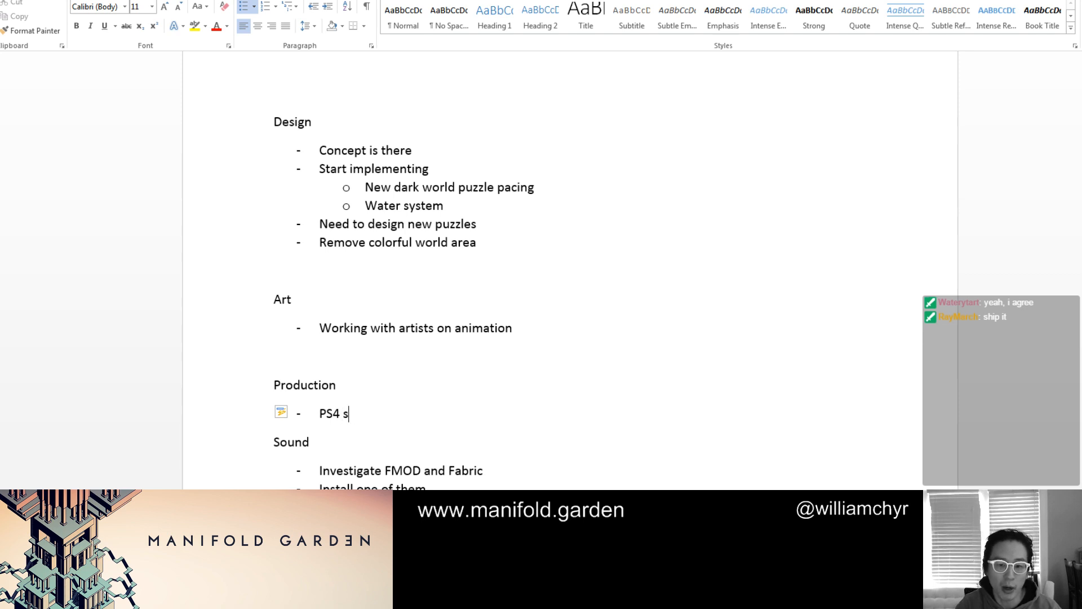
{"action": "type", "text": "tuff"}
Insert the bullet "Producer" above "PS4 stuff" in the Production list
{"action": "key", "text": "Up"}
{"action": "key", "text": "Return"}
{"action": "type", "text": "-"}
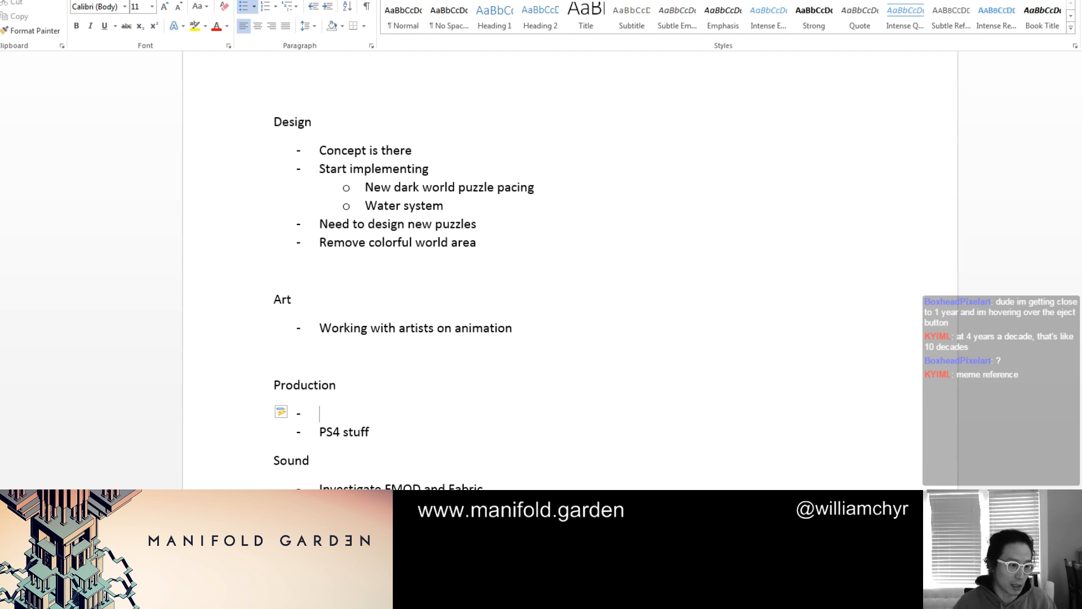
{"action": "type", "text": "Producer"}
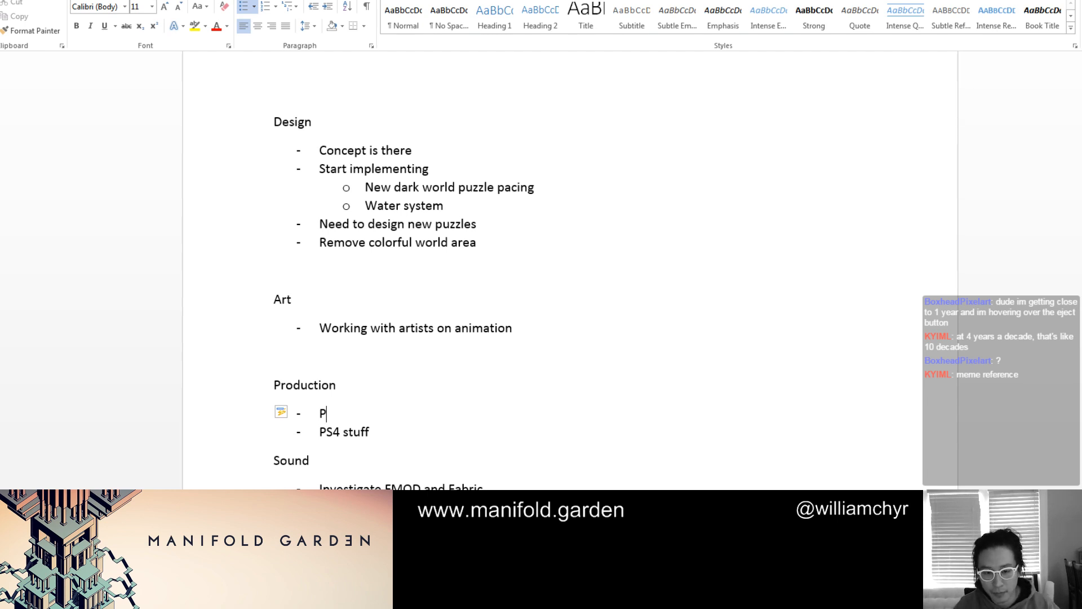
Add the sub-bullet "Localization" under "Producer" and correct its spelling
{"action": "key", "text": "Return"}
{"action": "key", "text": "Tab"}
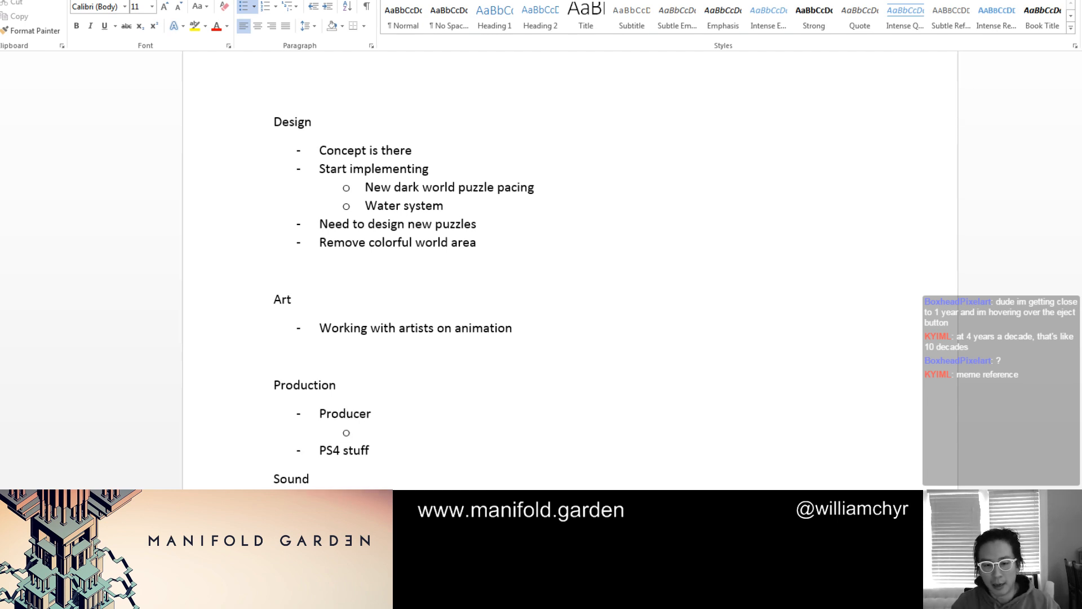
{"action": "type", "text": "Localiza"}
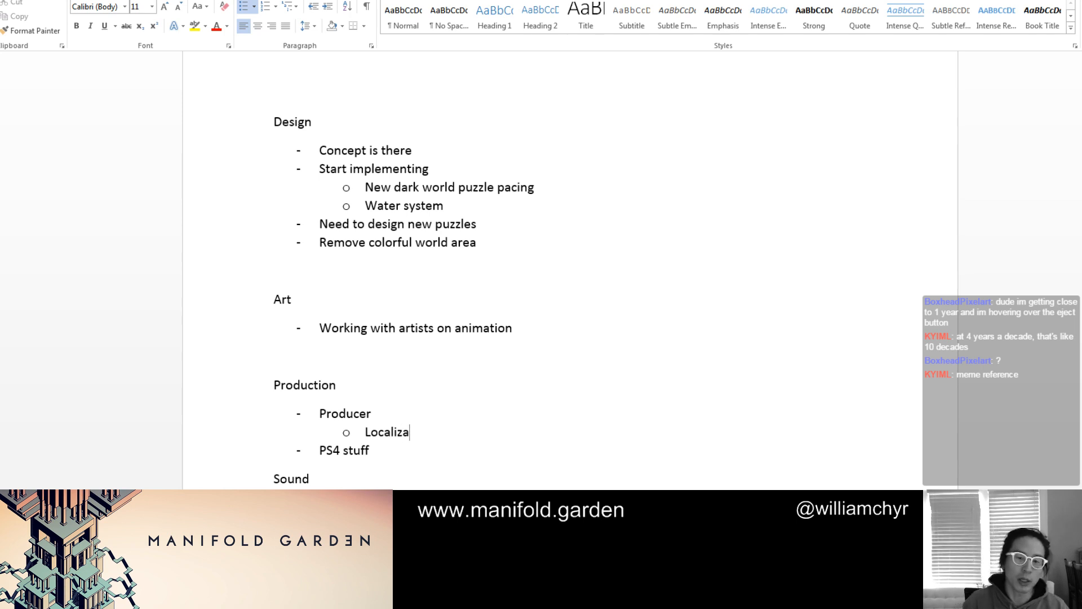
{"action": "type", "text": "ition"}
{"action": "key", "text": "Return"}
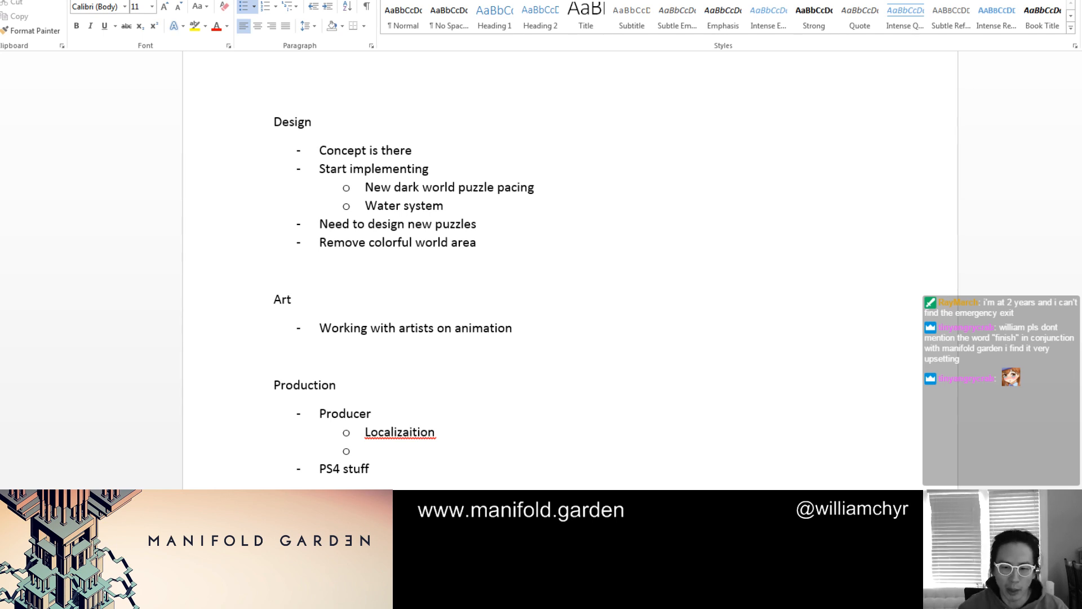
{"action": "left_click_drag", "start_coordinate": [367, 451], "coordinate": [472, 437]}
{"action": "key", "text": "BackSpace"}
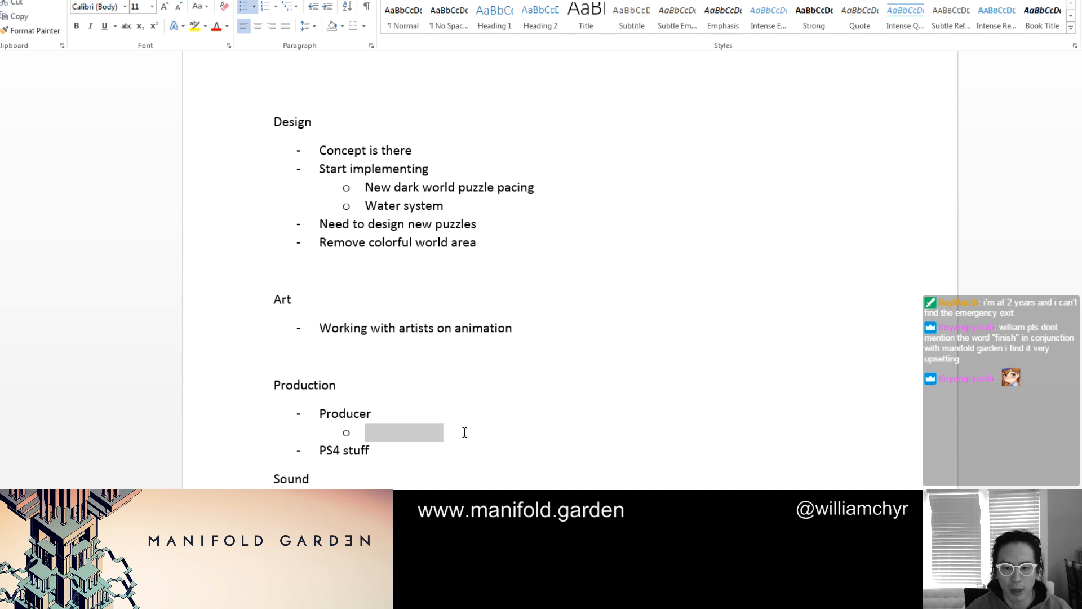
{"action": "type", "text": "Localization"}
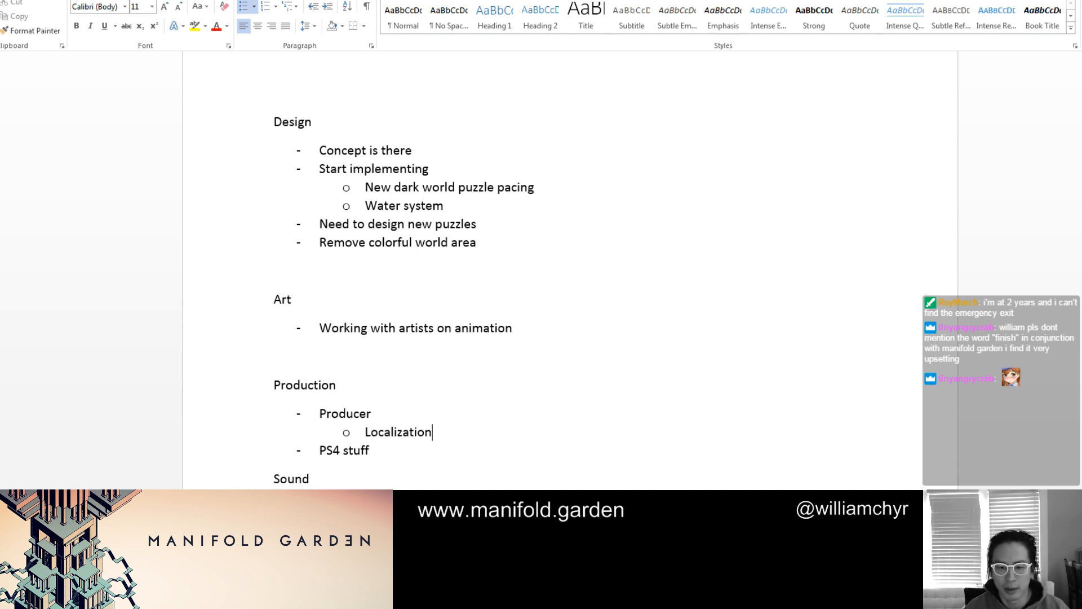
Add the third-level bullets "Prioritize languages" and "Find translators" under "Localization"
{"action": "key", "text": "Return"}
{"action": "key", "text": "Tab"}
{"action": "type", "text": "Prior"}
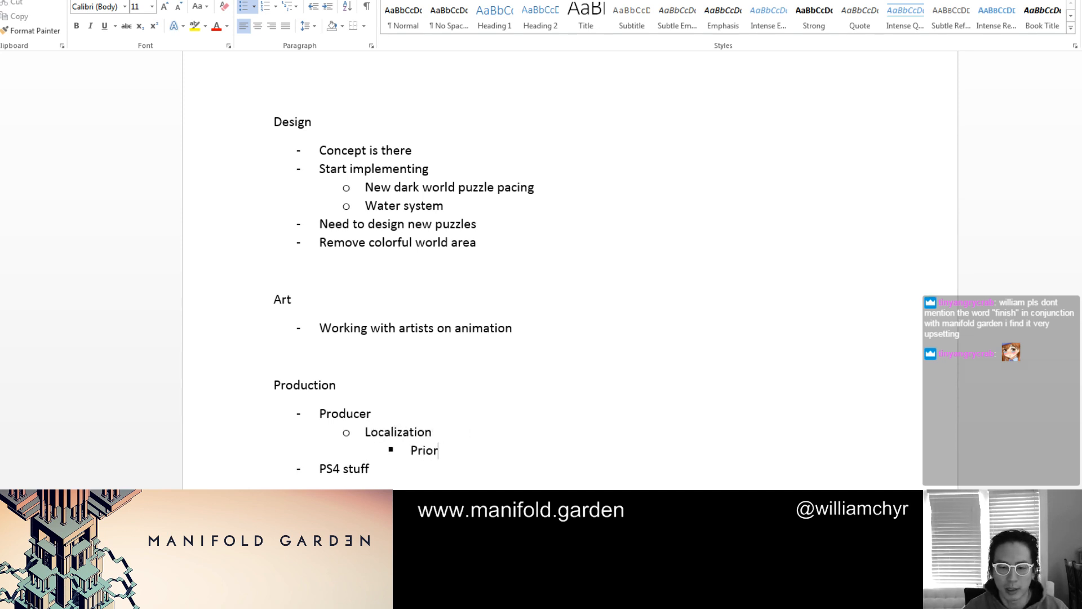
{"action": "type", "text": "itize languages"}
{"action": "key", "text": "Return"}
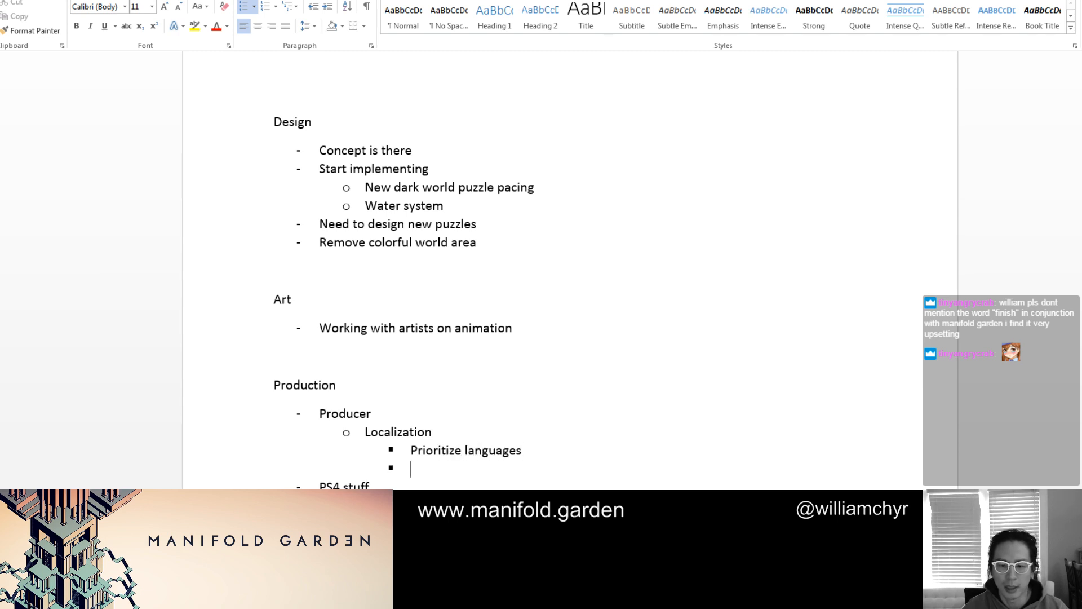
{"action": "type", "text": "Find t"}
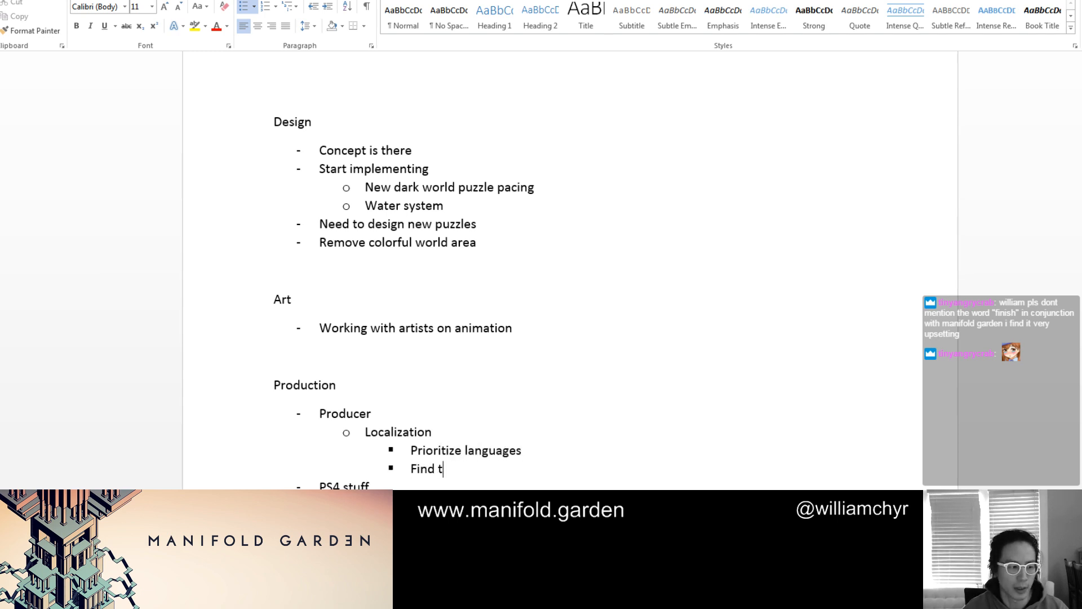
{"action": "type", "text": "ranslators"}
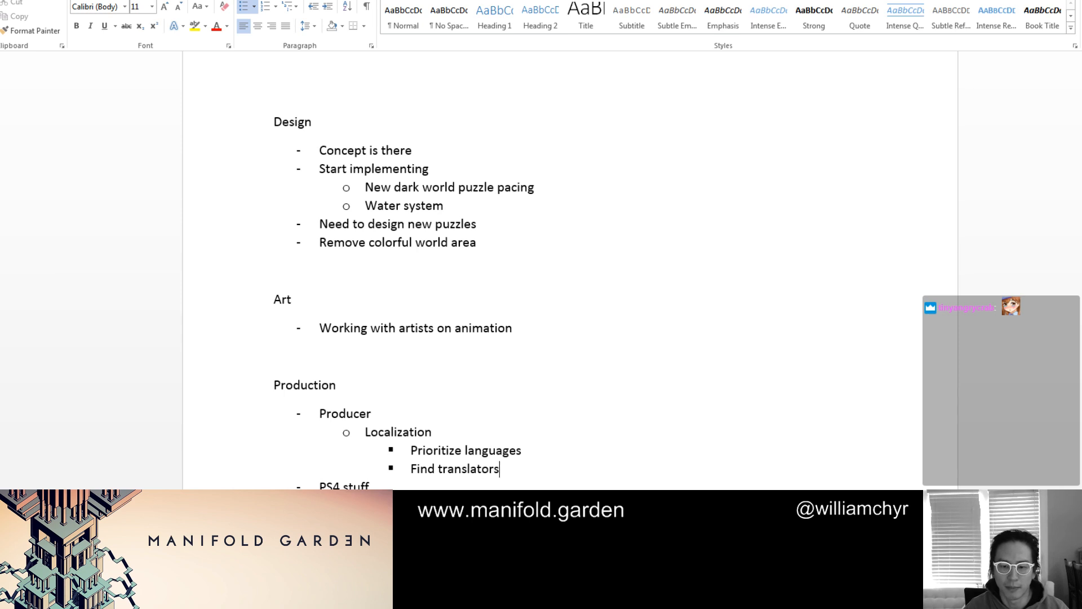
Add the third-level bullet "Find people to help visually guide it" below "Find translators"
{"action": "key", "text": "Return"}
{"action": "type", "text": "Find people to hel"}
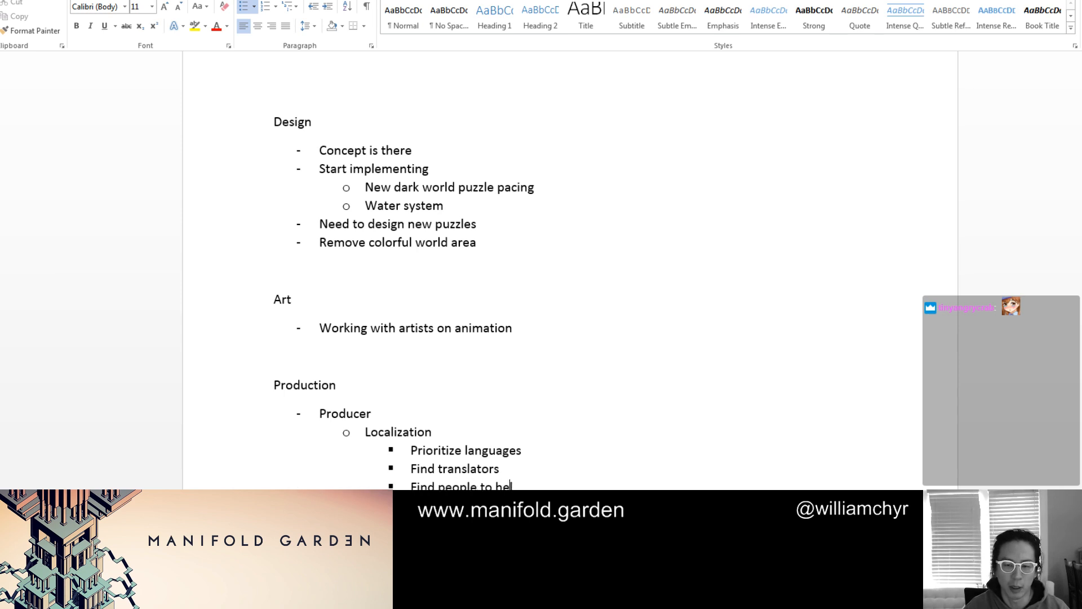
{"action": "type", "text": "p visually guide it"}
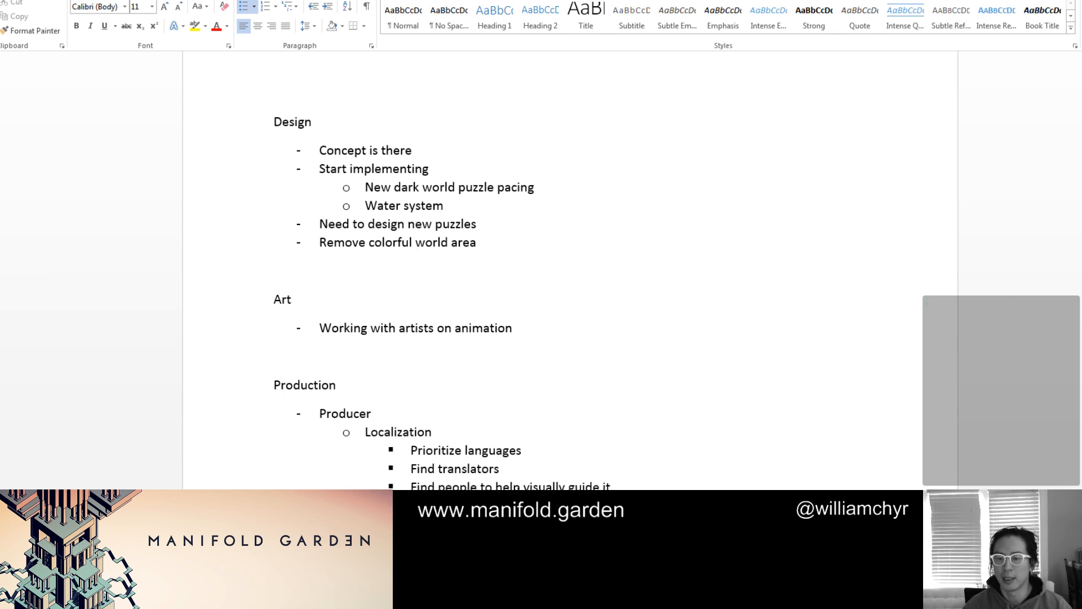
Add the bullet "Weekly meetings with the producer" below "PS4 stuff" in the Production list
{"action": "key", "text": "Return"}
{"action": "scroll", "coordinate": [502, 360], "scroll_direction": "down", "scroll_amount": 5}
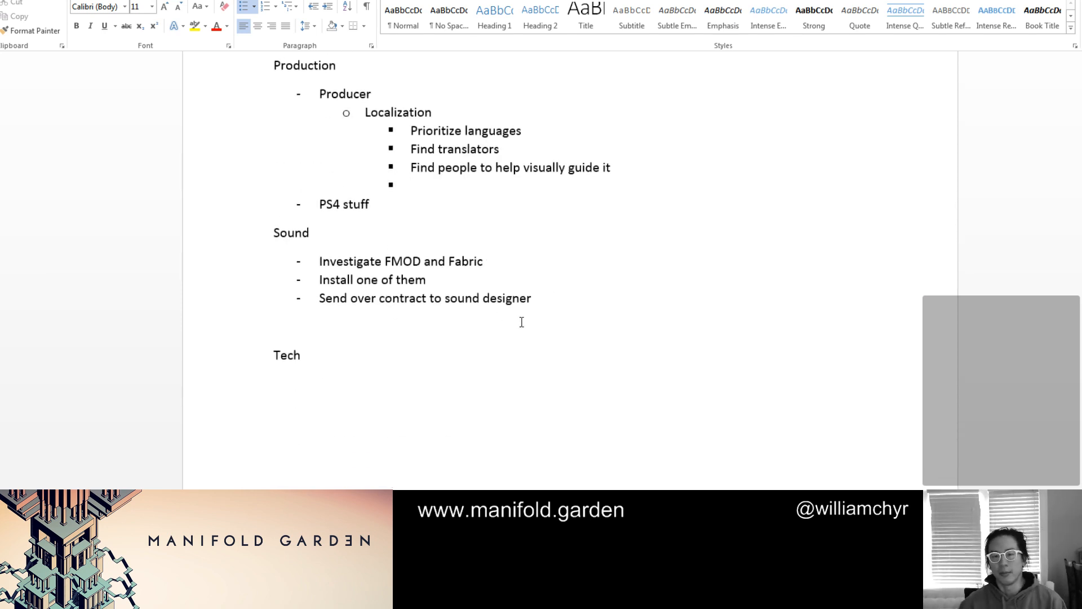
{"action": "key", "text": "Down"}
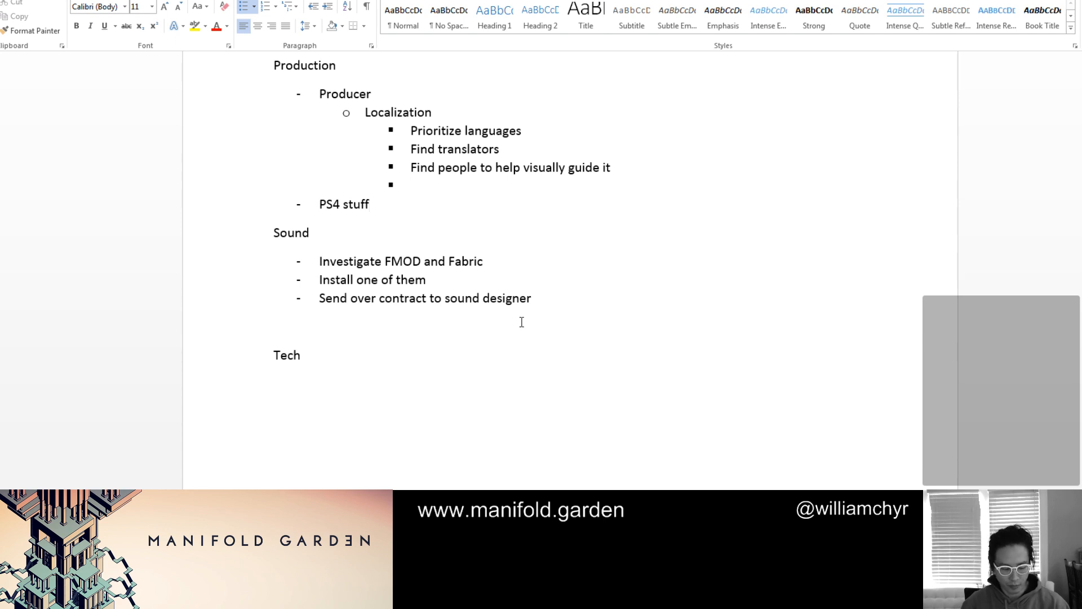
{"action": "key", "text": "Return"}
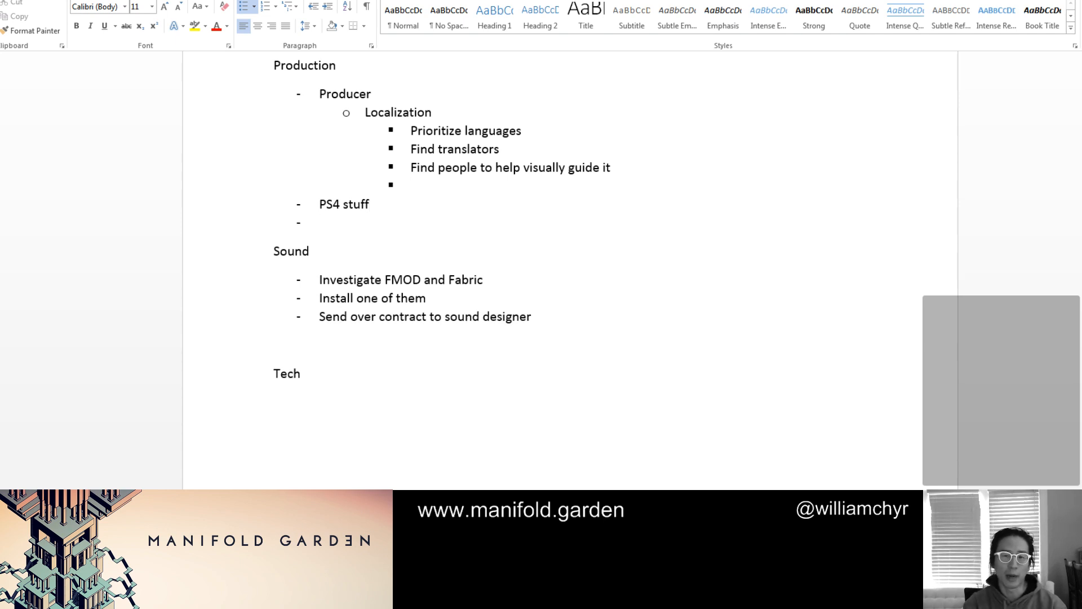
{"action": "type", "text": "WEel"}
{"action": "key", "text": "BackSpace"}
{"action": "key", "text": "BackSpace"}
{"action": "key", "text": "BackSpace"}
{"action": "key", "text": "BackSpace"}
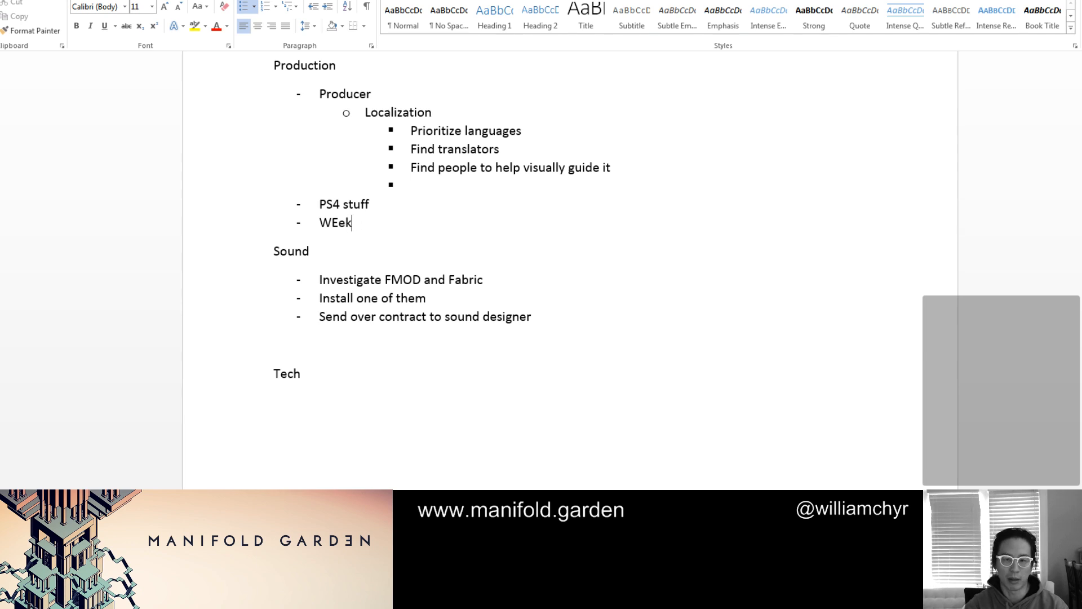
{"action": "type", "text": "eekly meetings"}
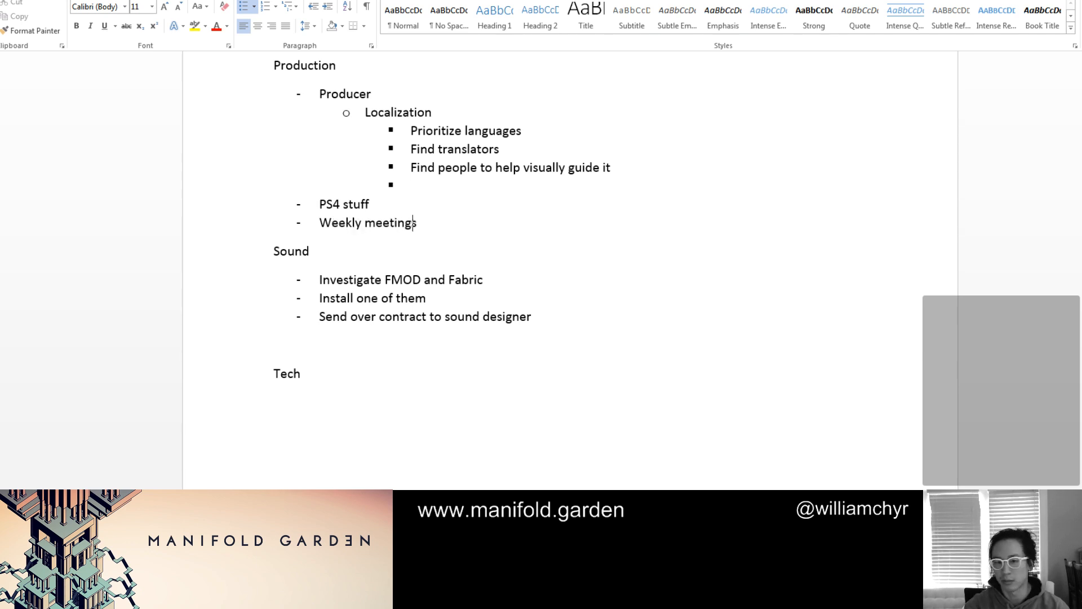
{"action": "type", "text": " witht e"}
{"action": "key", "text": "BackSpace"}
{"action": "key", "text": "BackSpace"}
{"action": "key", "text": "BackSpace"}
{"action": "type", "text": "th"}
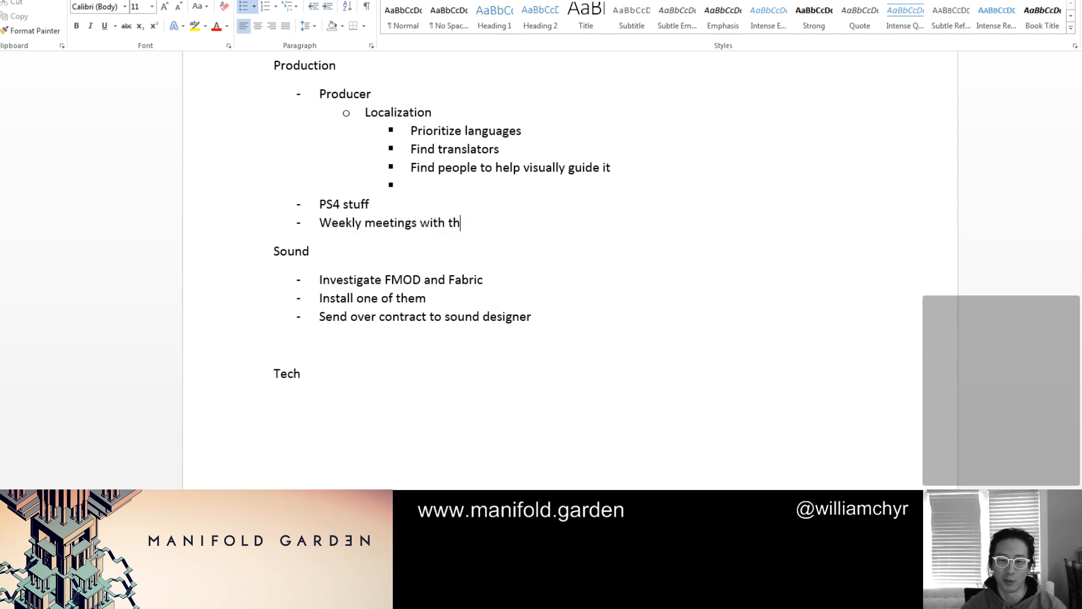
{"action": "type", "text": "e producer"}
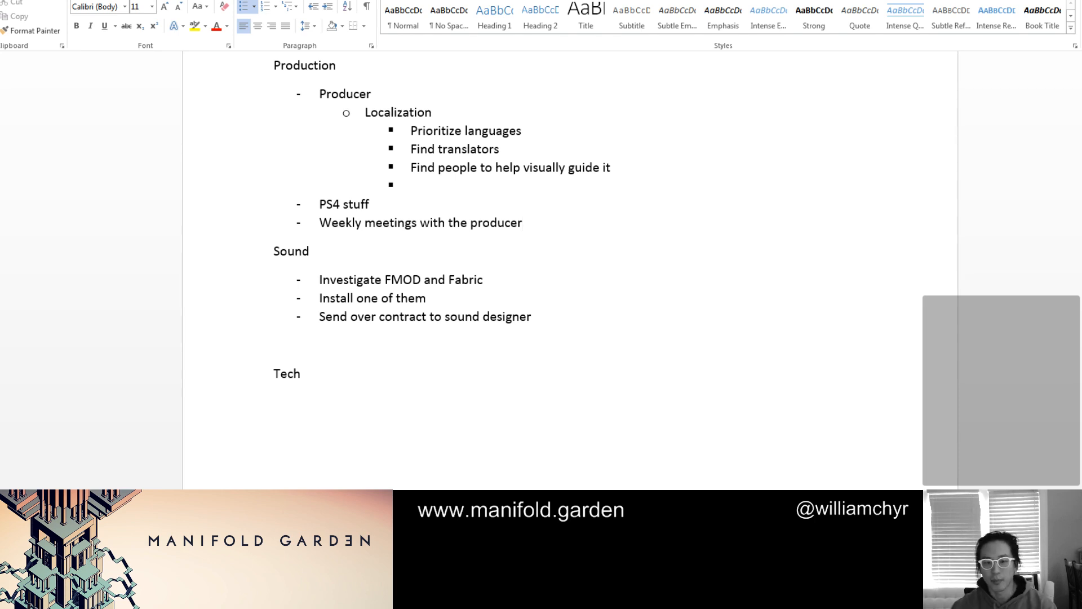
Start a dashed list under the Tech heading with the bullet "Backwards compatibility for save system"
{"action": "scroll", "coordinate": [539, 354], "scroll_direction": "up", "scroll_amount": 1}
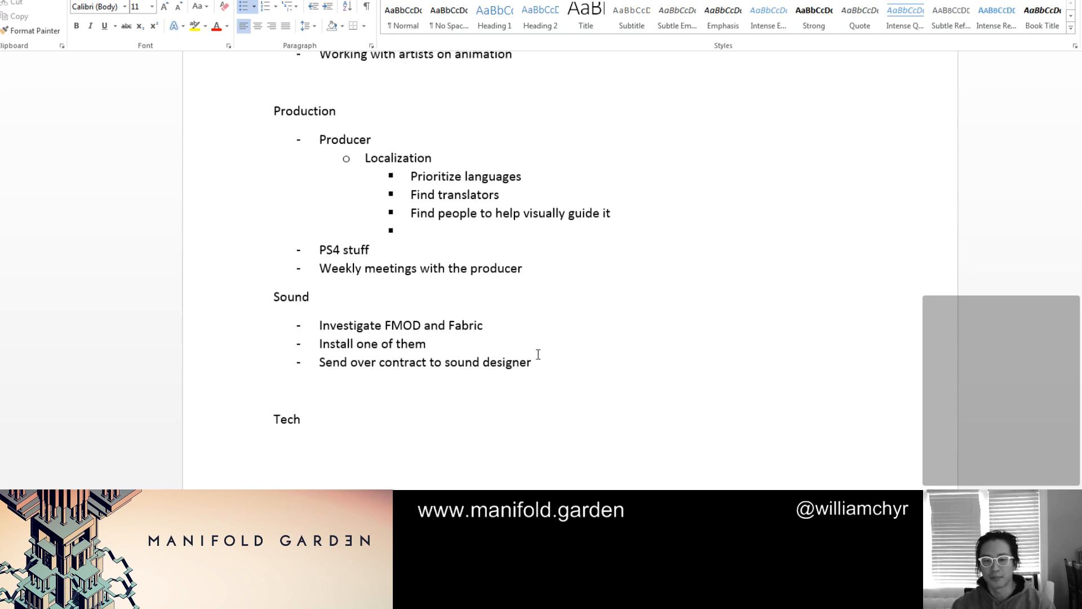
{"action": "left_click", "coordinate": [528, 398]}
{"action": "left_click", "coordinate": [518, 427]}
{"action": "key", "text": "Return"}
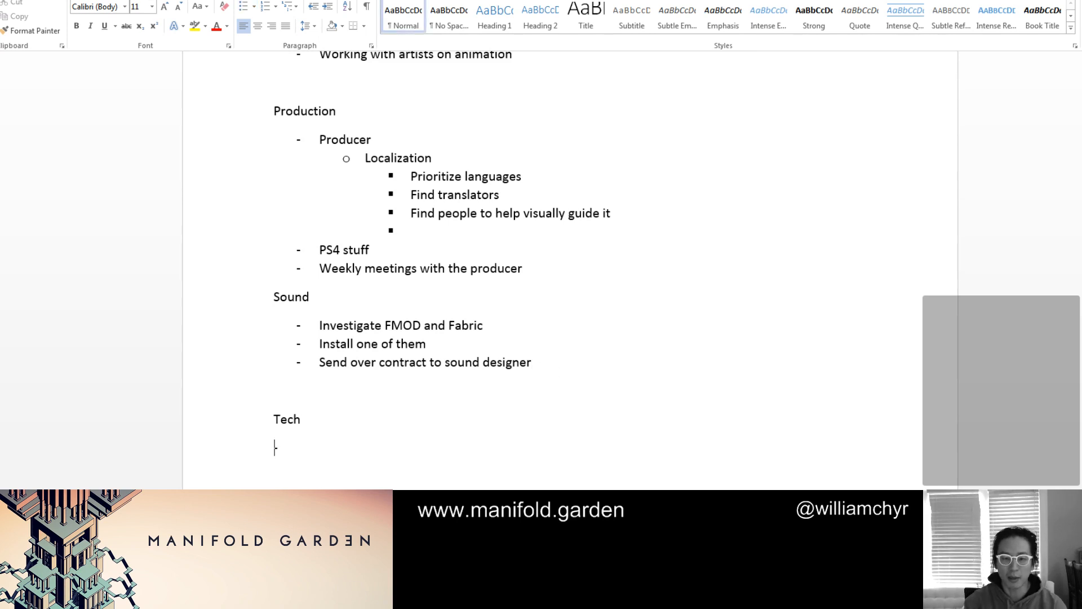
{"action": "type", "text": "-"}
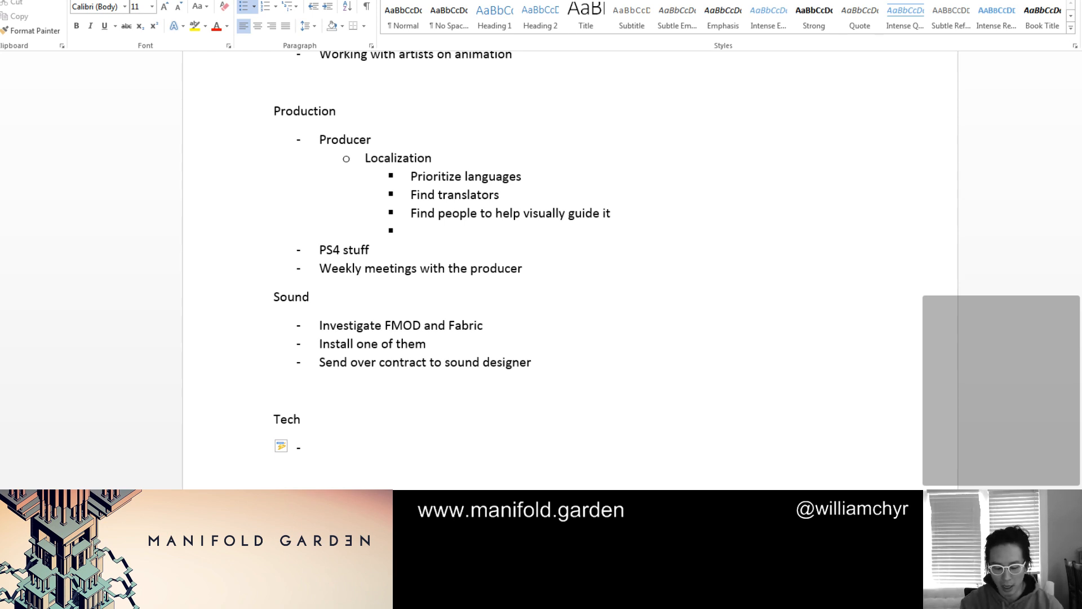
{"action": "type", "text": "Bac"}
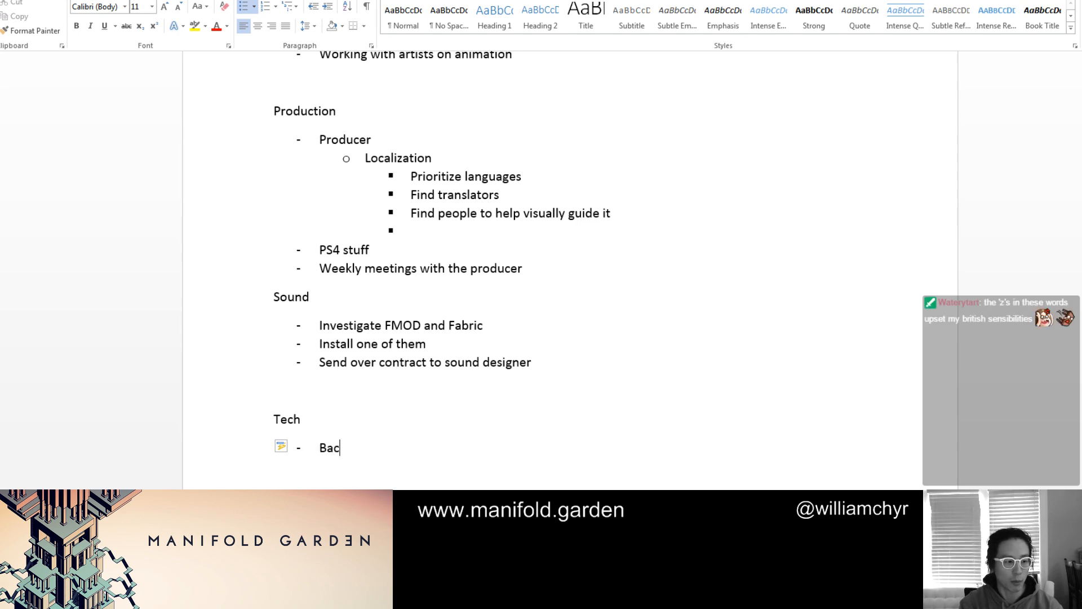
{"action": "type", "text": "kwards compatibi"}
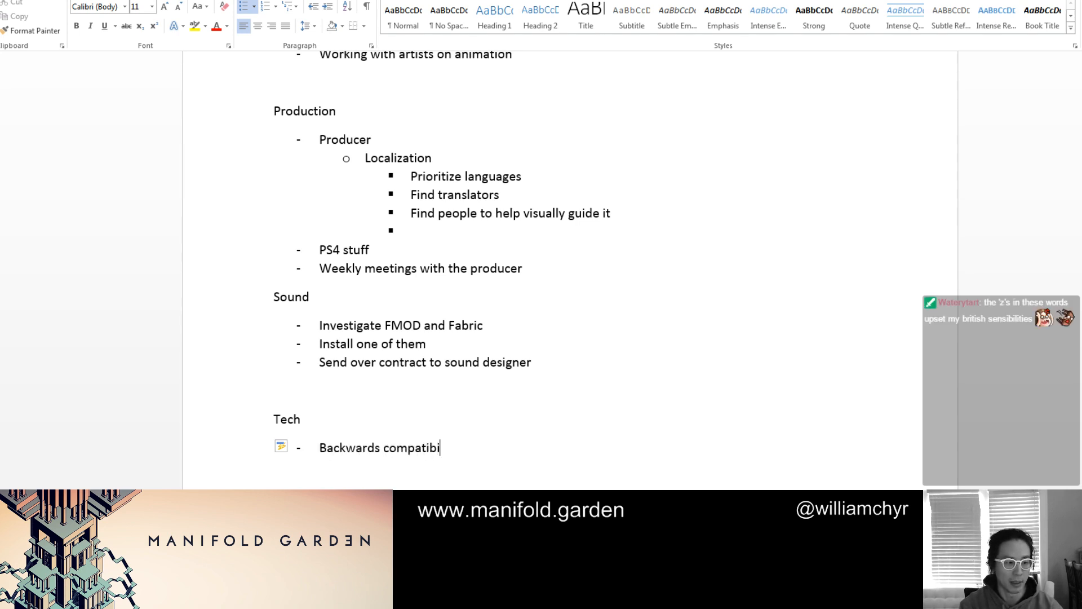
{"action": "type", "text": "lity in"}
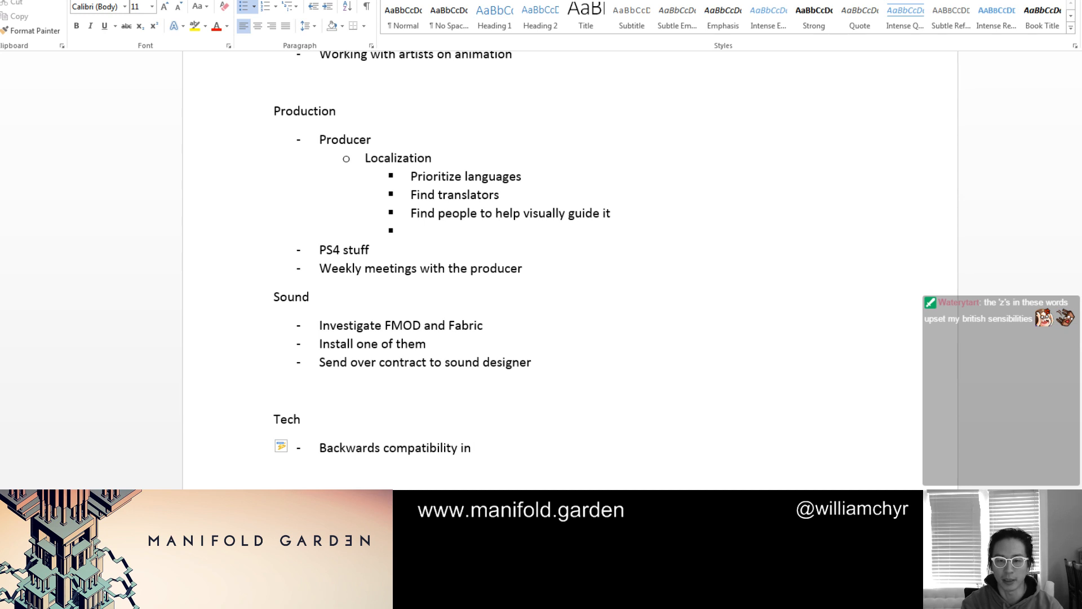
{"action": "key", "text": "BackSpace"}
{"action": "key", "text": "BackSpace"}
{"action": "type", "text": "for save"}
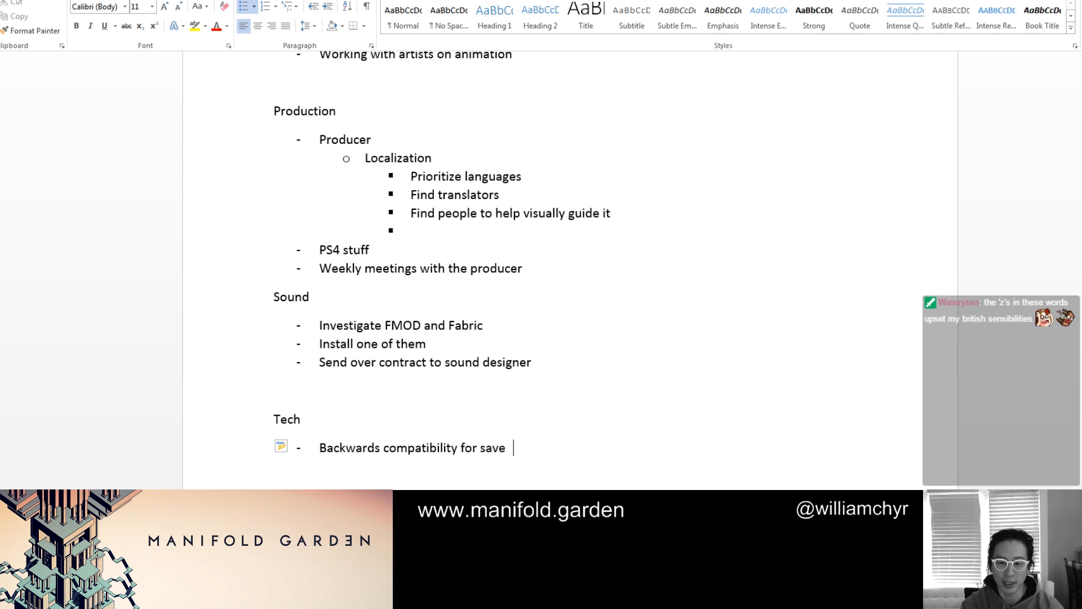
{"action": "type", "text": " syste"}
{"action": "key", "text": "BackSpace"}
{"action": "key", "text": "BackSpace"}
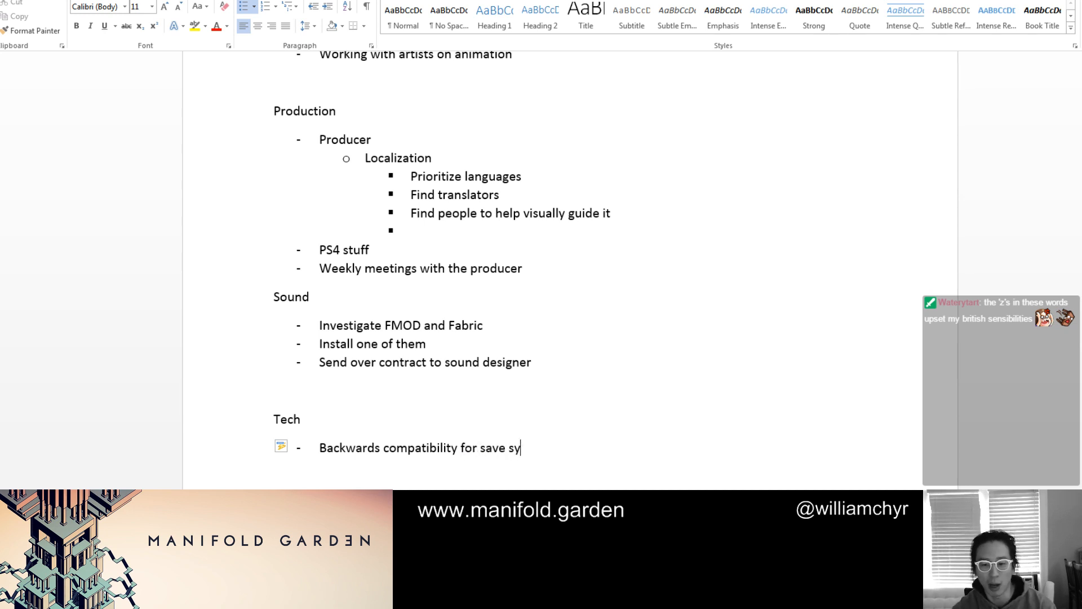
{"action": "type", "text": "stem"}
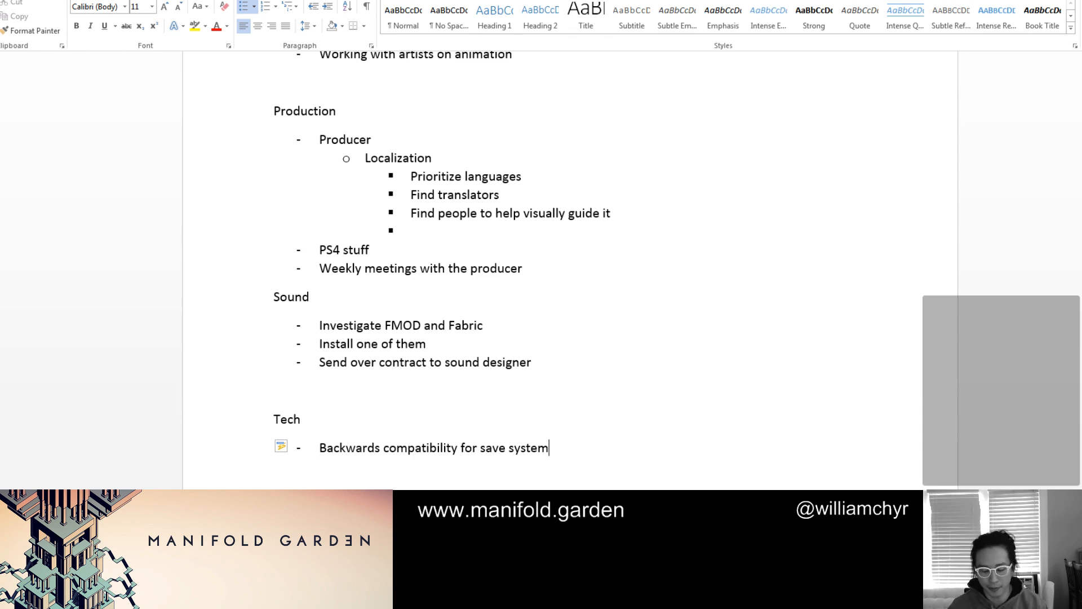
Add the bullets "Bug fixing" and "Optimization" to the Tech list
{"action": "key", "text": "Return"}
{"action": "type", "text": "Bug fixing"}
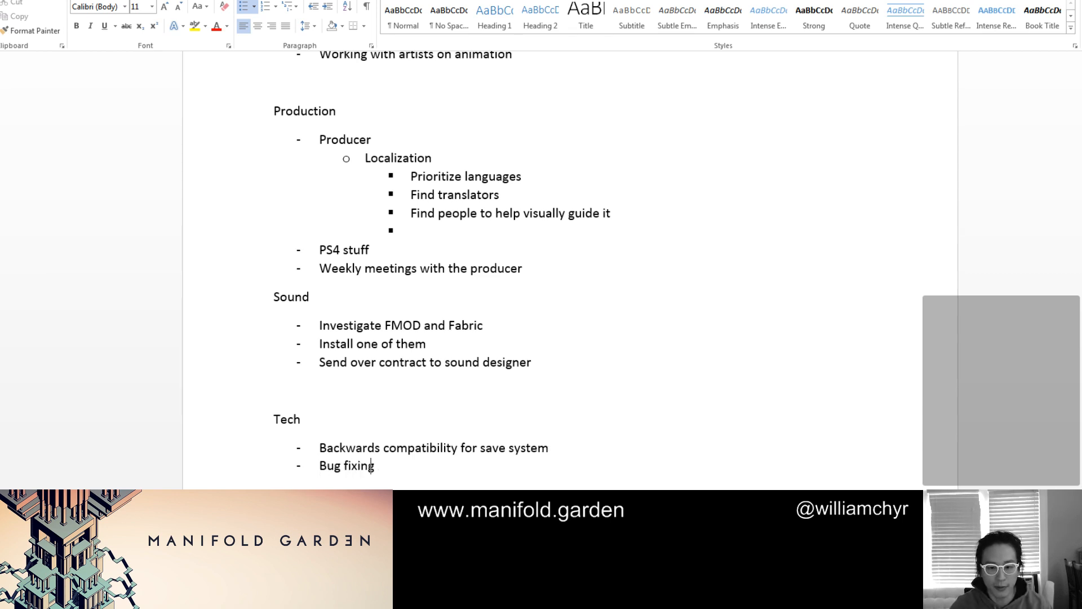
{"action": "key", "text": "Return"}
{"action": "type", "text": "o"}
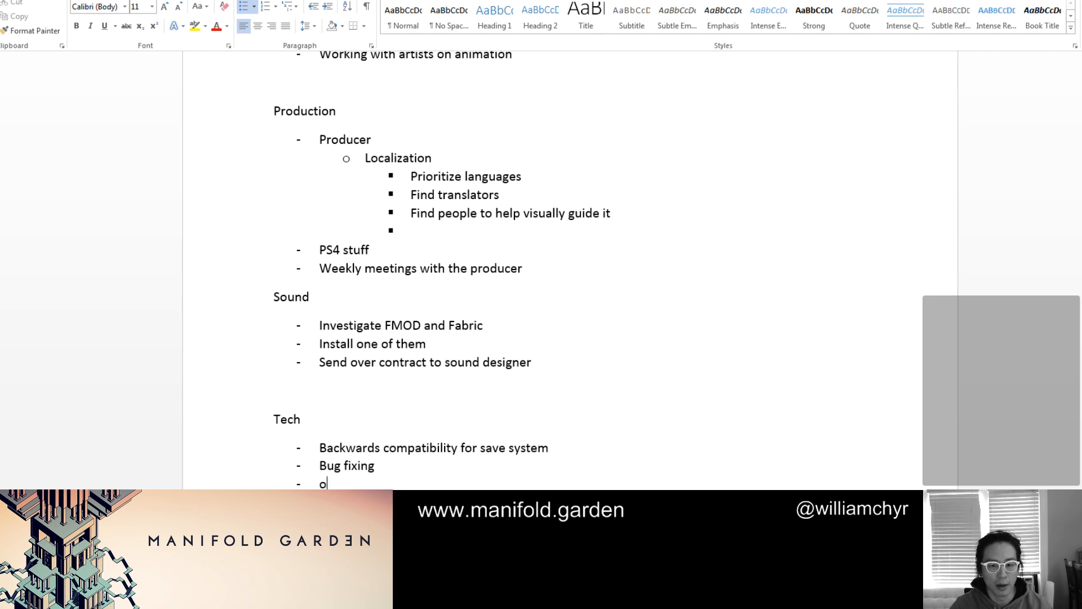
{"action": "type", "text": "ptimization"}
Add the bullet "Music" below "Send over contract to sound designer" in the Sound list
{"action": "left_click", "coordinate": [519, 429]}
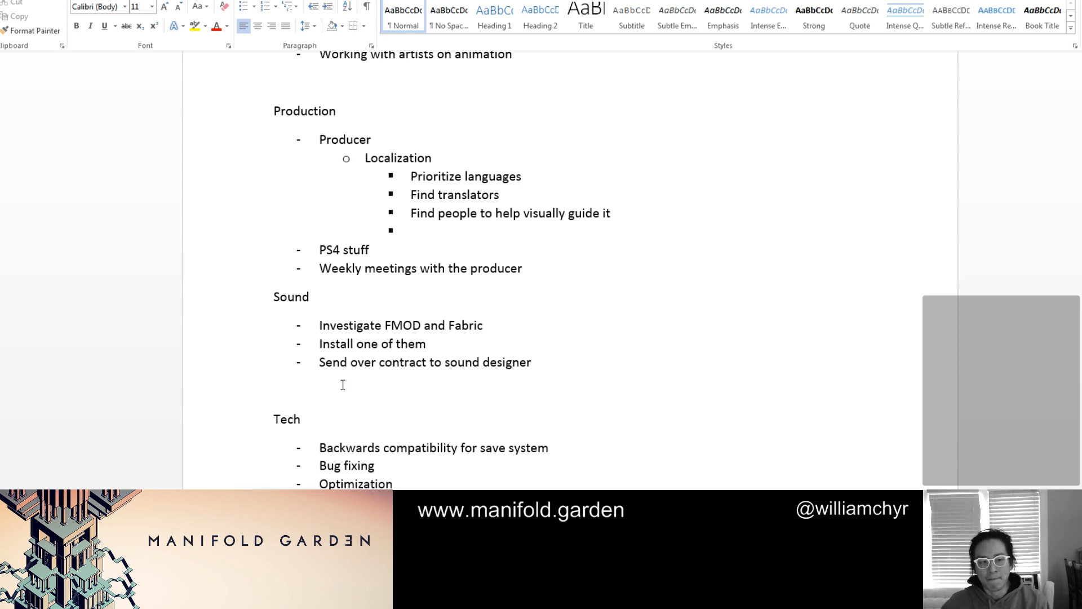
{"action": "left_click", "coordinate": [561, 361]}
{"action": "key", "text": "Return"}
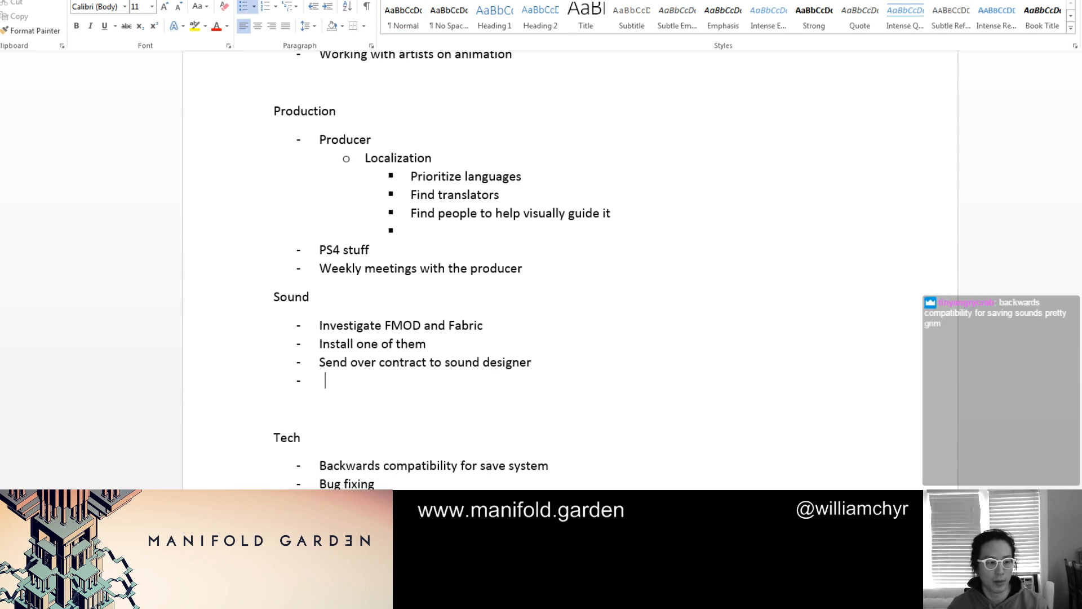
{"action": "type", "text": "Music"}
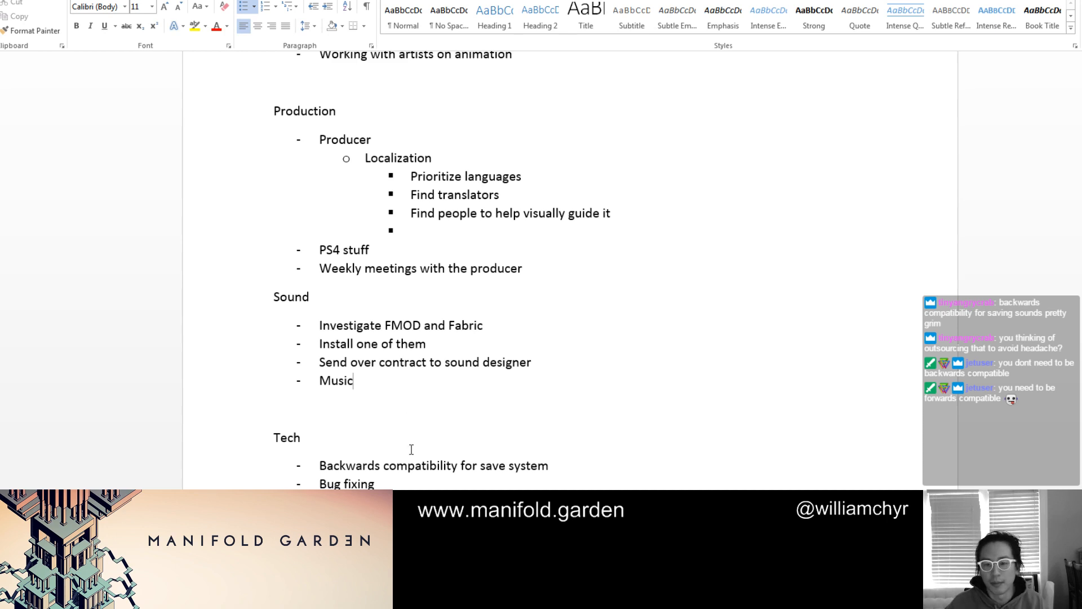
Replace the word "Backwards" with "Forwards" in the save system bullet of the Tech list
{"action": "double_click", "coordinate": [360, 466]}
{"action": "type", "text": "Forw"}
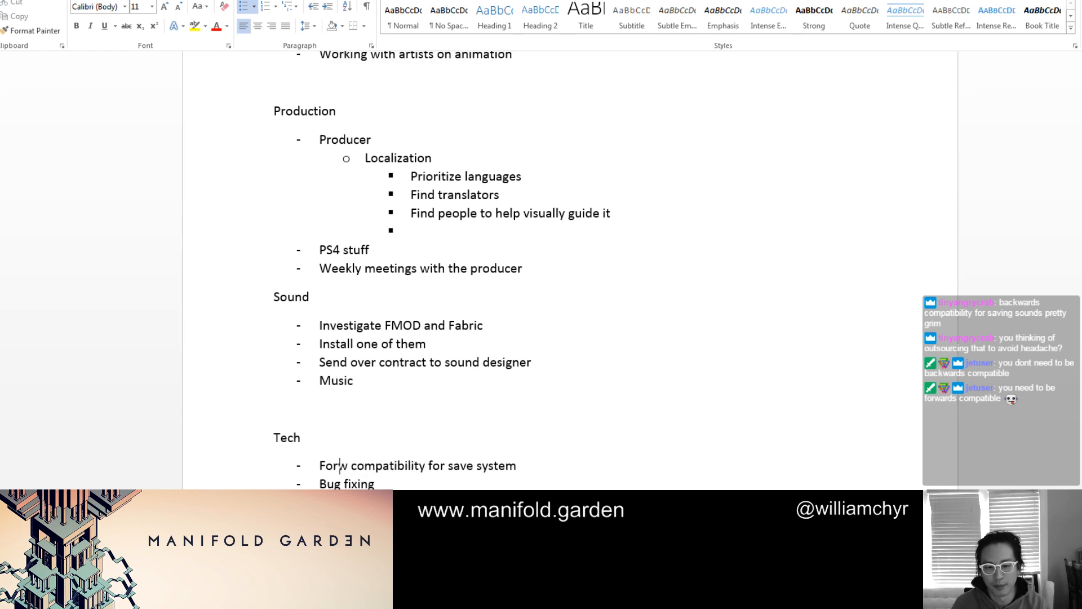
{"action": "type", "text": "ards\\"}
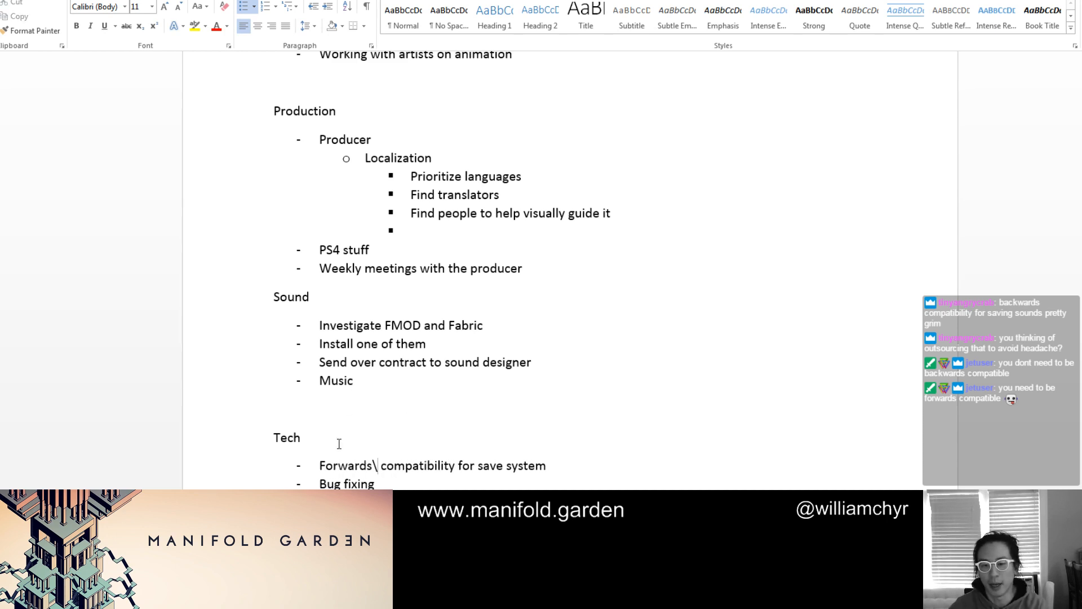
{"action": "key", "text": "BackSpace"}
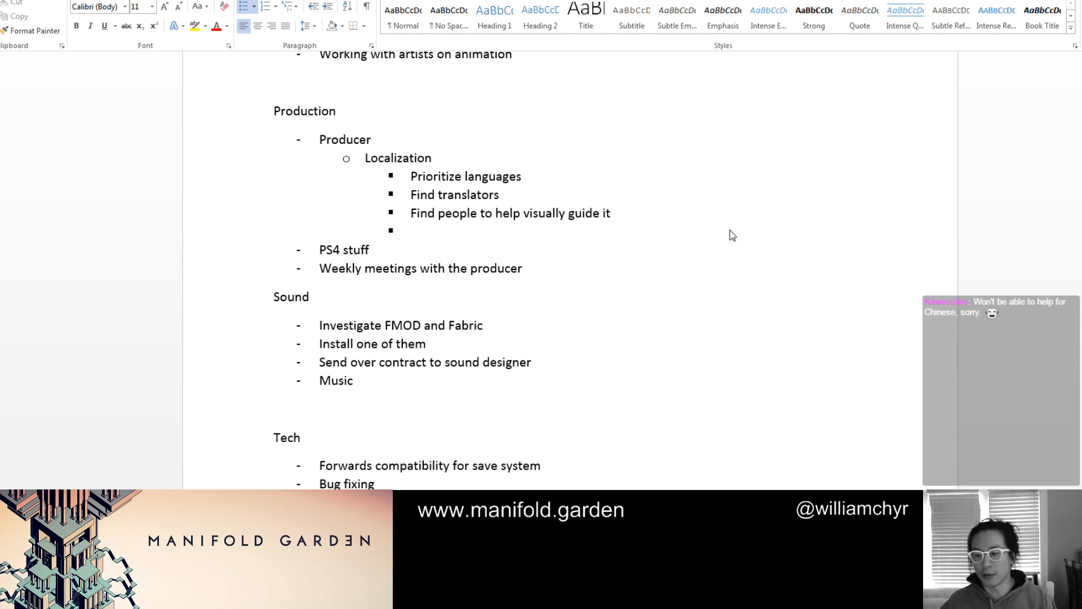
Switch to the browser, open the developer's YouTube channel in a new tab, and look through its playlists and uploaded videos
{"action": "key", "text": "alt+Tab"}
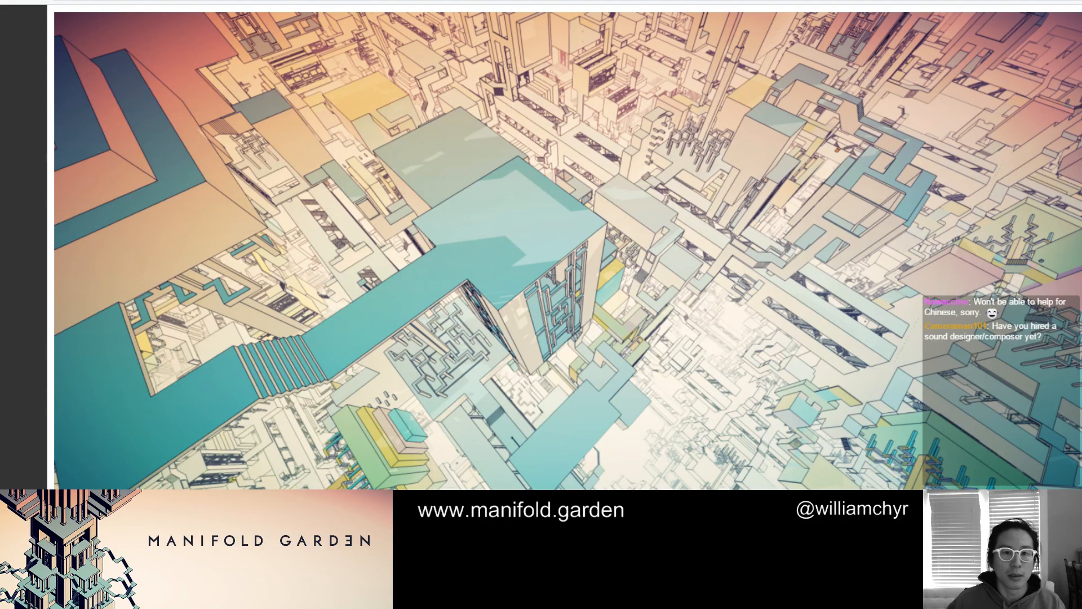
{"action": "key", "text": "ctrl+t"}
{"action": "type", "text": "you"}
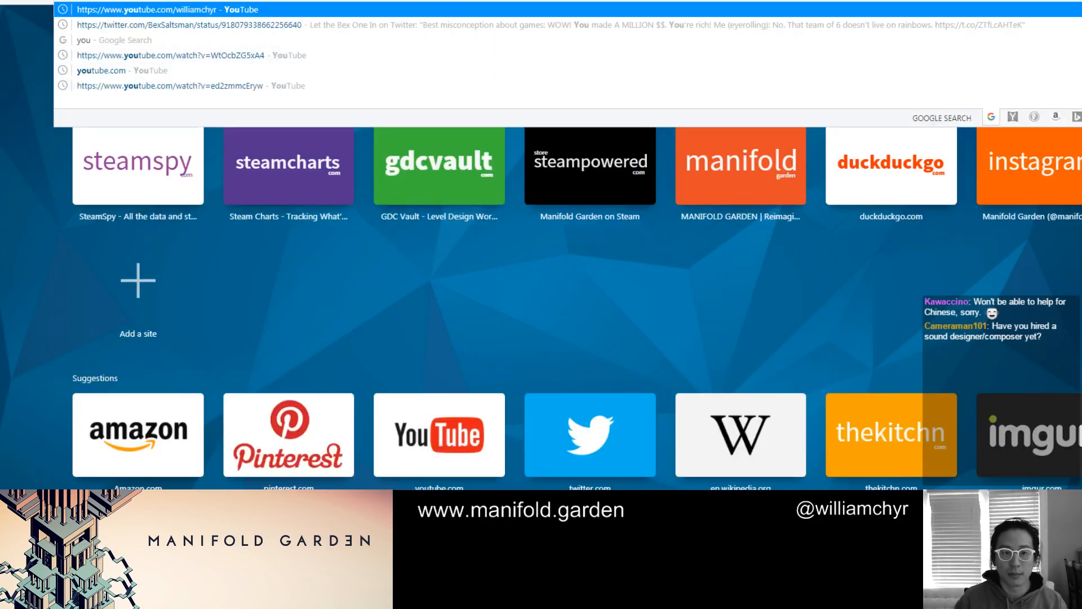
{"action": "key", "text": "Return"}
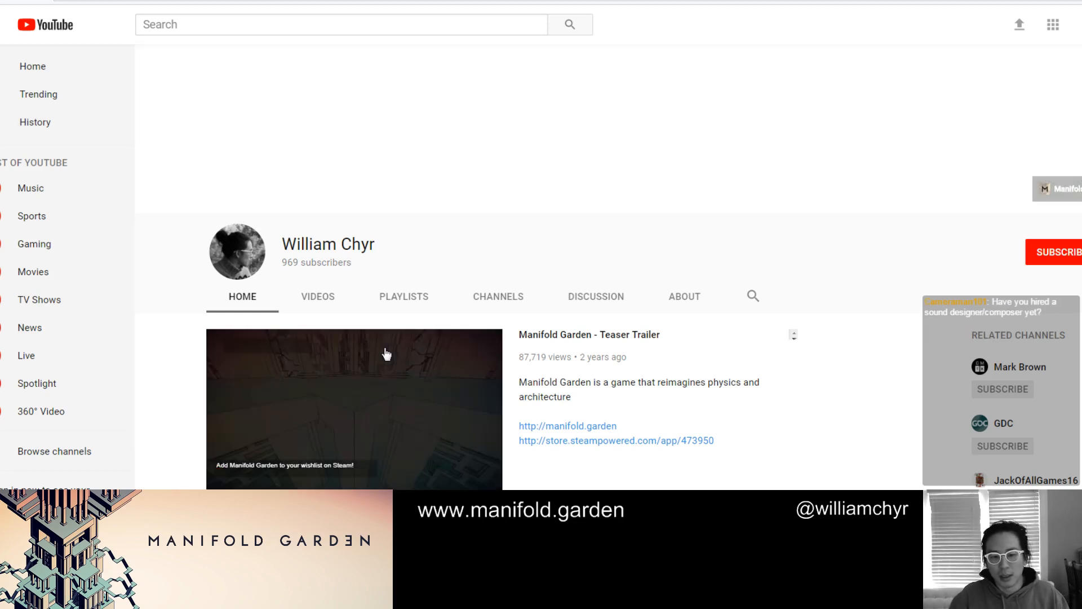
{"action": "left_click", "coordinate": [402, 394]}
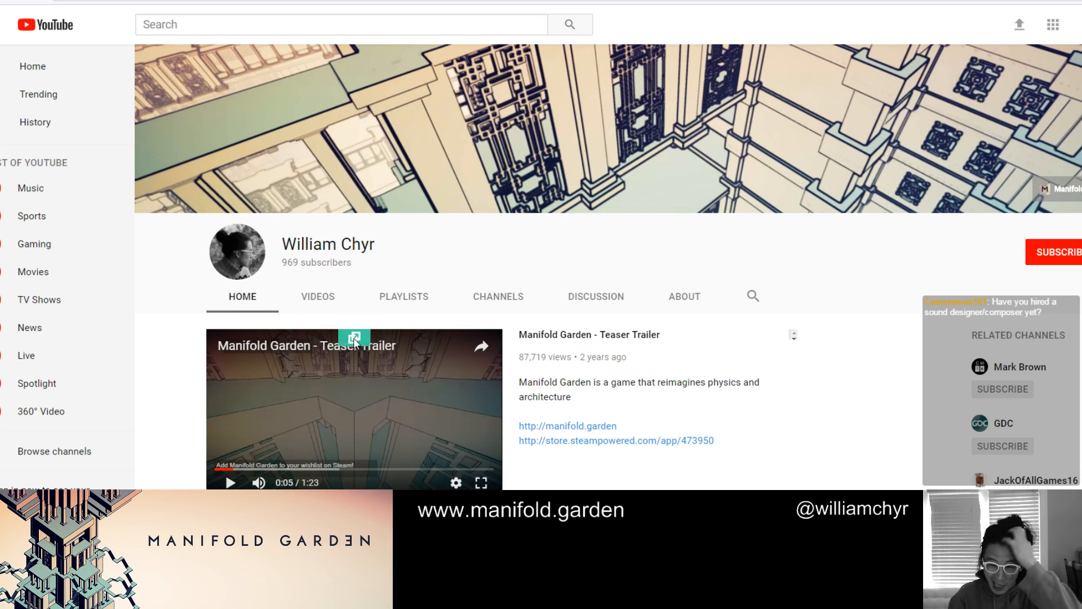
{"action": "left_click", "coordinate": [417, 310]}
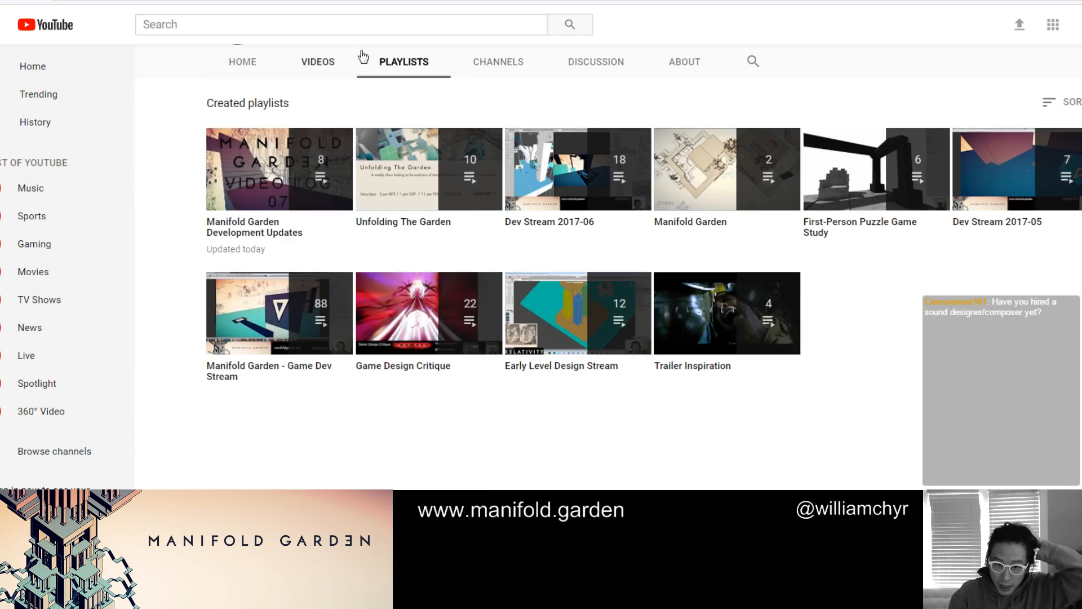
{"action": "left_click", "coordinate": [337, 65]}
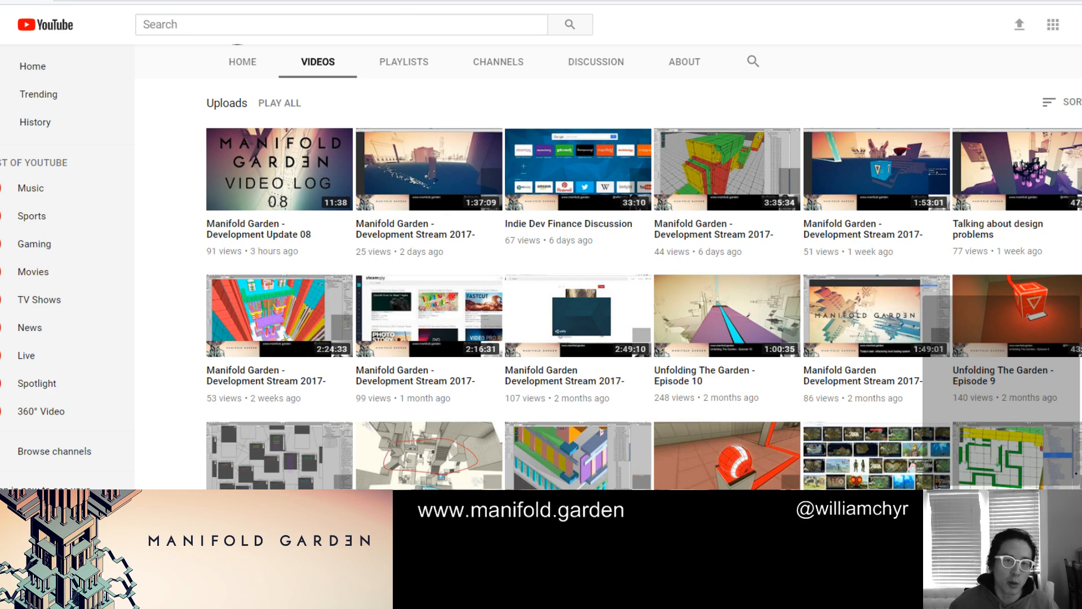
Look over the Tazman-Audio Fabric site and read through the FMOD home page down to its tutorial videos
{"action": "key", "text": "ctrl+Tab"}
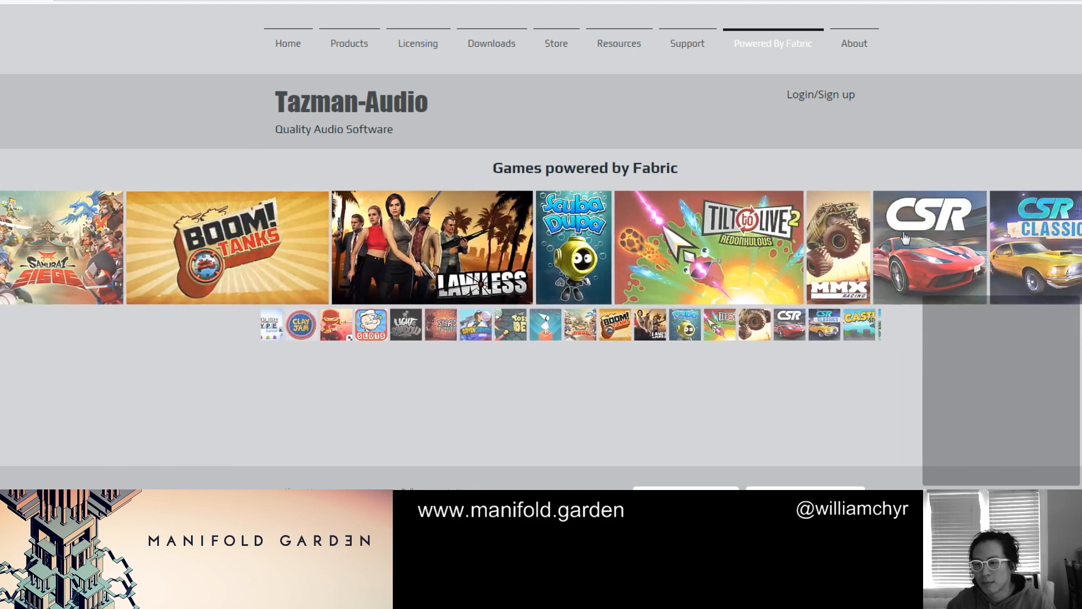
{"action": "mouse_move", "coordinate": [457, 44]}
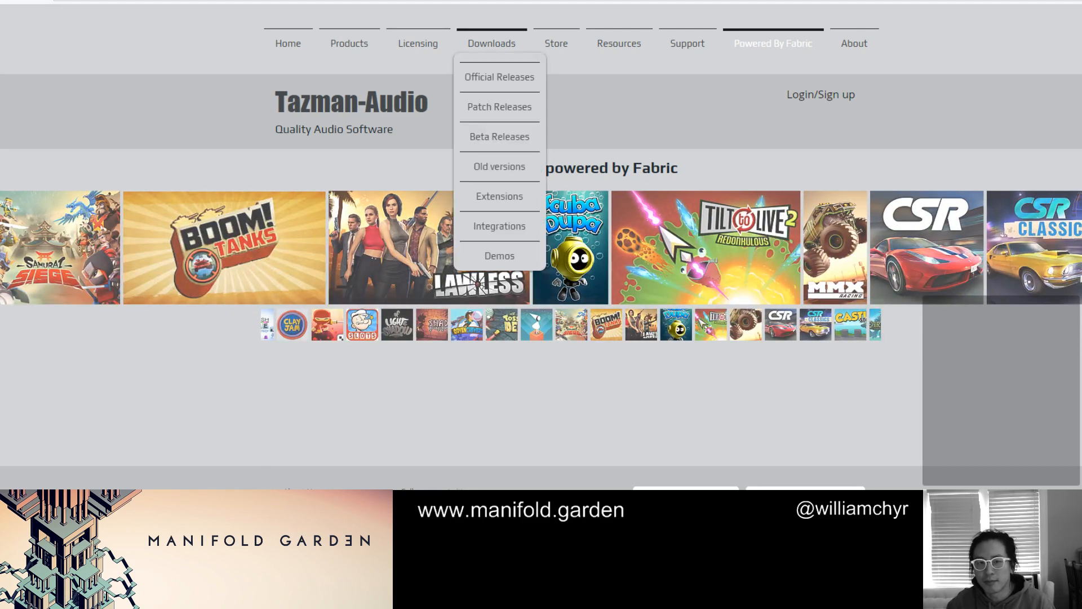
{"action": "key", "text": "ctrl+Tab"}
{"action": "scroll", "coordinate": [414, 88], "scroll_direction": "up", "scroll_amount": 5}
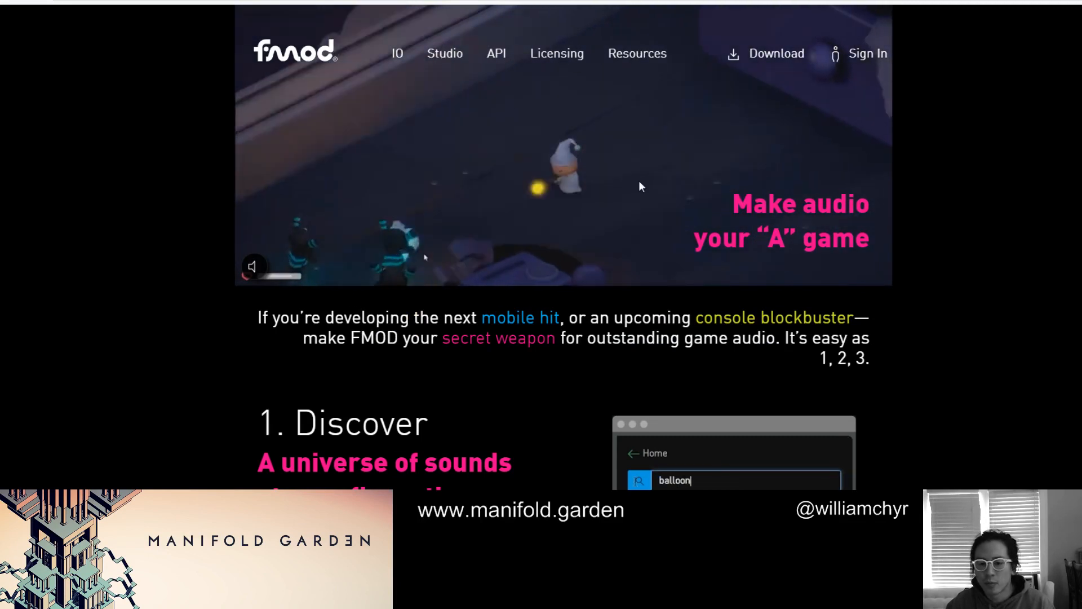
{"action": "scroll", "coordinate": [639, 181], "scroll_direction": "down", "scroll_amount": 5}
{"action": "scroll", "coordinate": [637, 181], "scroll_direction": "down", "scroll_amount": 10}
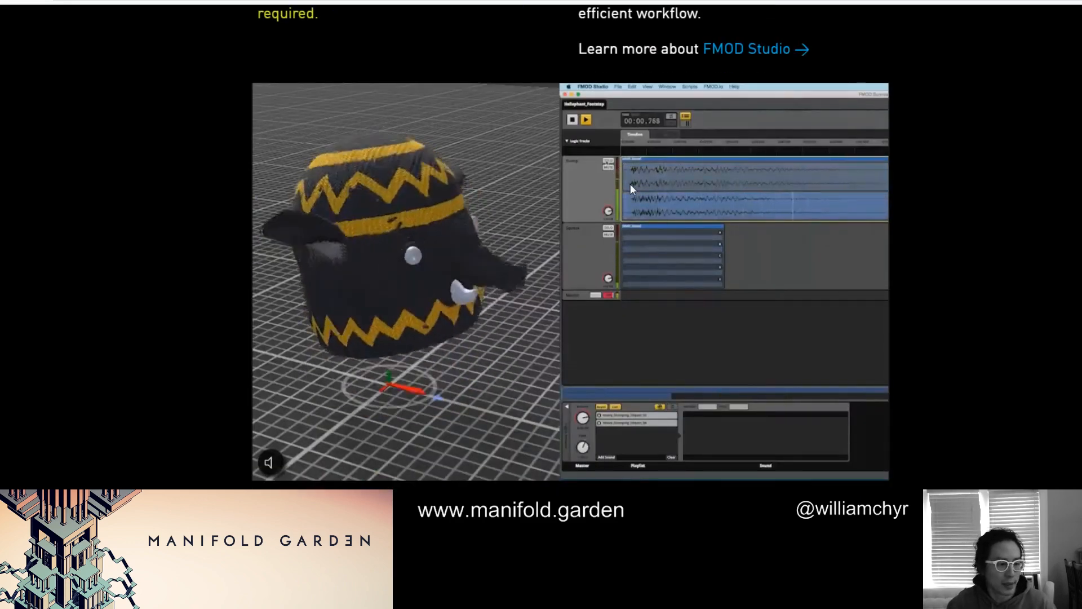
{"action": "scroll", "coordinate": [630, 185], "scroll_direction": "down", "scroll_amount": 15}
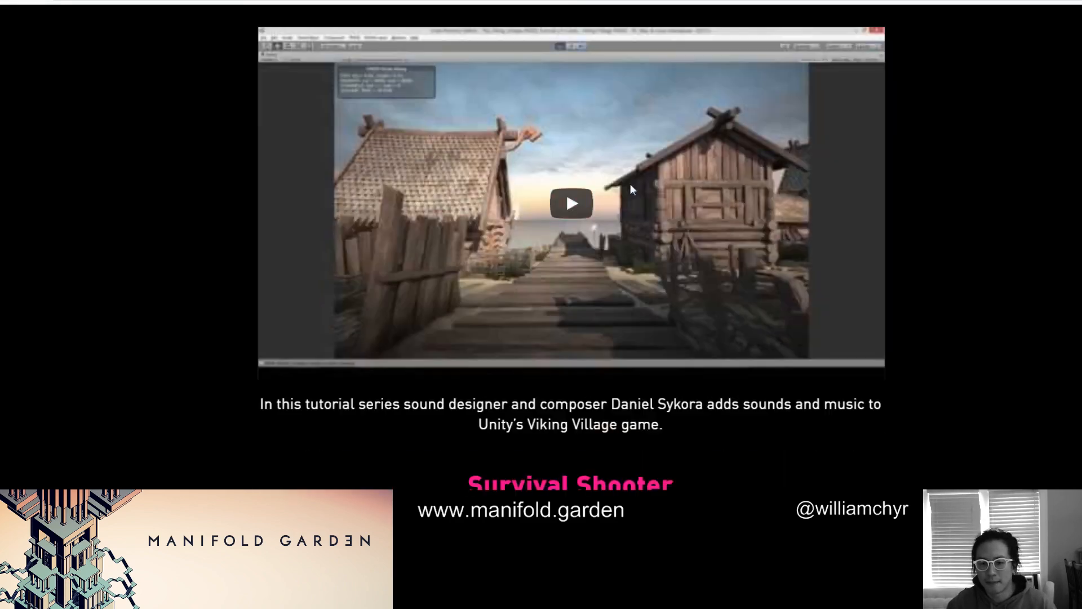
Look over the Viking Village and Survival Shooter tutorial videos on the FMOD home page and return to the page's start
{"action": "scroll", "coordinate": [632, 190], "scroll_direction": "down", "scroll_amount": 7}
{"action": "scroll", "coordinate": [631, 190], "scroll_direction": "down", "scroll_amount": 2}
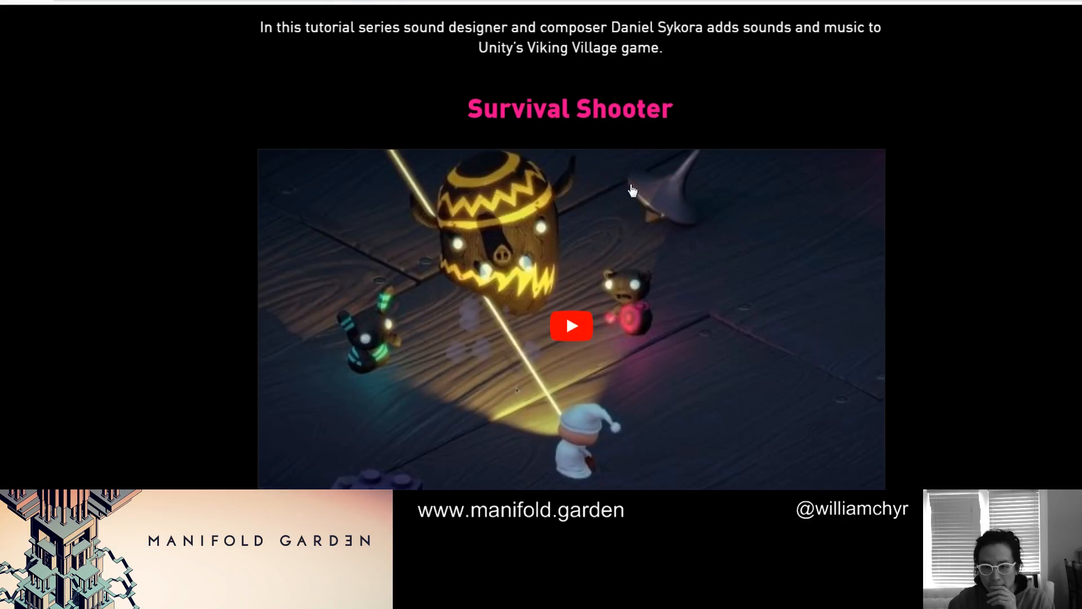
{"action": "scroll", "coordinate": [632, 190], "scroll_direction": "up", "scroll_amount": 20}
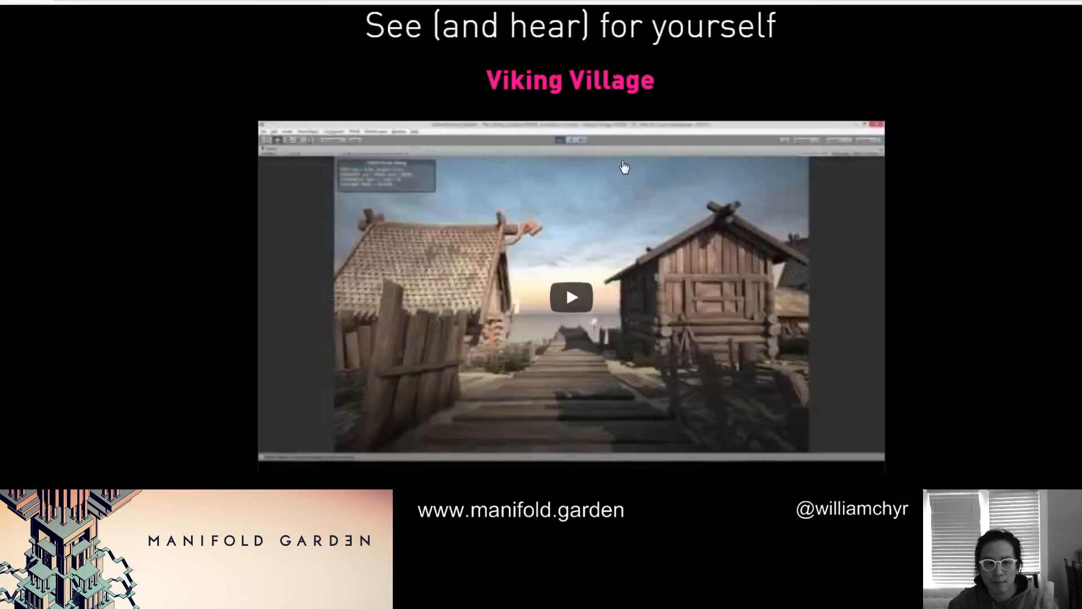
{"action": "scroll", "coordinate": [469, 127], "scroll_direction": "up", "scroll_amount": 10}
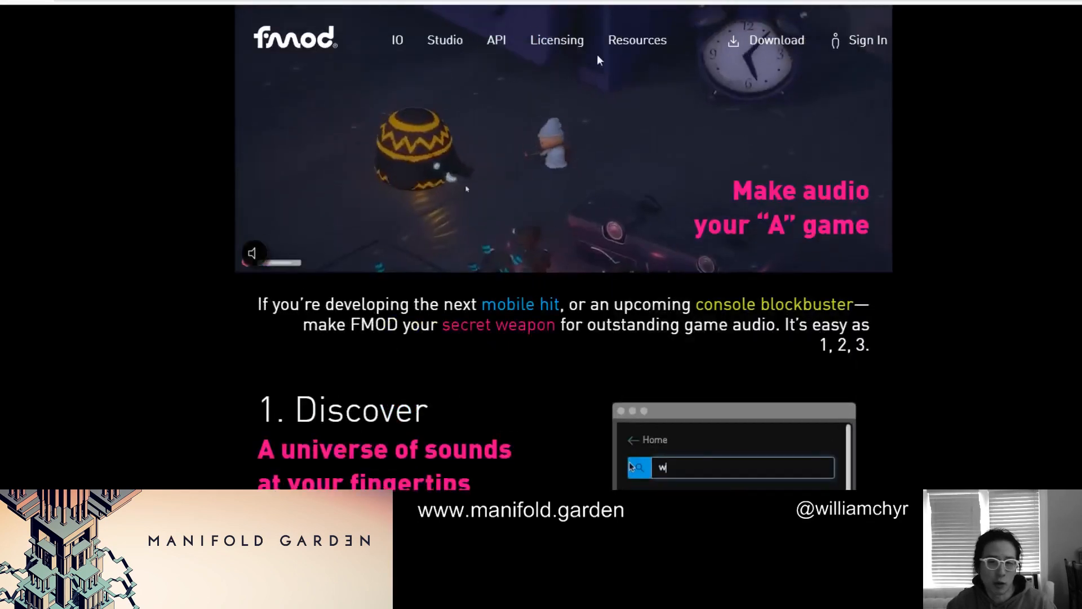
Open FMOD's Licensing page and read through the indie terms, pricing tiers, licence FAQ and premium benefits
{"action": "left_click", "coordinate": [557, 56]}
{"action": "scroll", "coordinate": [552, 84], "scroll_direction": "down", "scroll_amount": 18}
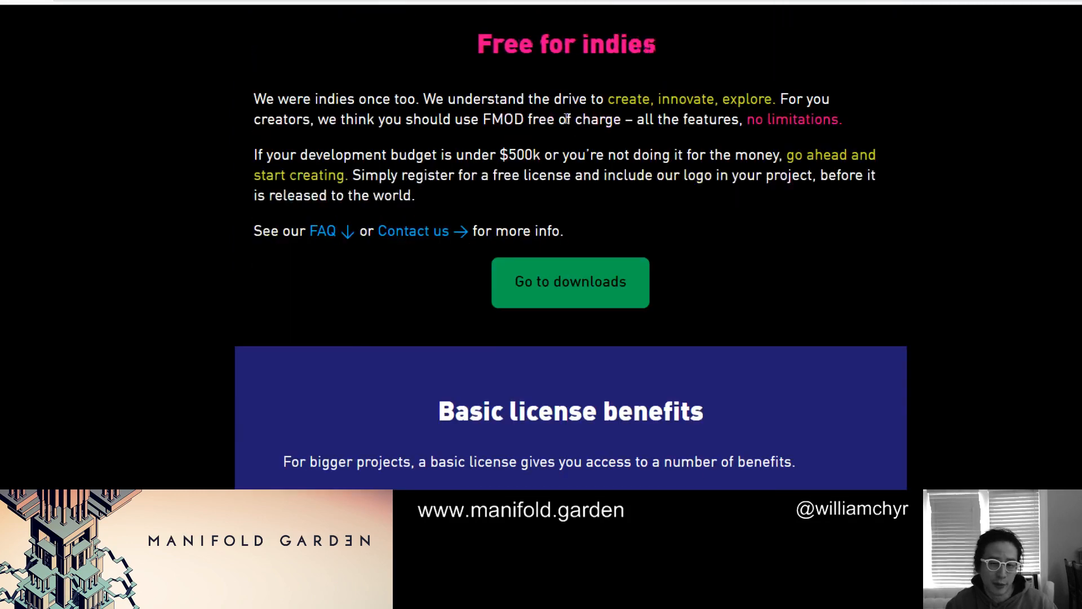
{"action": "scroll", "coordinate": [566, 119], "scroll_direction": "down", "scroll_amount": 11}
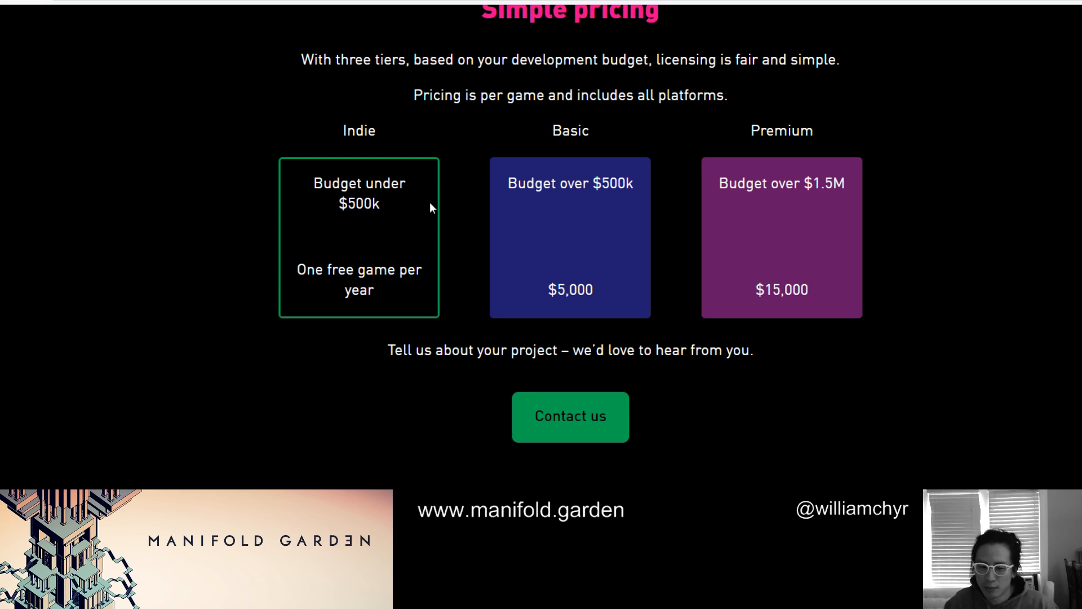
{"action": "scroll", "coordinate": [400, 223], "scroll_direction": "down", "scroll_amount": 4}
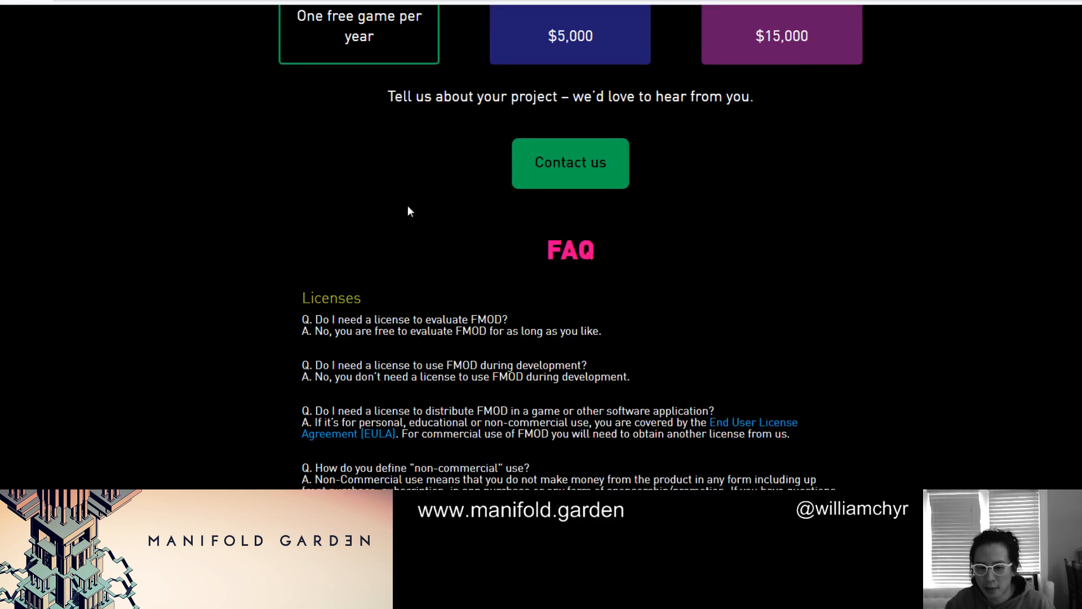
{"action": "scroll", "coordinate": [409, 211], "scroll_direction": "down", "scroll_amount": 3}
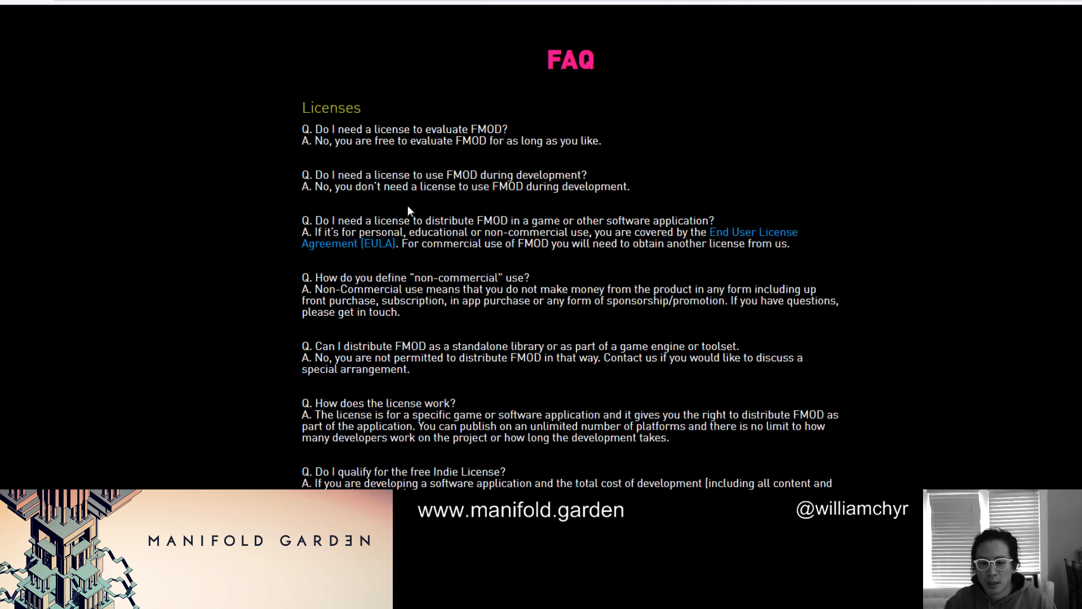
{"action": "scroll", "coordinate": [409, 209], "scroll_direction": "down", "scroll_amount": 5}
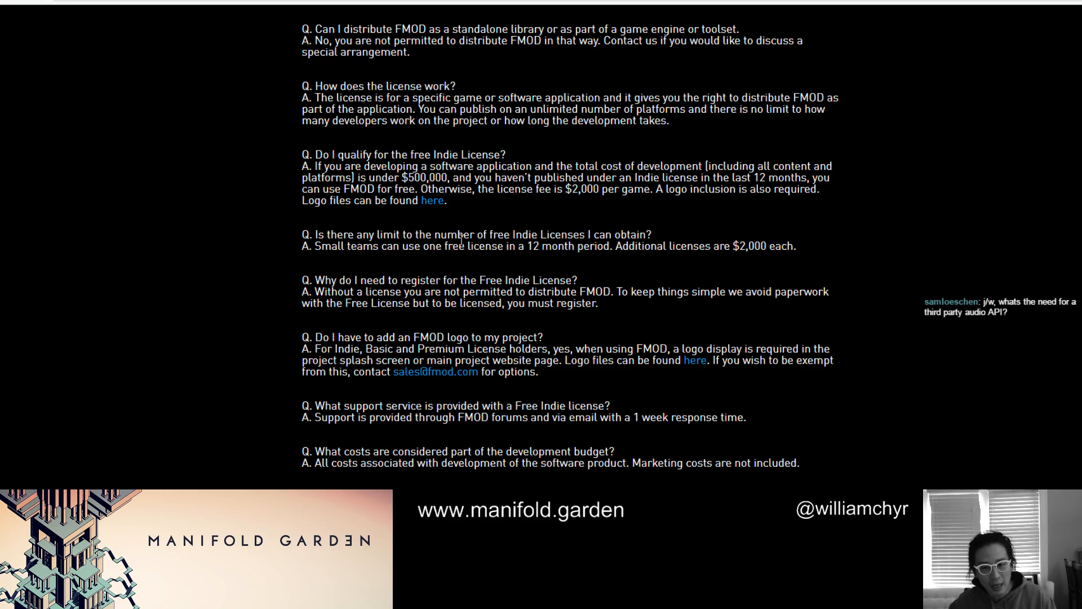
{"action": "scroll", "coordinate": [461, 240], "scroll_direction": "up", "scroll_amount": 10}
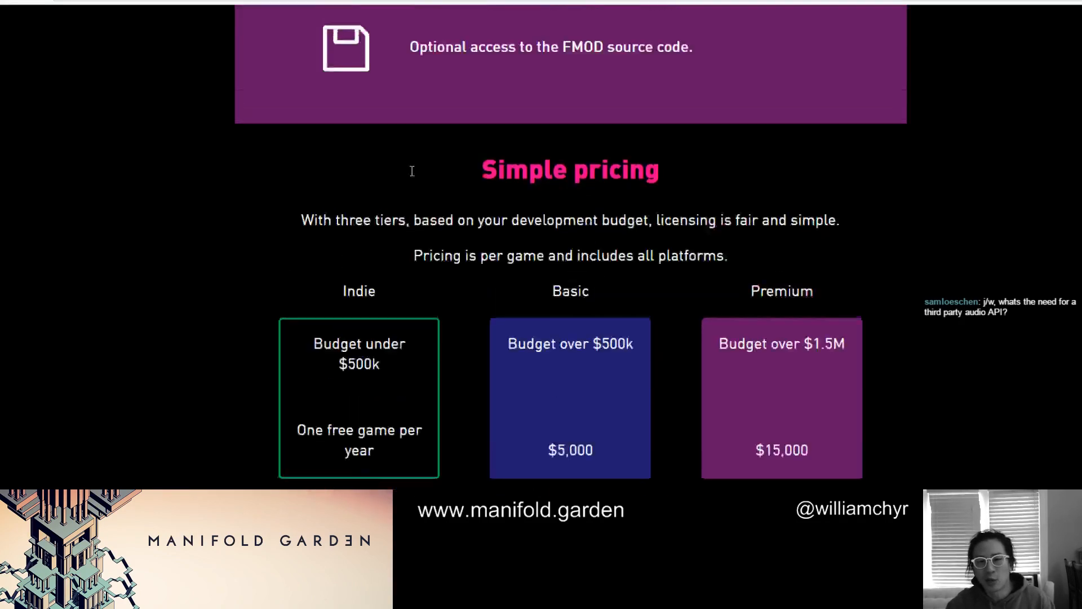
{"action": "scroll", "coordinate": [412, 171], "scroll_direction": "up", "scroll_amount": 5}
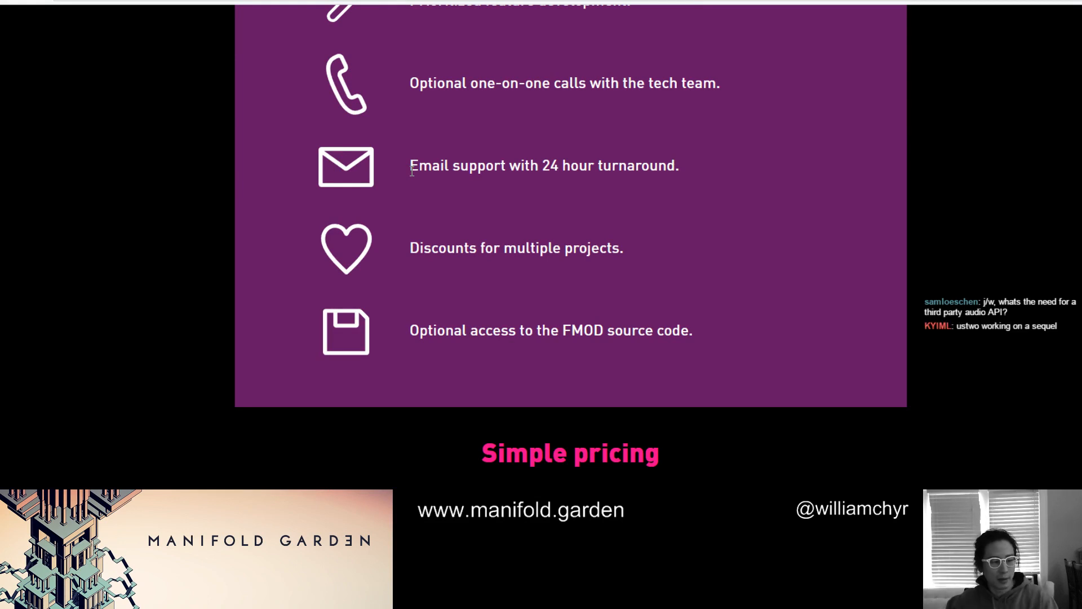
{"action": "scroll", "coordinate": [407, 145], "scroll_direction": "up", "scroll_amount": 15}
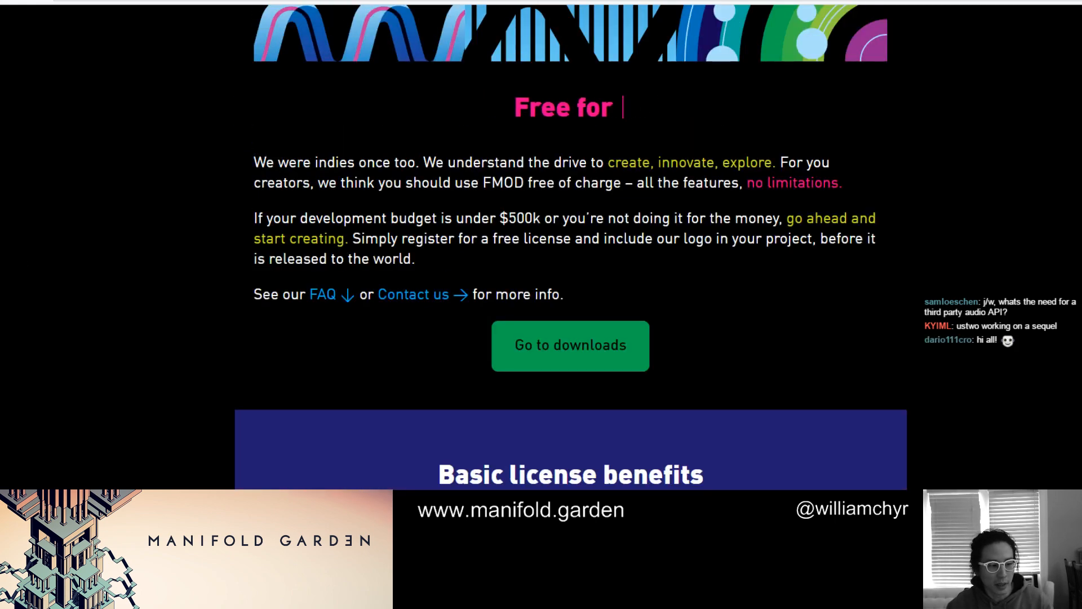
{"action": "scroll", "coordinate": [116, 251], "scroll_direction": "up", "scroll_amount": 5}
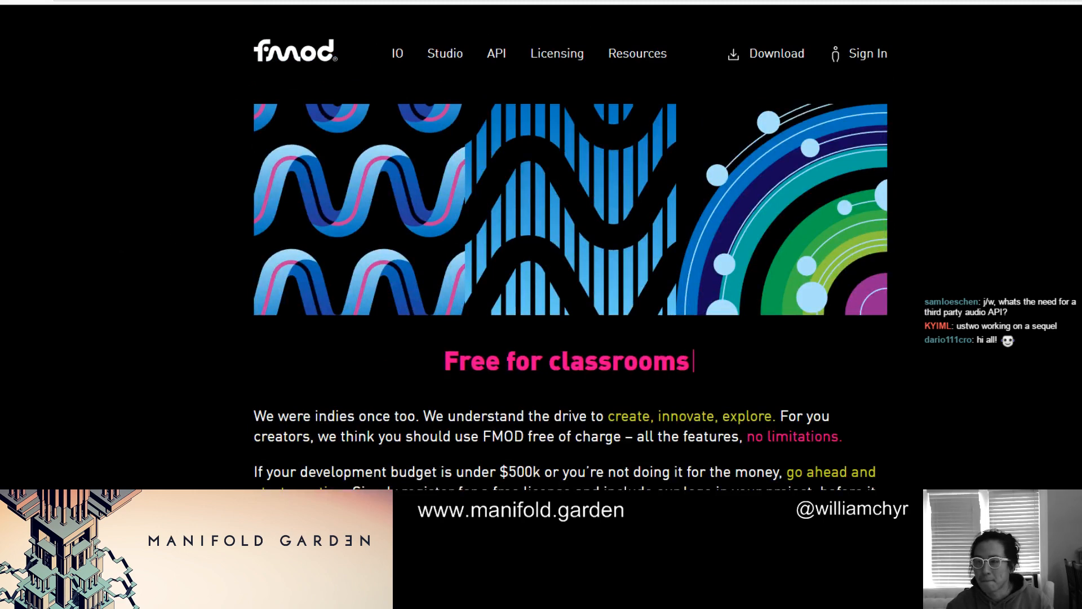
Switch to the Word to-do list and review its sections from Sound back up to Design
{"action": "left_click", "coordinate": [1059, 1]}
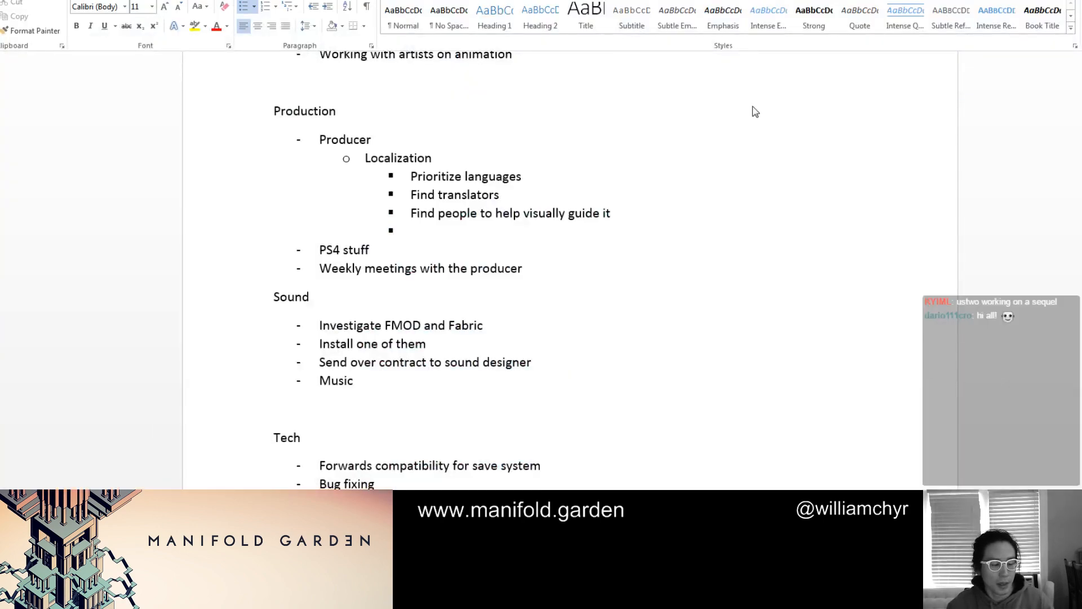
{"action": "scroll", "coordinate": [694, 179], "scroll_direction": "up", "scroll_amount": 4}
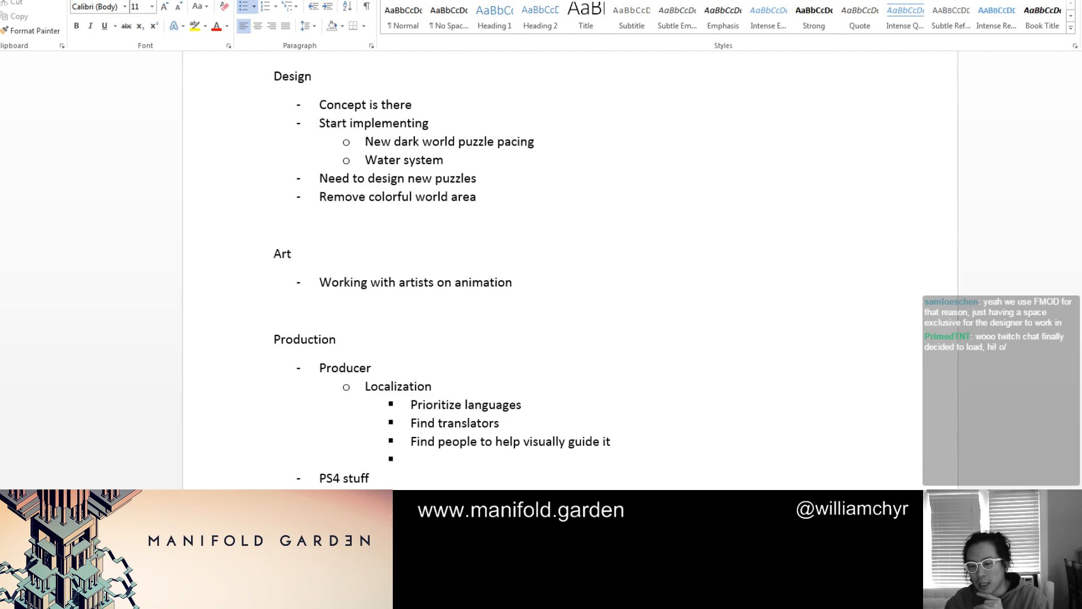
Return to the browser and look over the games powered by Fabric on the Tazman-Audio site, briefly checking the Manifold Garden picture in another tab
{"action": "key", "text": "alt+Tab"}
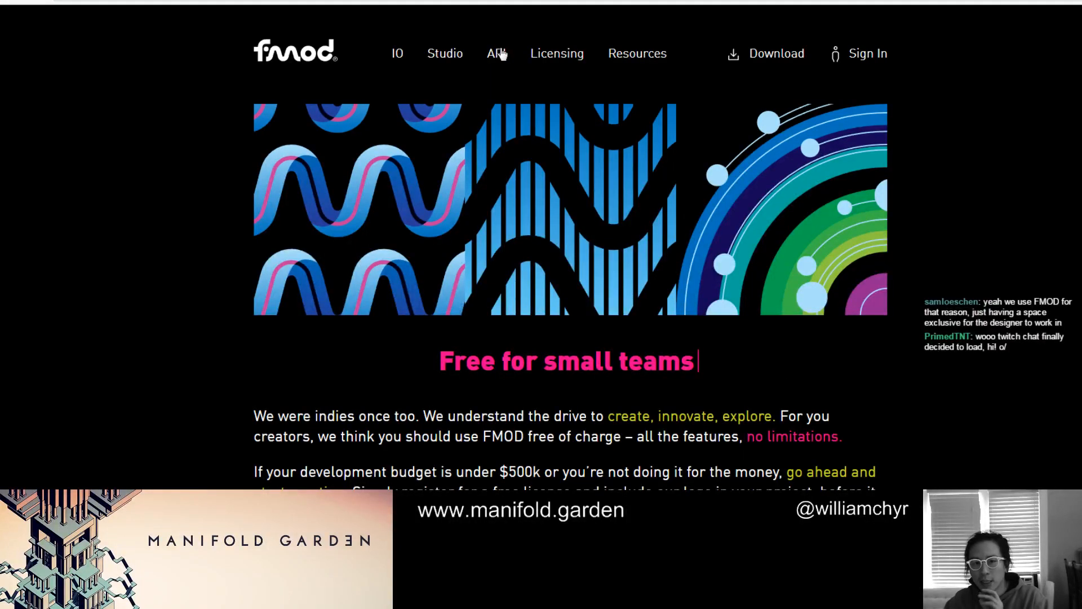
{"action": "left_click", "coordinate": [564, 1]}
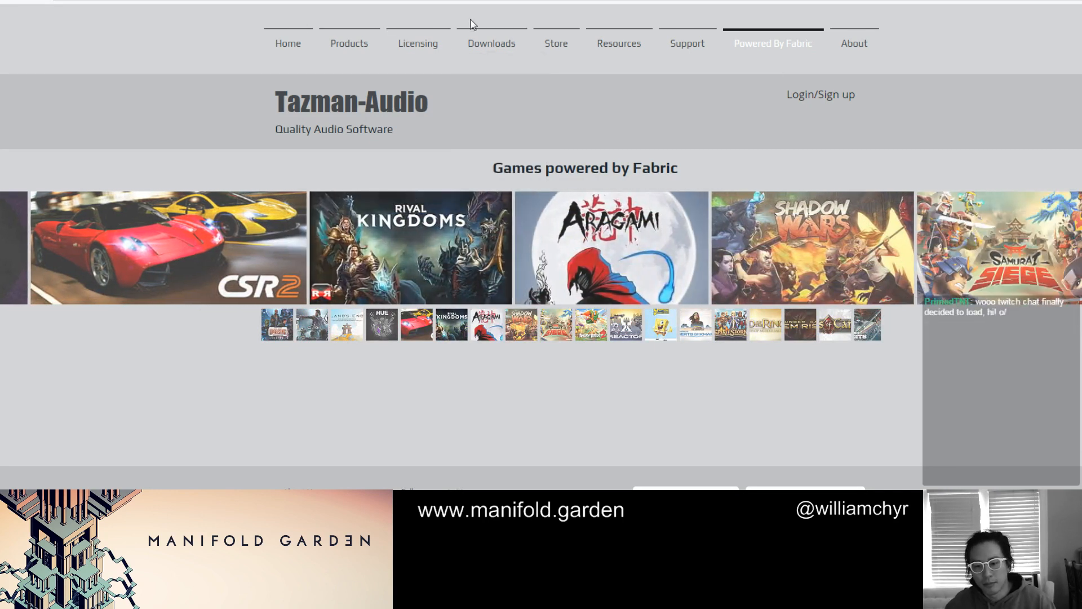
{"action": "scroll", "coordinate": [507, 32], "scroll_direction": "down", "scroll_amount": 1}
{"action": "scroll", "coordinate": [506, 33], "scroll_direction": "down", "scroll_amount": 1}
{"action": "mouse_move", "coordinate": [506, 33]}
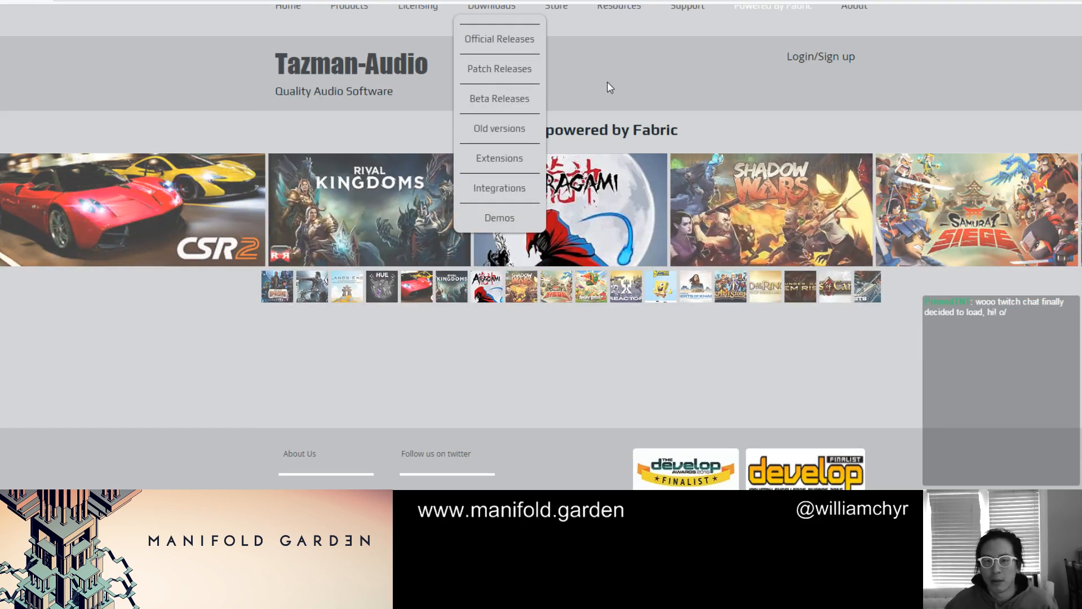
{"action": "scroll", "coordinate": [612, 76], "scroll_direction": "up", "scroll_amount": 1}
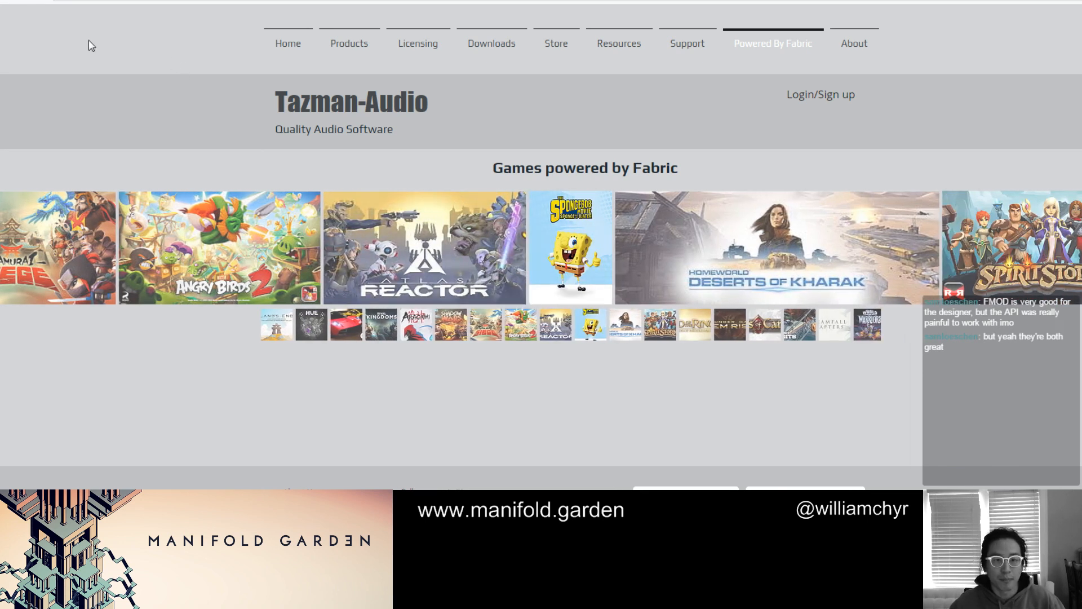
{"action": "left_click", "coordinate": [89, 1]}
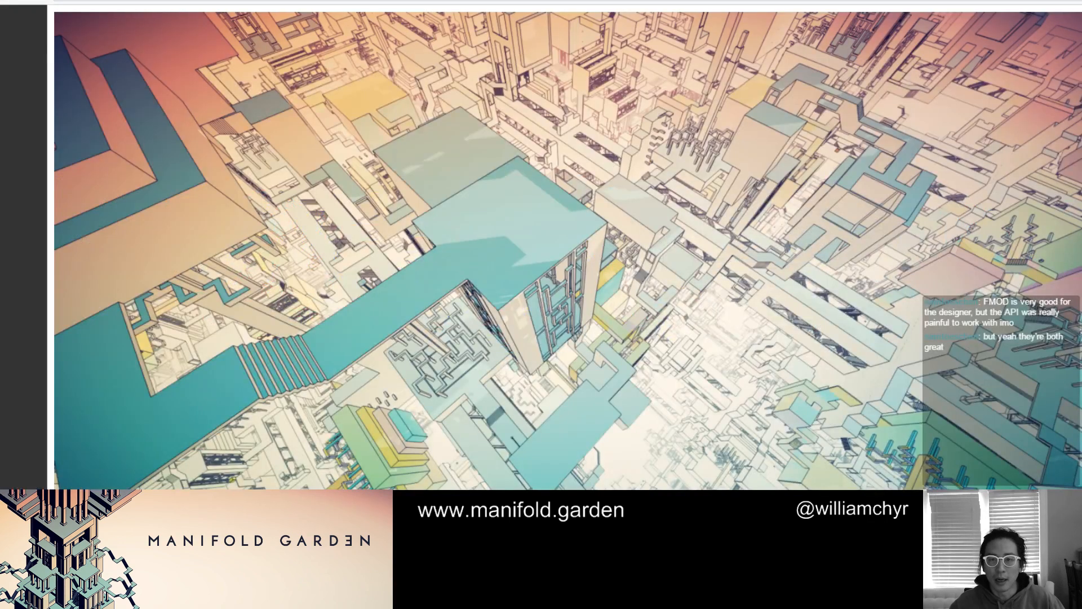
{"action": "left_click", "coordinate": [446, 0]}
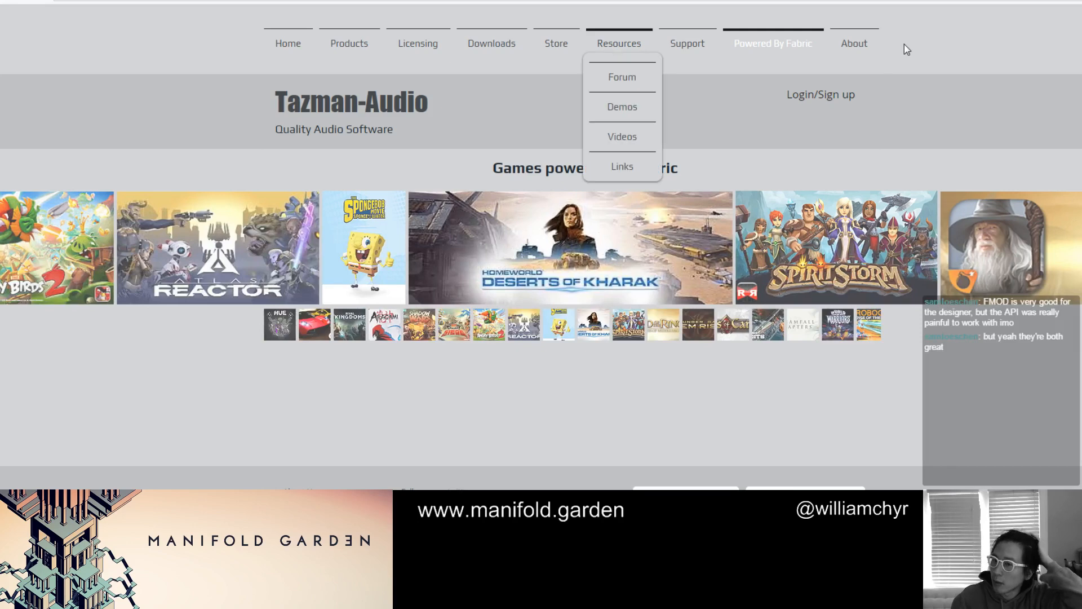
Switch to the Word to-do list, bring up the Manifold Garden pictures in a separate window, and maximize the window showing the waterfall scene
{"action": "key", "text": "alt+Tab"}
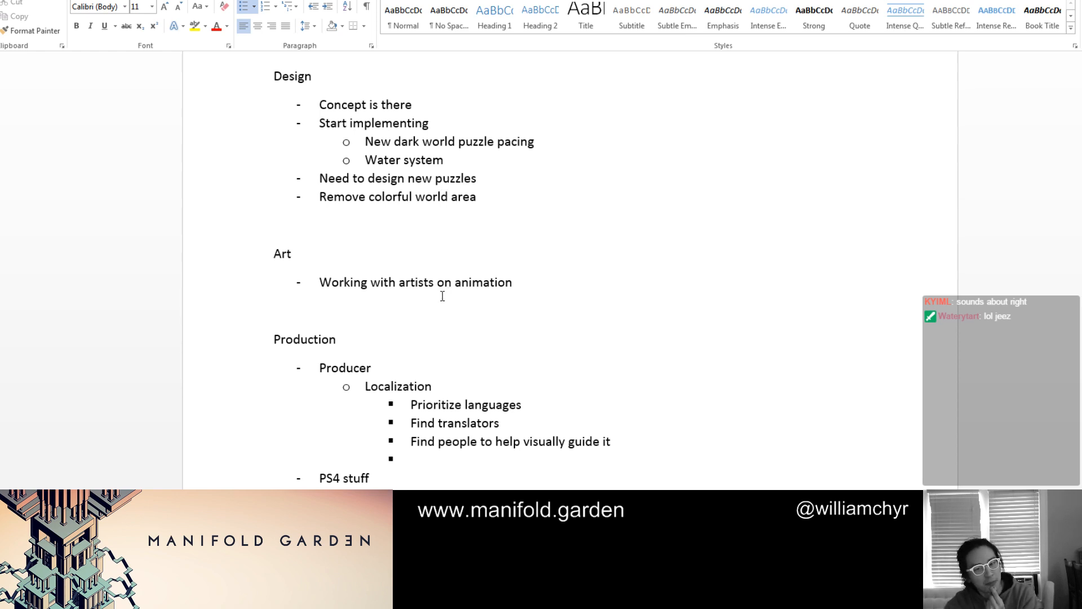
{"action": "left_click", "coordinate": [427, 316]}
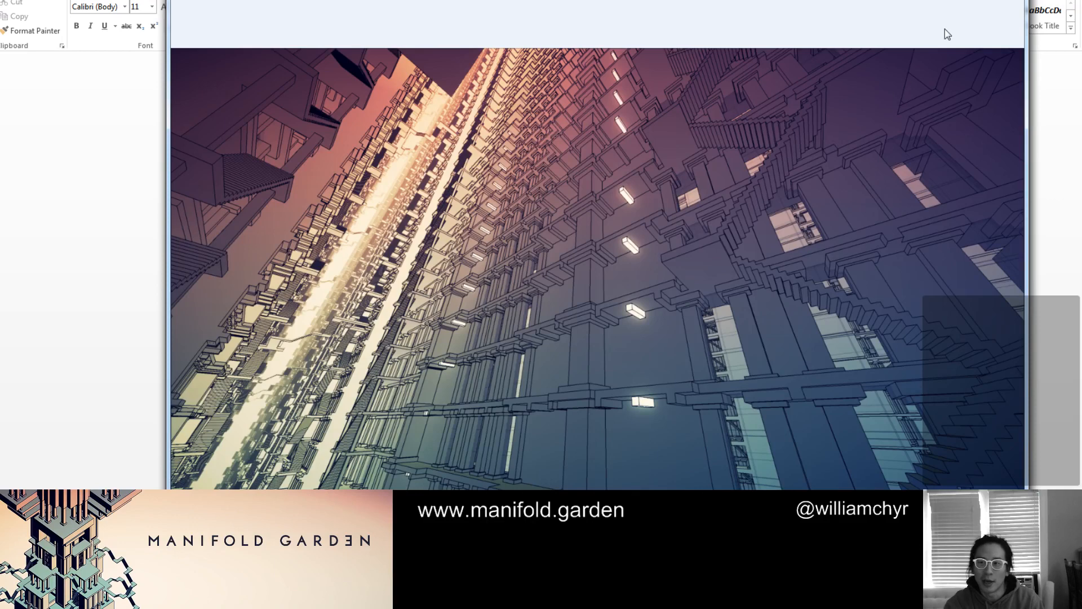
{"action": "left_click", "coordinate": [985, 0]}
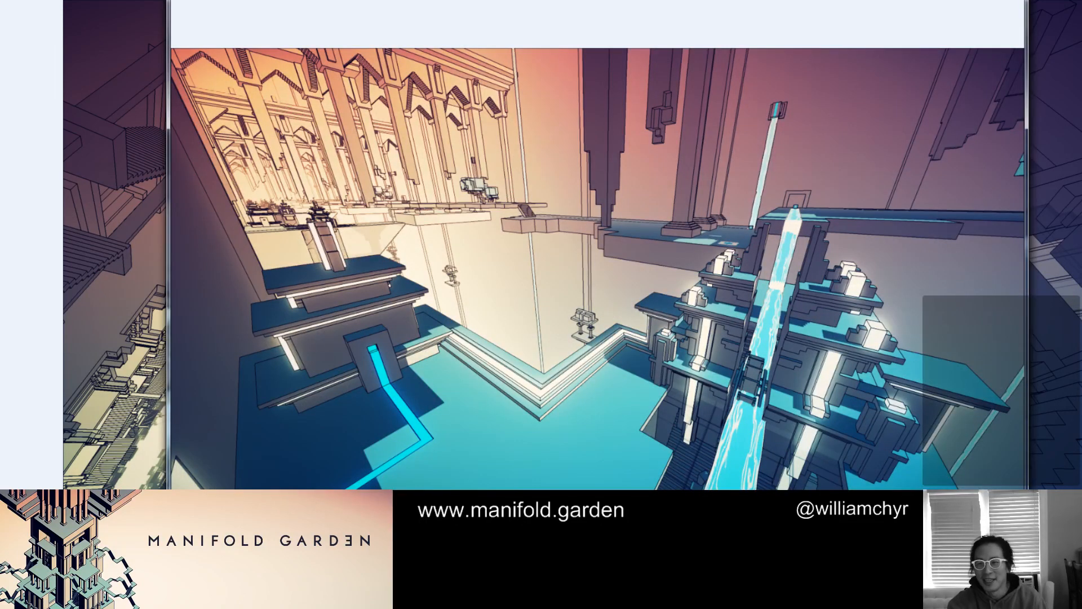
{"action": "key", "text": "super+Up"}
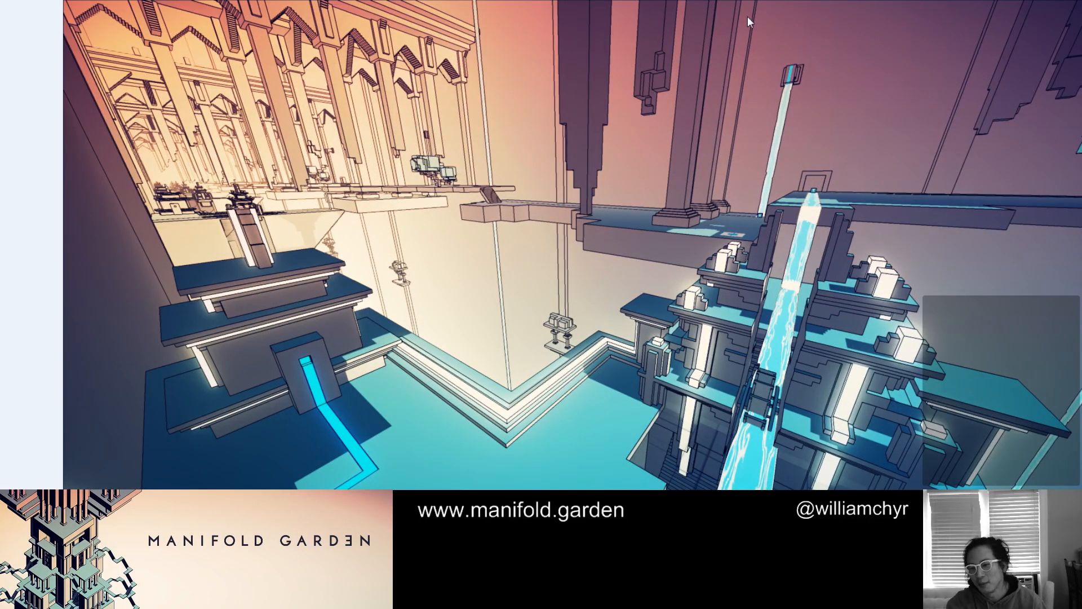
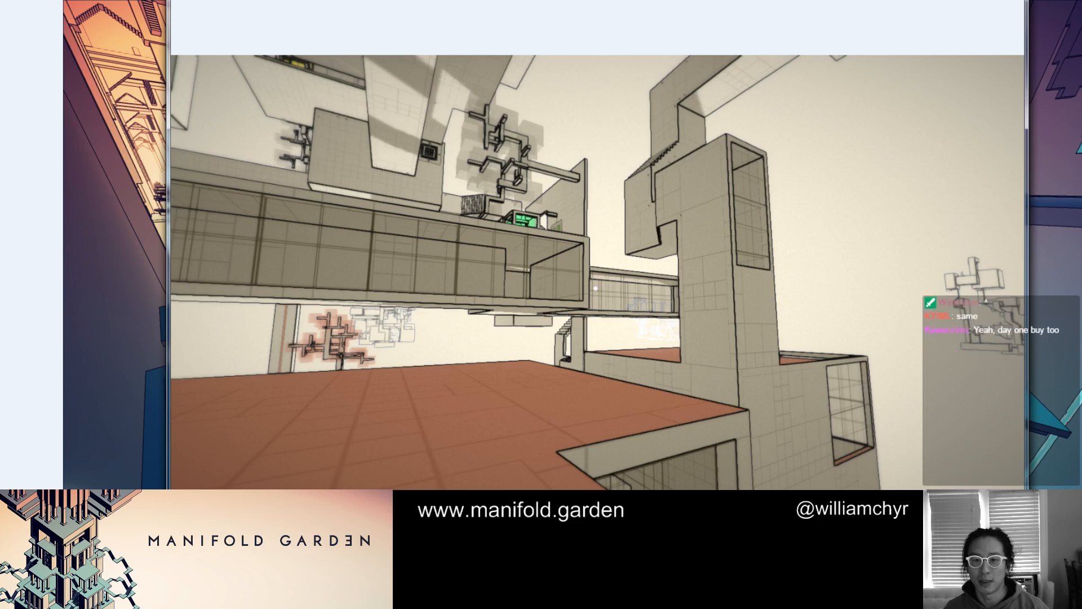
Maximize the red-floored structure picture and look through the early Relativity pictures, including the title screen and the concrete room
{"action": "key", "text": "super+Up"}
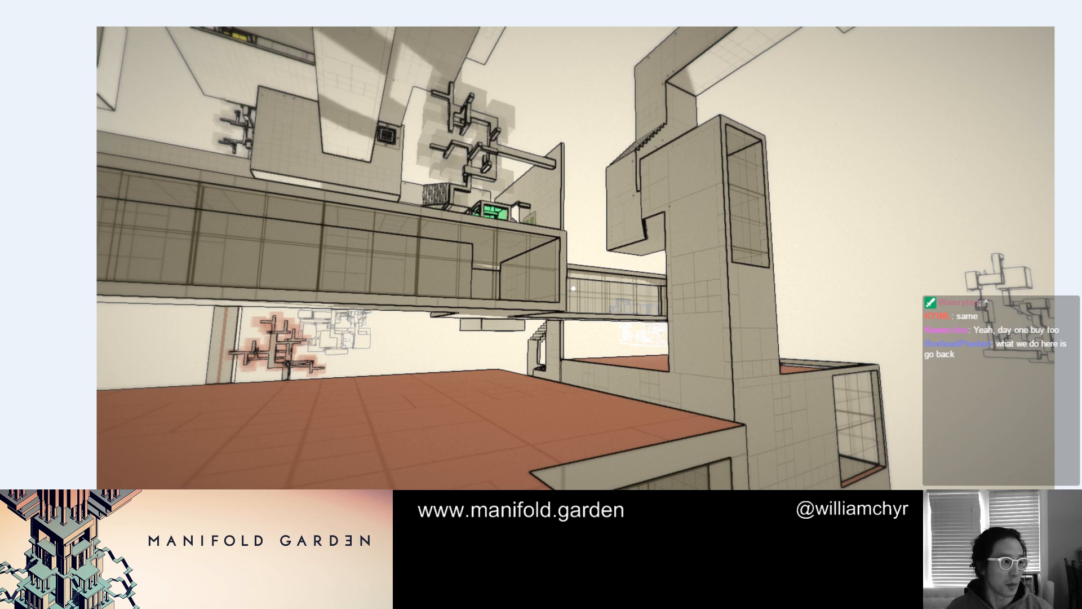
{"action": "key", "text": "alt+Tab"}
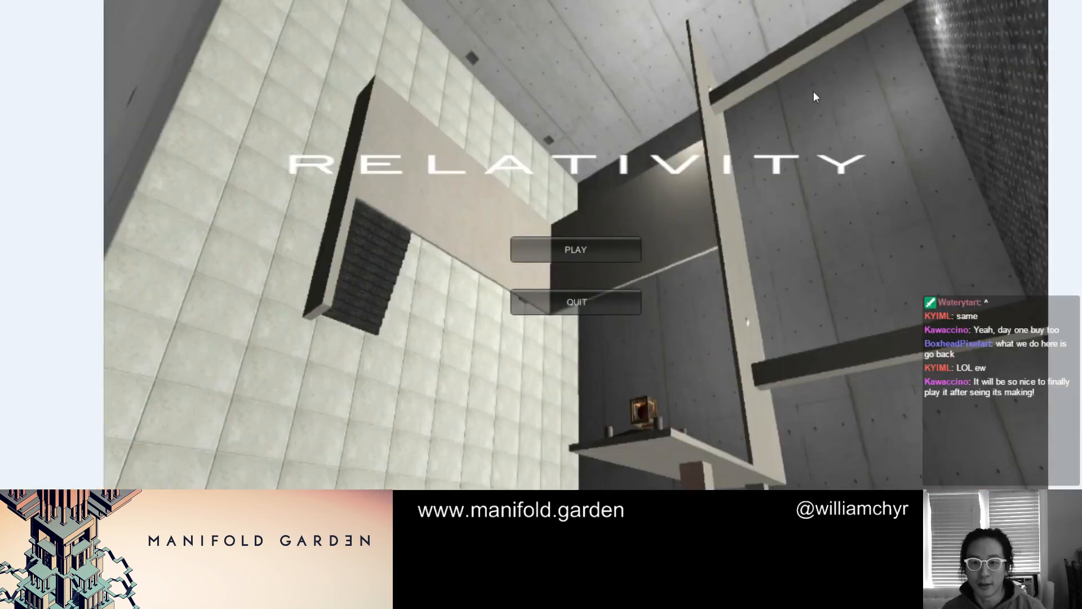
{"action": "key", "text": "Right"}
{"action": "key", "text": "Right"}
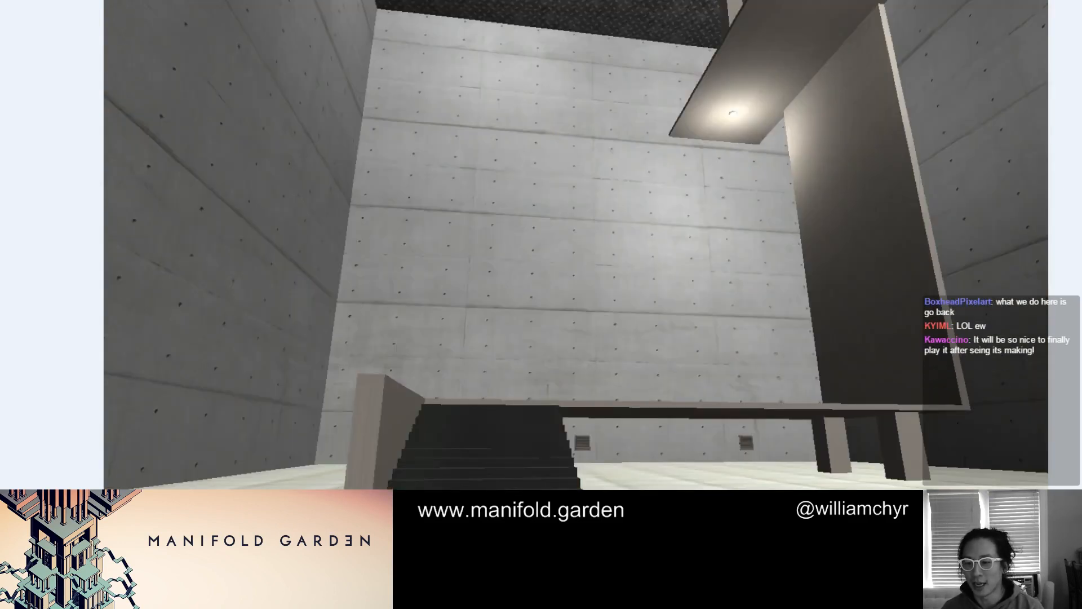
{"action": "key", "text": "Right"}
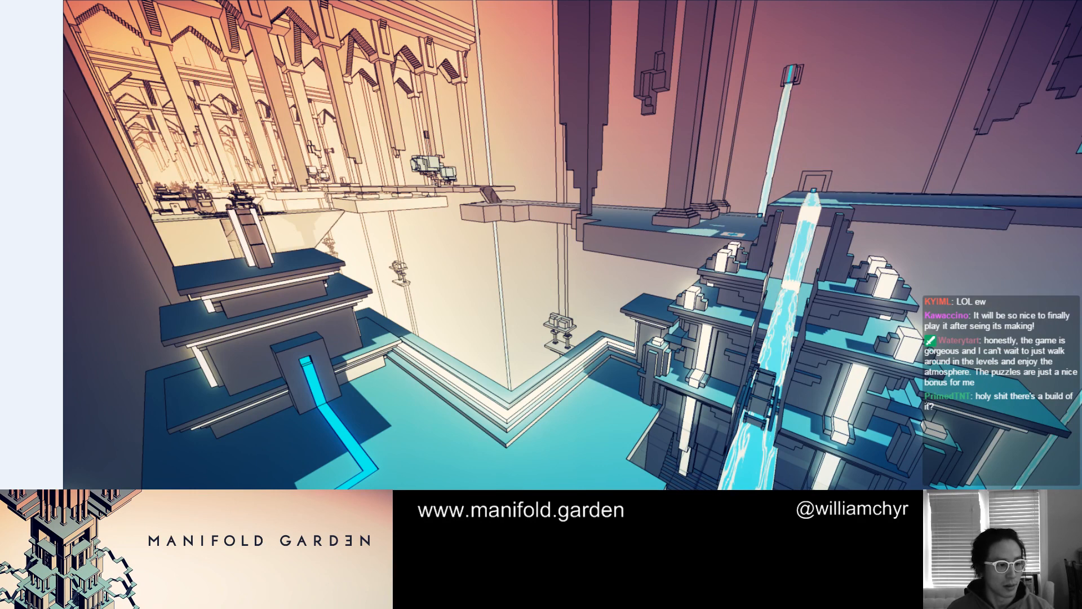
Bring up the symmetrical staircase picture, maximize it, and examine the terrace edges and railings up close
{"action": "key", "text": "alt+Tab"}
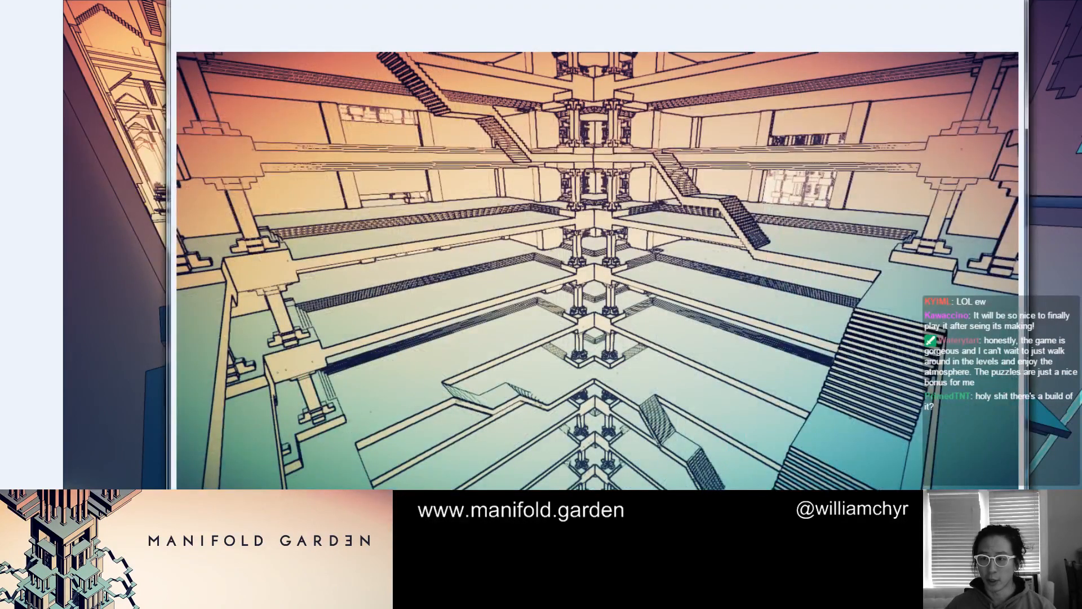
{"action": "left_click", "coordinate": [981, 1]}
{"action": "scroll", "coordinate": [678, 154], "scroll_direction": "up", "scroll_amount": 3}
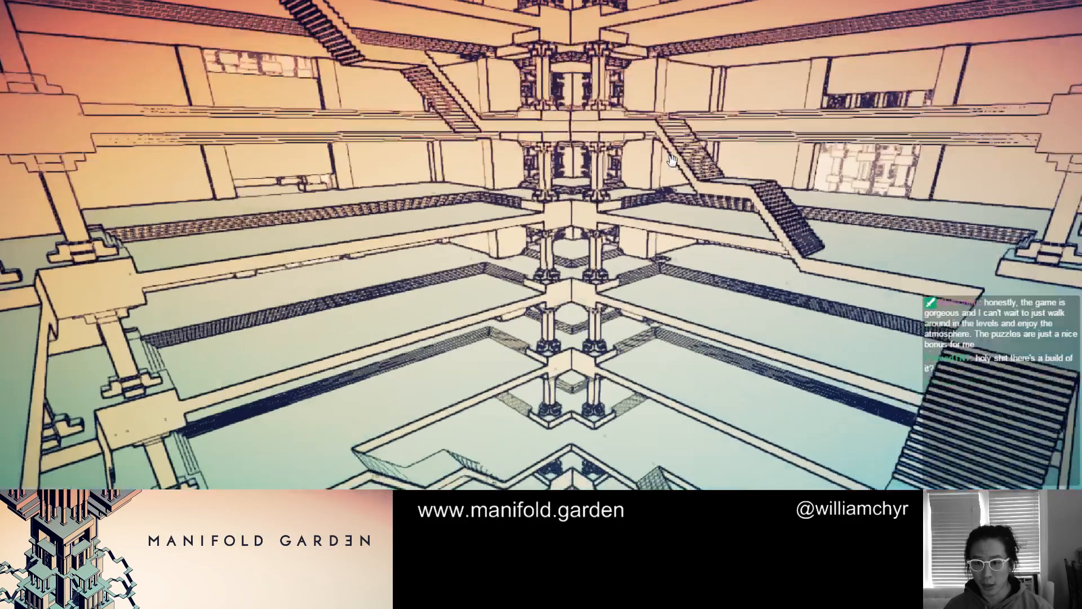
{"action": "scroll", "coordinate": [466, 295], "scroll_direction": "down", "scroll_amount": 1}
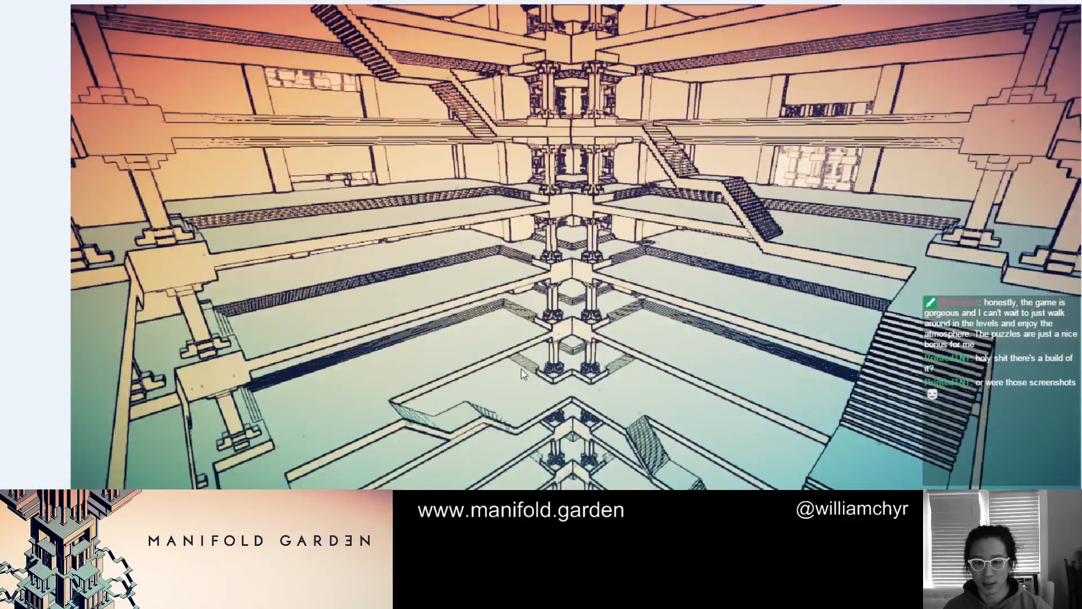
{"action": "scroll", "coordinate": [489, 412], "scroll_direction": "up", "scroll_amount": 2}
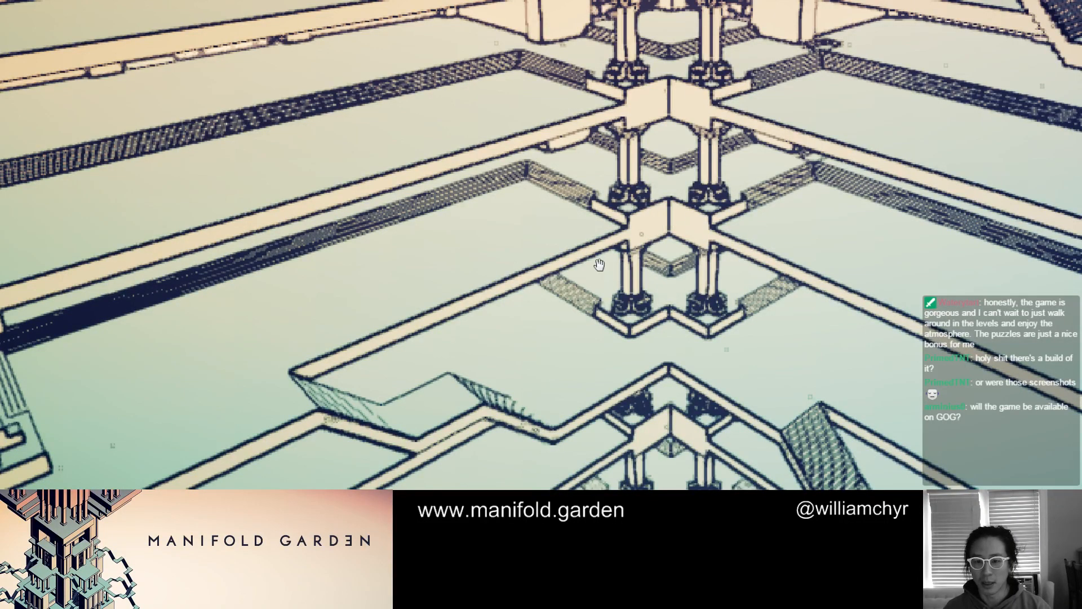
{"action": "scroll", "coordinate": [553, 430], "scroll_direction": "up", "scroll_amount": 1}
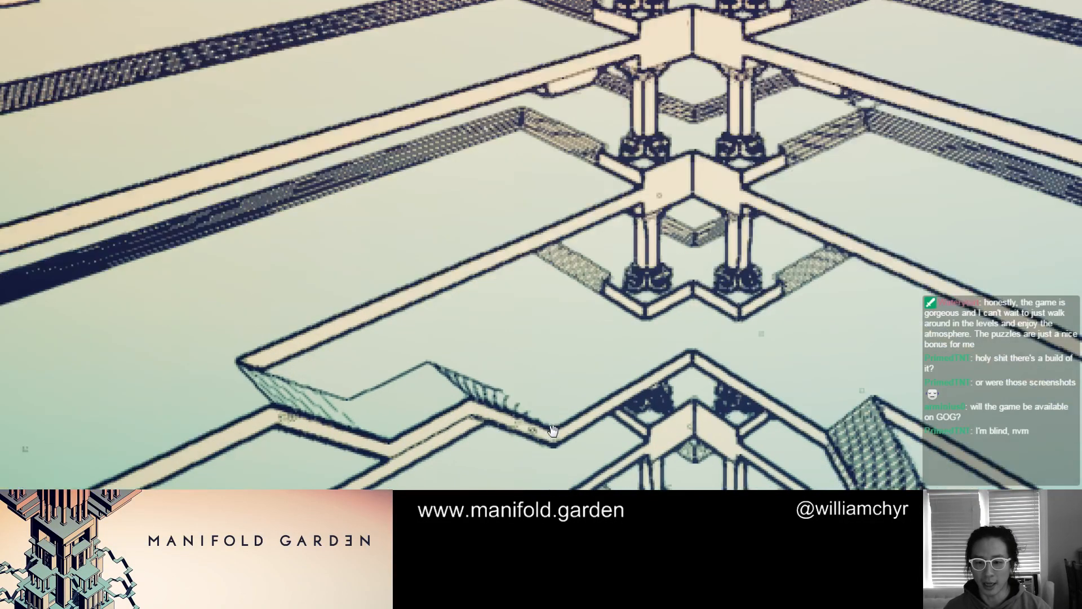
{"action": "scroll", "coordinate": [553, 430], "scroll_direction": "down", "scroll_amount": 4}
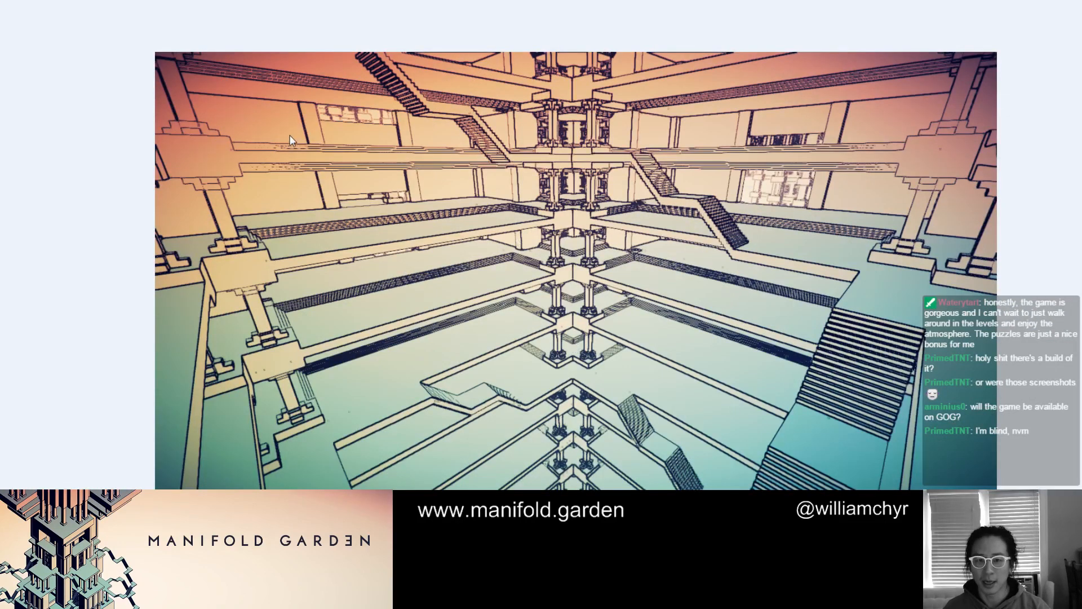
Circle in red the beams, the column block and the specks on the lower block of the staircase picture, and clear the marks
{"action": "mouse_move", "coordinate": [273, 95]}
{"action": "left_mouse_down"}
{"action": "mouse_move", "coordinate": [316, 242]}
{"action": "mouse_move", "coordinate": [293, 79]}
{"action": "mouse_move", "coordinate": [197, 153]}
{"action": "left_mouse_up"}
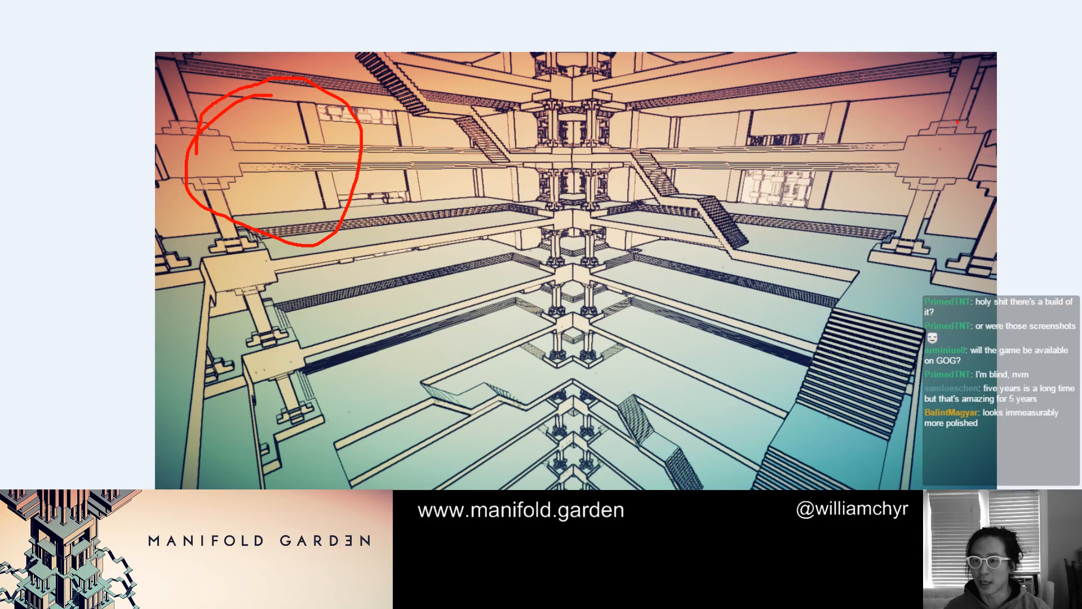
{"action": "mouse_move", "coordinate": [958, 122]}
{"action": "left_mouse_down"}
{"action": "mouse_move", "coordinate": [897, 150]}
{"action": "mouse_move", "coordinate": [979, 148]}
{"action": "left_mouse_up"}
{"action": "scroll", "coordinate": [290, 142], "scroll_direction": "up", "scroll_amount": 6}
{"action": "scroll", "coordinate": [291, 143], "scroll_direction": "down", "scroll_amount": 5}
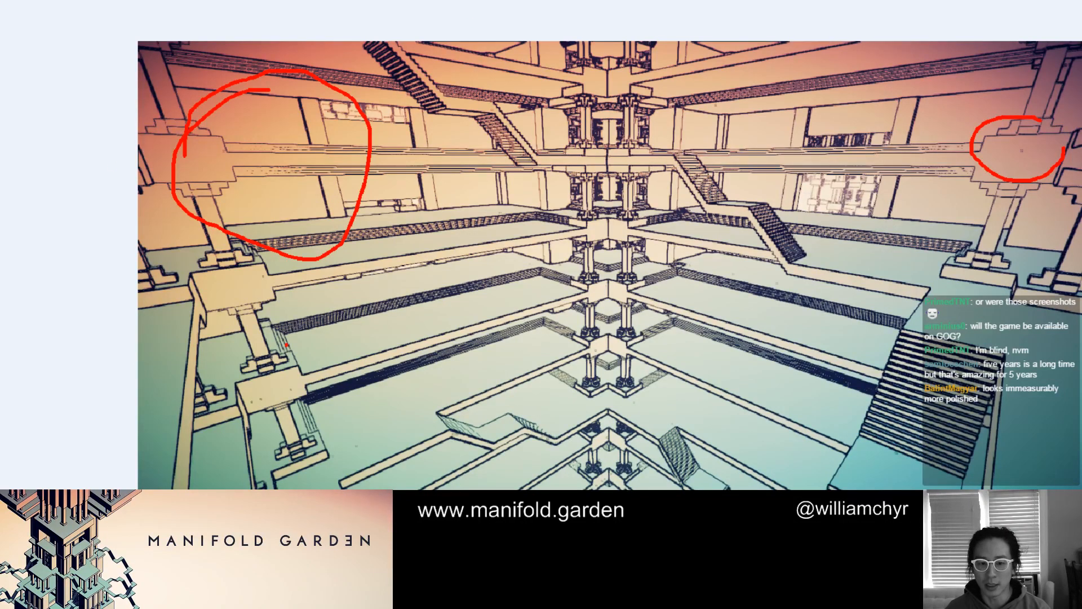
{"action": "mouse_move", "coordinate": [285, 375]}
{"action": "left_mouse_down"}
{"action": "mouse_move", "coordinate": [316, 389]}
{"action": "mouse_move", "coordinate": [285, 373]}
{"action": "mouse_move", "coordinate": [240, 401]}
{"action": "mouse_move", "coordinate": [270, 406]}
{"action": "left_mouse_up"}
{"action": "scroll", "coordinate": [285, 135], "scroll_direction": "up", "scroll_amount": 5}
{"action": "scroll", "coordinate": [288, 138], "scroll_direction": "down", "scroll_amount": 3}
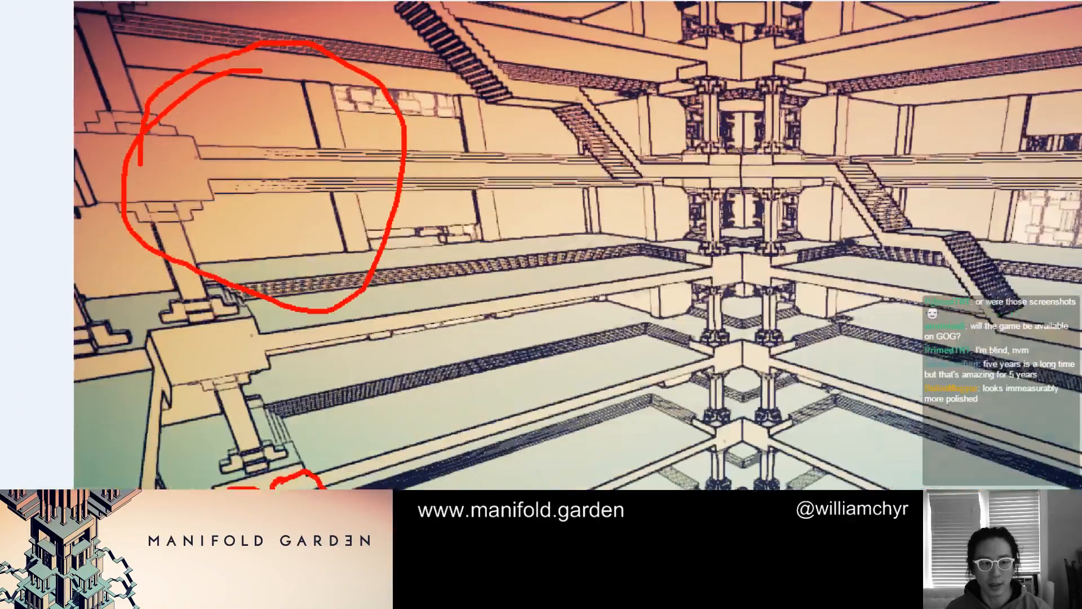
{"action": "scroll", "coordinate": [289, 140], "scroll_direction": "down", "scroll_amount": 3}
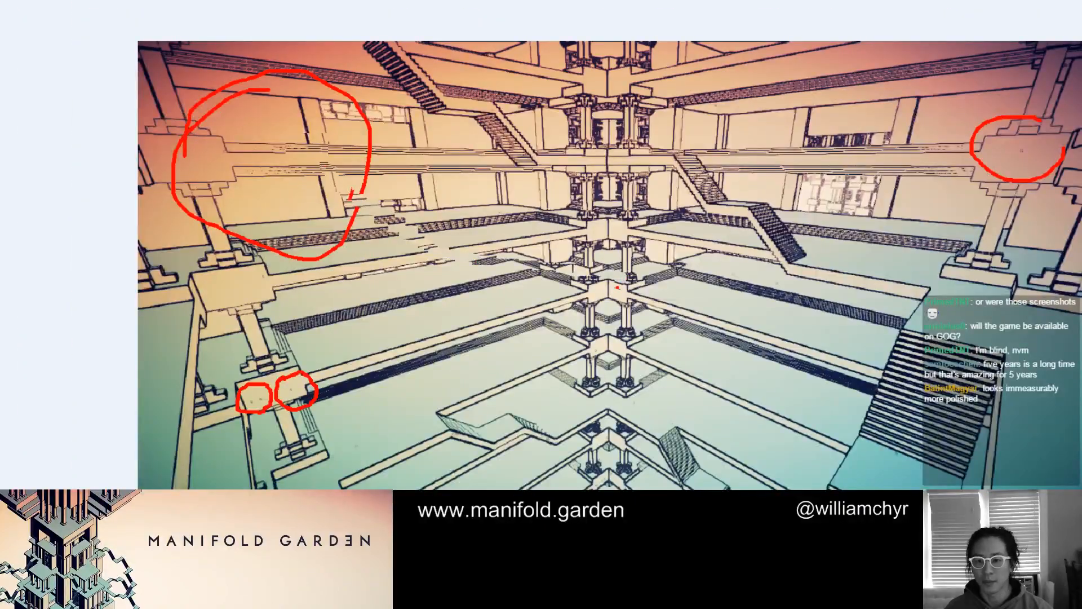
{"action": "key", "text": "Escape"}
Advance to the picture of stacked towers with ornate lattice balconies
{"action": "key", "text": "Right"}
{"action": "key", "text": "Right"}
{"action": "key", "text": "Right"}
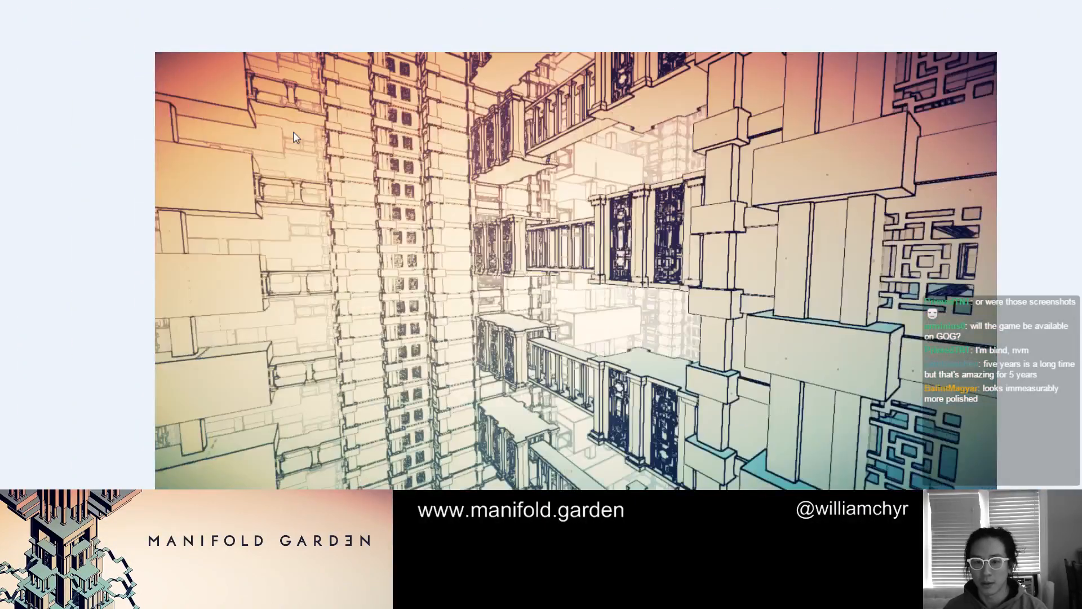
{"action": "key", "text": "Right"}
{"action": "key", "text": "Right"}
{"action": "key", "text": "Right"}
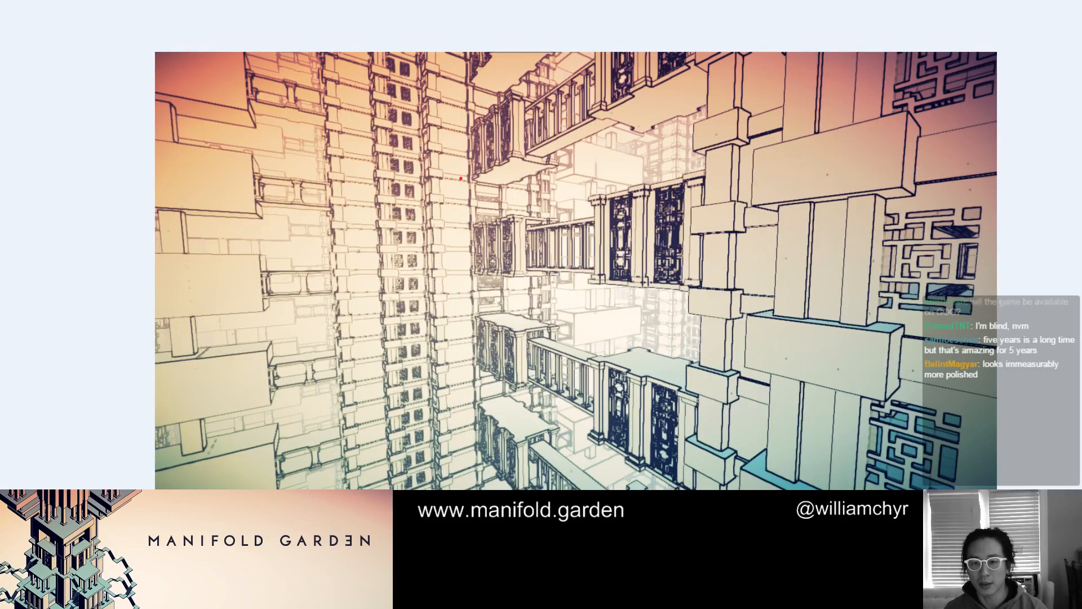
Circle in red the distant tower windows and the nearby blocks and lattice in the tower picture, and clear the marks
{"action": "mouse_move", "coordinate": [456, 155]}
{"action": "left_mouse_down"}
{"action": "mouse_move", "coordinate": [388, 200]}
{"action": "mouse_move", "coordinate": [527, 315]}
{"action": "mouse_move", "coordinate": [542, 267]}
{"action": "left_mouse_up"}
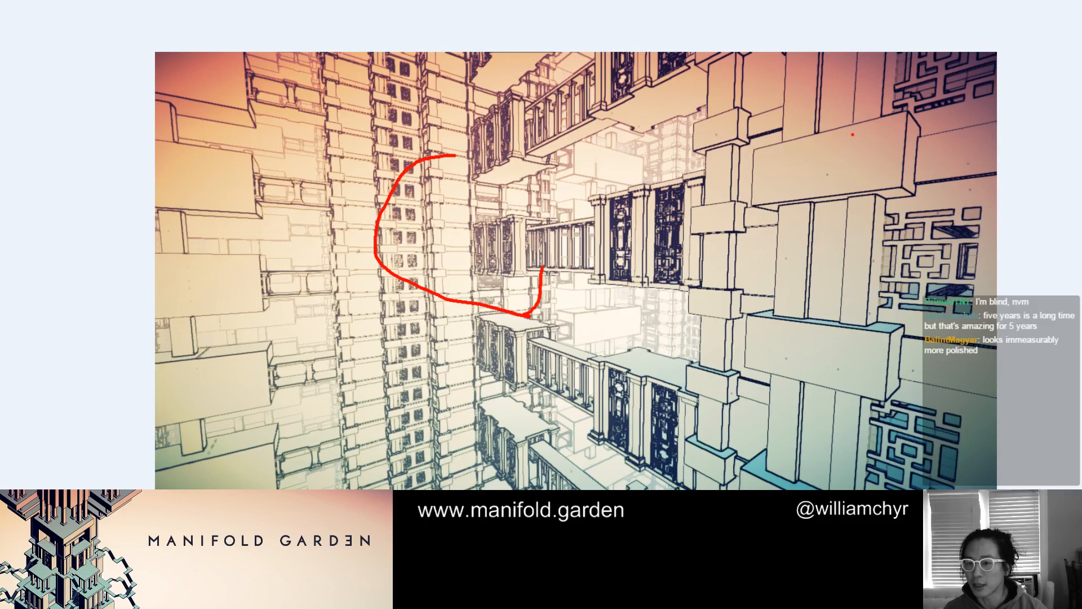
{"action": "mouse_move", "coordinate": [852, 134]}
{"action": "left_mouse_down"}
{"action": "mouse_move", "coordinate": [699, 274]}
{"action": "mouse_move", "coordinate": [942, 374]}
{"action": "mouse_move", "coordinate": [1020, 242]}
{"action": "mouse_move", "coordinate": [999, 186]}
{"action": "left_mouse_up"}
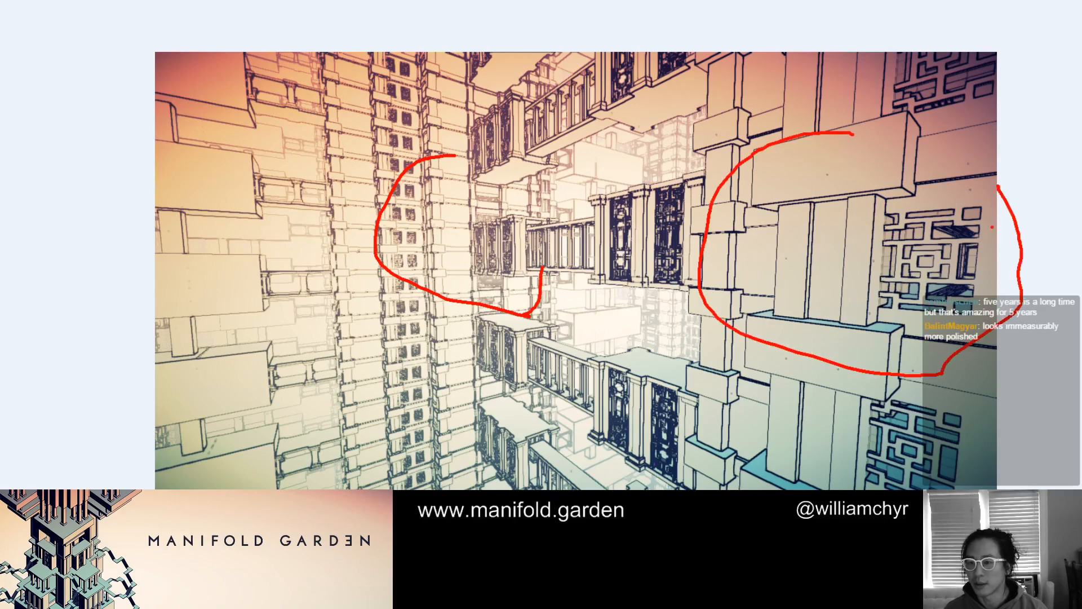
{"action": "scroll", "coordinate": [458, 194], "scroll_direction": "up", "scroll_amount": 4}
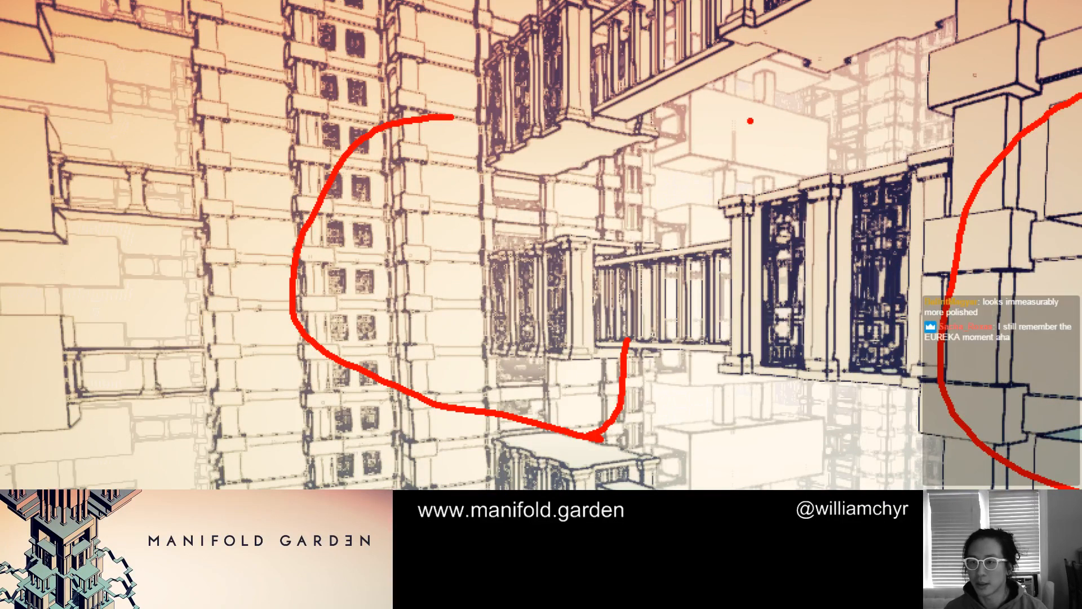
{"action": "mouse_move", "coordinate": [1002, 45]}
{"action": "left_mouse_down"}
{"action": "mouse_move", "coordinate": [953, 47]}
{"action": "mouse_move", "coordinate": [1015, 70]}
{"action": "mouse_move", "coordinate": [998, 42]}
{"action": "left_mouse_up"}
{"action": "mouse_move", "coordinate": [1035, 198]}
{"action": "left_mouse_down"}
{"action": "mouse_move", "coordinate": [980, 233]}
{"action": "mouse_move", "coordinate": [1049, 311]}
{"action": "mouse_move", "coordinate": [1076, 309]}
{"action": "left_mouse_up"}
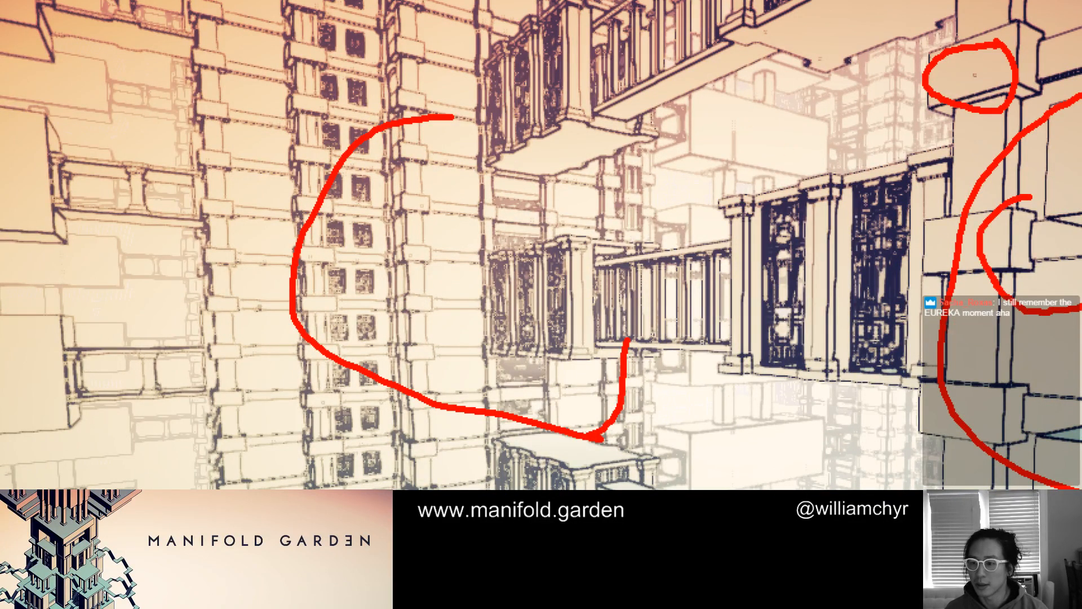
{"action": "mouse_move", "coordinate": [1080, 404]}
{"action": "left_mouse_down"}
{"action": "mouse_move", "coordinate": [986, 336]}
{"action": "mouse_move", "coordinate": [1035, 244]}
{"action": "left_mouse_up"}
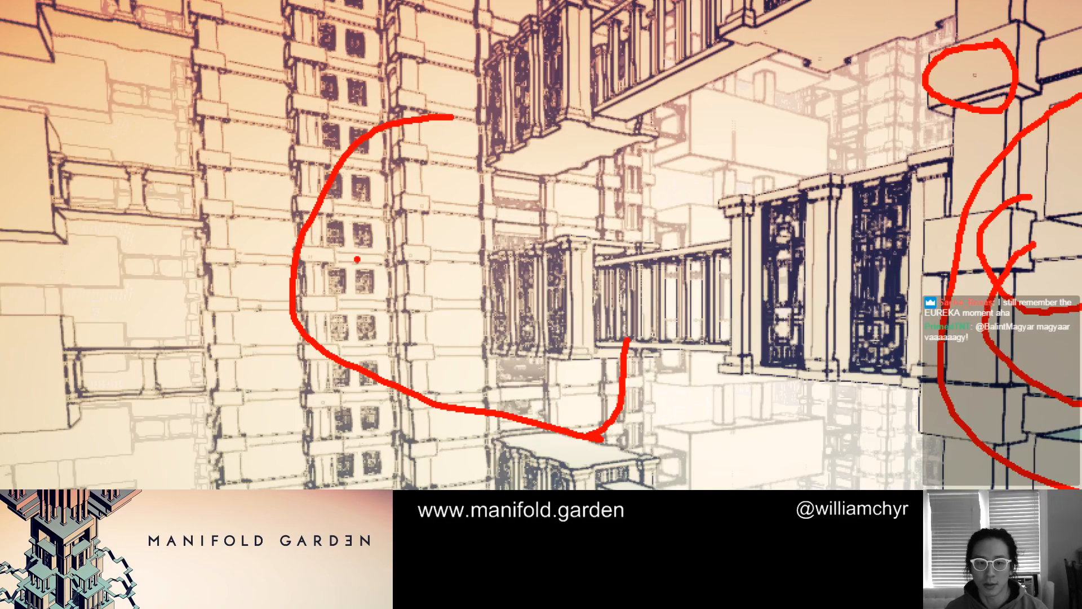
{"action": "key", "text": "Escape"}
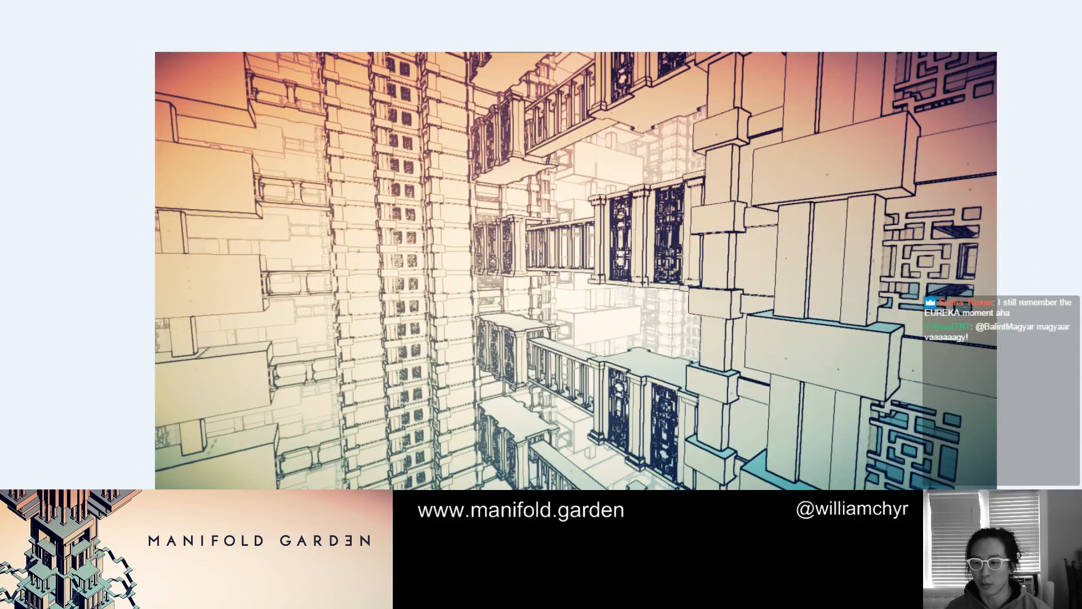
Show the waterfall scene, circle the distant temples and arches in red, and clear the mark
{"action": "key", "text": "Right"}
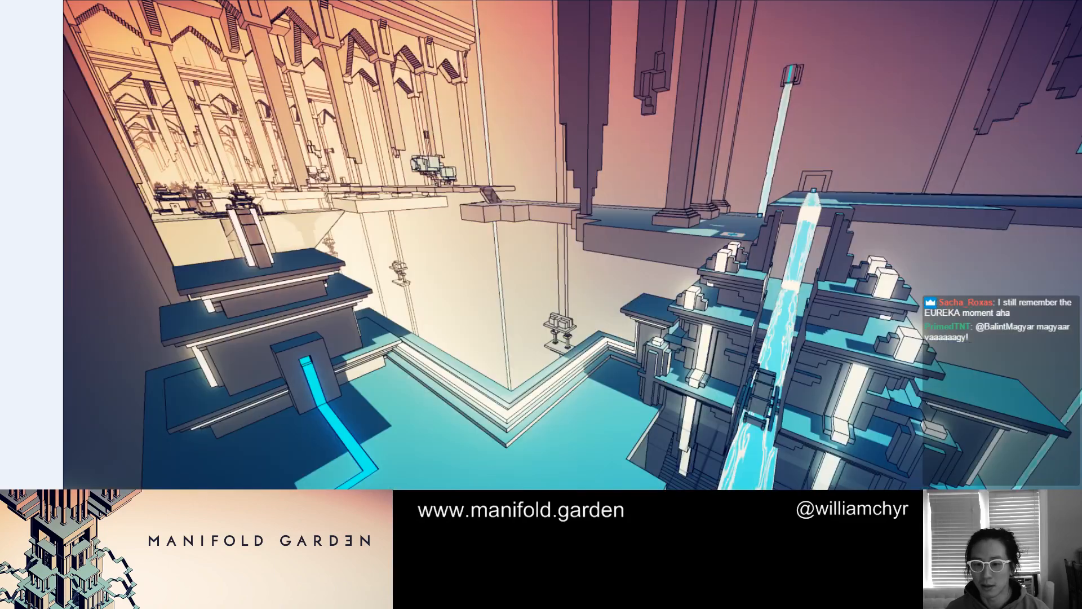
{"action": "scroll", "coordinate": [567, 433], "scroll_direction": "up", "scroll_amount": 4}
{"action": "scroll", "coordinate": [567, 433], "scroll_direction": "down", "scroll_amount": 4}
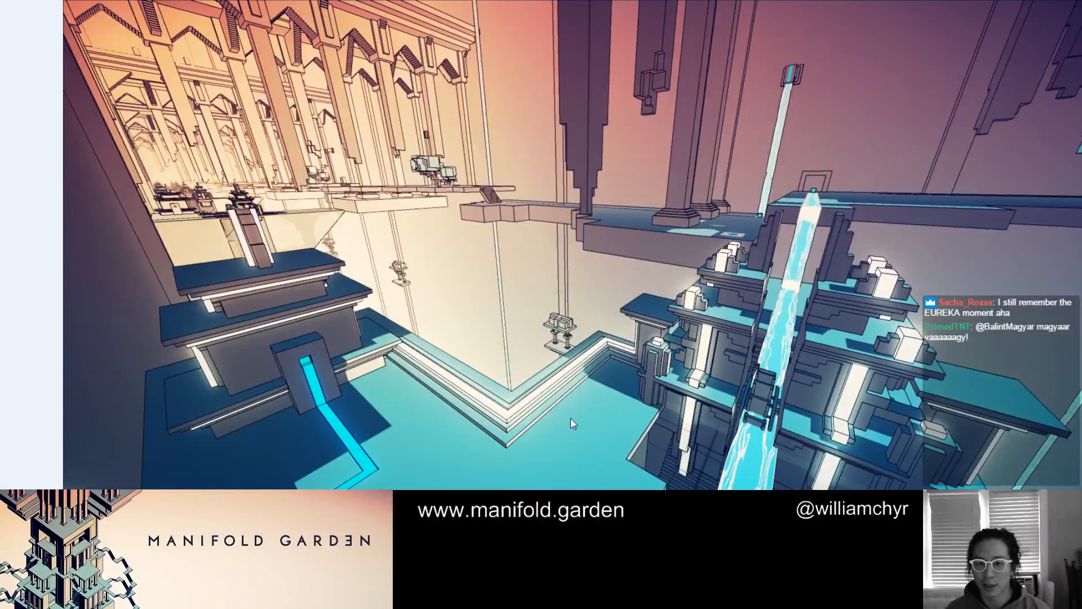
{"action": "mouse_move", "coordinate": [172, 123]}
{"action": "left_mouse_down"}
{"action": "mouse_move", "coordinate": [124, 169]}
{"action": "mouse_move", "coordinate": [362, 120]}
{"action": "mouse_move", "coordinate": [281, 140]}
{"action": "left_mouse_up"}
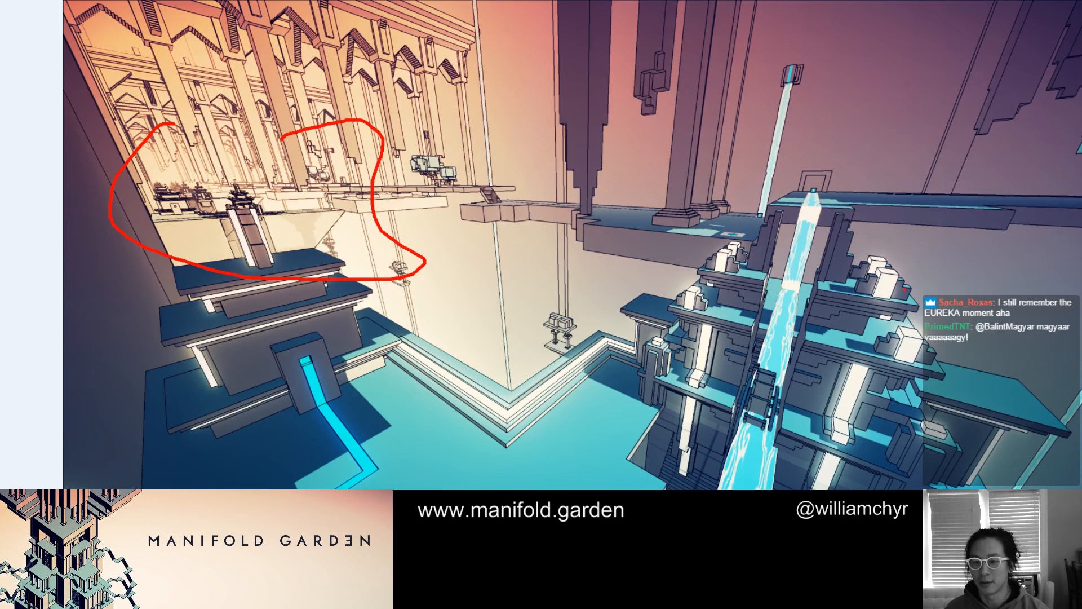
{"action": "key", "text": "Escape"}
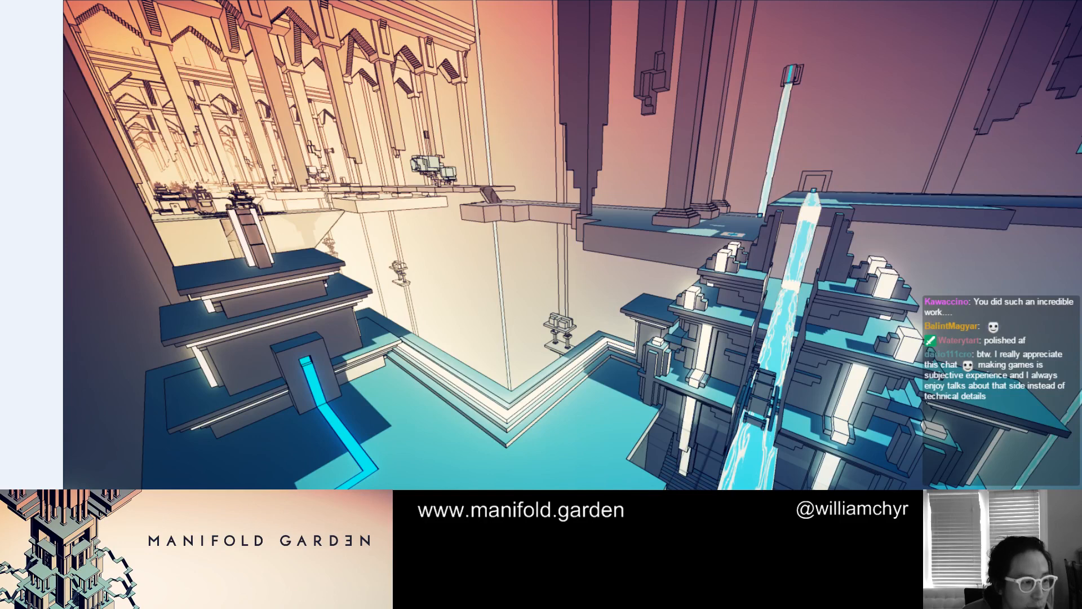
Compare the waterfall scene with the colonnade and blue-cube room pictures in the other picture window
{"action": "key", "text": "alt+Tab"}
{"action": "key", "text": "Right"}
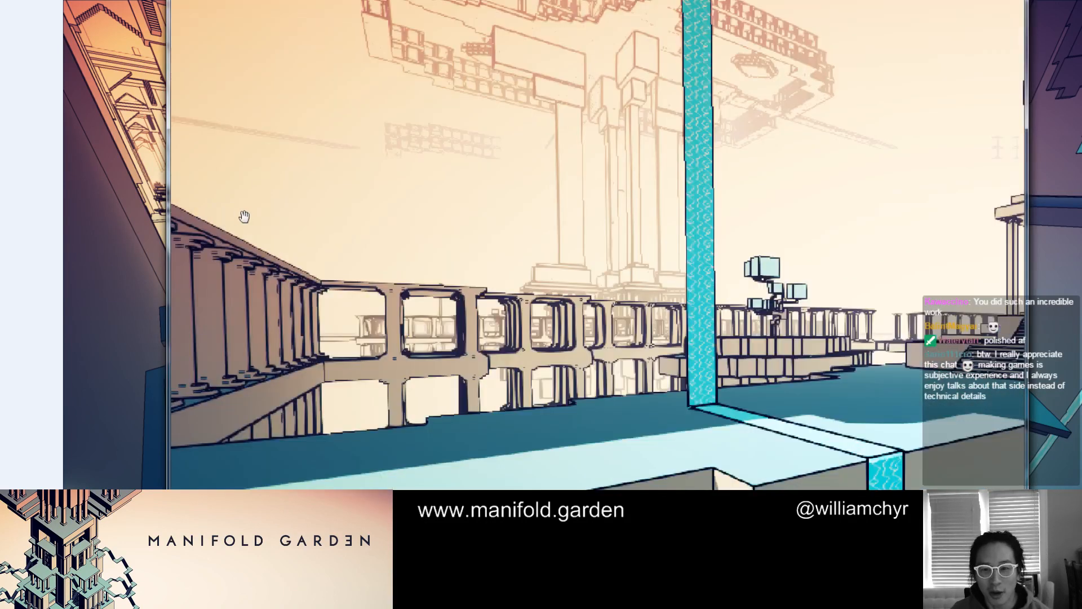
{"action": "scroll", "coordinate": [702, 166], "scroll_direction": "up", "scroll_amount": 2}
{"action": "scroll", "coordinate": [702, 165], "scroll_direction": "down", "scroll_amount": 2}
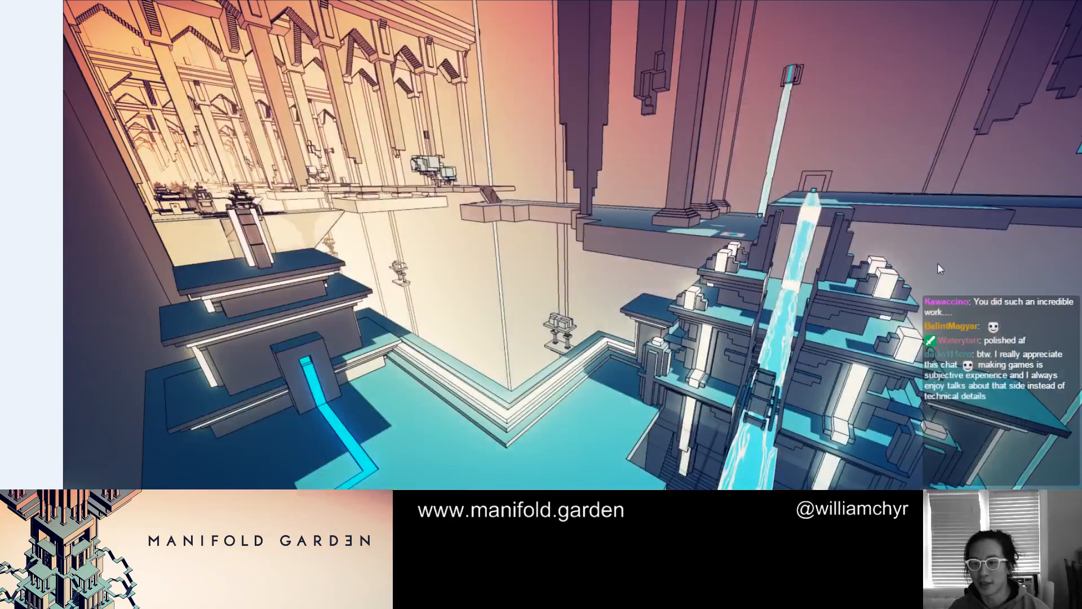
{"action": "key", "text": "Right"}
{"action": "key", "text": "Left"}
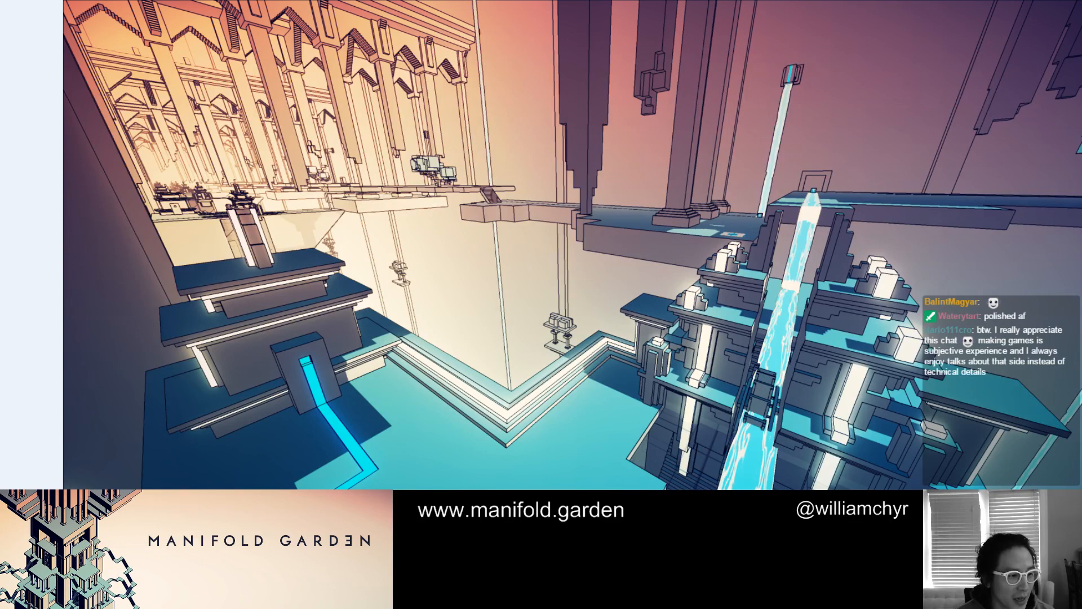
{"action": "key", "text": "Right"}
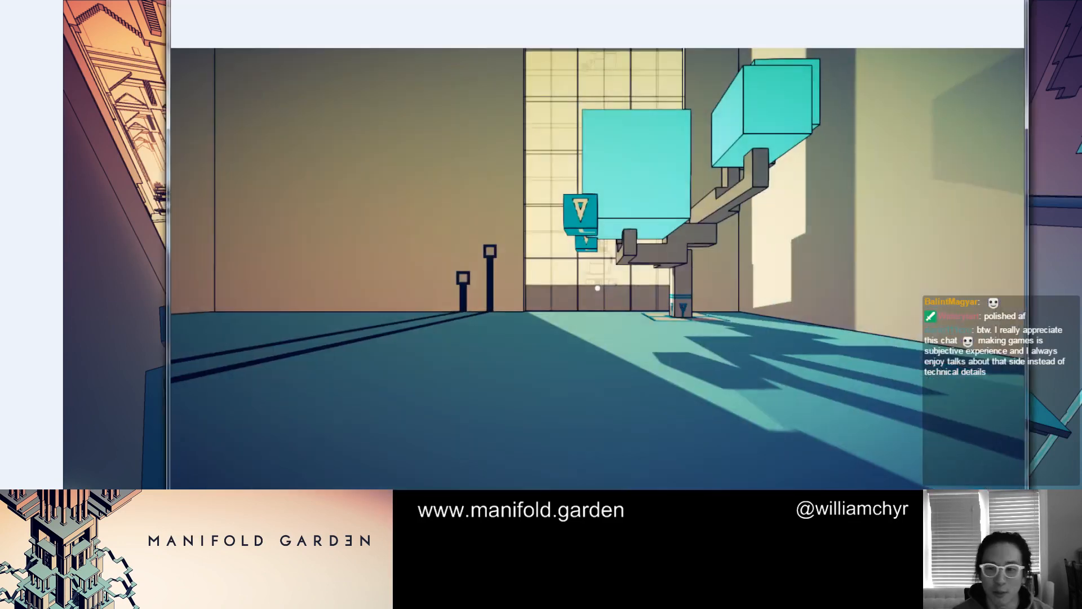
{"action": "key", "text": "Left"}
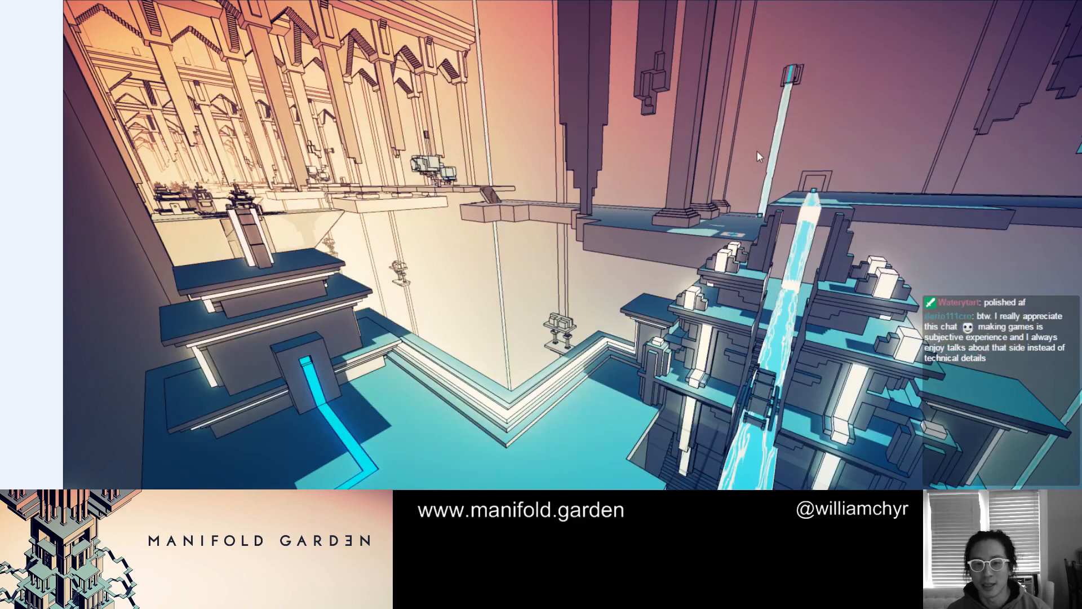
Inspect the waterfall scene up close and browse onward through the stepped monolith over blue water to the other waterfall view
{"action": "scroll", "coordinate": [463, 154], "scroll_direction": "up", "scroll_amount": 4}
{"action": "scroll", "coordinate": [395, 167], "scroll_direction": "down", "scroll_amount": 2}
{"action": "scroll", "coordinate": [395, 167], "scroll_direction": "down", "scroll_amount": 1}
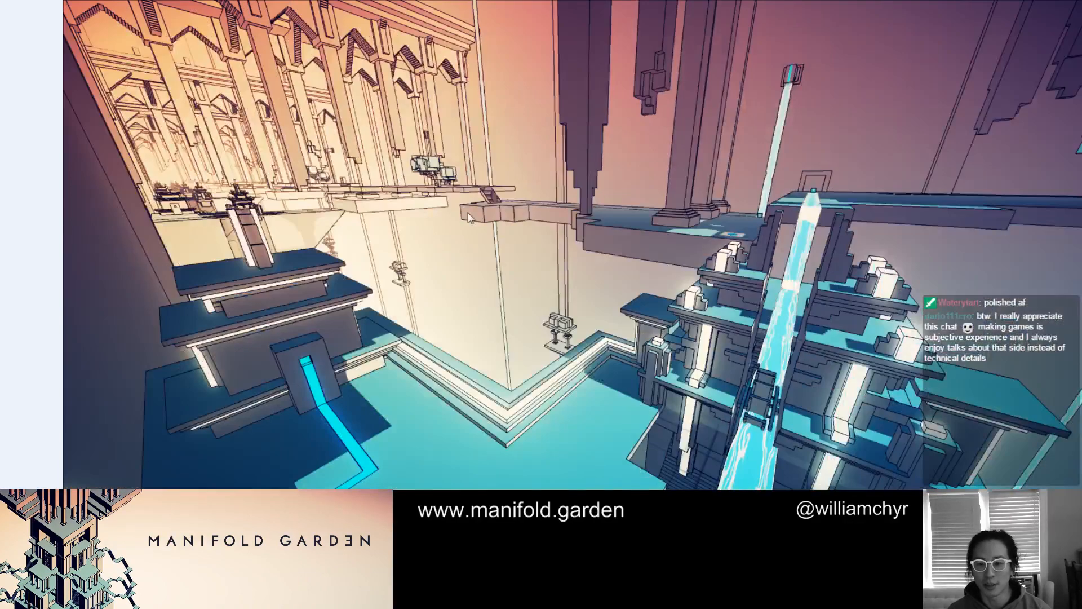
{"action": "key", "text": "Right"}
{"action": "key", "text": "Right"}
{"action": "key", "text": "Right"}
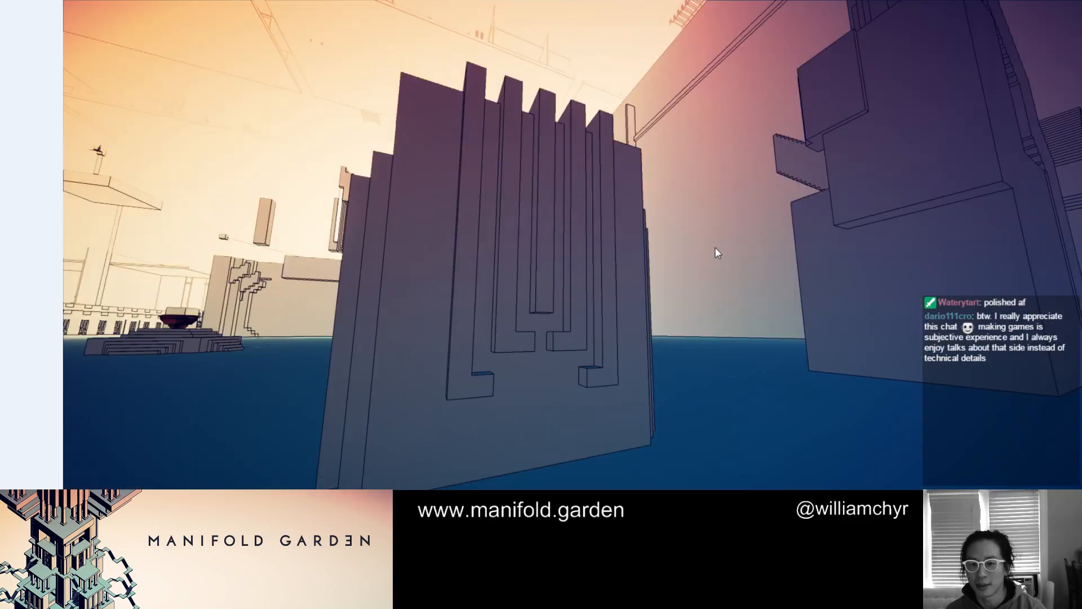
{"action": "key", "text": "Left"}
{"action": "key", "text": "Right"}
{"action": "key", "text": "Right"}
{"action": "key", "text": "Right"}
{"action": "key", "text": "Right"}
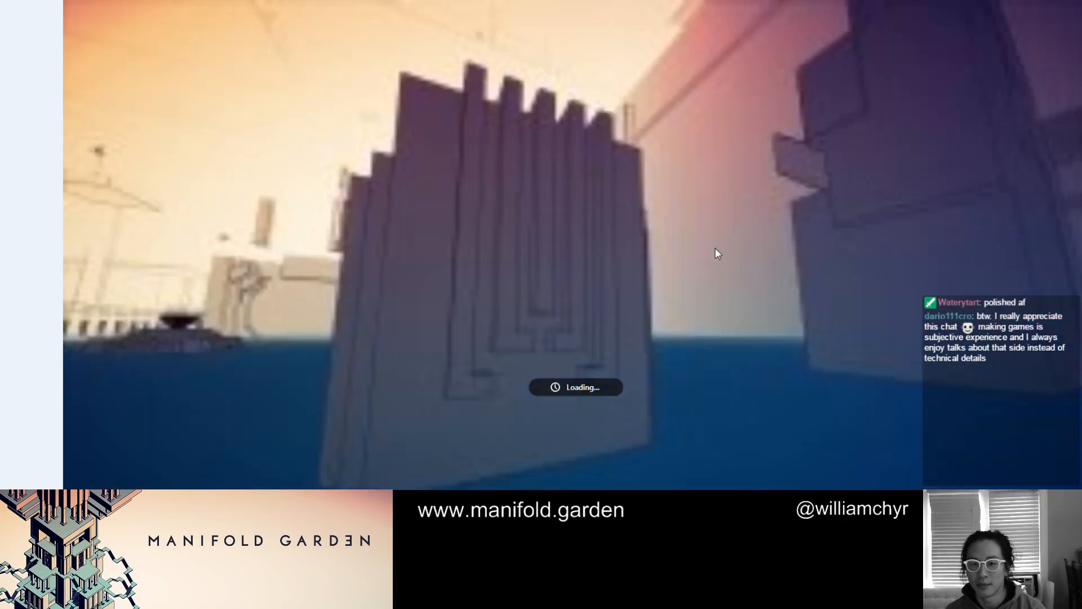
{"action": "key", "text": "Right"}
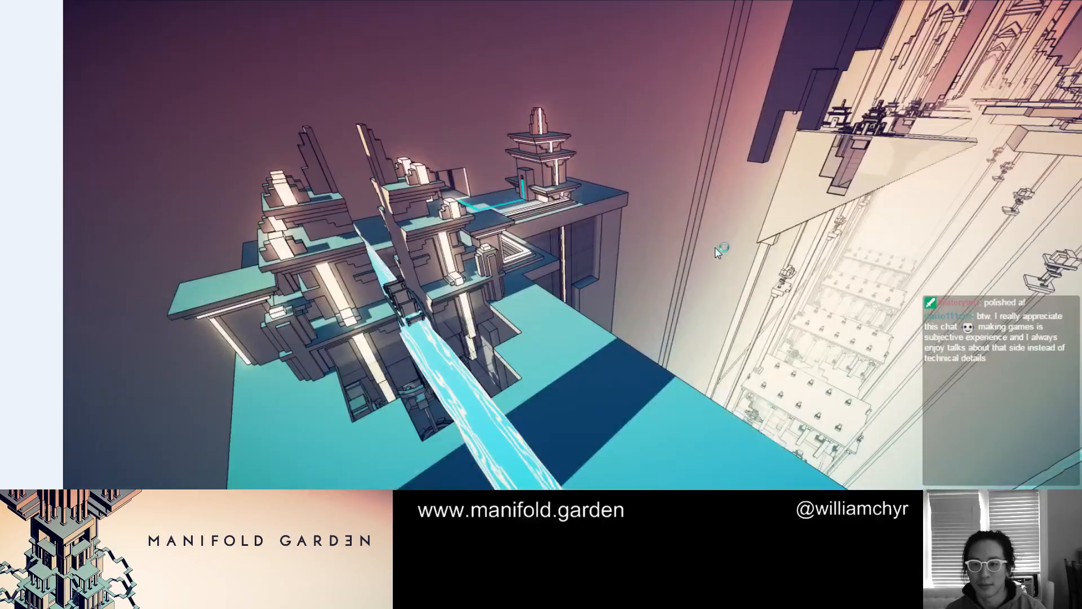
Browse onward from the waterfall view through the two blue cubes picture to the dark world picture with the purple-marked cube
{"action": "key", "text": "Right"}
{"action": "key", "text": "Left"}
{"action": "key", "text": "Right"}
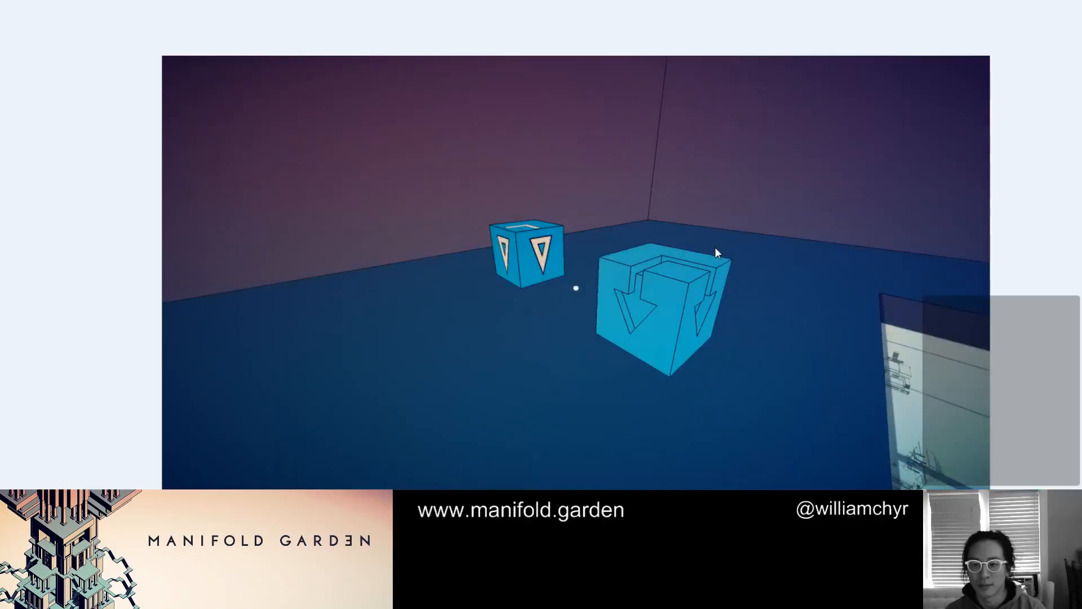
{"action": "key", "text": "Right"}
{"action": "key", "text": "Right"}
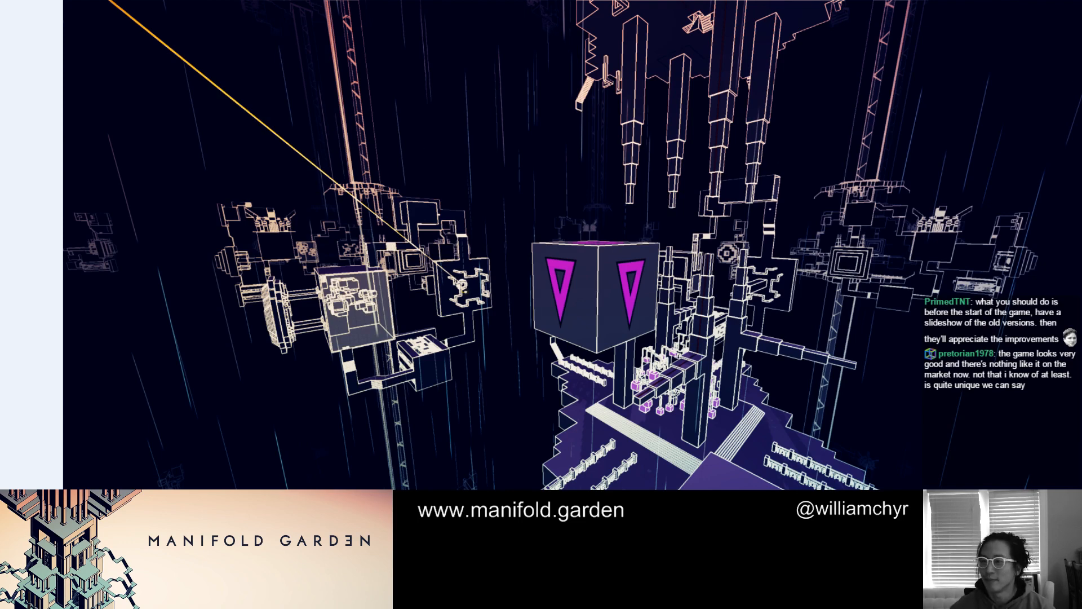
Close the three game picture windows and switch from the Word list to the Unity editor
{"action": "key", "text": "alt+F4"}
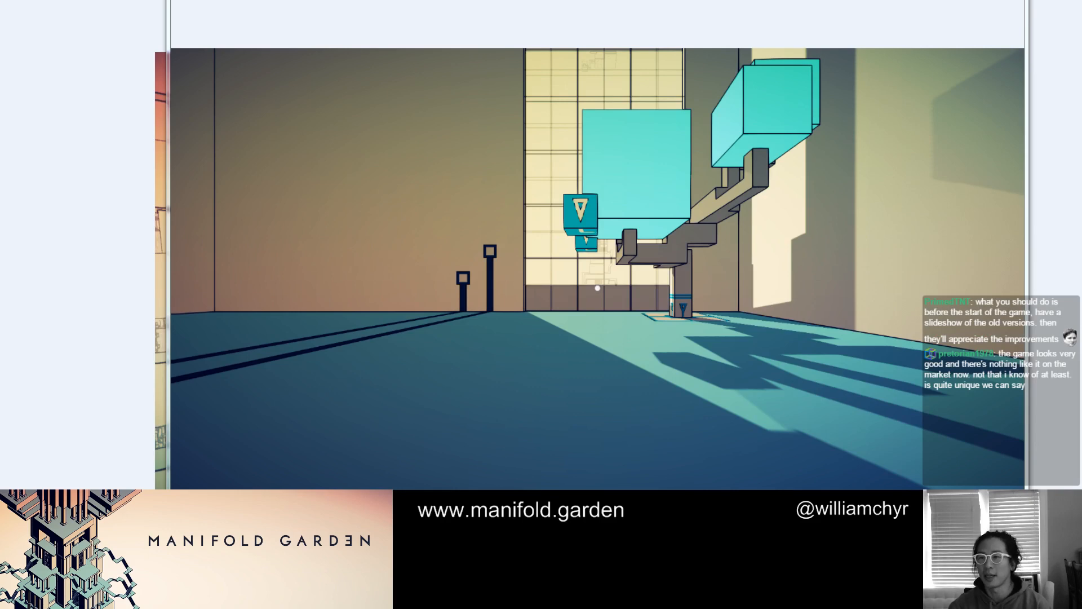
{"action": "key", "text": "alt+F4"}
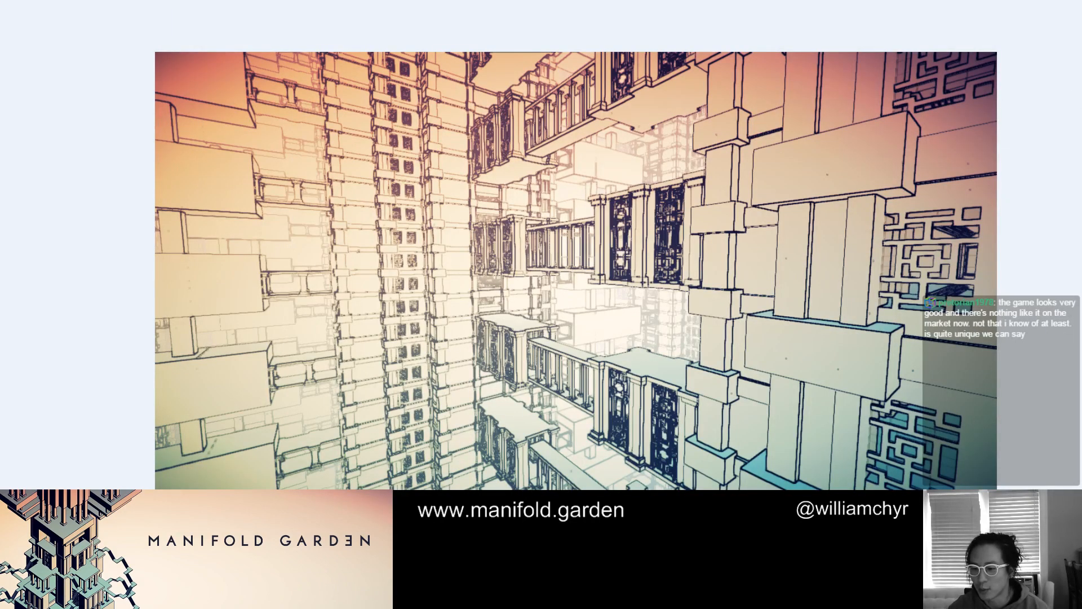
{"action": "key", "text": "alt+F4"}
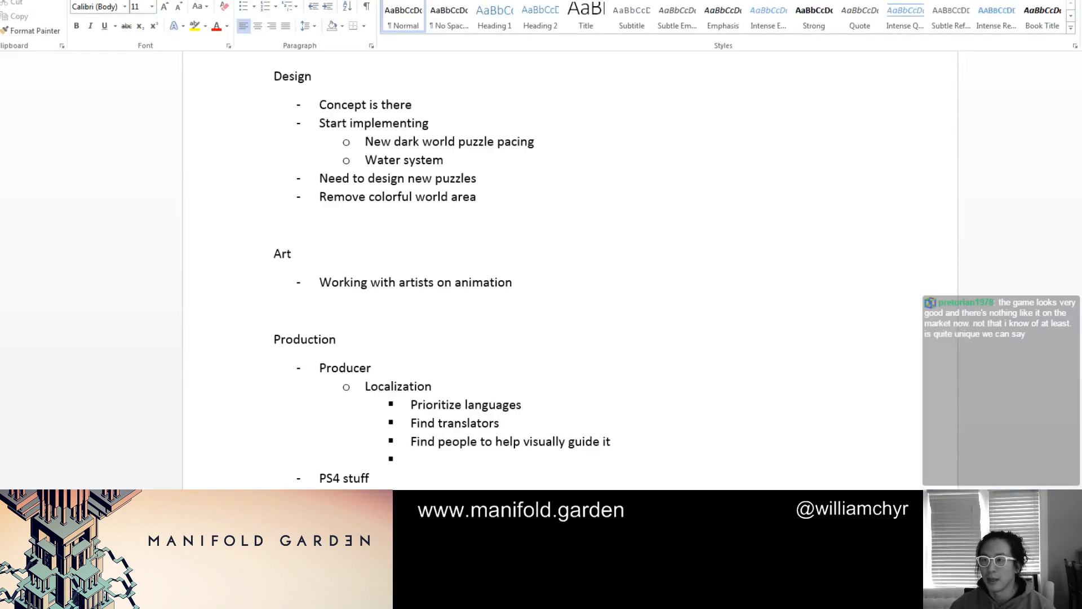
{"action": "key", "text": "alt+Tab"}
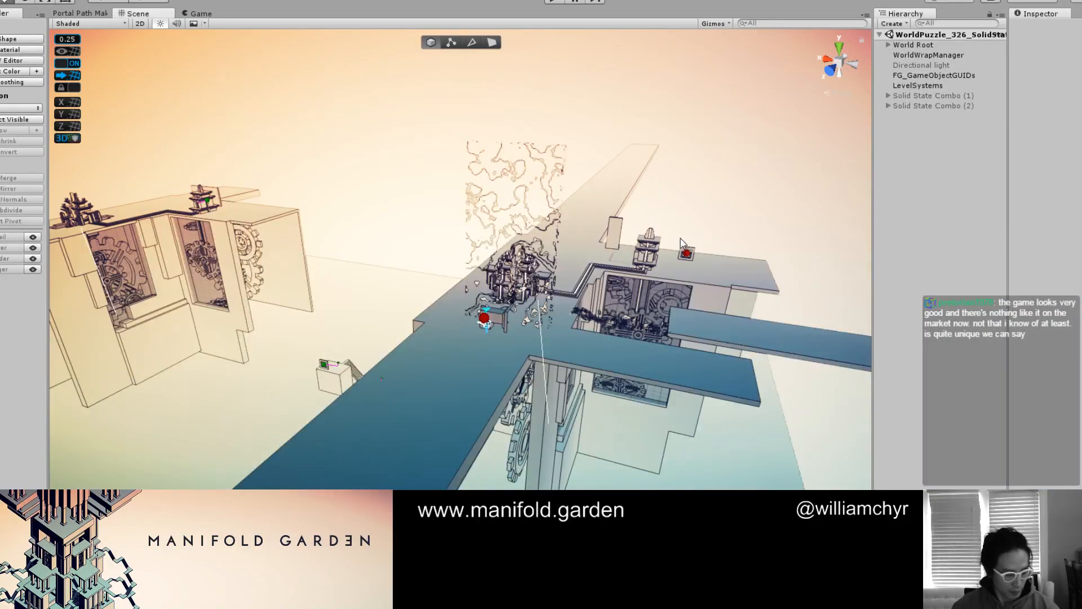
Examine the solid state puzzle level in the scene view, including the blue platform, its walkways and the structure with gear-filled walls
{"action": "scroll", "coordinate": [674, 270], "scroll_direction": "down", "scroll_amount": 4}
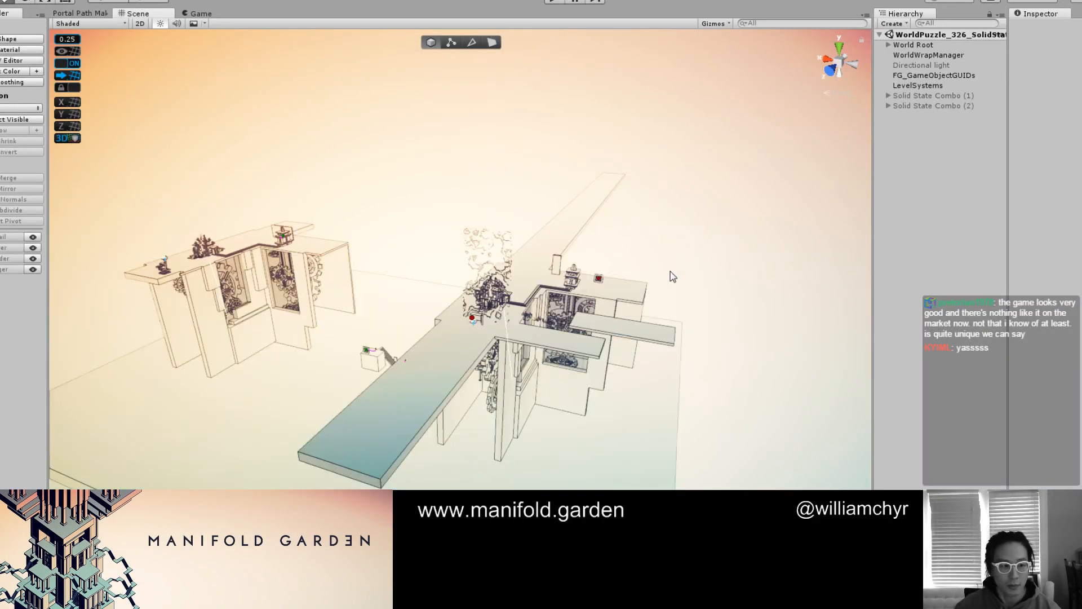
{"action": "scroll", "coordinate": [671, 271], "scroll_direction": "up", "scroll_amount": 5}
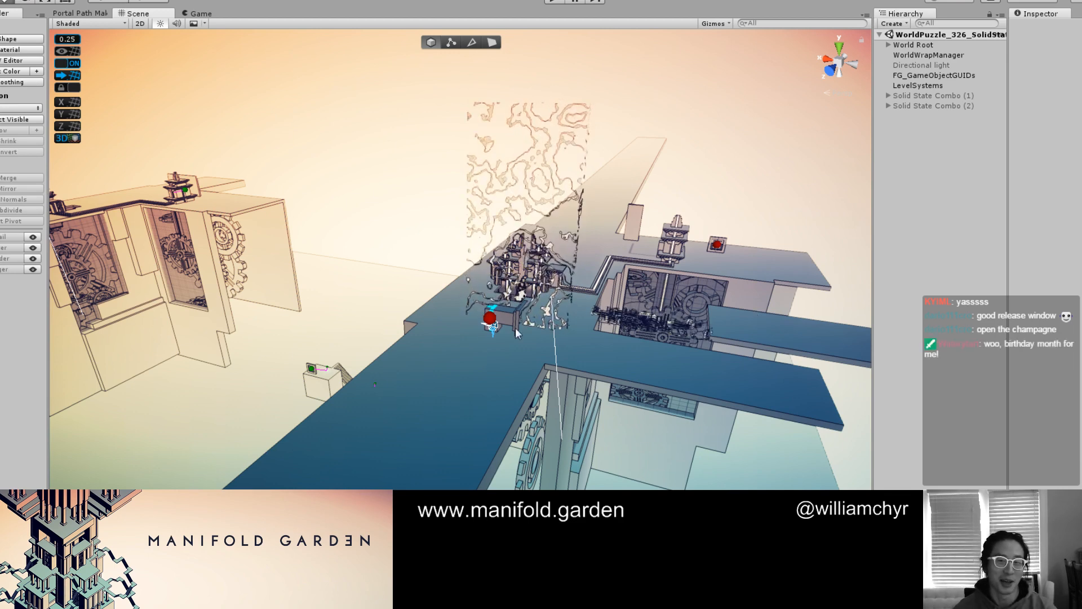
{"action": "scroll", "coordinate": [514, 328], "scroll_direction": "up", "scroll_amount": 6}
{"action": "scroll", "coordinate": [514, 328], "scroll_direction": "down", "scroll_amount": 10}
{"action": "left_click_drag", "start_coordinate": [514, 328], "coordinate": [505, 361], "text": "alt"}
{"action": "scroll", "coordinate": [506, 361], "scroll_direction": "up", "scroll_amount": 4}
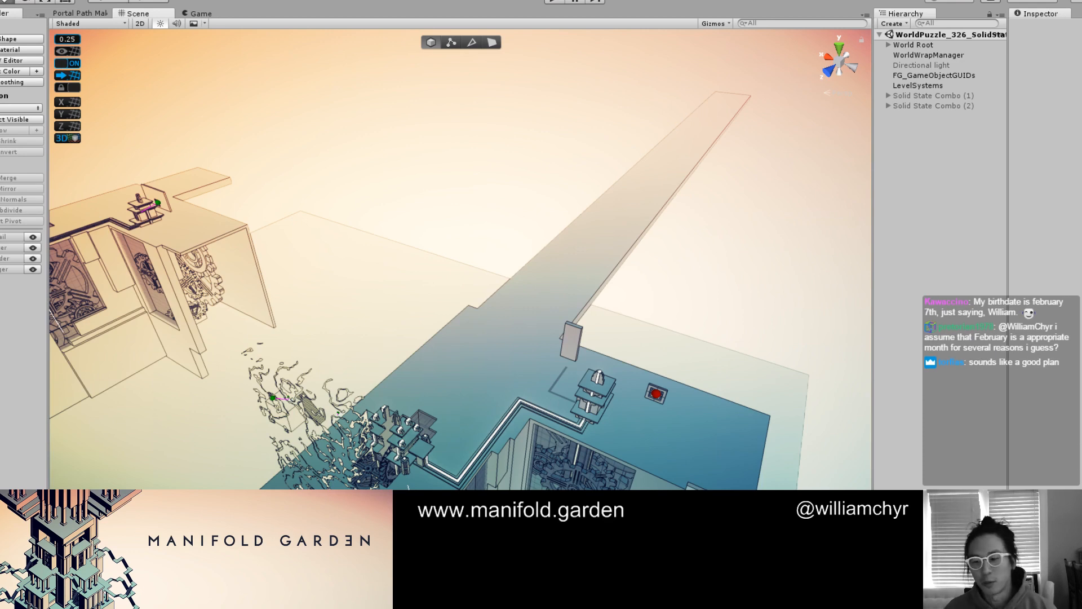
{"action": "scroll", "coordinate": [547, 323], "scroll_direction": "down", "scroll_amount": 3}
{"action": "middle_click_drag", "start_coordinate": [475, 427], "coordinate": [524, 307]}
{"action": "scroll", "coordinate": [524, 307], "scroll_direction": "up", "scroll_amount": 5}
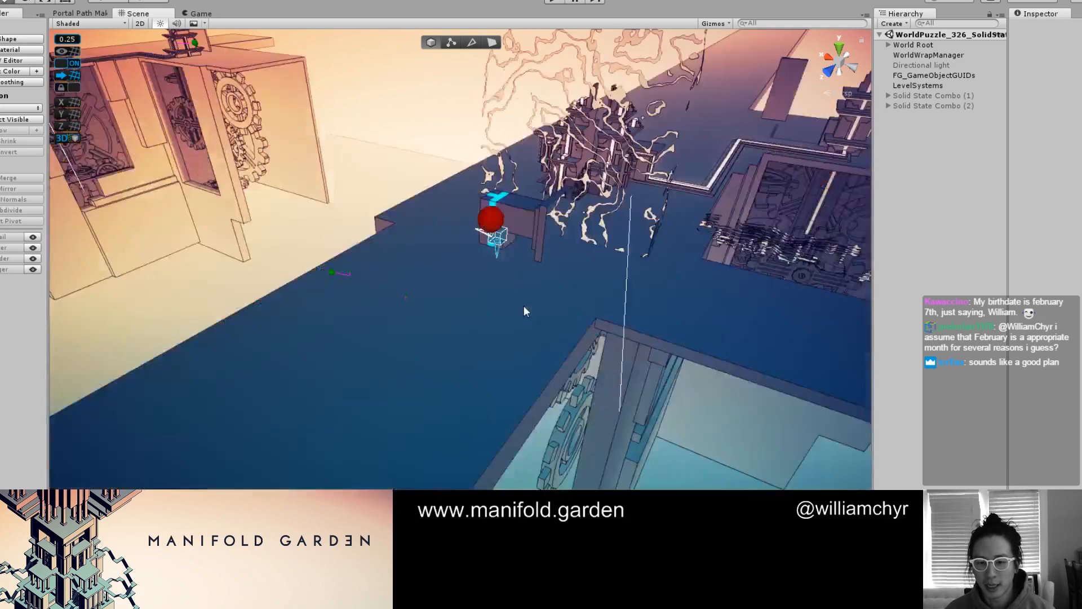
{"action": "left_click_drag", "start_coordinate": [523, 307], "coordinate": [479, 344], "text": "alt"}
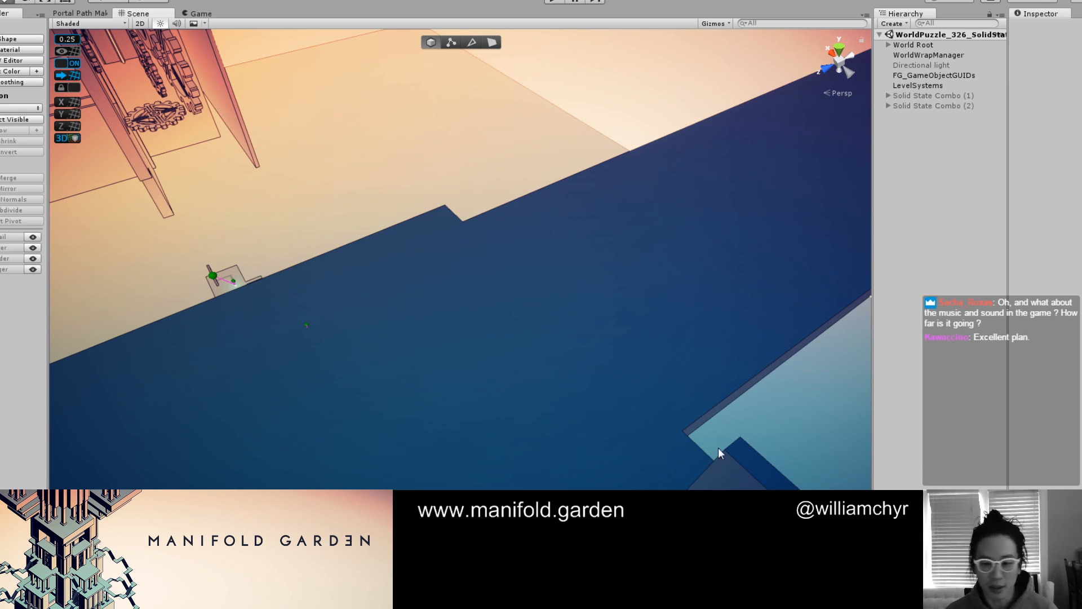
{"action": "scroll", "coordinate": [542, 388], "scroll_direction": "down", "scroll_amount": 10}
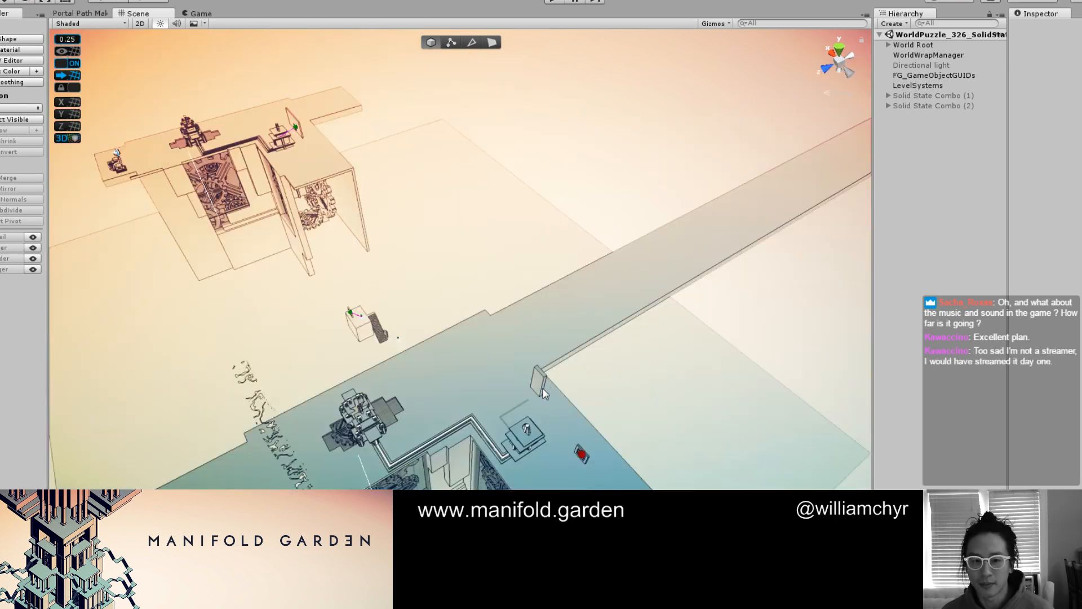
{"action": "scroll", "coordinate": [491, 382], "scroll_direction": "up", "scroll_amount": 4}
{"action": "scroll", "coordinate": [491, 385], "scroll_direction": "up", "scroll_amount": 5}
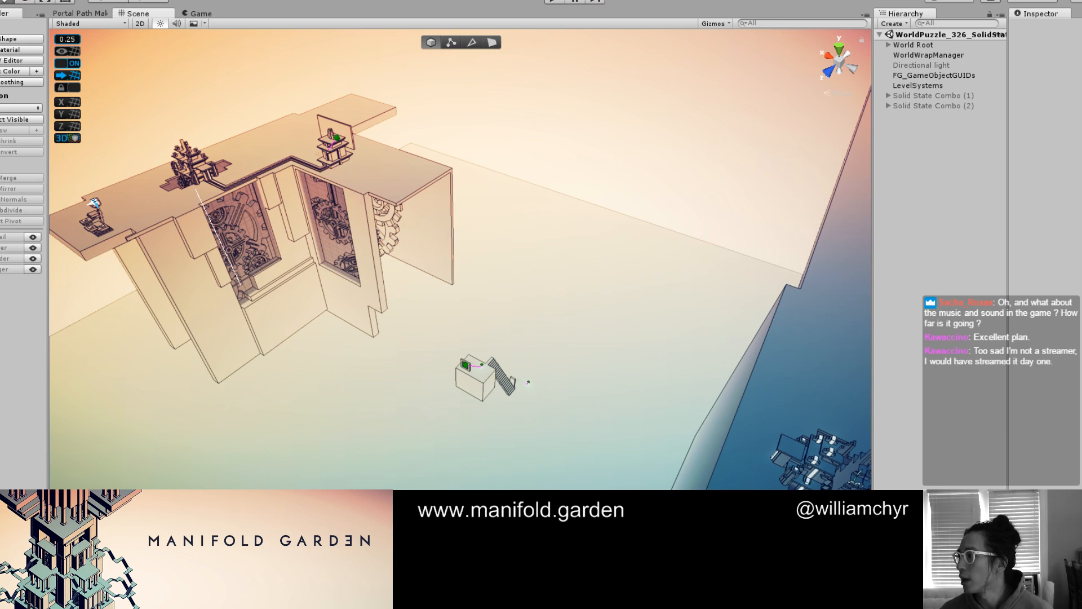
Bring an empty Sublime Text note over the scene, write the heading "Mandala Rooms" and reposition the note window
{"action": "left_click_drag", "start_coordinate": [1081, 372], "coordinate": [367, 217]}
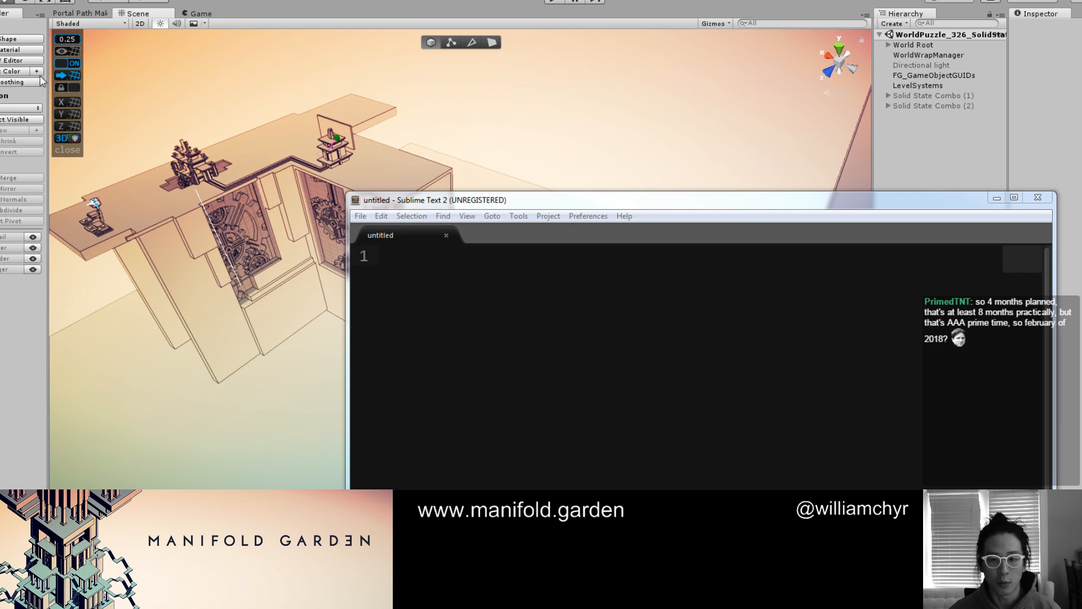
{"action": "left_click", "coordinate": [488, 289]}
{"action": "type", "text": "Mandala Rooms"}
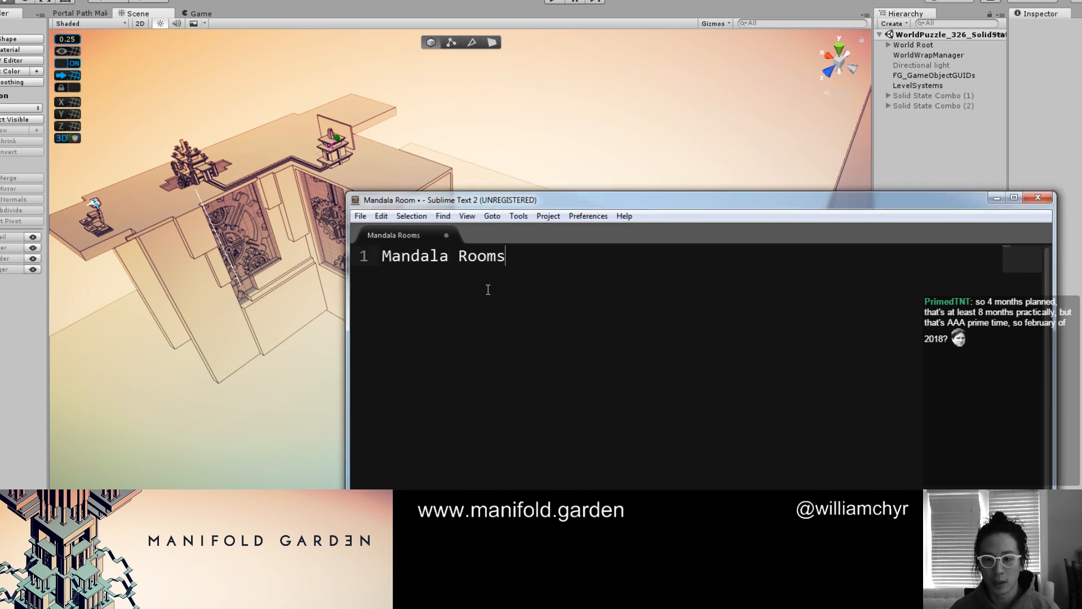
{"action": "key", "text": "Return"}
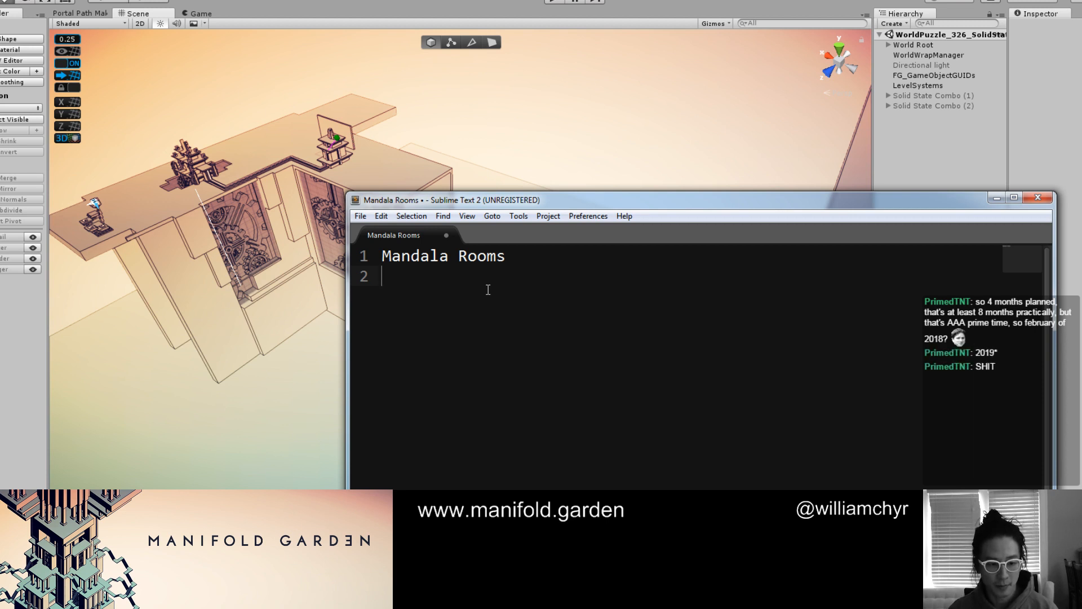
{"action": "key", "text": "Return"}
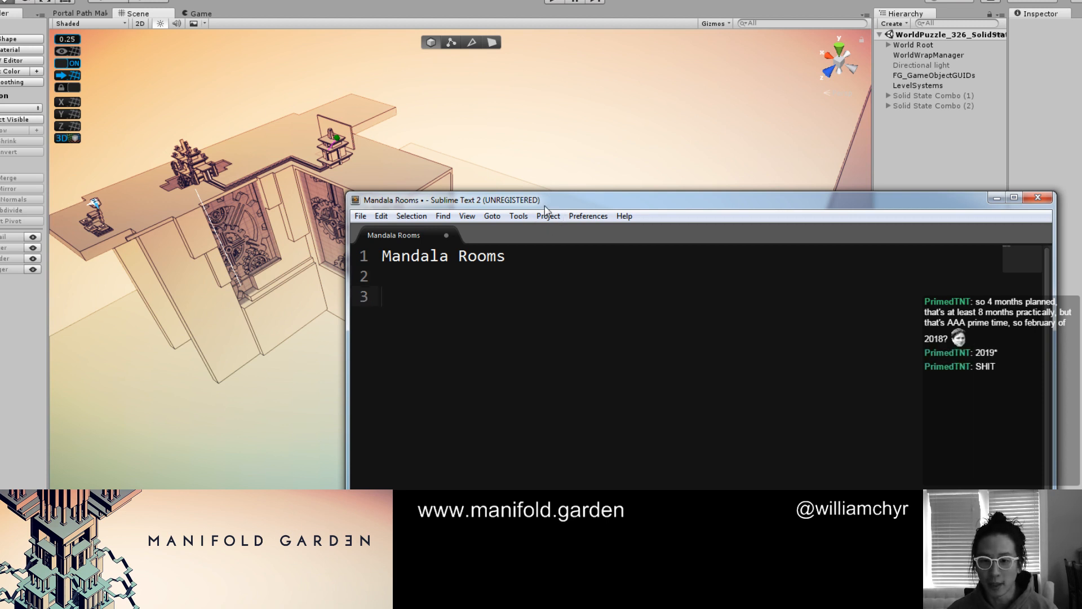
{"action": "left_click_drag", "start_coordinate": [547, 204], "coordinate": [523, 148]}
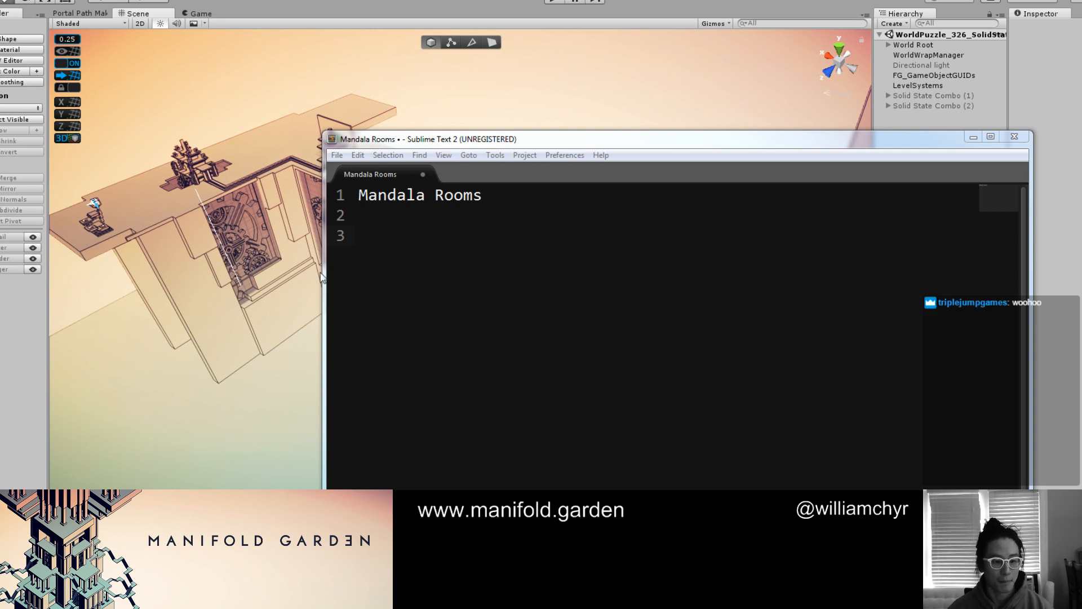
Change the note's heading to "Mandala Room - Finish That", removing the empty lines below it
{"action": "left_click", "coordinate": [615, 290]}
{"action": "key", "text": "BackSpace"}
{"action": "key", "text": "BackSpace"}
{"action": "key", "text": "BackSpace"}
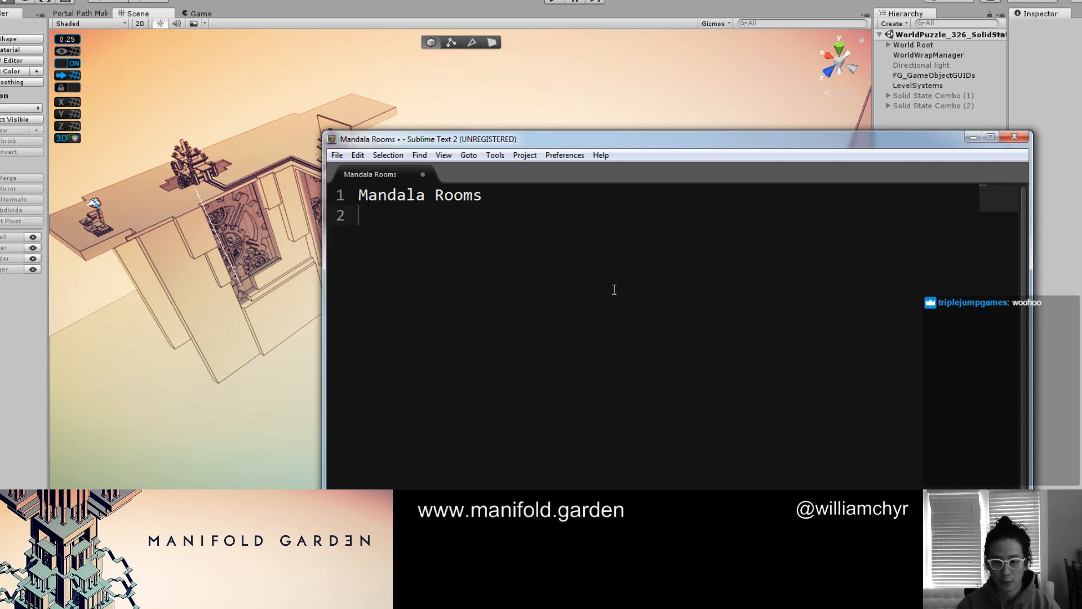
{"action": "type", "text": "- Finish That"}
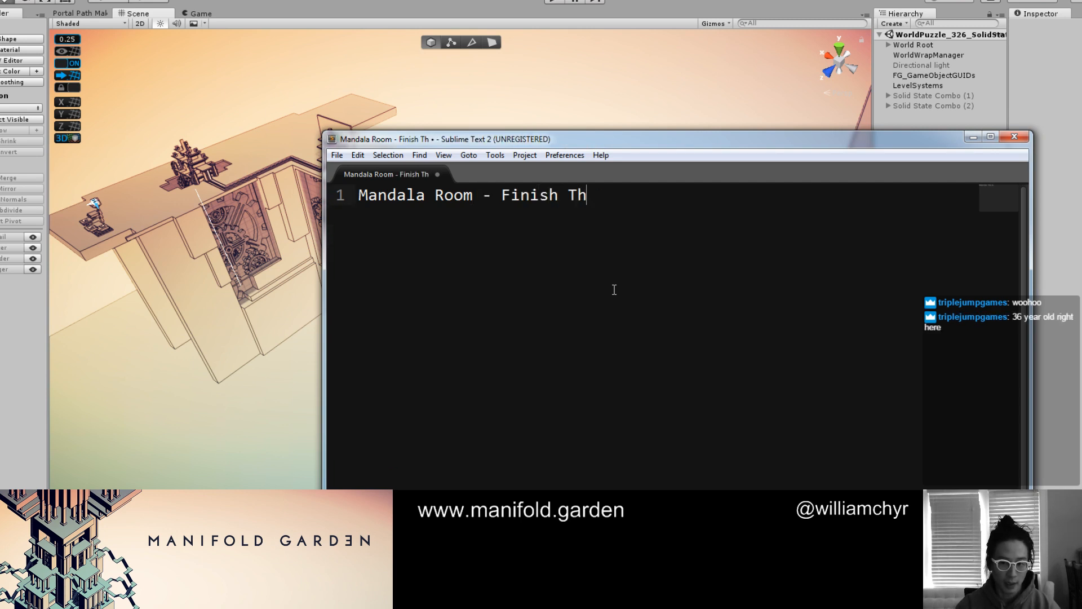
Add the task "make sure solid state code is working" below the heading, separated by an empty line
{"action": "key", "text": "Return"}
{"action": "key", "text": "Return"}
{"action": "type", "text": "- Mak"}
{"action": "key", "text": "BackSpace"}
{"action": "key", "text": "BackSpace"}
{"action": "key", "text": "BackSpace"}
{"action": "key", "text": "BackSpace"}
{"action": "key", "text": "BackSpace"}
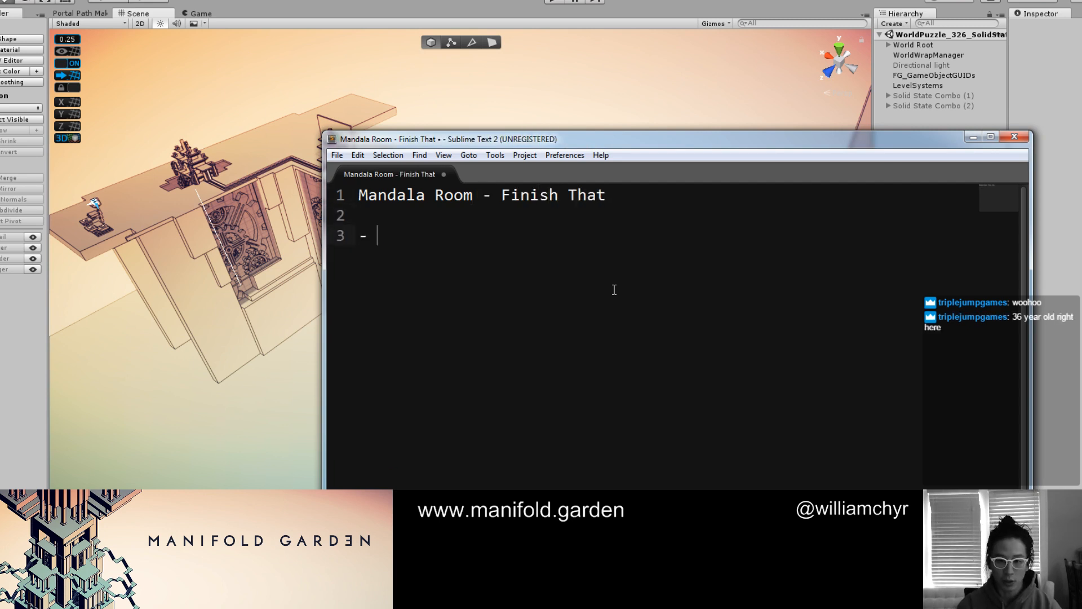
{"action": "type", "text": "make sure solid "}
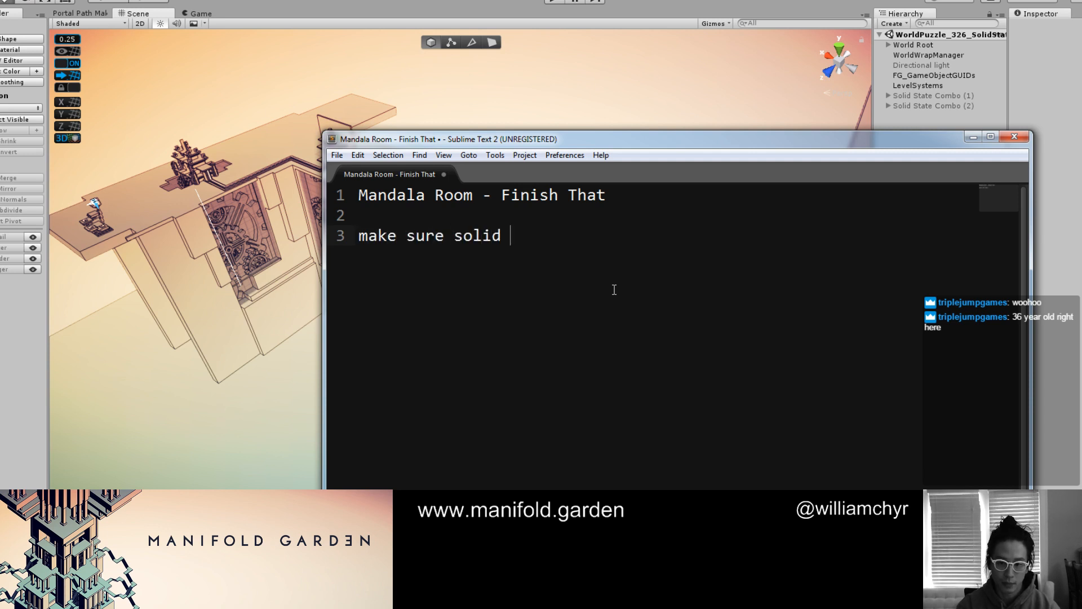
{"action": "type", "text": "state code is working"}
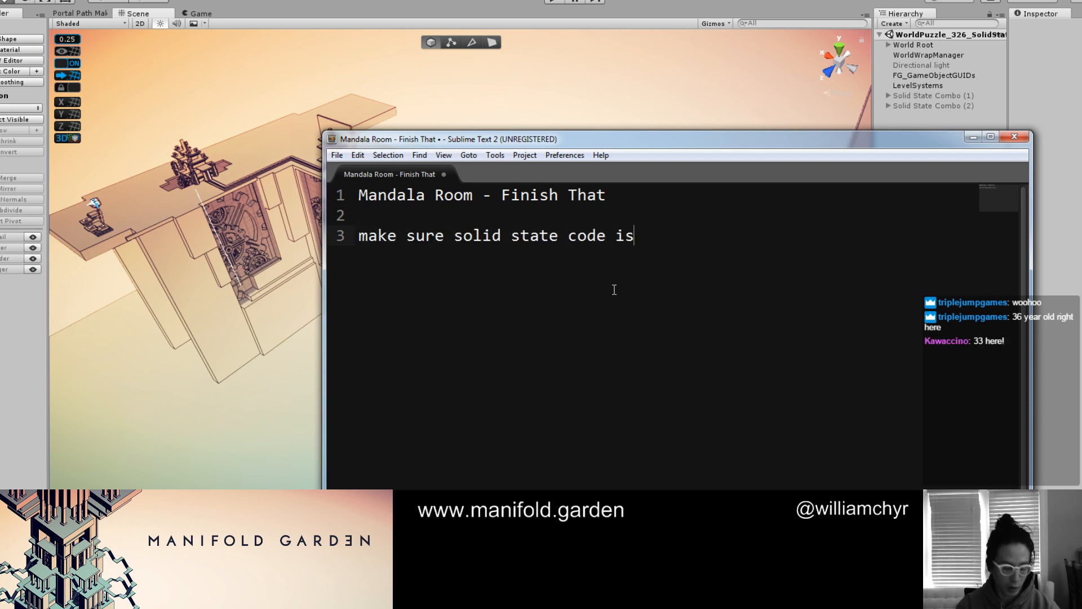
Add the task "Start putting in new design changes" after another empty line
{"action": "key", "text": "Return"}
{"action": "key", "text": "Return"}
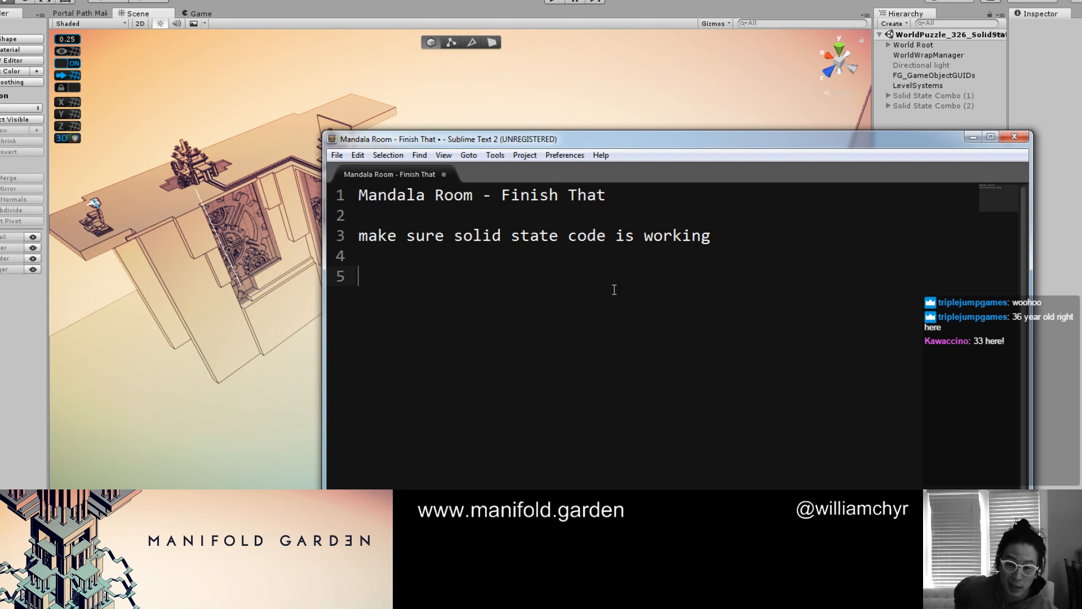
{"action": "type", "text": "S"}
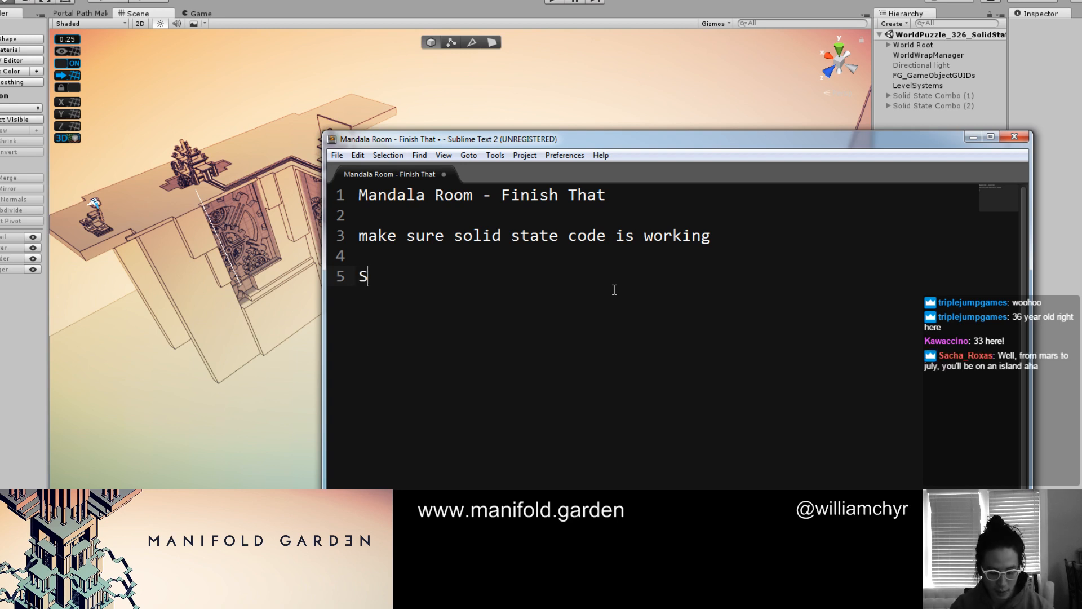
{"action": "type", "text": "tart putting"}
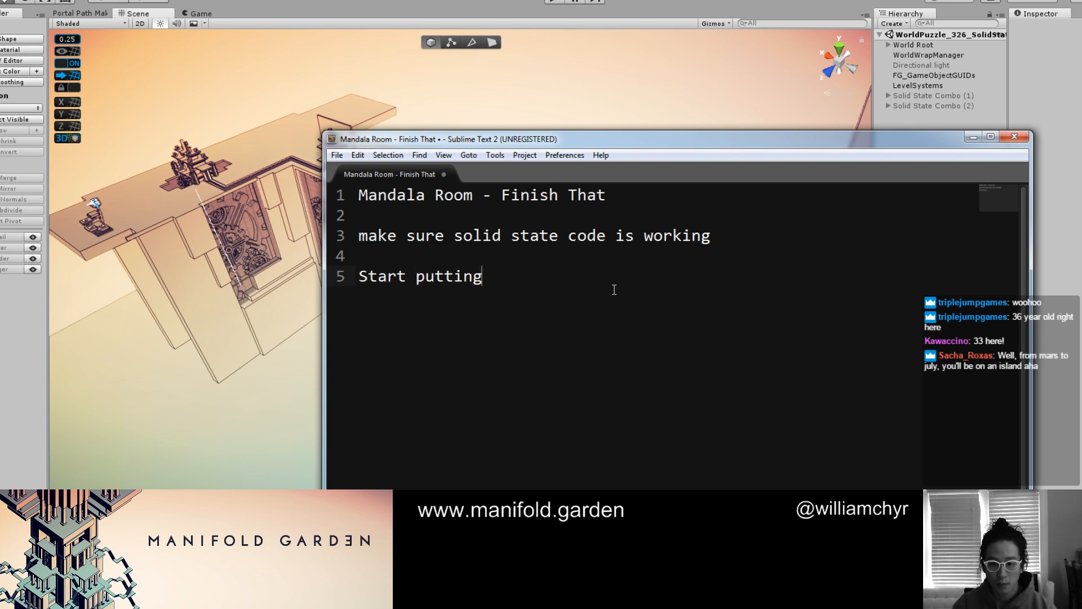
{"action": "type", "text": " in new desing"}
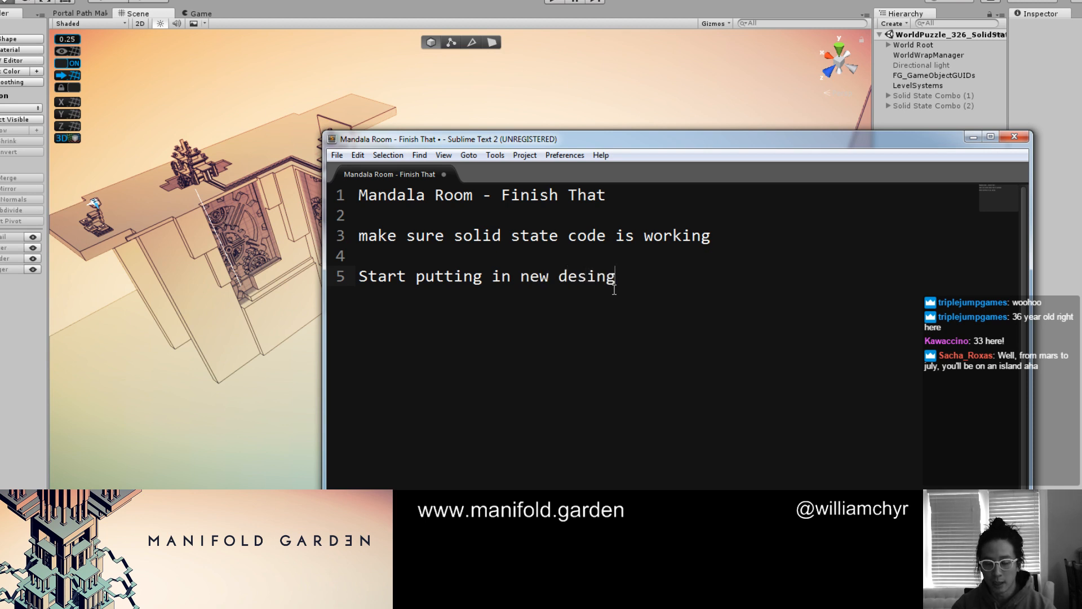
{"action": "key", "text": "BackSpace"}
{"action": "key", "text": "BackSpace"}
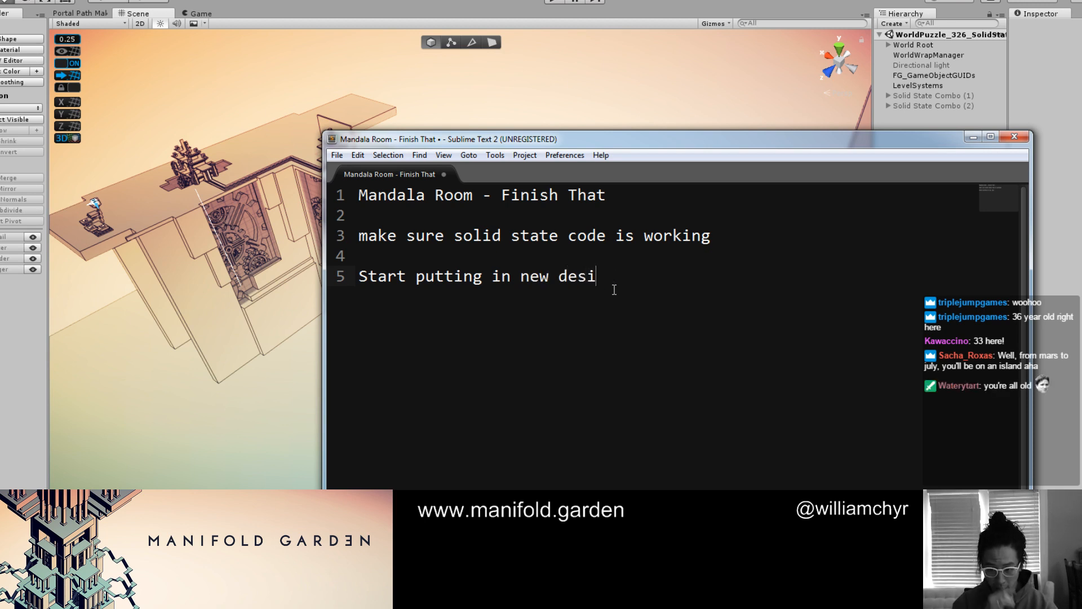
{"action": "type", "text": "gn changes"}
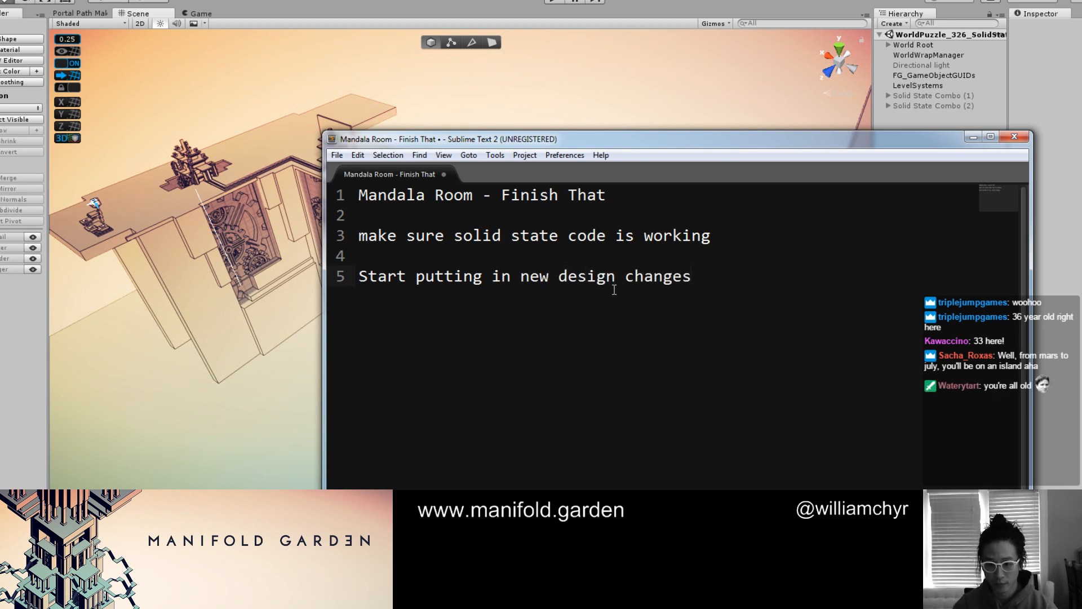
Add the task "Make save system forward compatible" as the last entry, and minimise the note window
{"action": "key", "text": "Return"}
{"action": "key", "text": "Return"}
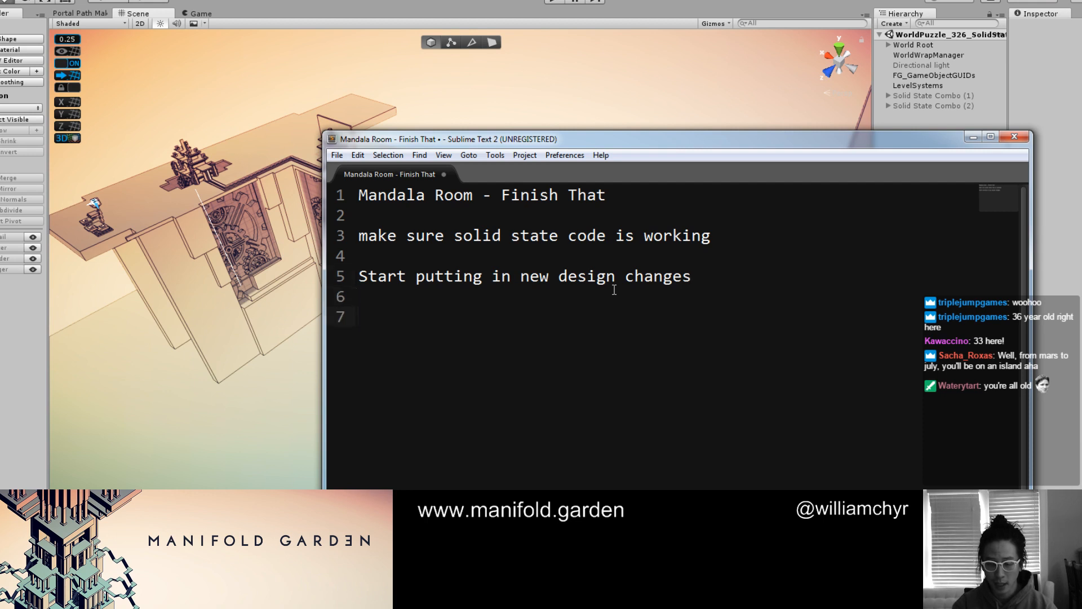
{"action": "type", "text": "F"}
{"action": "key", "text": "BackSpace"}
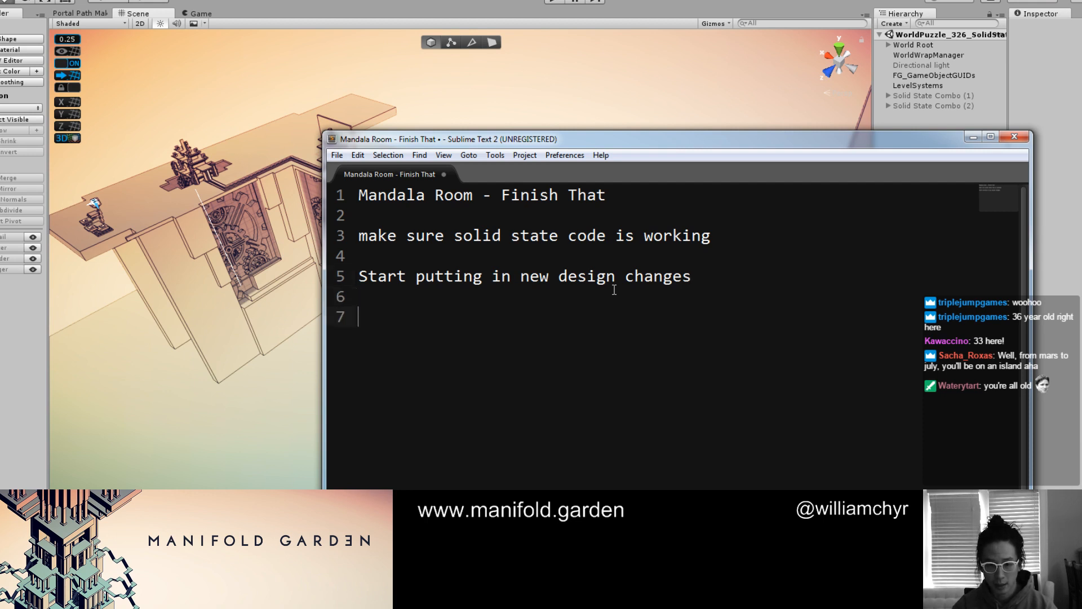
{"action": "type", "text": "Make save system fo"}
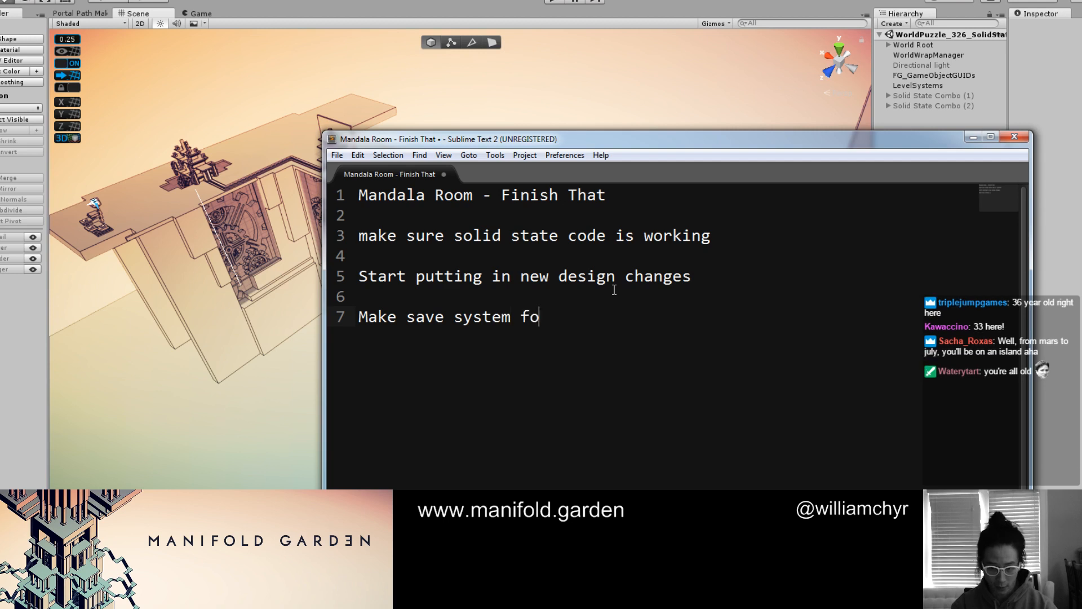
{"action": "type", "text": "rward compataib"}
{"action": "key", "text": "BackSpace"}
{"action": "key", "text": "BackSpace"}
{"action": "key", "text": "BackSpace"}
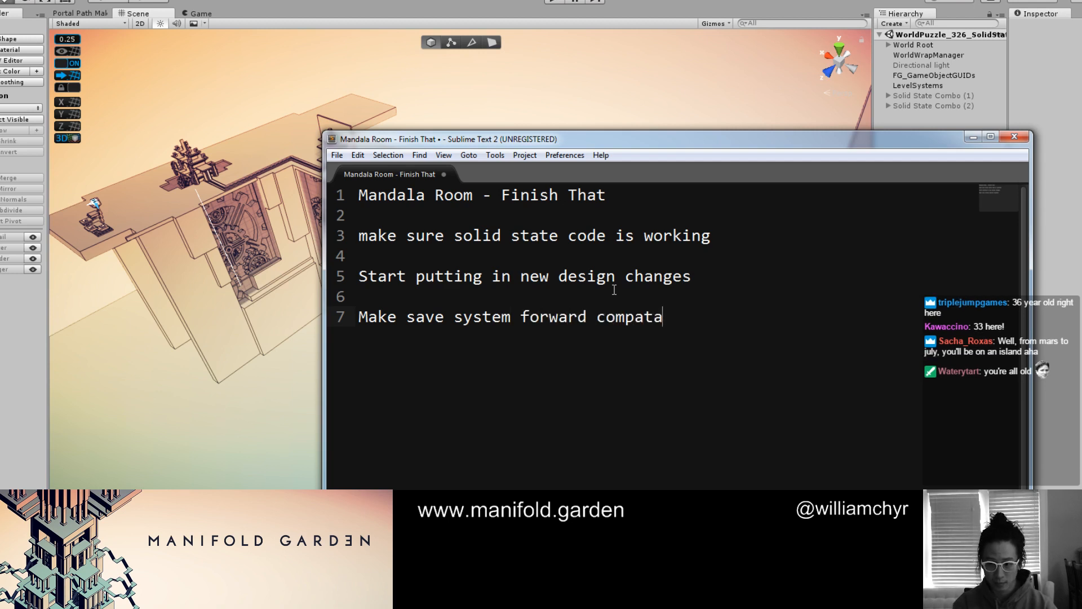
{"action": "type", "text": "ible"}
{"action": "key", "text": "Return"}
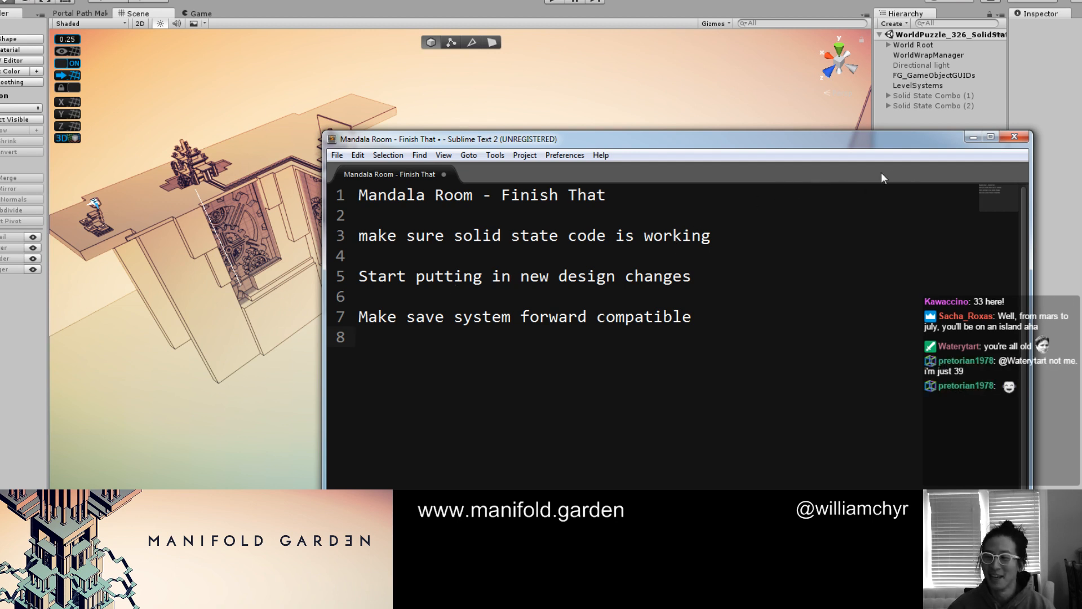
{"action": "left_click", "coordinate": [973, 137]}
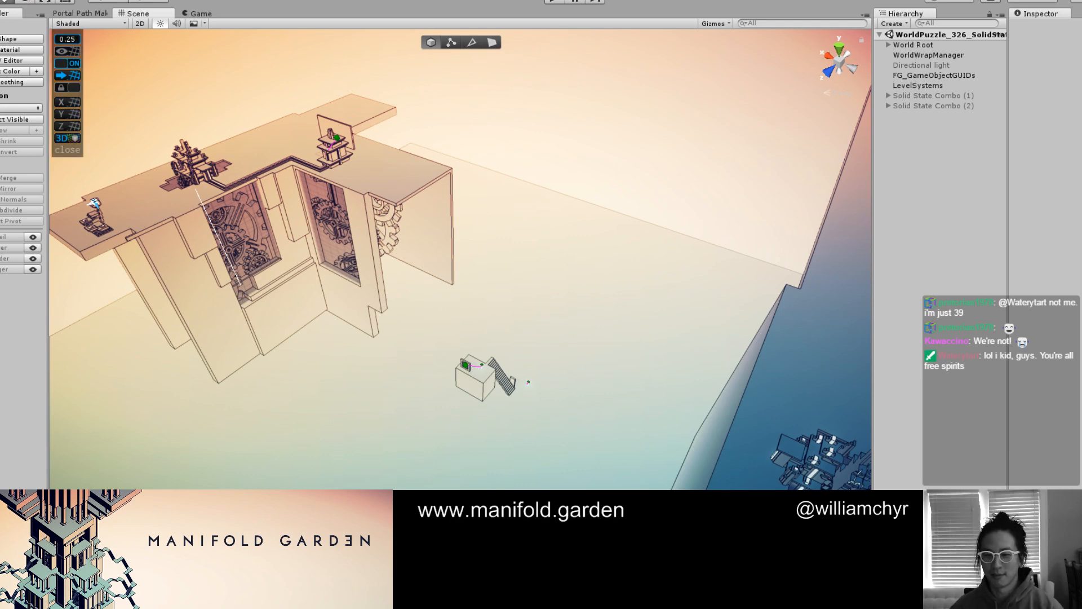
Open the WorldPuzzle_327_Mandala scene, saving the changes to WorldPuzzle_326_SolidStateWaterTest
{"action": "scroll", "coordinate": [542, 180], "scroll_direction": "down", "scroll_amount": 10}
{"action": "scroll", "coordinate": [546, 186], "scroll_direction": "up", "scroll_amount": 10}
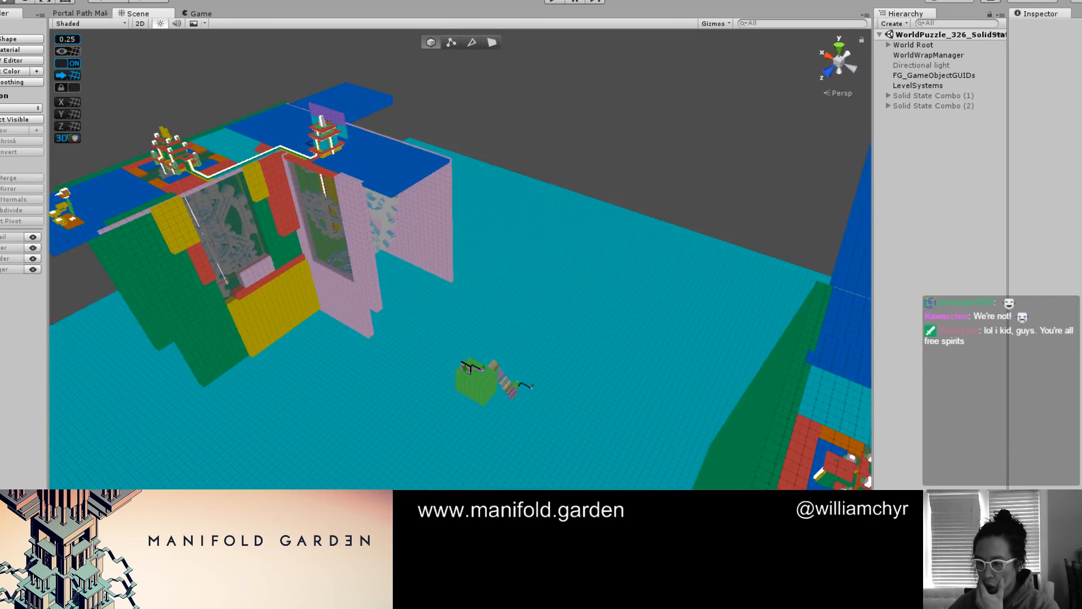
{"action": "scroll", "coordinate": [451, 294], "scroll_direction": "up", "scroll_amount": 8}
{"action": "middle_click_drag", "start_coordinate": [621, 395], "coordinate": [225, 146]}
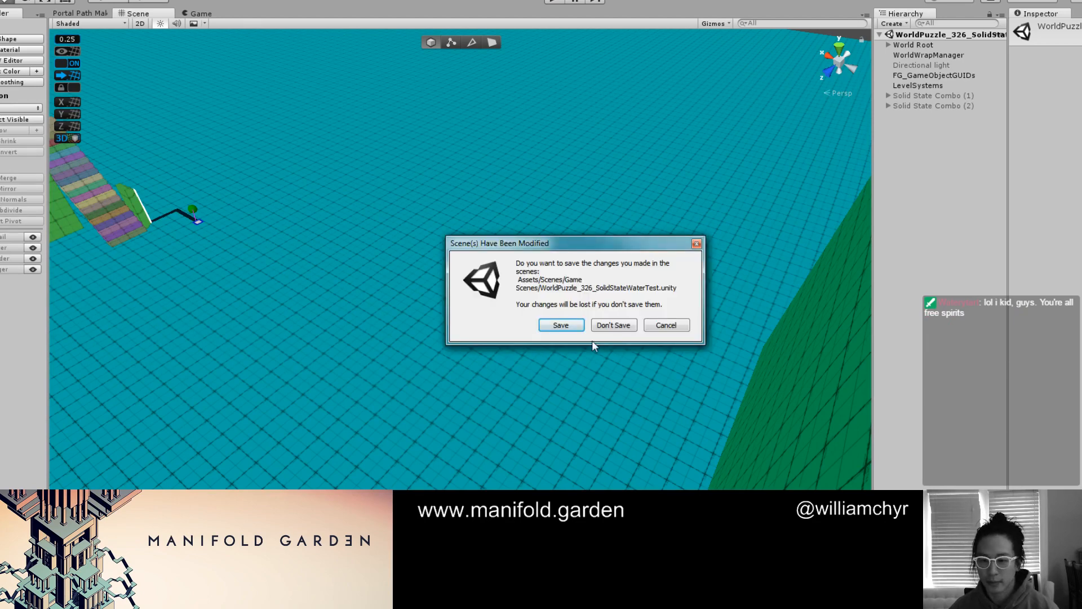
{"action": "left_click", "coordinate": [557, 326]}
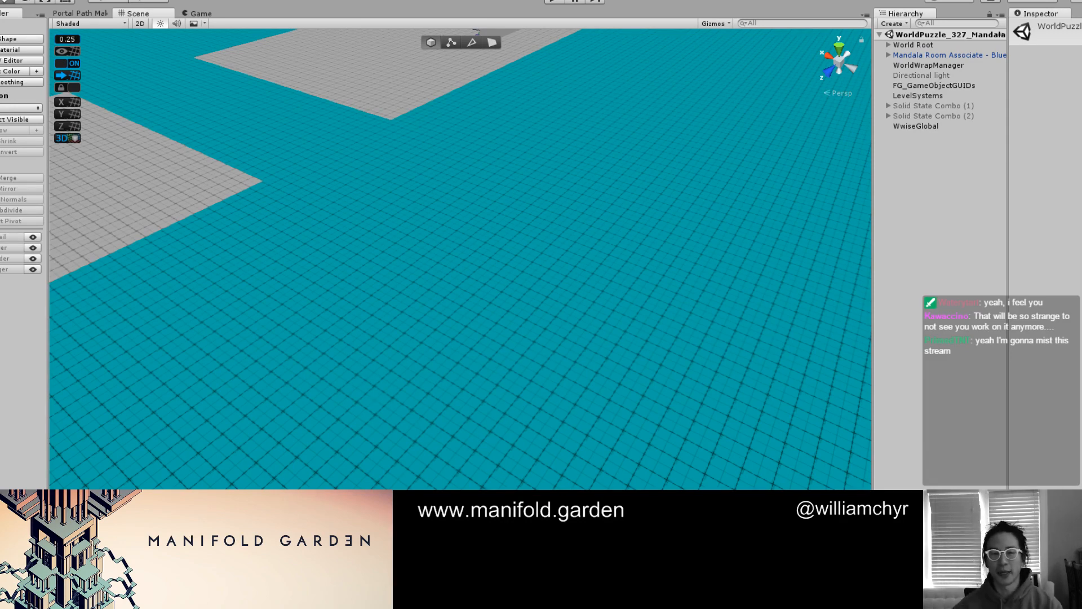
Focus on the large floor cube and examine the mandala level's pavilions, canopies and colonnade from several sides
{"action": "left_click", "coordinate": [275, 240]}
{"action": "key", "text": "f"}
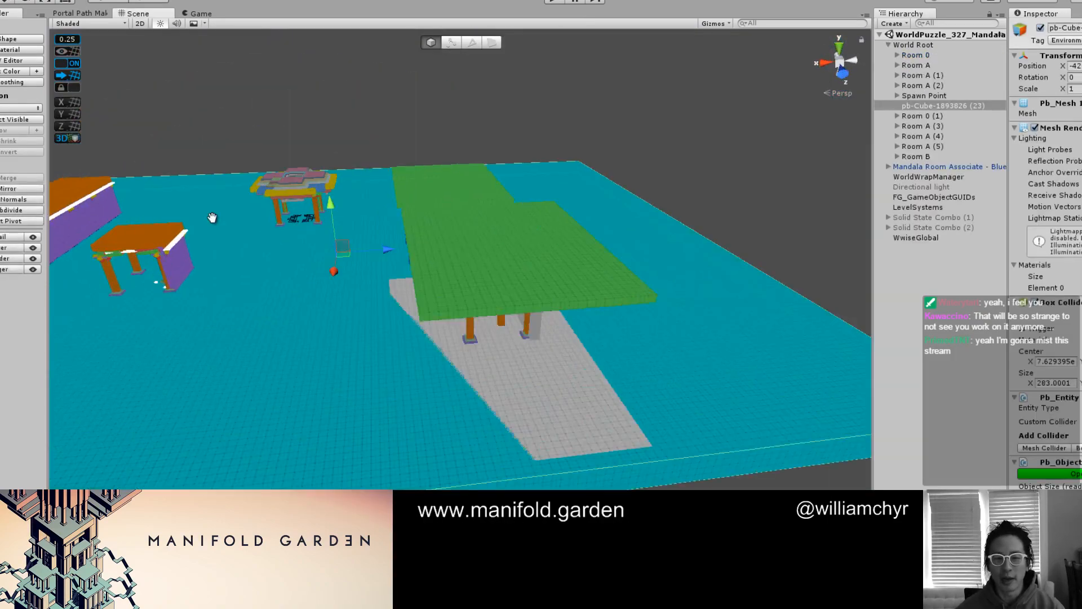
{"action": "middle_click_drag", "start_coordinate": [212, 218], "coordinate": [315, 237]}
{"action": "scroll", "coordinate": [225, 254], "scroll_direction": "up", "scroll_amount": 4}
{"action": "left_click_drag", "start_coordinate": [169, 256], "coordinate": [462, 252], "text": "alt"}
{"action": "scroll", "coordinate": [462, 252], "scroll_direction": "up", "scroll_amount": 3}
{"action": "middle_click_drag", "start_coordinate": [462, 252], "coordinate": [392, 342]}
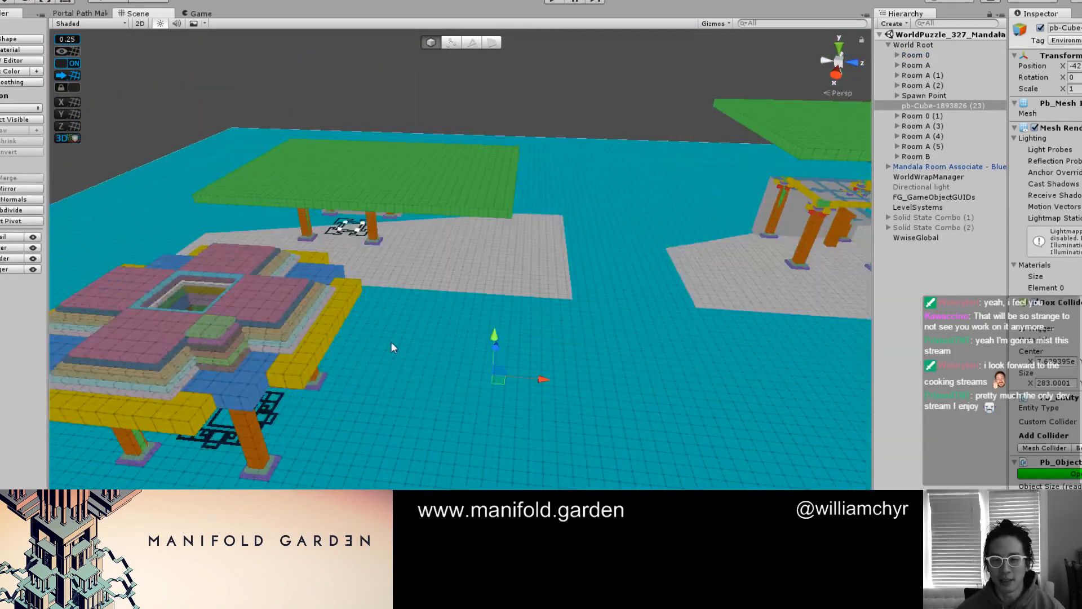
{"action": "left_click_drag", "start_coordinate": [392, 341], "coordinate": [493, 289], "text": "alt"}
{"action": "middle_click_drag", "start_coordinate": [671, 333], "coordinate": [552, 314]}
{"action": "mouse_move", "coordinate": [551, 313]}
{"action": "left_mouse_down", "text": "alt"}
{"action": "mouse_move", "coordinate": [564, 305]}
{"action": "mouse_move", "coordinate": [518, 357]}
{"action": "mouse_move", "coordinate": [574, 350]}
{"action": "mouse_move", "coordinate": [530, 389]}
{"action": "mouse_move", "coordinate": [517, 394]}
{"action": "mouse_move", "coordinate": [466, 369]}
{"action": "mouse_move", "coordinate": [616, 316]}
{"action": "mouse_move", "coordinate": [547, 343]}
{"action": "mouse_move", "coordinate": [516, 330]}
{"action": "left_mouse_up", "text": "alt"}
{"action": "scroll", "coordinate": [510, 399], "scroll_direction": "up", "scroll_amount": 2}
{"action": "scroll", "coordinate": [467, 369], "scroll_direction": "down", "scroll_amount": 10}
{"action": "scroll", "coordinate": [451, 416], "scroll_direction": "up", "scroll_amount": 3}
{"action": "scroll", "coordinate": [469, 377], "scroll_direction": "up", "scroll_amount": 8}
{"action": "scroll", "coordinate": [515, 330], "scroll_direction": "down", "scroll_amount": 8}
{"action": "scroll", "coordinate": [491, 333], "scroll_direction": "up", "scroll_amount": 3}
Select and frame Room A (3), the end bay of the long colonnade, and examine its ceiling and columns from below
{"action": "left_click", "coordinate": [492, 338]}
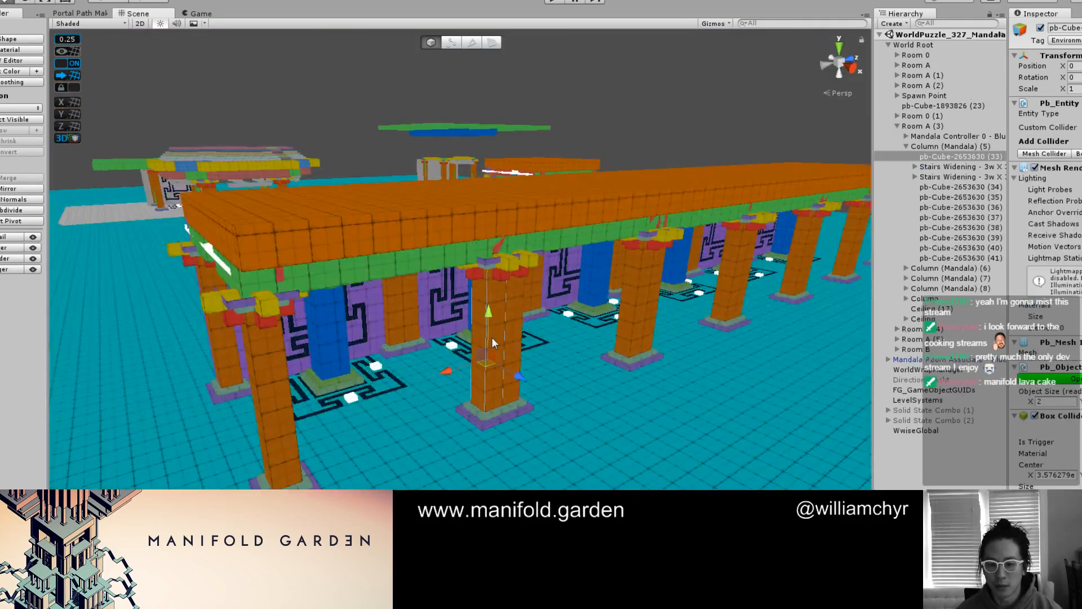
{"action": "scroll", "coordinate": [492, 339], "scroll_direction": "up", "scroll_amount": 2}
{"action": "left_click", "coordinate": [940, 127]}
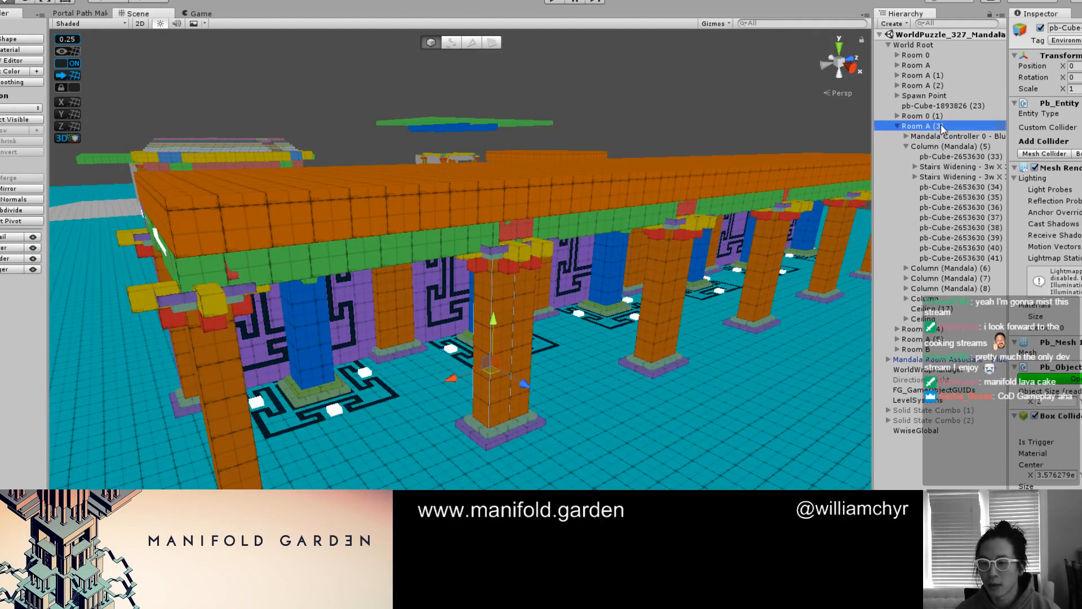
{"action": "double_click", "coordinate": [942, 126]}
{"action": "scroll", "coordinate": [553, 242], "scroll_direction": "up", "scroll_amount": 8}
{"action": "left_click_drag", "start_coordinate": [575, 287], "coordinate": [520, 227], "text": "alt"}
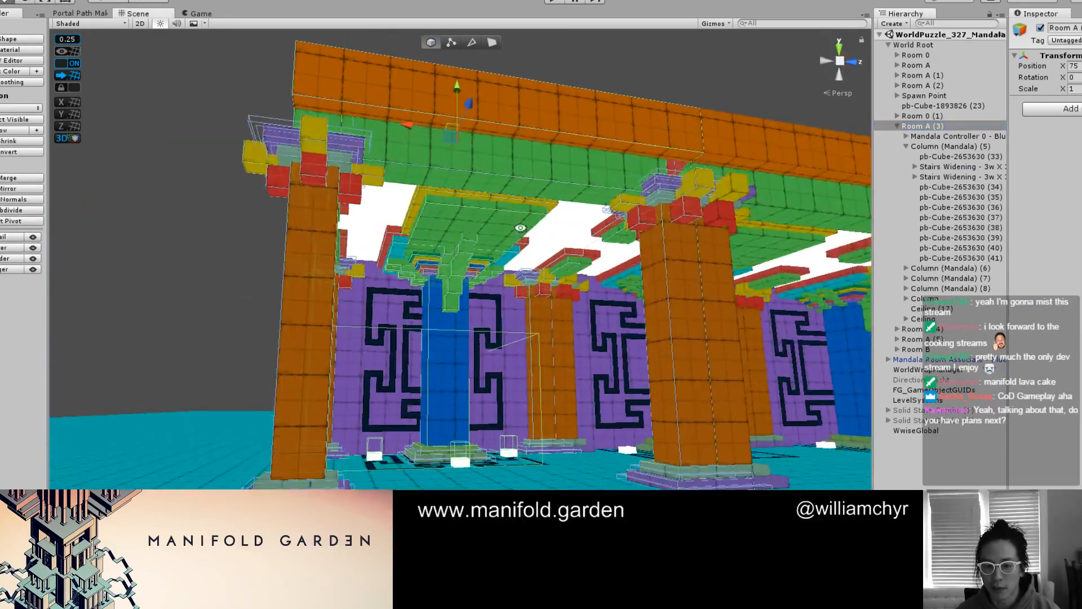
{"action": "scroll", "coordinate": [568, 273], "scroll_direction": "up", "scroll_amount": 3}
{"action": "left_click_drag", "start_coordinate": [567, 273], "coordinate": [561, 228], "text": "alt"}
{"action": "scroll", "coordinate": [539, 341], "scroll_direction": "down", "scroll_amount": 3}
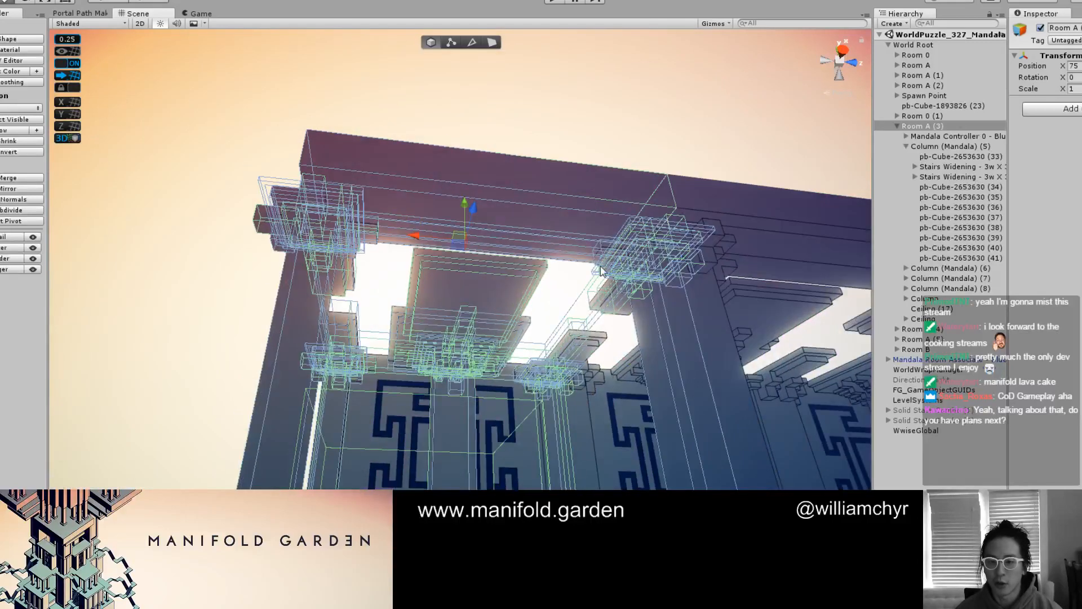
Clear the selection and examine the neighbouring pavilions, including the small one beneath the floating roof slab
{"action": "left_click", "coordinate": [664, 167]}
{"action": "scroll", "coordinate": [655, 172], "scroll_direction": "down", "scroll_amount": 3}
{"action": "left_click_drag", "start_coordinate": [655, 174], "coordinate": [716, 292], "text": "alt"}
{"action": "scroll", "coordinate": [511, 378], "scroll_direction": "up", "scroll_amount": 4}
{"action": "left_click_drag", "start_coordinate": [510, 378], "coordinate": [585, 382], "text": "alt"}
{"action": "scroll", "coordinate": [585, 381], "scroll_direction": "down", "scroll_amount": 4}
{"action": "right_click_drag", "start_coordinate": [476, 320], "coordinate": [503, 353]}
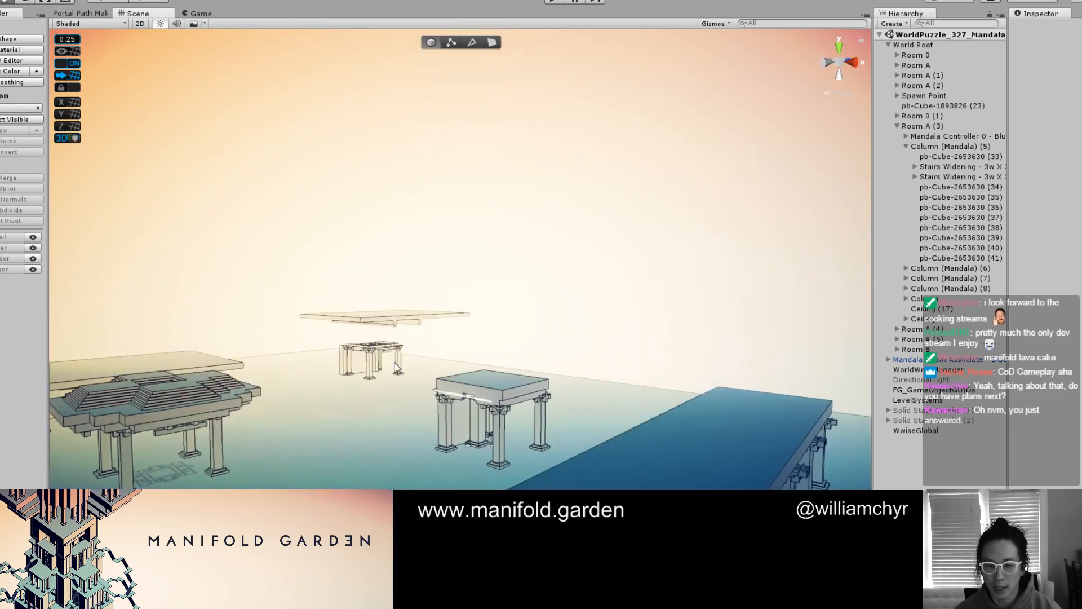
{"action": "key", "text": "w"}
{"action": "right_click_drag", "start_coordinate": [374, 370], "coordinate": [302, 339]}
{"action": "scroll", "coordinate": [302, 338], "scroll_direction": "down", "scroll_amount": 3}
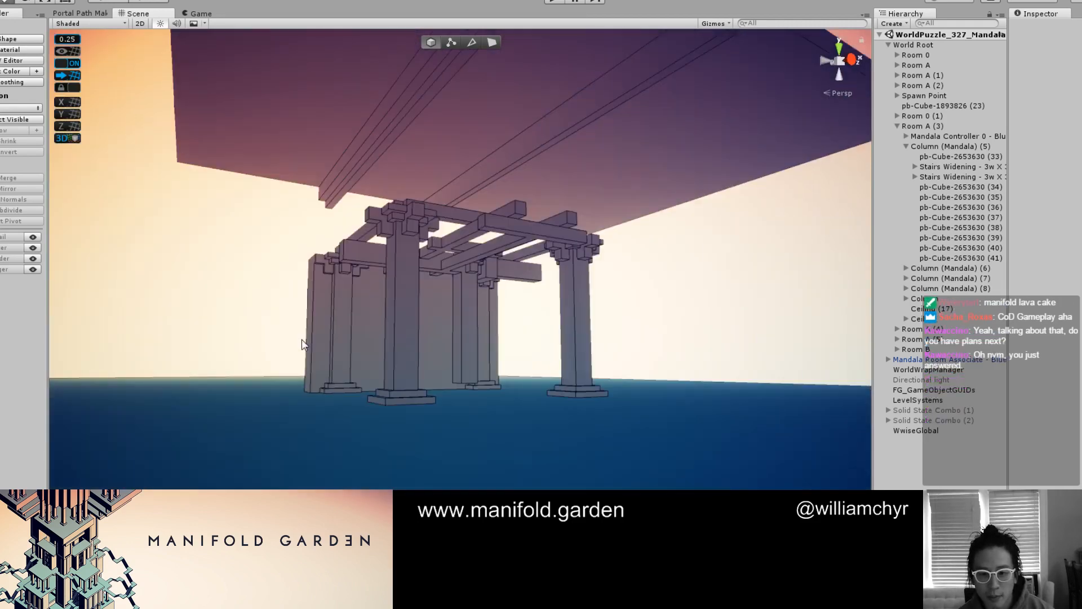
{"action": "scroll", "coordinate": [343, 333], "scroll_direction": "up", "scroll_amount": 2}
{"action": "scroll", "coordinate": [343, 337], "scroll_direction": "down", "scroll_amount": 6}
{"action": "left_click_drag", "start_coordinate": [358, 292], "coordinate": [389, 448], "text": "alt"}
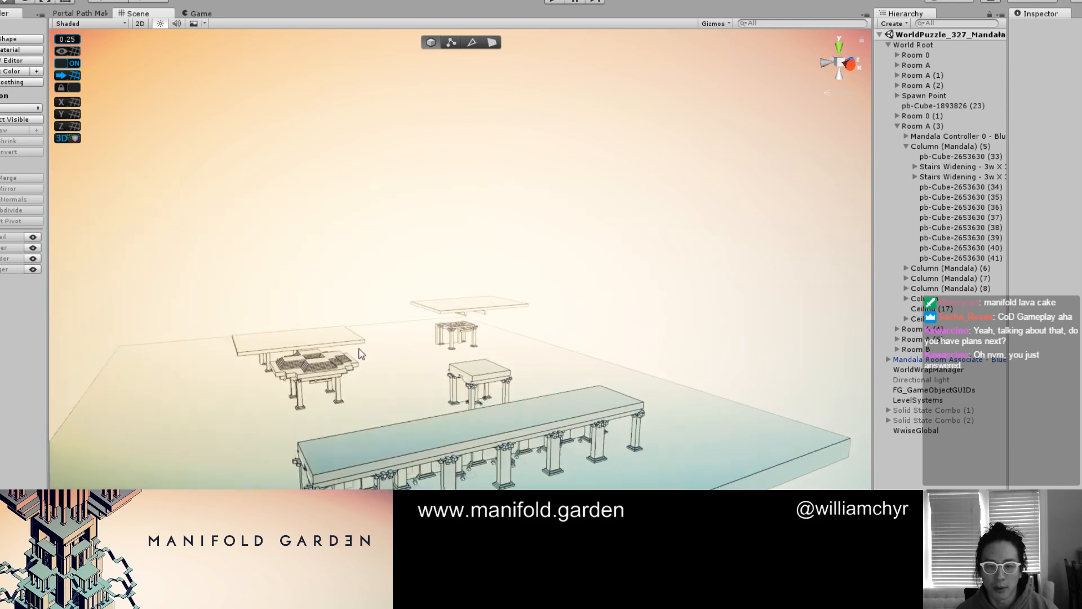
Inspect the long colonnade's interior in the game shading, and show the level with the coloured grid materials
{"action": "scroll", "coordinate": [389, 448], "scroll_direction": "up", "scroll_amount": 2}
{"action": "middle_click_drag", "start_coordinate": [389, 448], "coordinate": [394, 333]}
{"action": "scroll", "coordinate": [379, 384], "scroll_direction": "up", "scroll_amount": 6}
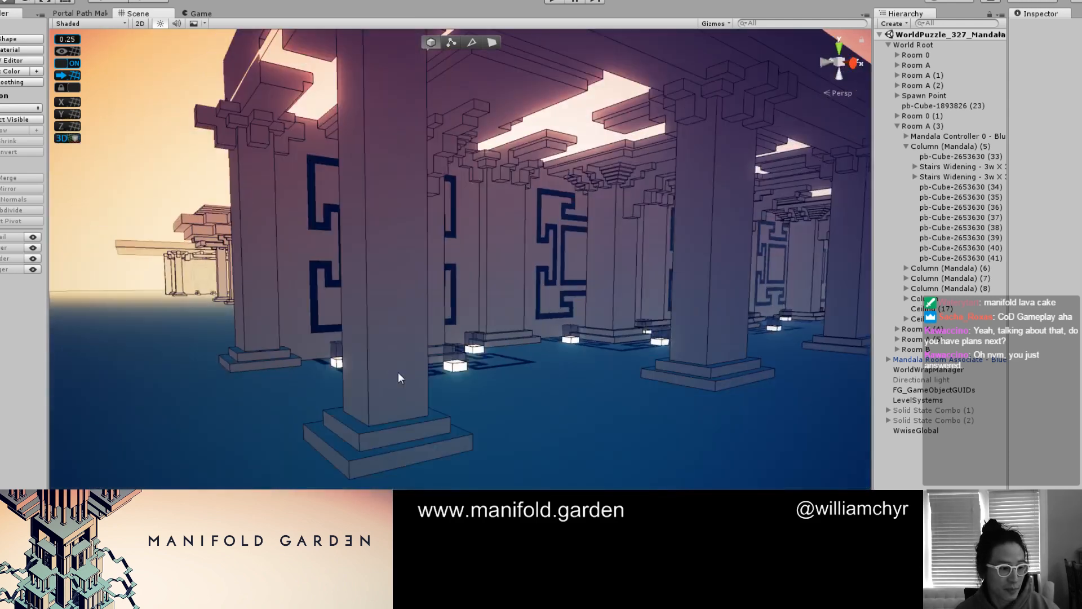
{"action": "key", "text": "F1"}
{"action": "scroll", "coordinate": [519, 316], "scroll_direction": "down", "scroll_amount": 6}
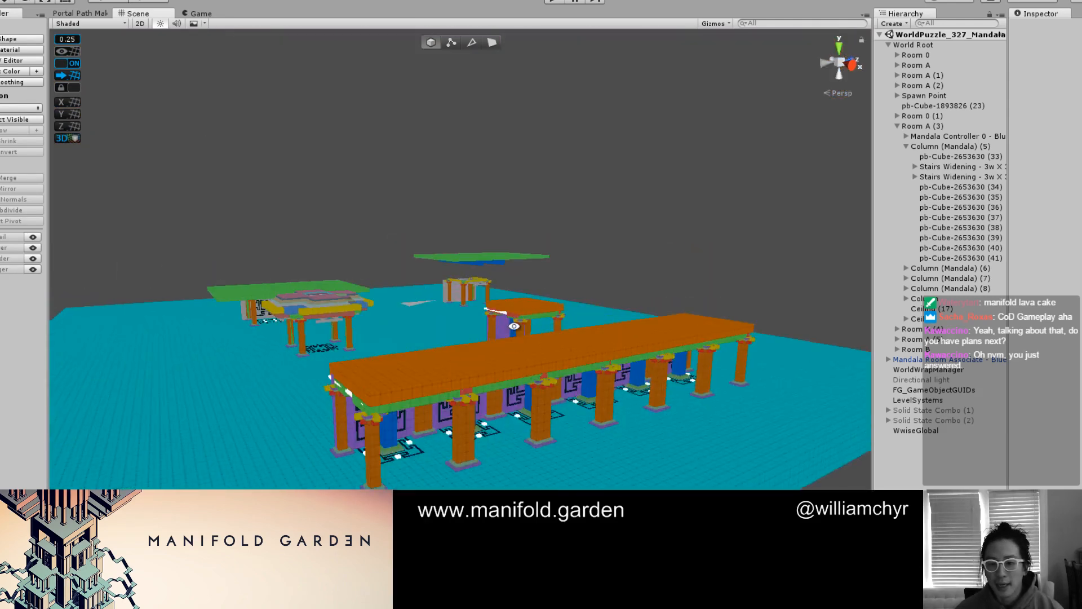
Select Room A (3) again, frame it, and view the end bay from its outer corner
{"action": "scroll", "coordinate": [454, 391], "scroll_direction": "up", "scroll_amount": 5}
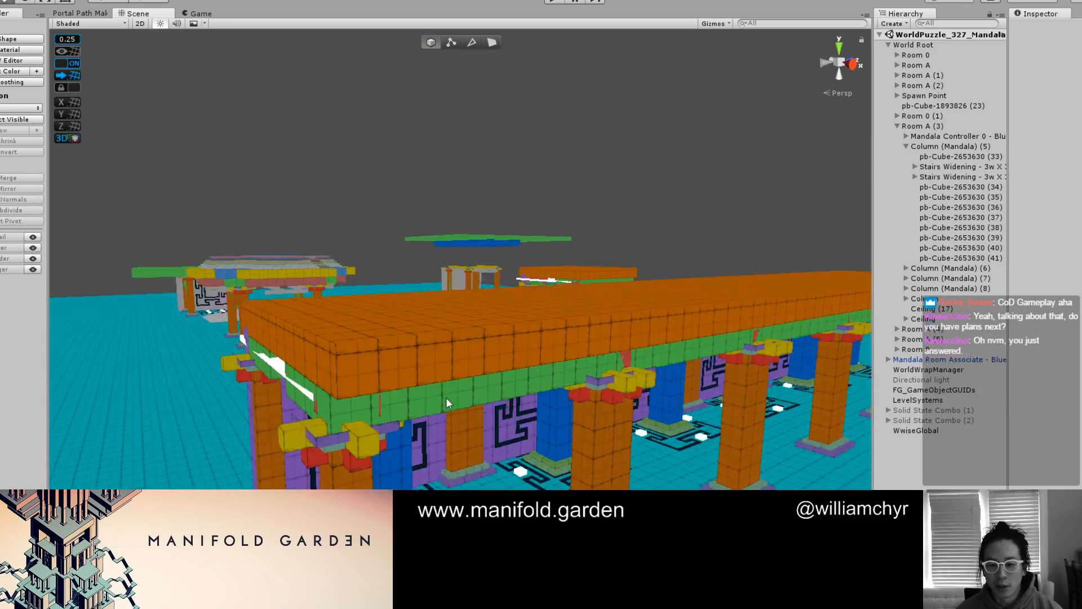
{"action": "left_click", "coordinate": [446, 400]}
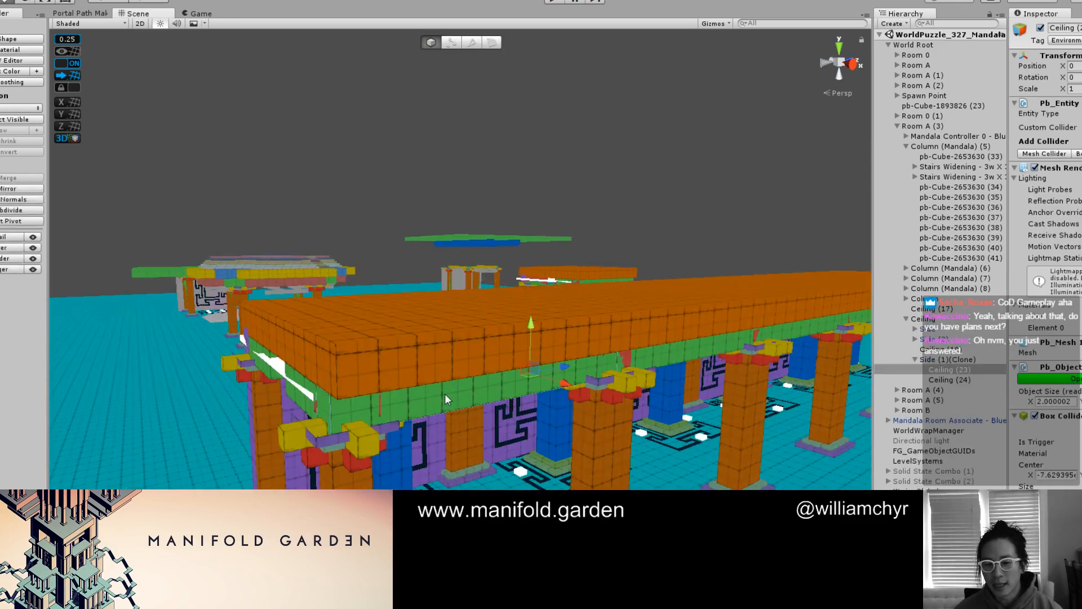
{"action": "left_click", "coordinate": [957, 129]}
{"action": "key", "text": "f"}
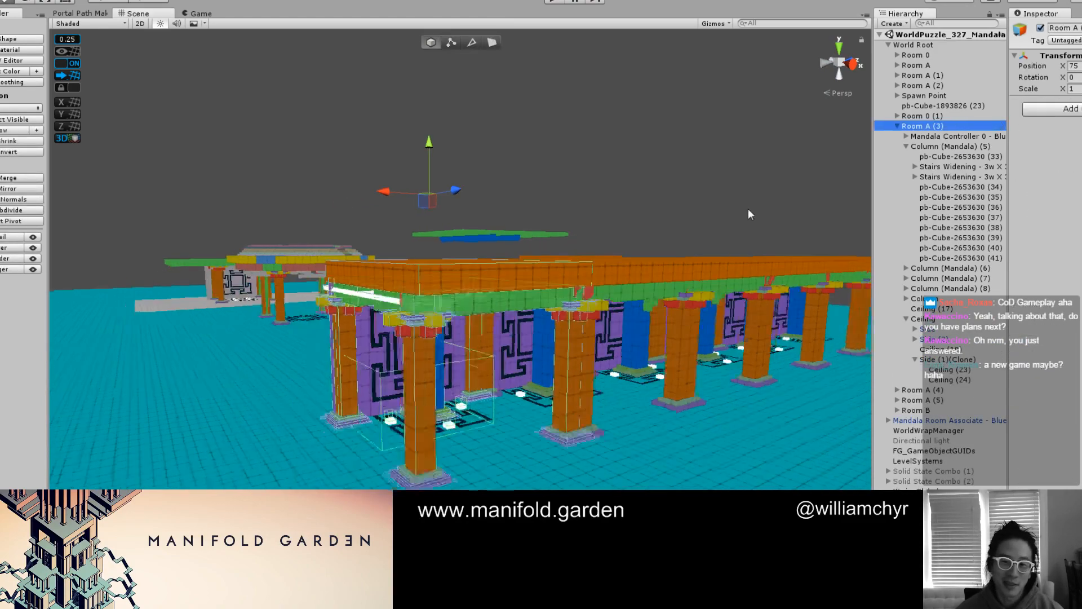
{"action": "scroll", "coordinate": [580, 303], "scroll_direction": "up", "scroll_amount": 5}
{"action": "left_click_drag", "start_coordinate": [577, 303], "coordinate": [663, 296], "text": "alt"}
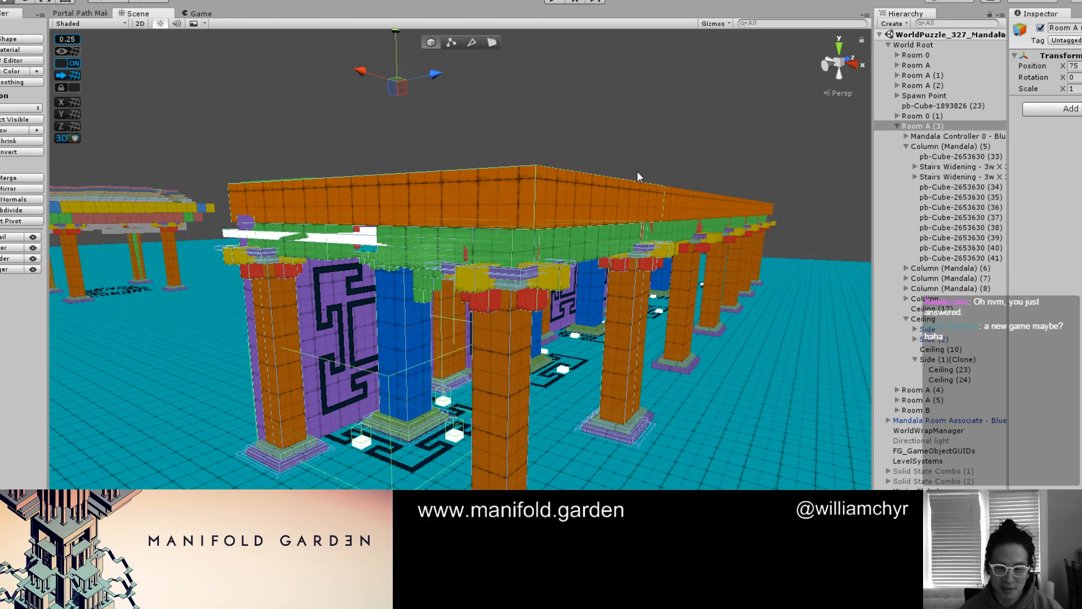
Deselect the room and examine the end bay's blue column, wall mandala and floor pattern from outside and inside
{"action": "left_click", "coordinate": [597, 144]}
{"action": "scroll", "coordinate": [615, 215], "scroll_direction": "up", "scroll_amount": 3}
{"action": "key", "text": "F1"}
{"action": "mouse_move", "coordinate": [557, 268]}
{"action": "left_mouse_down", "text": "alt"}
{"action": "mouse_move", "coordinate": [432, 236]}
{"action": "mouse_move", "coordinate": [495, 294]}
{"action": "mouse_move", "coordinate": [500, 346]}
{"action": "mouse_move", "coordinate": [516, 370]}
{"action": "mouse_move", "coordinate": [491, 433]}
{"action": "left_mouse_up", "text": "alt"}
{"action": "key", "text": "F1"}
{"action": "scroll", "coordinate": [494, 293], "scroll_direction": "down", "scroll_amount": 3}
{"action": "scroll", "coordinate": [516, 371], "scroll_direction": "up", "scroll_amount": 3}
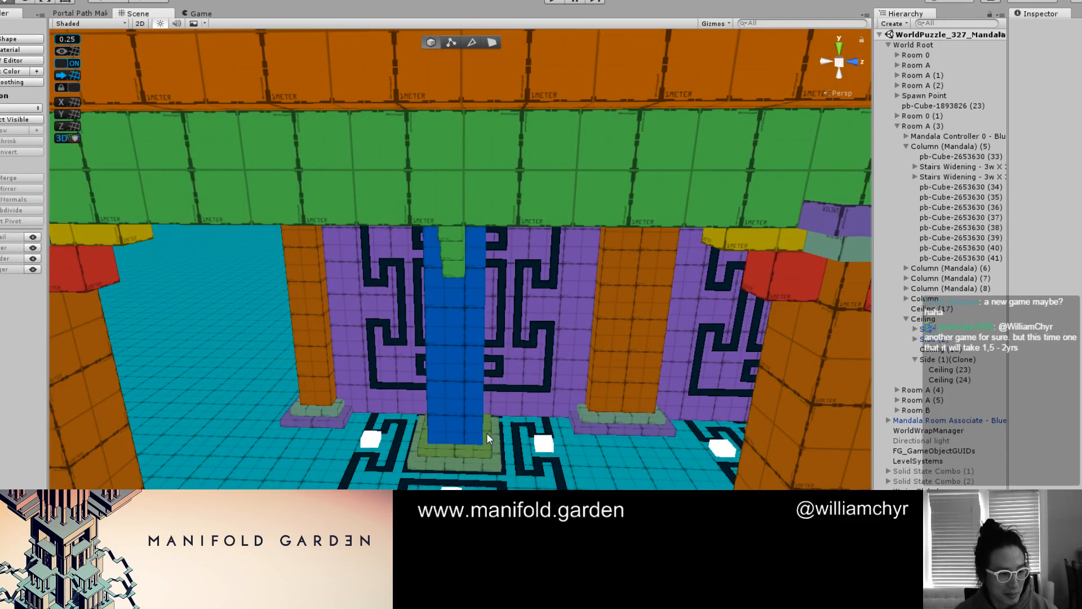
{"action": "left_click_drag", "start_coordinate": [502, 447], "coordinate": [599, 389], "text": "alt"}
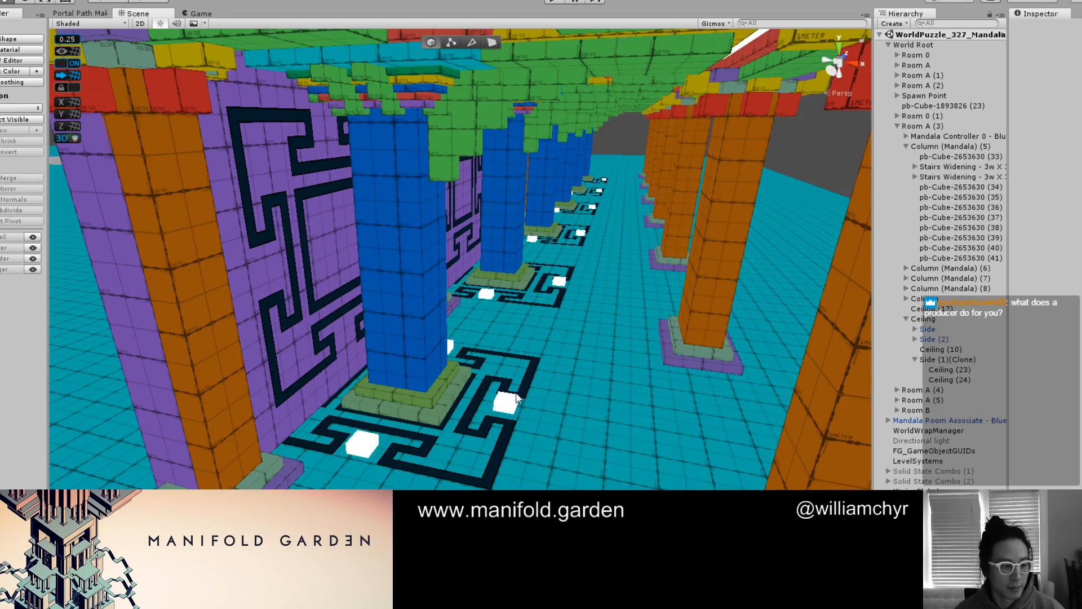
{"action": "scroll", "coordinate": [535, 399], "scroll_direction": "down", "scroll_amount": 2}
{"action": "left_click_drag", "start_coordinate": [535, 399], "coordinate": [453, 391], "text": "alt"}
Select the MiniWorld_Button parent of the white floor cube beside the first blue column, and collapse its children
{"action": "left_click", "coordinate": [367, 409]}
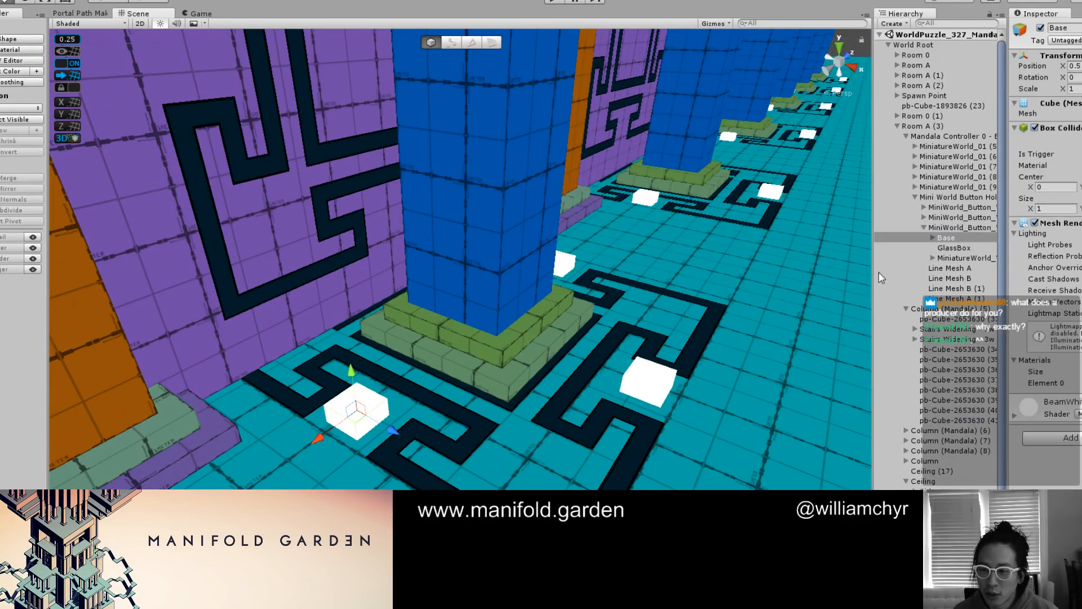
{"action": "left_click", "coordinate": [943, 228]}
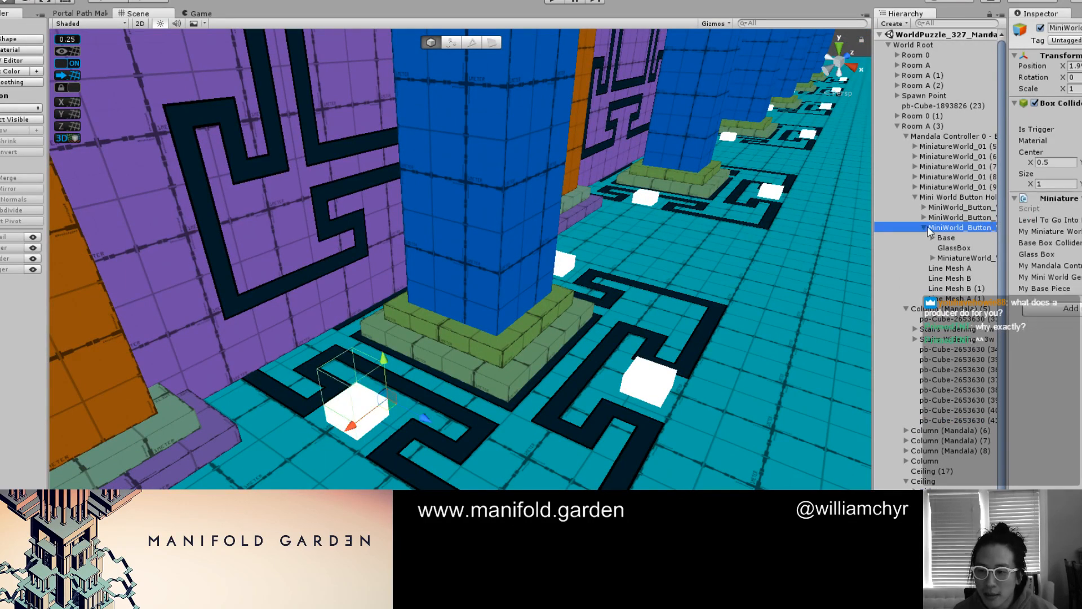
{"action": "left_click", "coordinate": [924, 227]}
{"action": "scroll", "coordinate": [657, 363], "scroll_direction": "down", "scroll_amount": 3}
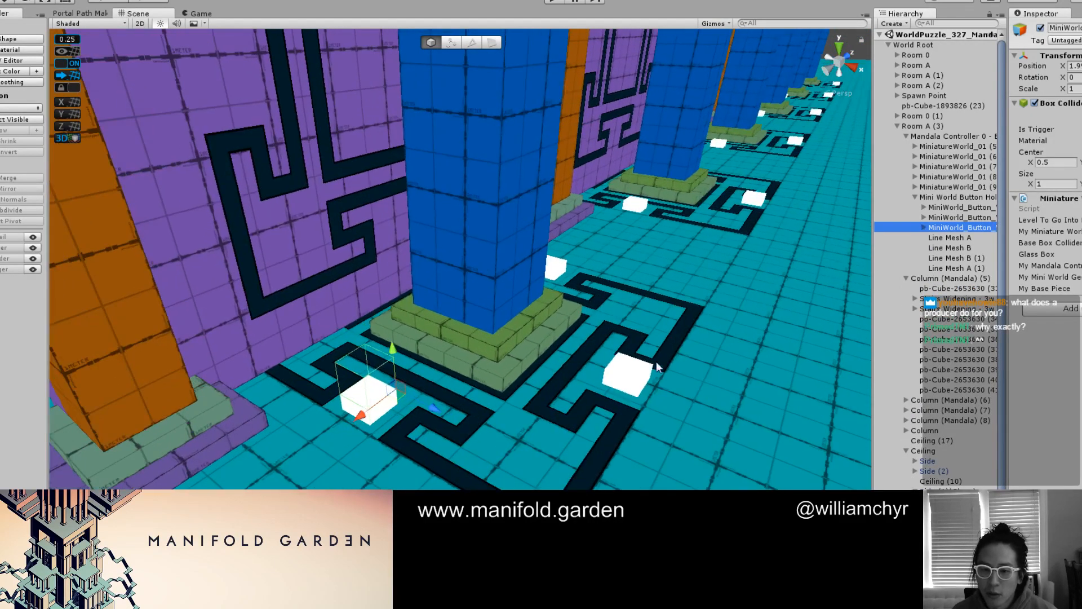
Select the two other MiniWorld_Button objects in turn to locate their cubes around the blue column
{"action": "left_click_drag", "start_coordinate": [657, 367], "coordinate": [566, 358], "text": "alt"}
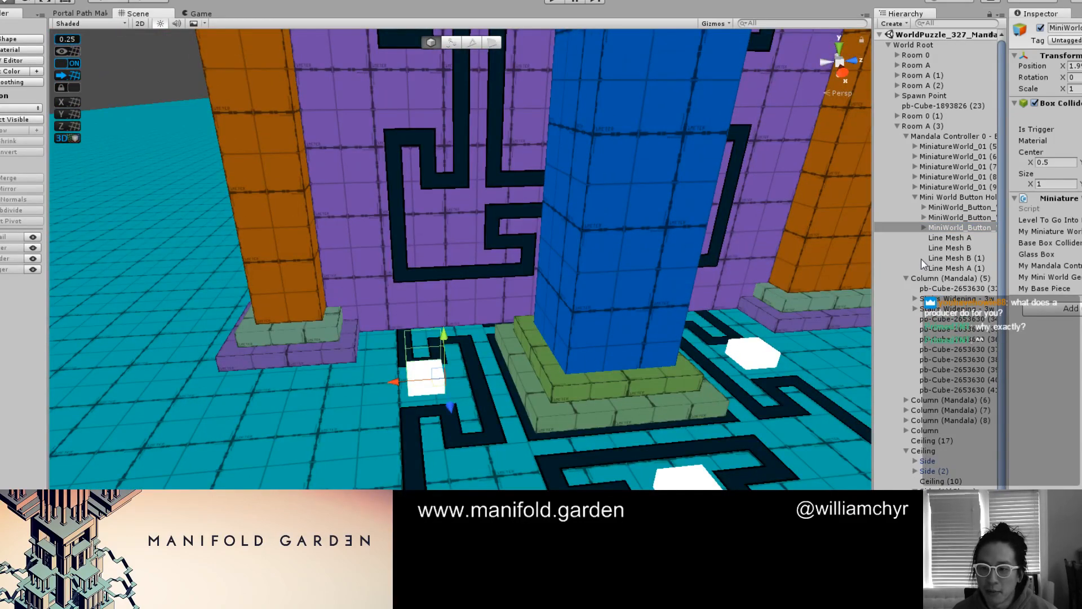
{"action": "left_click", "coordinate": [976, 217]}
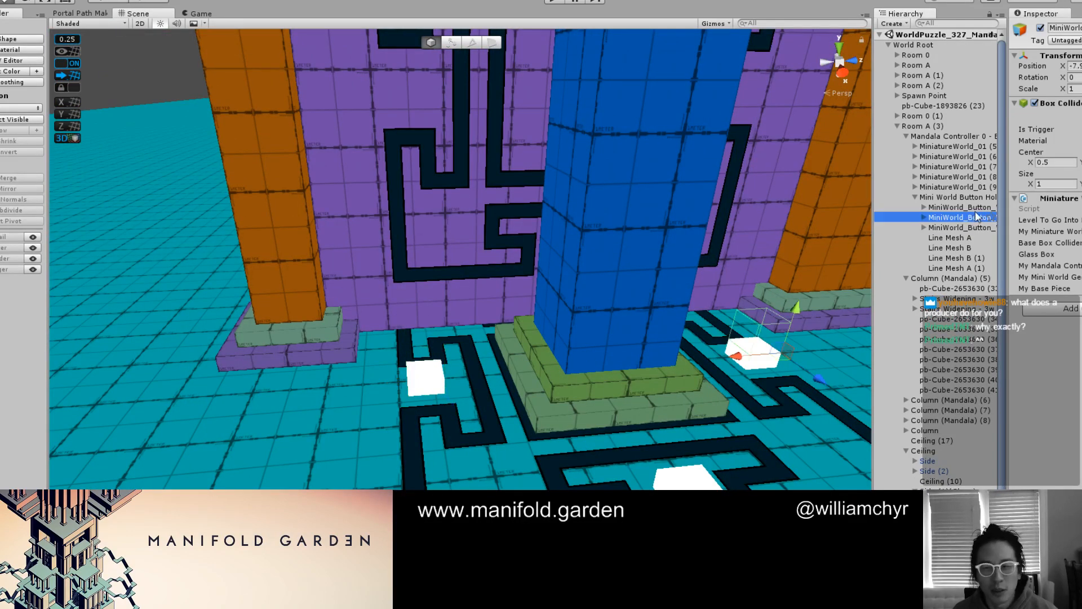
{"action": "left_click", "coordinate": [975, 207]}
{"action": "scroll", "coordinate": [777, 317], "scroll_direction": "down", "scroll_amount": 4}
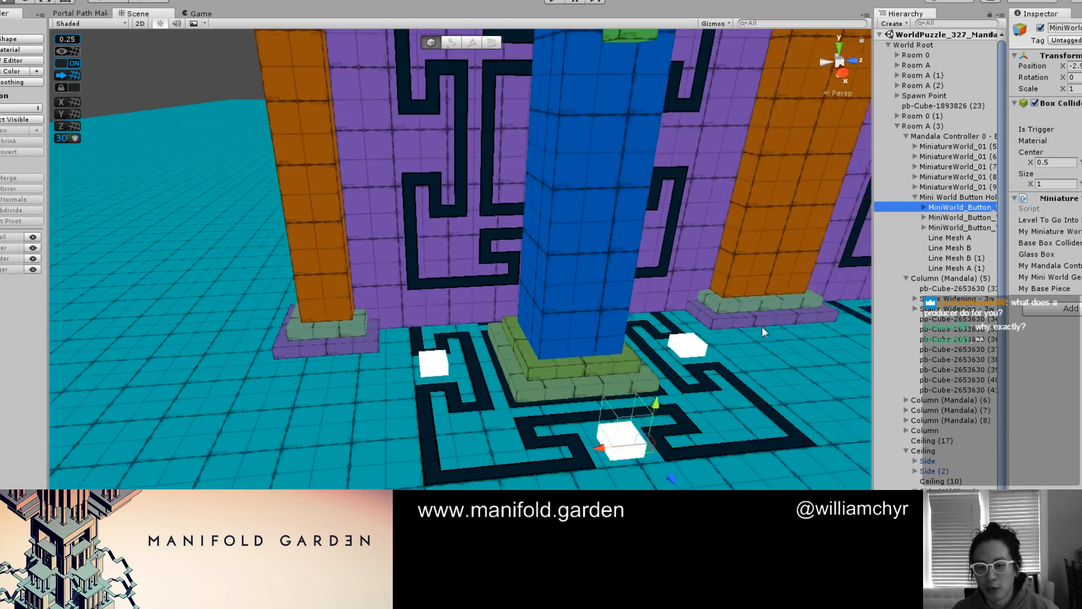
{"action": "scroll", "coordinate": [750, 338], "scroll_direction": "down", "scroll_amount": 2}
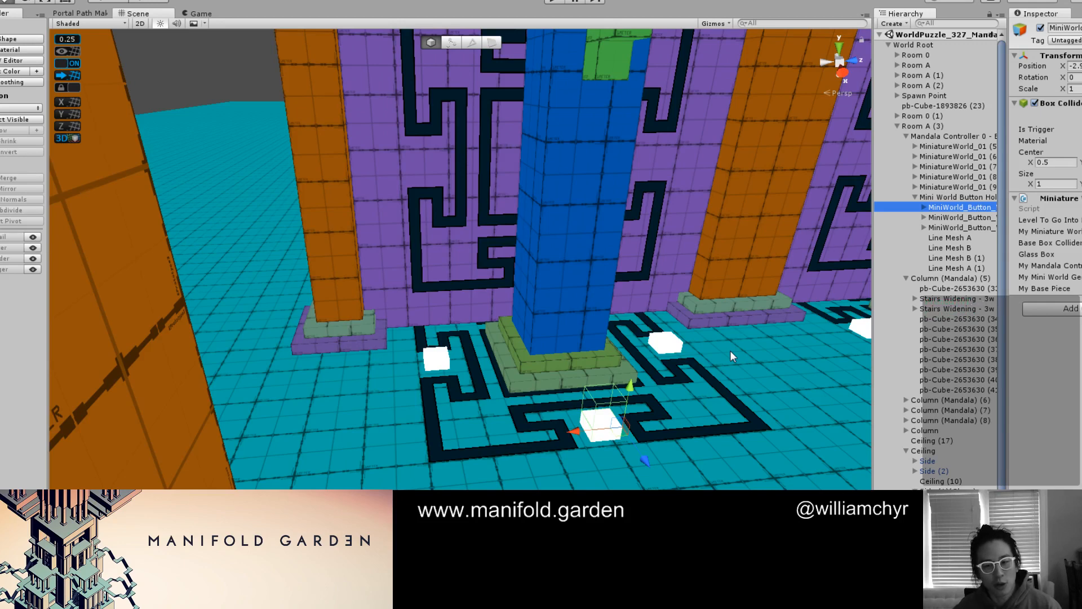
Compare the end bay's ceiling and wall mandala in game shading and coloured grid view, and clear the selection
{"action": "right_click_drag", "start_coordinate": [730, 351], "coordinate": [539, 310]}
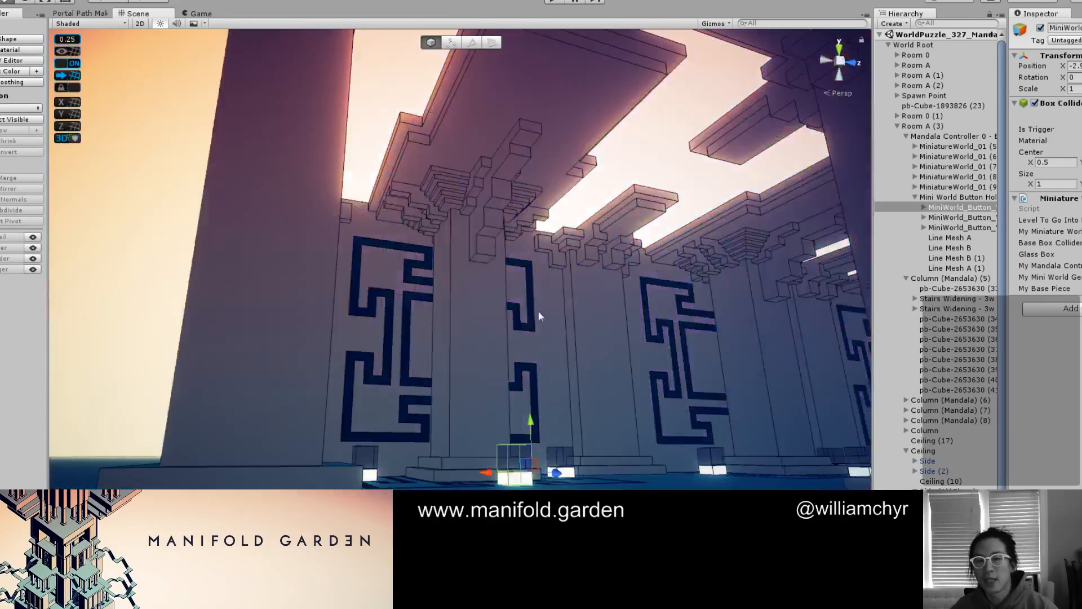
{"action": "scroll", "coordinate": [539, 310], "scroll_direction": "down", "scroll_amount": 3}
{"action": "middle_click_drag", "start_coordinate": [539, 310], "coordinate": [485, 330]}
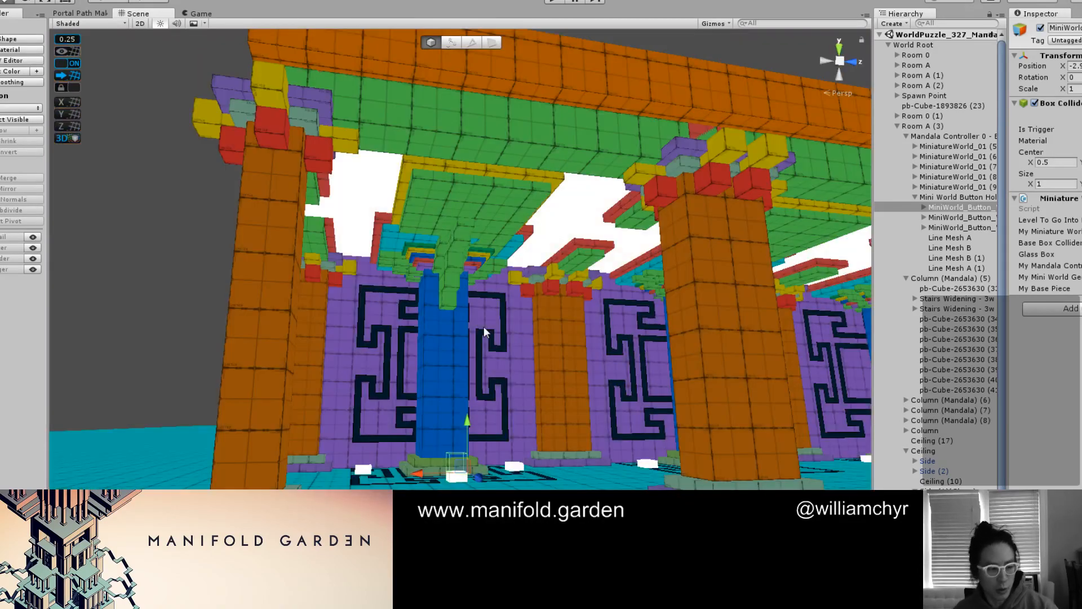
{"action": "scroll", "coordinate": [482, 321], "scroll_direction": "up", "scroll_amount": 3}
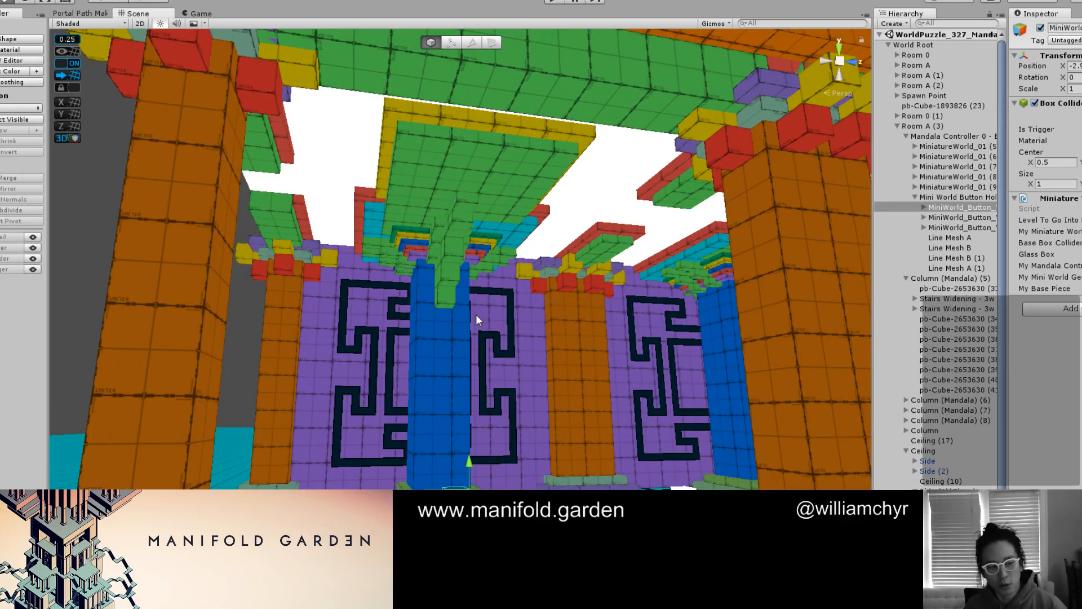
{"action": "scroll", "coordinate": [475, 315], "scroll_direction": "down", "scroll_amount": 4}
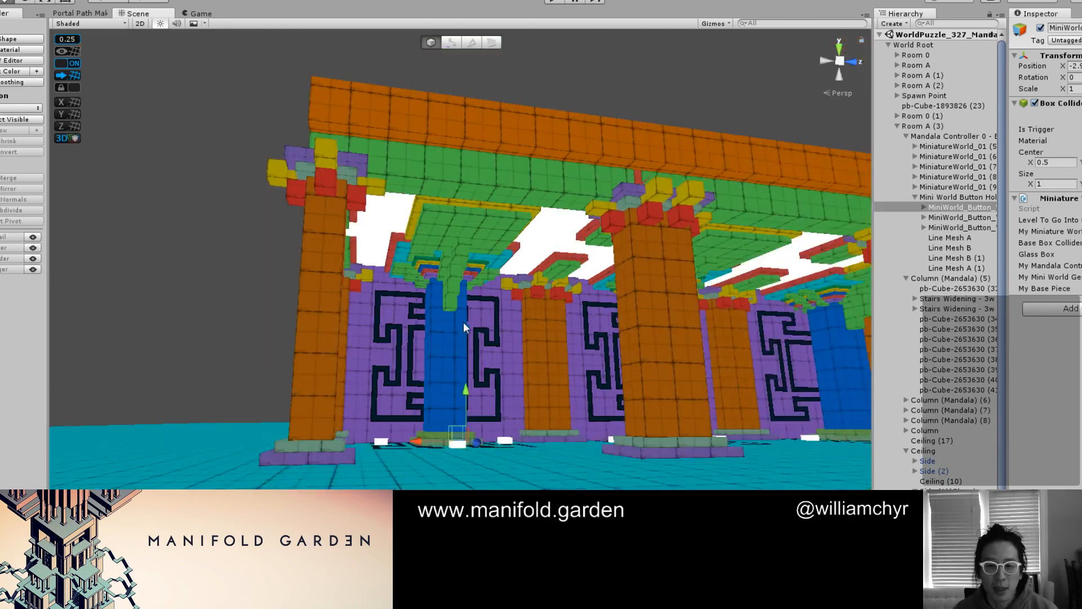
{"action": "scroll", "coordinate": [462, 332], "scroll_direction": "up", "scroll_amount": 4}
{"action": "key", "text": "ctrl+e"}
{"action": "left_click_drag", "start_coordinate": [462, 348], "coordinate": [433, 363], "text": "alt"}
{"action": "left_click", "coordinate": [491, 418]}
{"action": "left_click_drag", "start_coordinate": [491, 418], "coordinate": [501, 499], "text": "alt"}
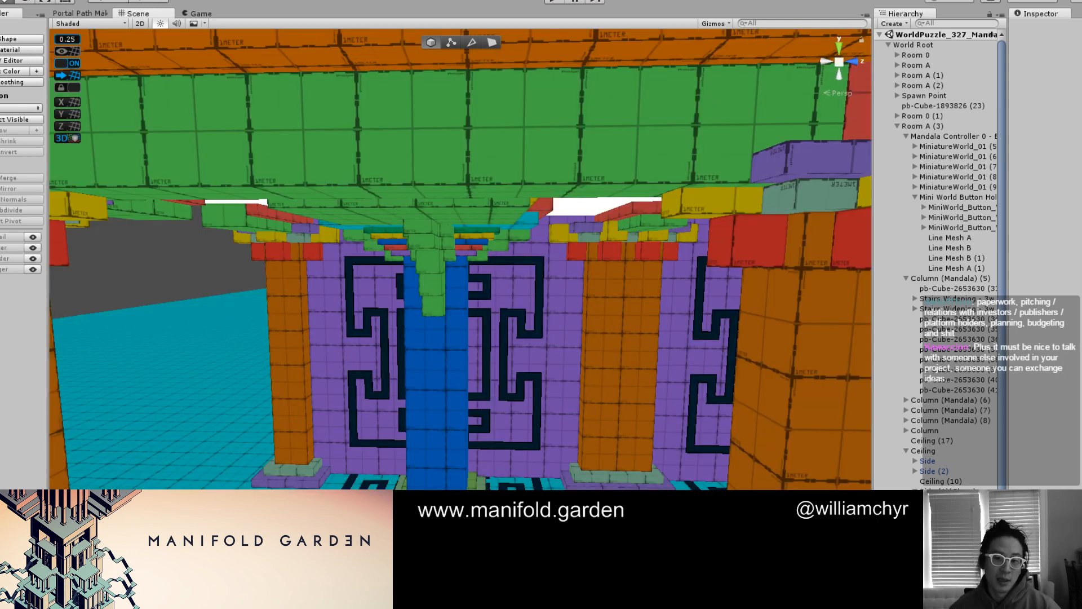
Examine how the end bay's ceiling panels meet the blue column, from below and from the front
{"action": "scroll", "coordinate": [460, 259], "scroll_direction": "down", "scroll_amount": 2}
{"action": "scroll", "coordinate": [460, 260], "scroll_direction": "up", "scroll_amount": 4}
{"action": "mouse_move", "coordinate": [474, 482]}
{"action": "left_mouse_down", "text": "alt"}
{"action": "mouse_move", "coordinate": [618, 480]}
{"action": "mouse_move", "coordinate": [473, 319]}
{"action": "mouse_move", "coordinate": [422, 309]}
{"action": "left_mouse_up", "text": "alt"}
{"action": "scroll", "coordinate": [618, 481], "scroll_direction": "down", "scroll_amount": 4}
{"action": "scroll", "coordinate": [503, 321], "scroll_direction": "up", "scroll_amount": 4}
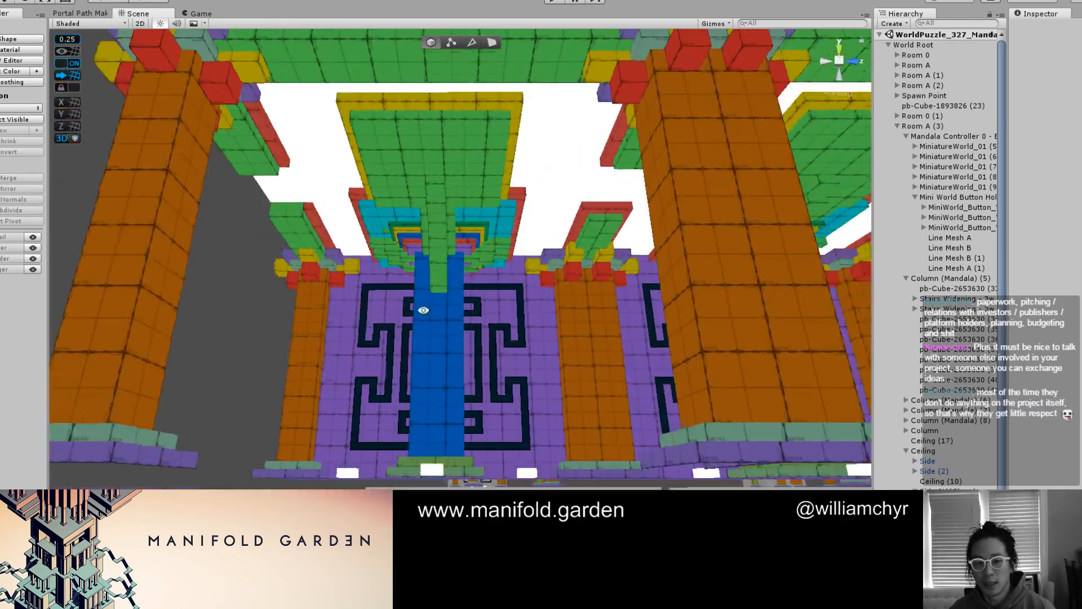
{"action": "middle_click_drag", "start_coordinate": [422, 309], "coordinate": [435, 352]}
{"action": "scroll", "coordinate": [432, 339], "scroll_direction": "down", "scroll_amount": 2}
{"action": "mouse_move", "coordinate": [432, 339]}
{"action": "left_mouse_down", "text": "alt"}
{"action": "mouse_move", "coordinate": [388, 311]}
{"action": "mouse_move", "coordinate": [393, 370]}
{"action": "left_mouse_up", "text": "alt"}
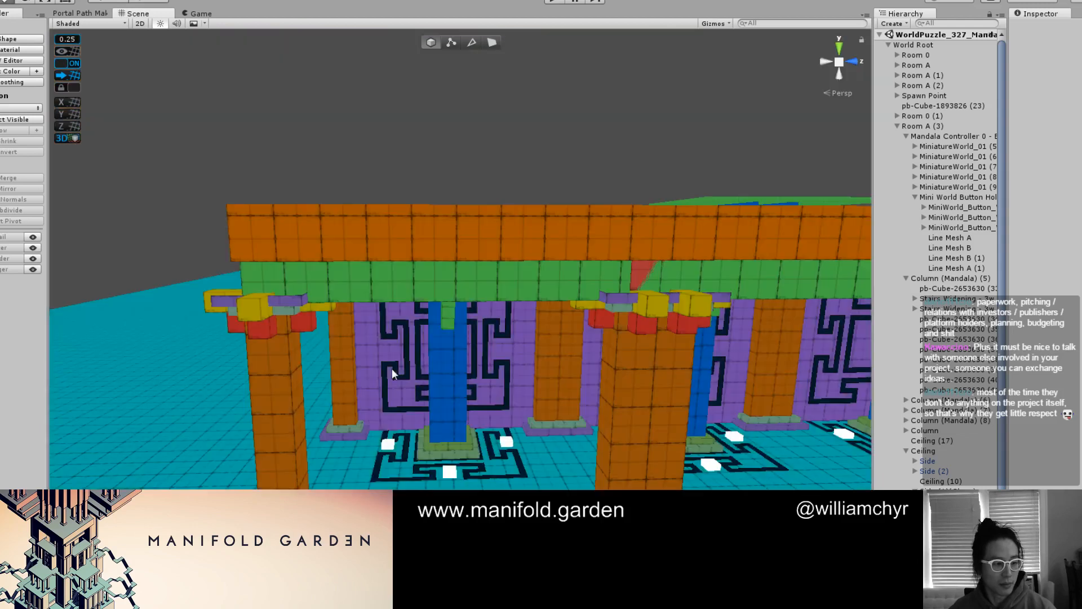
Collapse the Room A (3) parent group of the end bay and rename it as Room A
{"action": "scroll", "coordinate": [397, 338], "scroll_direction": "up", "scroll_amount": 3}
{"action": "left_click", "coordinate": [407, 225]}
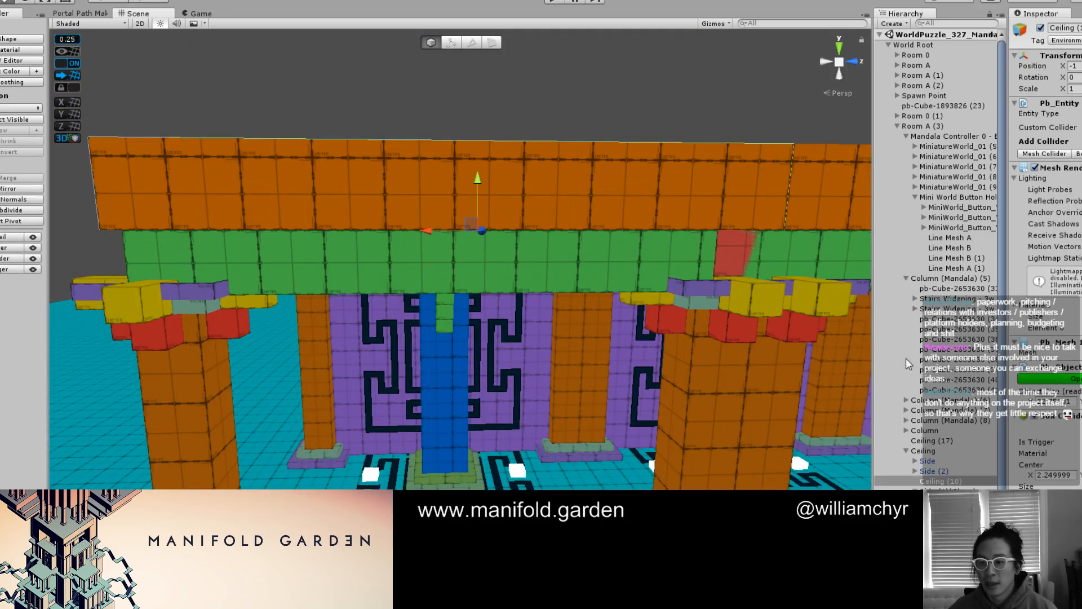
{"action": "left_click", "coordinate": [916, 450]}
{"action": "left_click", "coordinate": [912, 127]}
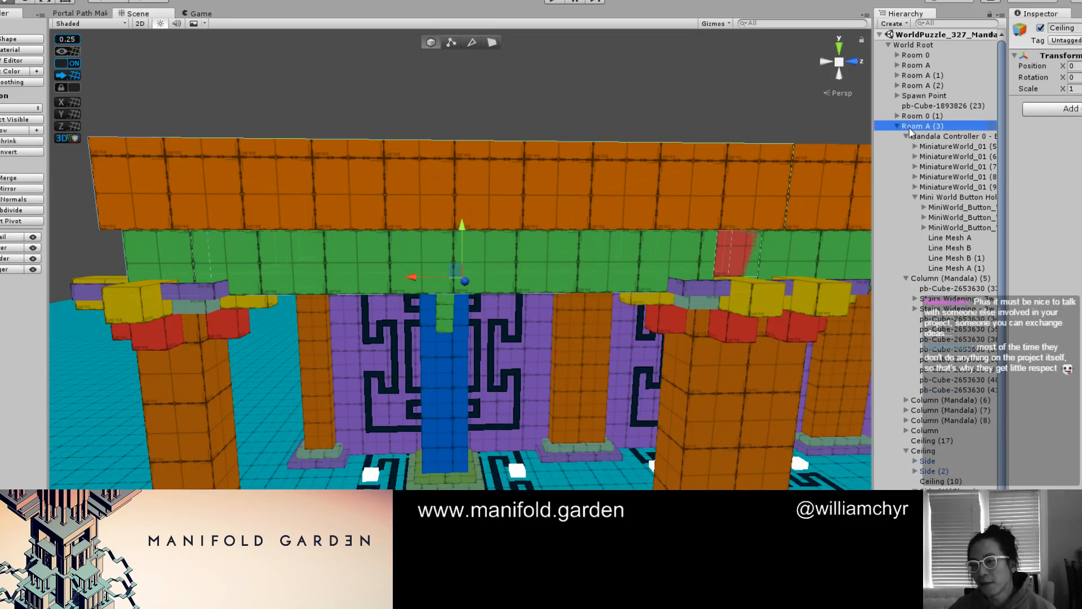
{"action": "left_click", "coordinate": [899, 126]}
{"action": "scroll", "coordinate": [712, 162], "scroll_direction": "down", "scroll_amount": 10}
{"action": "left_click_drag", "start_coordinate": [542, 250], "coordinate": [460, 200], "text": "alt"}
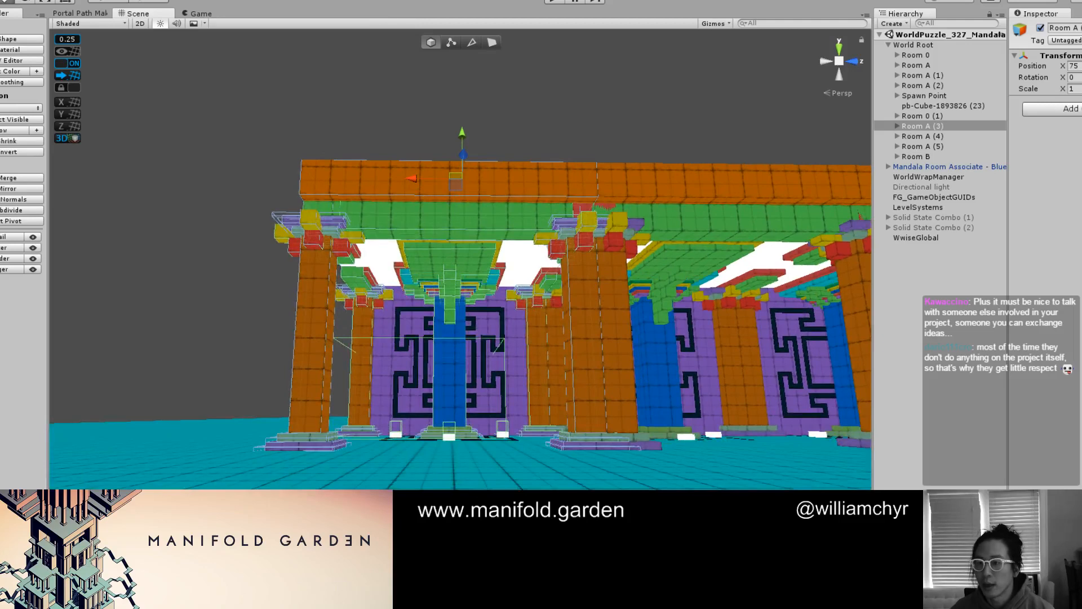
{"action": "left_click_drag", "start_coordinate": [1078, 28], "coordinate": [1081, 28]}
{"action": "key", "text": "BackSpace"}
{"action": "key", "text": "Return"}
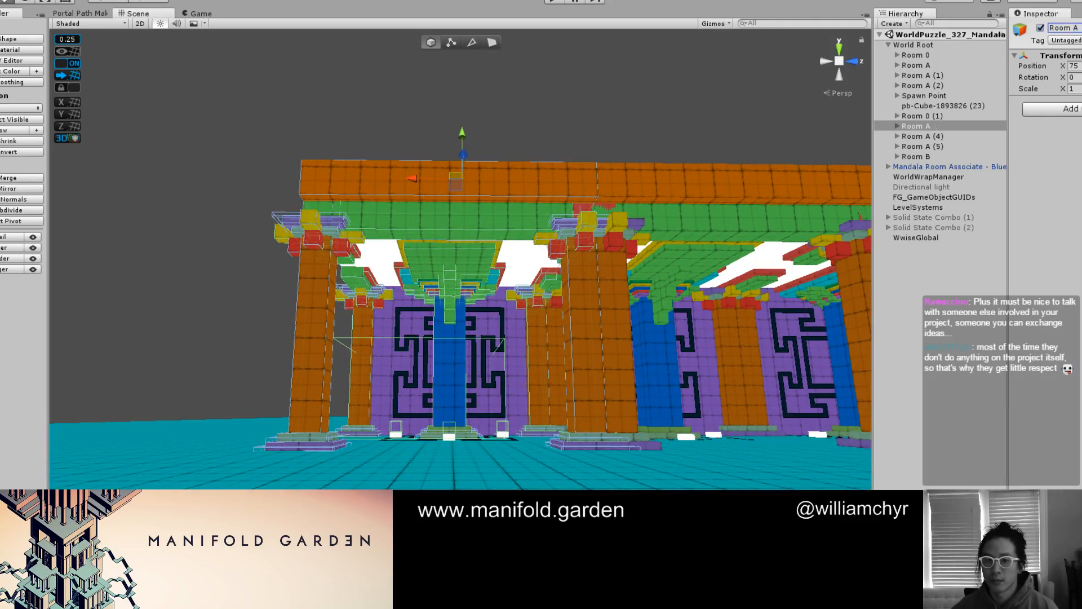
Examine the end bay from above and below, selecting its Room A group and the blue column
{"action": "scroll", "coordinate": [480, 167], "scroll_direction": "down", "scroll_amount": 8}
{"action": "left_click_drag", "start_coordinate": [486, 220], "coordinate": [517, 288], "text": "alt"}
{"action": "scroll", "coordinate": [517, 287], "scroll_direction": "up", "scroll_amount": 3}
{"action": "left_click", "coordinate": [485, 295]}
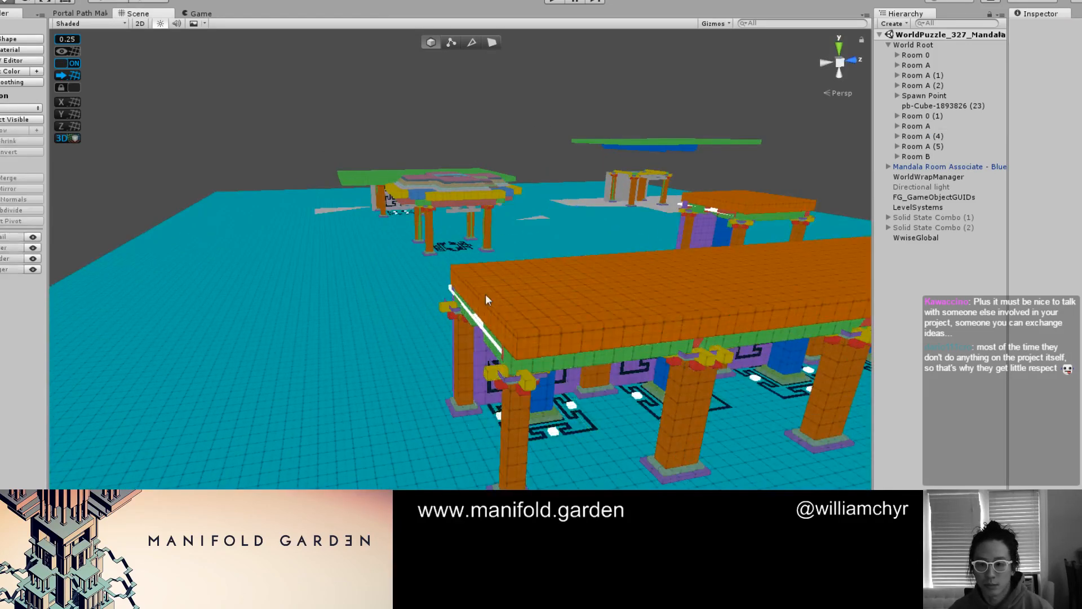
{"action": "left_click", "coordinate": [498, 307]}
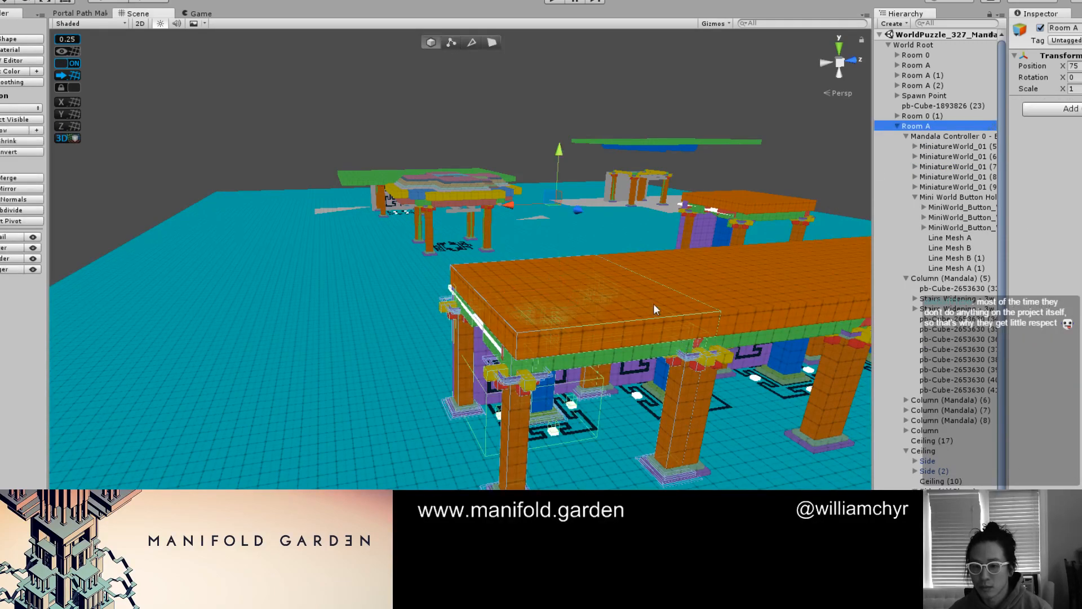
{"action": "left_click_drag", "start_coordinate": [652, 307], "coordinate": [589, 291], "text": "alt"}
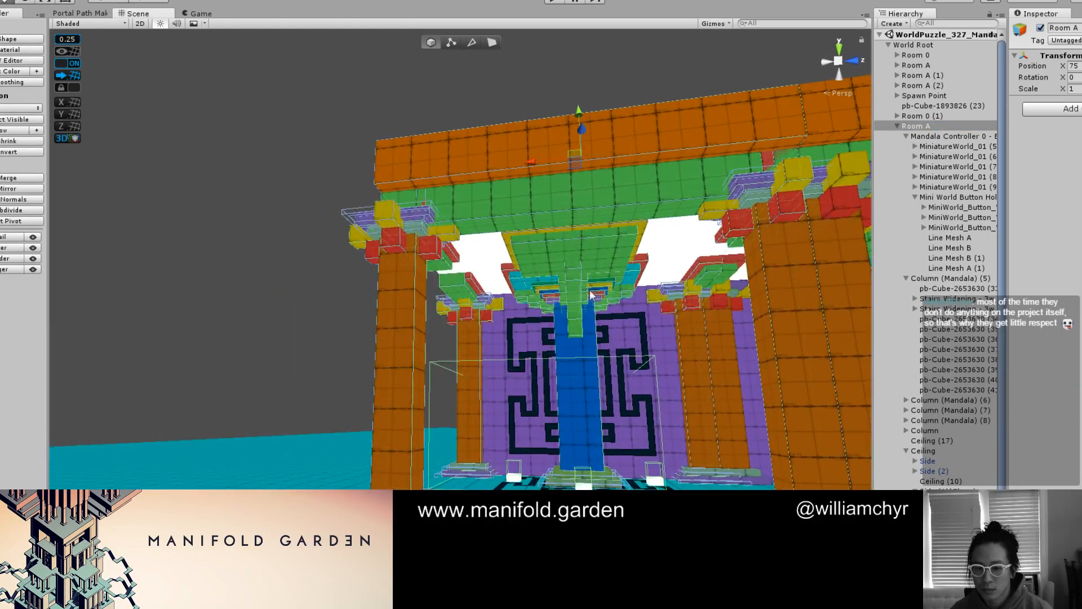
{"action": "middle_click_drag", "start_coordinate": [619, 336], "coordinate": [476, 337]}
{"action": "left_click_drag", "start_coordinate": [476, 338], "coordinate": [552, 321], "text": "alt"}
{"action": "scroll", "coordinate": [552, 313], "scroll_direction": "up", "scroll_amount": 3}
{"action": "left_click", "coordinate": [553, 316]}
{"action": "scroll", "coordinate": [553, 317], "scroll_direction": "up", "scroll_amount": 3}
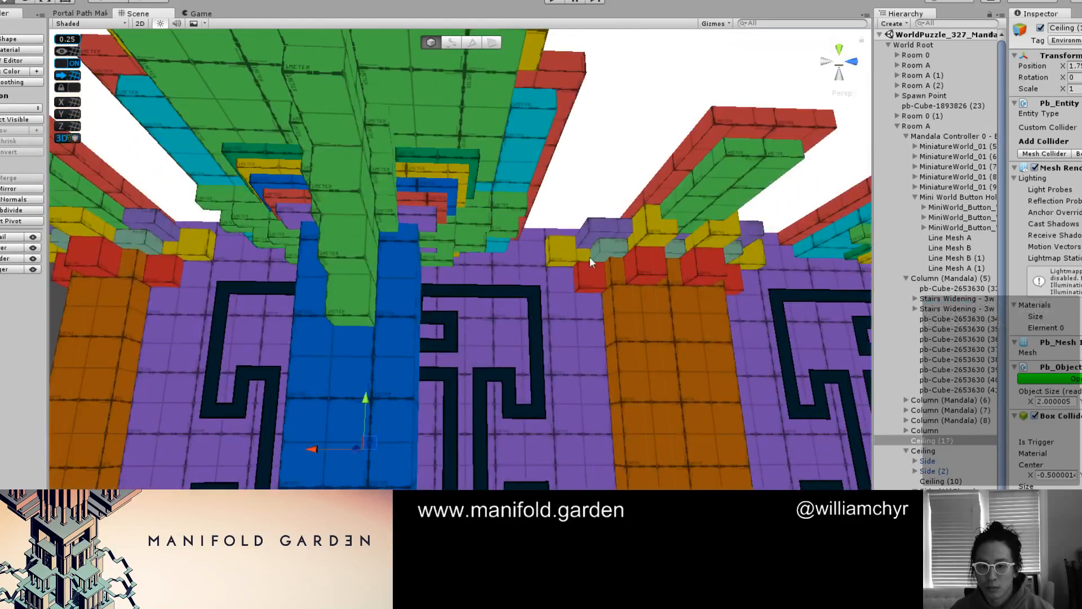
Locate the Step and Ghost Step objects in the capital of Column (Mandala) (8) beside the wall mandala
{"action": "left_click", "coordinate": [589, 236]}
{"action": "key", "text": "f"}
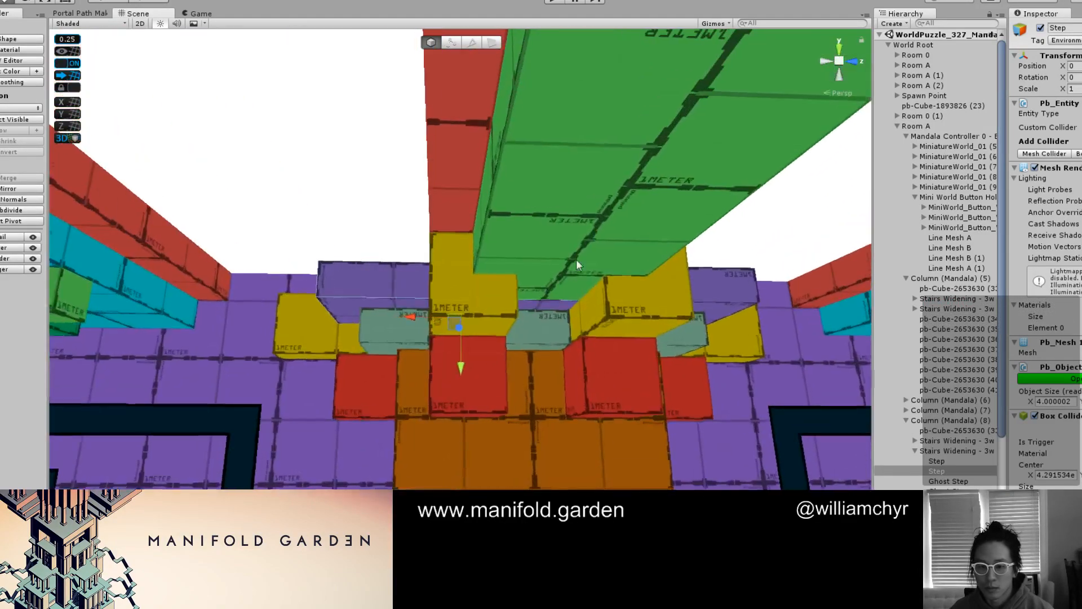
{"action": "mouse_move", "coordinate": [576, 259]}
{"action": "left_mouse_down", "text": "alt"}
{"action": "mouse_move", "coordinate": [562, 234]}
{"action": "mouse_move", "coordinate": [580, 253]}
{"action": "left_mouse_up", "text": "alt"}
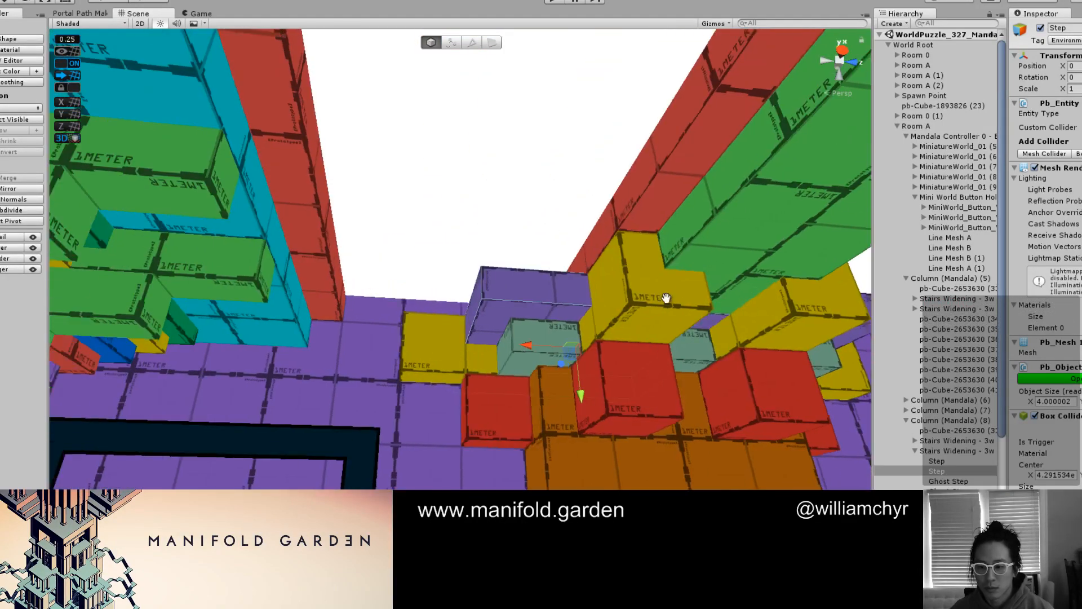
{"action": "left_click", "coordinate": [961, 463]}
{"action": "left_click", "coordinate": [961, 471]}
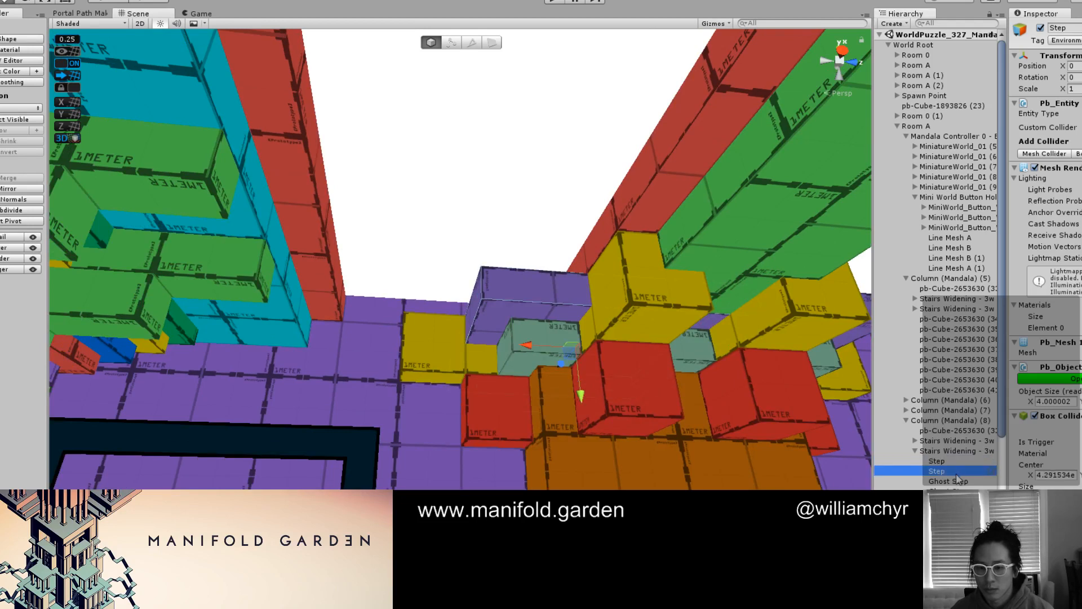
{"action": "left_click", "coordinate": [957, 481]}
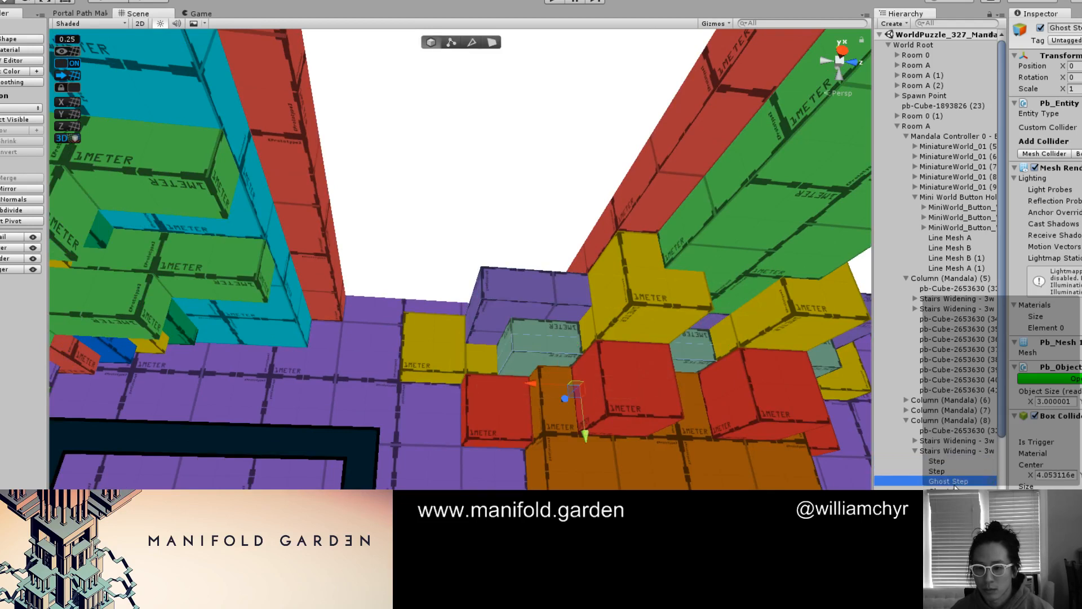
Duplicate the purple step of the column capital as the basis for another tier above it
{"action": "left_click", "coordinate": [540, 289]}
{"action": "left_click_drag", "start_coordinate": [540, 289], "coordinate": [570, 360], "text": "alt"}
{"action": "key", "text": "ctrl+d"}
Extend two adjacent outer faces of the duplicated step outward so it overhangs the purple step, with an X size of 4.5
{"action": "scroll", "coordinate": [512, 295], "scroll_direction": "up", "scroll_amount": 1}
{"action": "key", "text": "g"}
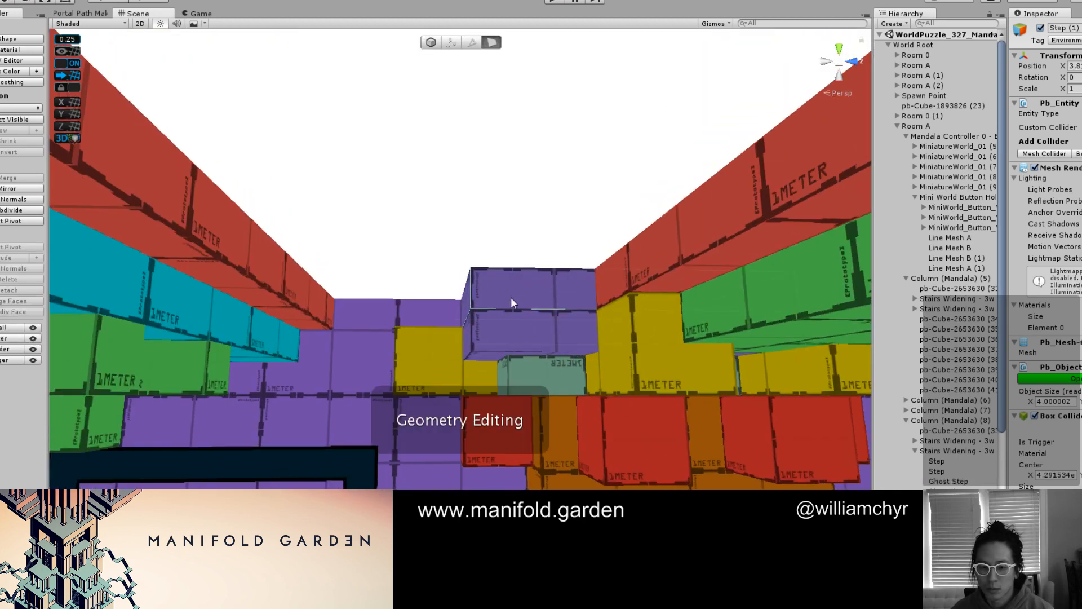
{"action": "left_click", "coordinate": [512, 296]}
{"action": "left_click_drag", "start_coordinate": [495, 387], "coordinate": [614, 258], "text": "alt"}
{"action": "left_click_drag", "start_coordinate": [675, 202], "coordinate": [684, 187]}
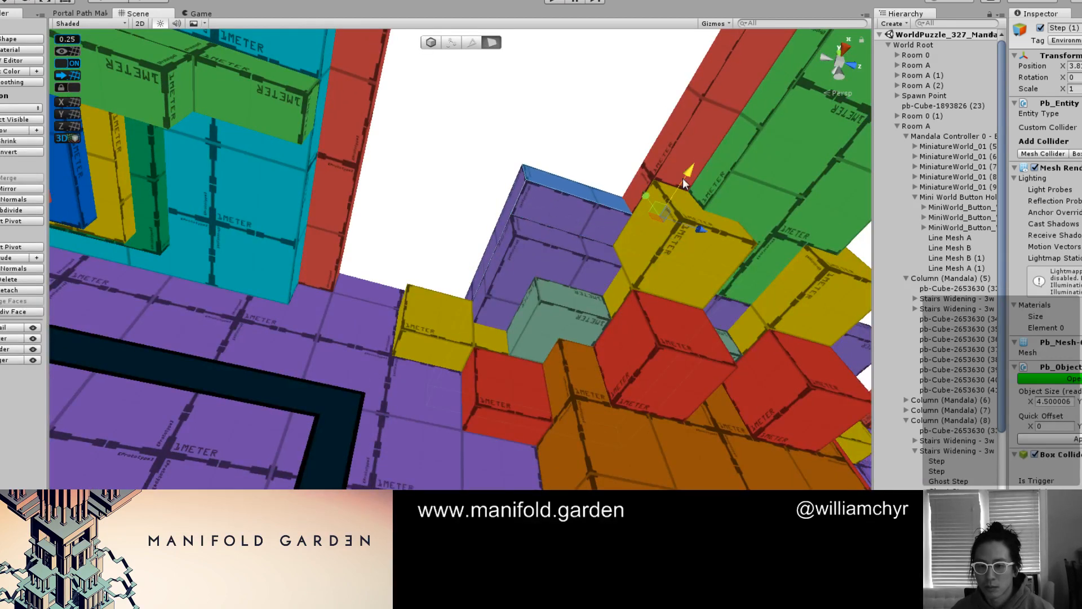
{"action": "left_click", "coordinate": [511, 194]}
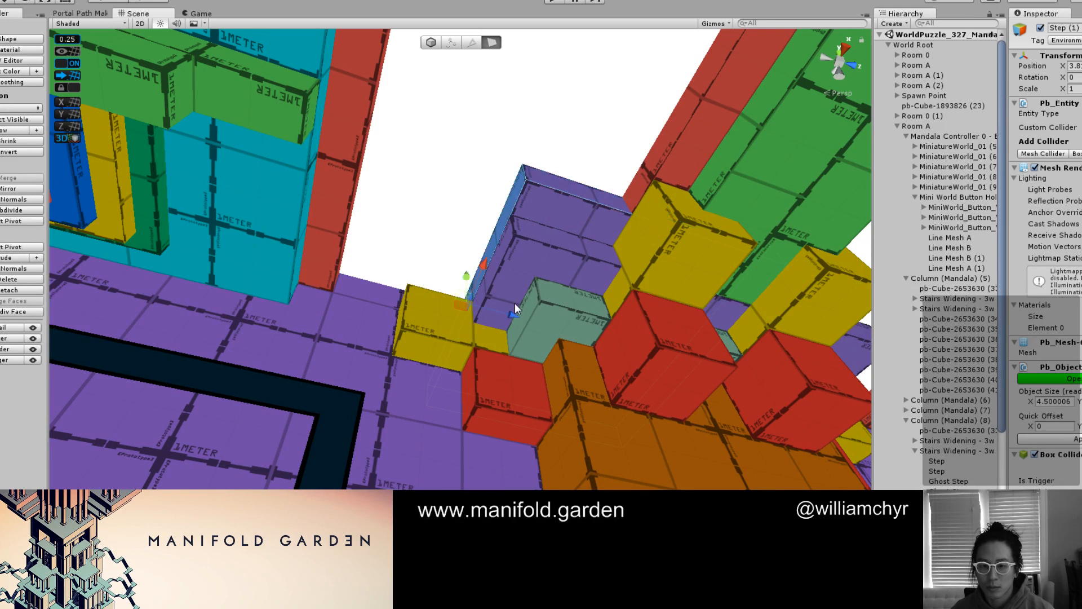
{"action": "left_click_drag", "start_coordinate": [516, 311], "coordinate": [486, 303]}
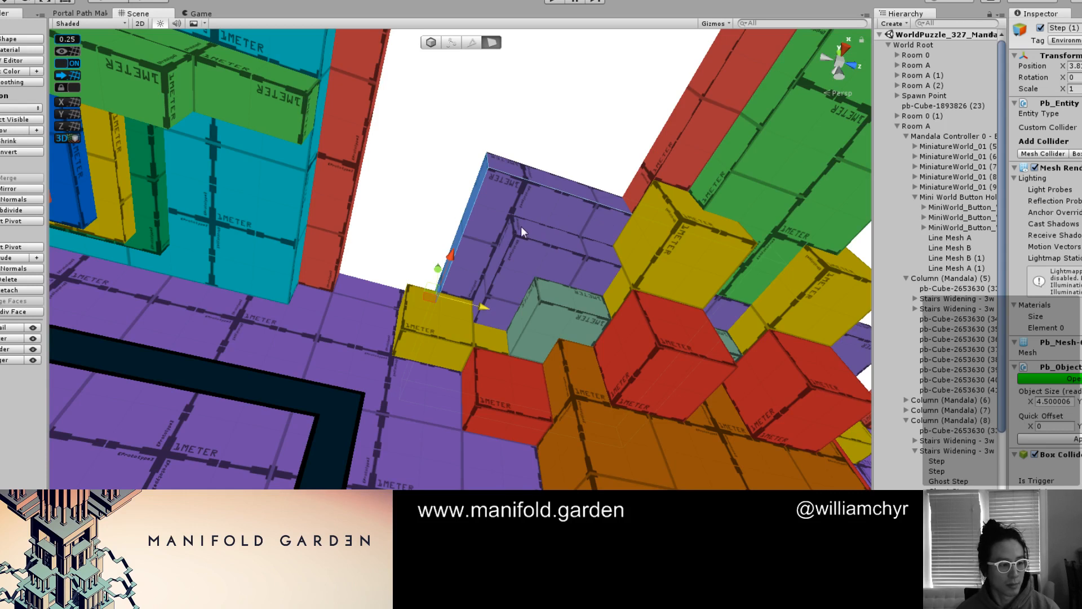
Try the vertex colour presets on the duplicated step, leave it cyan, and exit geometry editing with the purple step selected
{"action": "left_click", "coordinate": [514, 210]}
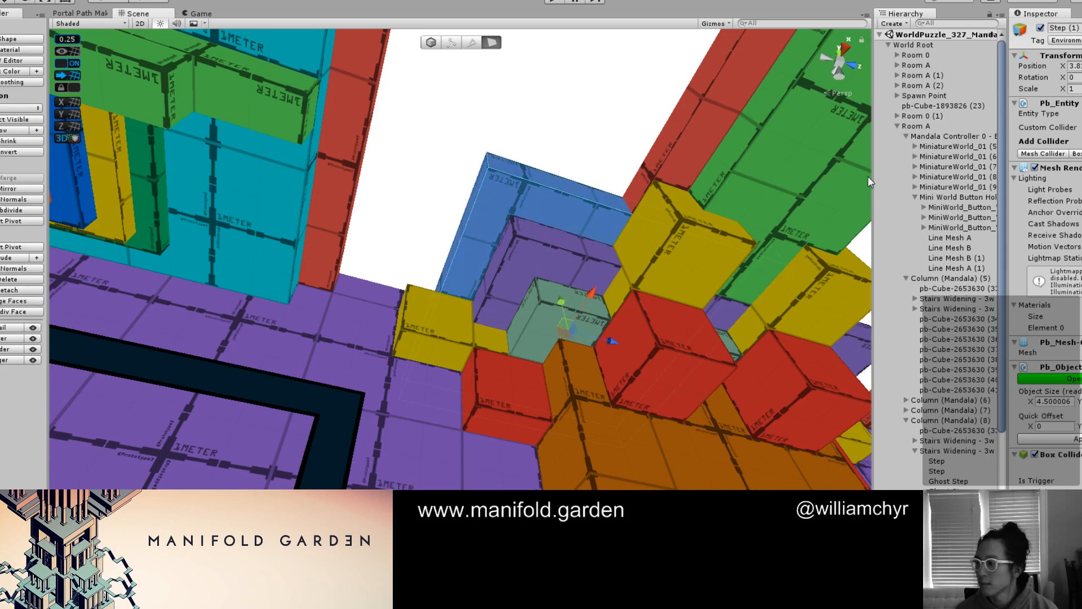
{"action": "key", "text": "alt+shift+1"}
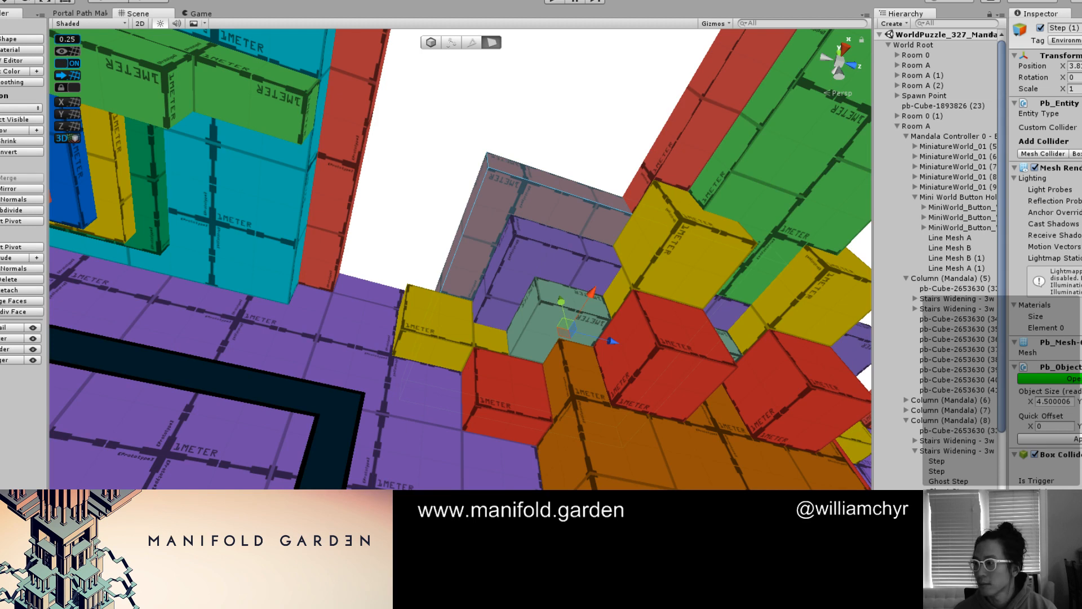
{"action": "key", "text": "alt+shift+2"}
{"action": "key", "text": "alt+shift+3"}
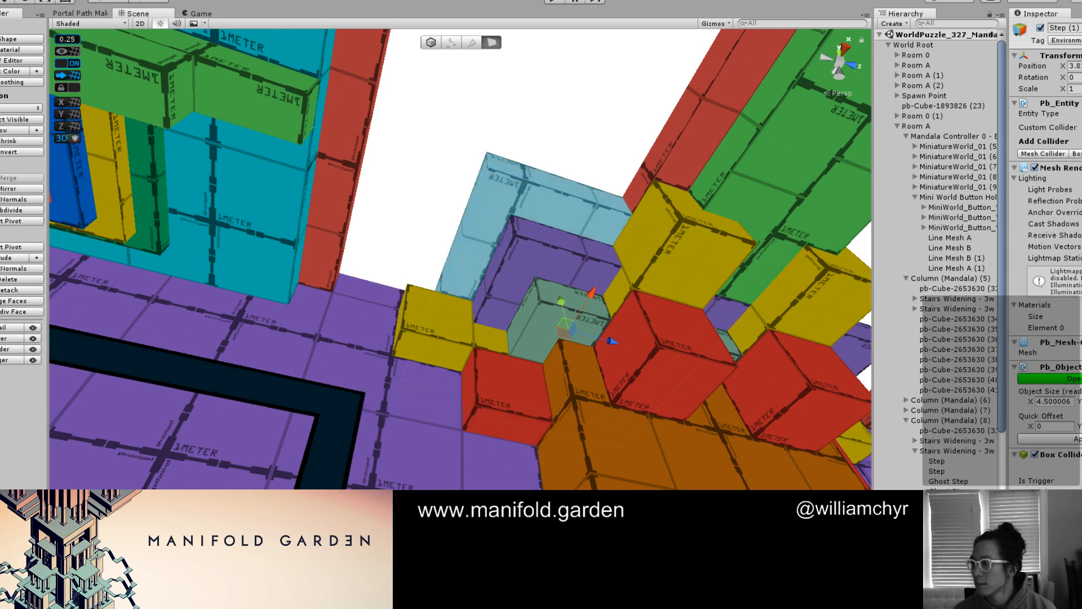
{"action": "key", "text": "alt+shift+4"}
{"action": "left_click", "coordinate": [478, 291]}
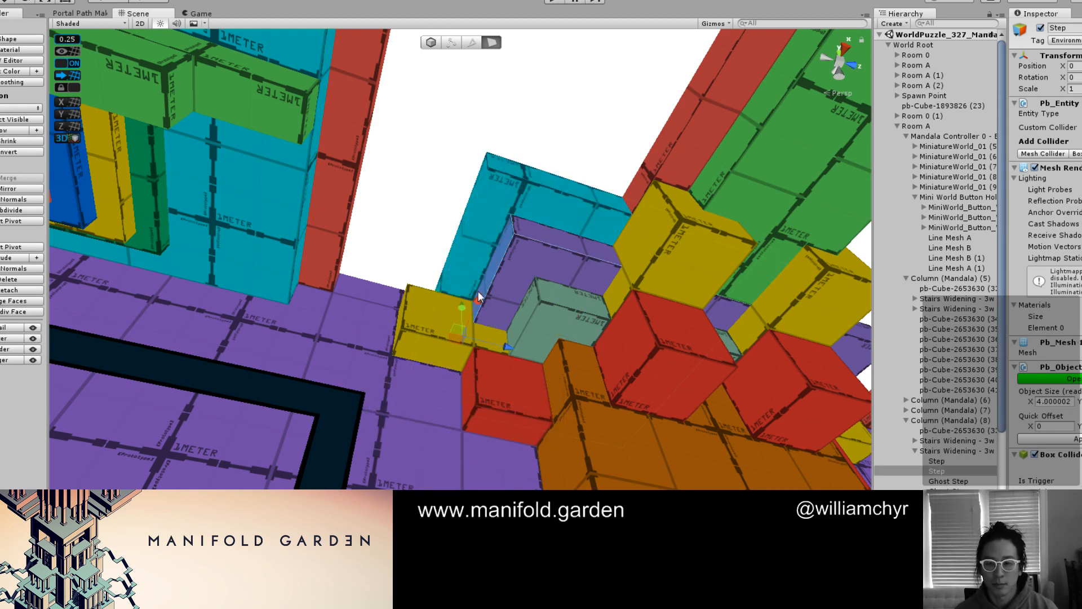
{"action": "key", "text": "g"}
Select the ghost steps that belong to the upper steps of the column capital
{"action": "scroll", "coordinate": [477, 283], "scroll_direction": "down", "scroll_amount": 10}
{"action": "middle_click_drag", "start_coordinate": [477, 283], "coordinate": [399, 358]}
{"action": "middle_click_drag", "start_coordinate": [552, 361], "coordinate": [303, 363]}
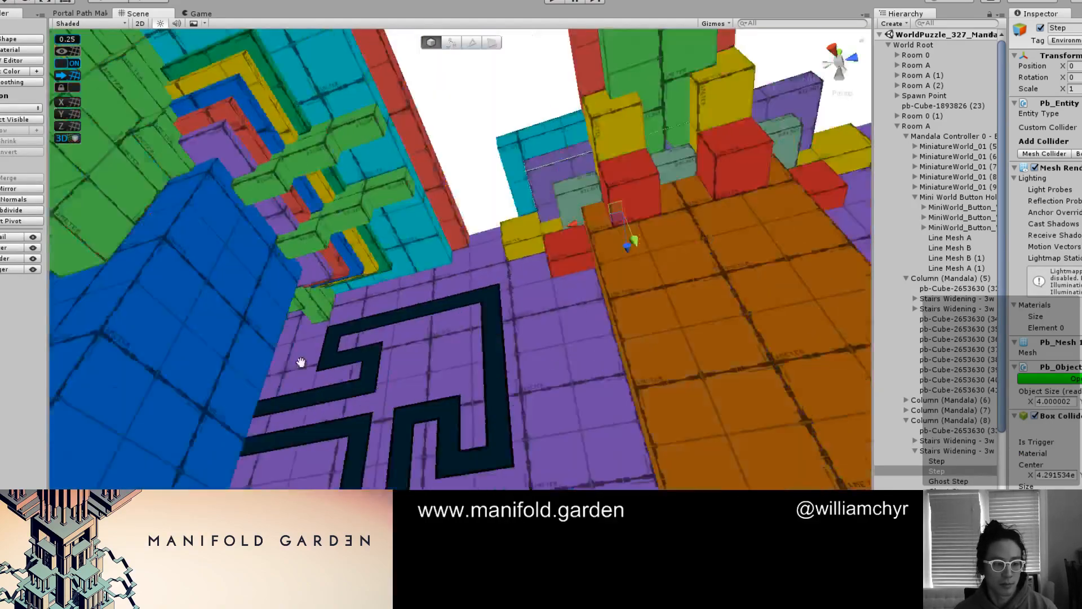
{"action": "scroll", "coordinate": [563, 361], "scroll_direction": "up", "scroll_amount": 3}
{"action": "middle_click_drag", "start_coordinate": [592, 366], "coordinate": [453, 420]}
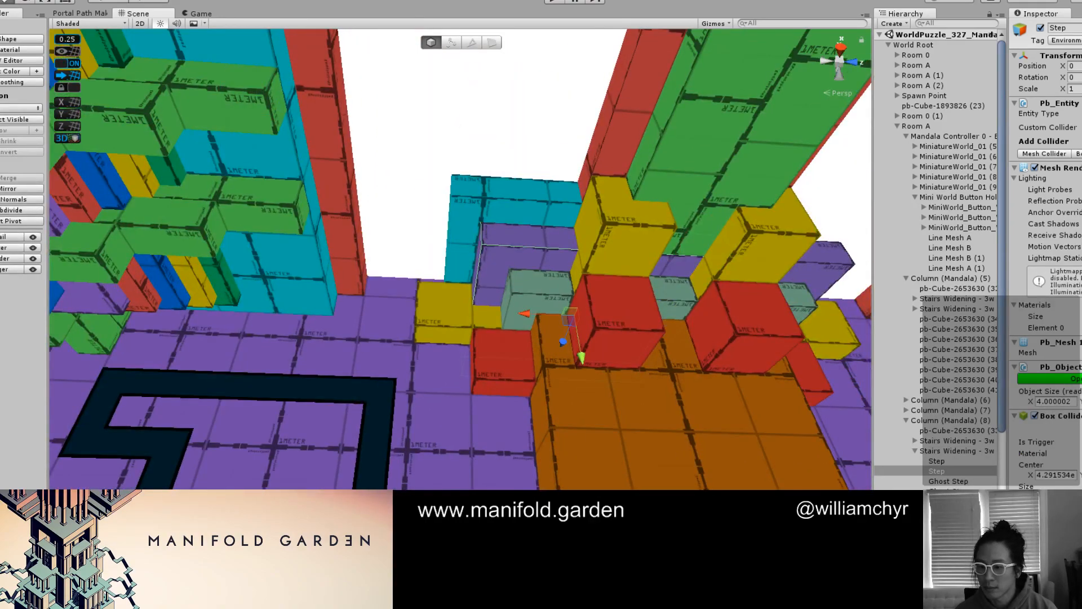
{"action": "left_click", "coordinate": [950, 502]}
{"action": "left_click", "coordinate": [950, 508], "text": "shift"}
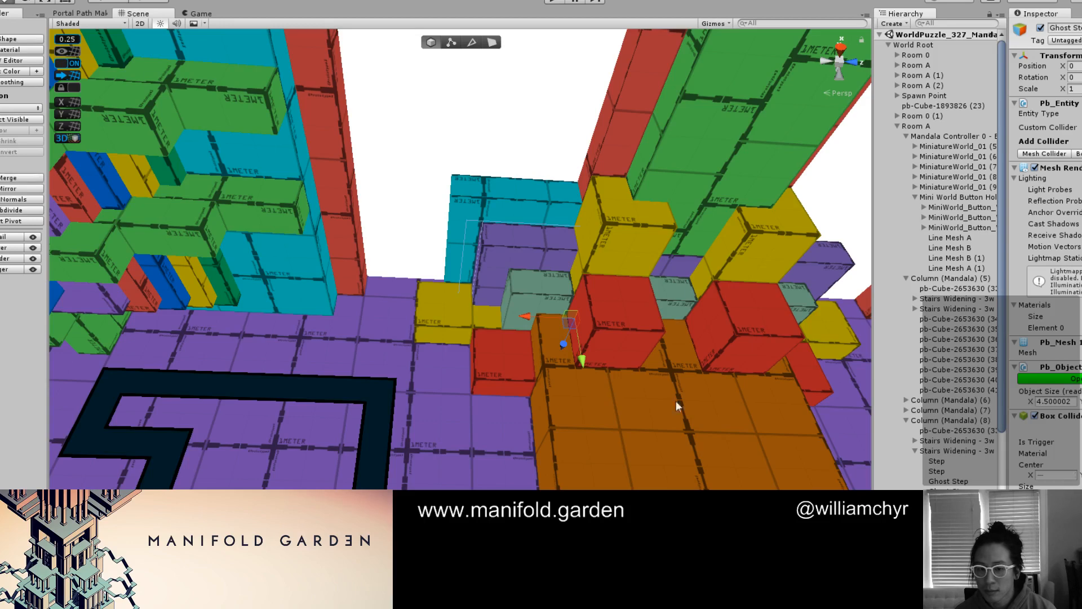
Examine how the selected ghost steps line up with the cyan and purple steps in perspective and orthographic views
{"action": "left_click_drag", "start_coordinate": [665, 366], "coordinate": [660, 404], "text": "alt"}
{"action": "right_click_drag", "start_coordinate": [660, 404], "coordinate": [778, 428], "text": "alt"}
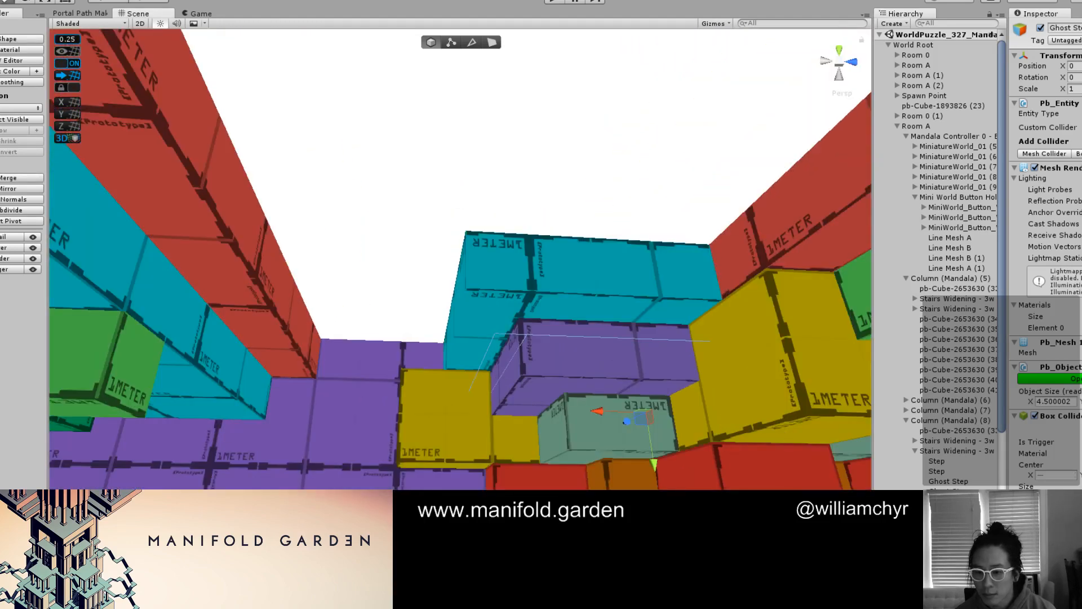
{"action": "left_click_drag", "start_coordinate": [786, 414], "coordinate": [751, 441], "text": "alt"}
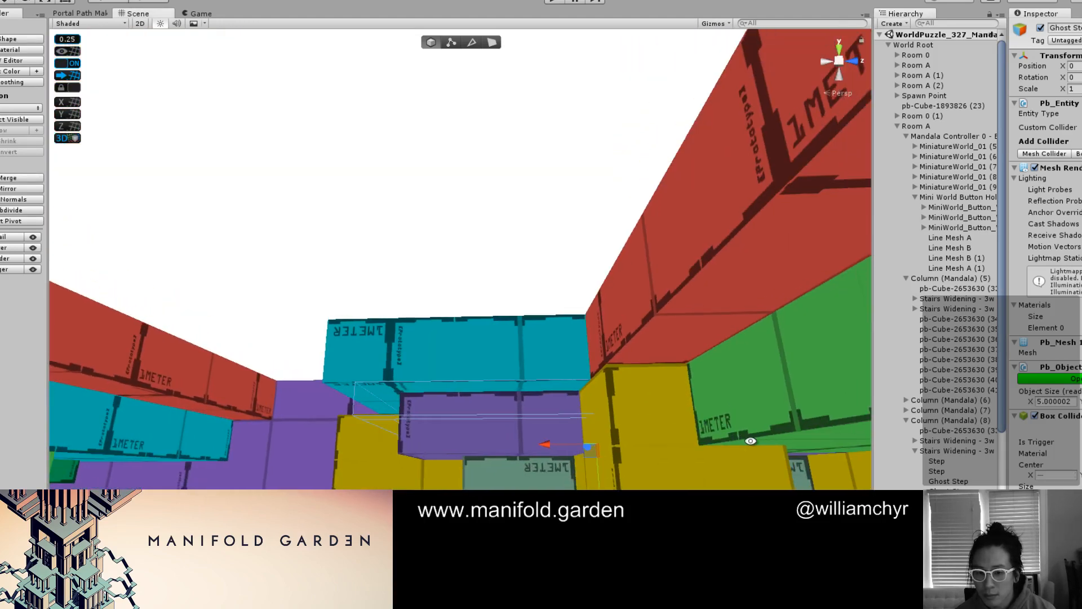
{"action": "left_click_drag", "start_coordinate": [564, 426], "coordinate": [568, 397], "text": "alt"}
{"action": "key", "text": "2"}
{"action": "middle_click_drag", "start_coordinate": [648, 452], "coordinate": [587, 413]}
{"action": "scroll", "coordinate": [745, 477], "scroll_direction": "up", "scroll_amount": 6}
{"action": "middle_click_drag", "start_coordinate": [739, 482], "coordinate": [407, 395]}
{"action": "scroll", "coordinate": [407, 394], "scroll_direction": "up", "scroll_amount": 2}
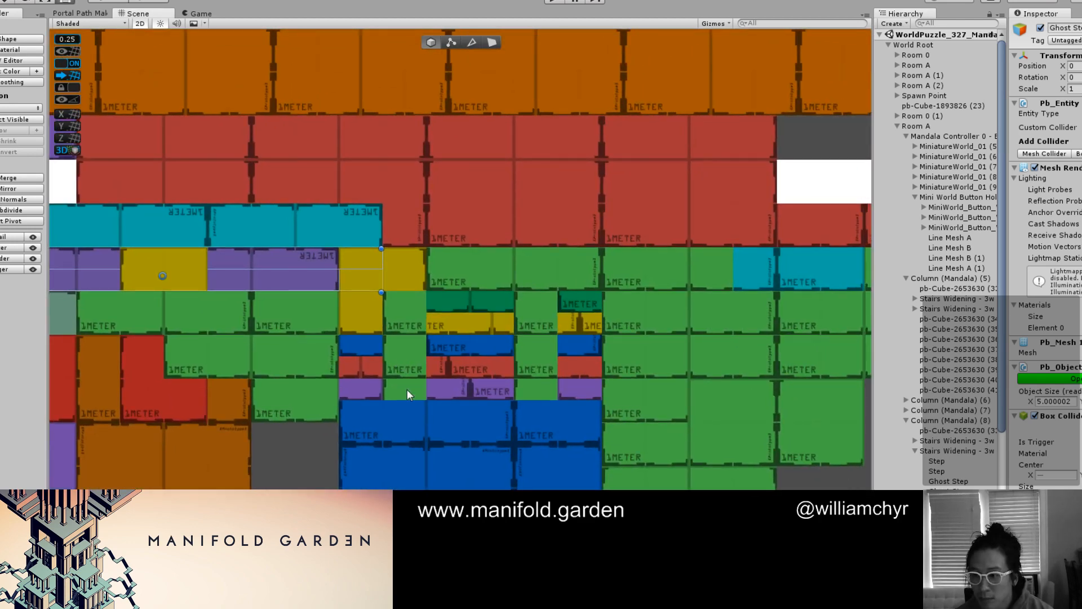
{"action": "key", "text": "2"}
{"action": "left_click_drag", "start_coordinate": [411, 389], "coordinate": [501, 319], "text": "alt"}
{"action": "scroll", "coordinate": [395, 369], "scroll_direction": "down", "scroll_amount": 5}
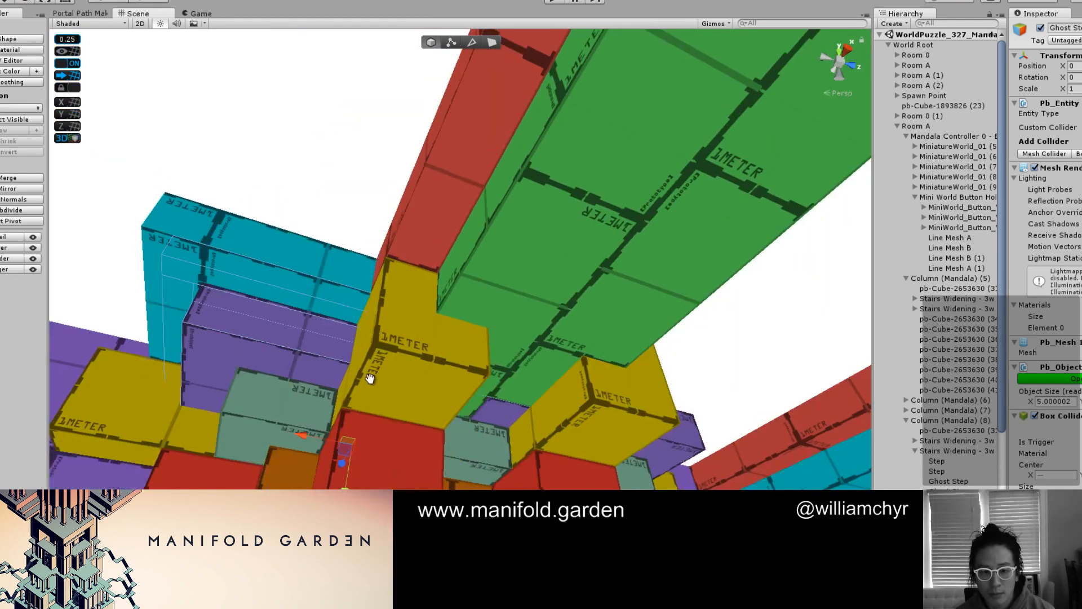
{"action": "left_click_drag", "start_coordinate": [370, 377], "coordinate": [532, 472], "text": "alt"}
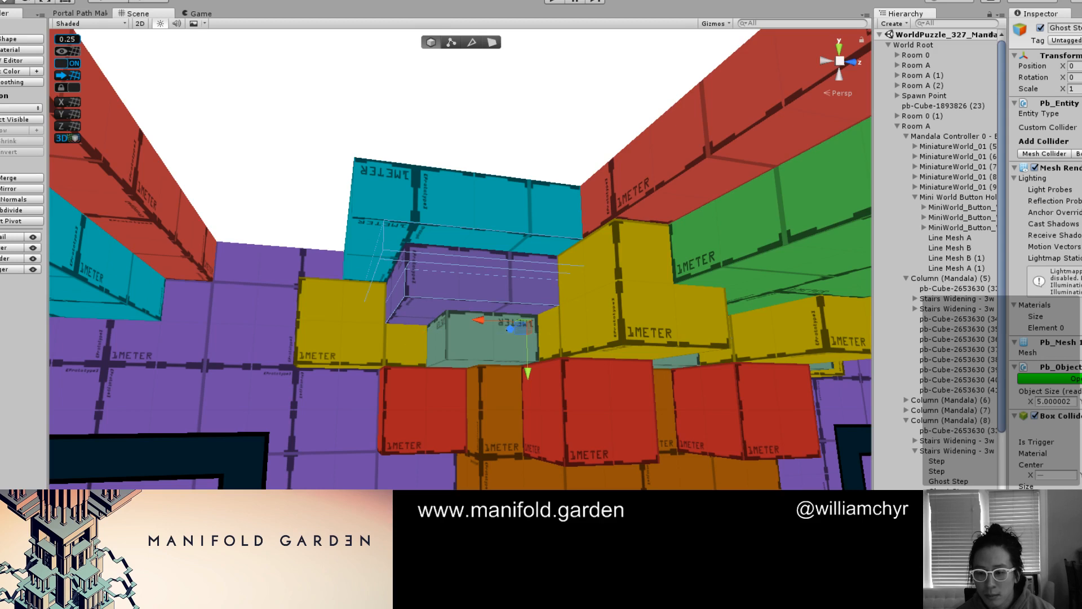
Duplicate the selected ghost steps, raise the copies to the cyan step, and shift them outward to X position 0.5
{"action": "scroll", "coordinate": [761, 471], "scroll_direction": "down", "scroll_amount": 3}
{"action": "scroll", "coordinate": [489, 396], "scroll_direction": "up", "scroll_amount": 4}
{"action": "left_click_drag", "start_coordinate": [490, 395], "coordinate": [349, 391], "text": "alt"}
{"action": "key", "text": "ctrl+d"}
{"action": "left_click_drag", "start_coordinate": [557, 358], "coordinate": [559, 331]}
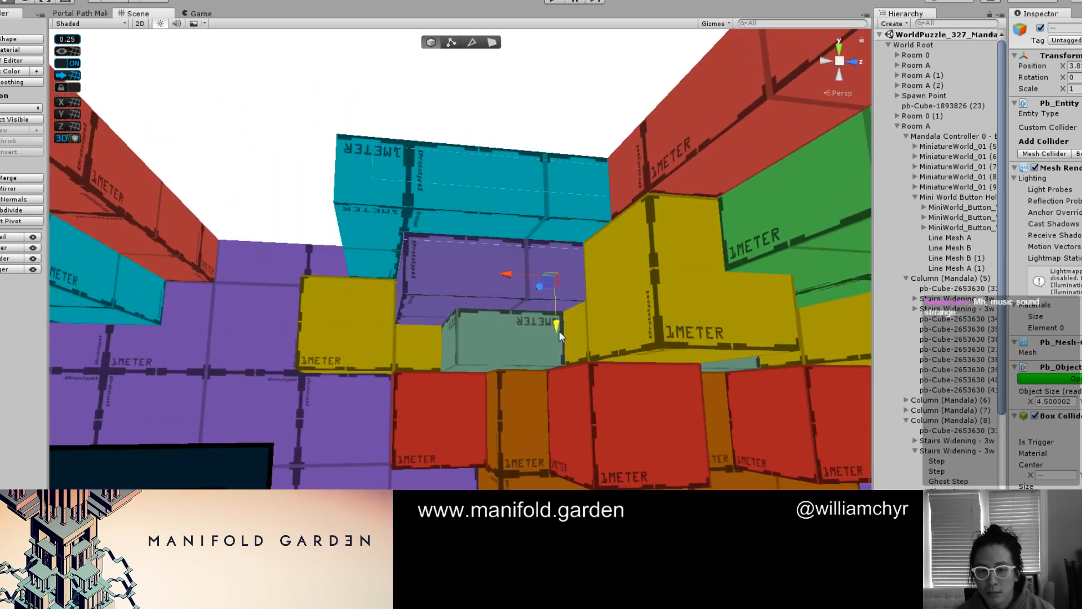
{"action": "left_click_drag", "start_coordinate": [514, 274], "coordinate": [617, 71]}
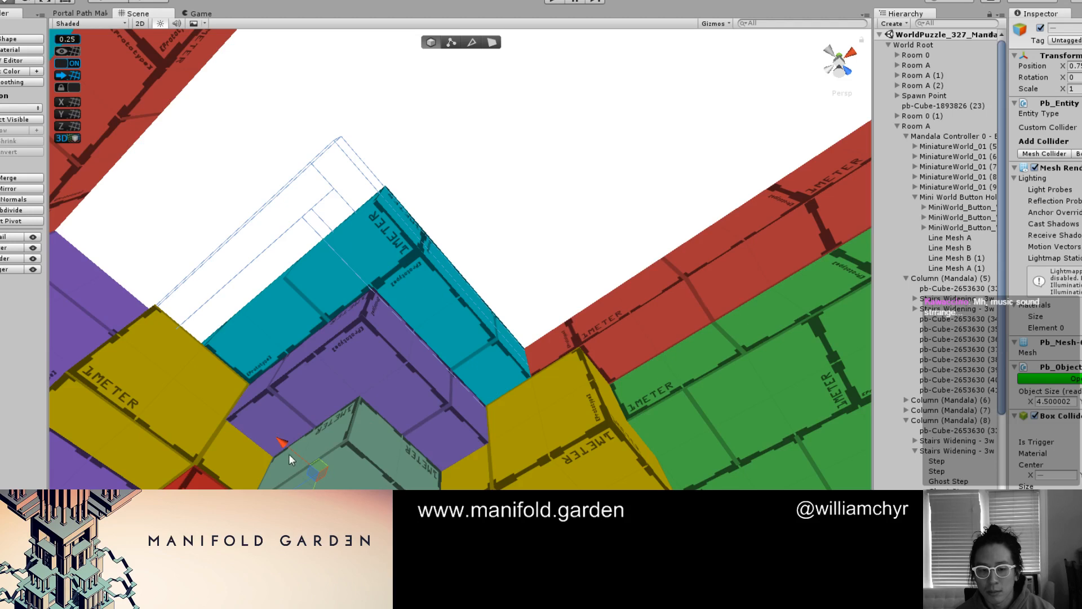
{"action": "left_click_drag", "start_coordinate": [292, 450], "coordinate": [307, 463]}
{"action": "left_click_drag", "start_coordinate": [307, 508], "coordinate": [339, 491]}
{"action": "left_click_drag", "start_coordinate": [428, 368], "coordinate": [358, 443], "text": "alt"}
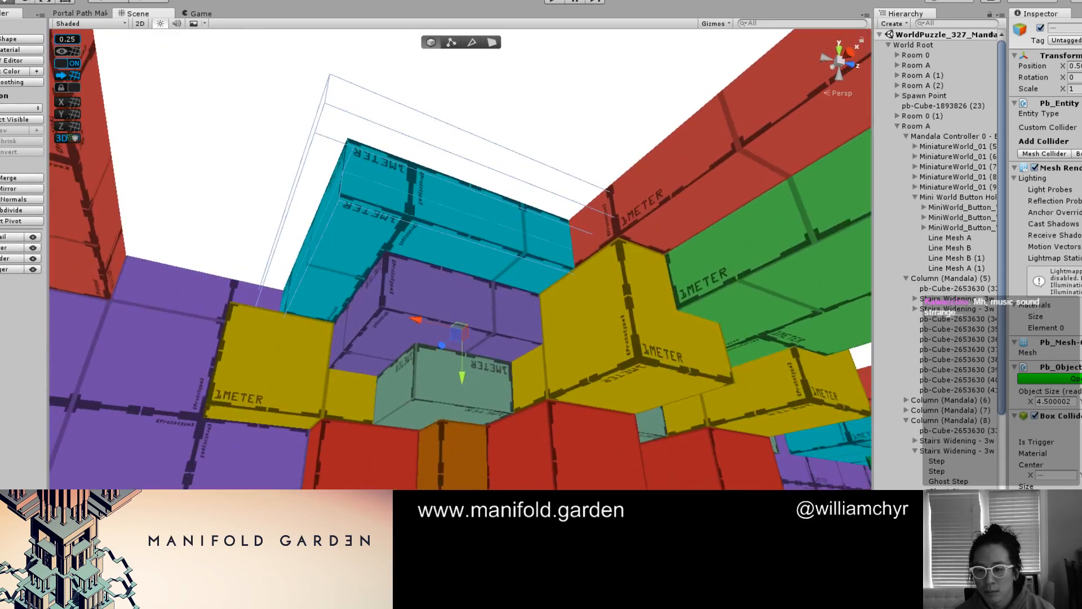
Check the ghost steps and added step in Column (Mandala) (8)'s stairs group one by one against the cyan tier
{"action": "left_click", "coordinate": [949, 482]}
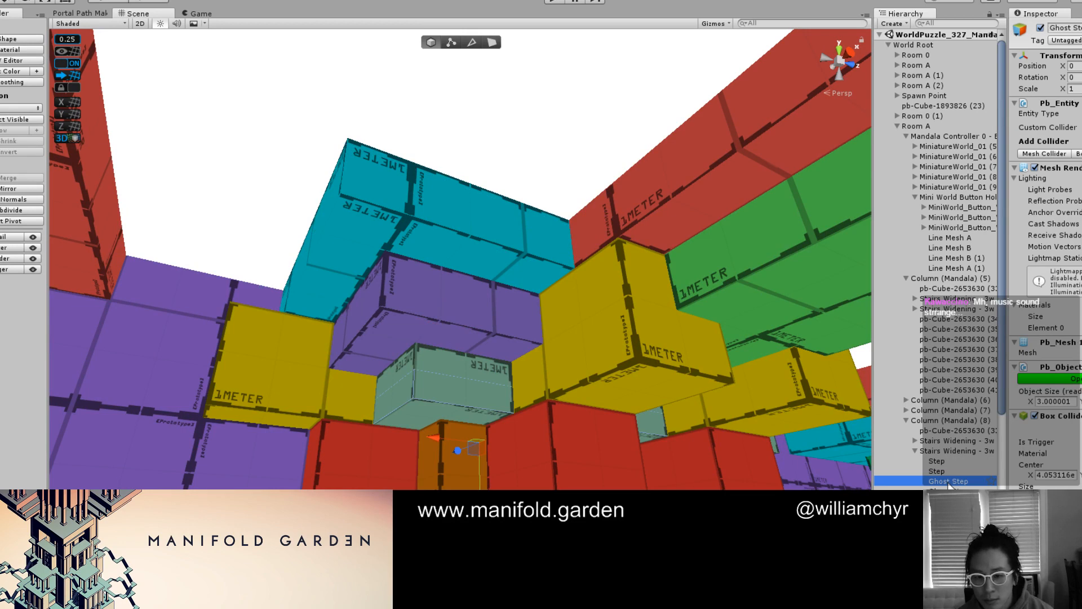
{"action": "scroll", "coordinate": [514, 458], "scroll_direction": "up", "scroll_amount": 4}
{"action": "left_click_drag", "start_coordinate": [512, 453], "coordinate": [522, 336], "text": "alt"}
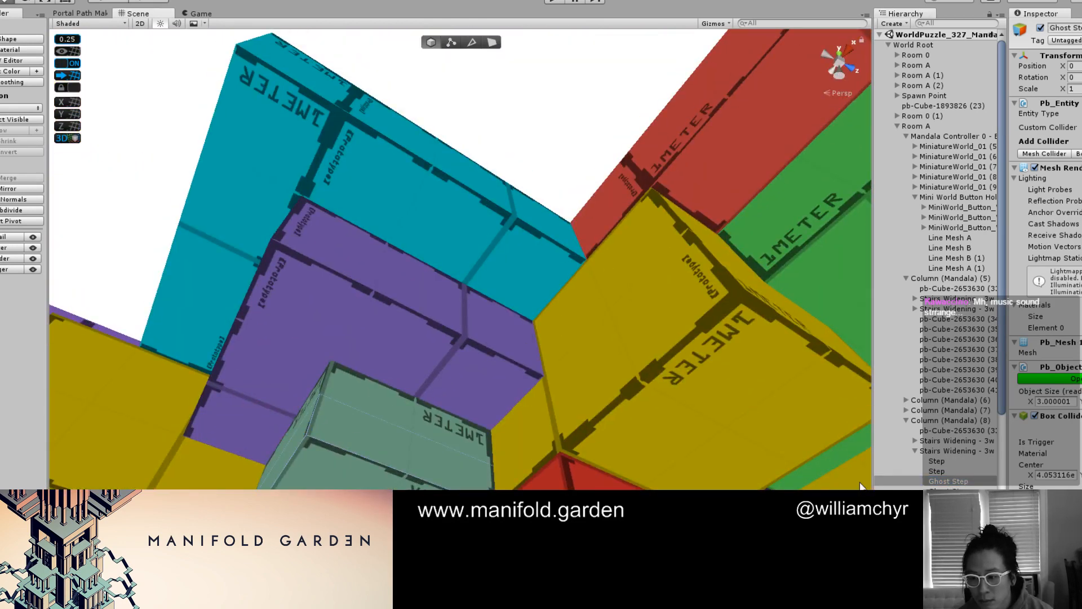
{"action": "scroll", "coordinate": [861, 486], "scroll_direction": "down", "scroll_amount": 3}
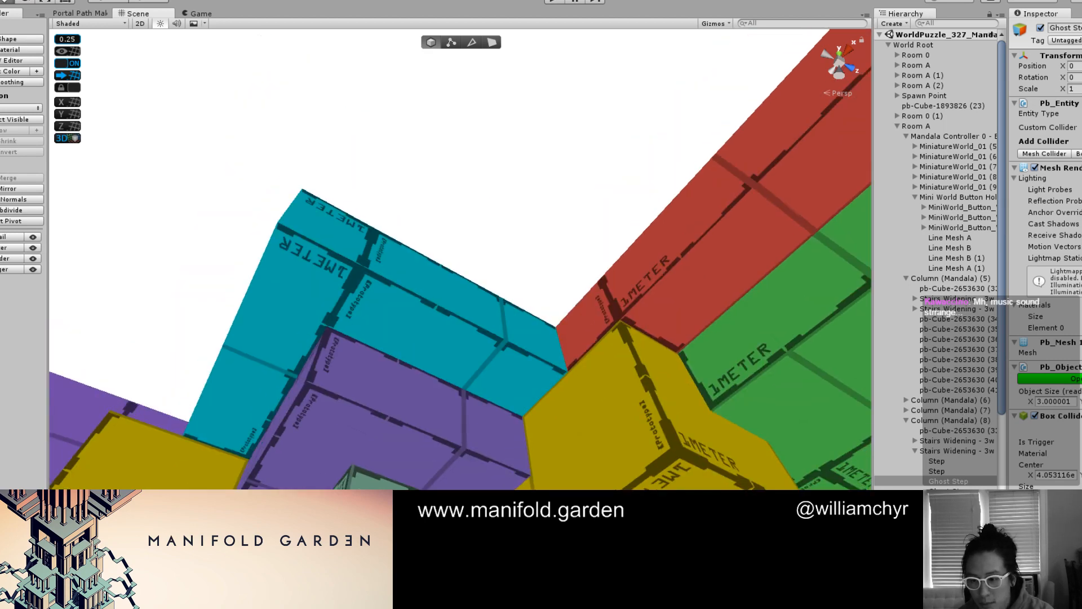
{"action": "left_click", "coordinate": [949, 492]}
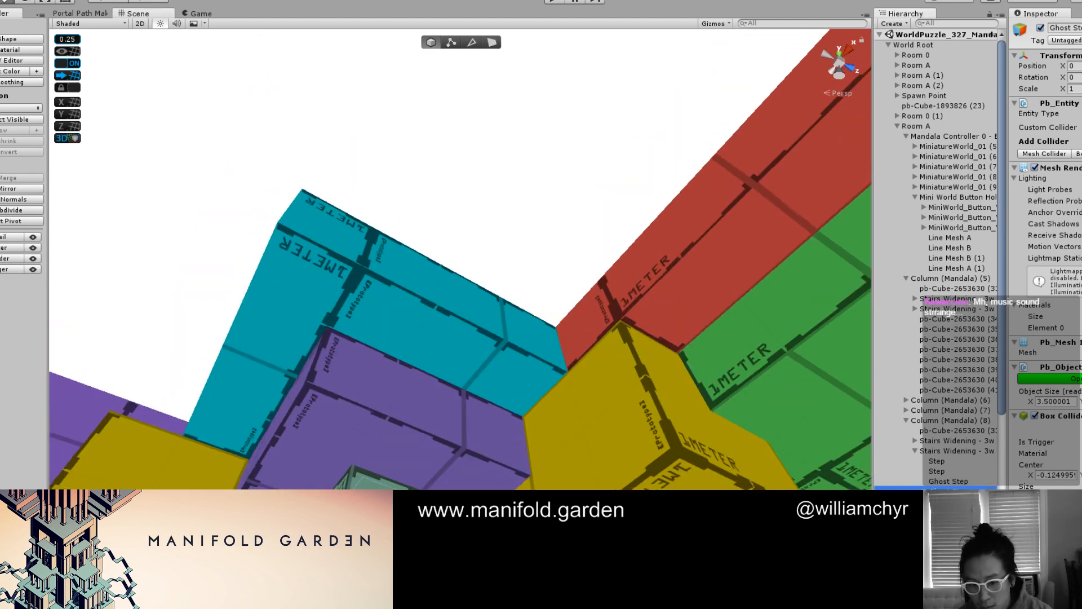
{"action": "left_click", "coordinate": [981, 501]}
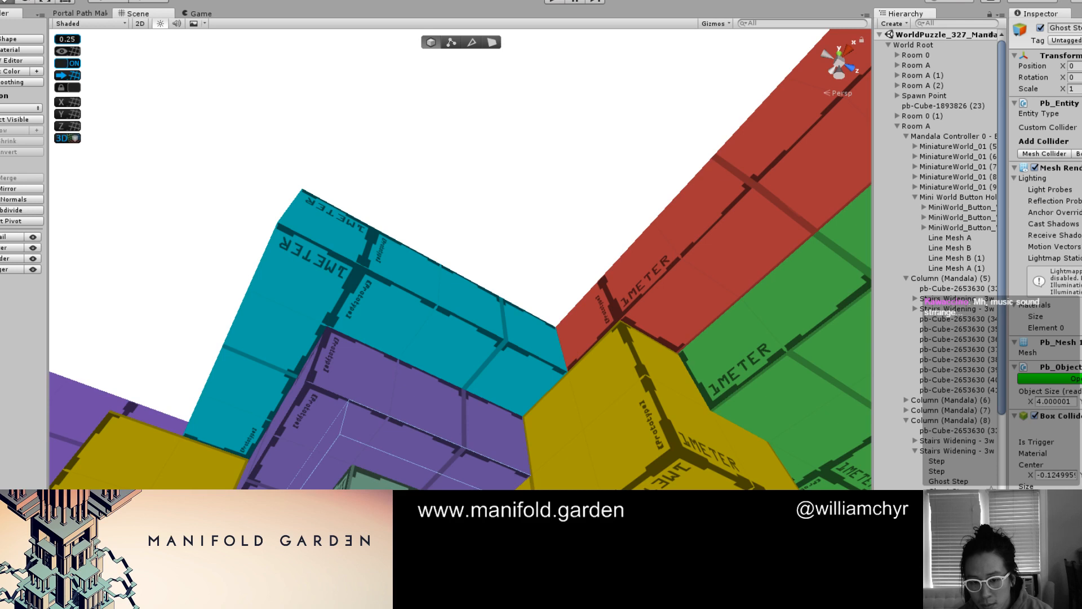
{"action": "left_click", "coordinate": [959, 511]}
{"action": "key", "text": "Down"}
{"action": "key", "text": "Down"}
{"action": "key", "text": "Down"}
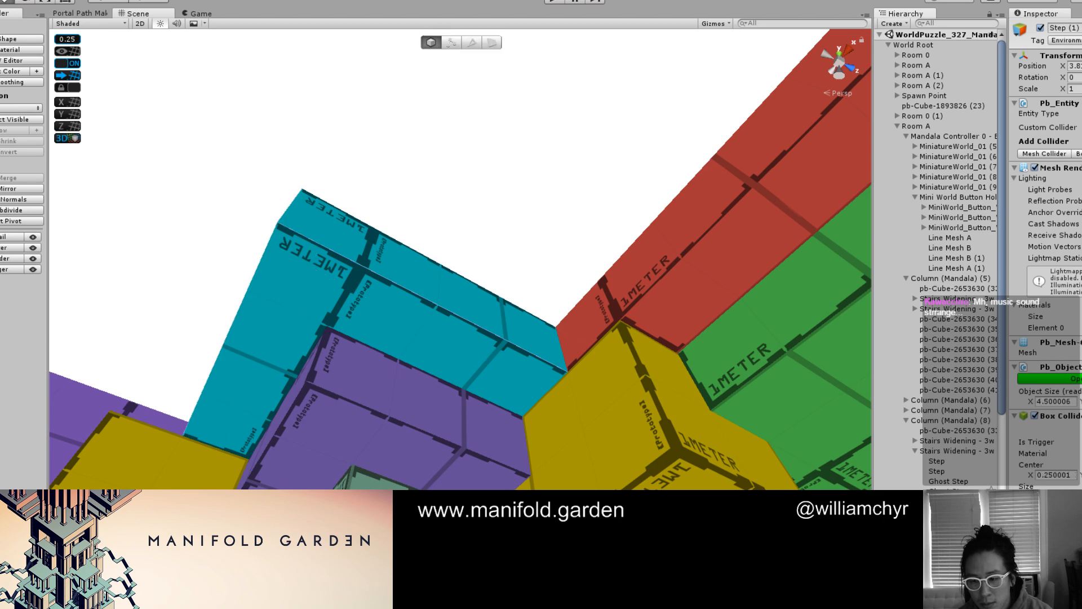
{"action": "key", "text": "Down"}
{"action": "key", "text": "Down"}
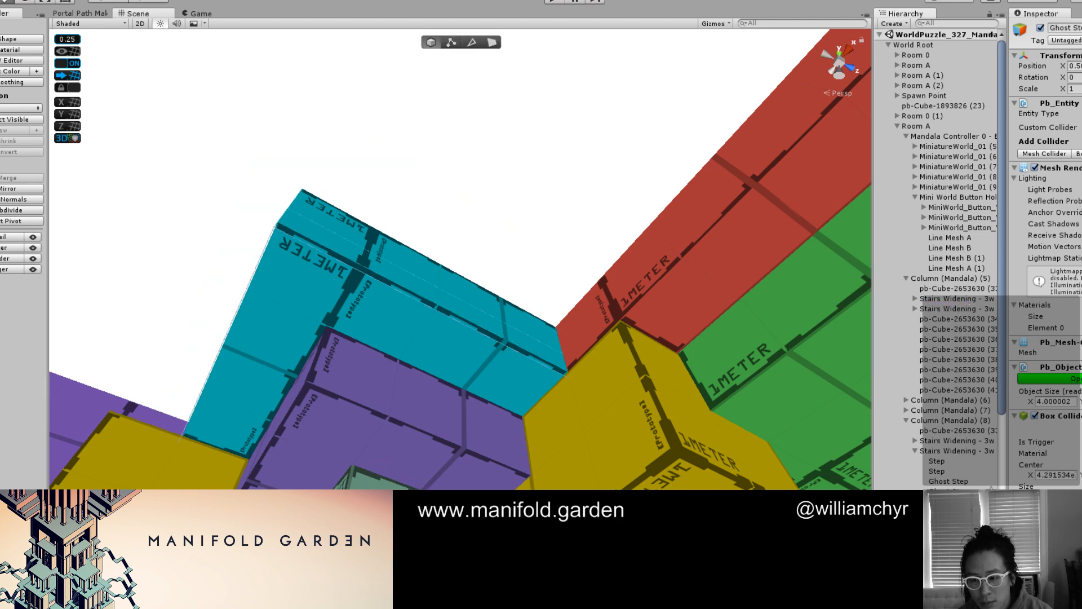
{"action": "key", "text": "Down"}
{"action": "key", "text": "Down"}
Duplicate the purple step on Column (Mandala) (7)'s capital and raise the copy to form the next tier
{"action": "left_click", "coordinate": [714, 452]}
{"action": "scroll", "coordinate": [627, 418], "scroll_direction": "down", "scroll_amount": 10}
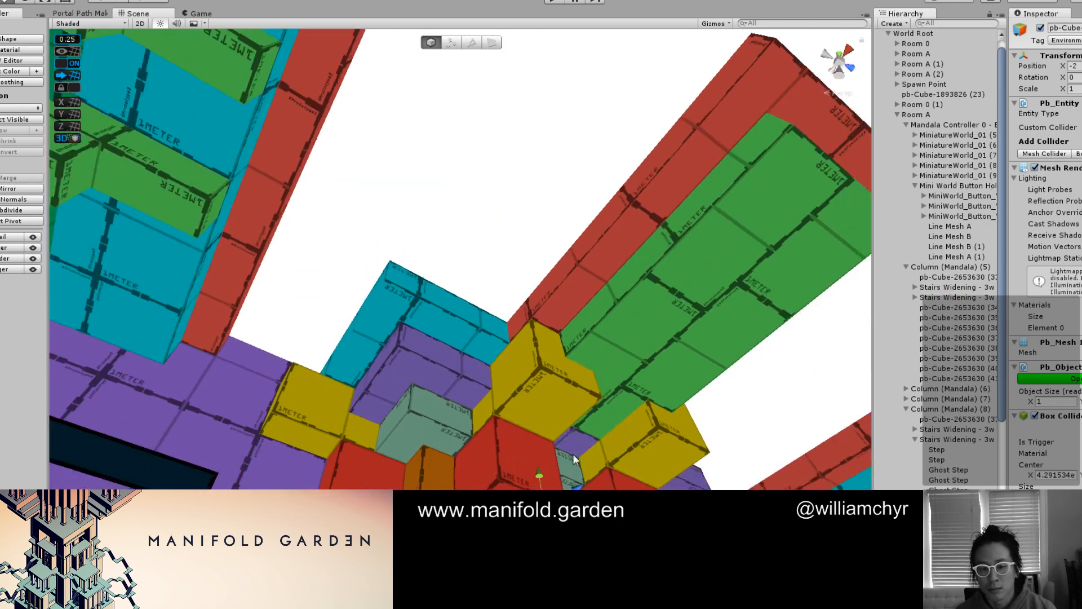
{"action": "left_click_drag", "start_coordinate": [573, 455], "coordinate": [406, 485], "text": "alt"}
{"action": "scroll", "coordinate": [319, 353], "scroll_direction": "down", "scroll_amount": 3}
{"action": "middle_click_drag", "start_coordinate": [319, 353], "coordinate": [452, 301]}
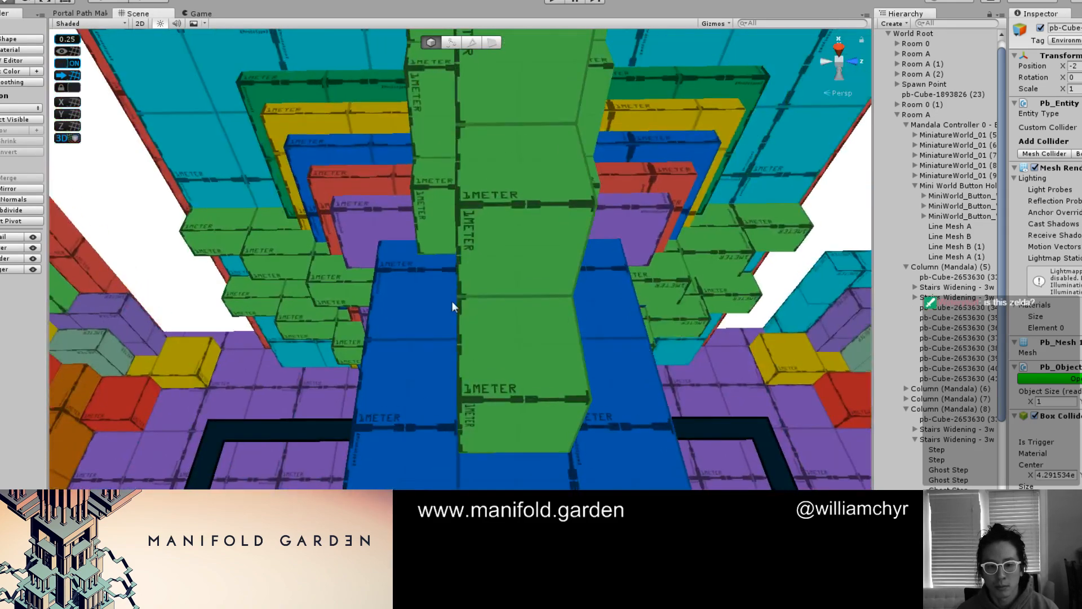
{"action": "scroll", "coordinate": [452, 301], "scroll_direction": "up", "scroll_amount": 5}
{"action": "left_click", "coordinate": [338, 306]}
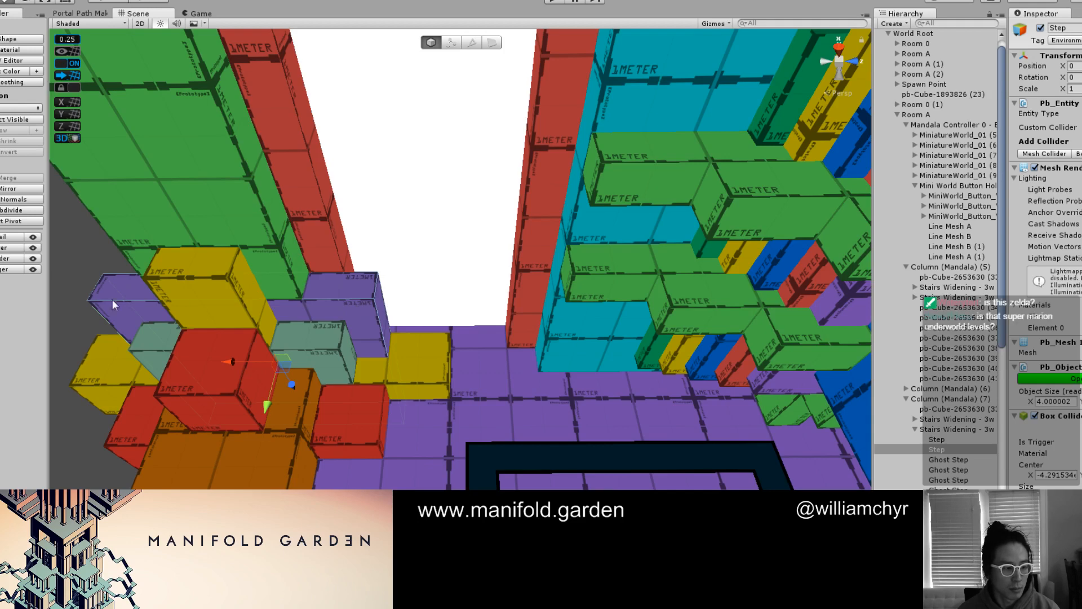
{"action": "scroll", "coordinate": [187, 288], "scroll_direction": "up", "scroll_amount": 2}
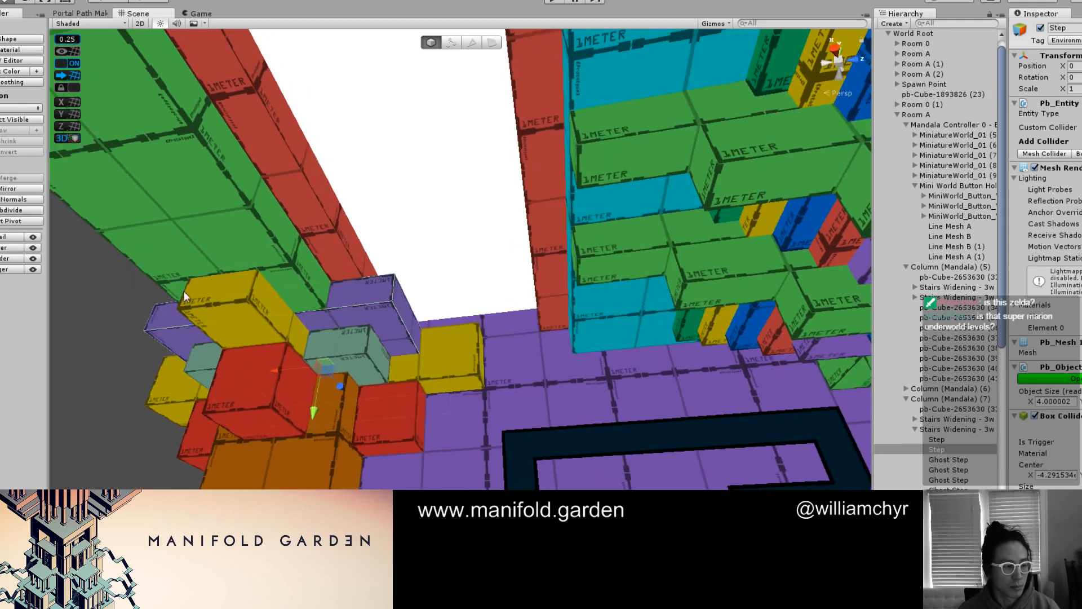
{"action": "scroll", "coordinate": [211, 293], "scroll_direction": "up", "scroll_amount": 2}
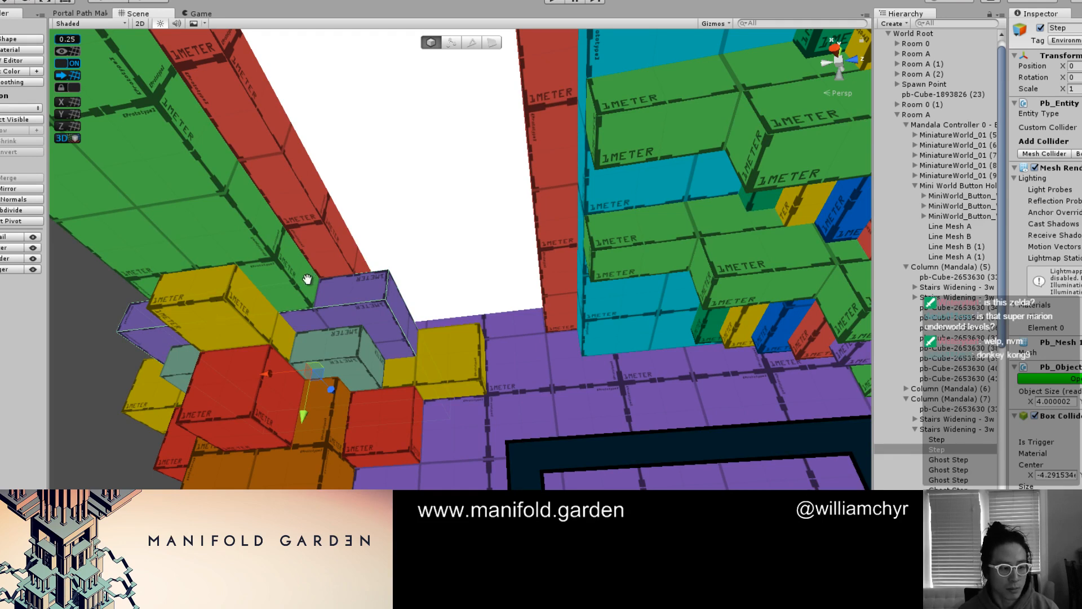
{"action": "middle_click_drag", "start_coordinate": [309, 279], "coordinate": [278, 321]}
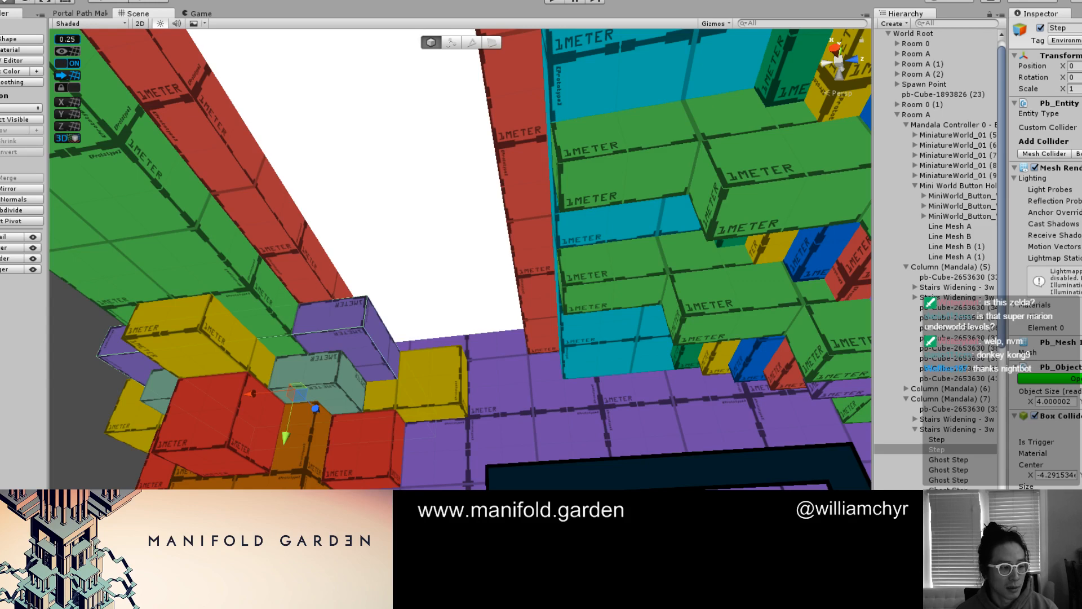
{"action": "left_click_drag", "start_coordinate": [363, 344], "coordinate": [320, 352], "text": "alt"}
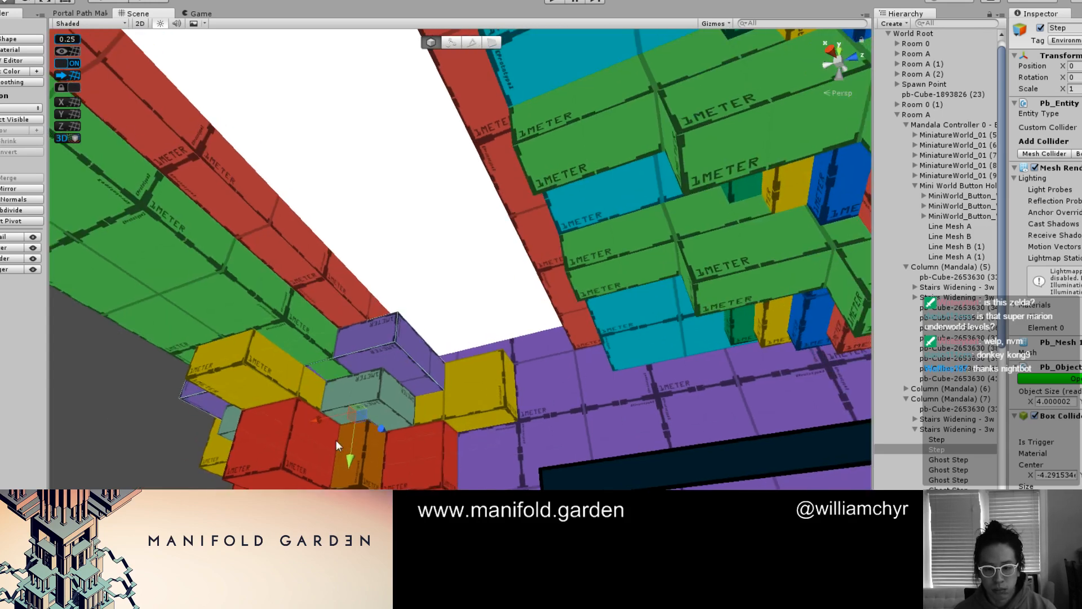
{"action": "key", "text": "ctrl+d"}
{"action": "left_click_drag", "start_coordinate": [347, 461], "coordinate": [353, 437]}
Enter geometry editing and pull two outer faces of the duplicated step outward, widening it to 4.5 along X
{"action": "key", "text": "g"}
{"action": "left_click", "coordinate": [382, 303]}
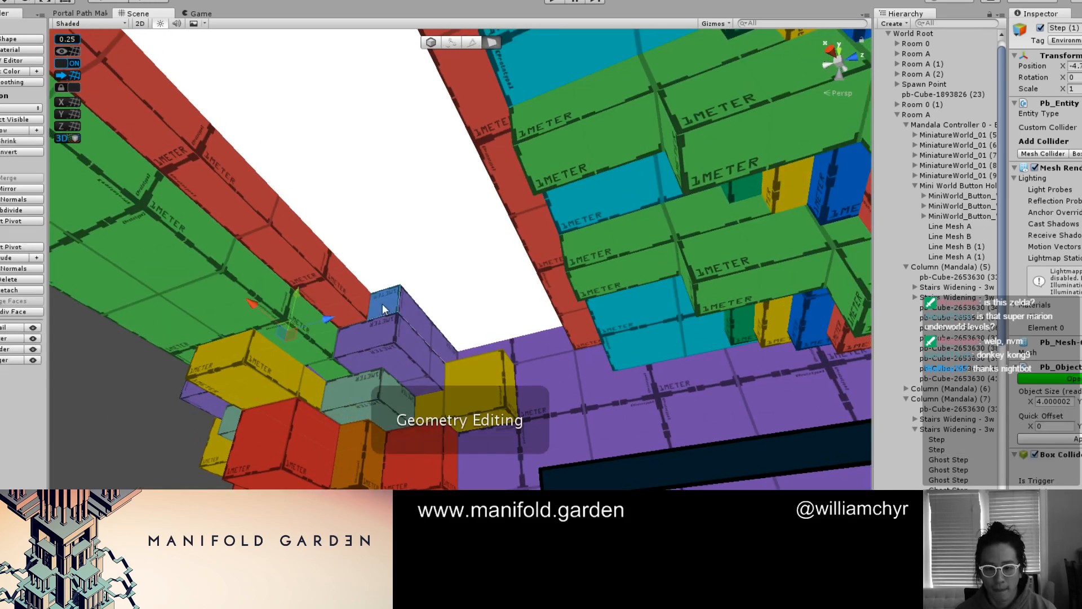
{"action": "left_click_drag", "start_coordinate": [264, 309], "coordinate": [238, 297]}
{"action": "left_click", "coordinate": [395, 301]}
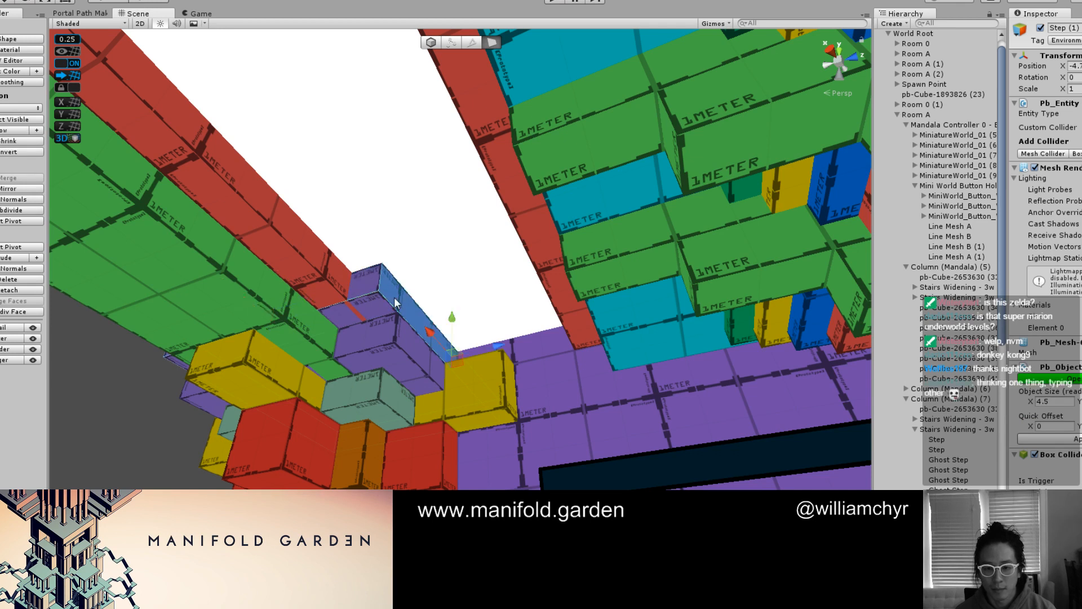
{"action": "left_click_drag", "start_coordinate": [497, 345], "coordinate": [523, 343]}
Colour all faces of the duplicated step cyan, then exit geometry editing with the purple step selected
{"action": "left_click", "coordinate": [419, 299]}
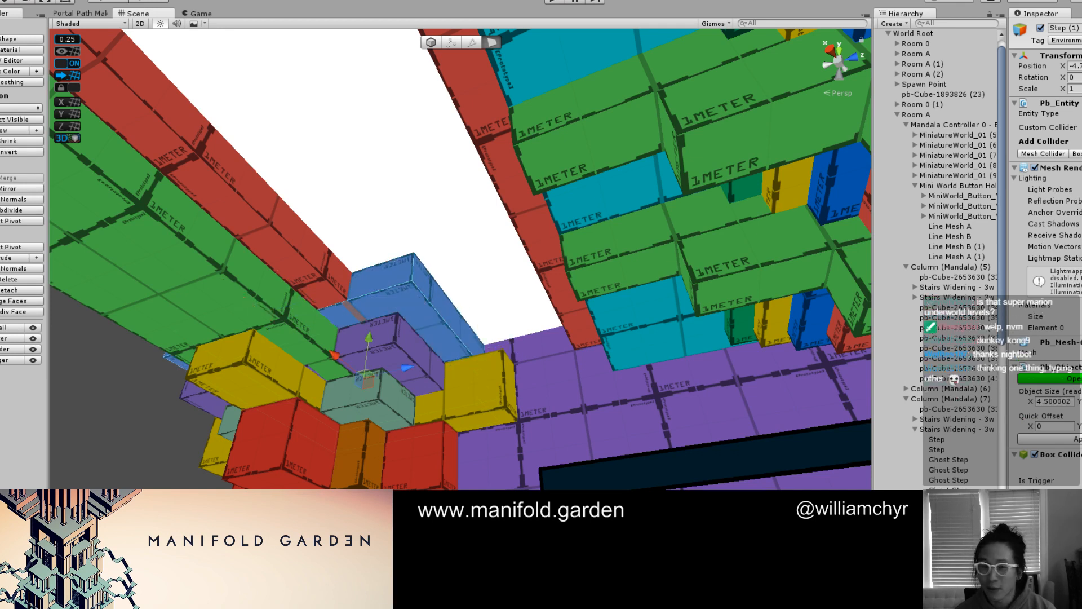
{"action": "key", "text": "alt+shift+6"}
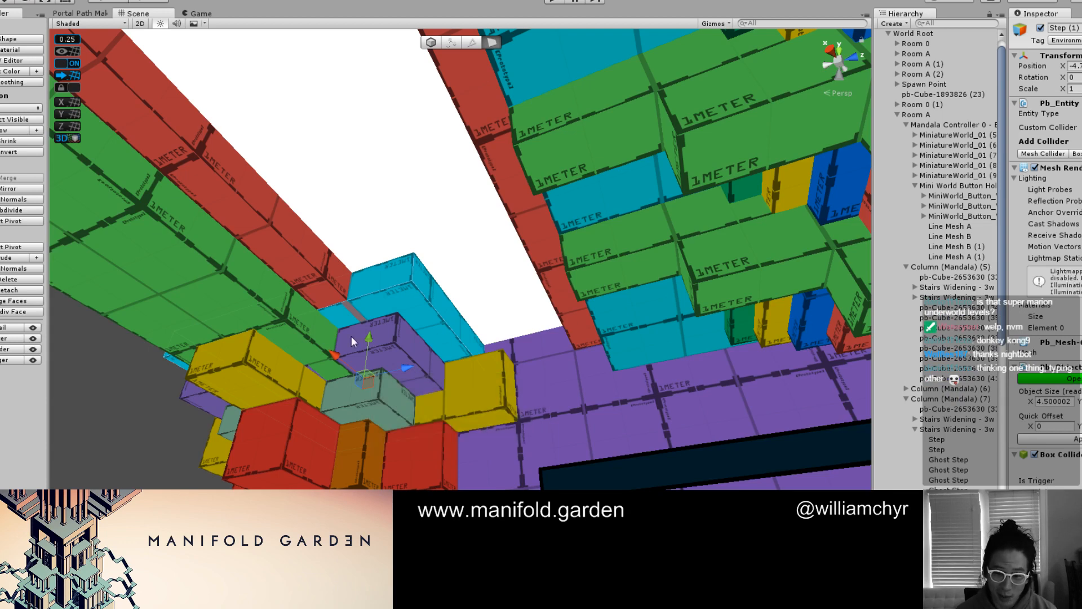
{"action": "left_click", "coordinate": [406, 351]}
{"action": "key", "text": "g"}
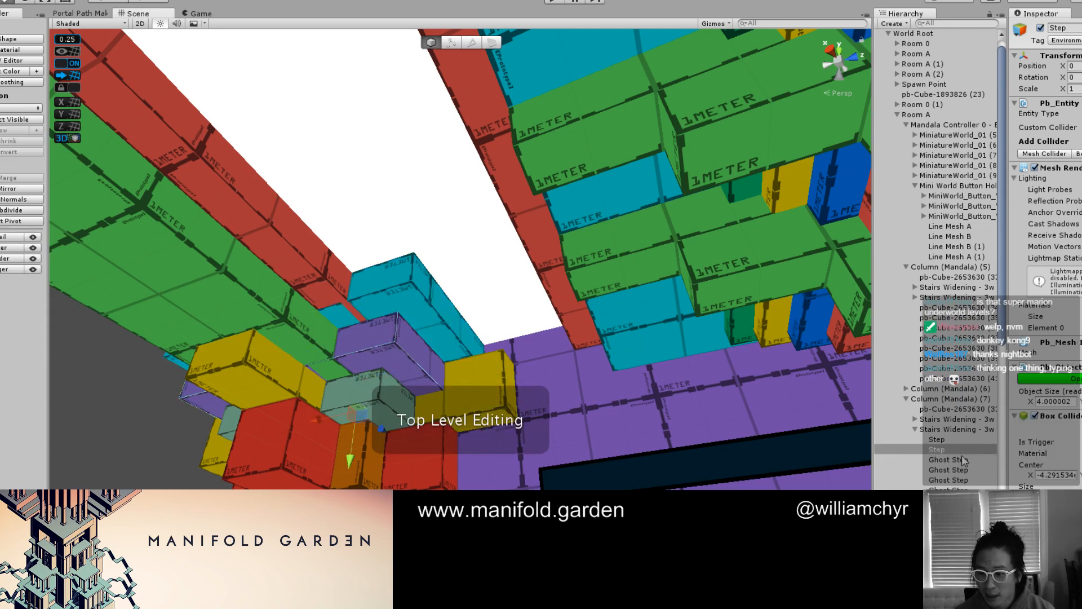
Check the ghost steps in Column (Mandala) (7)'s stairs group one by one to see which belong to the upper tiers
{"action": "left_click", "coordinate": [964, 460]}
{"action": "key", "text": "Down"}
{"action": "key", "text": "Down"}
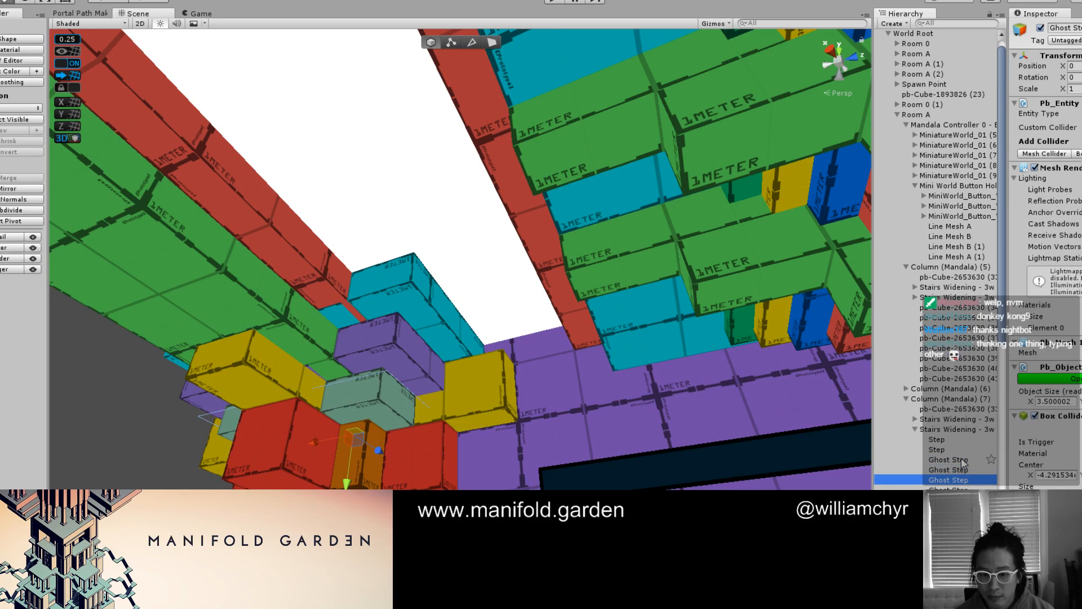
{"action": "key", "text": "Down"}
{"action": "key", "text": "Down"}
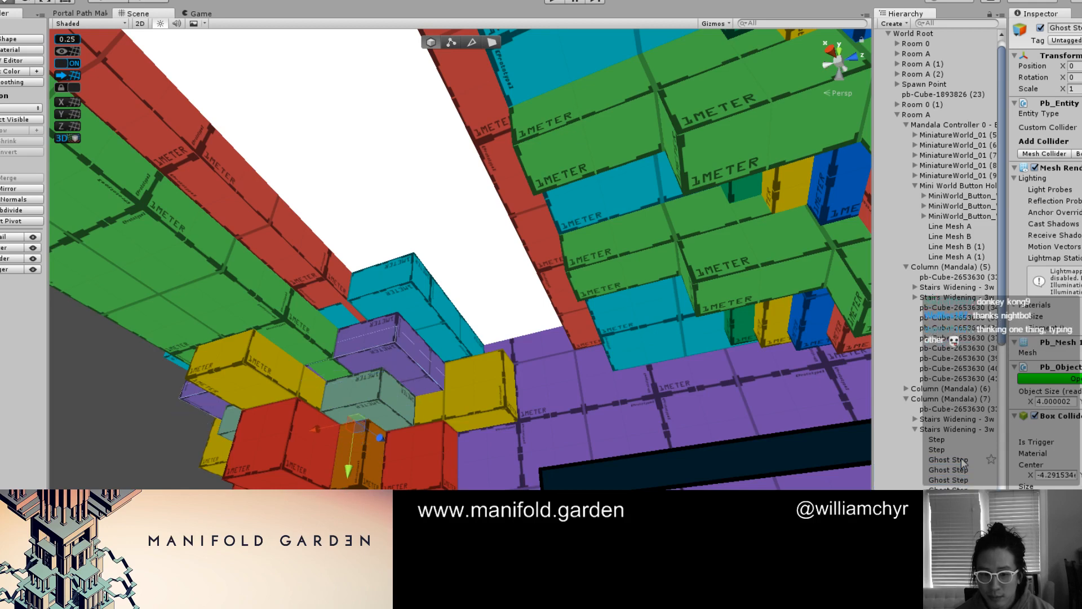
{"action": "key", "text": "Down"}
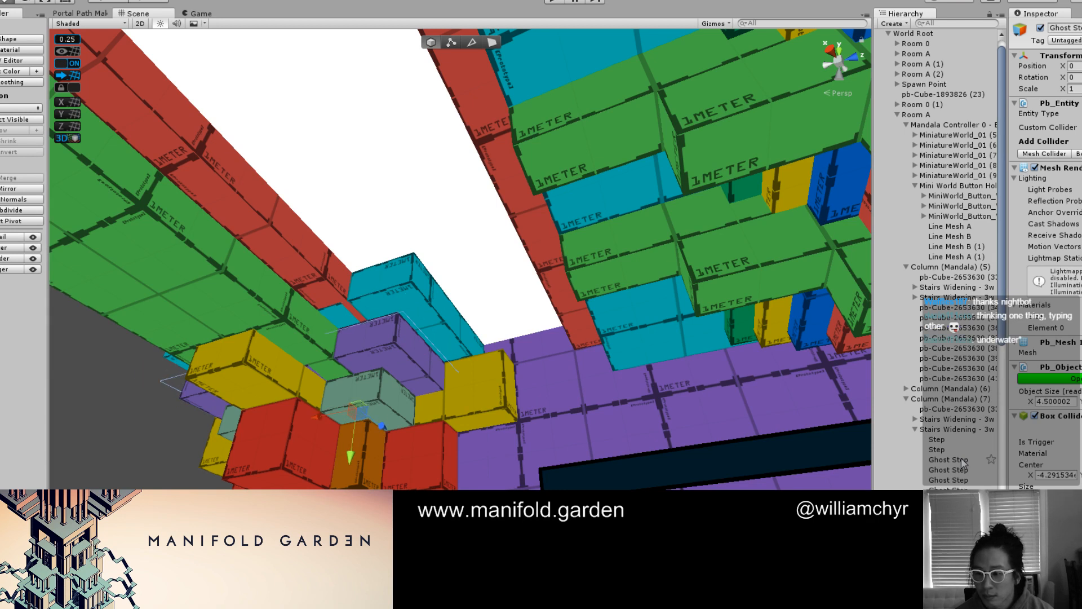
{"action": "key", "text": "Up"}
{"action": "key", "text": "Up"}
{"action": "key", "text": "Down"}
{"action": "key", "text": "Up"}
{"action": "key", "text": "Down"}
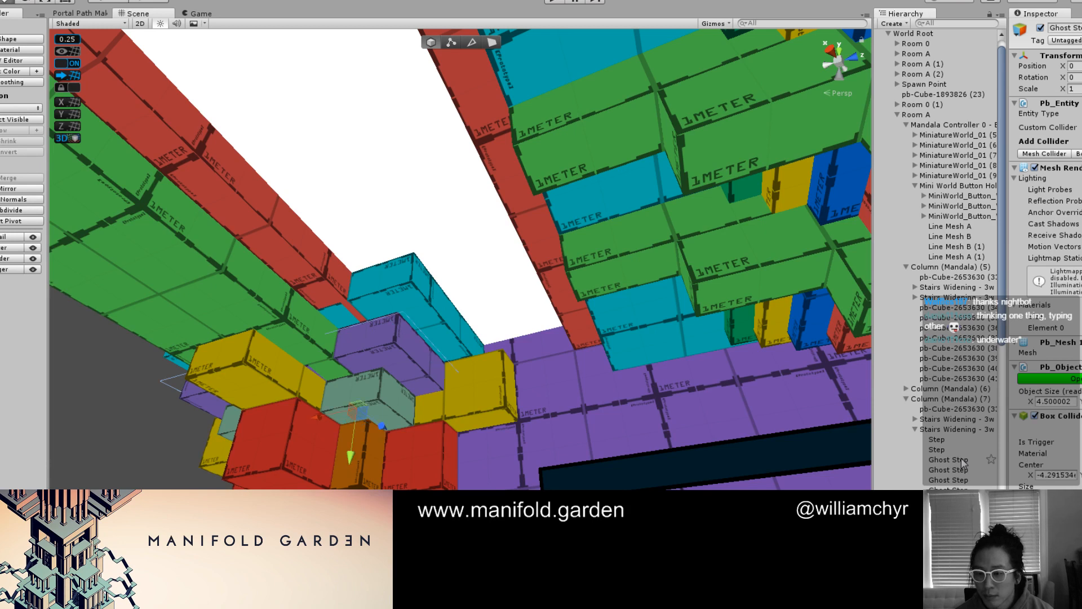
{"action": "key", "text": "Up"}
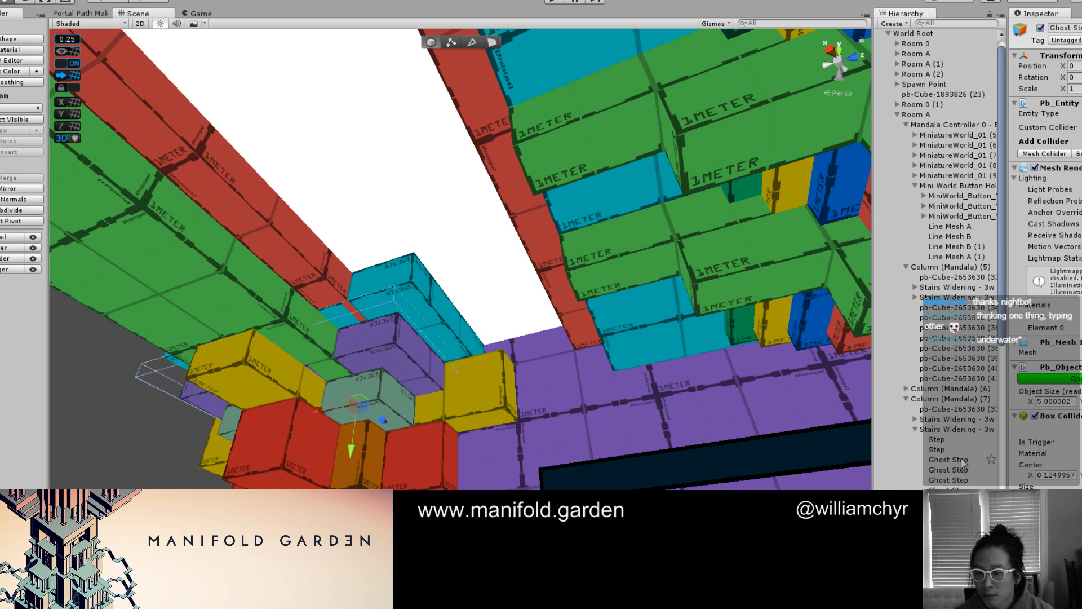
{"action": "key", "text": "Down"}
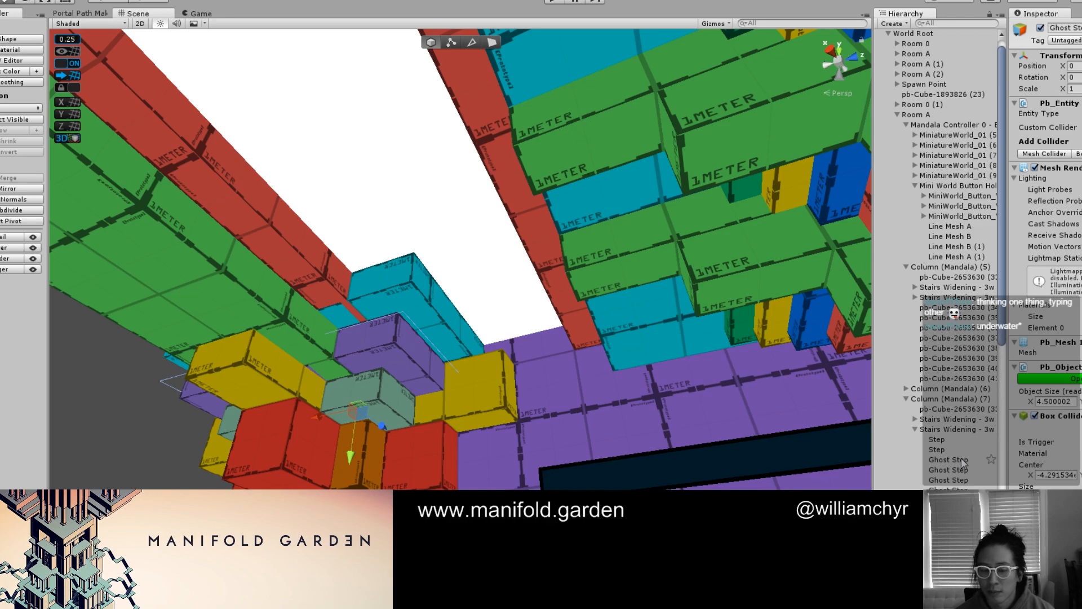
{"action": "left_click_drag", "start_coordinate": [611, 458], "coordinate": [378, 369], "text": "alt"}
{"action": "left_click", "coordinate": [414, 396]}
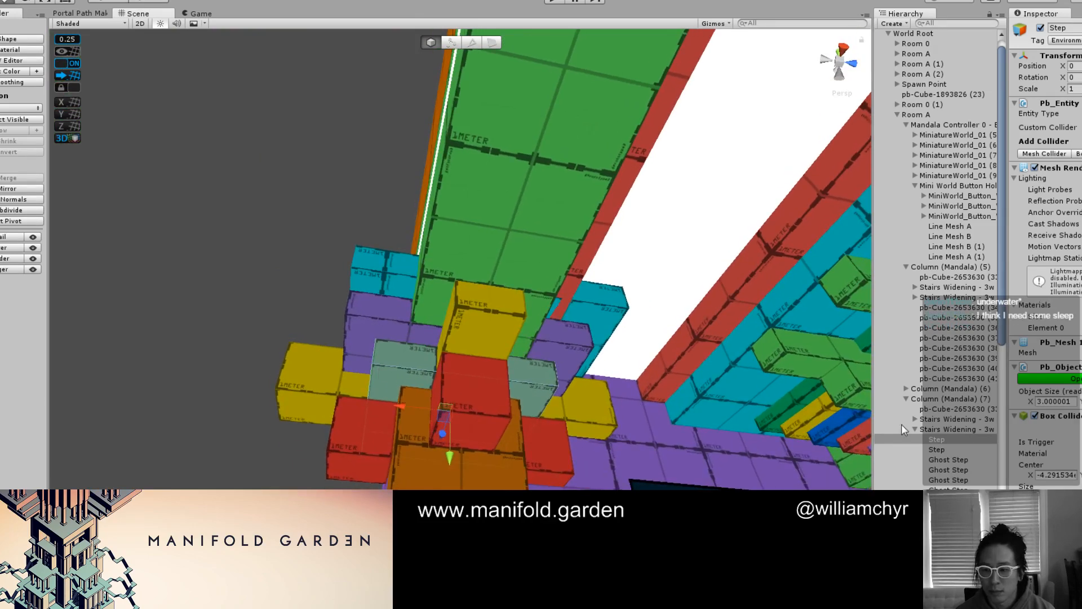
Nest the Stairs Widening - 3w X 3d 3 steps group under Column (Mandala) (8)'s 2 steps (1) group and set its X position to 0
{"action": "left_click_drag", "start_coordinate": [873, 438], "coordinate": [666, 441]}
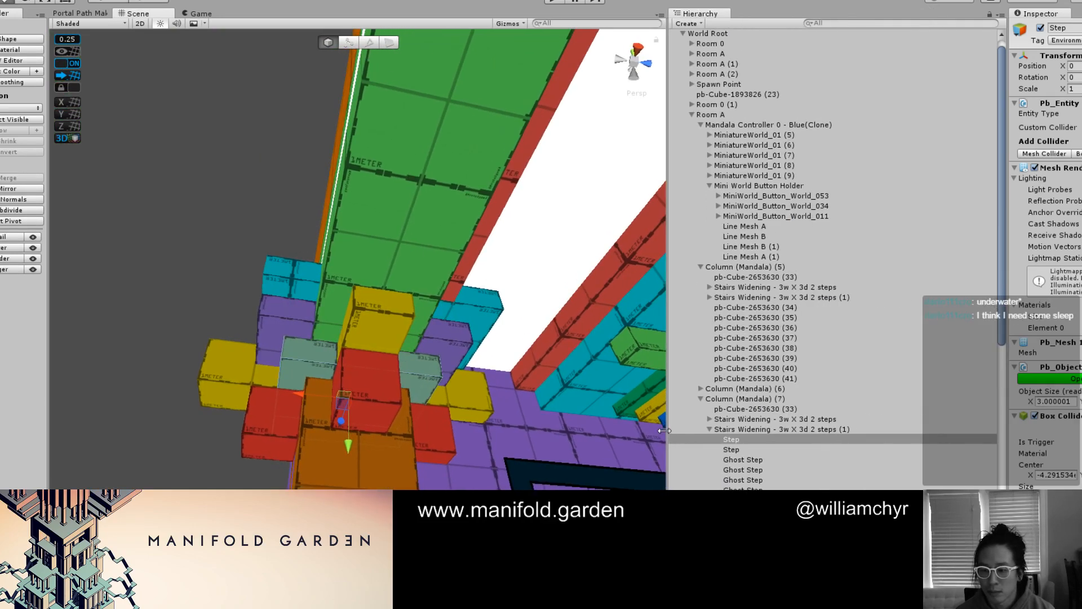
{"action": "left_click_drag", "start_coordinate": [545, 356], "coordinate": [223, 366], "text": "alt"}
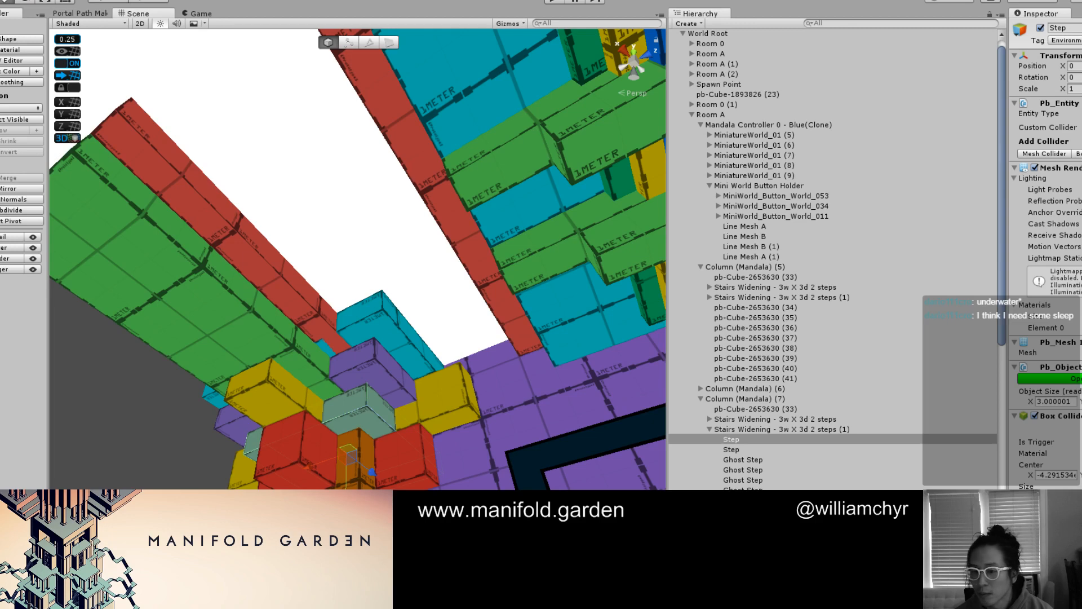
{"action": "double_click", "coordinate": [763, 430]}
{"action": "scroll", "coordinate": [763, 439], "scroll_direction": "down", "scroll_amount": 15}
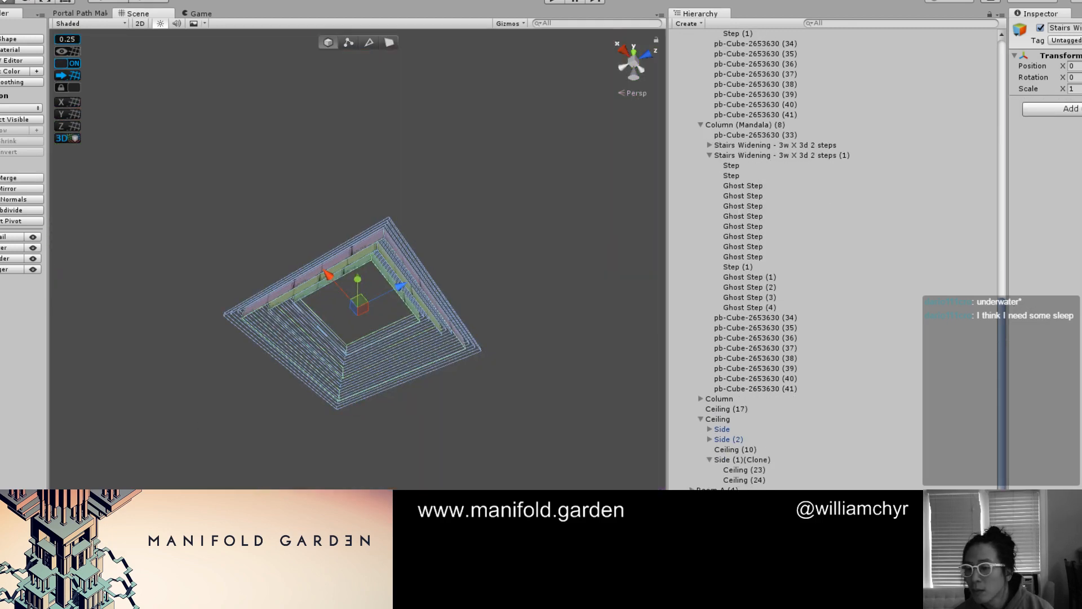
{"action": "left_click_drag", "start_coordinate": [801, 282], "coordinate": [812, 157]}
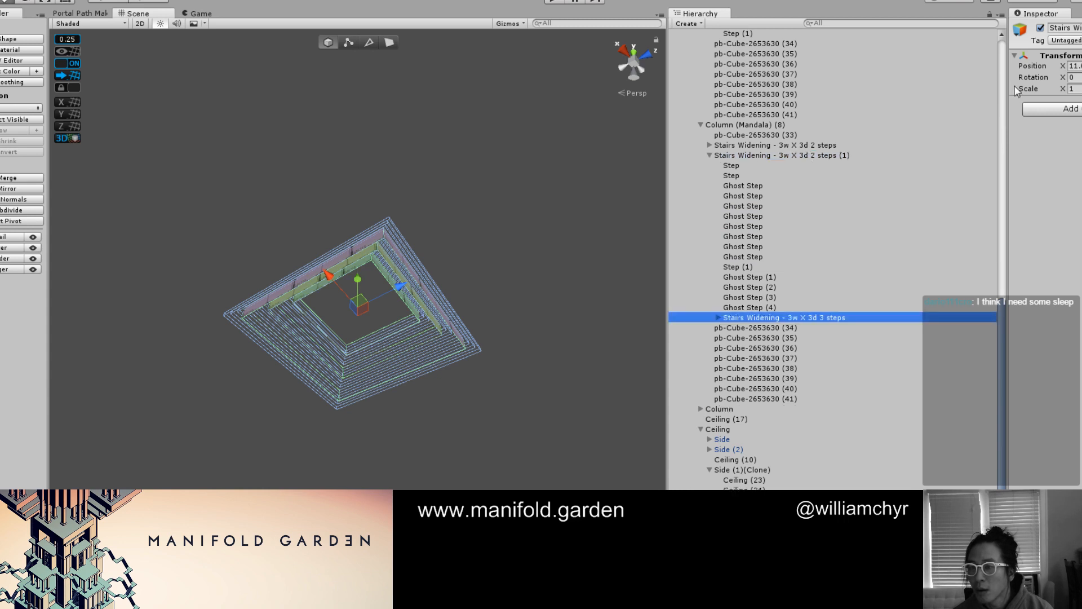
{"action": "left_click", "coordinate": [1075, 66]}
{"action": "type", "text": "0"}
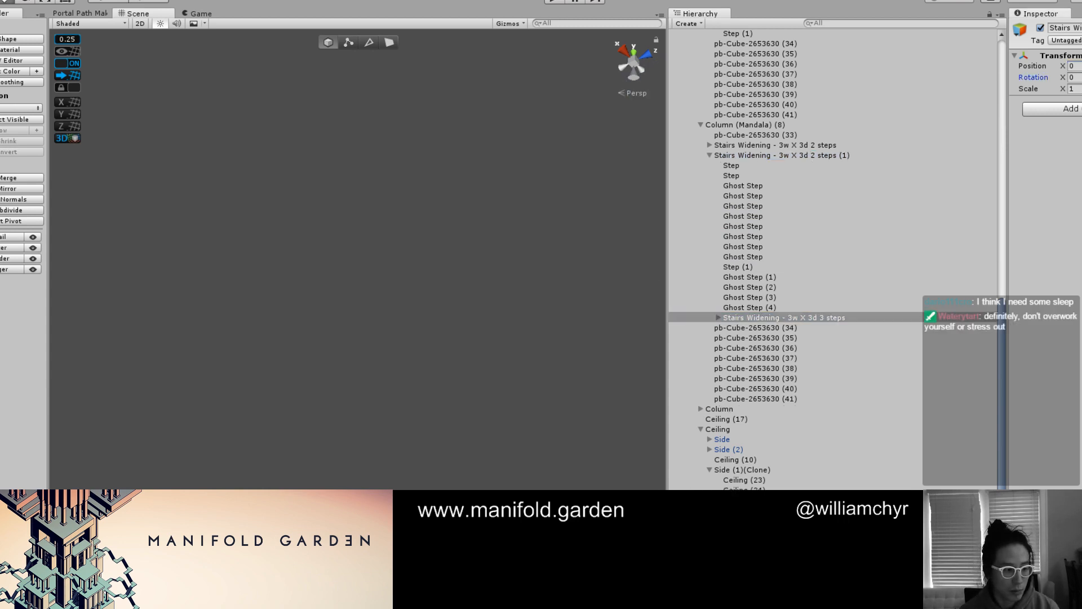
{"action": "key", "text": "Tab"}
{"action": "key", "text": "Tab"}
{"action": "key", "text": "Tab"}
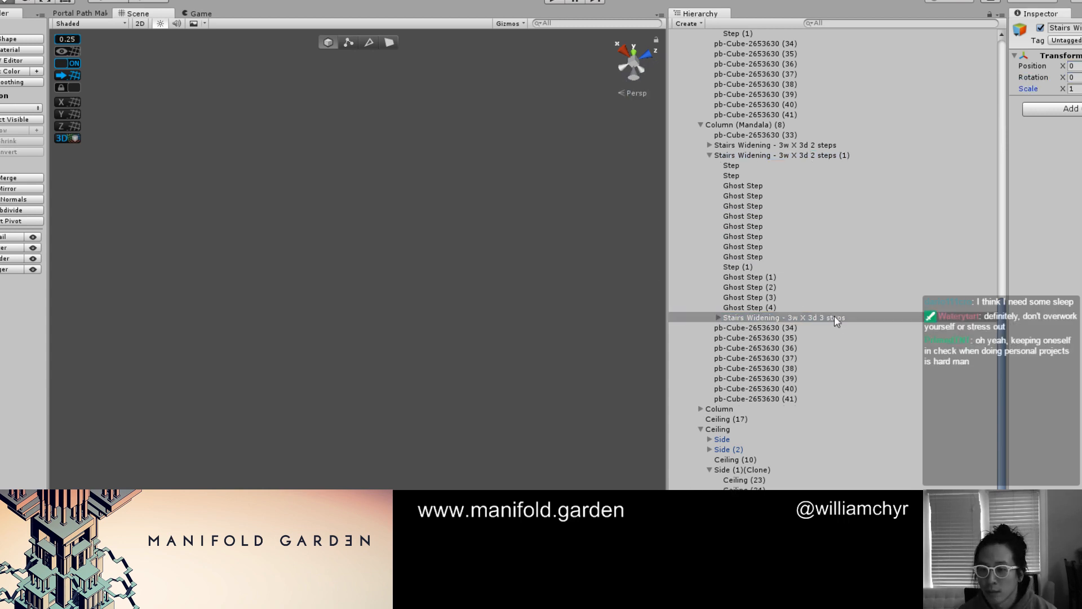
Shift the 3w X 3d 3 steps group in negative X and check its alignment with the capital's existing steps
{"action": "double_click", "coordinate": [835, 317]}
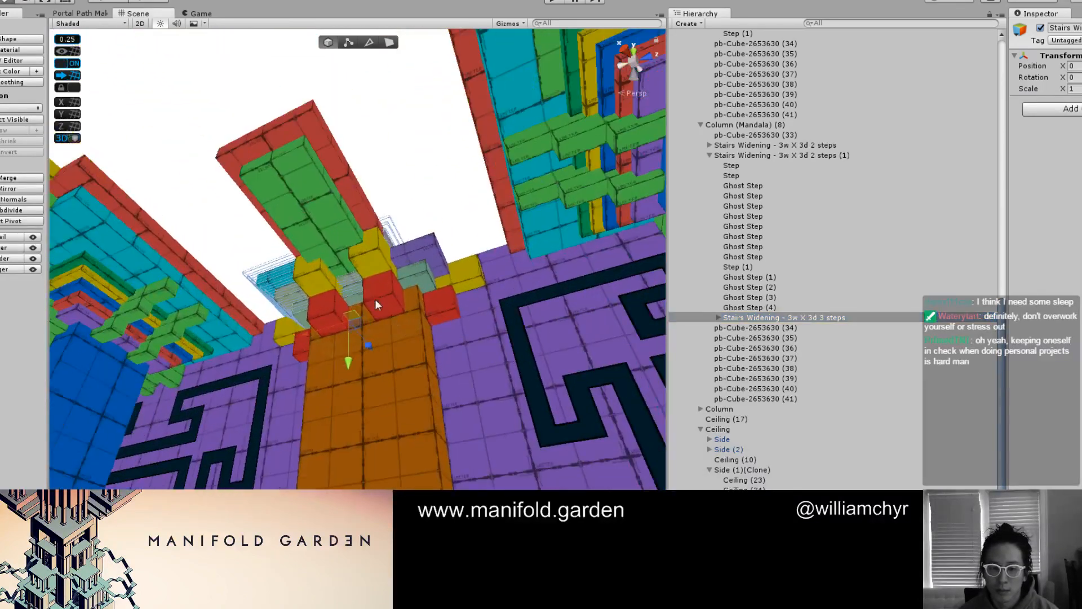
{"action": "middle_click_drag", "start_coordinate": [375, 300], "coordinate": [435, 425]}
{"action": "left_click_drag", "start_coordinate": [435, 426], "coordinate": [468, 372], "text": "alt"}
{"action": "left_click_drag", "start_coordinate": [367, 442], "coordinate": [443, 427]}
{"action": "left_click_drag", "start_coordinate": [451, 395], "coordinate": [316, 464], "text": "alt"}
{"action": "scroll", "coordinate": [768, 336], "scroll_direction": "up", "scroll_amount": 2}
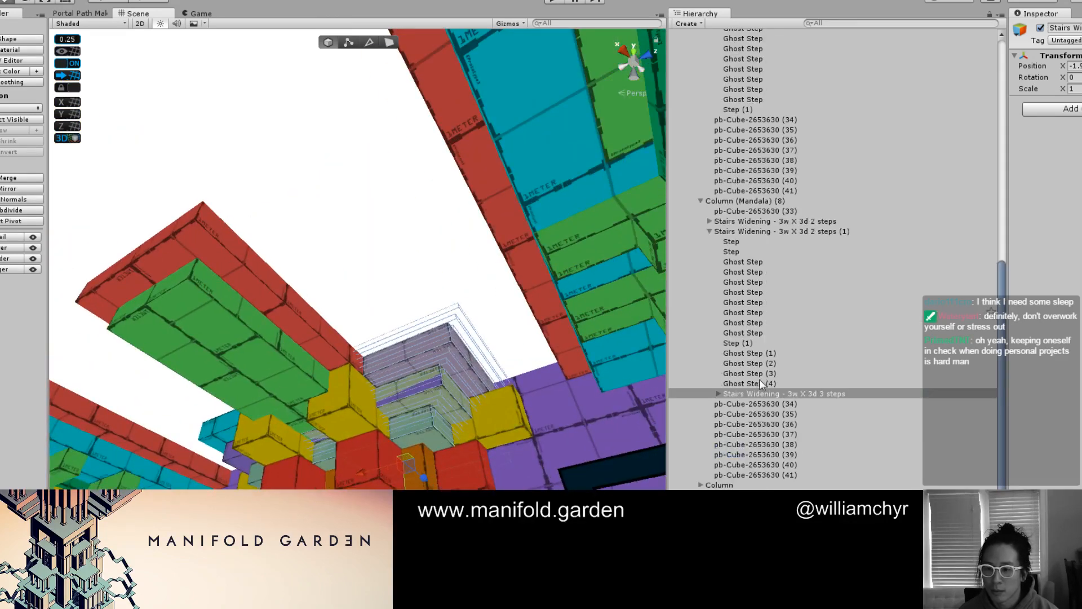
Move the 3 steps group directly under Column (Mandala) (8) and select the neighbouring 2 steps (1) group
{"action": "left_click_drag", "start_coordinate": [759, 391], "coordinate": [767, 227]}
{"action": "double_click", "coordinate": [763, 242]}
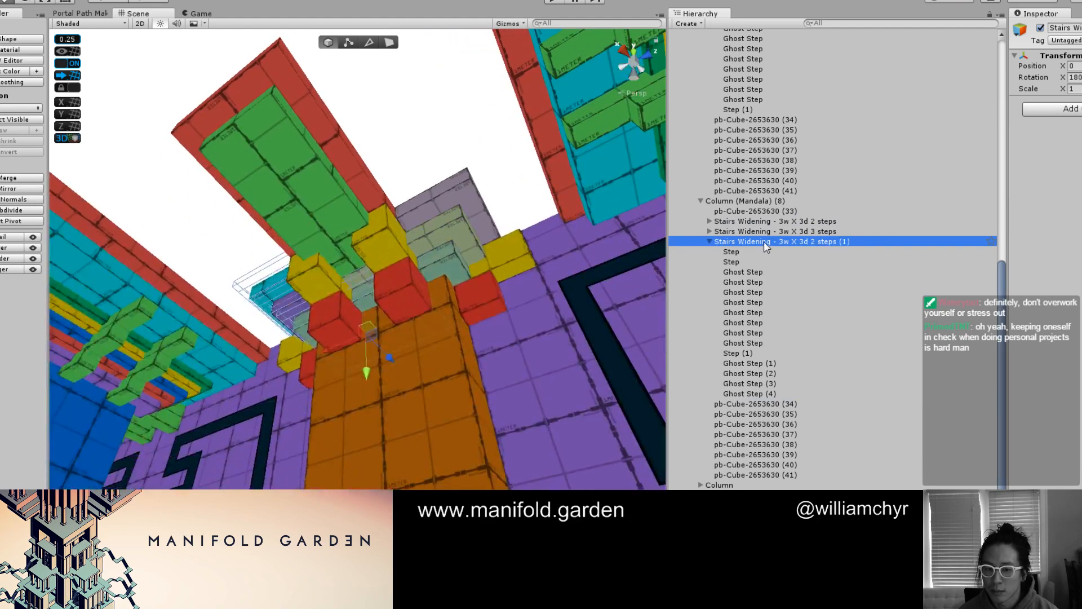
Delete the Stairs Widening - 3w X 3d 2 steps (1) group from Column (Mandala) (8)
{"action": "scroll", "coordinate": [263, 340], "scroll_direction": "down", "scroll_amount": 8}
{"action": "left_click_drag", "start_coordinate": [232, 363], "coordinate": [486, 306], "text": "alt"}
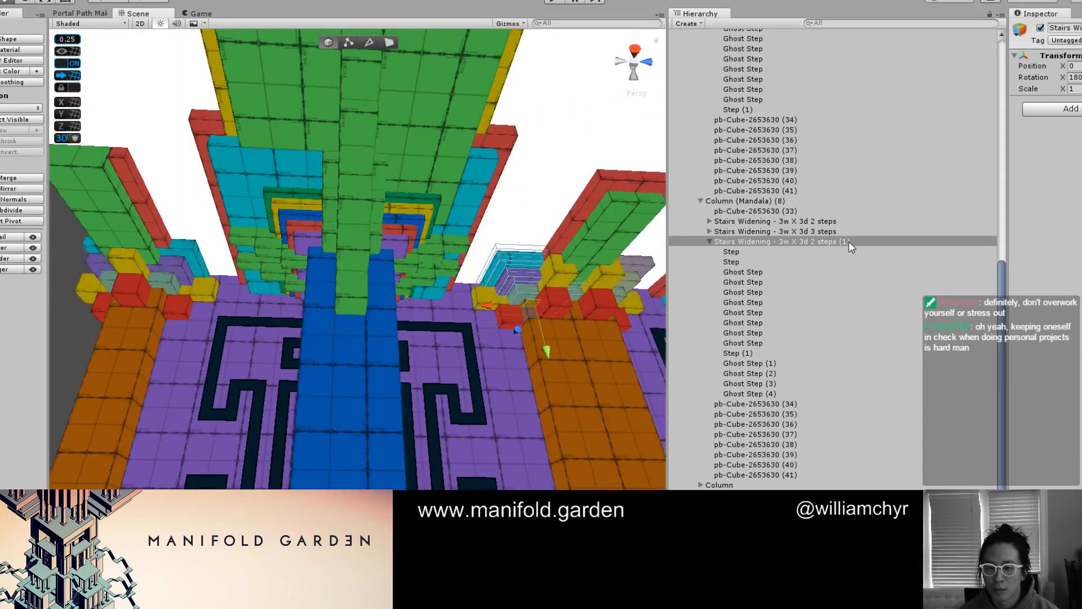
{"action": "left_click", "coordinate": [837, 221], "text": "ctrl"}
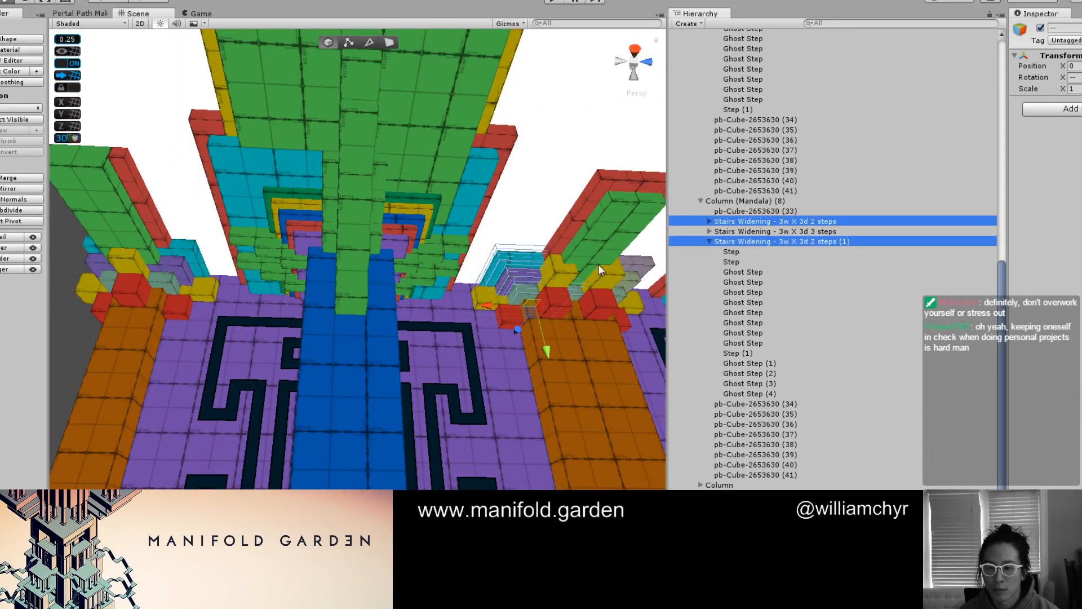
{"action": "scroll", "coordinate": [599, 267], "scroll_direction": "down", "scroll_amount": 3}
{"action": "double_click", "coordinate": [784, 242]}
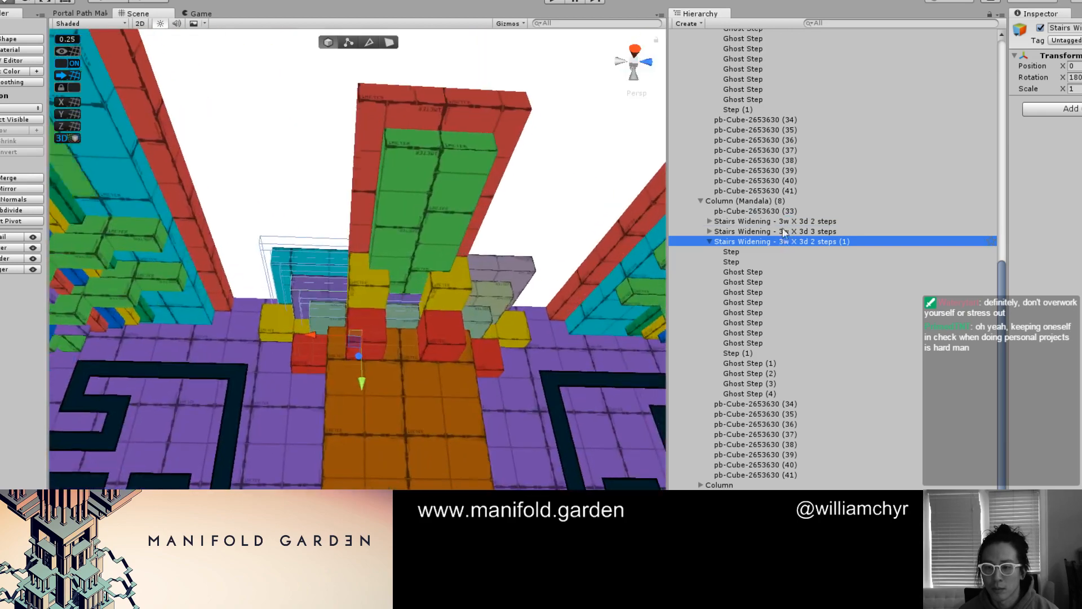
{"action": "double_click", "coordinate": [785, 221]}
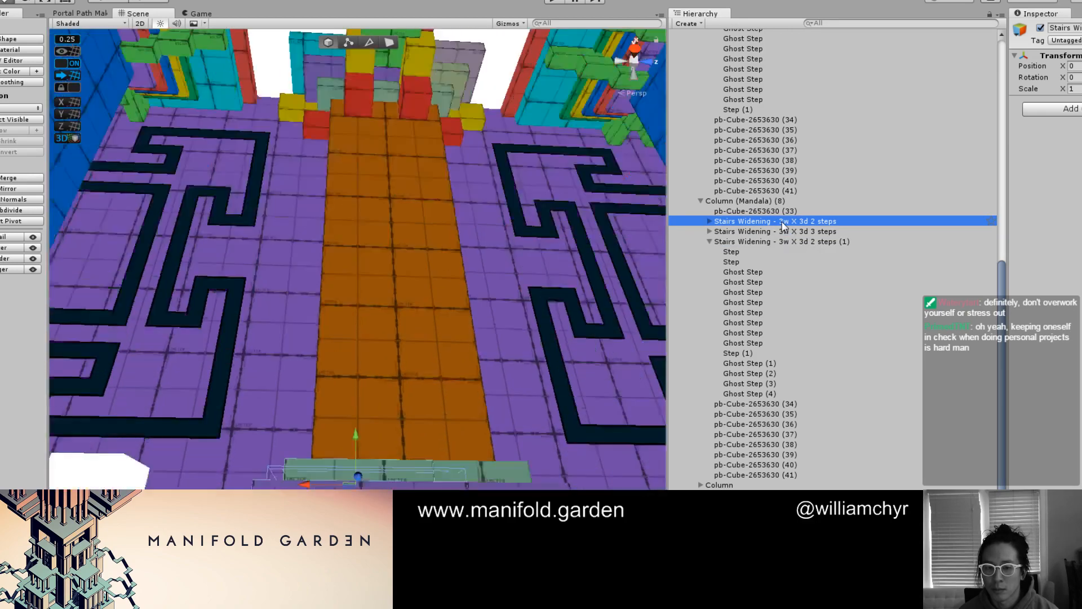
{"action": "left_click_drag", "start_coordinate": [429, 239], "coordinate": [408, 399], "text": "alt"}
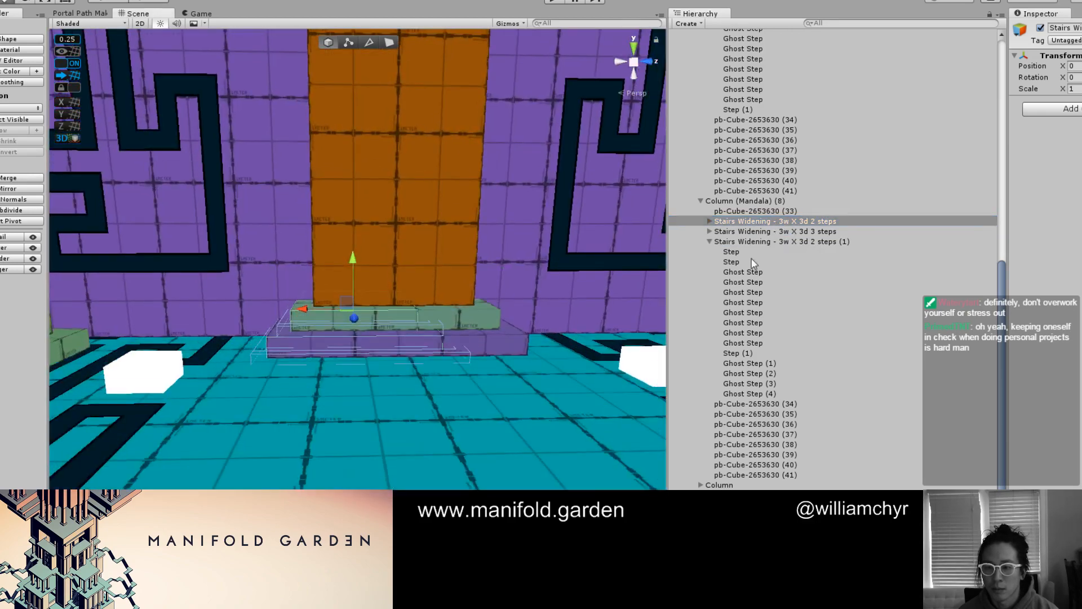
{"action": "double_click", "coordinate": [840, 242]}
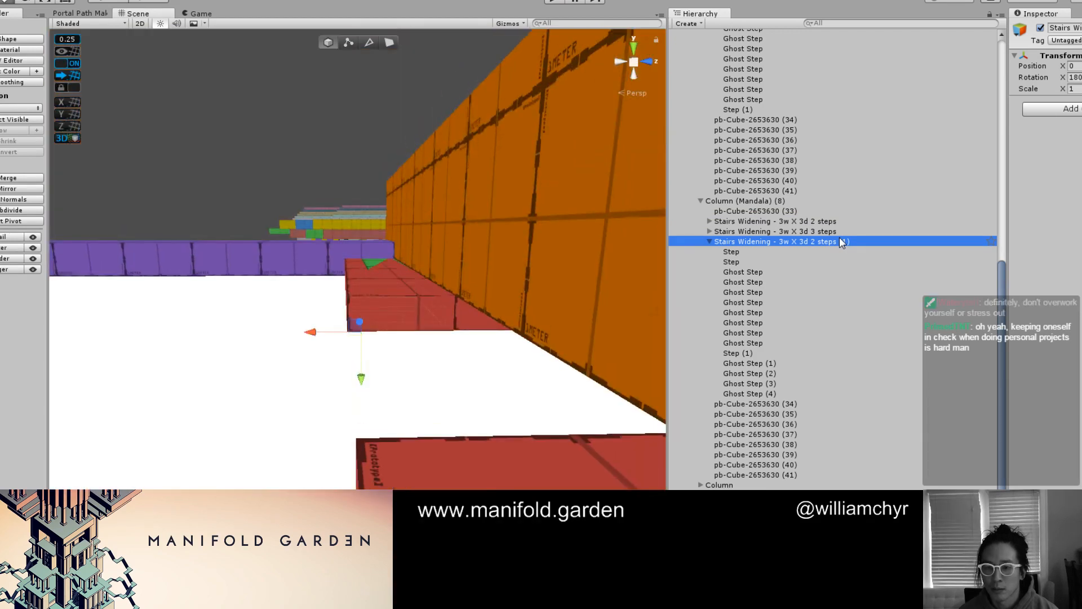
{"action": "right_click", "coordinate": [840, 241]}
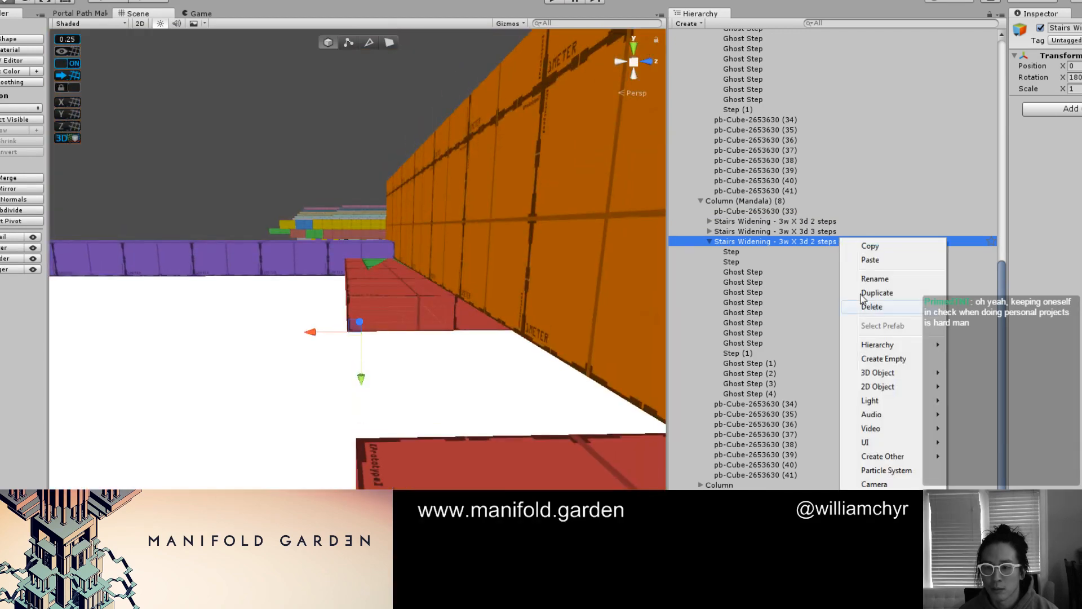
{"action": "left_click", "coordinate": [871, 309]}
Slide Column (Mandala) (8)'s 3w X 3d 3 steps group along X to centre it on the capital
{"action": "double_click", "coordinate": [805, 318]}
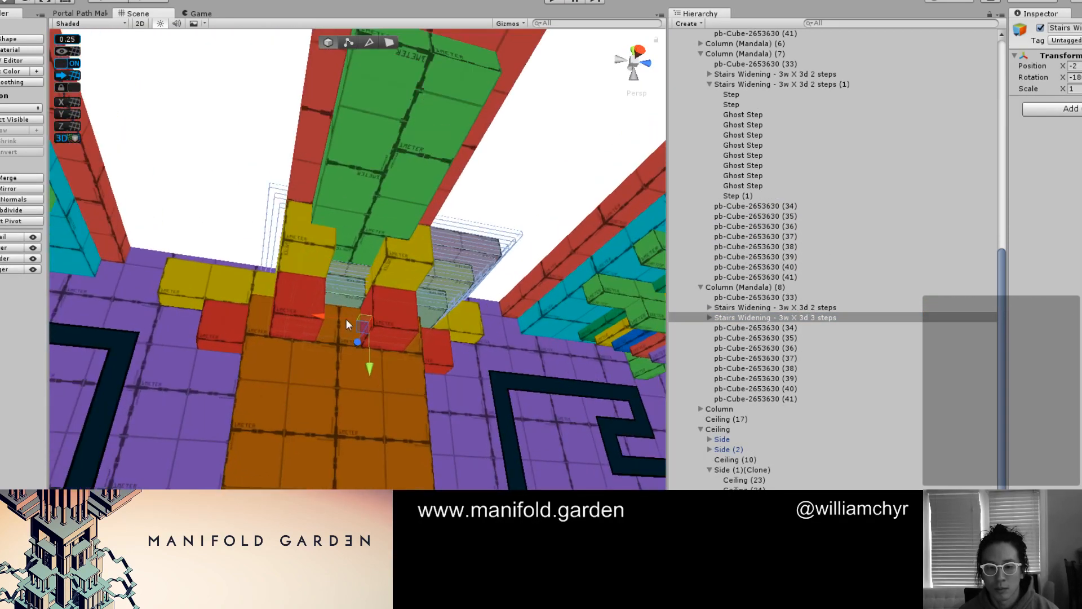
{"action": "left_click_drag", "start_coordinate": [325, 319], "coordinate": [246, 319]}
{"action": "middle_click_drag", "start_coordinate": [247, 320], "coordinate": [392, 391]}
{"action": "scroll", "coordinate": [338, 364], "scroll_direction": "down", "scroll_amount": 5}
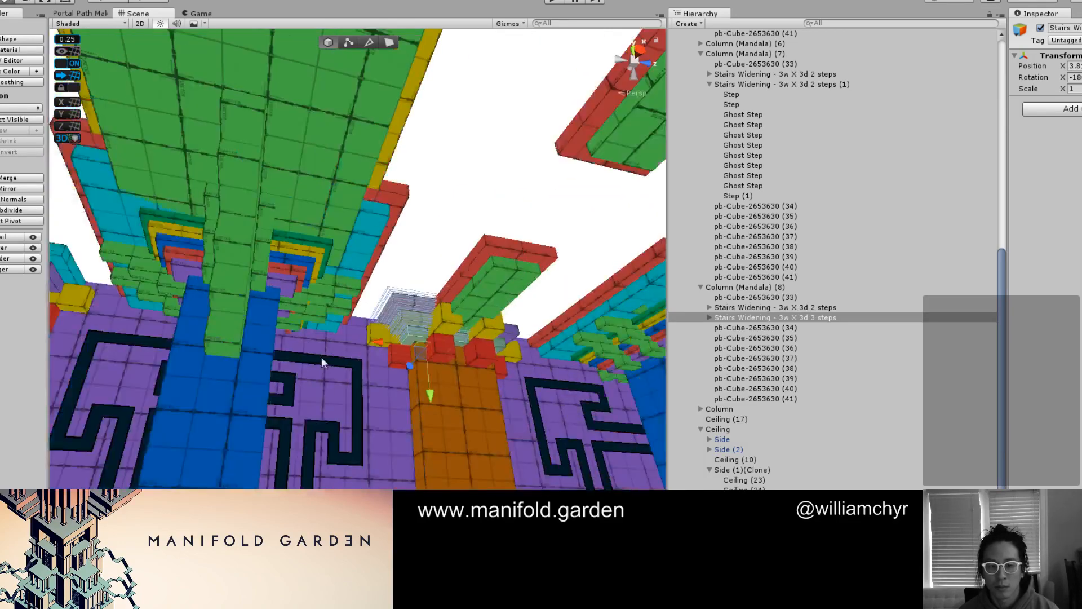
Duplicate the 3 steps group, nest the copy under Column (Mandala) (7)'s 2 steps (1) group and set its X position to 0
{"action": "middle_click_drag", "start_coordinate": [322, 357], "coordinate": [446, 343]}
{"action": "left_click", "coordinate": [283, 331]}
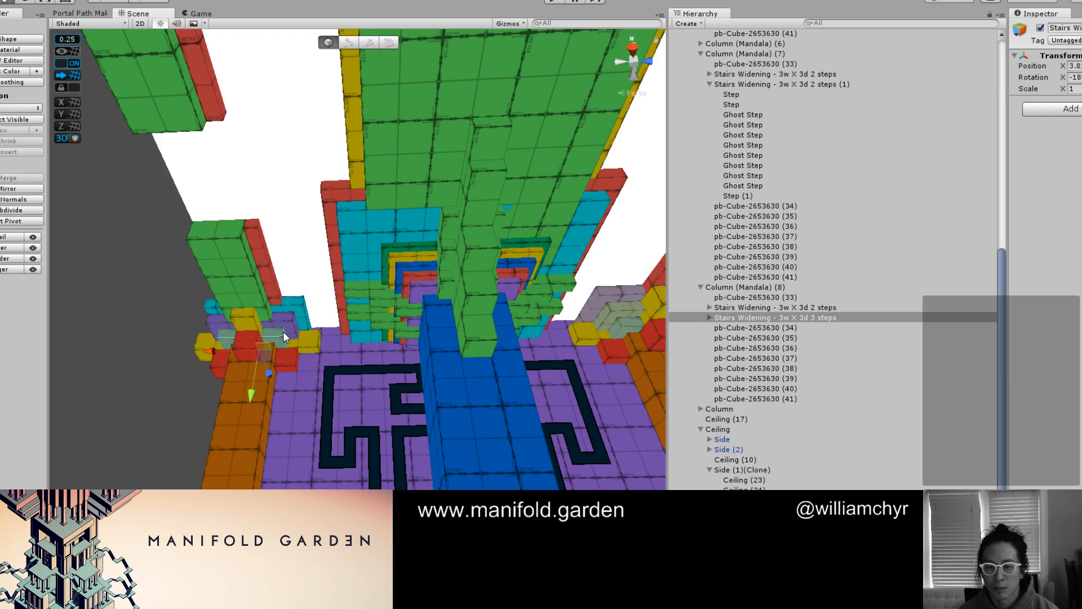
{"action": "left_click", "coordinate": [830, 83]}
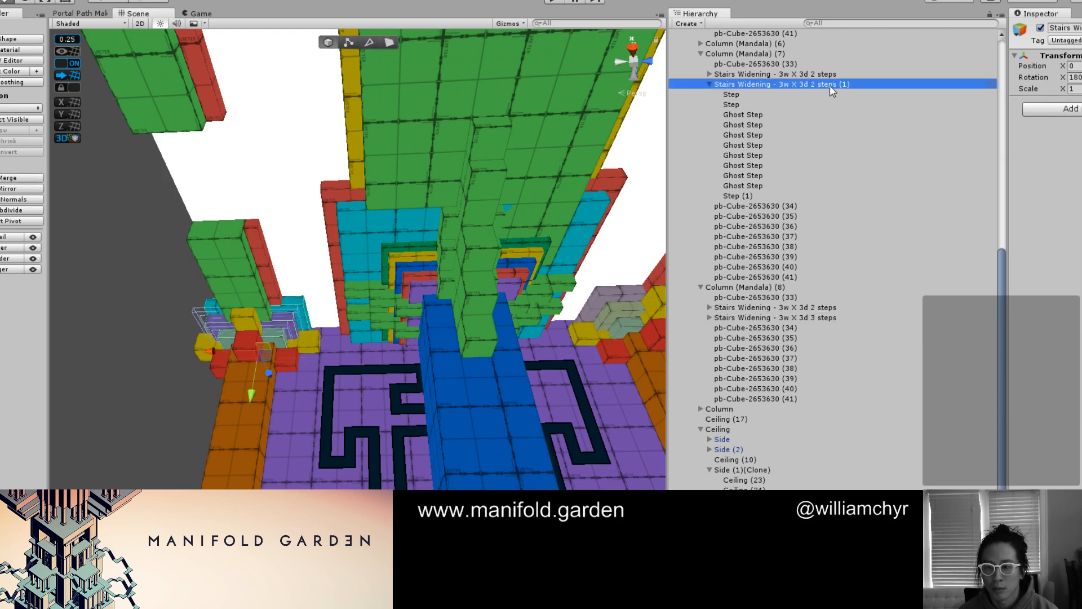
{"action": "left_click", "coordinate": [807, 319]}
{"action": "key", "text": "ctrl+d"}
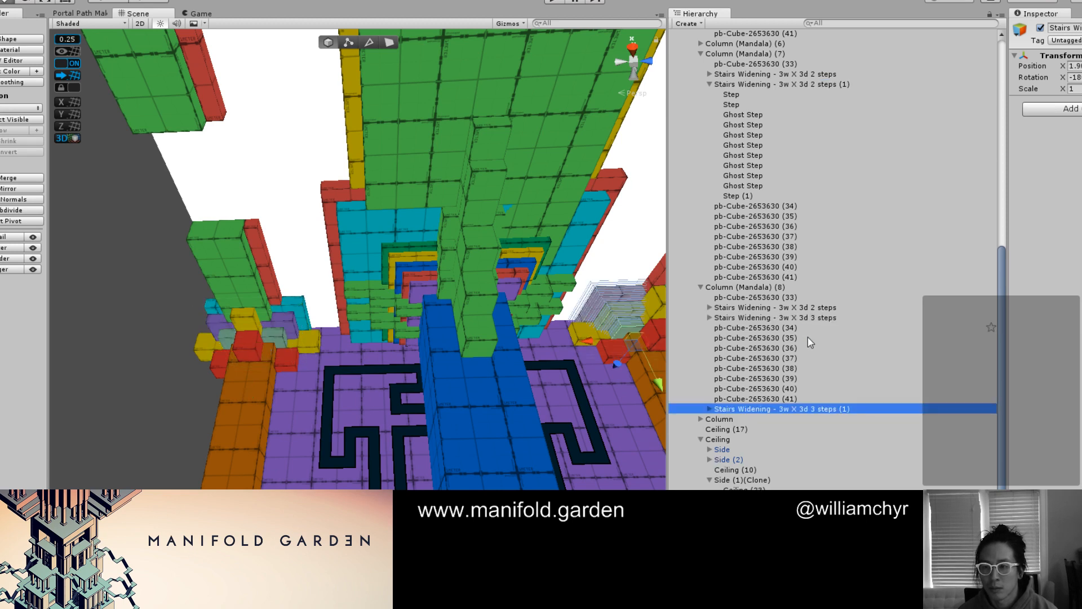
{"action": "left_click_drag", "start_coordinate": [789, 410], "coordinate": [839, 83]}
{"action": "left_click", "coordinate": [1074, 66]}
{"action": "type", "text": "0"}
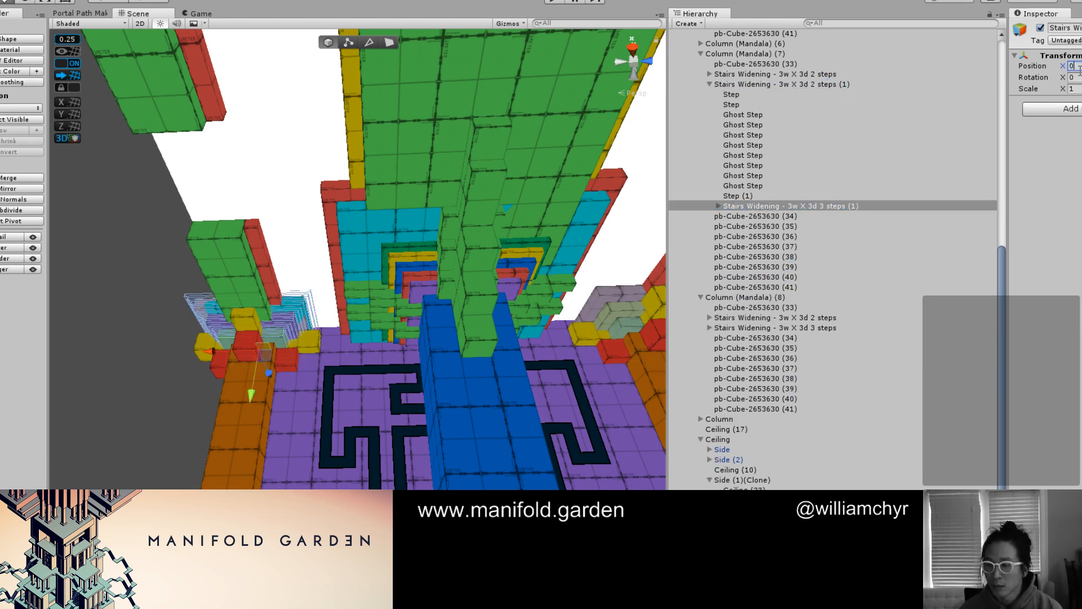
Move the 3 steps (1) group directly under Column (Mandala) (7) and delete that column's 2 steps (1) group
{"action": "left_click_drag", "start_coordinate": [810, 210], "coordinate": [831, 80]}
{"action": "right_click", "coordinate": [818, 93]}
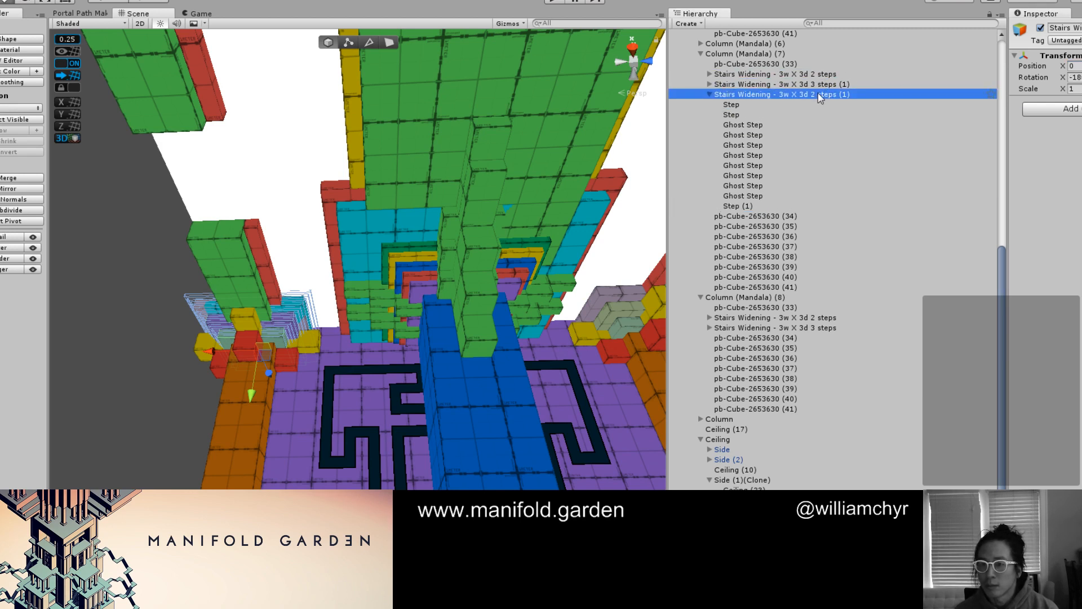
{"action": "left_click", "coordinate": [846, 162]}
Inspect the capitals around the ceiling to find the columns that still use the two-step stairs group
{"action": "double_click", "coordinate": [821, 66]}
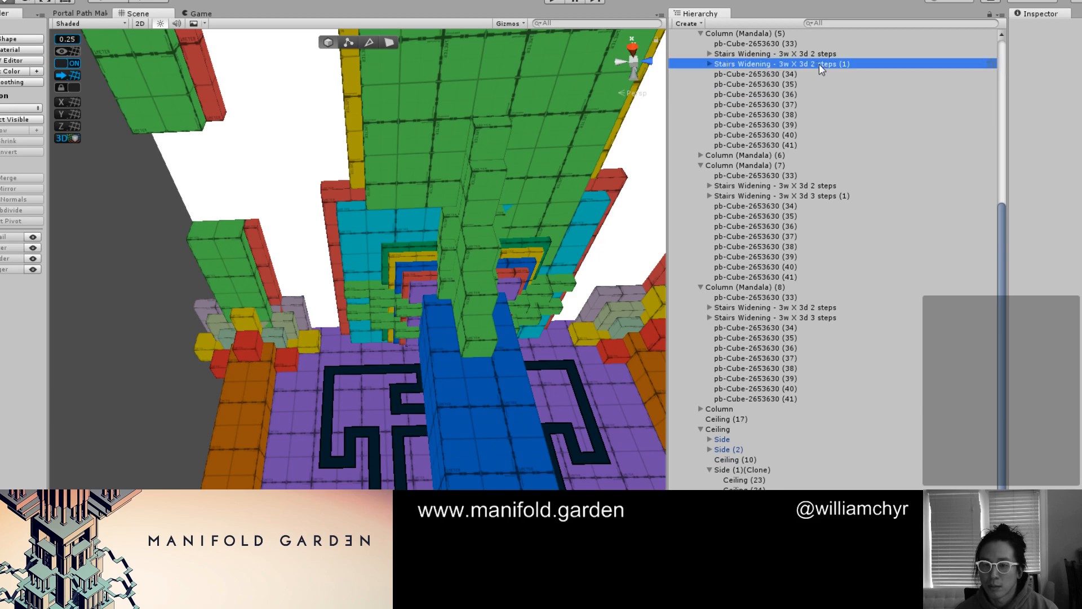
{"action": "scroll", "coordinate": [350, 364], "scroll_direction": "up", "scroll_amount": 3}
{"action": "middle_click_drag", "start_coordinate": [346, 369], "coordinate": [777, 194]}
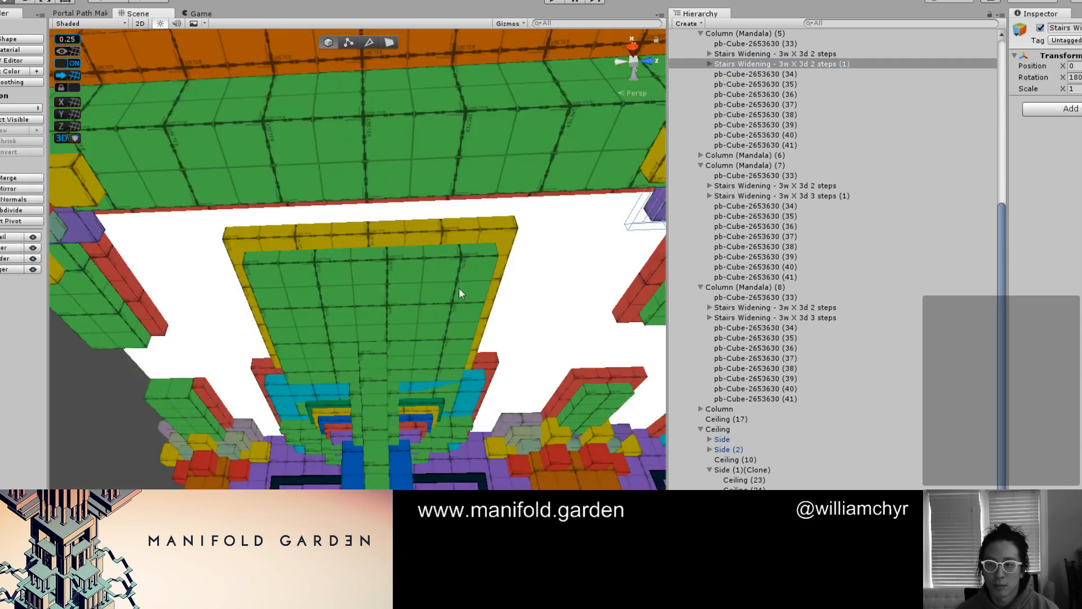
{"action": "middle_click_drag", "start_coordinate": [430, 304], "coordinate": [672, 127]}
{"action": "left_click", "coordinate": [328, 390]}
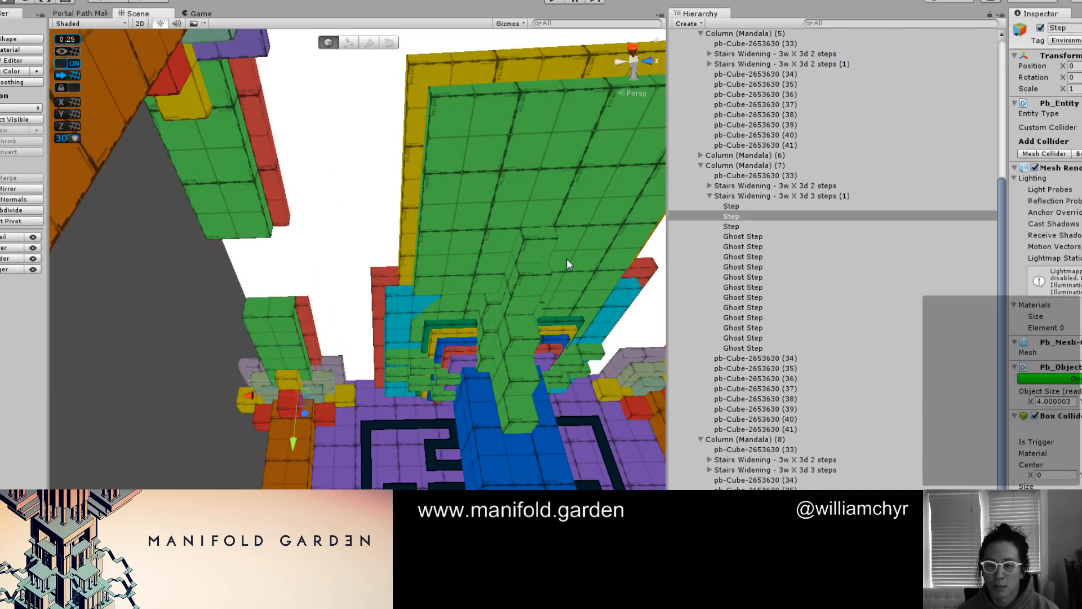
{"action": "double_click", "coordinate": [782, 197]}
{"action": "scroll", "coordinate": [501, 218], "scroll_direction": "down", "scroll_amount": 3}
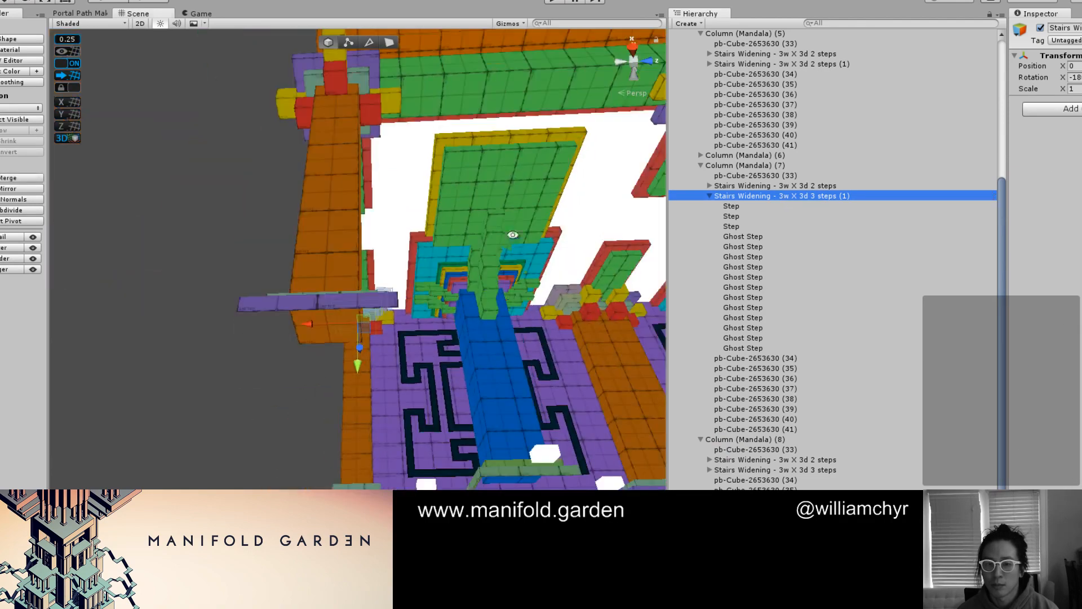
{"action": "left_click_drag", "start_coordinate": [499, 220], "coordinate": [184, 317], "text": "alt"}
{"action": "middle_click_drag", "start_coordinate": [184, 316], "coordinate": [479, 245]}
{"action": "scroll", "coordinate": [478, 244], "scroll_direction": "down", "scroll_amount": 4}
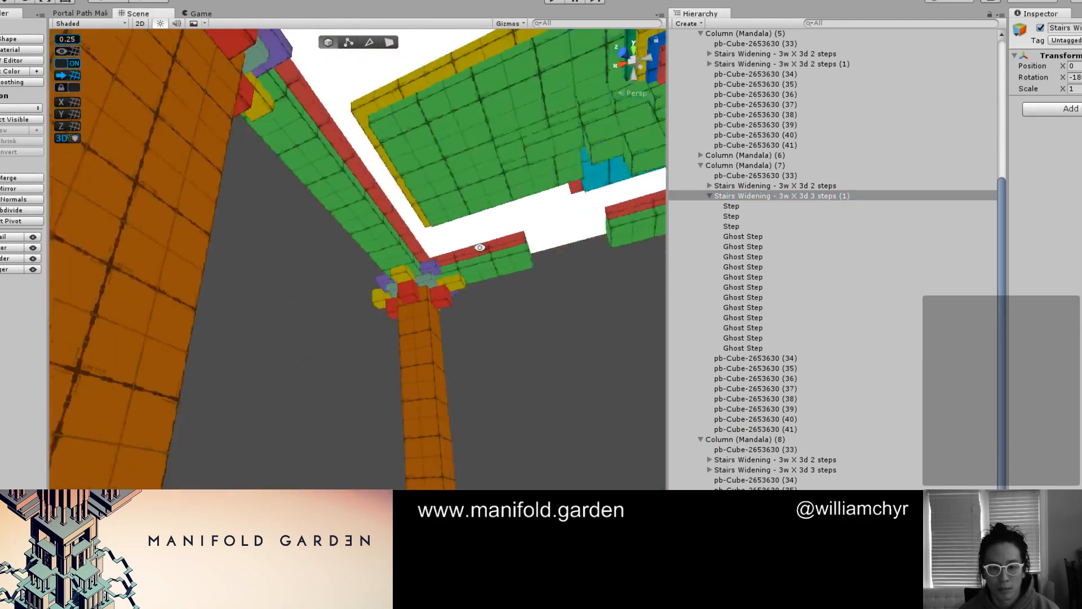
{"action": "left_click_drag", "start_coordinate": [478, 244], "coordinate": [336, 295], "text": "alt"}
Delete the Stairs Widening - 3w X 3d 2 steps (1) group from Column (Mandala) (6)
{"action": "left_click", "coordinate": [333, 296]}
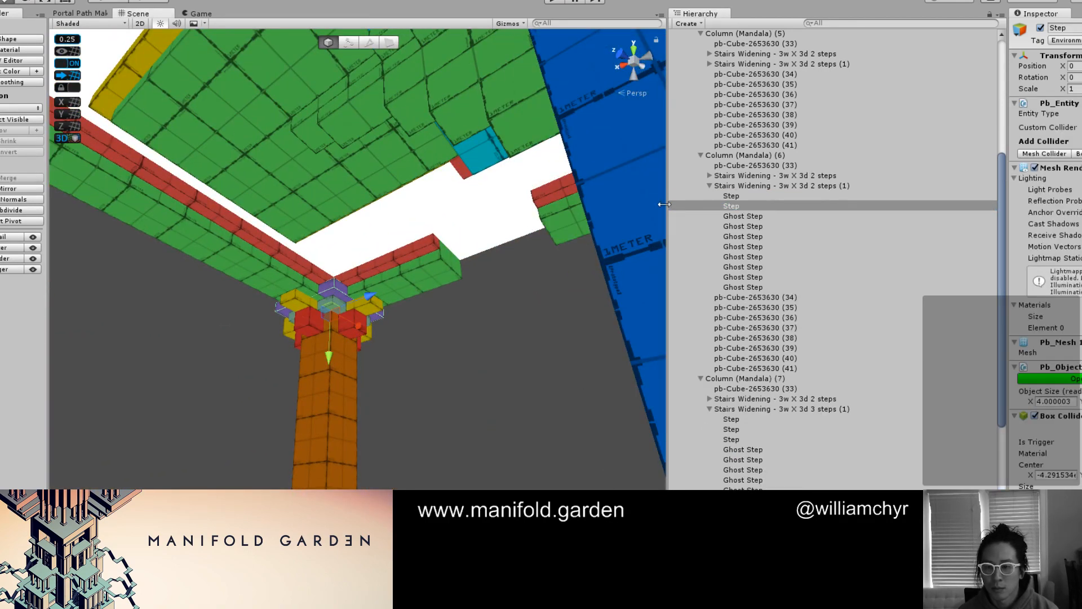
{"action": "left_click", "coordinate": [832, 186]}
{"action": "right_click", "coordinate": [829, 190]}
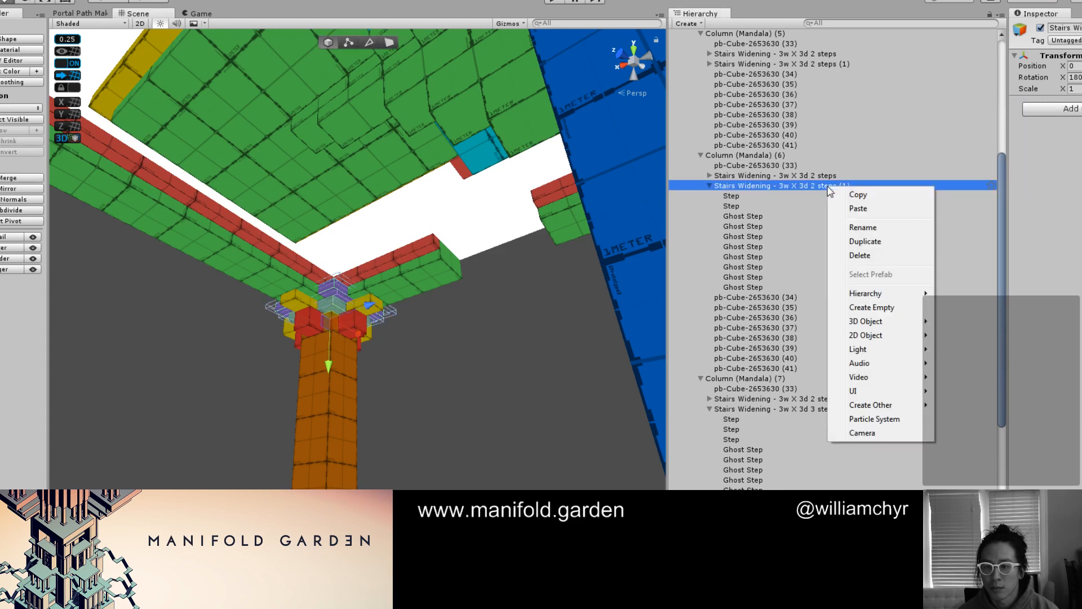
{"action": "left_click", "coordinate": [875, 254]}
Delete the Stairs Widening - 3w X 3d 2 steps (1) group from Column (Mandala) (5)
{"action": "left_click_drag", "start_coordinate": [413, 224], "coordinate": [581, 216], "text": "alt"}
{"action": "left_click", "coordinate": [604, 318]}
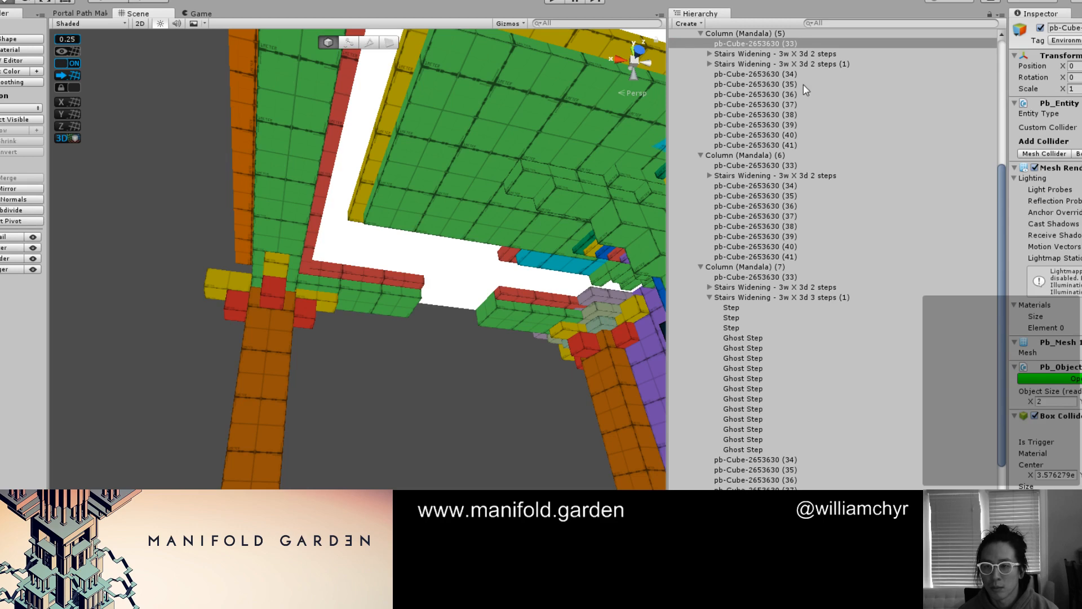
{"action": "scroll", "coordinate": [804, 83], "scroll_direction": "up", "scroll_amount": 2}
{"action": "left_click", "coordinate": [588, 298]}
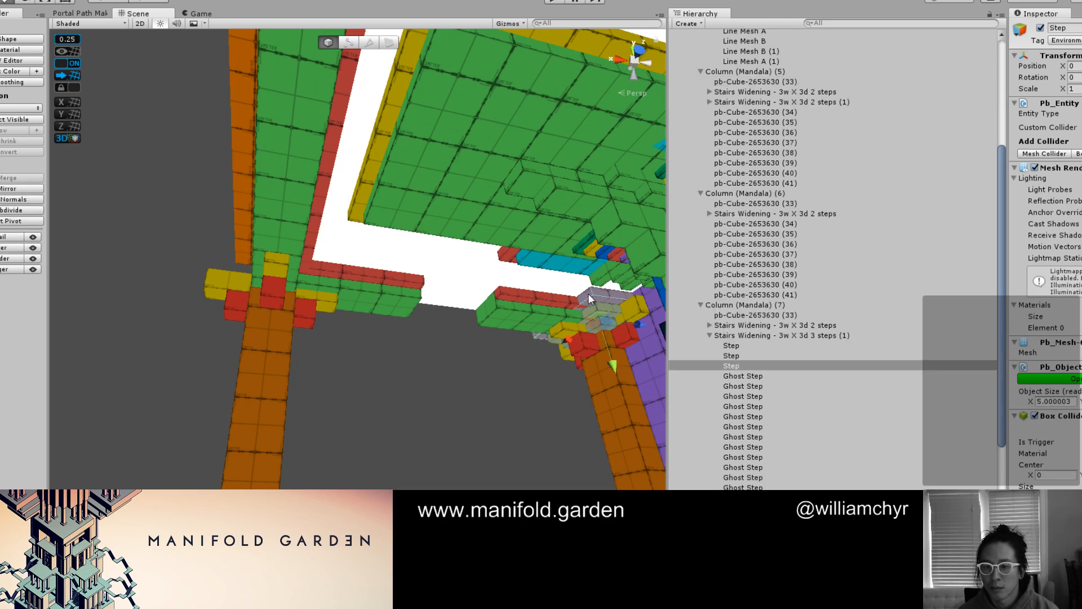
{"action": "left_click", "coordinate": [770, 335]}
{"action": "key", "text": "f"}
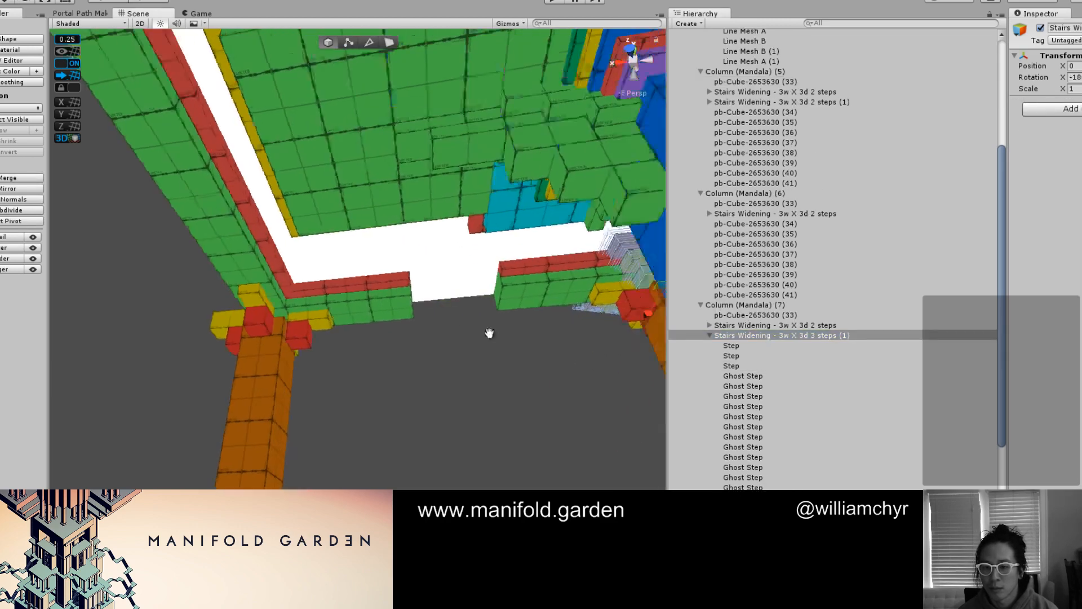
{"action": "left_click_drag", "start_coordinate": [571, 310], "coordinate": [211, 409]}
{"action": "middle_click_drag", "start_coordinate": [174, 349], "coordinate": [308, 367]}
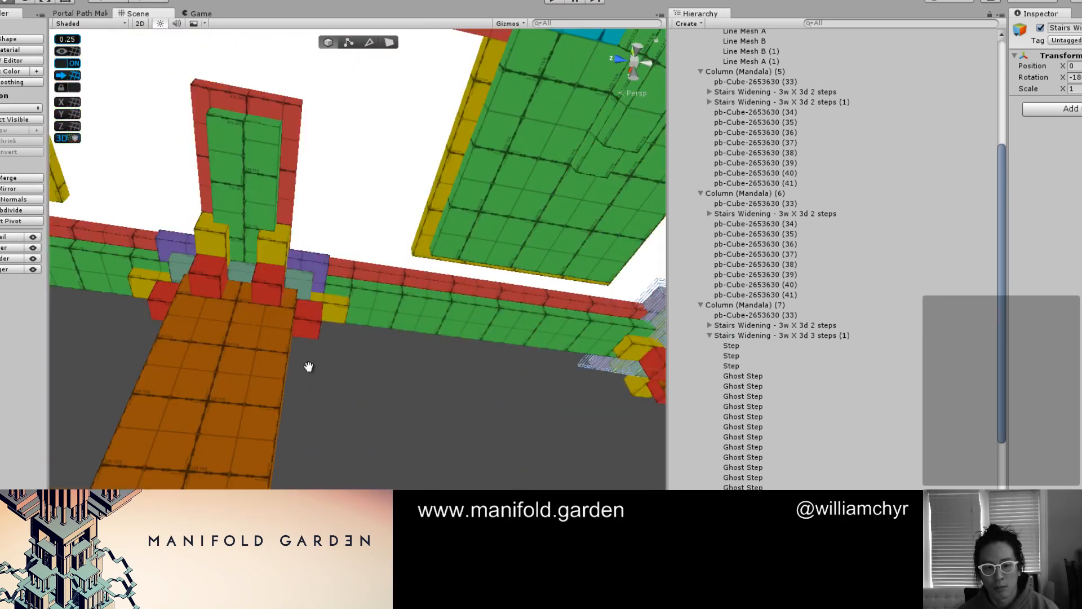
{"action": "left_click", "coordinate": [307, 294]}
{"action": "left_click_drag", "start_coordinate": [404, 292], "coordinate": [358, 360], "text": "alt"}
{"action": "left_click", "coordinate": [827, 102]}
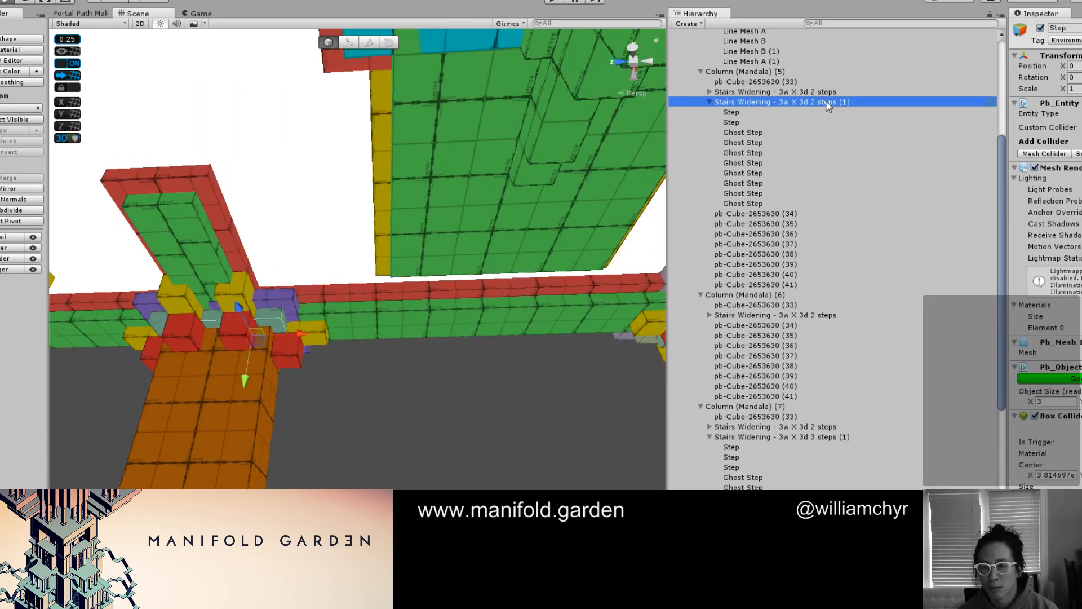
{"action": "right_click", "coordinate": [827, 102]}
{"action": "left_click", "coordinate": [866, 169]}
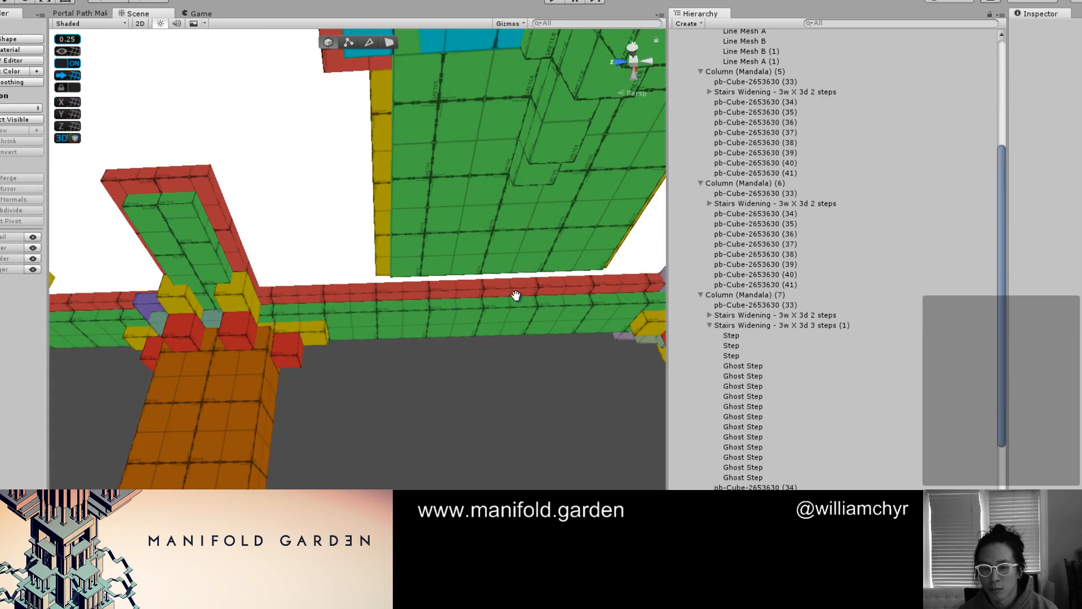
Duplicate Column (Mandala) (7)'s 3 steps (1) group and slide the copy along X onto the capital of Column (Mandala) (5)
{"action": "middle_click_drag", "start_coordinate": [517, 296], "coordinate": [467, 278]}
{"action": "left_click", "coordinate": [442, 277]}
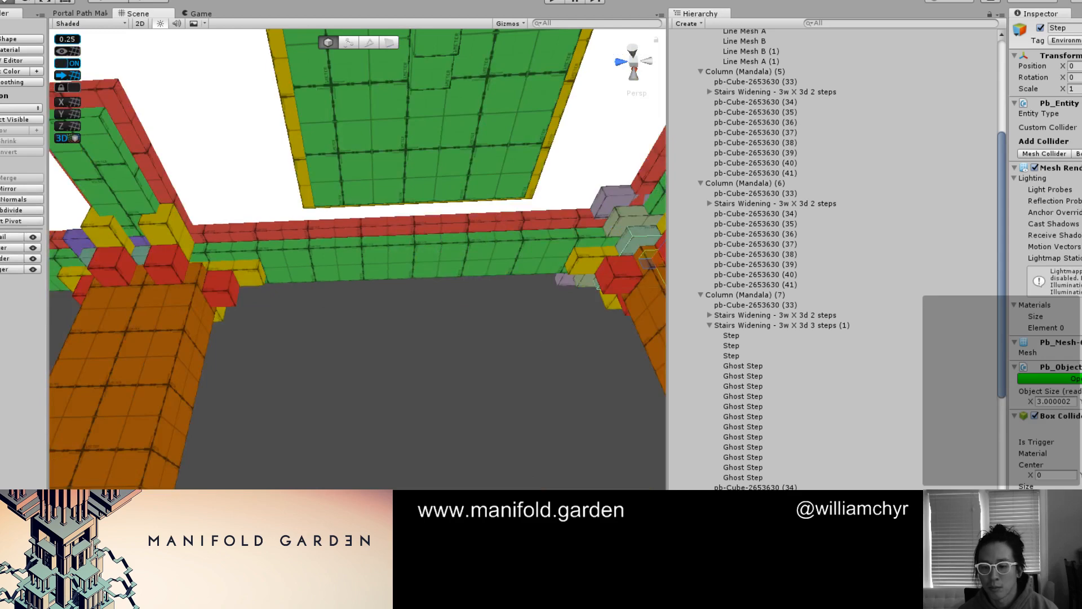
{"action": "left_click", "coordinate": [636, 241]}
{"action": "scroll", "coordinate": [496, 418], "scroll_direction": "down", "scroll_amount": 3}
{"action": "scroll", "coordinate": [497, 417], "scroll_direction": "up", "scroll_amount": 2}
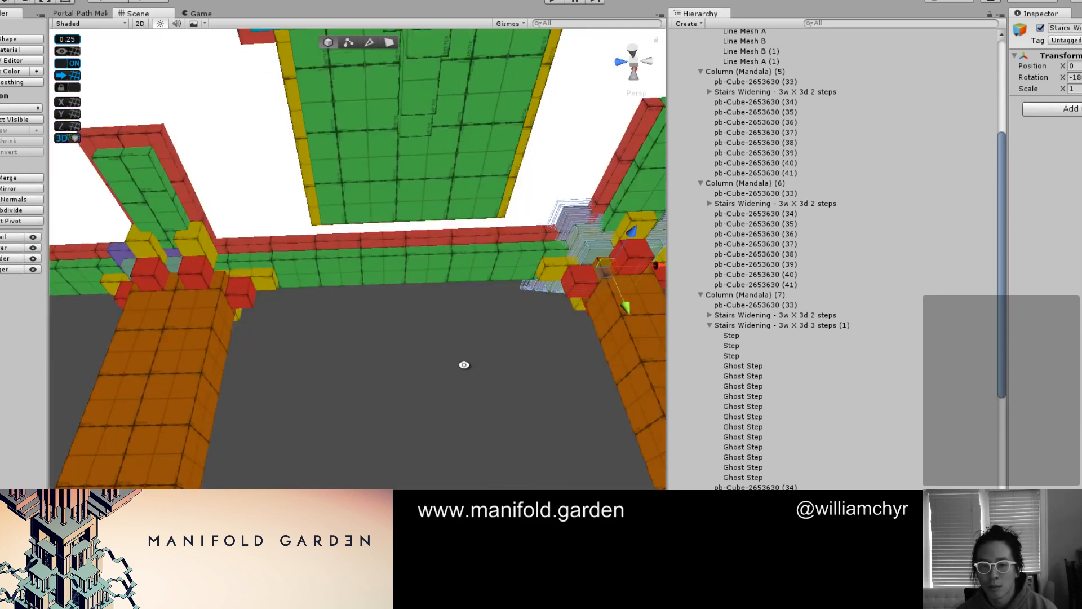
{"action": "left_click_drag", "start_coordinate": [464, 365], "coordinate": [461, 323], "text": "alt"}
{"action": "middle_click_drag", "start_coordinate": [500, 259], "coordinate": [439, 307]}
{"action": "key", "text": "ctrl+d"}
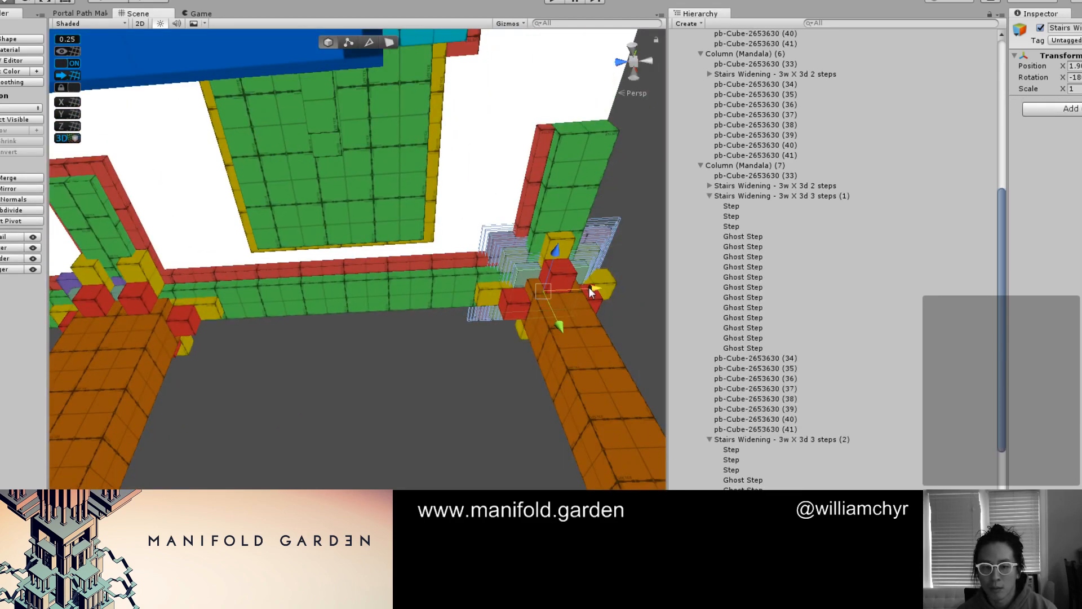
{"action": "left_click_drag", "start_coordinate": [588, 286], "coordinate": [191, 305]}
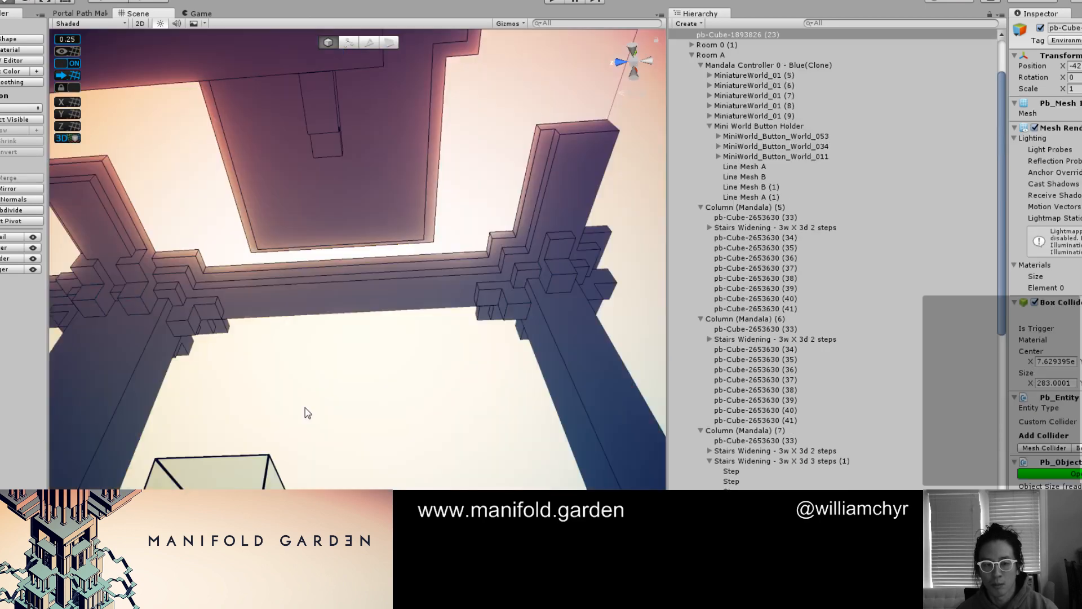
Review the columns and capitals from outside the building with the game shading, then return to the coloured prototype materials
{"action": "left_click_drag", "start_coordinate": [306, 408], "coordinate": [156, 483], "text": "alt"}
{"action": "scroll", "coordinate": [266, 408], "scroll_direction": "down", "scroll_amount": 3}
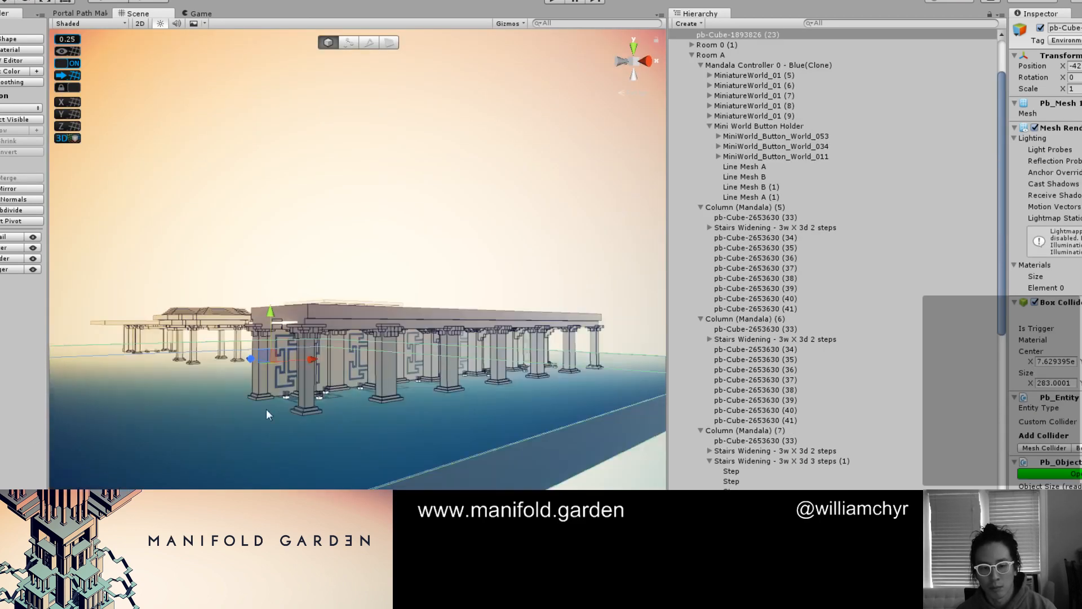
{"action": "scroll", "coordinate": [267, 409], "scroll_direction": "up", "scroll_amount": 5}
{"action": "left_click_drag", "start_coordinate": [266, 408], "coordinate": [171, 340], "text": "alt"}
{"action": "middle_click_drag", "start_coordinate": [248, 367], "coordinate": [301, 382]}
{"action": "mouse_move", "coordinate": [301, 382]}
{"action": "left_mouse_down", "text": "alt"}
{"action": "mouse_move", "coordinate": [259, 345]}
{"action": "mouse_move", "coordinate": [296, 340]}
{"action": "mouse_move", "coordinate": [253, 430]}
{"action": "mouse_move", "coordinate": [325, 357]}
{"action": "mouse_move", "coordinate": [316, 389]}
{"action": "left_mouse_up", "text": "alt"}
{"action": "scroll", "coordinate": [296, 340], "scroll_direction": "down", "scroll_amount": 3}
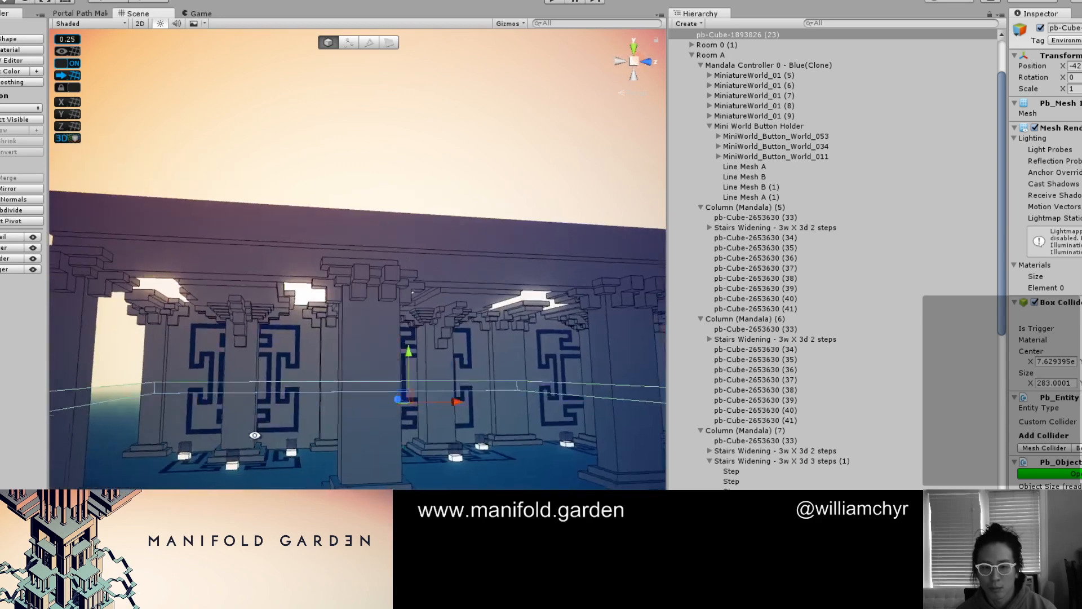
{"action": "key", "text": "ctrl+e"}
Collapse Column (Mandala) (5), (6) and (7) in the hierarchy and frame Column (Mandala) (8) in the scene
{"action": "left_click", "coordinate": [368, 327]}
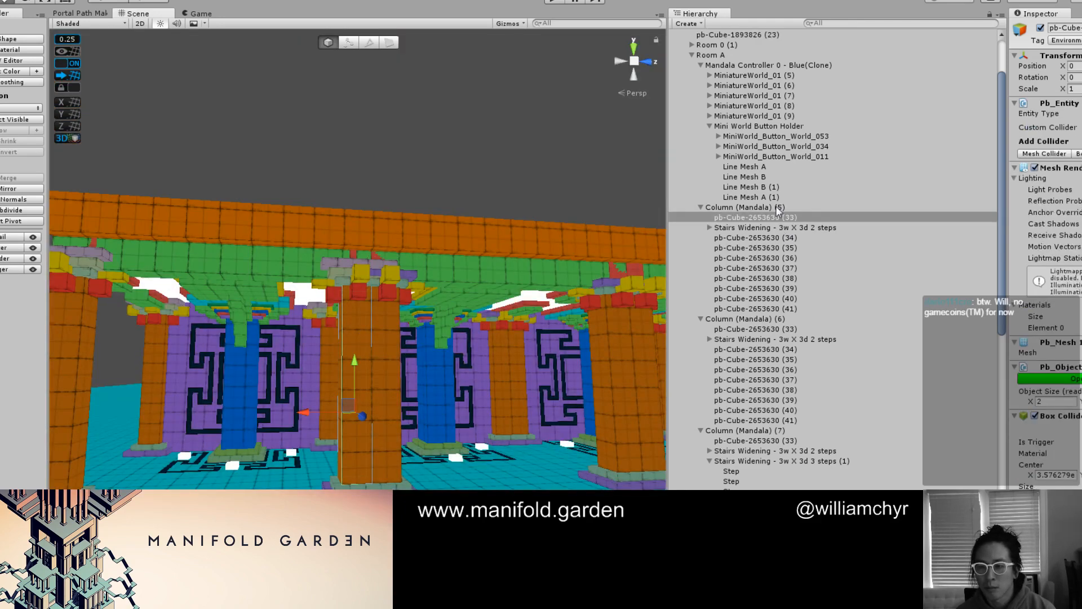
{"action": "left_click", "coordinate": [700, 208]}
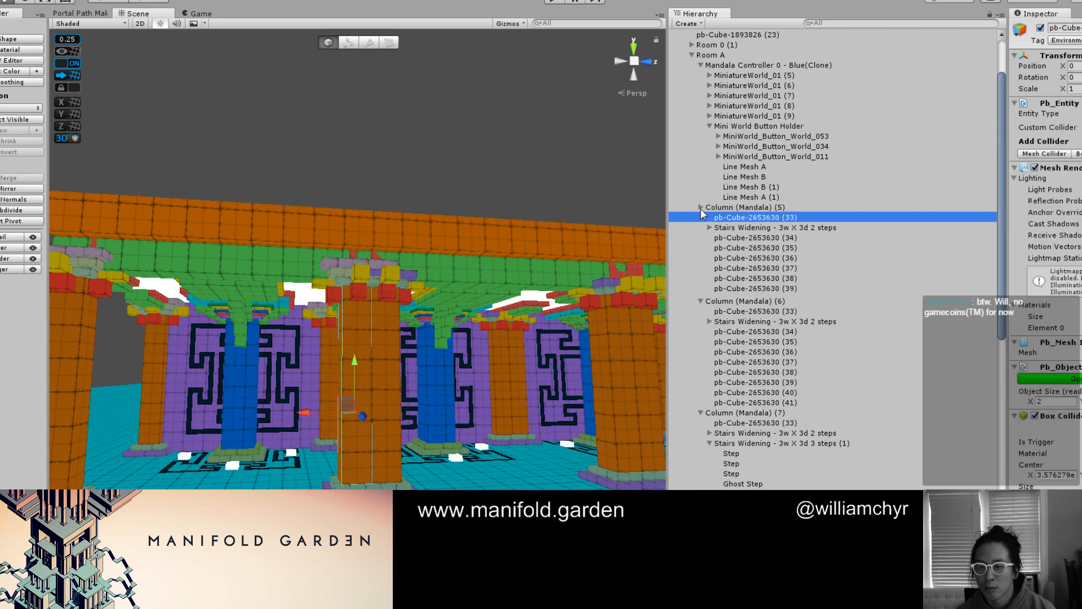
{"action": "left_click", "coordinate": [701, 217]}
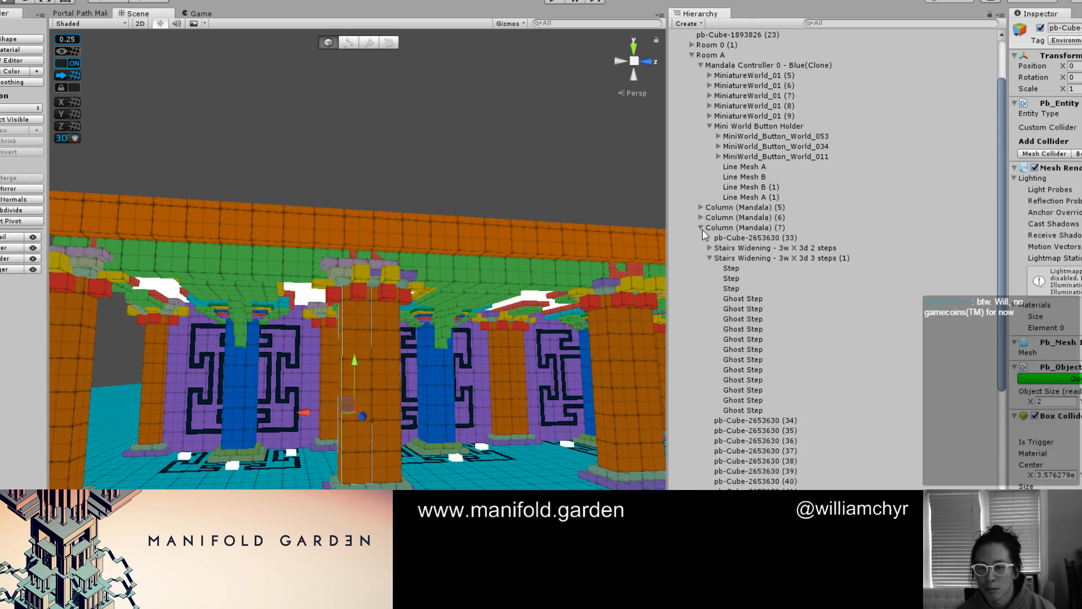
{"action": "left_click", "coordinate": [701, 228]}
{"action": "double_click", "coordinate": [713, 287]}
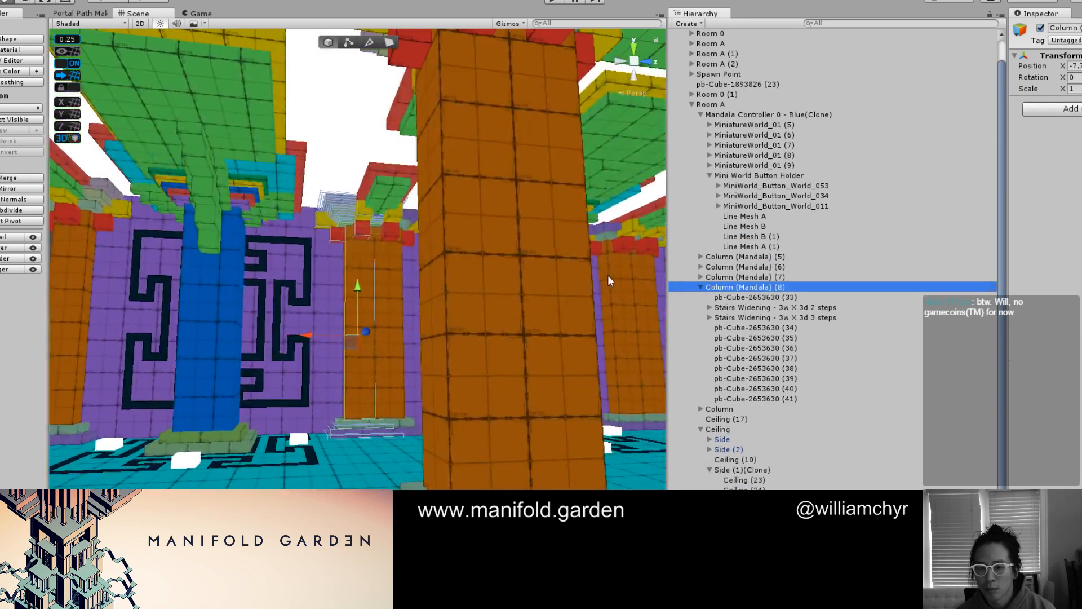
Inspect the capital of Column (Mandala) (7) together with its two-step and three-step stair groups
{"action": "middle_click_drag", "start_coordinate": [442, 270], "coordinate": [524, 317]}
{"action": "scroll", "coordinate": [360, 295], "scroll_direction": "up", "scroll_amount": 3}
{"action": "middle_click_drag", "start_coordinate": [361, 295], "coordinate": [590, 297]}
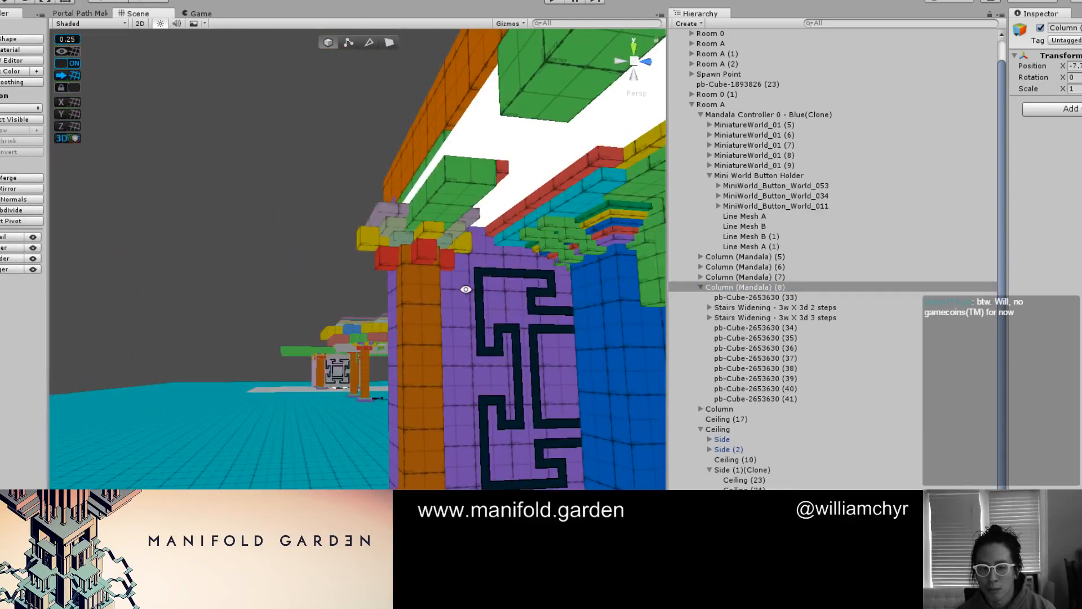
{"action": "left_click_drag", "start_coordinate": [466, 290], "coordinate": [410, 289], "text": "alt"}
{"action": "left_click", "coordinate": [410, 289]}
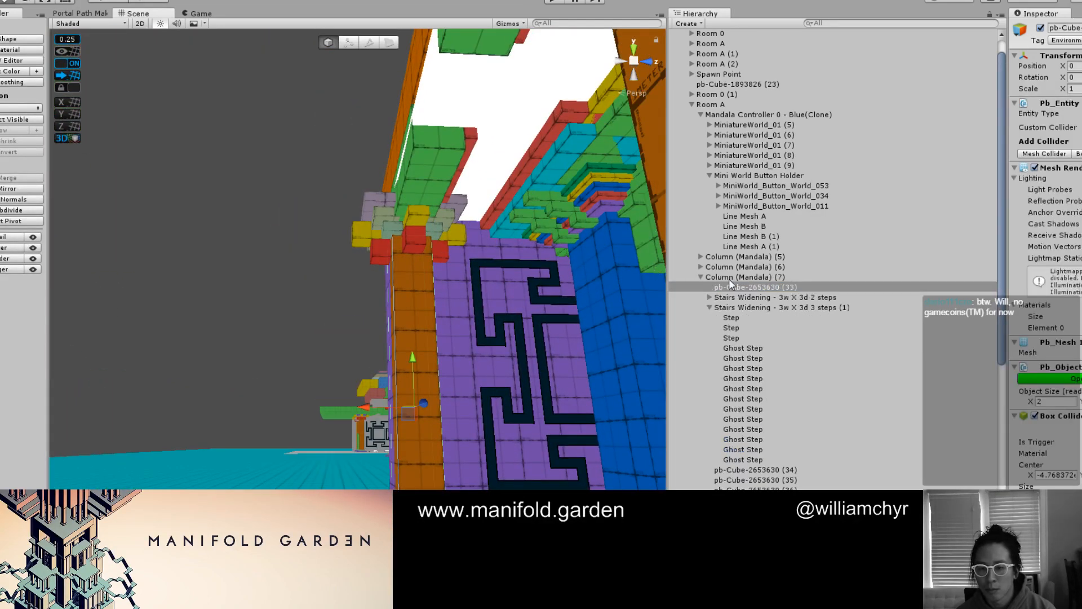
{"action": "left_click", "coordinate": [710, 308]}
{"action": "left_click", "coordinate": [731, 309]}
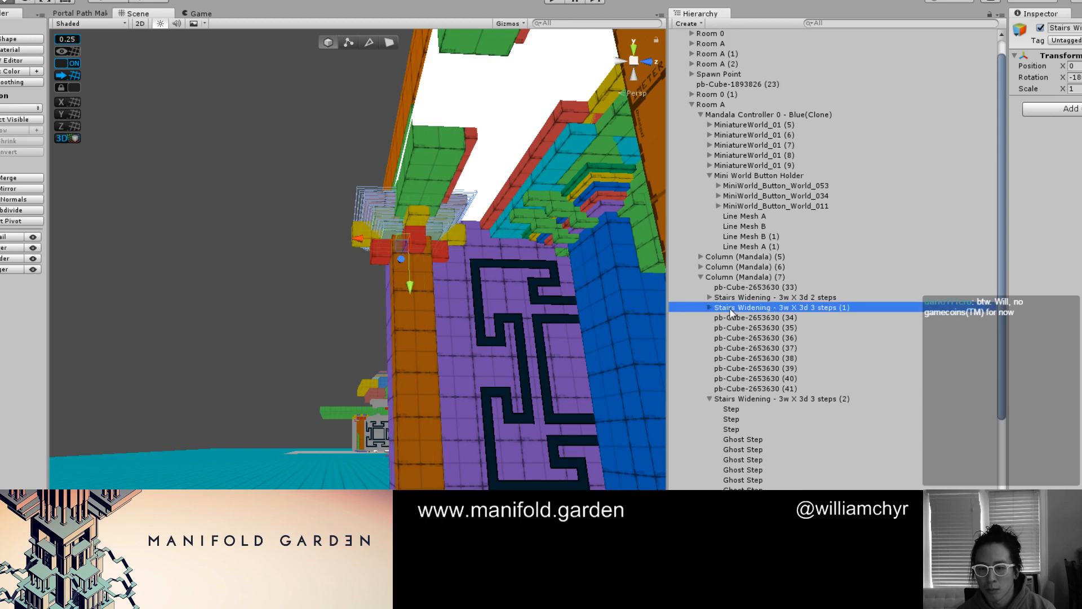
{"action": "left_click", "coordinate": [733, 298]}
{"action": "left_click_drag", "start_coordinate": [412, 304], "coordinate": [405, 371], "text": "alt"}
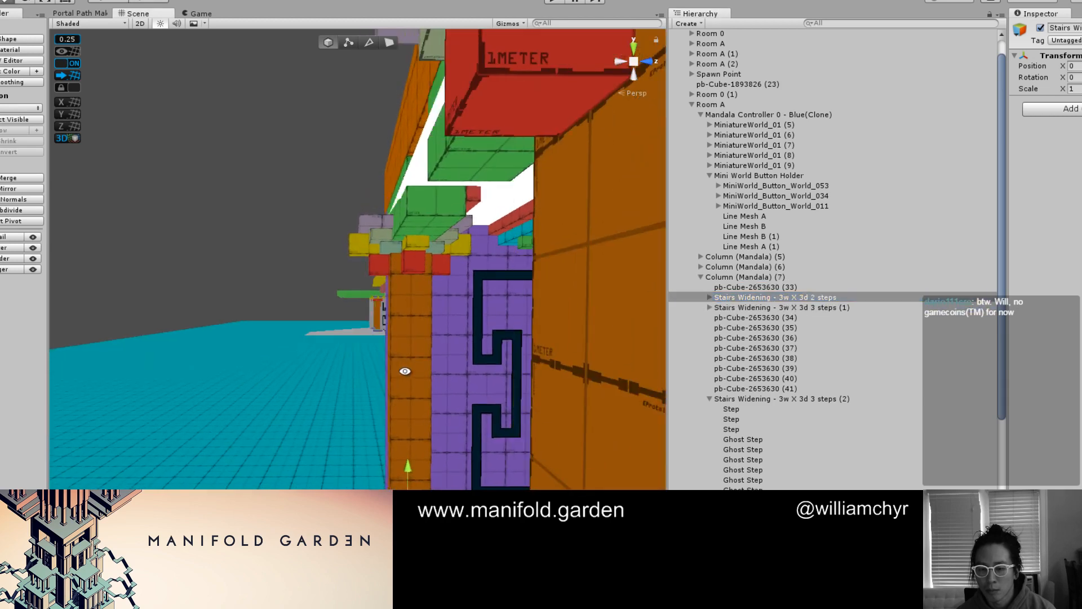
{"action": "key", "text": "f"}
Rename Column (Mandala) (7) to Column A and save it as a prefab
{"action": "left_click", "coordinate": [740, 277]}
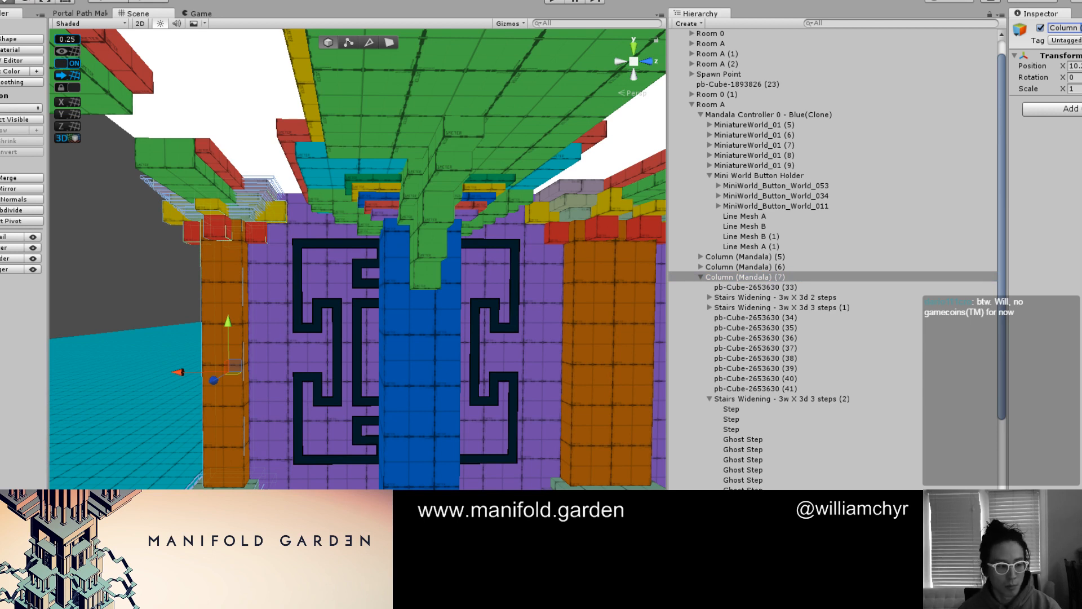
{"action": "type", "text": "A"}
{"action": "key", "text": "Return"}
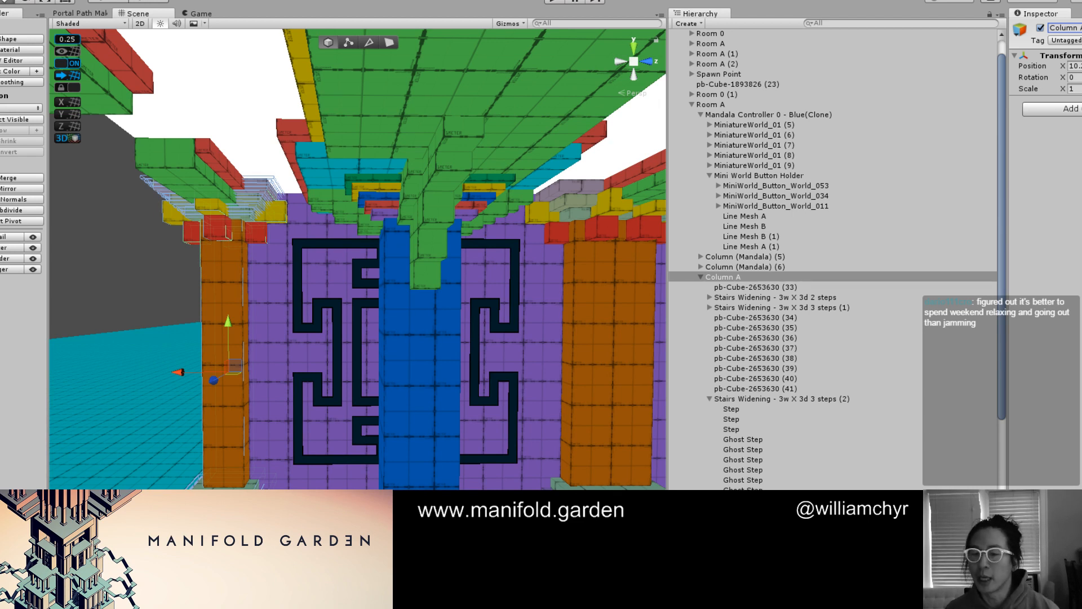
{"action": "key", "text": "alt+Tab"}
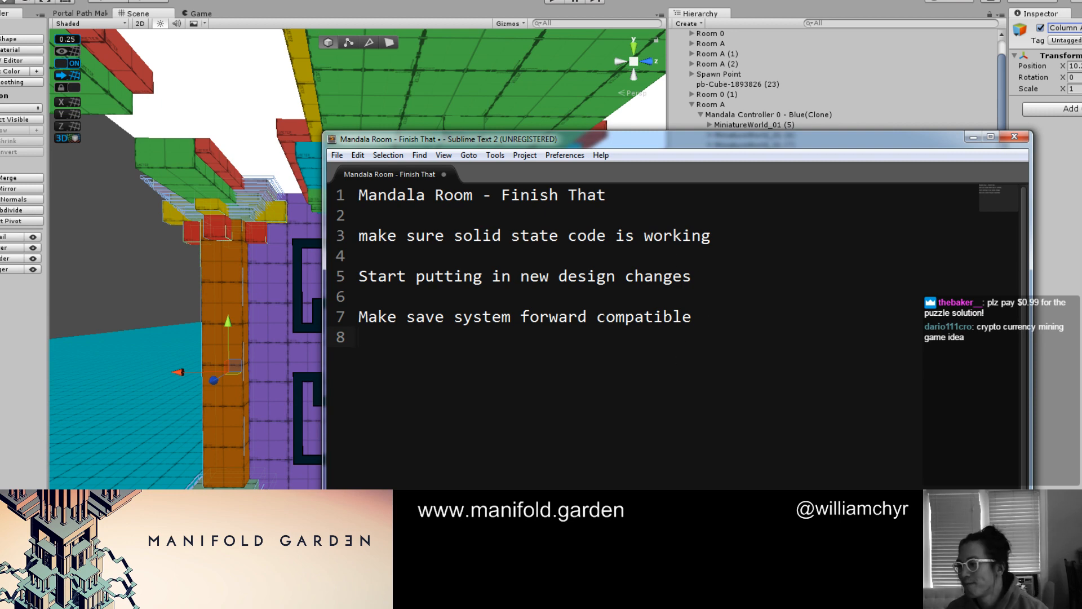
{"action": "key", "text": "alt+Tab"}
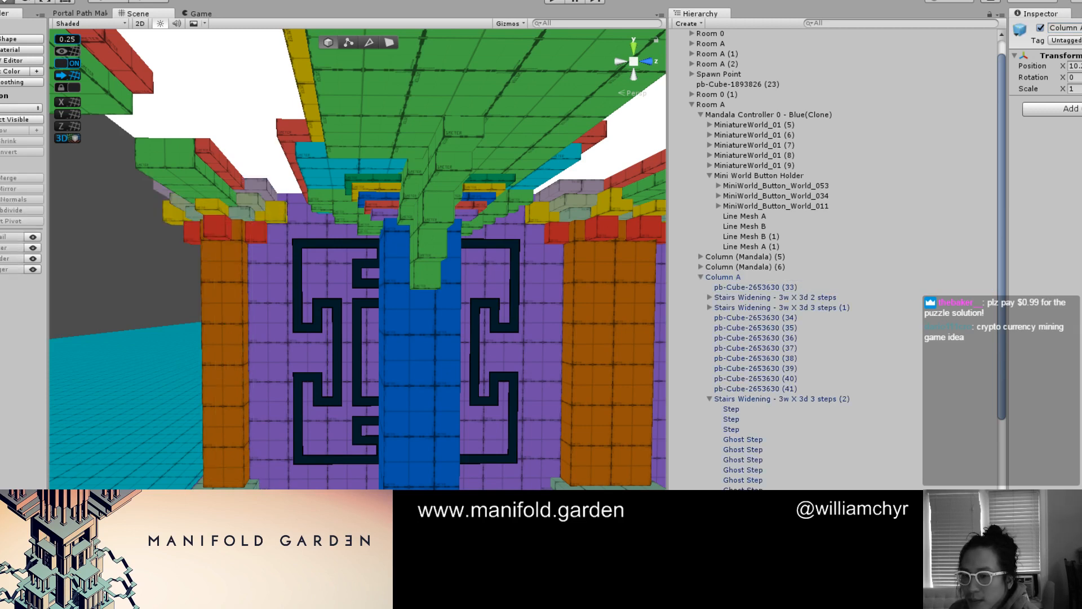
Examine the separate Mandala Room Associate - Blue building and compare its columns with the long mandala building
{"action": "scroll", "coordinate": [350, 316], "scroll_direction": "down", "scroll_amount": 10}
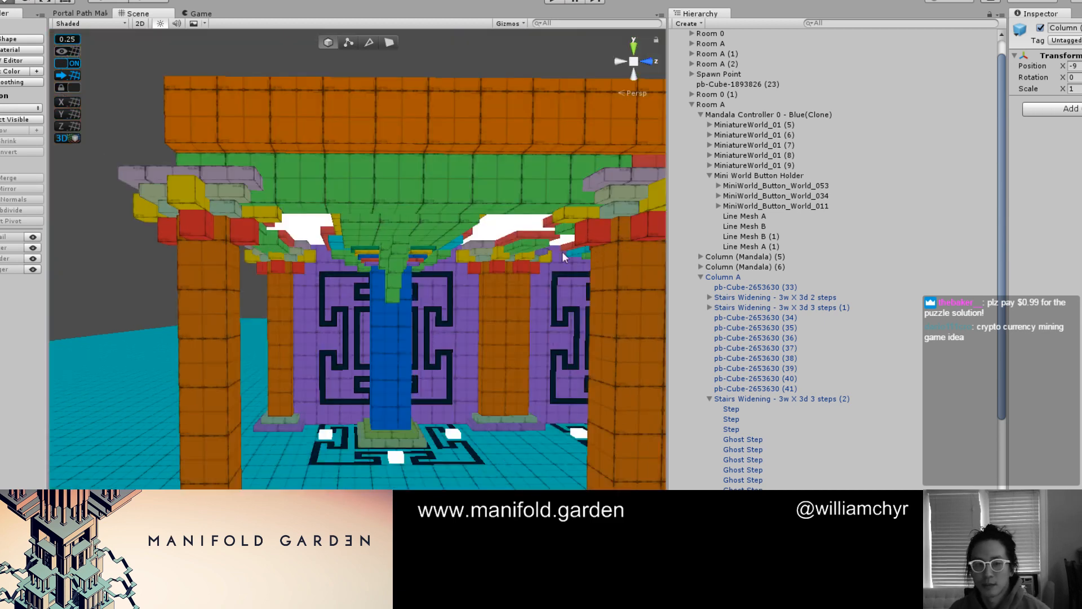
{"action": "left_click_drag", "start_coordinate": [316, 322], "coordinate": [352, 380], "text": "alt"}
{"action": "left_click", "coordinate": [199, 233]}
{"action": "left_click", "coordinate": [198, 233]}
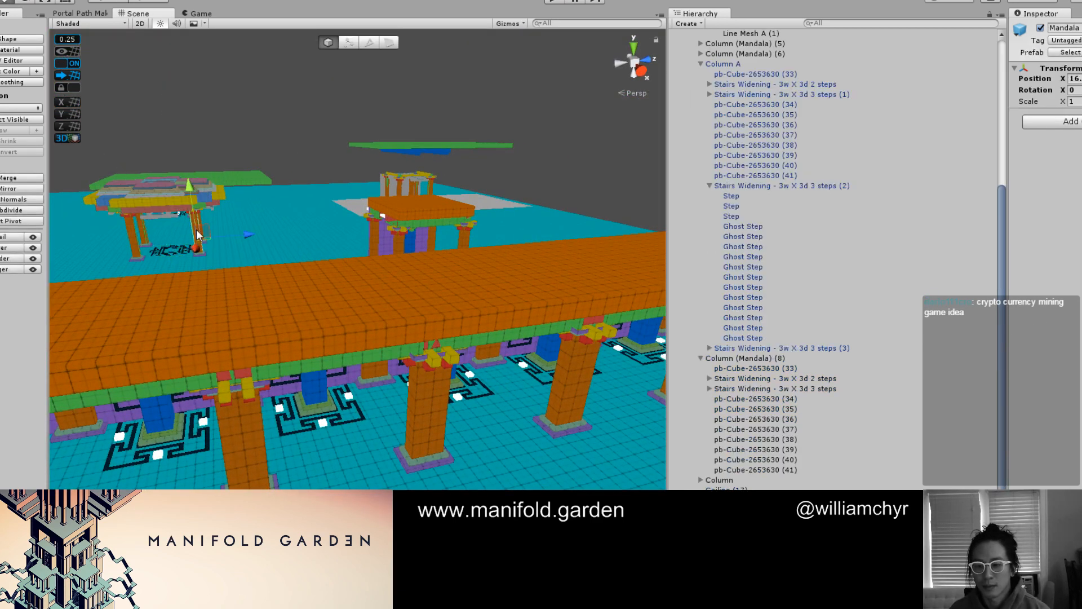
{"action": "scroll", "coordinate": [593, 331], "scroll_direction": "down", "scroll_amount": 5}
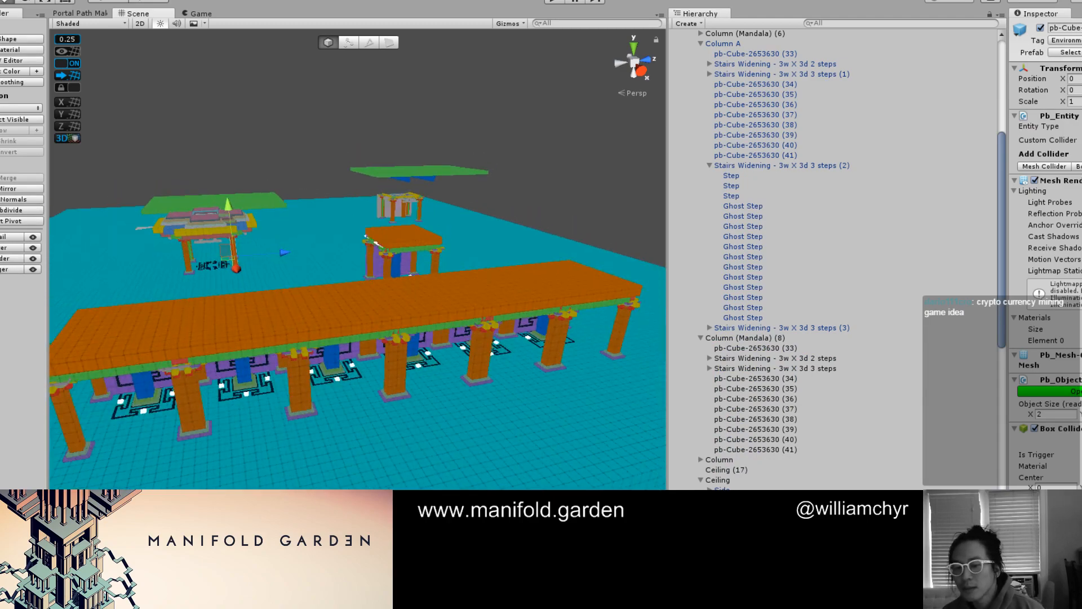
{"action": "left_click", "coordinate": [199, 233]}
{"action": "key", "text": "f"}
{"action": "scroll", "coordinate": [343, 382], "scroll_direction": "up", "scroll_amount": 5}
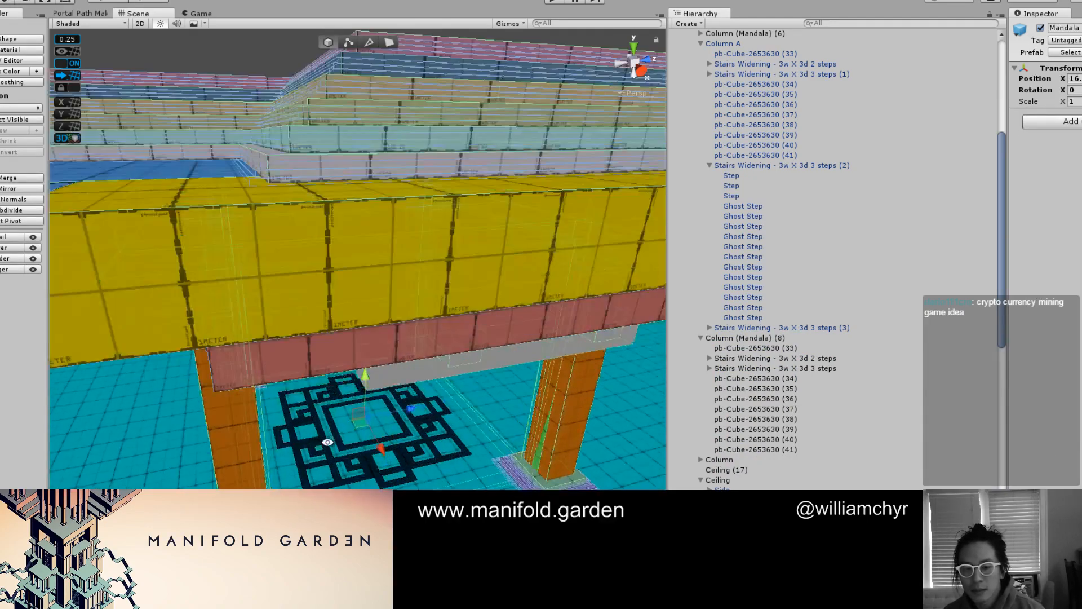
{"action": "left_click_drag", "start_coordinate": [332, 389], "coordinate": [489, 309], "text": "alt"}
{"action": "scroll", "coordinate": [454, 322], "scroll_direction": "down", "scroll_amount": 10}
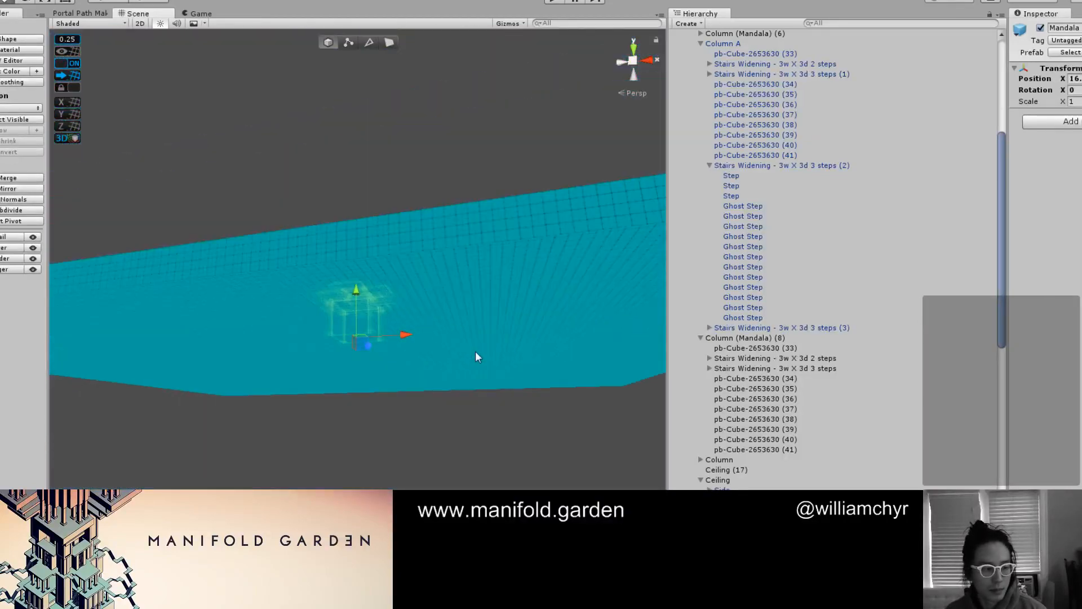
{"action": "scroll", "coordinate": [490, 352], "scroll_direction": "up", "scroll_amount": 1}
{"action": "scroll", "coordinate": [490, 352], "scroll_direction": "down", "scroll_amount": 4}
{"action": "left_click_drag", "start_coordinate": [491, 352], "coordinate": [333, 389], "text": "alt"}
{"action": "scroll", "coordinate": [333, 389], "scroll_direction": "up", "scroll_amount": 4}
{"action": "left_click_drag", "start_coordinate": [421, 367], "coordinate": [335, 357], "text": "alt"}
{"action": "middle_click_drag", "start_coordinate": [335, 357], "coordinate": [364, 369]}
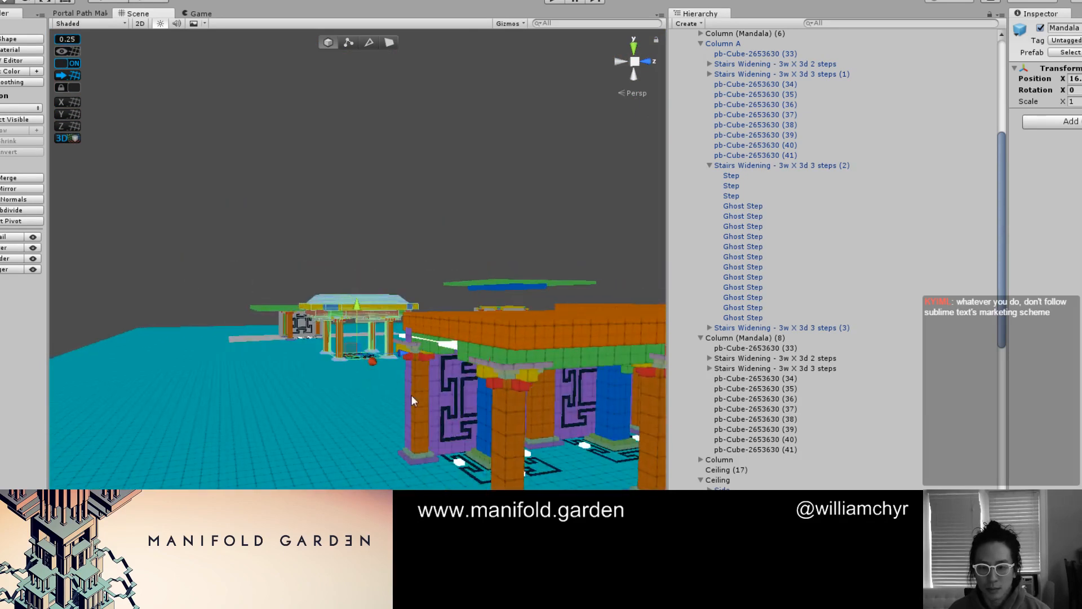
Select Column A, collapse its children in the hierarchy and inspect it among the neighbouring columns
{"action": "left_click", "coordinate": [415, 398]}
{"action": "left_click", "coordinate": [701, 44]}
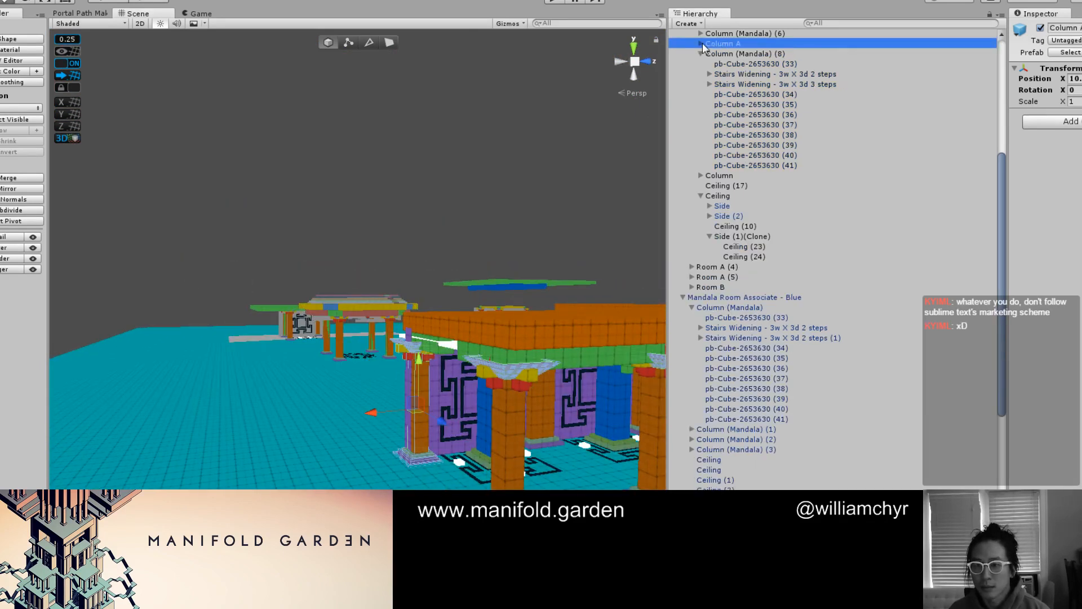
{"action": "middle_click_drag", "start_coordinate": [452, 329], "coordinate": [316, 274]}
{"action": "scroll", "coordinate": [315, 273], "scroll_direction": "up", "scroll_amount": 4}
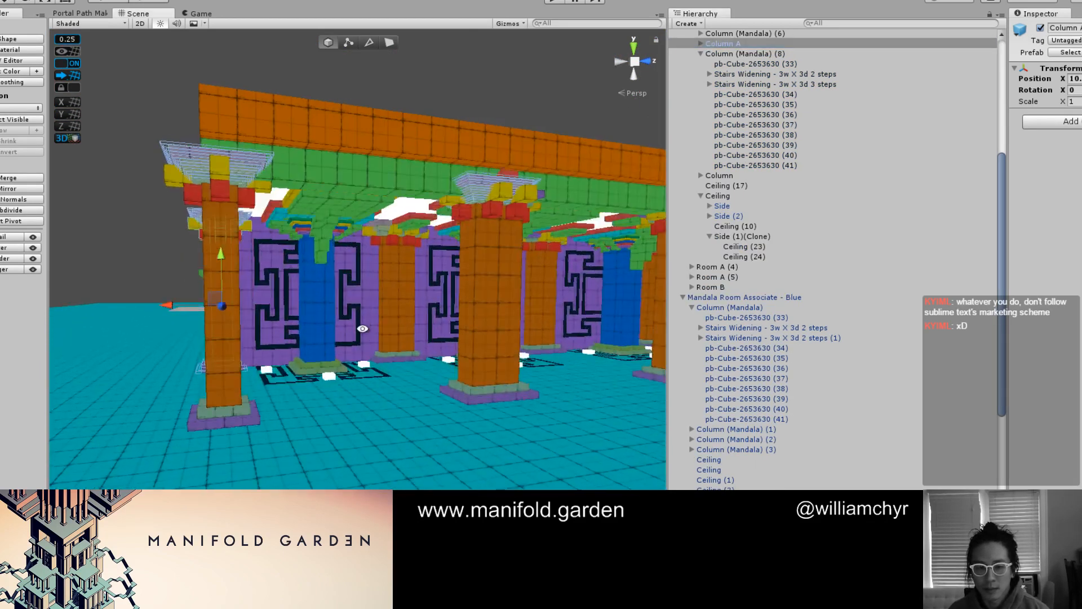
{"action": "left_click_drag", "start_coordinate": [344, 333], "coordinate": [371, 320], "text": "alt"}
Deactivate the old columns Column (Mandala) (5), (6) and (8) together
{"action": "left_click", "coordinate": [401, 304]}
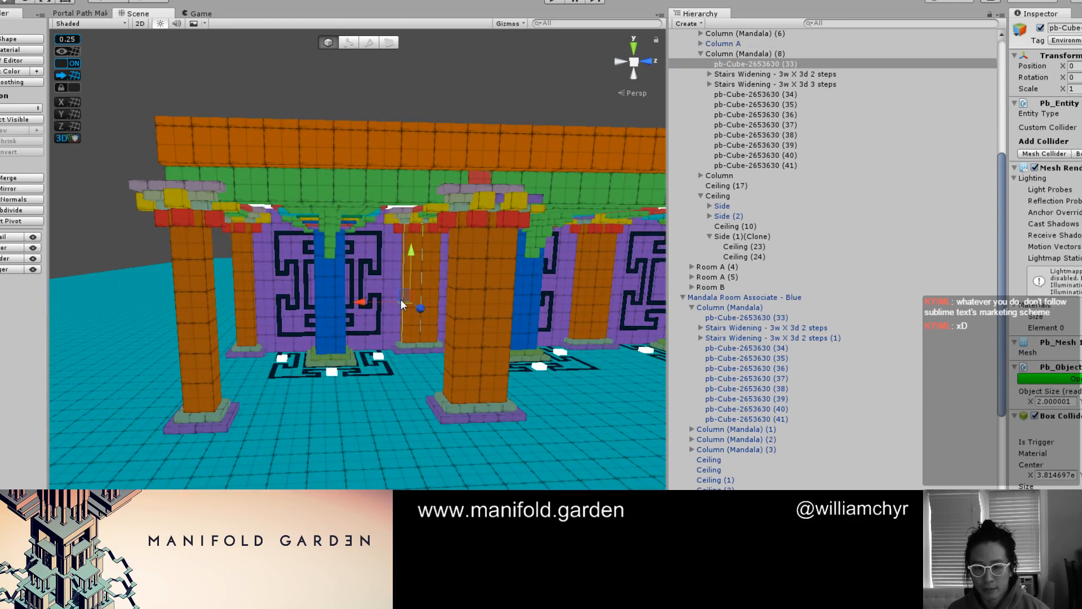
{"action": "left_click", "coordinate": [737, 56]}
{"action": "scroll", "coordinate": [736, 60], "scroll_direction": "up", "scroll_amount": 3}
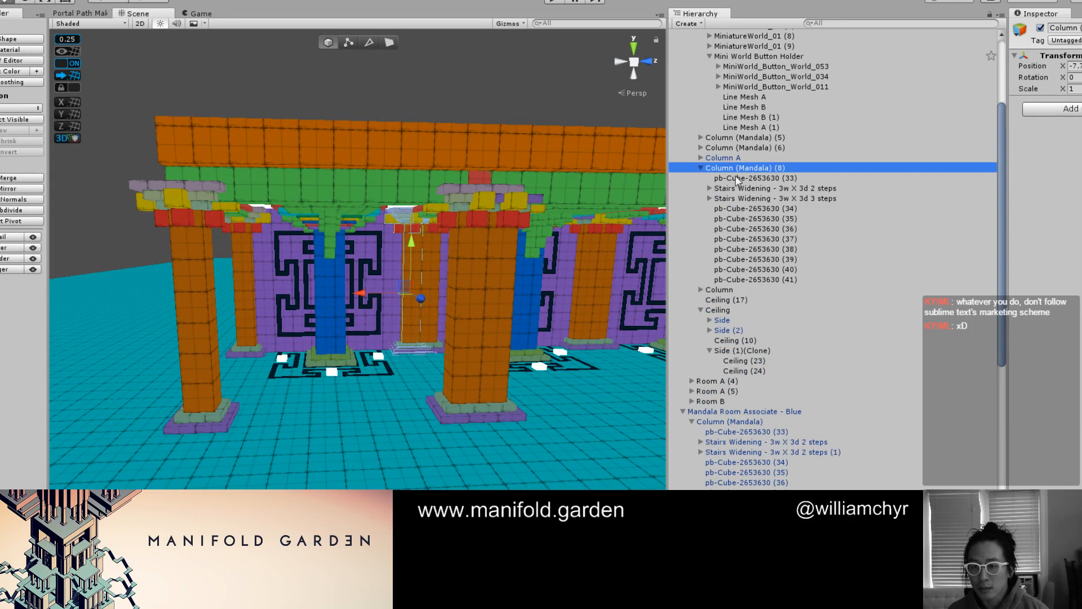
{"action": "left_click", "coordinate": [700, 168]}
{"action": "left_click", "coordinate": [781, 147], "text": "ctrl"}
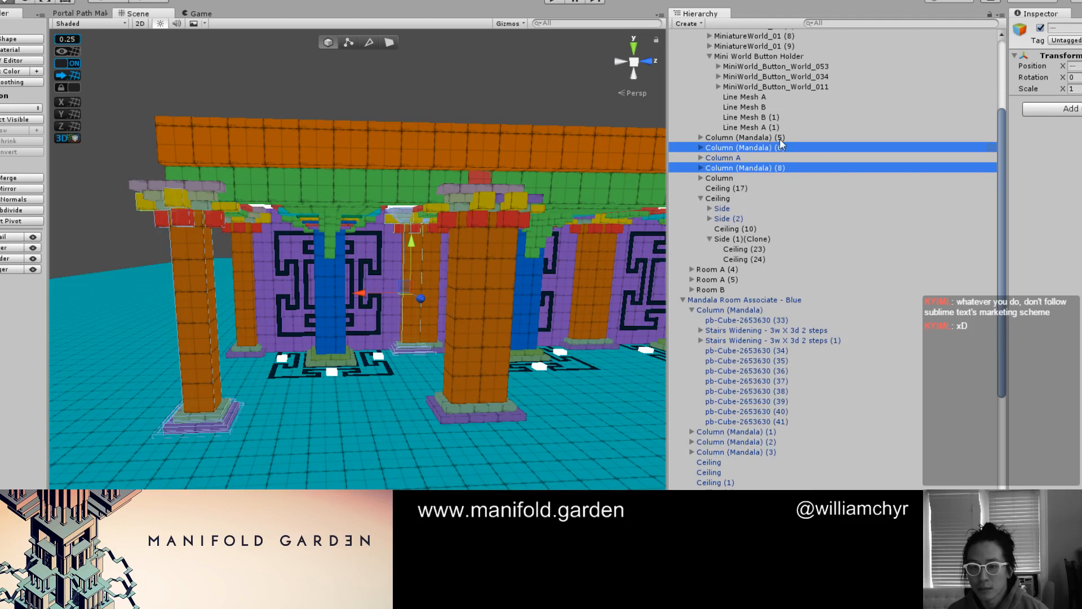
{"action": "left_click", "coordinate": [779, 137], "text": "ctrl"}
{"action": "scroll", "coordinate": [892, 110], "scroll_direction": "up", "scroll_amount": 5}
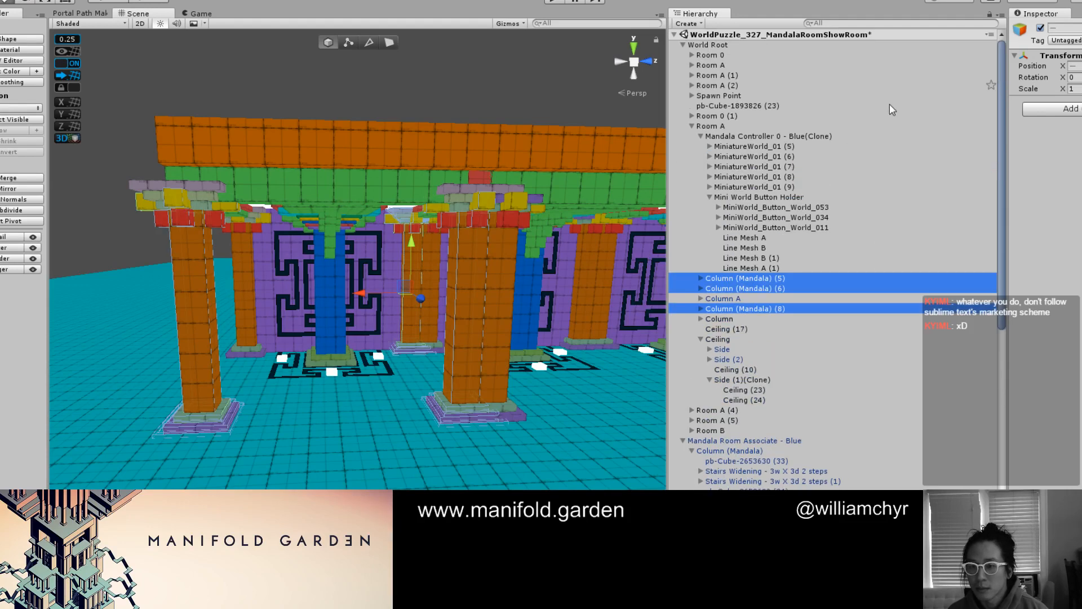
{"action": "left_click", "coordinate": [1041, 27]}
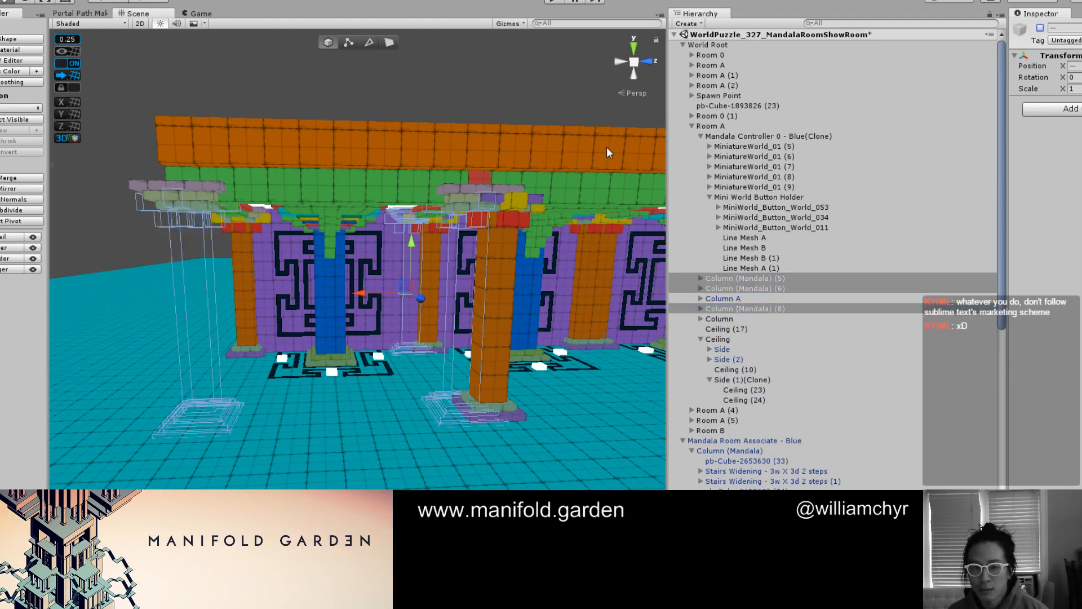
Duplicate Column A and slide the copy along X to the place of the deactivated Column (Mandala) (8)
{"action": "scroll", "coordinate": [307, 228], "scroll_direction": "up", "scroll_amount": 3}
{"action": "left_click_drag", "start_coordinate": [300, 228], "coordinate": [298, 241], "text": "alt"}
{"action": "scroll", "coordinate": [299, 241], "scroll_direction": "up", "scroll_amount": 3}
{"action": "left_click", "coordinate": [160, 293]}
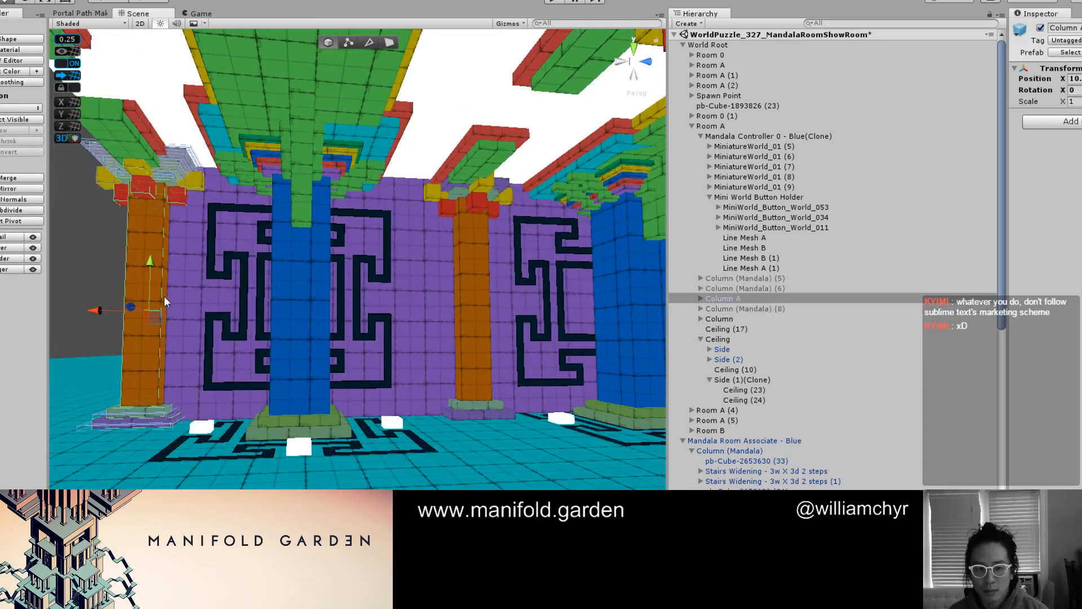
{"action": "key", "text": "ctrl+d"}
{"action": "left_click_drag", "start_coordinate": [140, 313], "coordinate": [334, 325]}
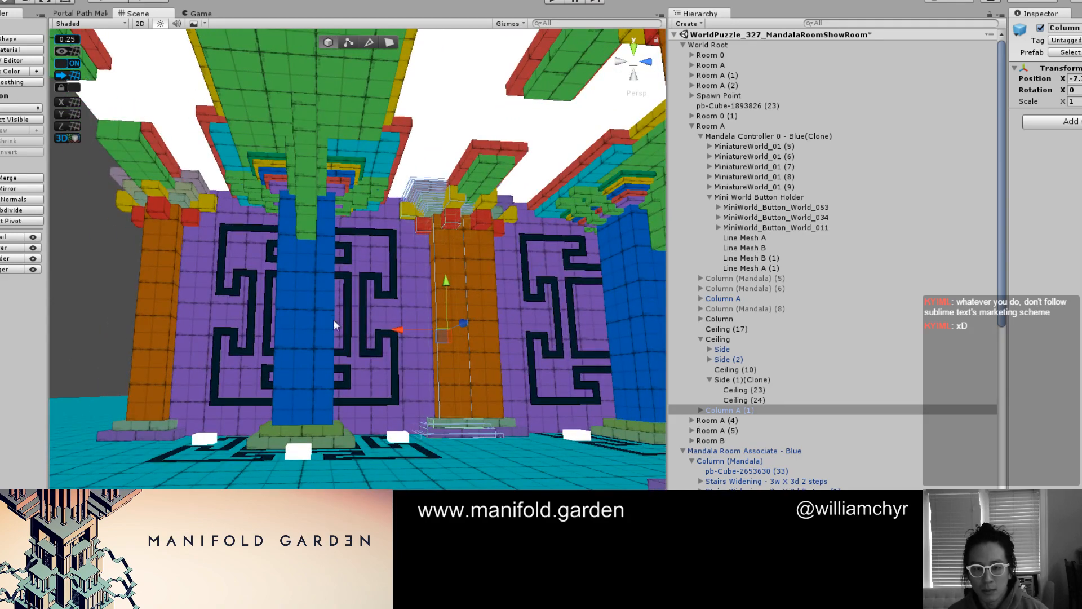
Duplicate Column A and Column A (1) together and move the copies along Z to the building's opposite long side
{"action": "left_click", "coordinate": [151, 304], "text": "shift"}
{"action": "scroll", "coordinate": [151, 305], "scroll_direction": "down", "scroll_amount": 2}
{"action": "left_click_drag", "start_coordinate": [186, 310], "coordinate": [244, 337], "text": "alt"}
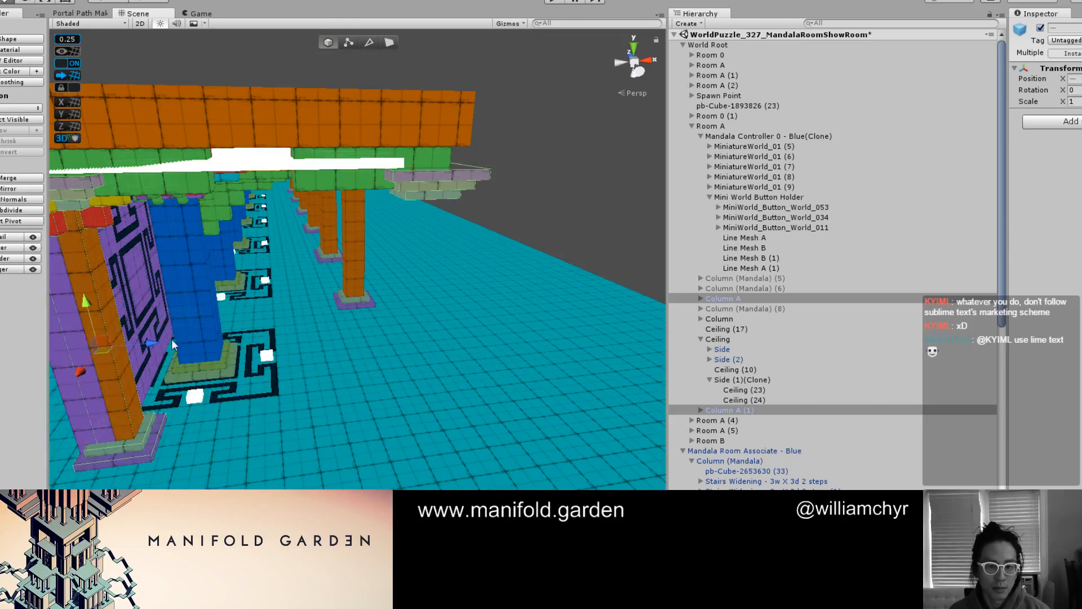
{"action": "key", "text": "ctrl+d"}
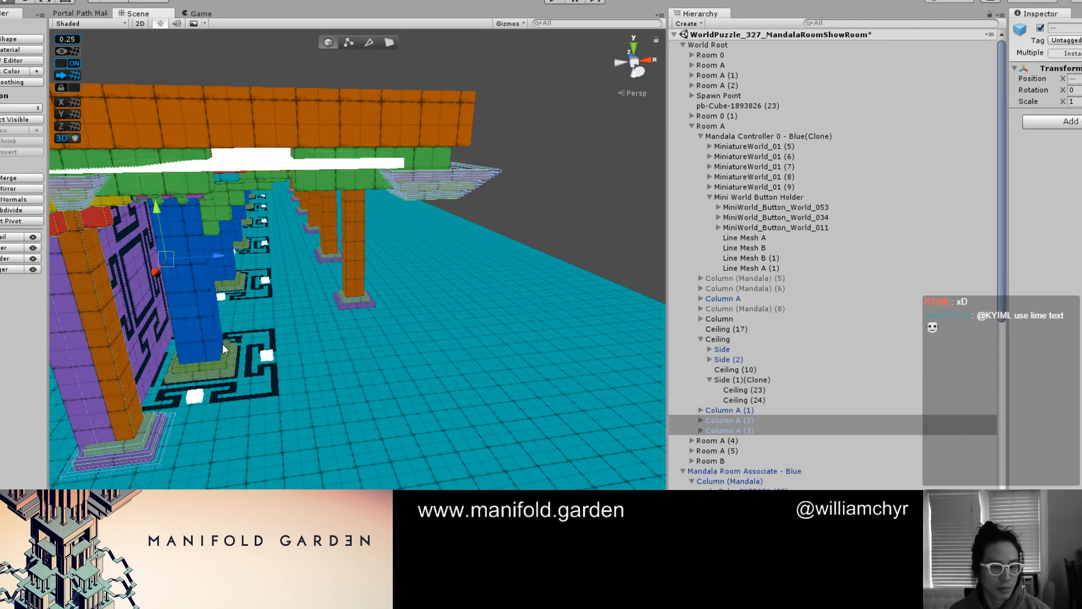
{"action": "left_click_drag", "start_coordinate": [208, 260], "coordinate": [301, 291], "text": "alt"}
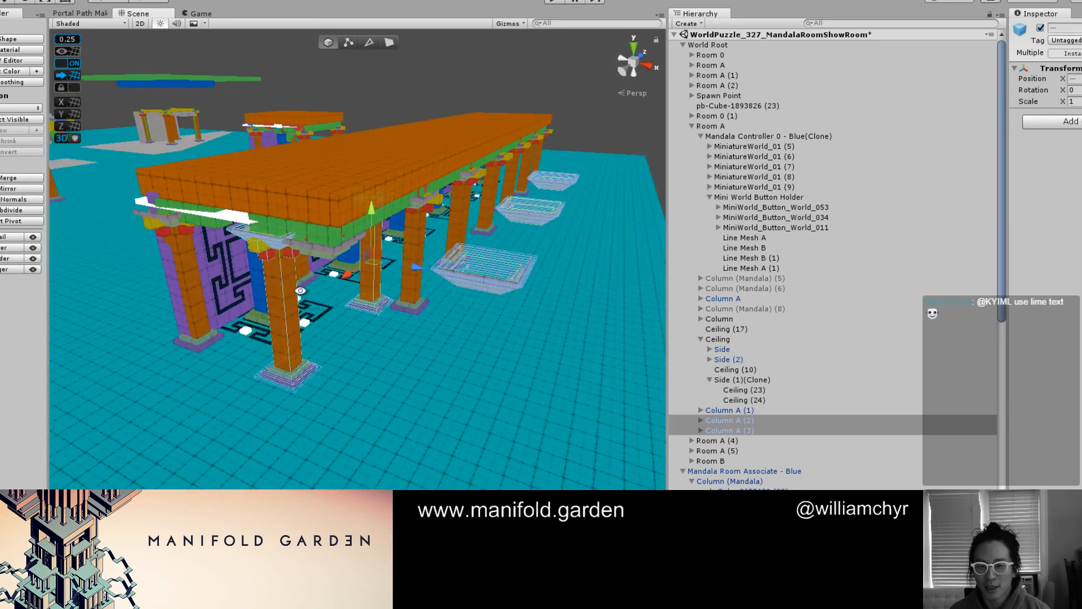
Delete the stray three-step stairs group floating nearest outside the building from Column A (3) and apply the change to the prefab
{"action": "left_click", "coordinate": [484, 286]}
{"action": "left_click", "coordinate": [484, 282]}
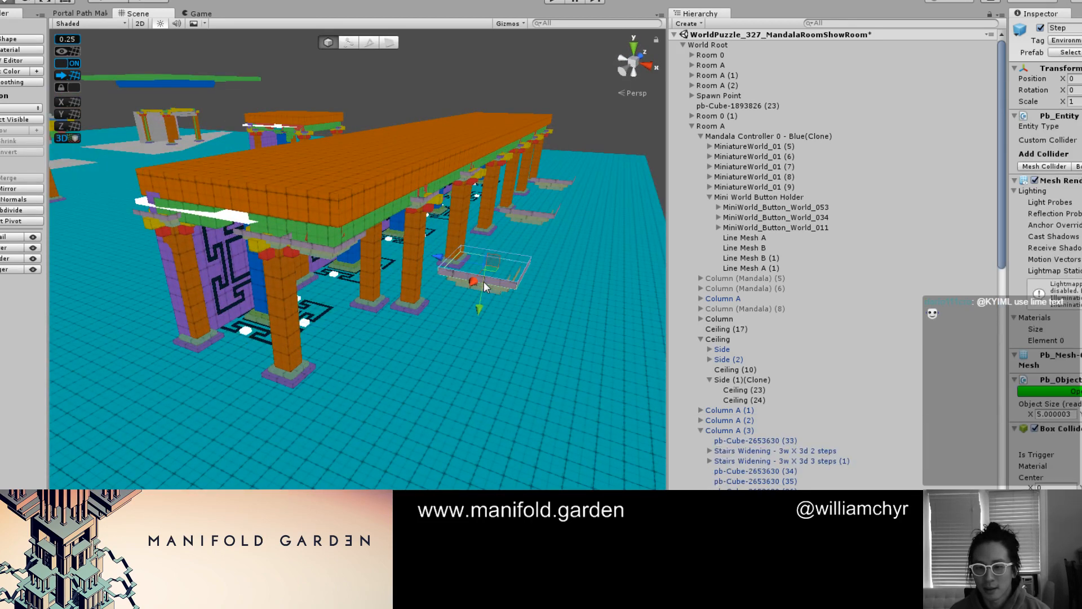
{"action": "left_click", "coordinate": [484, 282]}
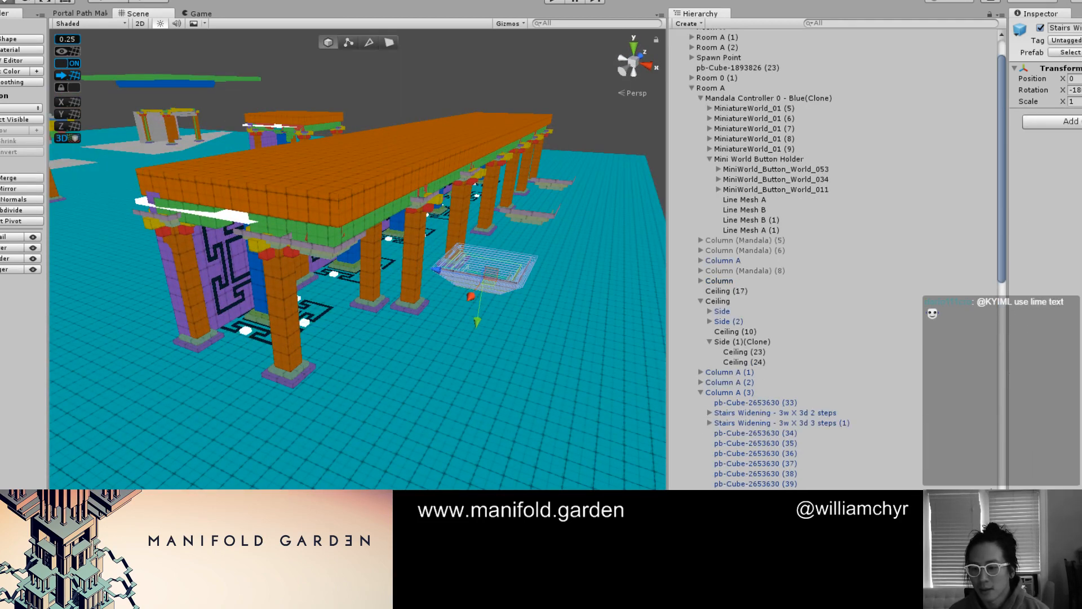
{"action": "right_click", "coordinate": [828, 508]}
{"action": "left_click", "coordinate": [873, 325]}
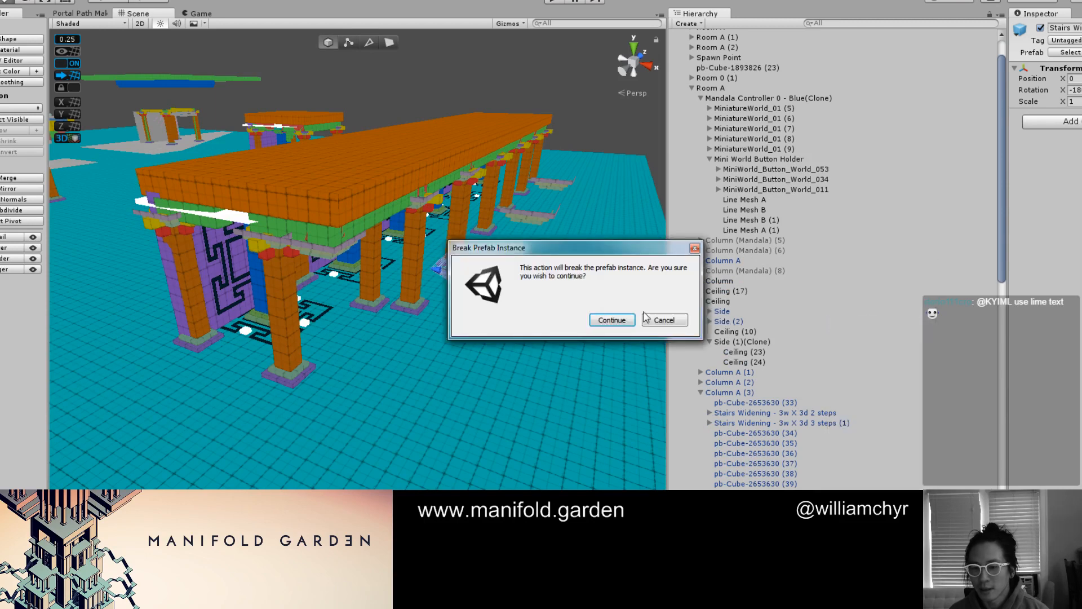
{"action": "left_click", "coordinate": [608, 319]}
{"action": "left_click", "coordinate": [275, 288]}
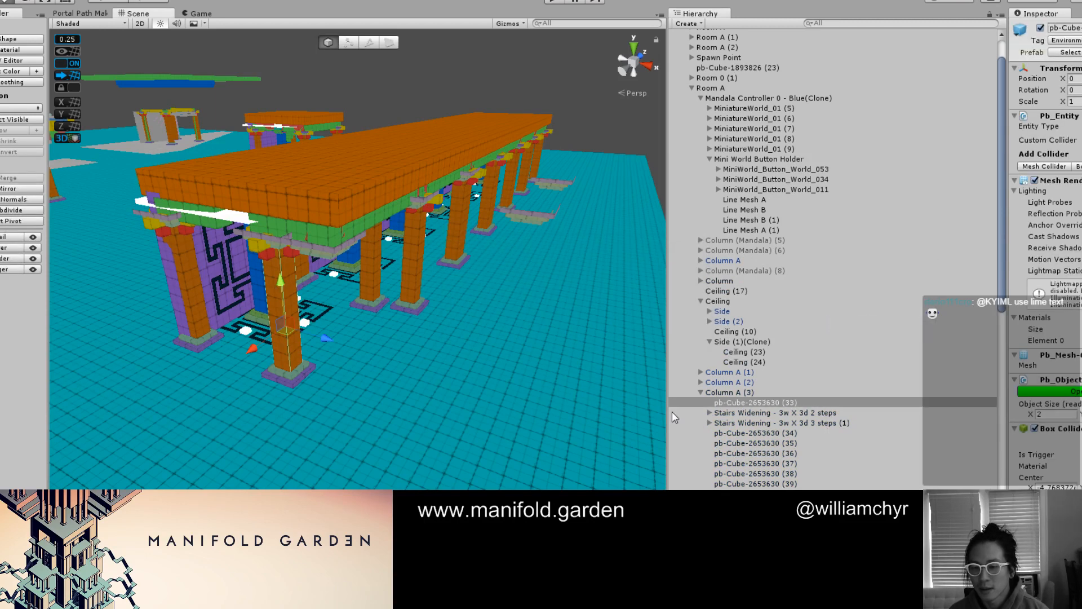
{"action": "left_click", "coordinate": [275, 288]}
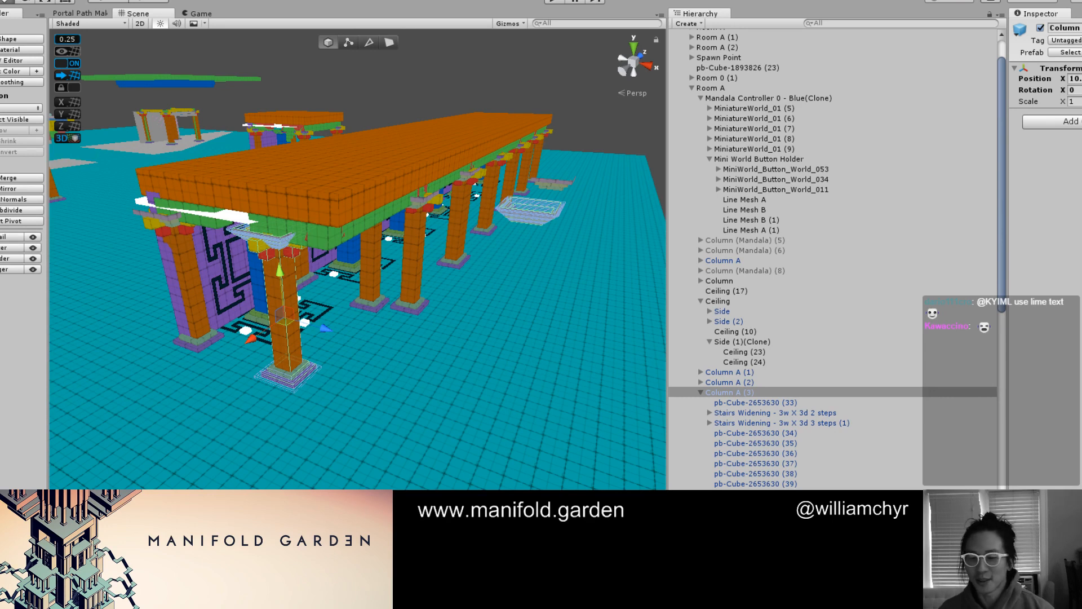
Switch to the Mandala Room notes in Sublime Text and move their window off the Unity editor
{"action": "key", "text": "alt+Tab"}
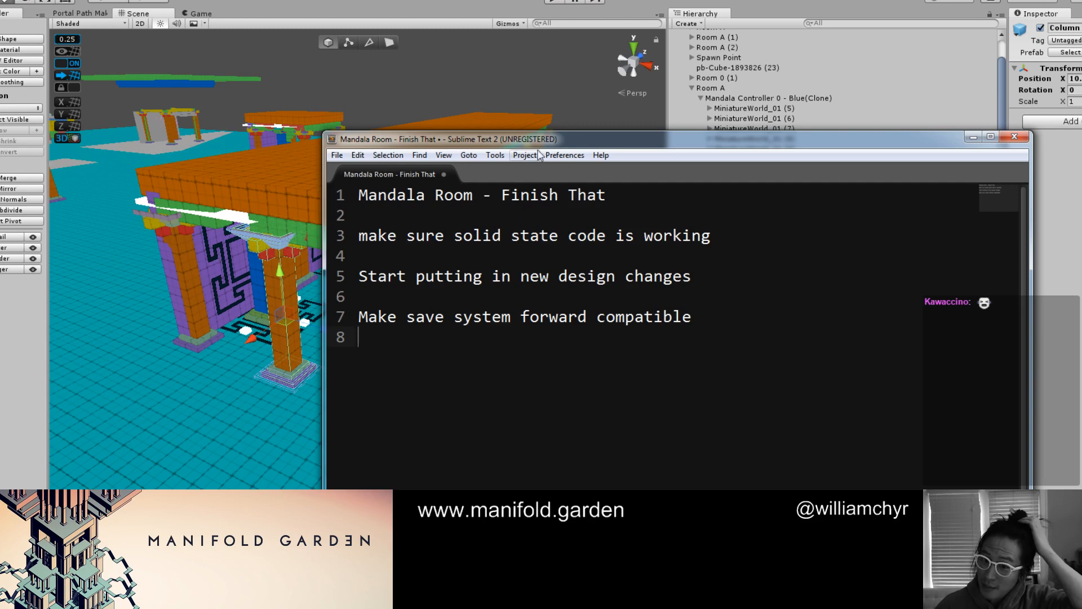
{"action": "left_click_drag", "start_coordinate": [577, 144], "coordinate": [0, 173]}
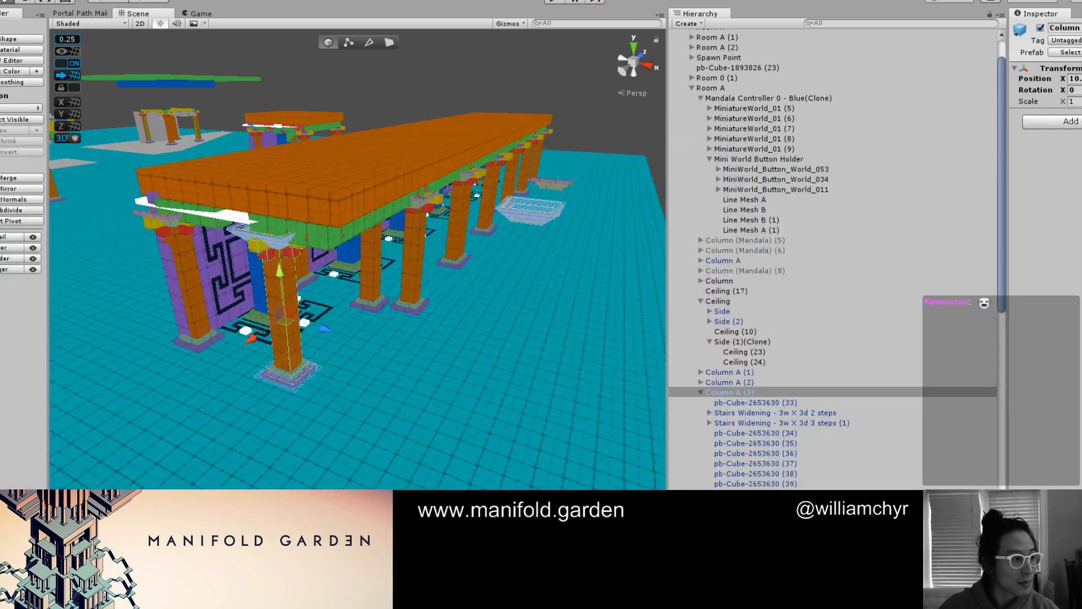
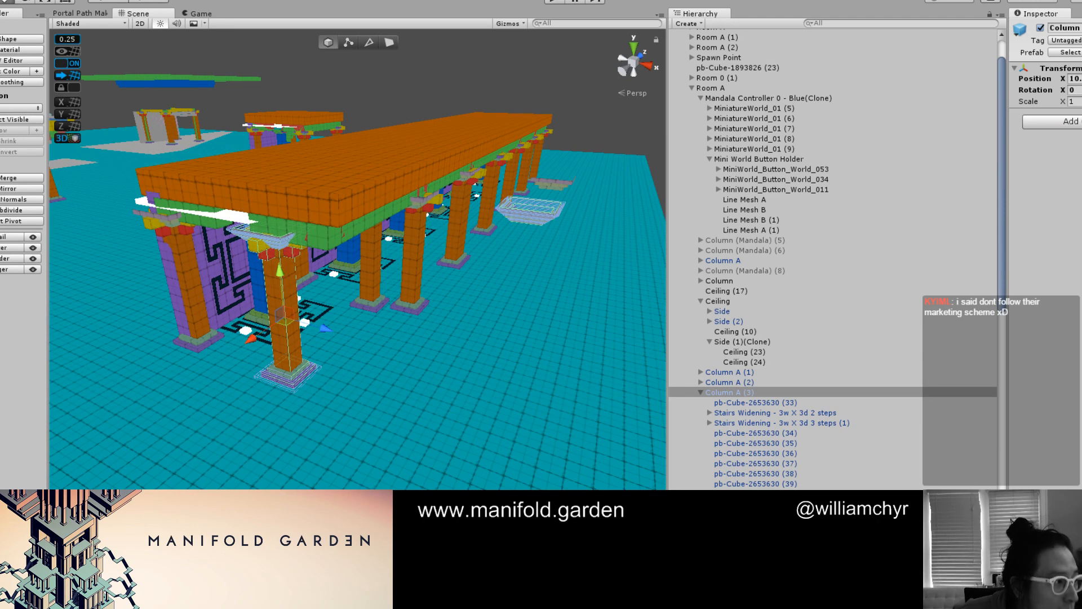
Check the Mandala Room notes in Sublime Text, return to Unity and examine Column A (3)'s capital and stairs beneath the roof
{"action": "key", "text": "alt+Tab"}
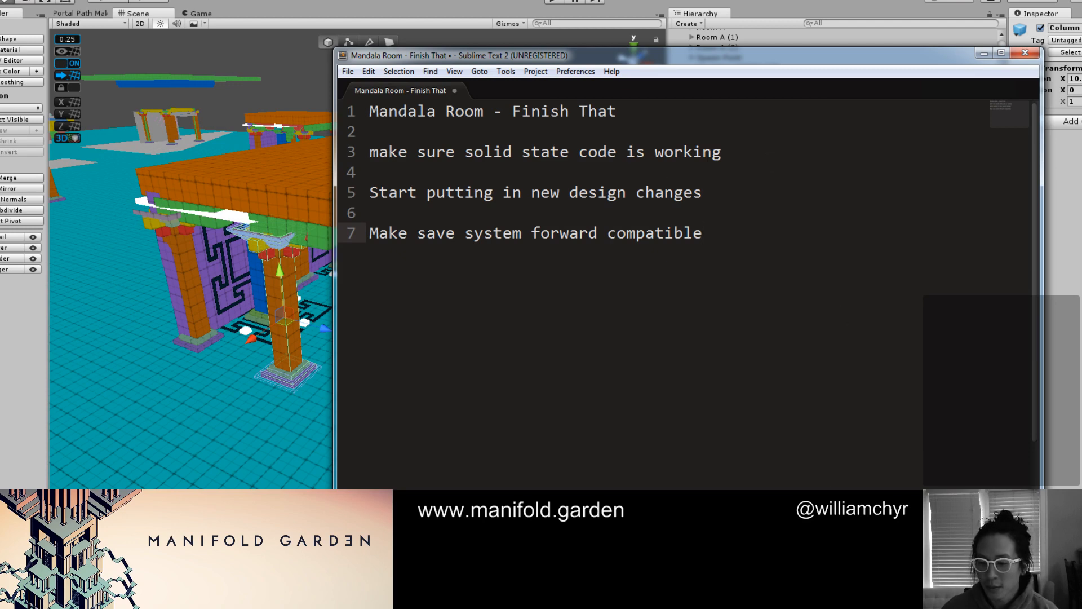
{"action": "key", "text": "alt+Tab"}
{"action": "scroll", "coordinate": [622, 429], "scroll_direction": "up", "scroll_amount": 4}
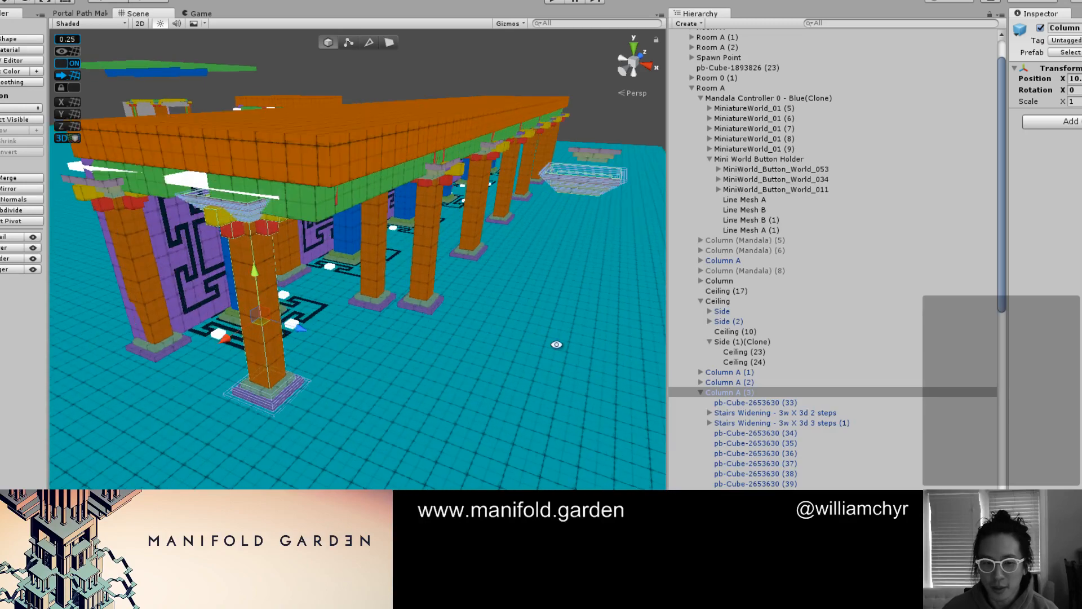
{"action": "left_click_drag", "start_coordinate": [556, 345], "coordinate": [363, 241], "text": "alt"}
{"action": "scroll", "coordinate": [360, 254], "scroll_direction": "up", "scroll_amount": 2}
{"action": "scroll", "coordinate": [356, 262], "scroll_direction": "down", "scroll_amount": 6}
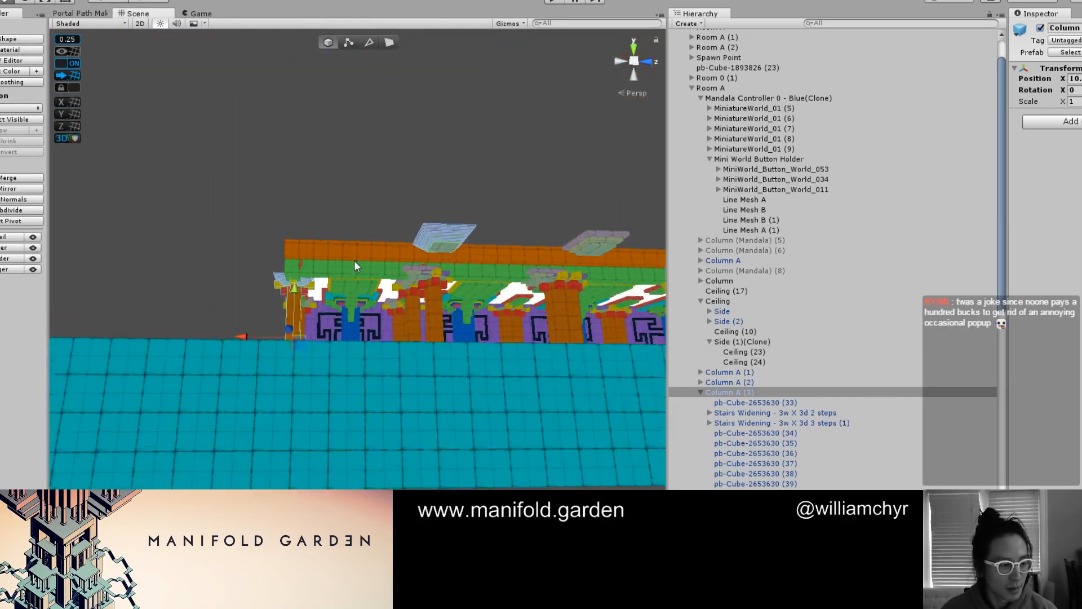
{"action": "scroll", "coordinate": [332, 304], "scroll_direction": "up", "scroll_amount": 4}
{"action": "scroll", "coordinate": [331, 309], "scroll_direction": "up", "scroll_amount": 3}
{"action": "left_click_drag", "start_coordinate": [334, 324], "coordinate": [297, 354], "text": "alt"}
{"action": "scroll", "coordinate": [298, 355], "scroll_direction": "up", "scroll_amount": 3}
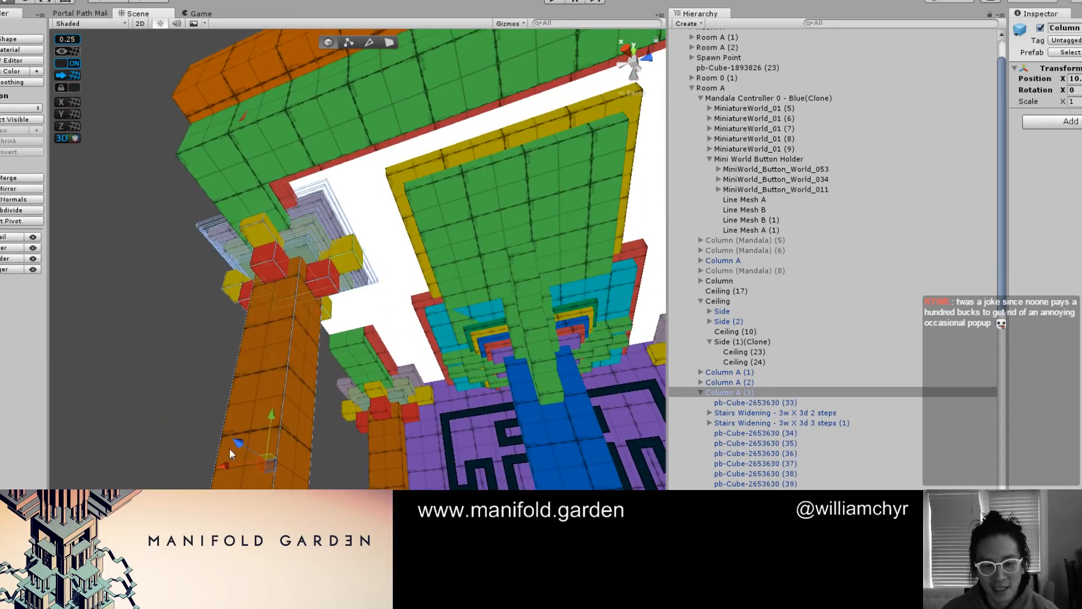
{"action": "left_click_drag", "start_coordinate": [229, 449], "coordinate": [276, 282]}
{"action": "scroll", "coordinate": [445, 431], "scroll_direction": "up", "scroll_amount": 4}
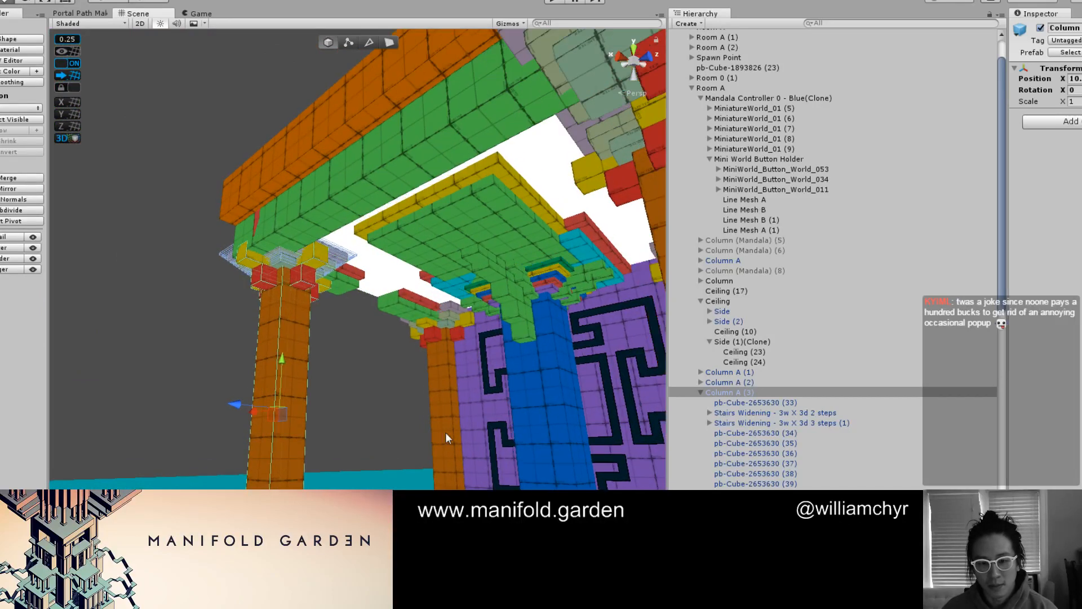
Duplicate Column A (3) and slide the copy along X to the place of Column A (2)
{"action": "left_click_drag", "start_coordinate": [429, 424], "coordinate": [296, 381], "text": "alt"}
{"action": "left_click_drag", "start_coordinate": [325, 463], "coordinate": [420, 439]}
{"action": "left_click_drag", "start_coordinate": [192, 403], "coordinate": [396, 319]}
{"action": "scroll", "coordinate": [463, 324], "scroll_direction": "up", "scroll_amount": 4}
{"action": "left_click_drag", "start_coordinate": [463, 324], "coordinate": [384, 310], "text": "alt"}
{"action": "middle_click_drag", "start_coordinate": [401, 373], "coordinate": [225, 368]}
{"action": "left_click_drag", "start_coordinate": [226, 367], "coordinate": [340, 346], "text": "alt"}
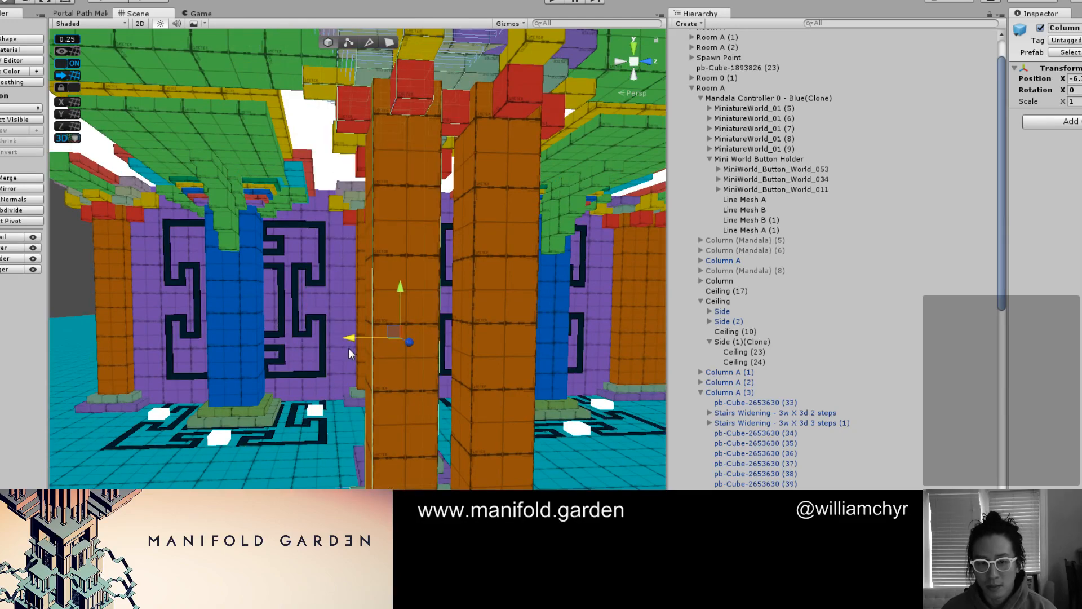
{"action": "scroll", "coordinate": [352, 353], "scroll_direction": "down", "scroll_amount": 10}
{"action": "left_click_drag", "start_coordinate": [259, 327], "coordinate": [353, 361], "text": "alt"}
{"action": "scroll", "coordinate": [352, 361], "scroll_direction": "up", "scroll_amount": 8}
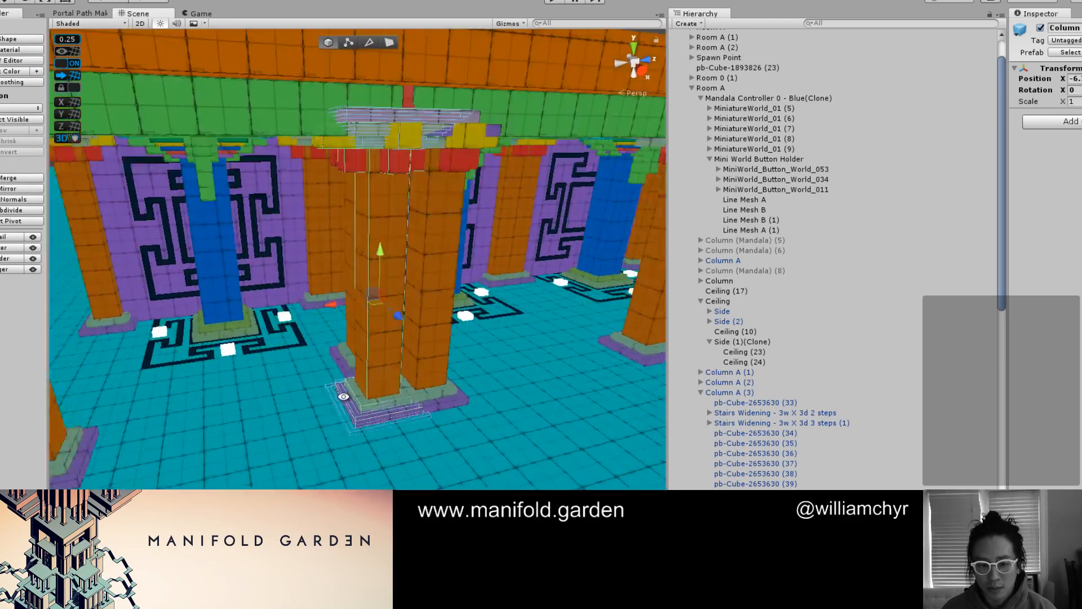
{"action": "left_click_drag", "start_coordinate": [365, 273], "coordinate": [388, 270]}
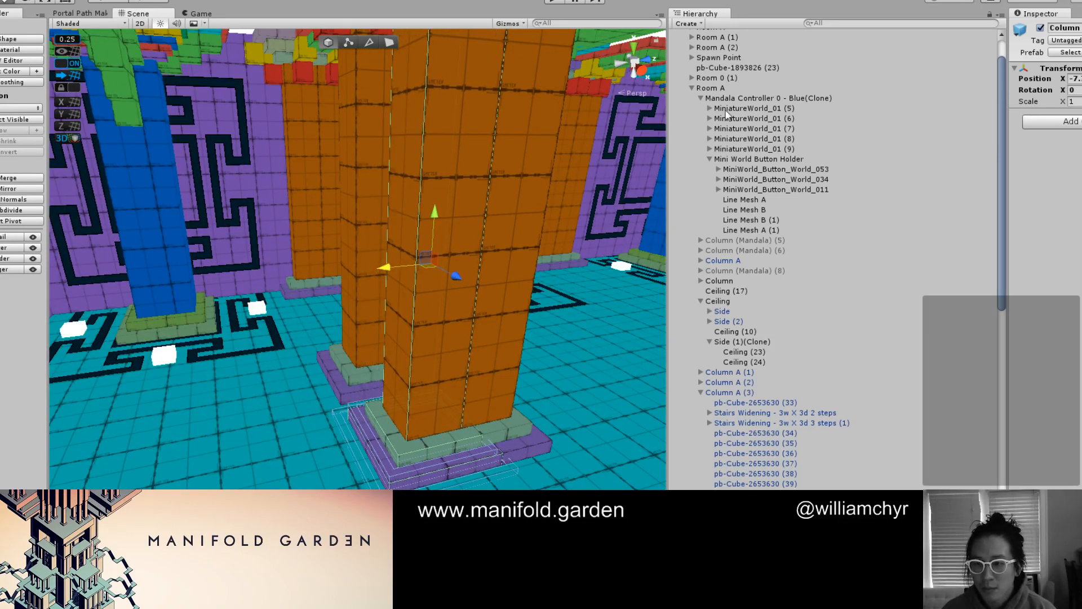
Delete the old Column A (2) standing beside the new copy
{"action": "double_click", "coordinate": [711, 88]}
{"action": "scroll", "coordinate": [338, 259], "scroll_direction": "up", "scroll_amount": 6}
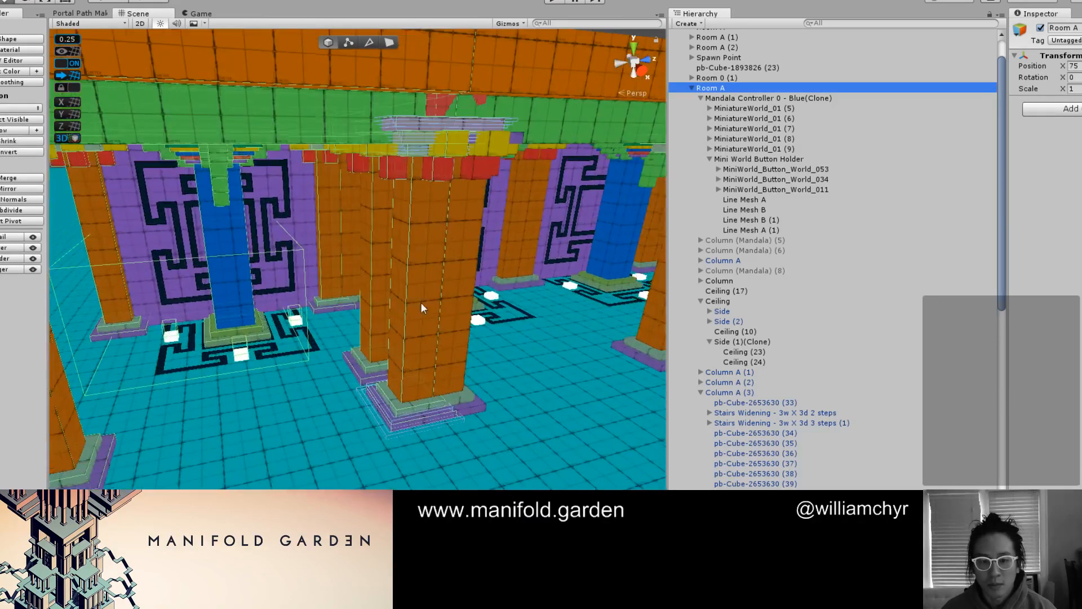
{"action": "left_click", "coordinate": [364, 297]}
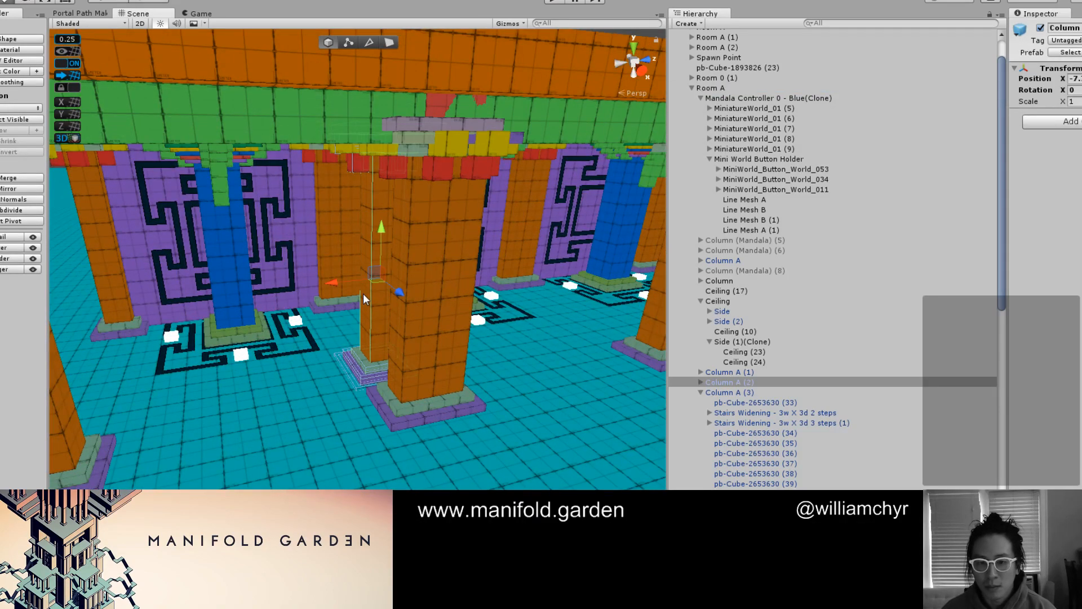
{"action": "right_click", "coordinate": [742, 379]}
{"action": "left_click", "coordinate": [782, 192]}
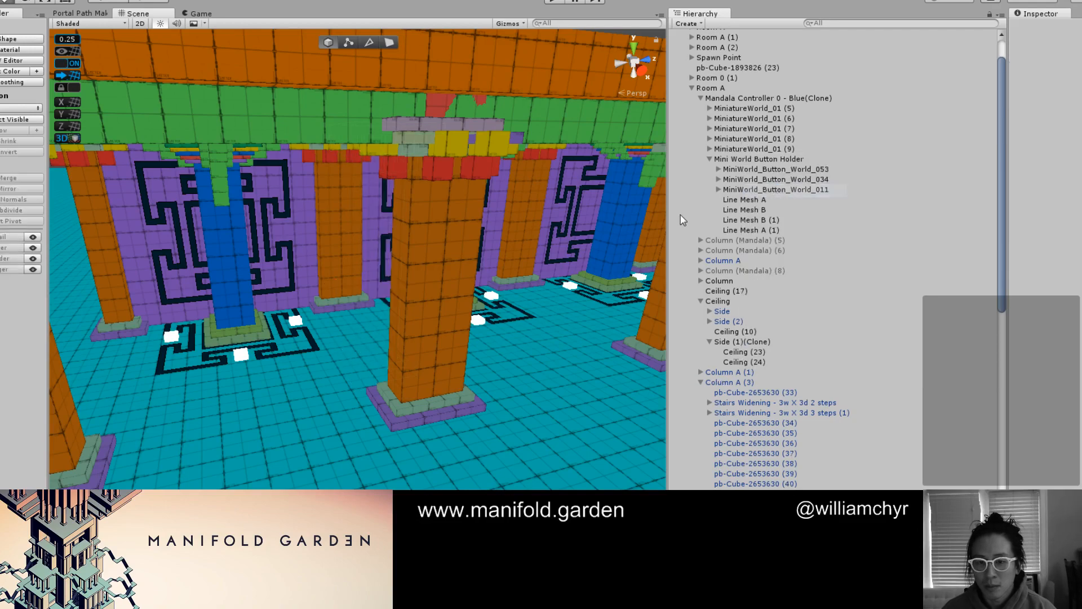
Examine the columns, walls and mandala floor patterns along the building's long open side
{"action": "left_click_drag", "start_coordinate": [412, 270], "coordinate": [347, 268], "text": "alt"}
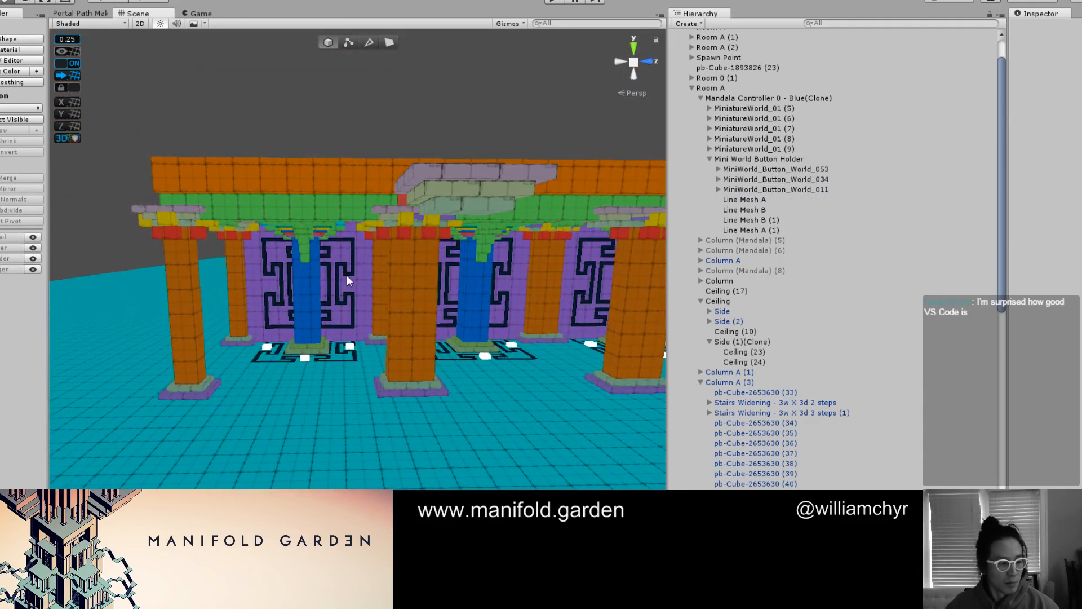
{"action": "scroll", "coordinate": [347, 276], "scroll_direction": "up", "scroll_amount": 8}
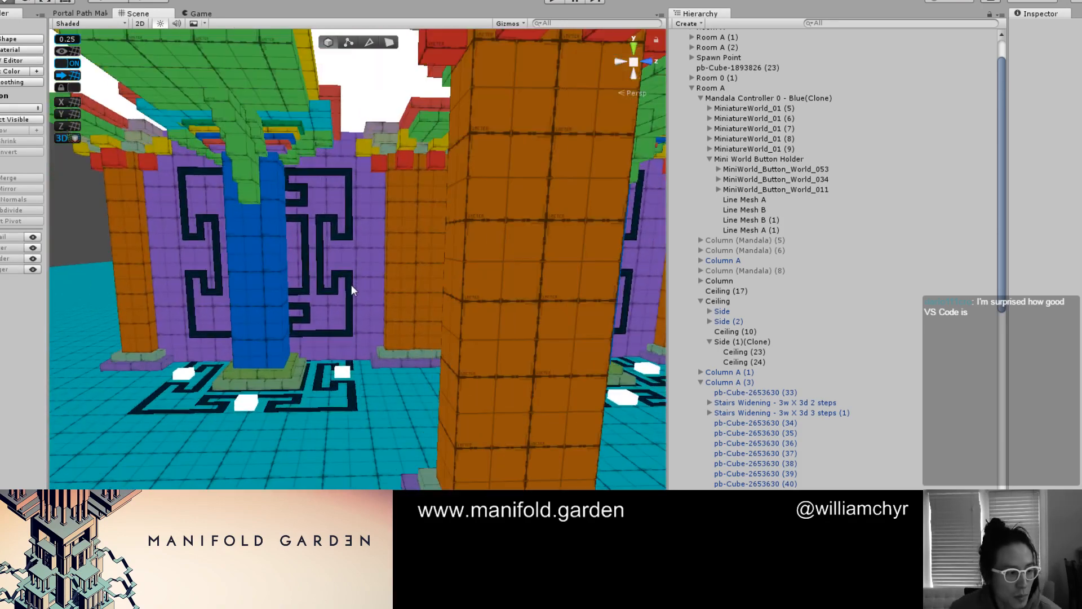
{"action": "scroll", "coordinate": [351, 291], "scroll_direction": "up", "scroll_amount": 1}
{"action": "left_click_drag", "start_coordinate": [352, 290], "coordinate": [367, 367], "text": "alt"}
{"action": "middle_click_drag", "start_coordinate": [367, 367], "coordinate": [581, 310]}
{"action": "left_click_drag", "start_coordinate": [581, 310], "coordinate": [537, 286], "text": "alt"}
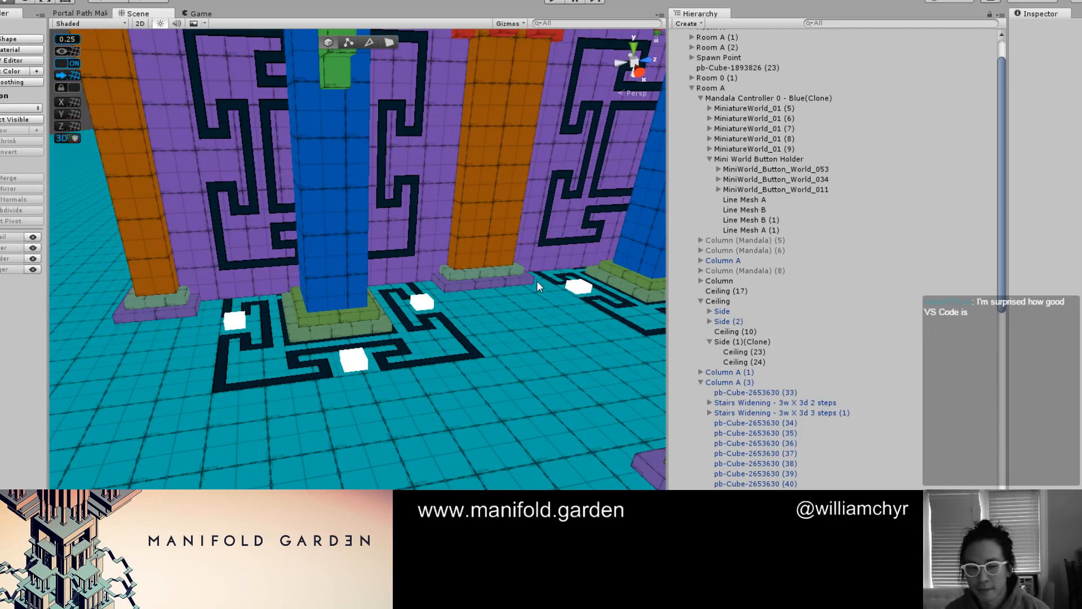
{"action": "scroll", "coordinate": [460, 248], "scroll_direction": "down", "scroll_amount": 10}
{"action": "left_click_drag", "start_coordinate": [384, 302], "coordinate": [367, 246], "text": "alt"}
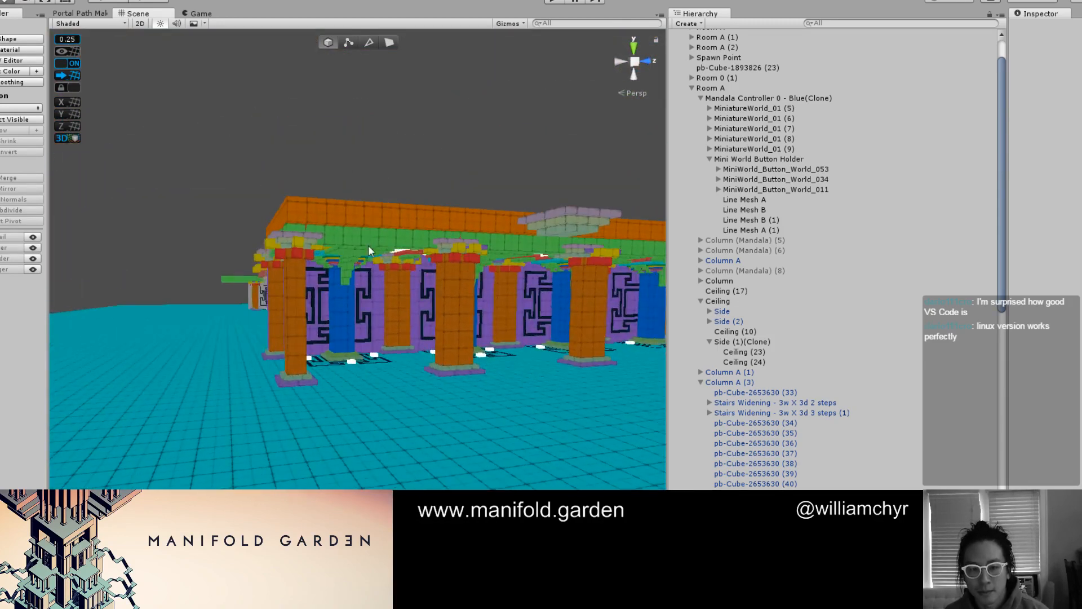
Delete the stray stairs group floating outside the building's long side, accepting the break of its prefab instance
{"action": "left_click", "coordinate": [368, 247]}
{"action": "left_click", "coordinate": [719, 88]}
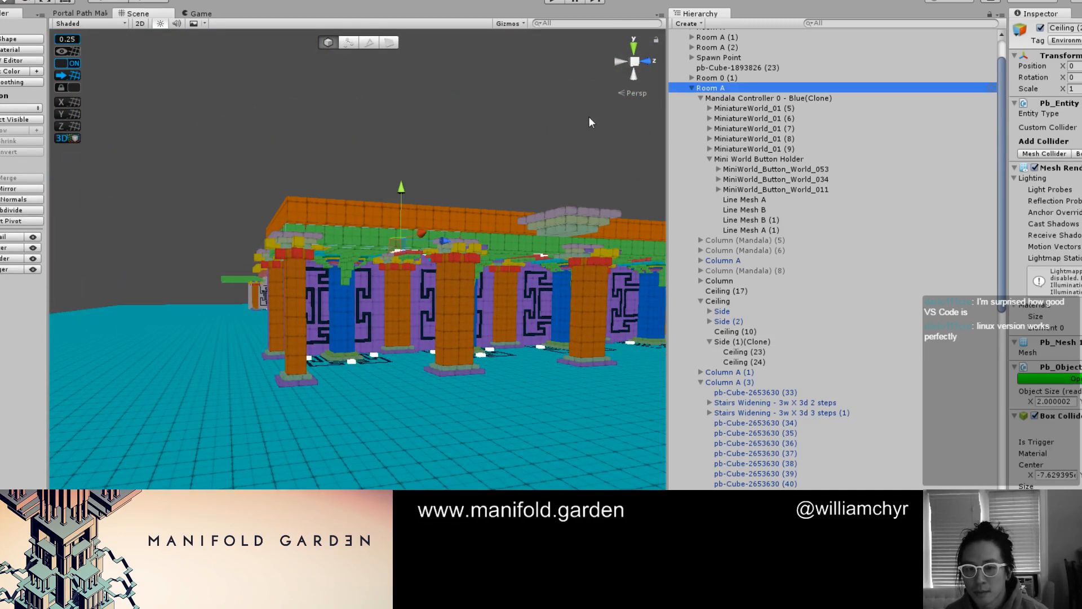
{"action": "scroll", "coordinate": [412, 160], "scroll_direction": "down", "scroll_amount": 6}
{"action": "left_click_drag", "start_coordinate": [394, 164], "coordinate": [323, 254], "text": "alt"}
{"action": "scroll", "coordinate": [325, 237], "scroll_direction": "down", "scroll_amount": 2}
{"action": "middle_click_drag", "start_coordinate": [329, 186], "coordinate": [489, 239]}
{"action": "left_click_drag", "start_coordinate": [489, 244], "coordinate": [387, 323], "text": "alt"}
{"action": "left_click", "coordinate": [388, 322]}
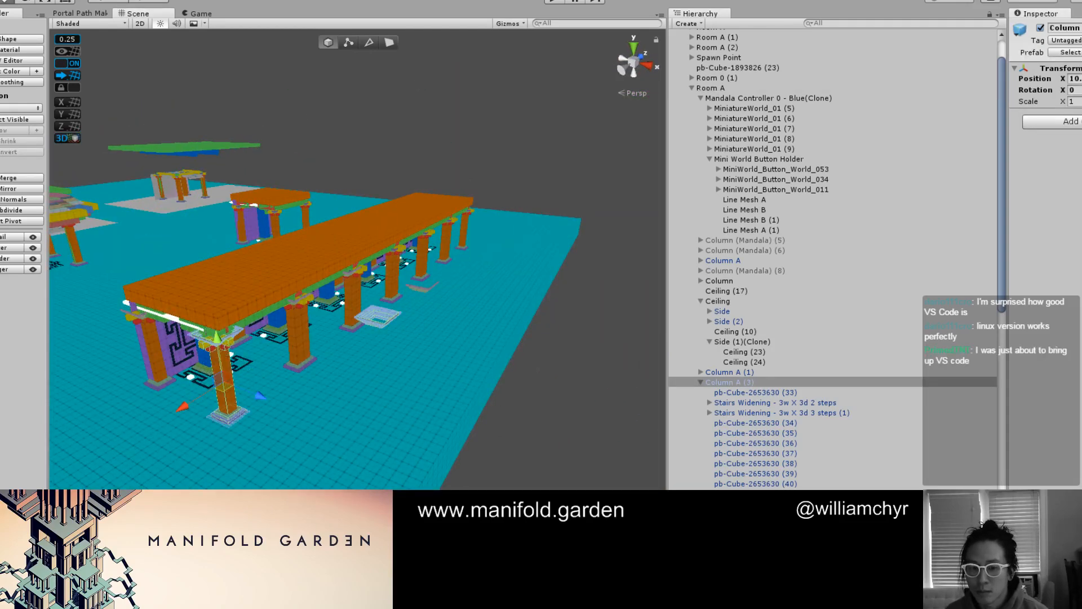
{"action": "left_click_drag", "start_coordinate": [387, 322], "coordinate": [457, 361], "text": "alt"}
{"action": "left_click", "coordinate": [398, 270]}
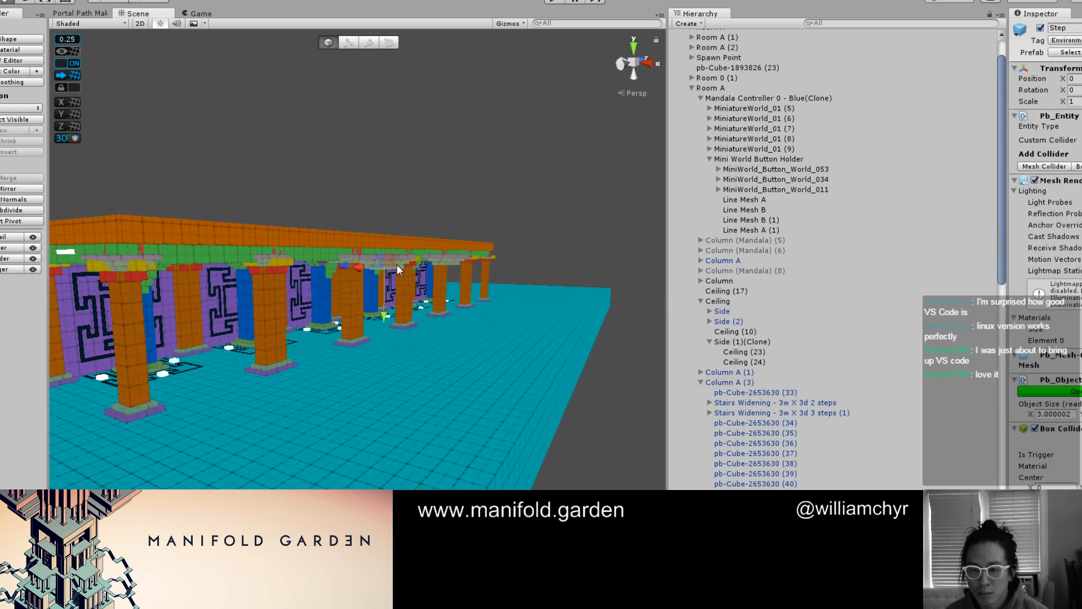
{"action": "right_click", "coordinate": [786, 249]}
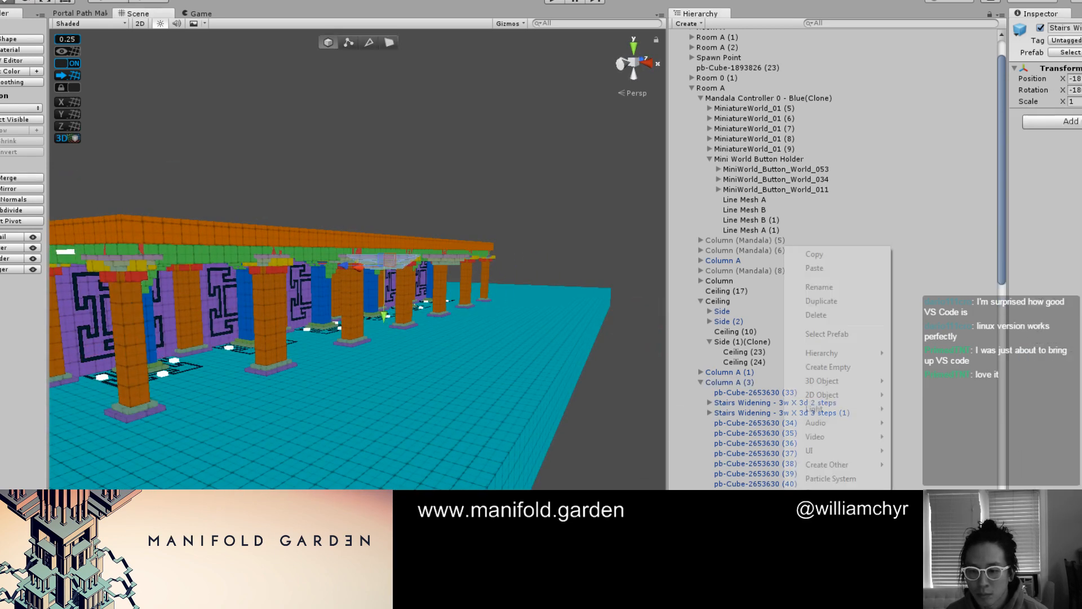
{"action": "left_click", "coordinate": [854, 320]}
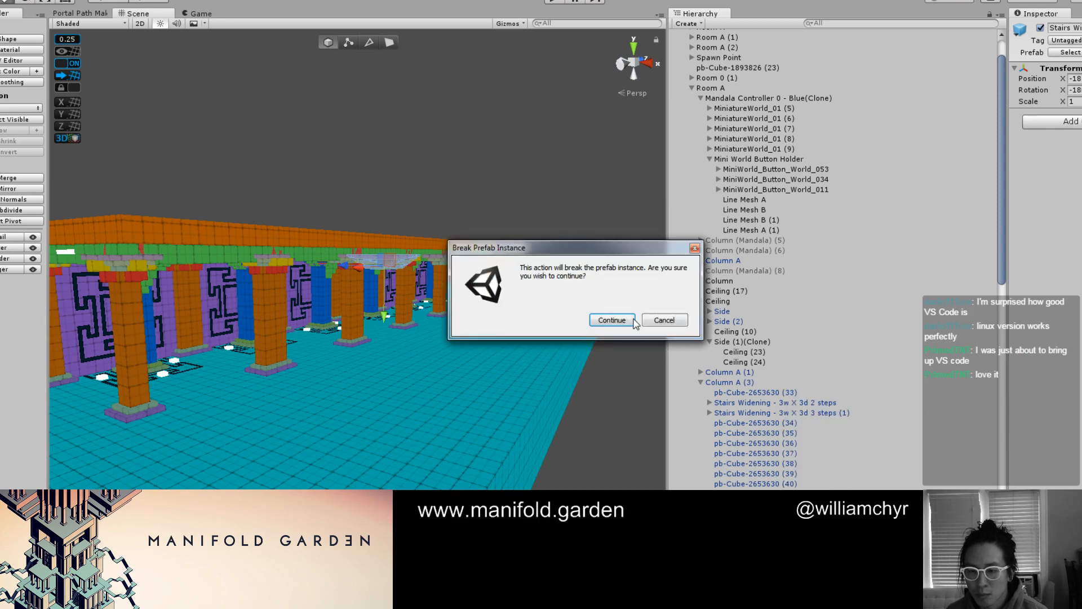
{"action": "left_click", "coordinate": [612, 319]}
{"action": "left_click", "coordinate": [725, 383]}
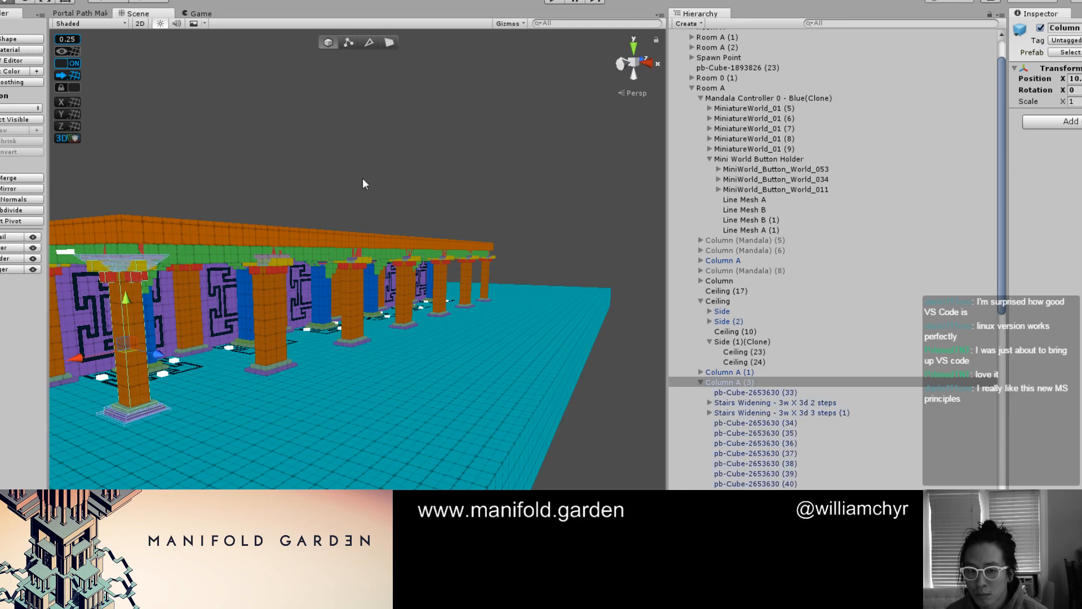
Delete the deactivated Column (Mandala) (5), (6) and (8) from Room A
{"action": "scroll", "coordinate": [241, 248], "scroll_direction": "up", "scroll_amount": 2}
{"action": "left_click_drag", "start_coordinate": [242, 248], "coordinate": [183, 339], "text": "alt"}
{"action": "middle_click_drag", "start_coordinate": [184, 339], "coordinate": [455, 297]}
{"action": "left_click", "coordinate": [644, 71]}
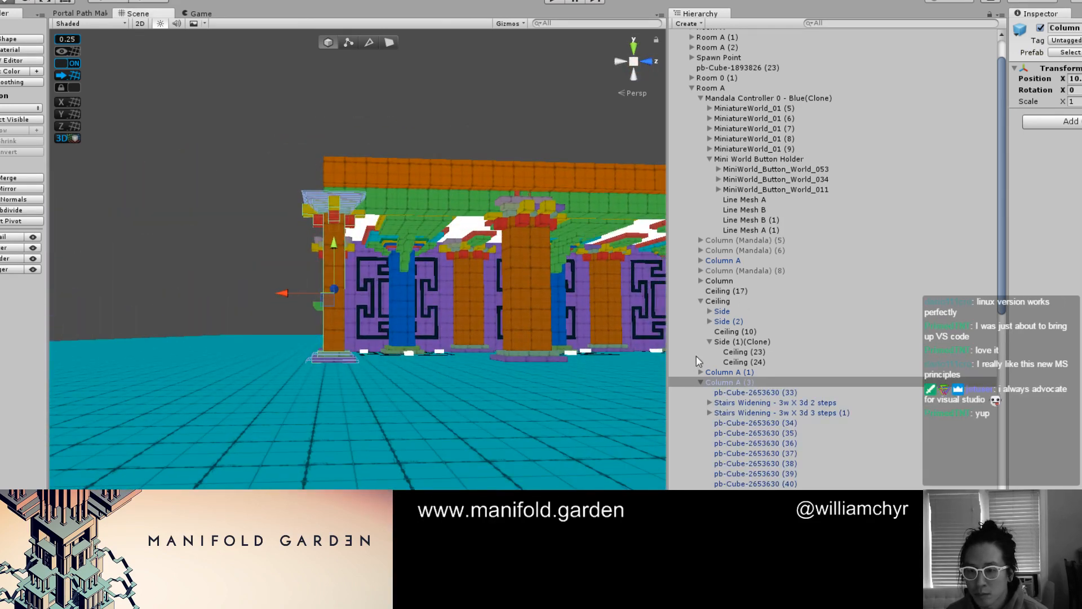
{"action": "left_click", "coordinate": [700, 382]}
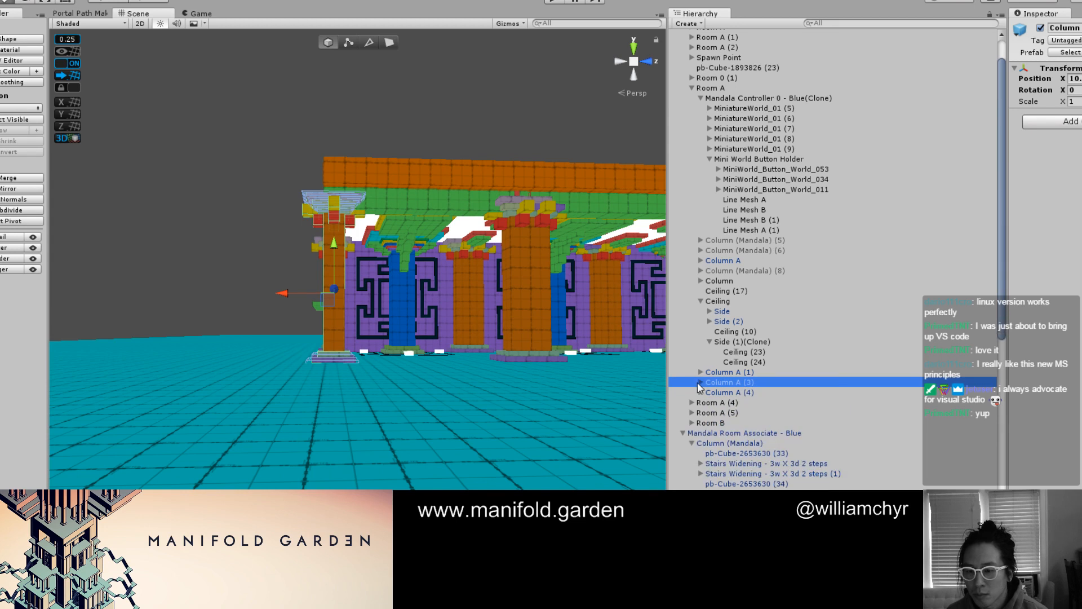
{"action": "left_click", "coordinate": [769, 271]}
{"action": "left_click", "coordinate": [770, 249], "text": "ctrl"}
{"action": "left_click", "coordinate": [771, 240], "text": "ctrl"}
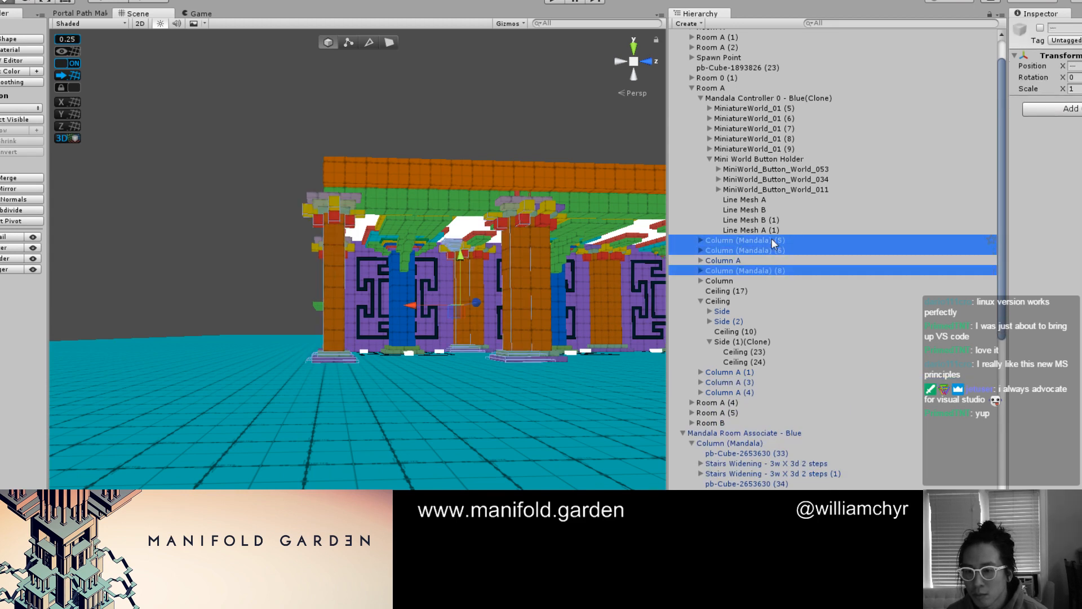
{"action": "right_click", "coordinate": [774, 242]}
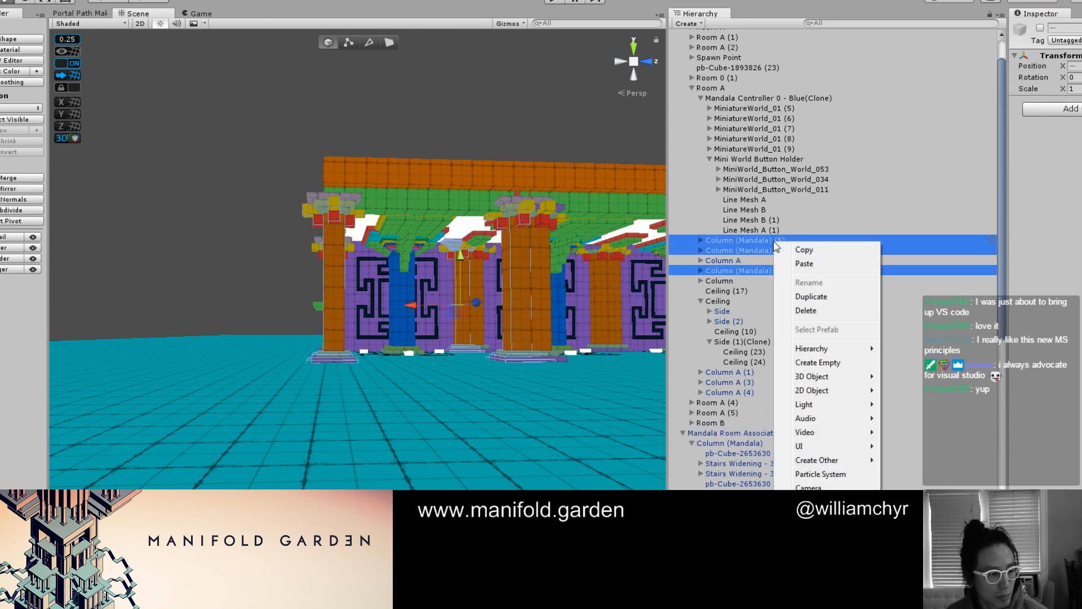
{"action": "left_click", "coordinate": [807, 310]}
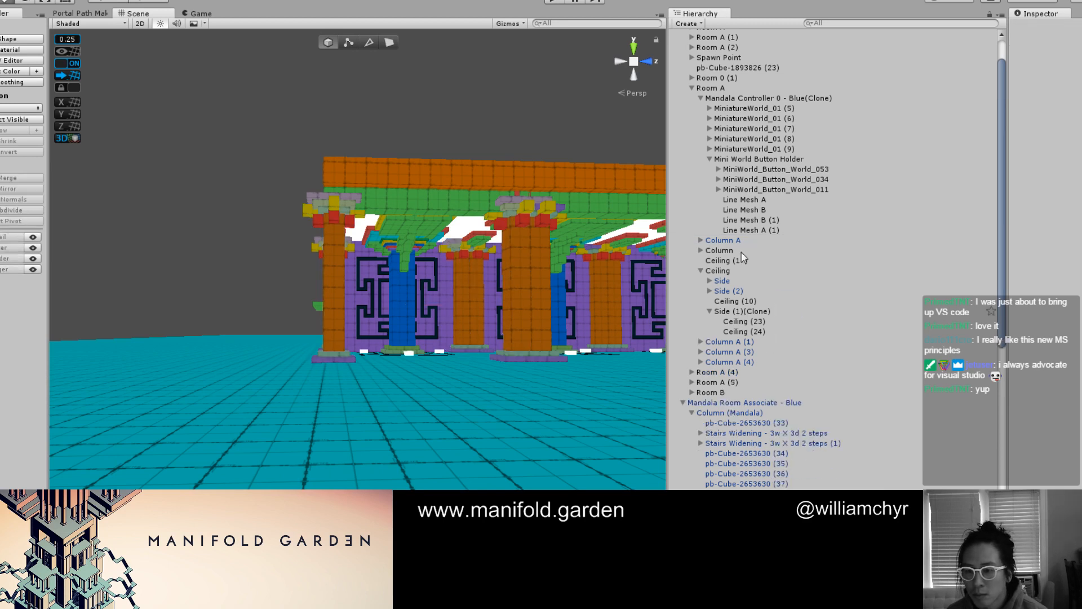
Collapse the Ceiling group and reorder Column A in Room A's hierarchy to sit directly above Column A (1)
{"action": "left_click", "coordinate": [701, 250]}
{"action": "left_click", "coordinate": [701, 251]}
{"action": "left_click", "coordinate": [701, 271]}
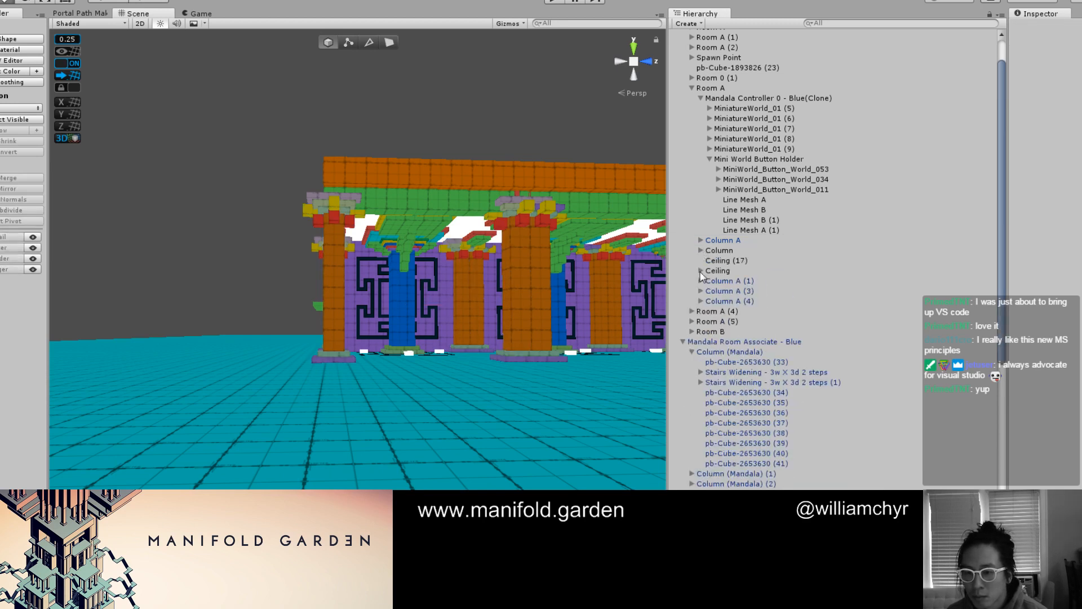
{"action": "left_click_drag", "start_coordinate": [743, 243], "coordinate": [767, 273]}
{"action": "scroll", "coordinate": [469, 241], "scroll_direction": "down", "scroll_amount": 3}
{"action": "scroll", "coordinate": [433, 208], "scroll_direction": "up", "scroll_amount": 5, "text": "alt"}
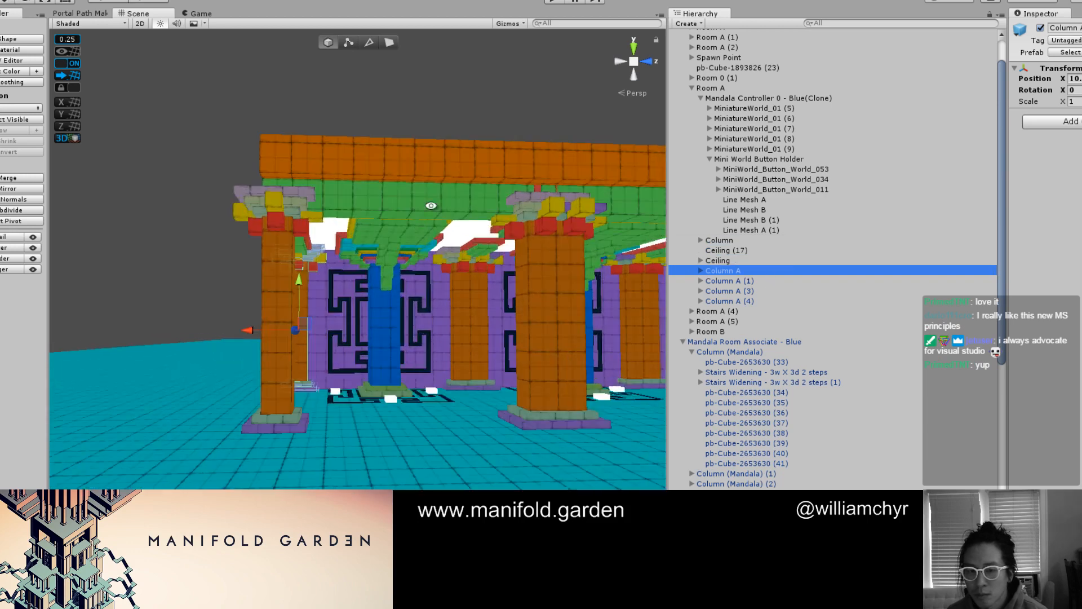
{"action": "left_click", "coordinate": [458, 225]}
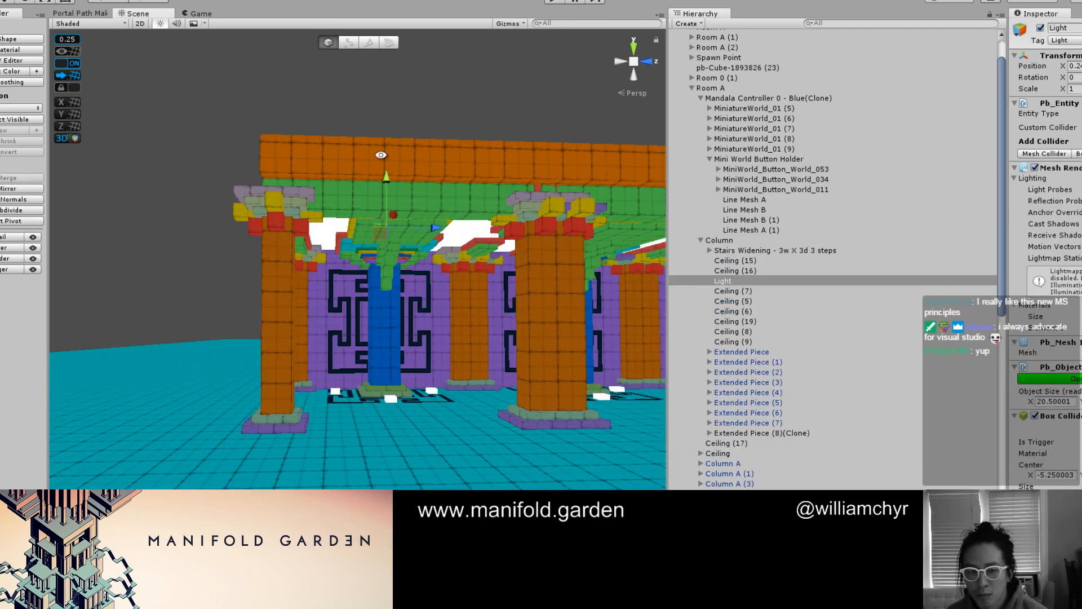
{"action": "left_click_drag", "start_coordinate": [381, 156], "coordinate": [408, 239], "text": "alt"}
{"action": "left_click", "coordinate": [411, 124]}
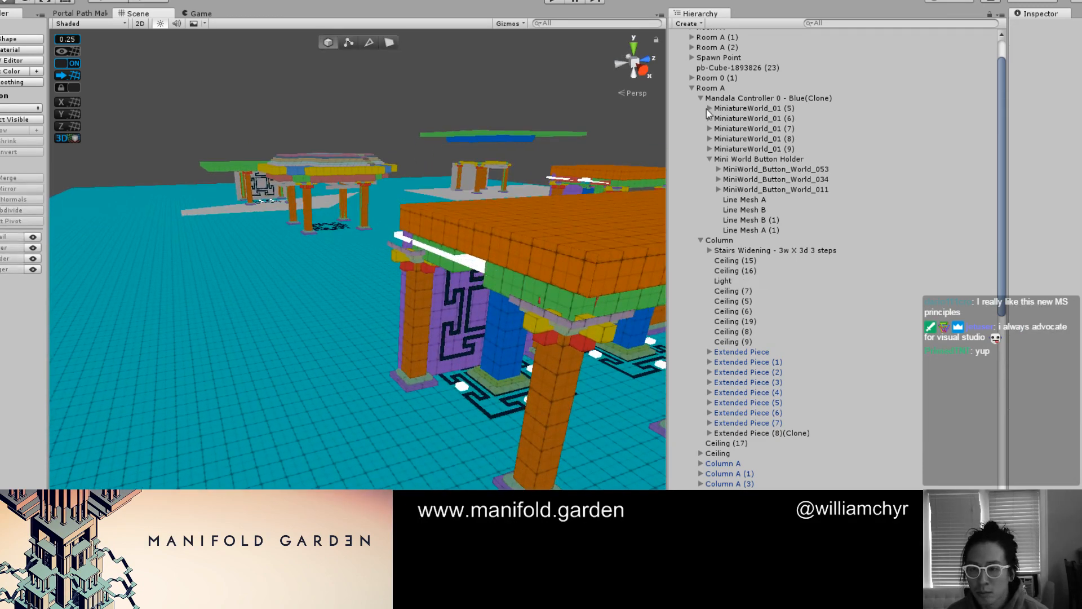
Duplicate Room A as Room B and move the copy along X onto open floor away from the other buildings
{"action": "left_click", "coordinate": [711, 89]}
{"action": "scroll", "coordinate": [296, 271], "scroll_direction": "down", "scroll_amount": 5}
{"action": "left_click_drag", "start_coordinate": [213, 360], "coordinate": [107, 305], "text": "alt"}
{"action": "key", "text": "ctrl+d"}
{"action": "middle_click_drag", "start_coordinate": [194, 314], "coordinate": [389, 327]}
{"action": "left_click_drag", "start_coordinate": [389, 327], "coordinate": [377, 408], "text": "alt"}
{"action": "left_click_drag", "start_coordinate": [379, 293], "coordinate": [294, 253]}
{"action": "key", "text": "e"}
{"action": "key", "text": "w"}
{"action": "left_click_drag", "start_coordinate": [341, 314], "coordinate": [586, 316], "text": "alt"}
{"action": "middle_click_drag", "start_coordinate": [400, 308], "coordinate": [607, 293]}
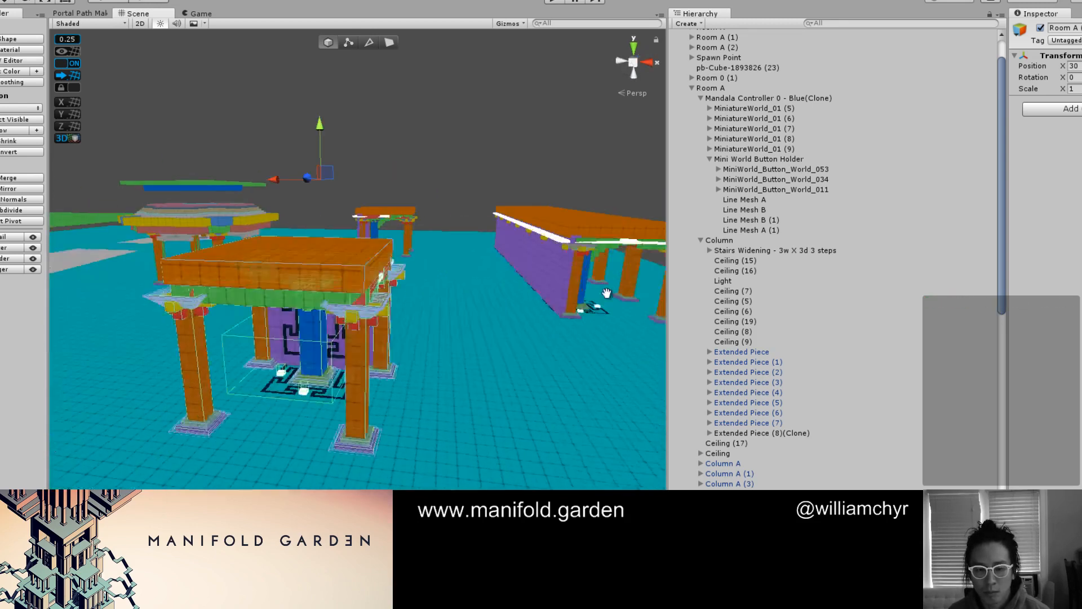
{"action": "left_click_drag", "start_coordinate": [397, 324], "coordinate": [479, 278], "text": "alt"}
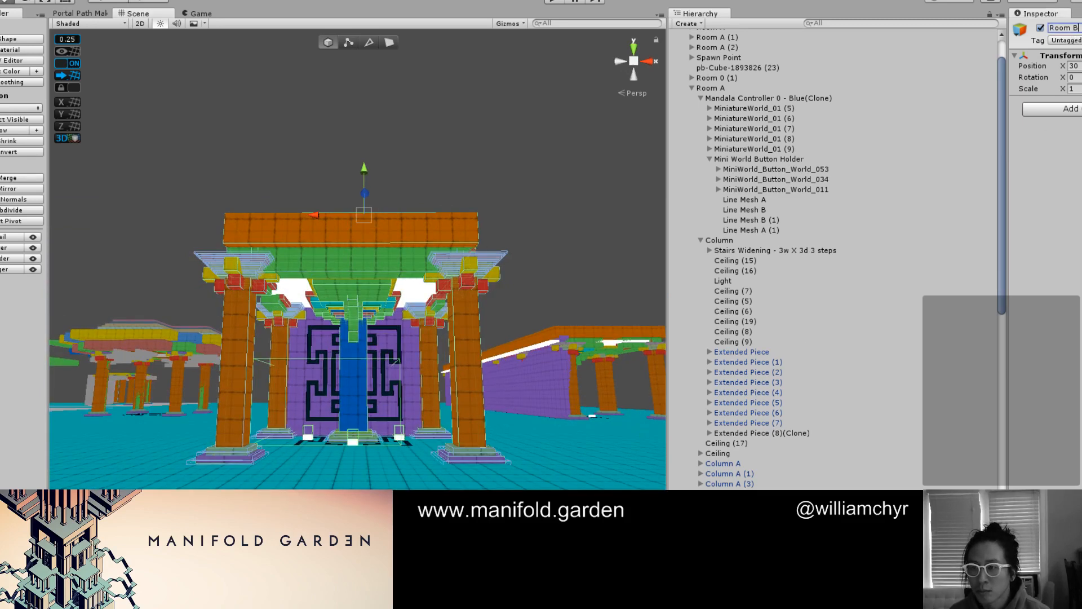
{"action": "scroll", "coordinate": [313, 363], "scroll_direction": "up", "scroll_amount": 4}
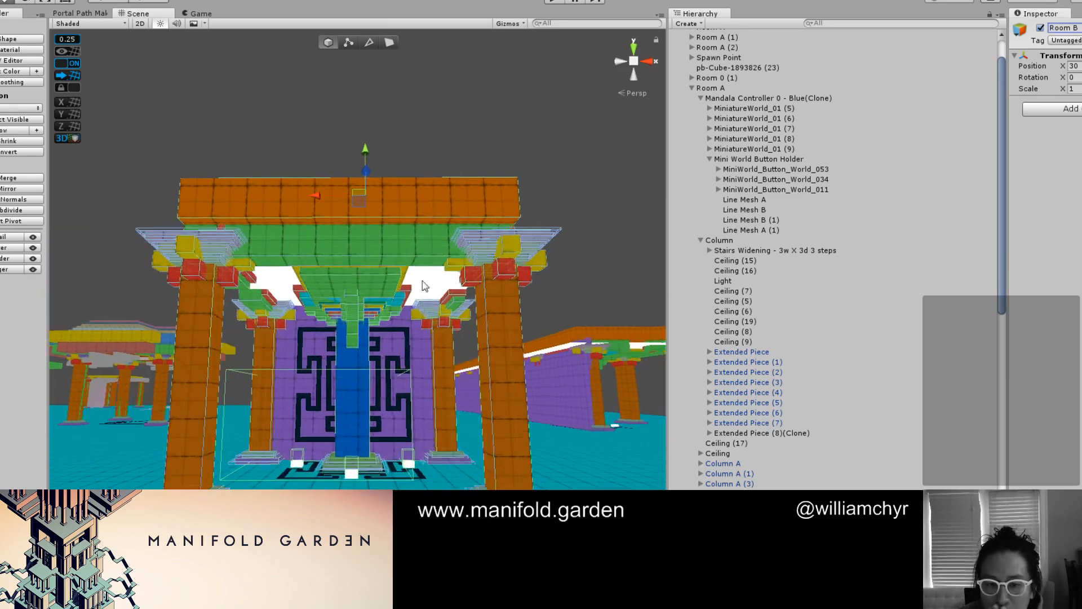
Shorten the green ceiling slab in Room B by pulling its outer end face in toward the patterned wall
{"action": "left_click", "coordinate": [537, 159]}
{"action": "scroll", "coordinate": [547, 163], "scroll_direction": "up", "scroll_amount": 2}
{"action": "left_click_drag", "start_coordinate": [515, 256], "coordinate": [455, 130], "text": "alt"}
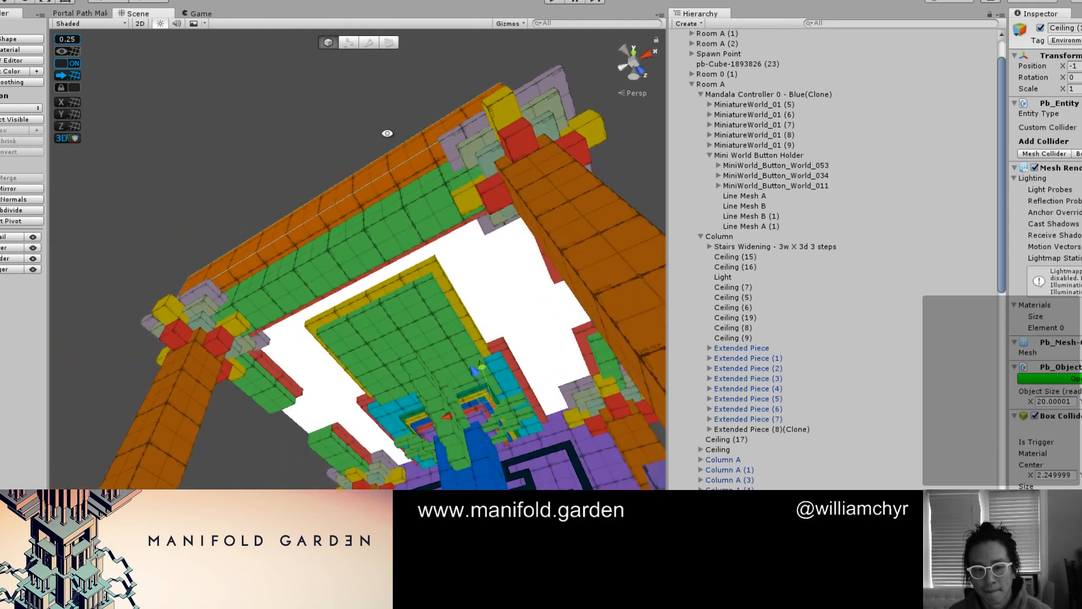
{"action": "scroll", "coordinate": [445, 197], "scroll_direction": "up", "scroll_amount": 4}
{"action": "middle_click_drag", "start_coordinate": [435, 286], "coordinate": [320, 212]}
{"action": "left_click_drag", "start_coordinate": [320, 212], "coordinate": [332, 264], "text": "alt"}
{"action": "key", "text": "g"}
{"action": "left_click", "coordinate": [270, 179]}
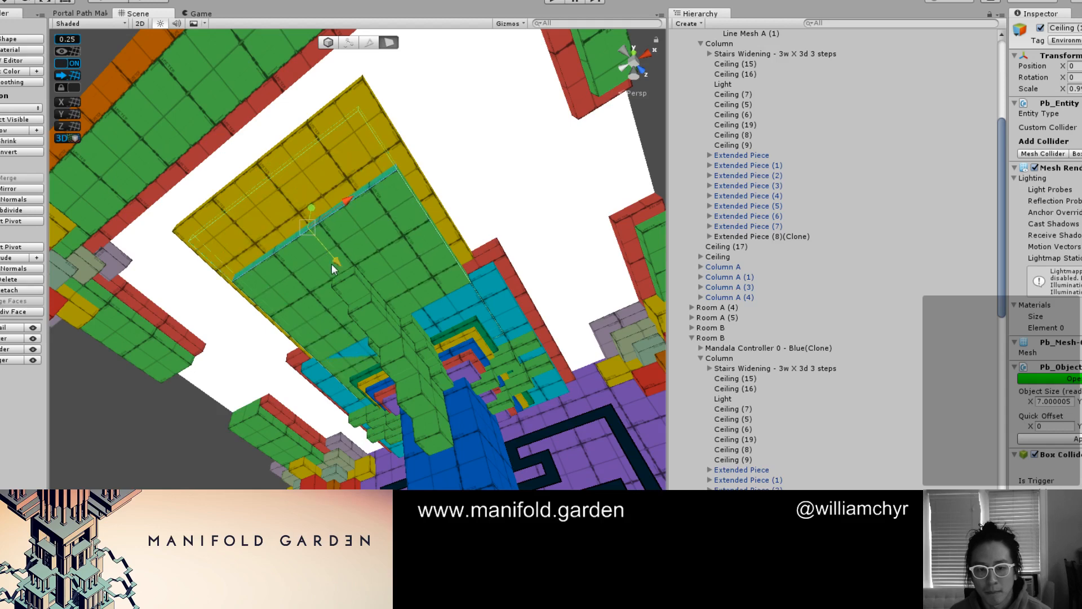
Shorten the yellow ceiling slab above the green one by pulling its outer end face inward as well
{"action": "left_click_drag", "start_coordinate": [274, 129], "coordinate": [269, 170], "text": "alt"}
{"action": "left_click", "coordinate": [267, 119]}
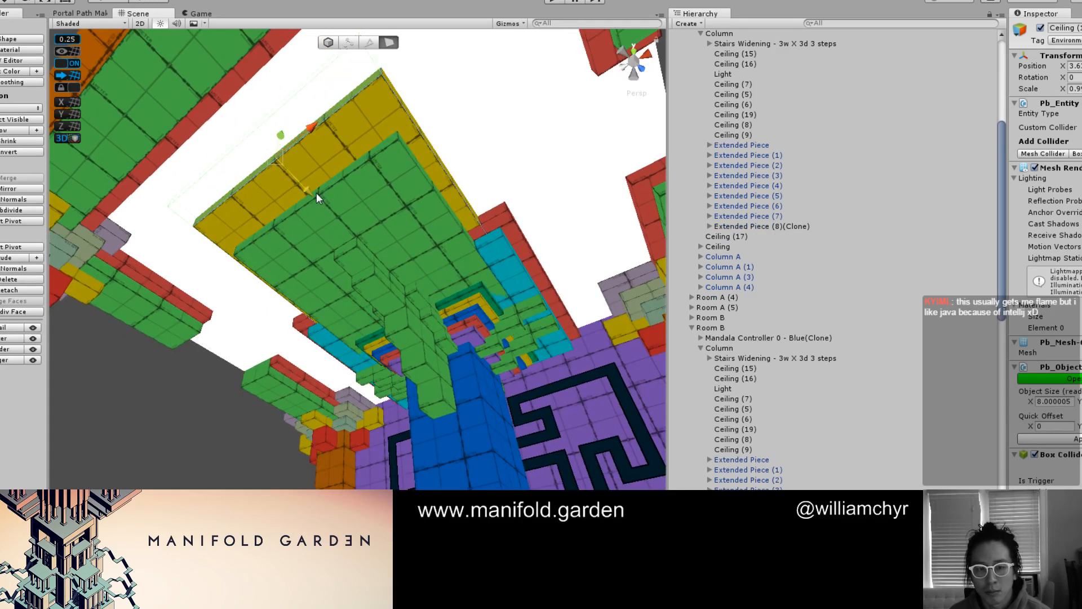
{"action": "left_click_drag", "start_coordinate": [317, 201], "coordinate": [378, 293], "text": "alt"}
{"action": "middle_click_drag", "start_coordinate": [377, 294], "coordinate": [396, 213]}
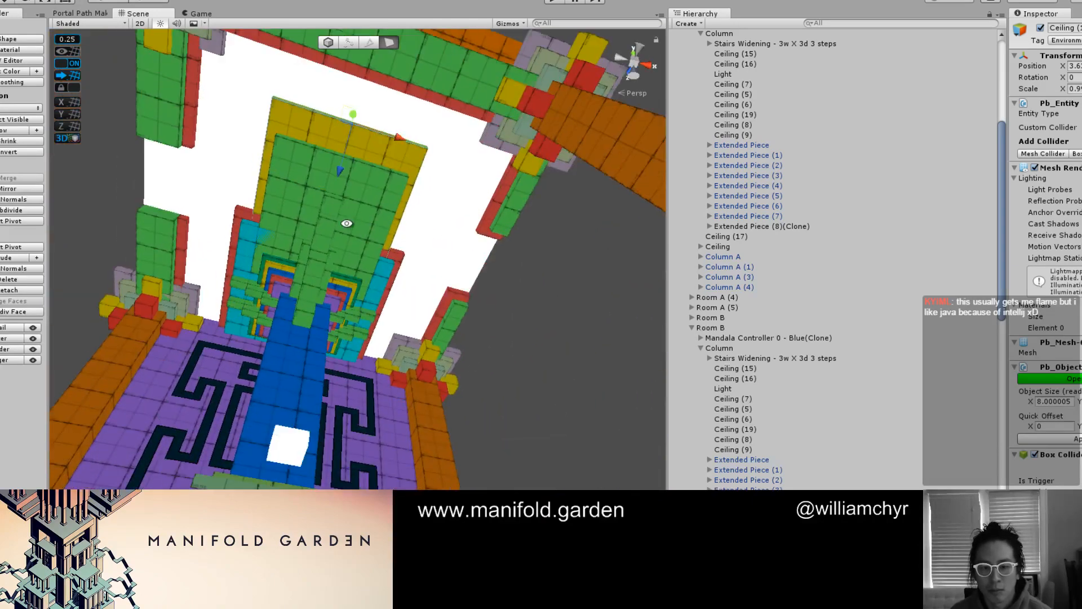
{"action": "left_click_drag", "start_coordinate": [396, 213], "coordinate": [337, 213], "text": "alt"}
{"action": "middle_click_drag", "start_coordinate": [338, 213], "coordinate": [352, 278]}
{"action": "left_click_drag", "start_coordinate": [352, 282], "coordinate": [286, 238], "text": "alt"}
{"action": "key", "text": "g"}
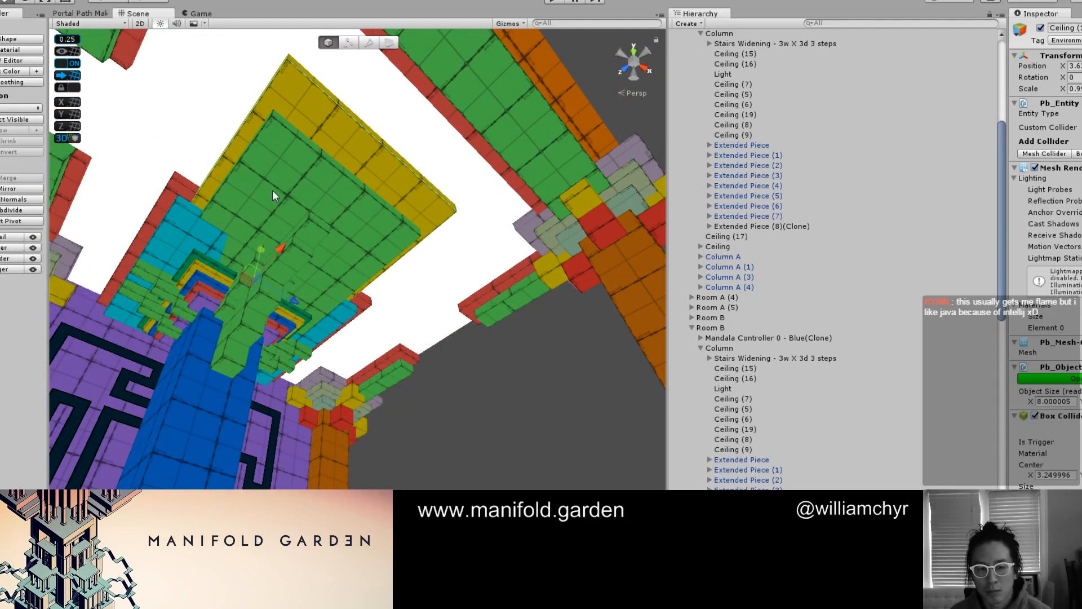
{"action": "mouse_move", "coordinate": [272, 190]}
{"action": "left_mouse_down", "text": "alt"}
{"action": "mouse_move", "coordinate": [354, 182]}
{"action": "mouse_move", "coordinate": [344, 169]}
{"action": "mouse_move", "coordinate": [274, 188]}
{"action": "left_mouse_up", "text": "alt"}
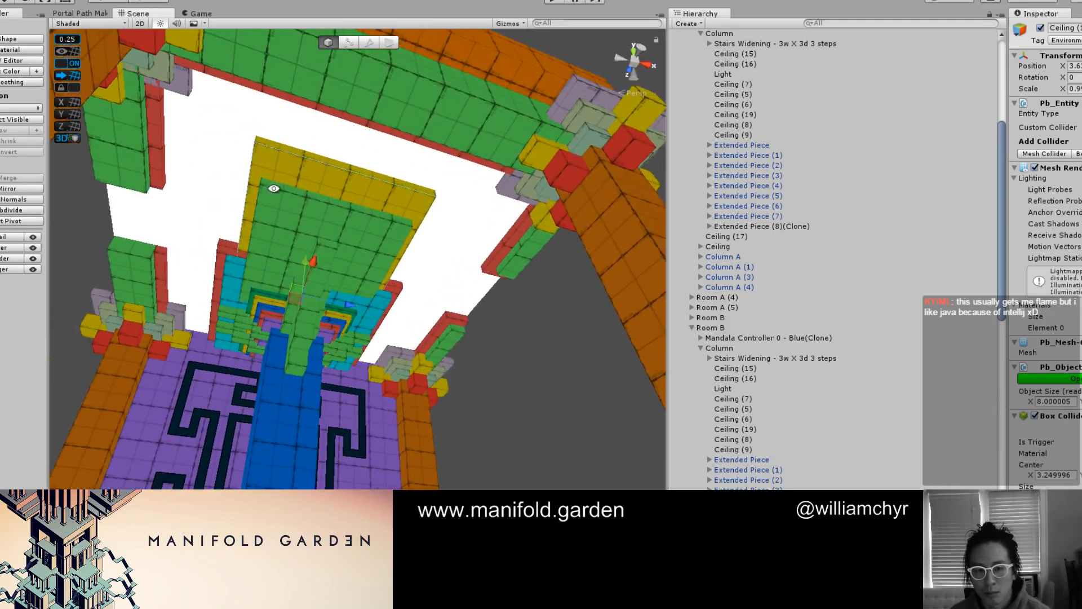
{"action": "key", "text": "g"}
{"action": "left_click", "coordinate": [338, 166]}
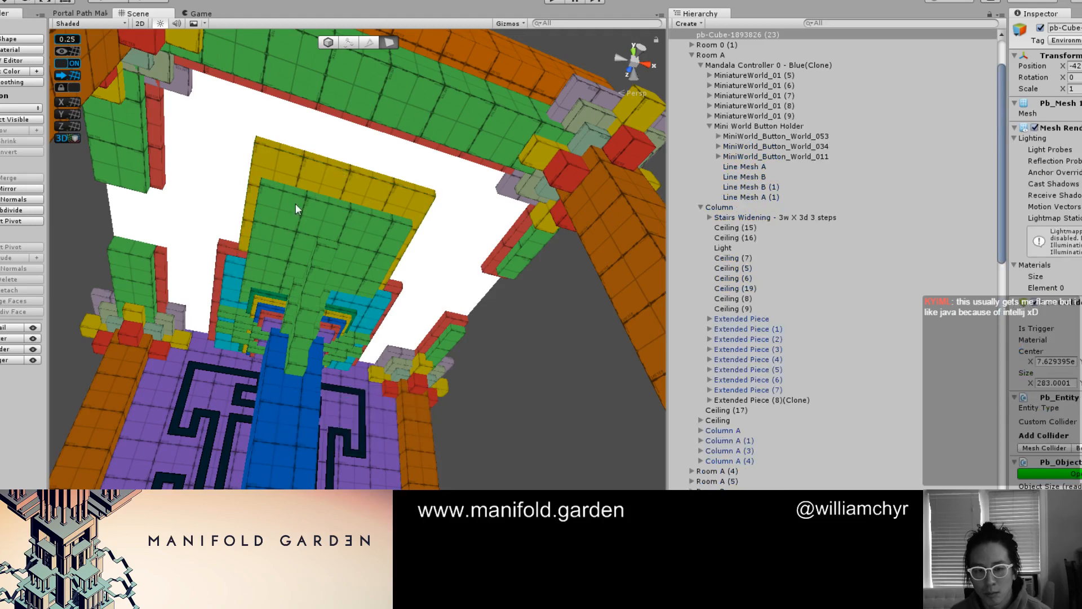
{"action": "key", "text": "g"}
{"action": "key", "text": "g"}
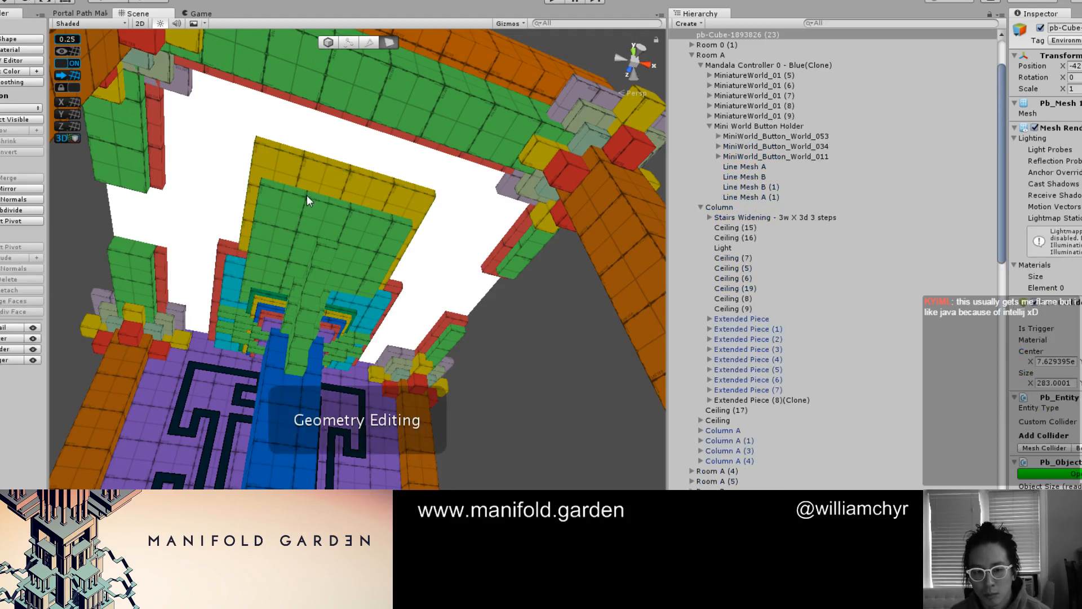
{"action": "key", "text": "g"}
{"action": "key", "text": "g"}
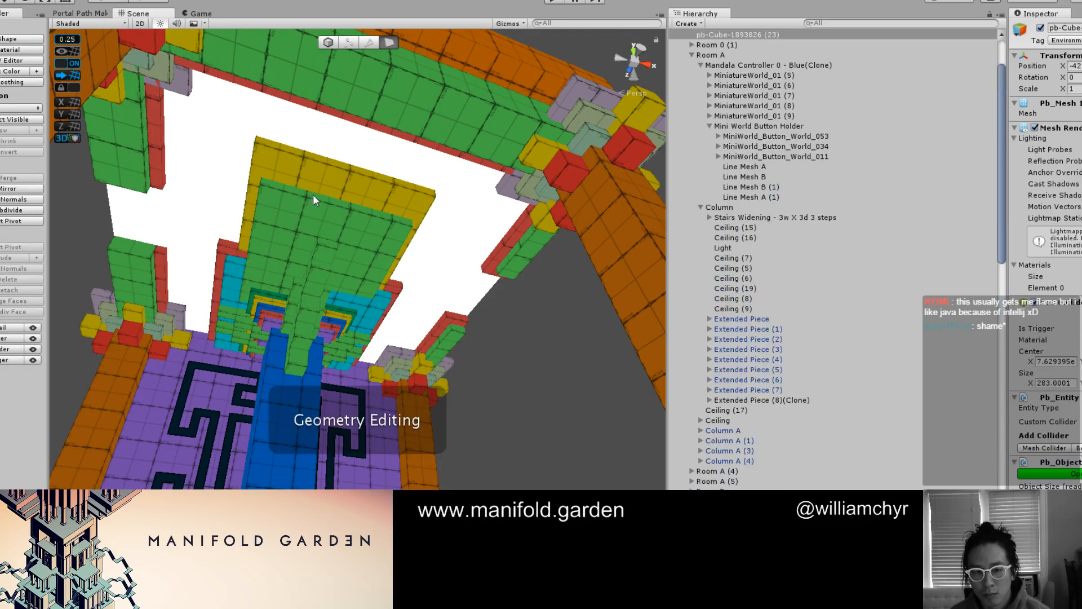
{"action": "left_click_drag", "start_coordinate": [313, 198], "coordinate": [332, 233], "text": "alt"}
{"action": "left_click", "coordinate": [326, 188]}
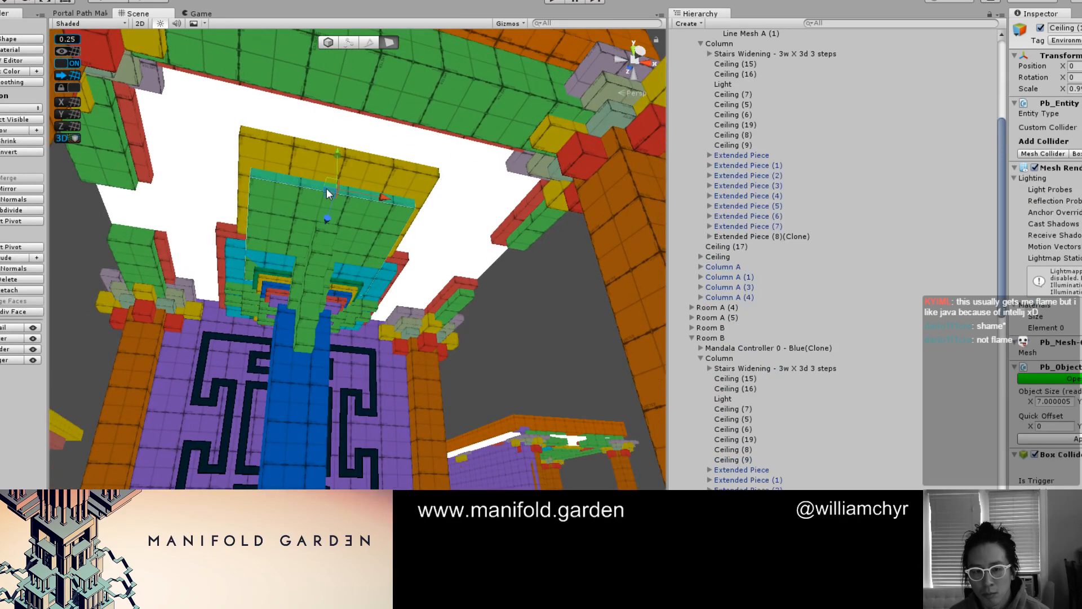
{"action": "left_click", "coordinate": [313, 144], "text": "shift"}
{"action": "left_click_drag", "start_coordinate": [278, 260], "coordinate": [311, 271], "text": "alt"}
{"action": "scroll", "coordinate": [305, 270], "scroll_direction": "up", "scroll_amount": 5}
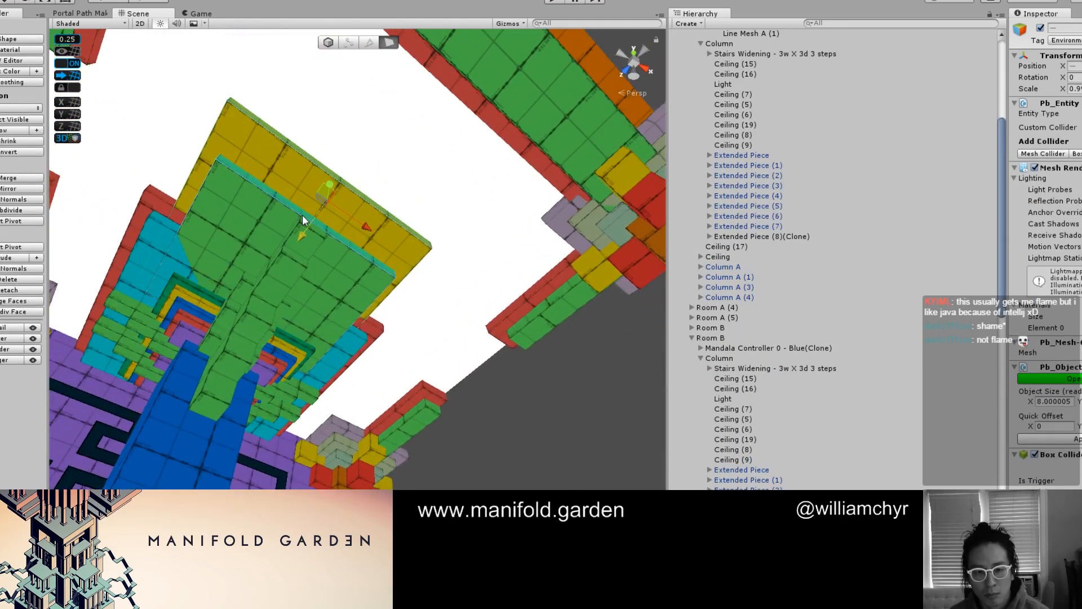
{"action": "left_click", "coordinate": [373, 245], "text": "shift"}
{"action": "left_click_drag", "start_coordinate": [373, 245], "coordinate": [466, 182], "text": "alt"}
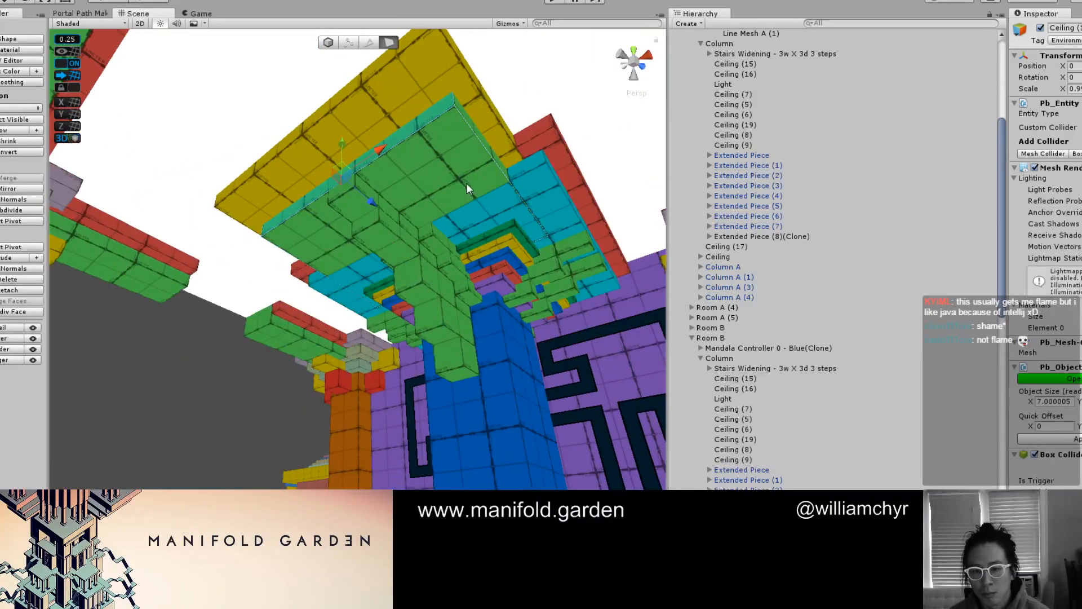
Narrow Room B's green ceiling slab to a 2-unit-wide beam by moving its side faces inward, and center its pivot
{"action": "left_click", "coordinate": [489, 149]}
{"action": "middle_click_drag", "start_coordinate": [422, 184], "coordinate": [395, 358]}
{"action": "scroll", "coordinate": [395, 359], "scroll_direction": "down", "scroll_amount": 2}
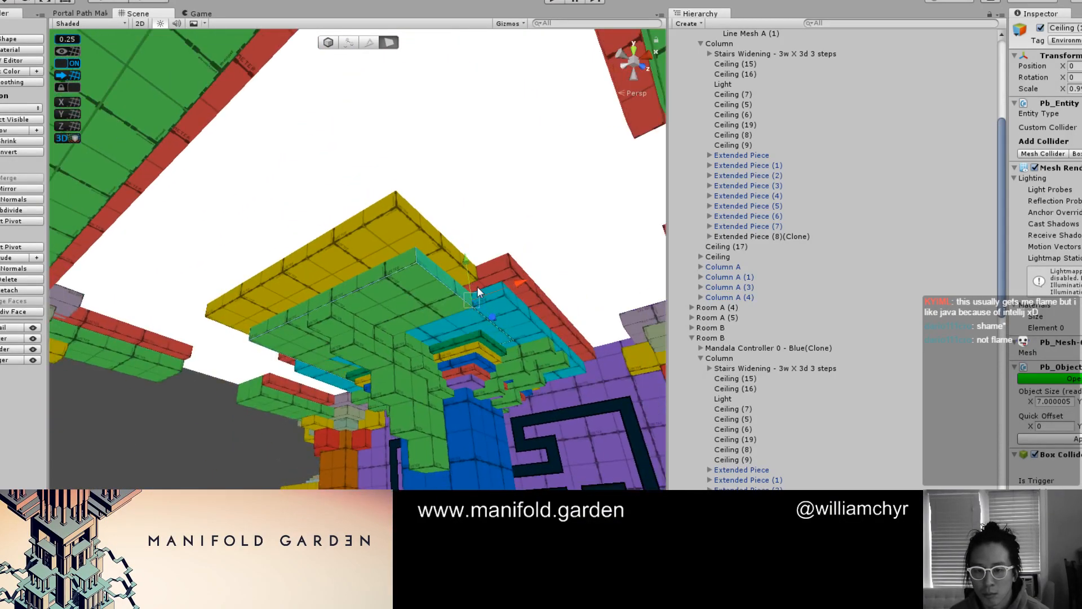
{"action": "left_click_drag", "start_coordinate": [477, 286], "coordinate": [403, 289]}
{"action": "key", "text": "g"}
{"action": "key", "text": "ctrl+j"}
Extend the narrowed green ceiling beam outward until its end meets the room's outer ceiling beam
{"action": "scroll", "coordinate": [254, 375], "scroll_direction": "up", "scroll_amount": 2}
{"action": "left_click_drag", "start_coordinate": [229, 387], "coordinate": [332, 316]}
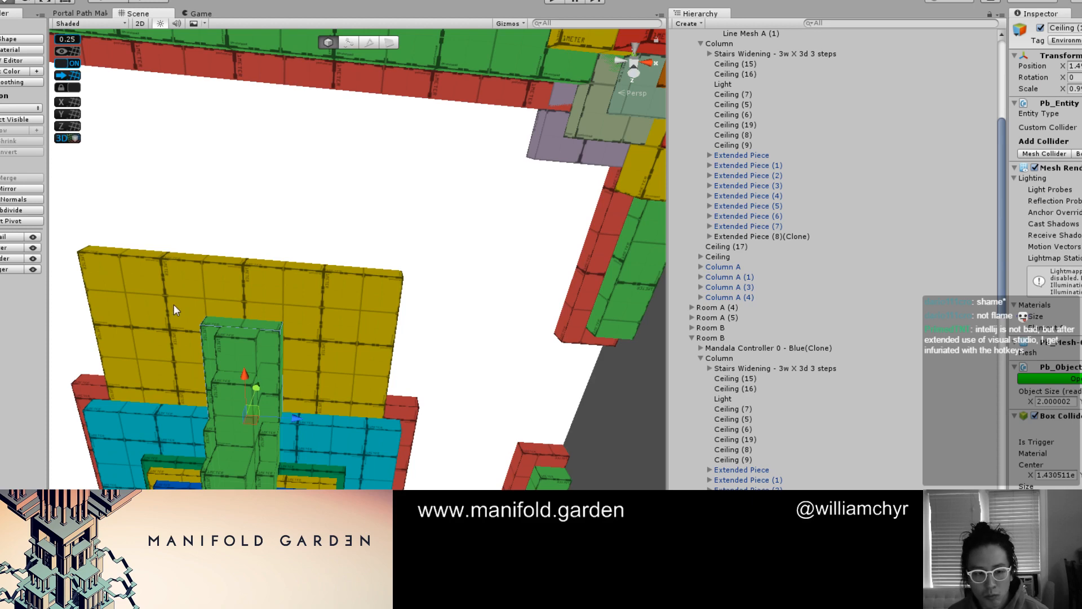
{"action": "left_click_drag", "start_coordinate": [266, 297], "coordinate": [382, 251], "text": "alt"}
{"action": "key", "text": "g"}
Extend the yellow ceiling slab to the outer ceiling beam and narrow it to 3 units so it borders the green beam
{"action": "left_click", "coordinate": [385, 251]}
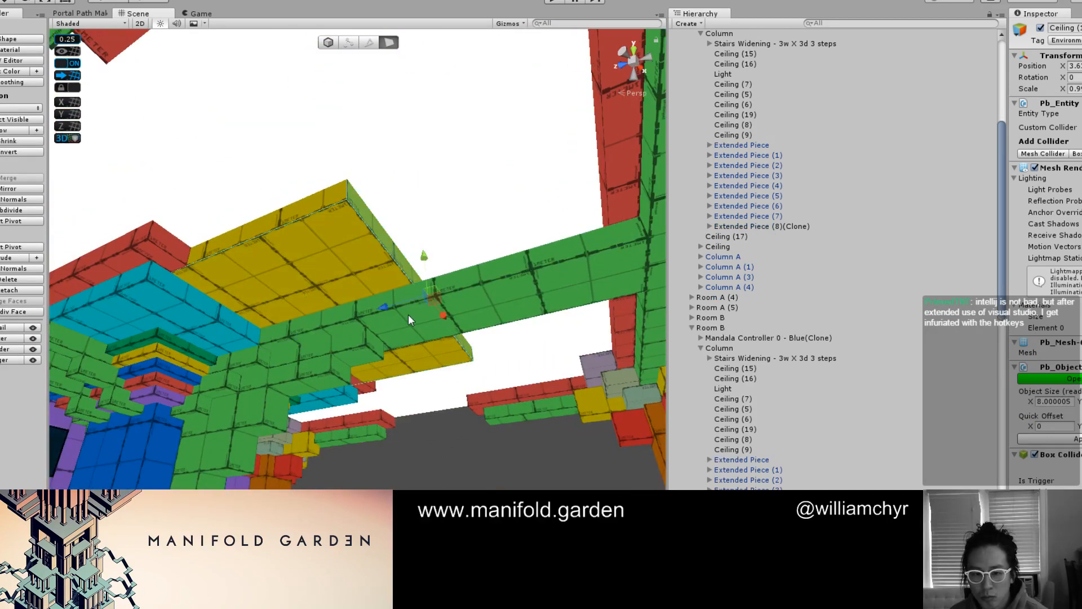
{"action": "left_click_drag", "start_coordinate": [408, 320], "coordinate": [526, 276]}
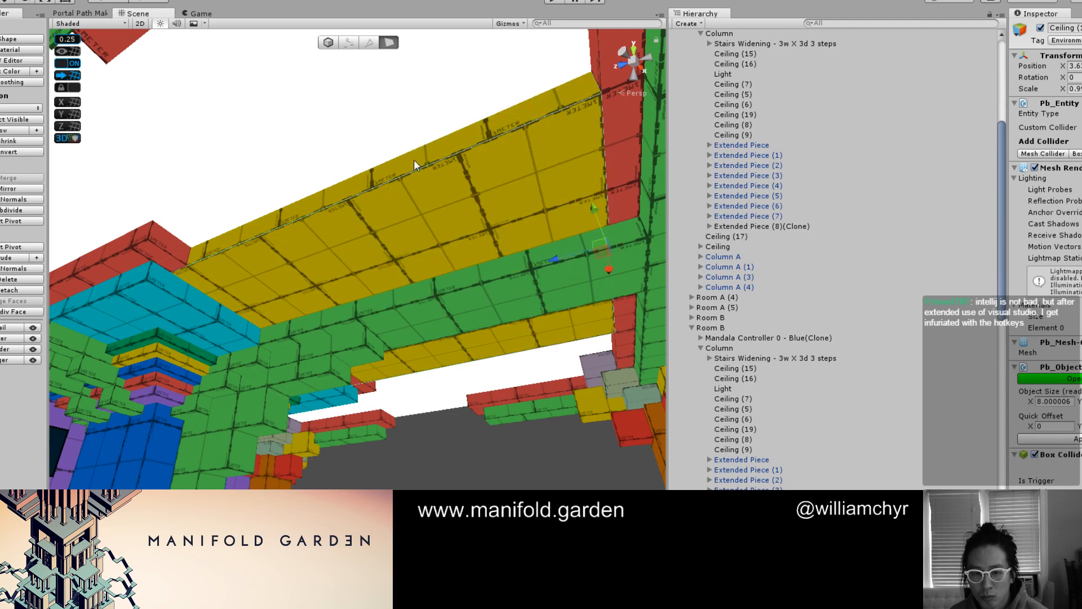
{"action": "left_click_drag", "start_coordinate": [413, 160], "coordinate": [343, 210], "text": "alt"}
{"action": "left_click_drag", "start_coordinate": [288, 276], "coordinate": [439, 242], "text": "alt"}
{"action": "left_click_drag", "start_coordinate": [573, 250], "coordinate": [477, 299]}
{"action": "scroll", "coordinate": [394, 282], "scroll_direction": "down", "scroll_amount": 5}
{"action": "left_click", "coordinate": [432, 274]}
{"action": "scroll", "coordinate": [433, 257], "scroll_direction": "down", "scroll_amount": 3}
{"action": "key", "text": "g"}
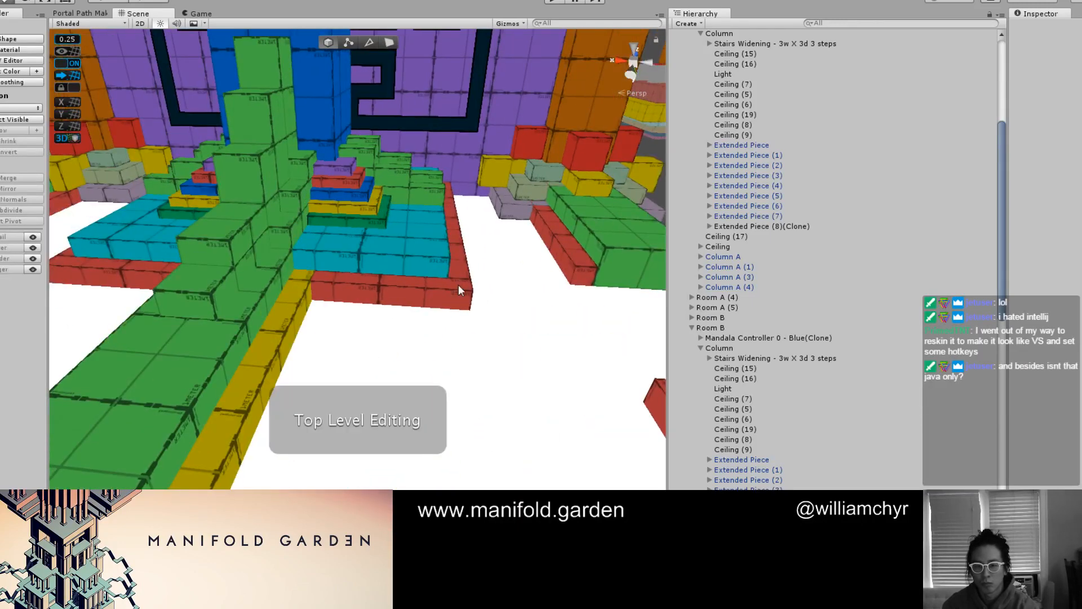
{"action": "left_click", "coordinate": [458, 285]}
{"action": "key", "text": "g"}
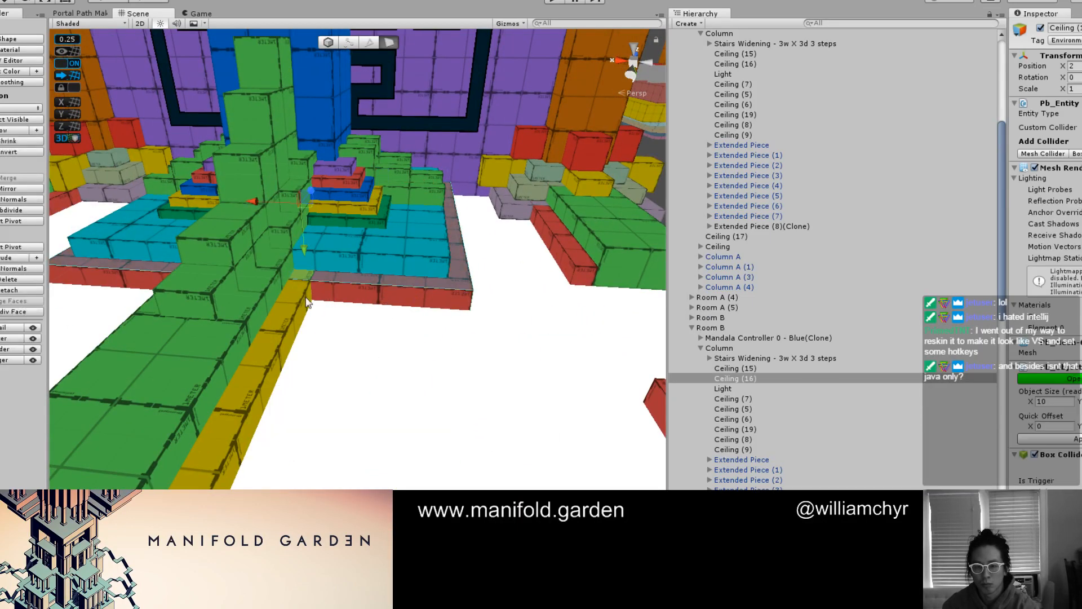
{"action": "left_click_drag", "start_coordinate": [292, 299], "coordinate": [378, 293], "text": "alt"}
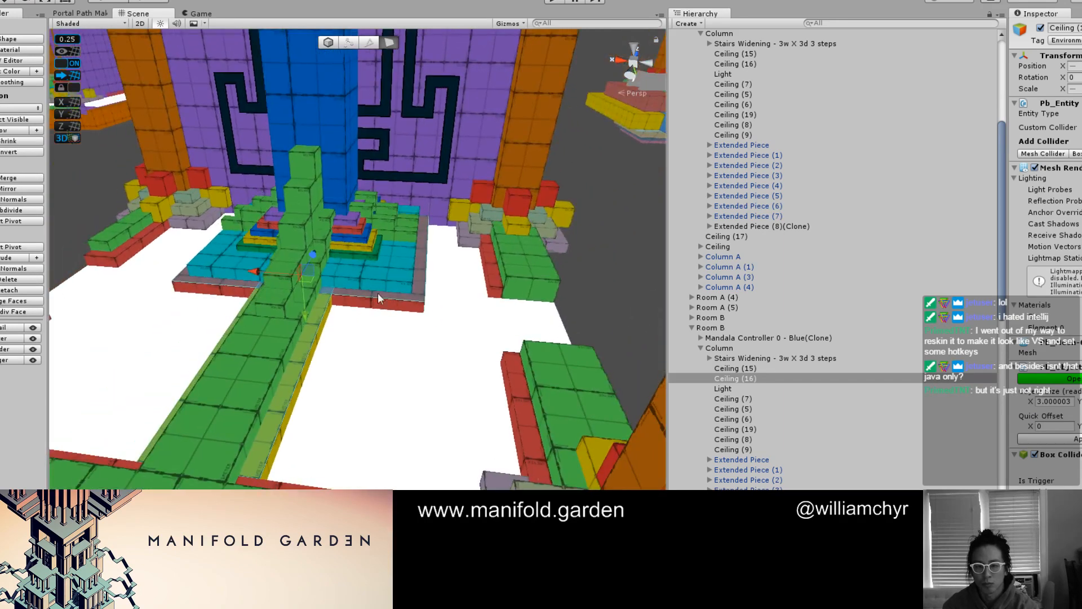
{"action": "left_click", "coordinate": [495, 274], "text": "shift"}
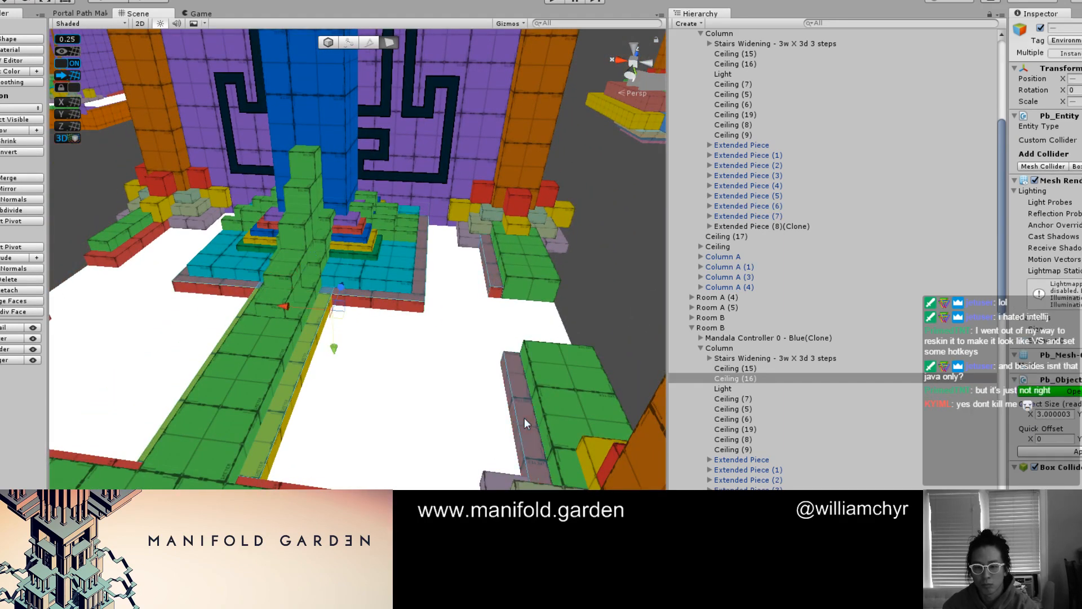
{"action": "left_click_drag", "start_coordinate": [525, 418], "coordinate": [326, 369], "text": "alt"}
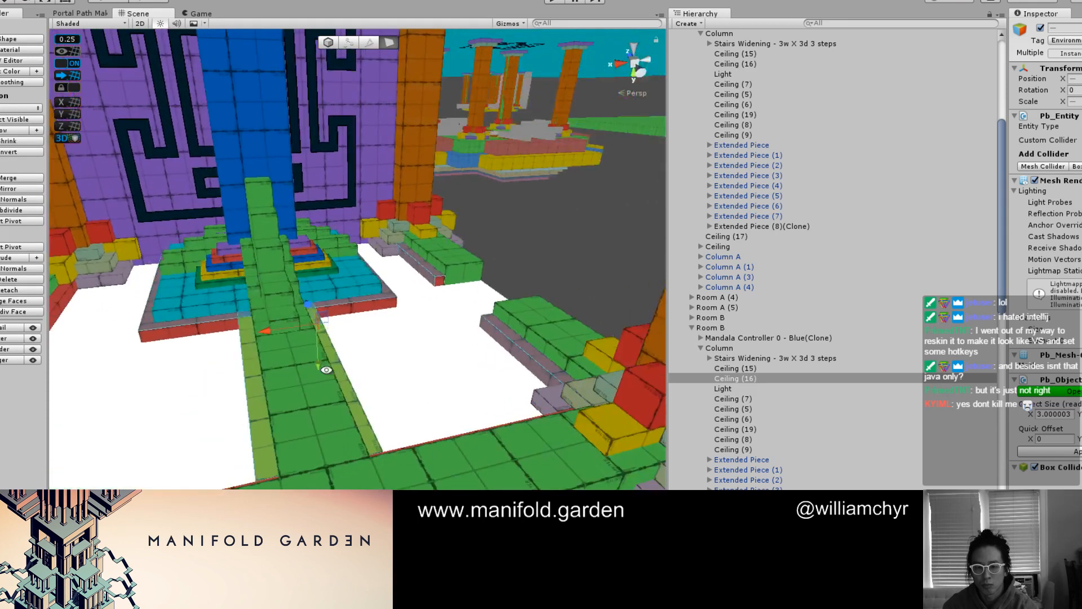
{"action": "left_click", "coordinate": [440, 277]}
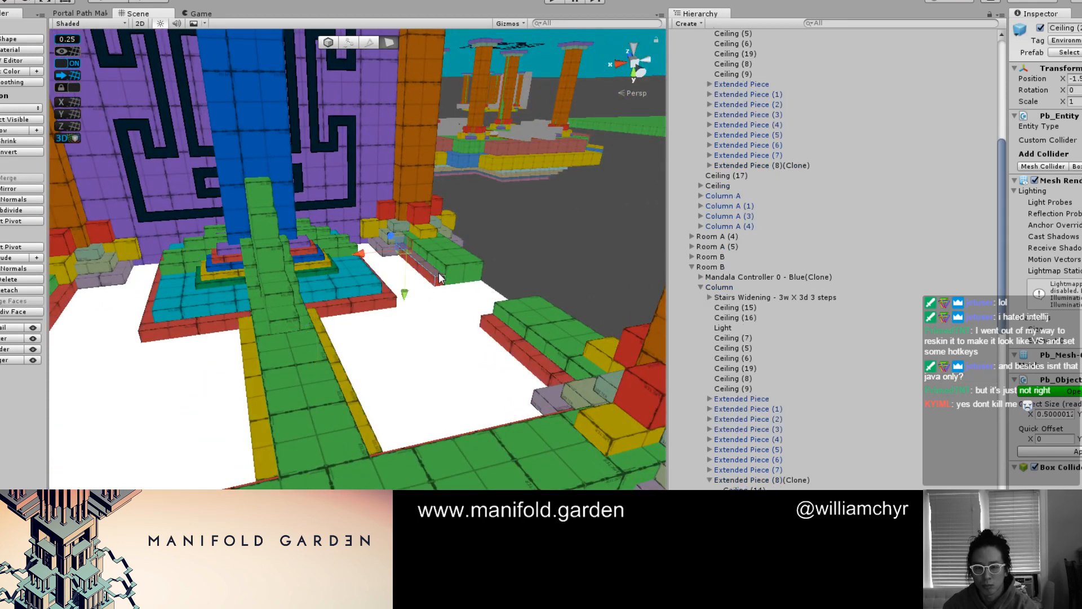
{"action": "left_click", "coordinate": [525, 347], "text": "shift"}
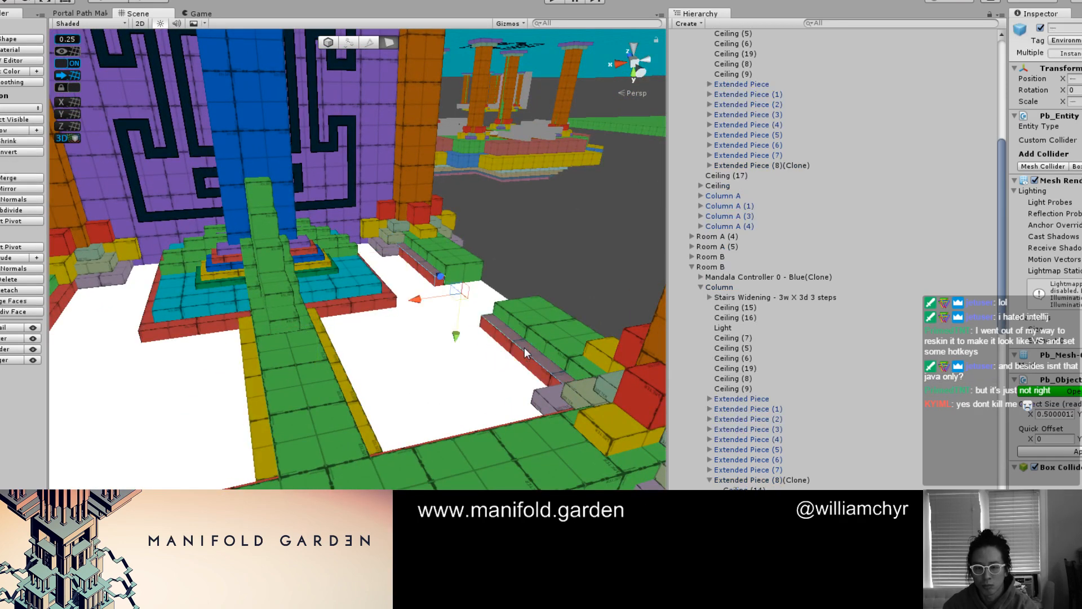
{"action": "left_click", "coordinate": [359, 299]}
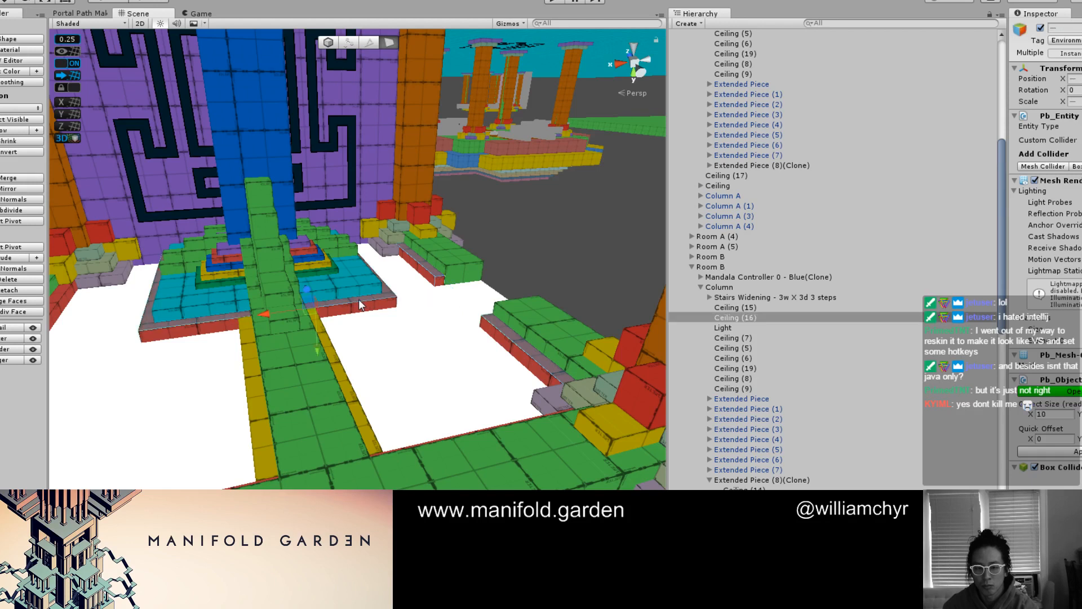
{"action": "left_click", "coordinate": [331, 376]}
{"action": "left_click", "coordinate": [343, 380], "text": "shift"}
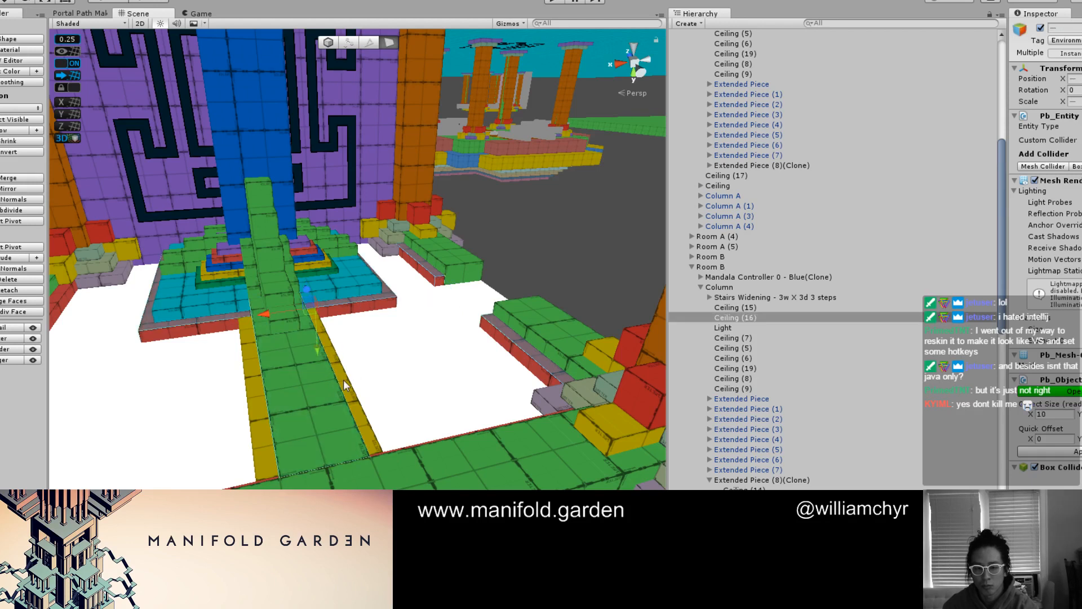
{"action": "left_click", "coordinate": [344, 381], "text": "shift"}
{"action": "left_click", "coordinate": [390, 344]}
{"action": "left_click_drag", "start_coordinate": [369, 324], "coordinate": [524, 351], "text": "alt"}
Thicken the yellow strip and the red border slab around the cyan piece together by moving their underside faces downward
{"action": "left_click", "coordinate": [324, 295]}
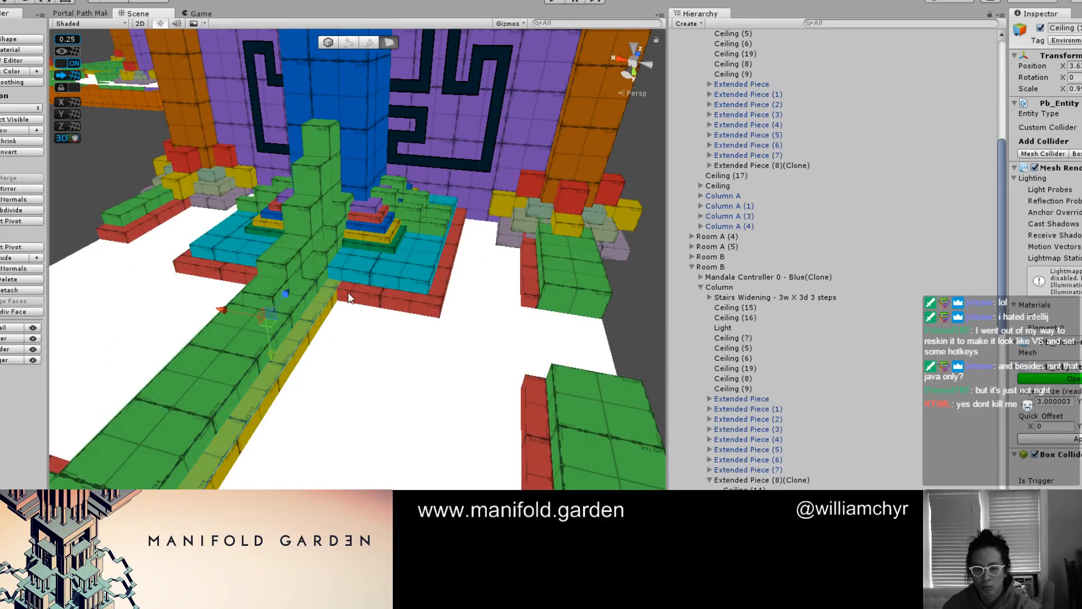
{"action": "left_click", "coordinate": [364, 289], "text": "shift"}
{"action": "scroll", "coordinate": [343, 319], "scroll_direction": "up", "scroll_amount": 6}
{"action": "left_click_drag", "start_coordinate": [307, 282], "coordinate": [292, 277]}
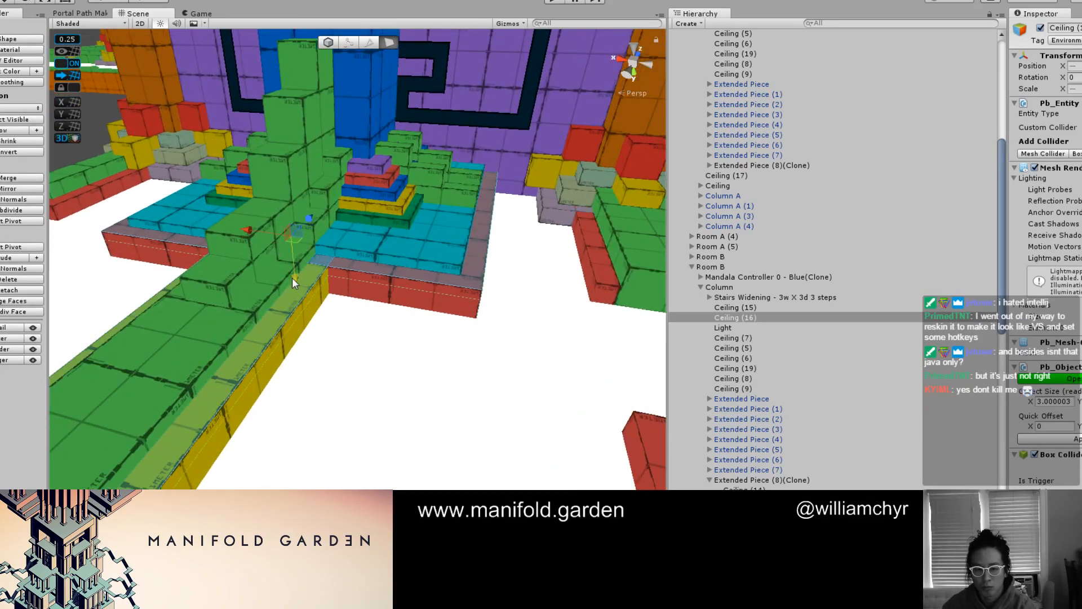
Disconnect the Side group under Room B's Ceiling from its prefab and confirm
{"action": "left_click", "coordinate": [603, 257]}
{"action": "left_click_drag", "start_coordinate": [603, 257], "coordinate": [361, 344], "text": "alt"}
{"action": "scroll", "coordinate": [809, 469], "scroll_direction": "down", "scroll_amount": 10}
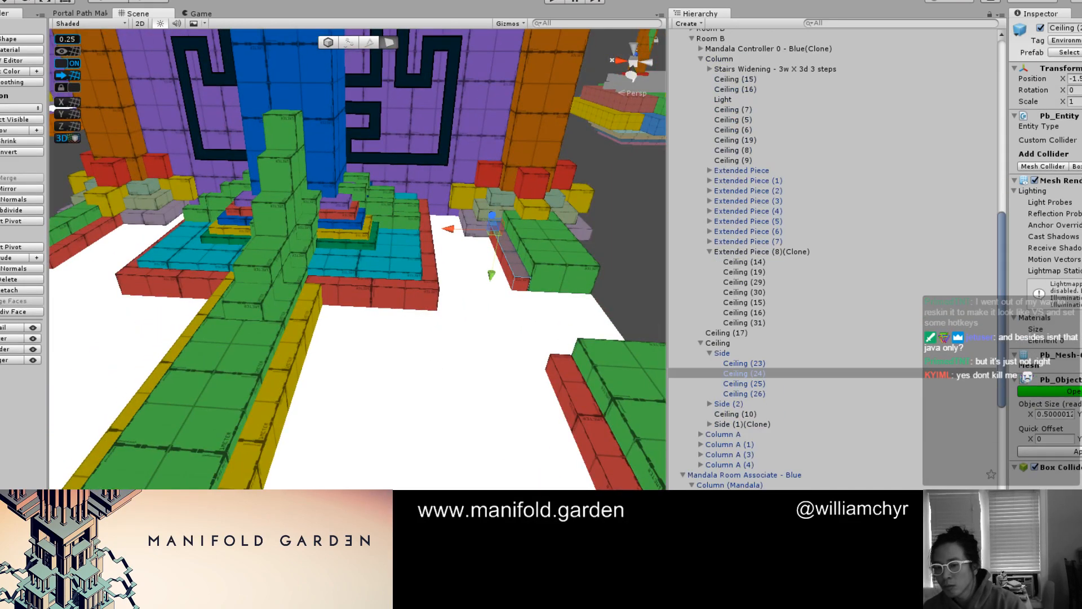
{"action": "left_click", "coordinate": [718, 354]}
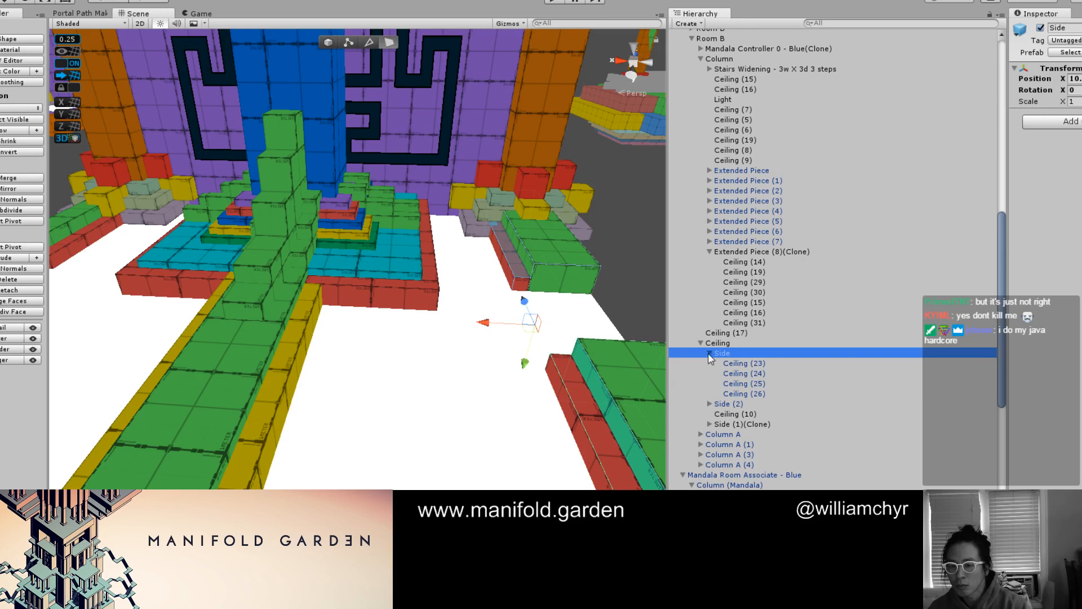
{"action": "left_click", "coordinate": [710, 353]}
{"action": "left_click", "coordinate": [57, 1]}
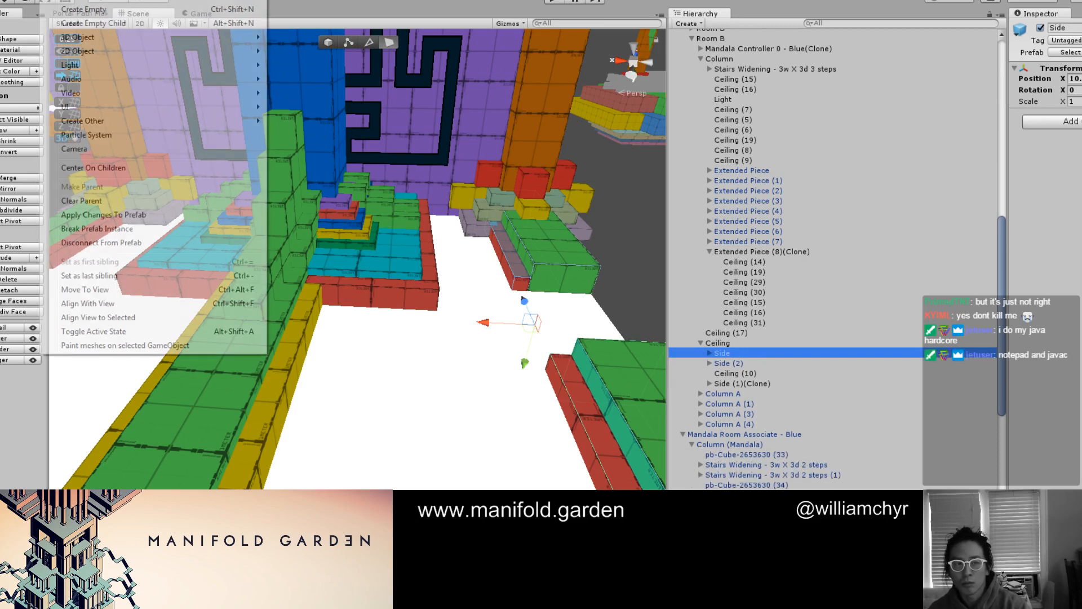
{"action": "left_click", "coordinate": [92, 245]}
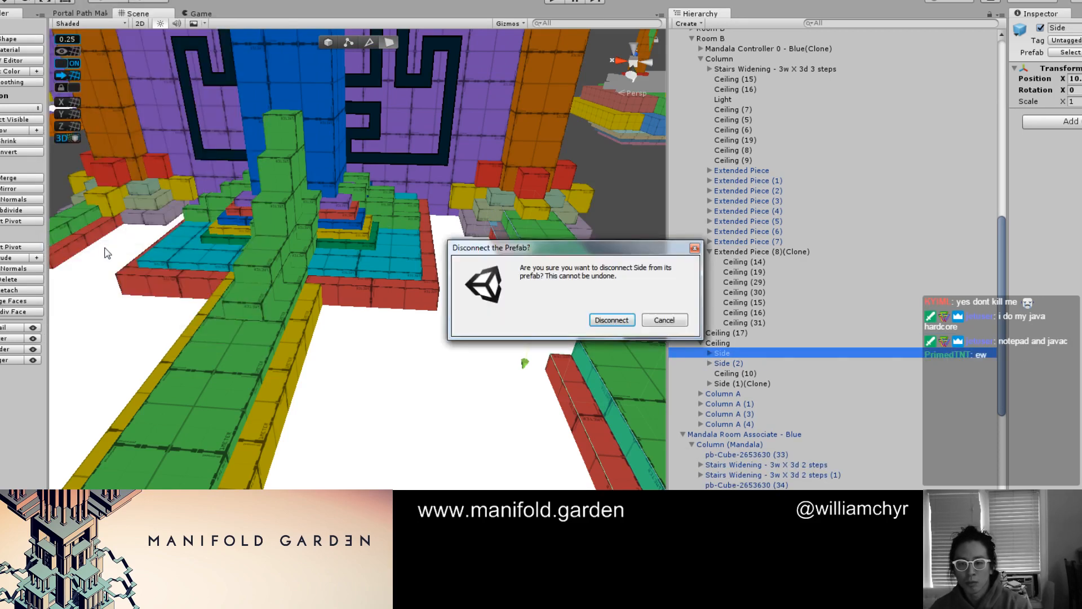
{"action": "left_click", "coordinate": [608, 321]}
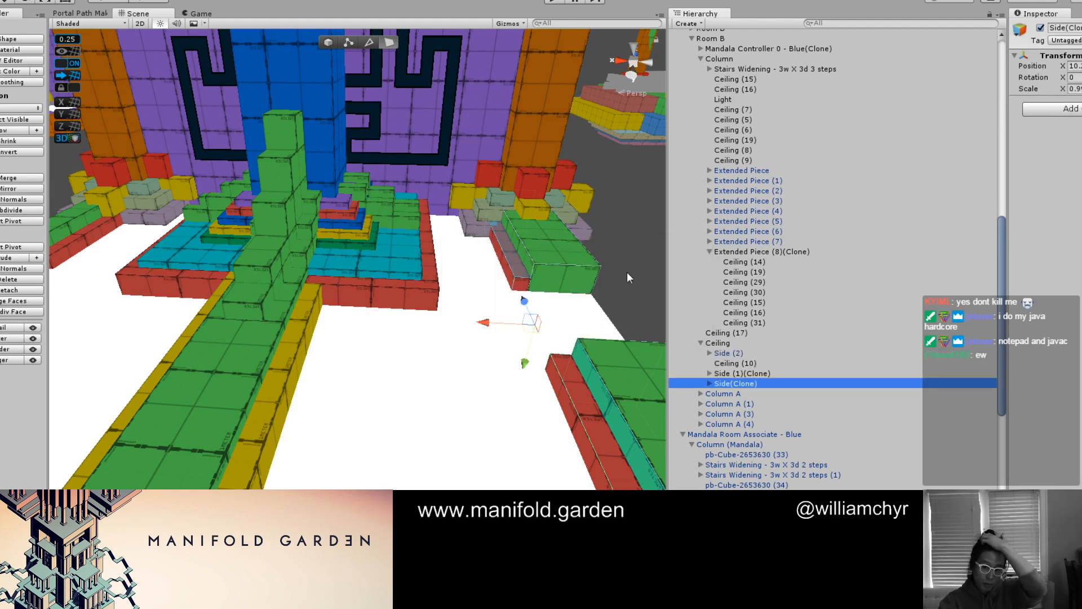
Try to thicken the two red strips in the disconnected Side group by moving their underside faces, and undo the change
{"action": "left_click", "coordinate": [584, 390], "text": "shift"}
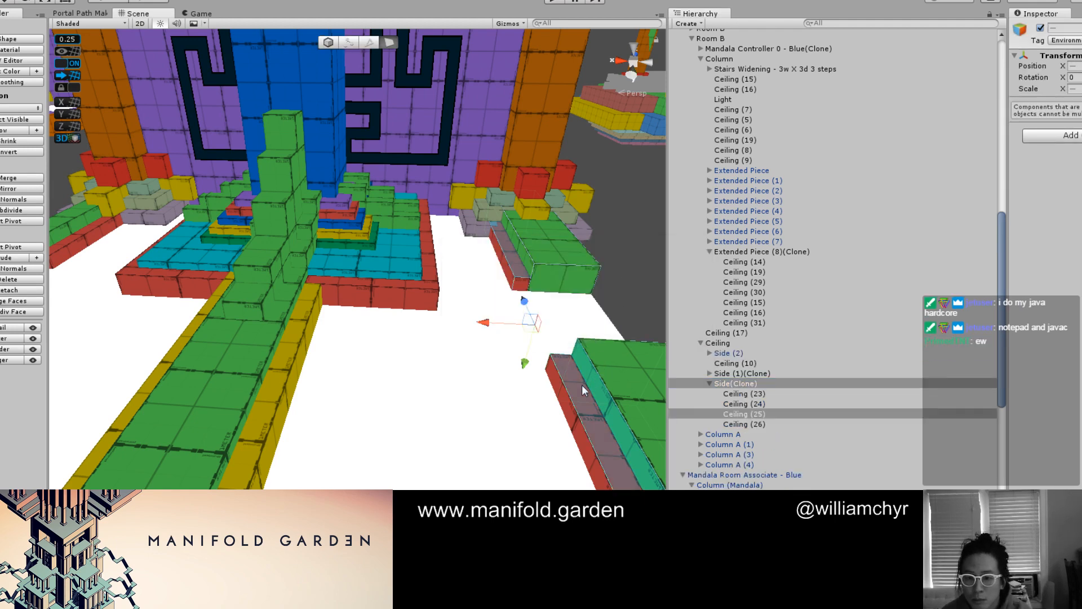
{"action": "left_click_drag", "start_coordinate": [524, 371], "coordinate": [524, 362]}
{"action": "scroll", "coordinate": [566, 299], "scroll_direction": "down", "scroll_amount": 4}
{"action": "left_click", "coordinate": [559, 297]}
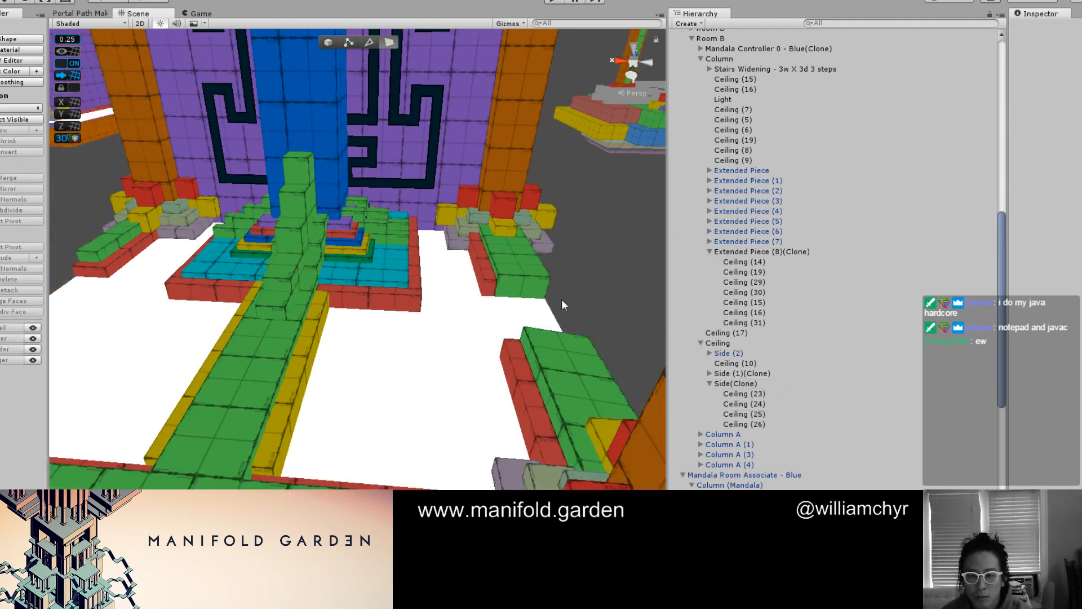
{"action": "key", "text": "ctrl+z"}
{"action": "key", "text": "ctrl+z"}
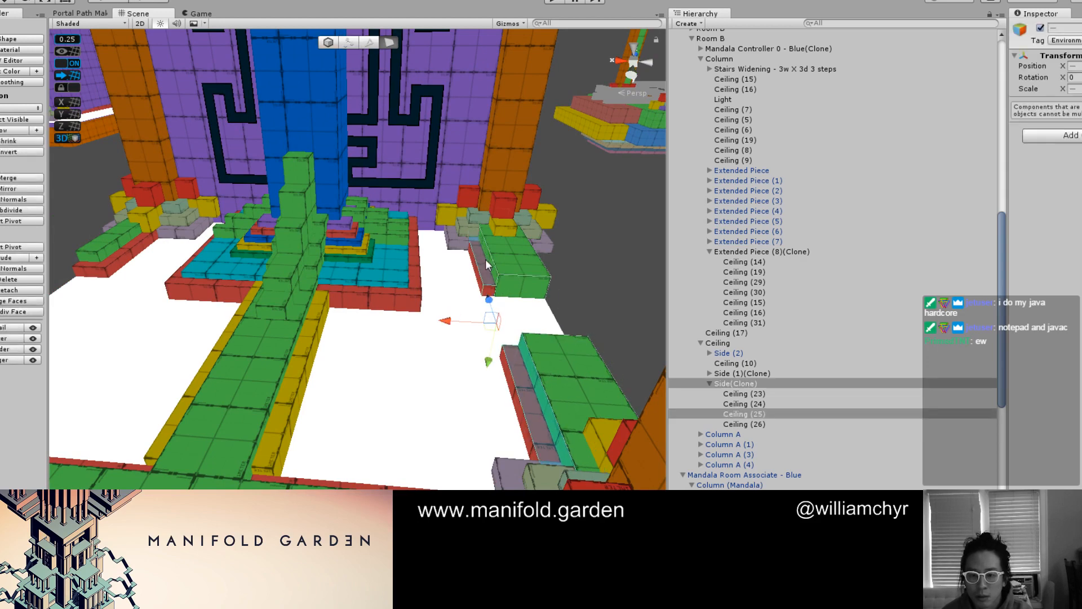
Adjust the inner side faces of the two red strips in the disconnected Side group together
{"action": "left_click", "coordinate": [486, 260]}
{"action": "left_click", "coordinate": [525, 405], "text": "shift"}
{"action": "left_click_drag", "start_coordinate": [469, 375], "coordinate": [474, 317], "text": "alt"}
{"action": "left_click_drag", "start_coordinate": [498, 360], "coordinate": [498, 355]}
{"action": "left_click", "coordinate": [601, 302]}
Extend the green strip Ceiling (23) and the red strip beside it across the gap to the opposite strips of the same side
{"action": "middle_click_drag", "start_coordinate": [445, 352], "coordinate": [576, 343]}
{"action": "left_click_drag", "start_coordinate": [575, 342], "coordinate": [431, 307], "text": "alt"}
{"action": "middle_click_drag", "start_coordinate": [430, 307], "coordinate": [366, 389]}
{"action": "scroll", "coordinate": [453, 304], "scroll_direction": "up", "scroll_amount": 2}
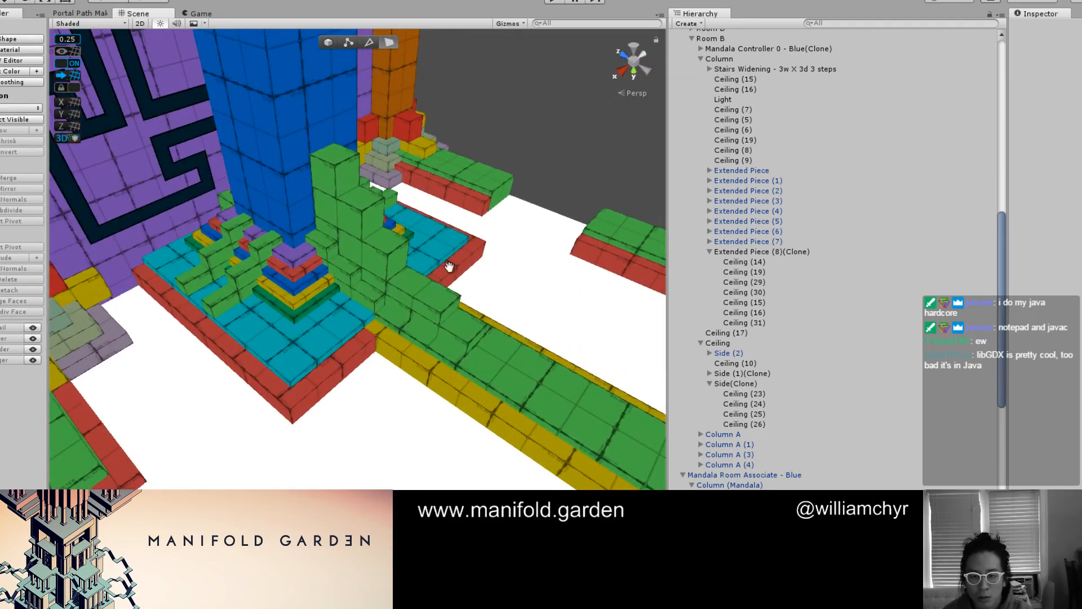
{"action": "middle_click_drag", "start_coordinate": [254, 390], "coordinate": [186, 377]}
{"action": "scroll", "coordinate": [340, 317], "scroll_direction": "up", "scroll_amount": 2}
{"action": "middle_click_drag", "start_coordinate": [445, 276], "coordinate": [341, 316]}
{"action": "middle_click_drag", "start_coordinate": [439, 222], "coordinate": [418, 208]}
{"action": "key", "text": "g"}
{"action": "left_click", "coordinate": [406, 213]}
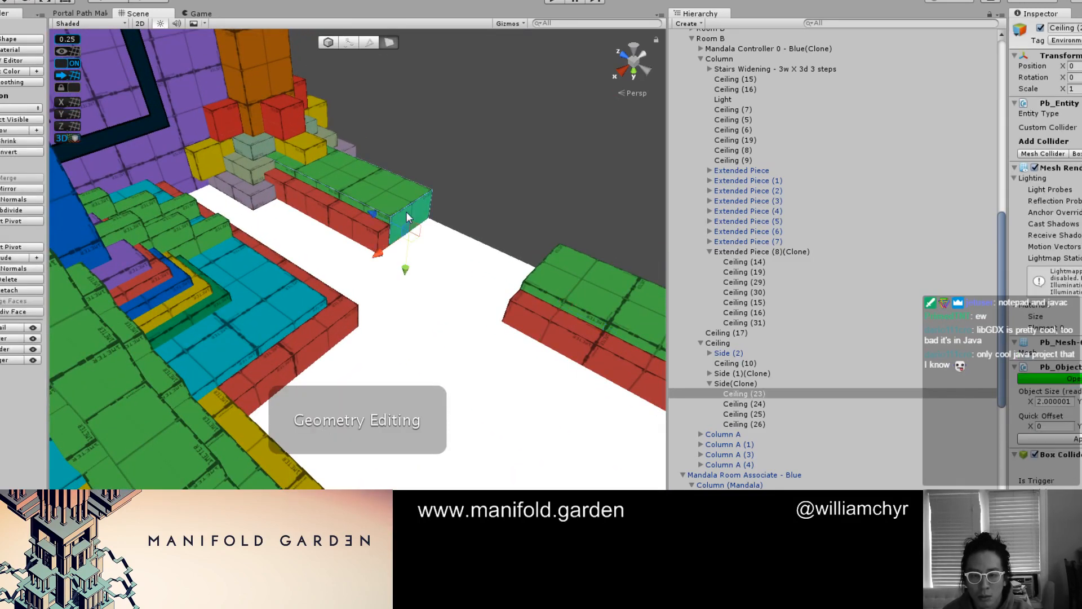
{"action": "left_click_drag", "start_coordinate": [373, 215], "coordinate": [468, 266]}
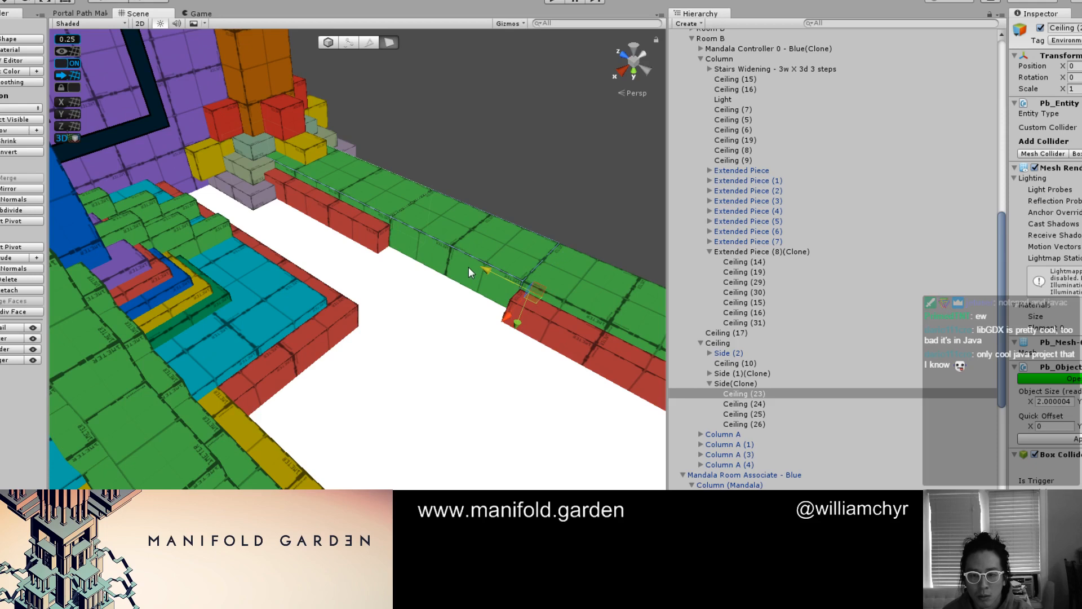
{"action": "left_click", "coordinate": [387, 247]}
{"action": "left_click_drag", "start_coordinate": [362, 259], "coordinate": [522, 251]}
{"action": "left_click", "coordinate": [499, 130]}
Examine the room's ceiling strips in the game's final look instead of the prototype colours
{"action": "key", "text": "F1"}
{"action": "scroll", "coordinate": [486, 279], "scroll_direction": "down", "scroll_amount": 12}
{"action": "scroll", "coordinate": [429, 278], "scroll_direction": "up", "scroll_amount": 5}
{"action": "middle_click_drag", "start_coordinate": [327, 306], "coordinate": [473, 281]}
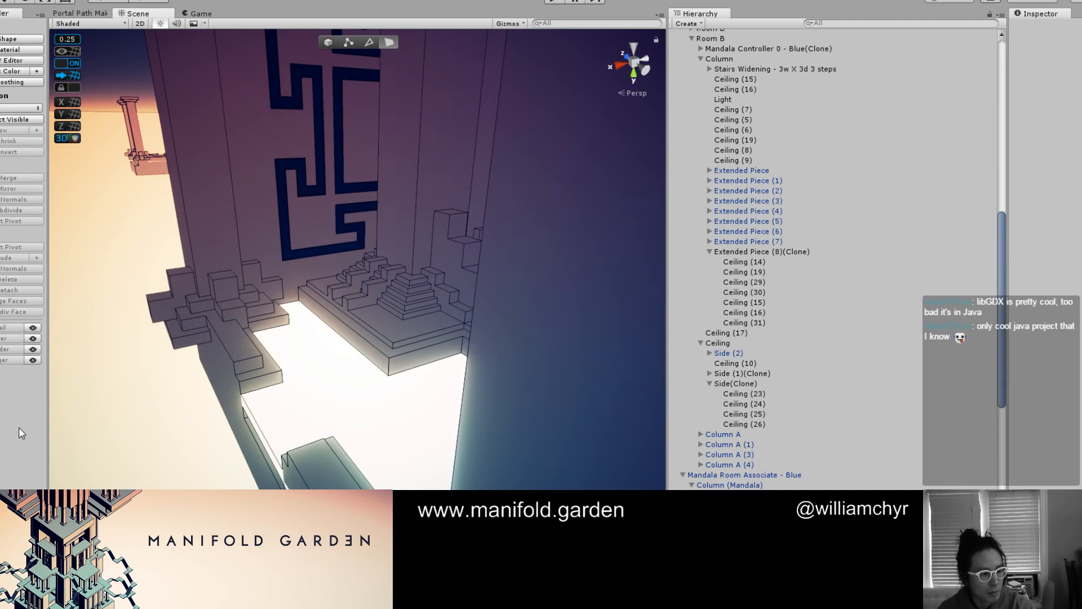
{"action": "mouse_move", "coordinate": [133, 434]}
{"action": "left_mouse_down", "text": "alt"}
{"action": "mouse_move", "coordinate": [289, 425]}
{"action": "mouse_move", "coordinate": [356, 449]}
{"action": "left_mouse_up", "text": "alt"}
{"action": "scroll", "coordinate": [334, 377], "scroll_direction": "up", "scroll_amount": 3}
{"action": "middle_click_drag", "start_coordinate": [329, 362], "coordinate": [454, 386]}
{"action": "key", "text": "g"}
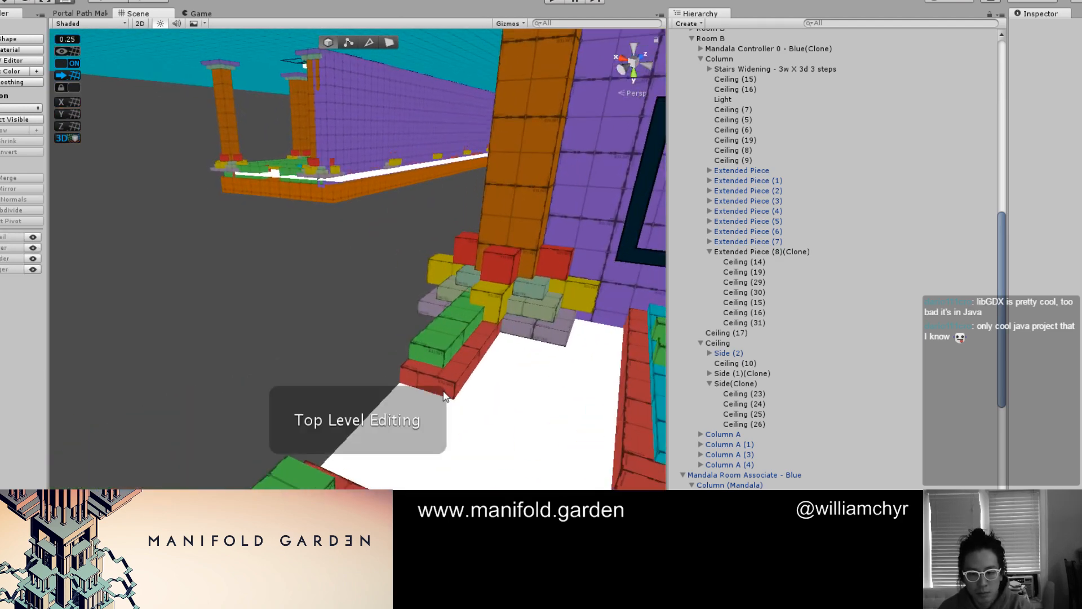
Extend the red strip Ceiling (25) and the green strip Ceiling (26) of Side (2) across the gap to the opposite strips
{"action": "key", "text": "g"}
{"action": "left_click", "coordinate": [443, 391]}
{"action": "left_click", "coordinate": [443, 392]}
{"action": "left_click_drag", "start_coordinate": [557, 340], "coordinate": [544, 462], "text": "alt"}
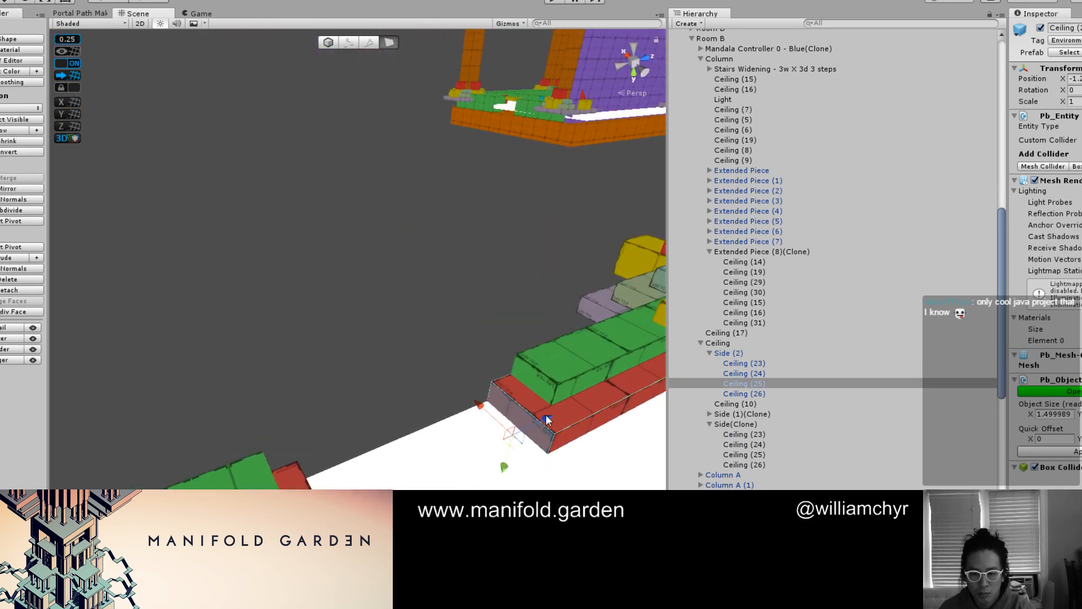
{"action": "left_click_drag", "start_coordinate": [547, 420], "coordinate": [394, 478]}
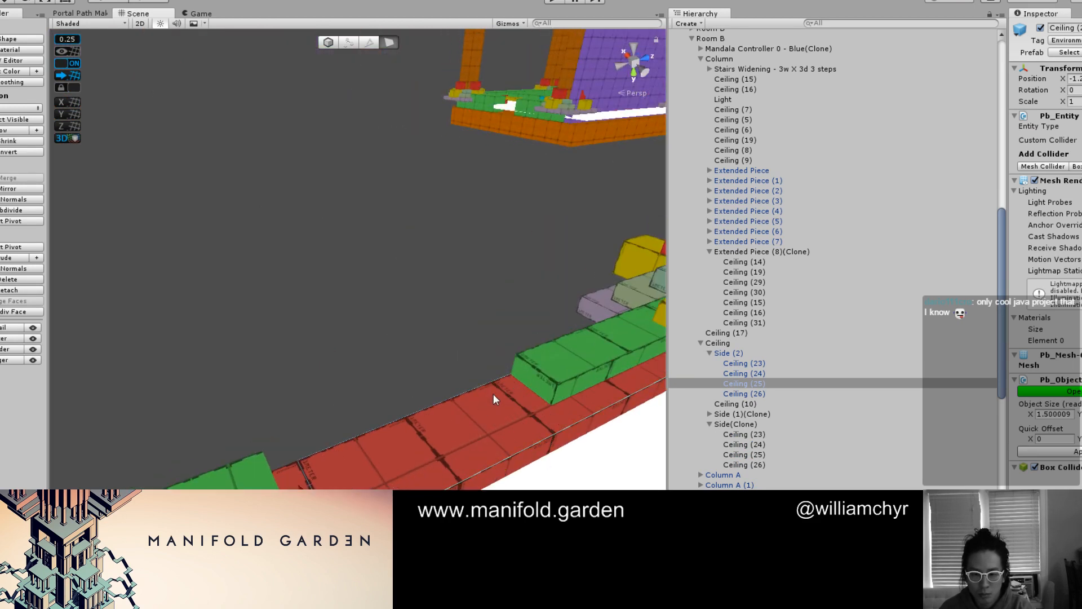
{"action": "left_click", "coordinate": [527, 379]}
{"action": "left_click_drag", "start_coordinate": [550, 389], "coordinate": [264, 481]}
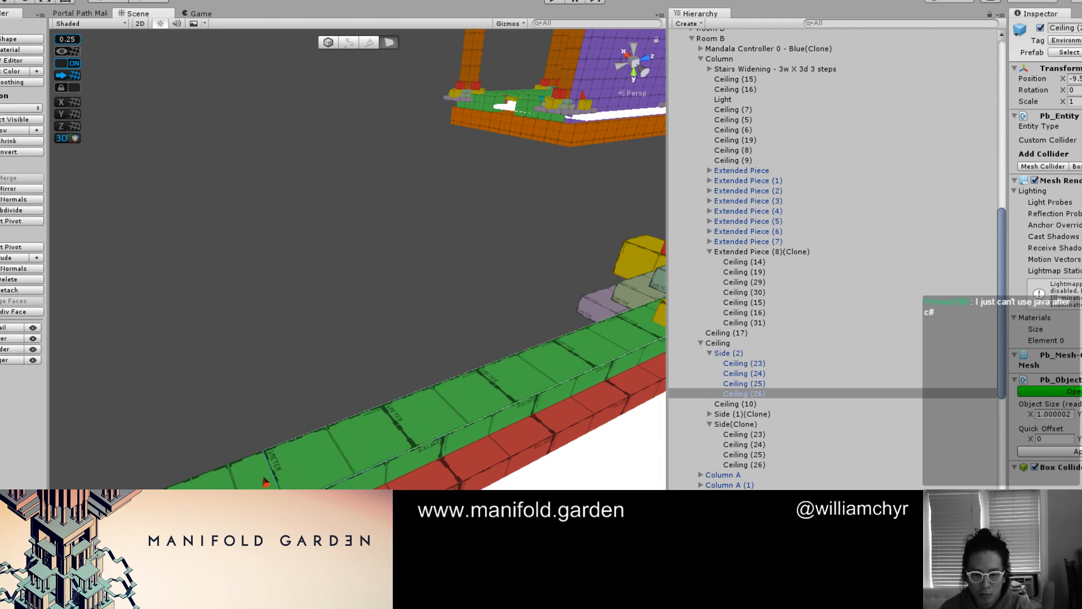
Examine Side (2)'s two red strips and the room's ceiling from inside, outside and below
{"action": "left_click", "coordinate": [507, 441]}
{"action": "left_click", "coordinate": [479, 460], "text": "shift"}
{"action": "right_click_drag", "start_coordinate": [479, 459], "coordinate": [570, 375]}
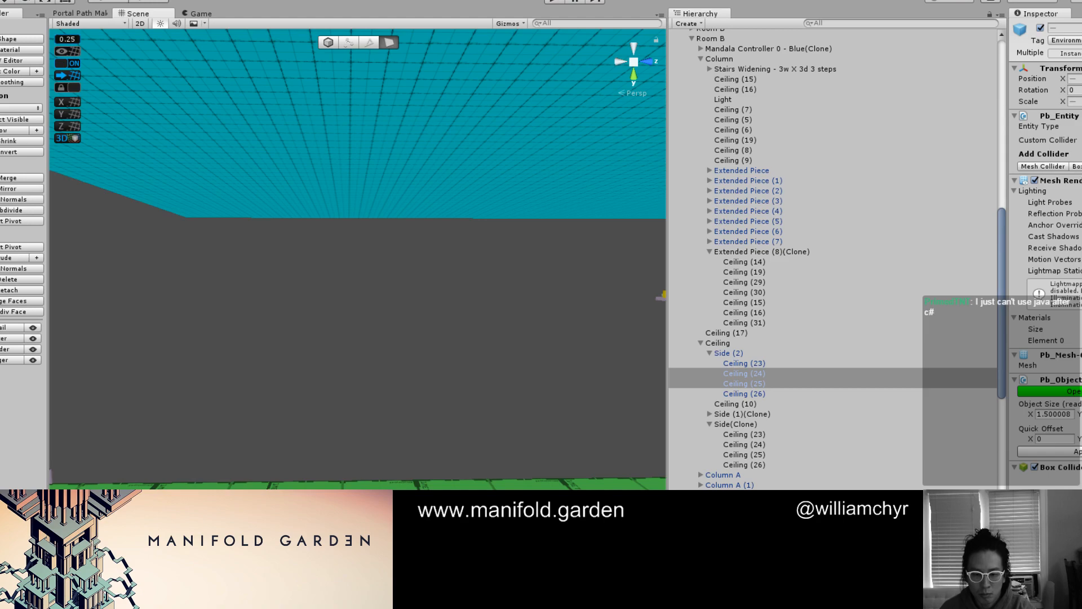
{"action": "left_click", "coordinate": [436, 388]}
{"action": "scroll", "coordinate": [435, 388], "scroll_direction": "down", "scroll_amount": 10}
{"action": "left_click_drag", "start_coordinate": [443, 387], "coordinate": [397, 424], "text": "alt"}
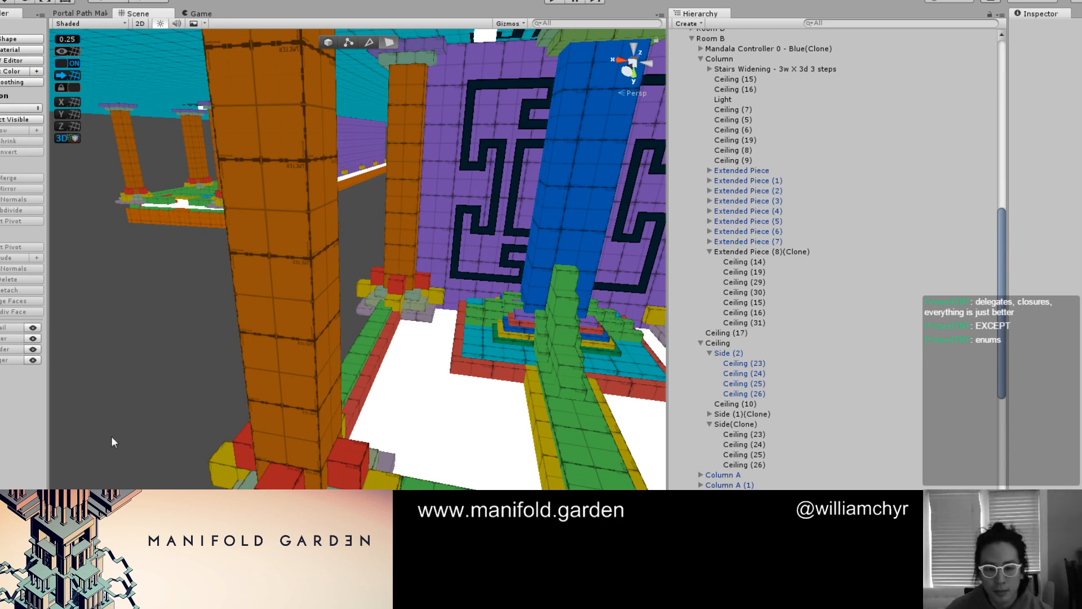
{"action": "scroll", "coordinate": [158, 330], "scroll_direction": "down", "scroll_amount": 7}
{"action": "mouse_move", "coordinate": [160, 331]}
{"action": "left_mouse_down", "text": "alt"}
{"action": "mouse_move", "coordinate": [215, 324]}
{"action": "mouse_move", "coordinate": [381, 128]}
{"action": "mouse_move", "coordinate": [345, 83]}
{"action": "mouse_move", "coordinate": [321, 140]}
{"action": "mouse_move", "coordinate": [455, 314]}
{"action": "mouse_move", "coordinate": [340, 261]}
{"action": "mouse_move", "coordinate": [343, 311]}
{"action": "mouse_move", "coordinate": [759, 362]}
{"action": "mouse_move", "coordinate": [747, 361]}
{"action": "left_mouse_up", "text": "alt"}
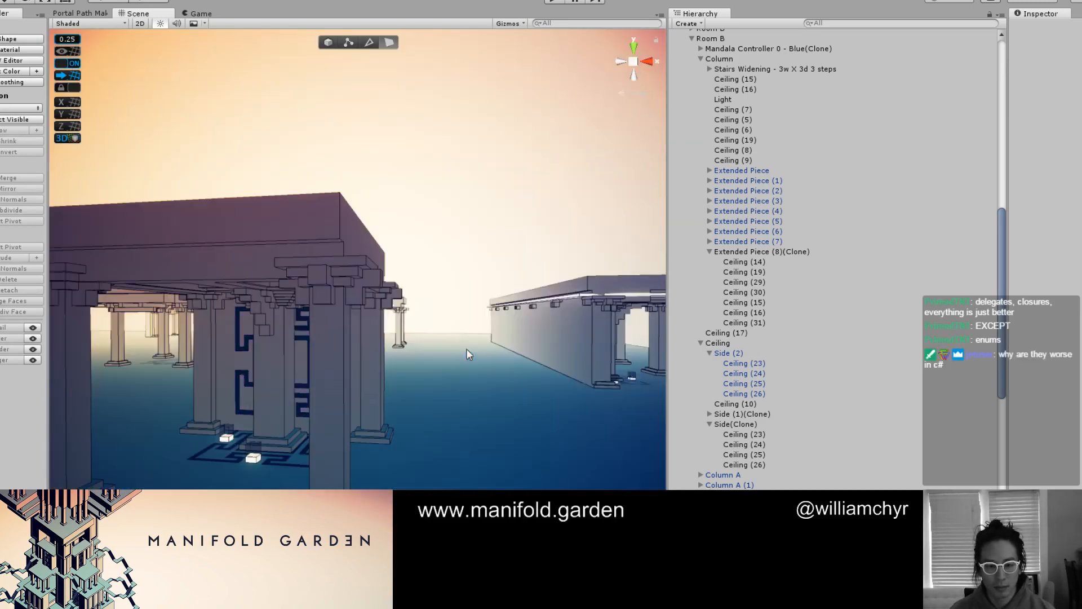
{"action": "mouse_move", "coordinate": [468, 355]}
{"action": "left_mouse_down", "text": "alt"}
{"action": "mouse_move", "coordinate": [345, 375]}
{"action": "mouse_move", "coordinate": [281, 364]}
{"action": "mouse_move", "coordinate": [471, 301]}
{"action": "mouse_move", "coordinate": [498, 239]}
{"action": "left_mouse_up", "text": "alt"}
{"action": "scroll", "coordinate": [463, 347], "scroll_direction": "up", "scroll_amount": 5}
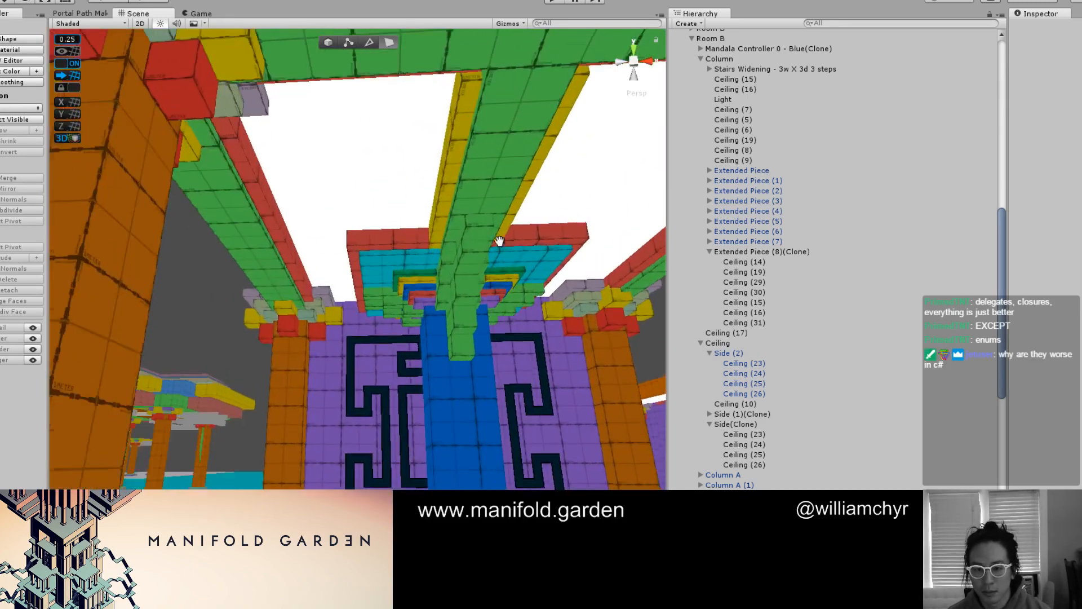
{"action": "scroll", "coordinate": [494, 228], "scroll_direction": "up", "scroll_amount": 2}
Duplicate the five stepped green blocks Ceiling (14), (19), (29), (30) and (31) of Extended Piece (8)(Clone)
{"action": "left_click", "coordinate": [481, 216]}
{"action": "key", "text": "g"}
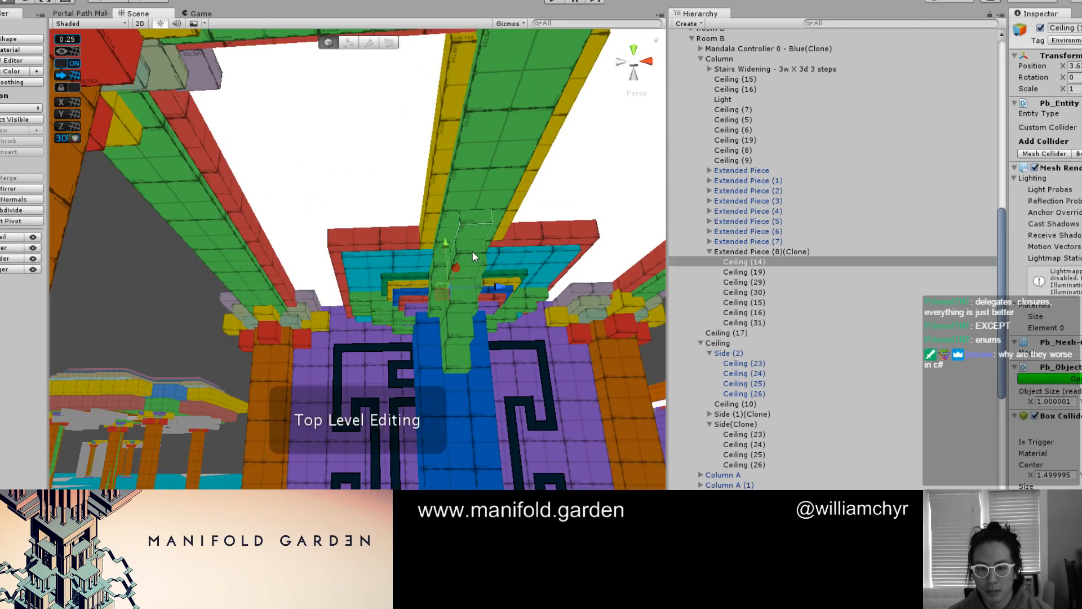
{"action": "left_click", "coordinate": [458, 306], "text": "shift"}
{"action": "left_click", "coordinate": [459, 327], "text": "shift"}
{"action": "left_click", "coordinate": [459, 342], "text": "shift"}
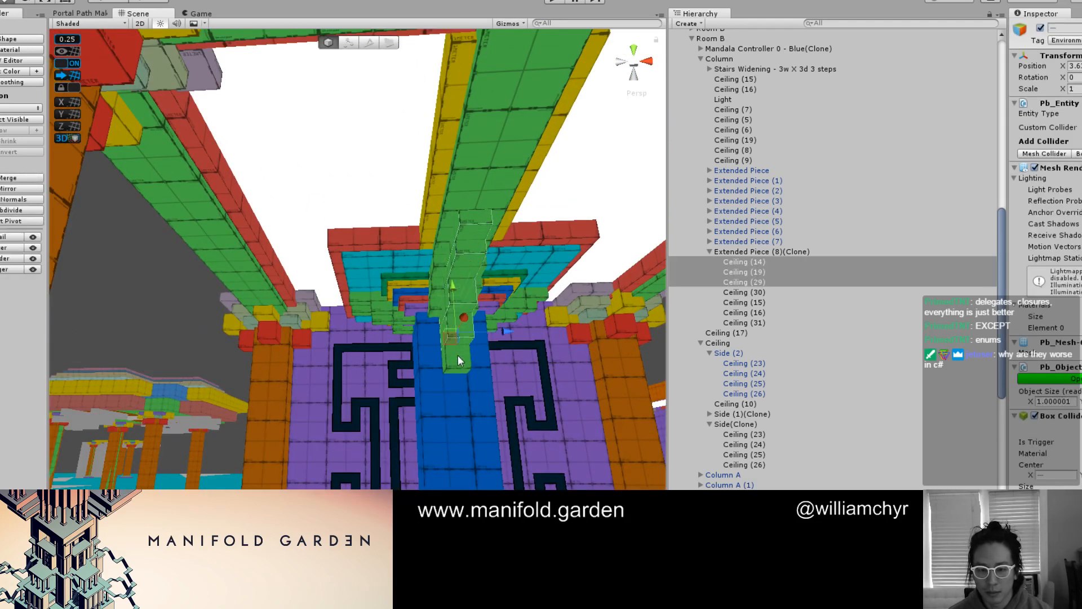
{"action": "left_click", "coordinate": [458, 356], "text": "shift"}
{"action": "right_click", "coordinate": [786, 298]}
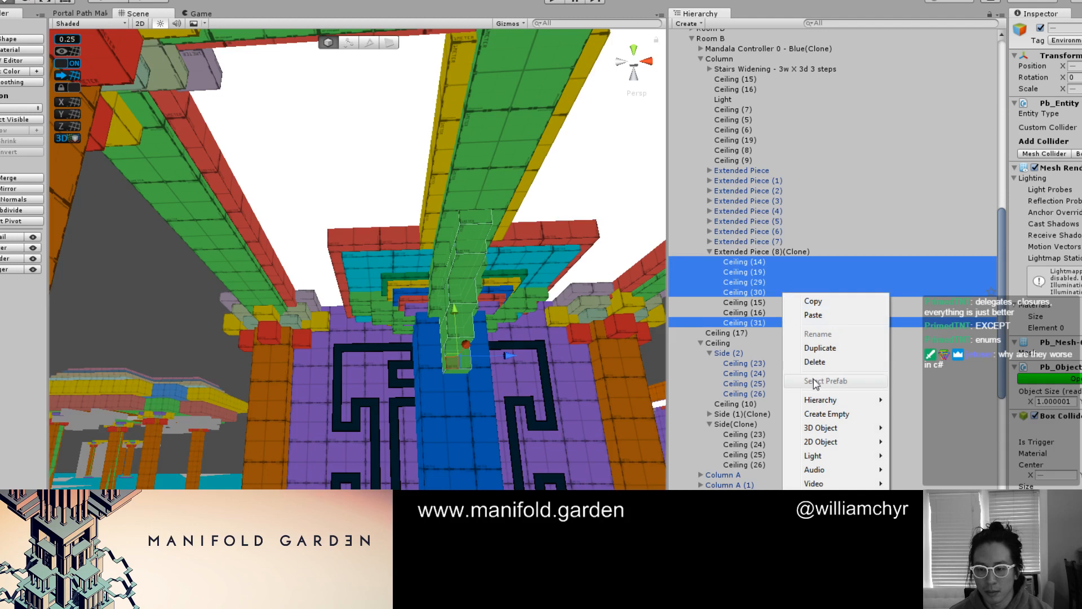
{"action": "left_click", "coordinate": [820, 353]}
{"action": "left_click", "coordinate": [770, 264], "text": "shift"}
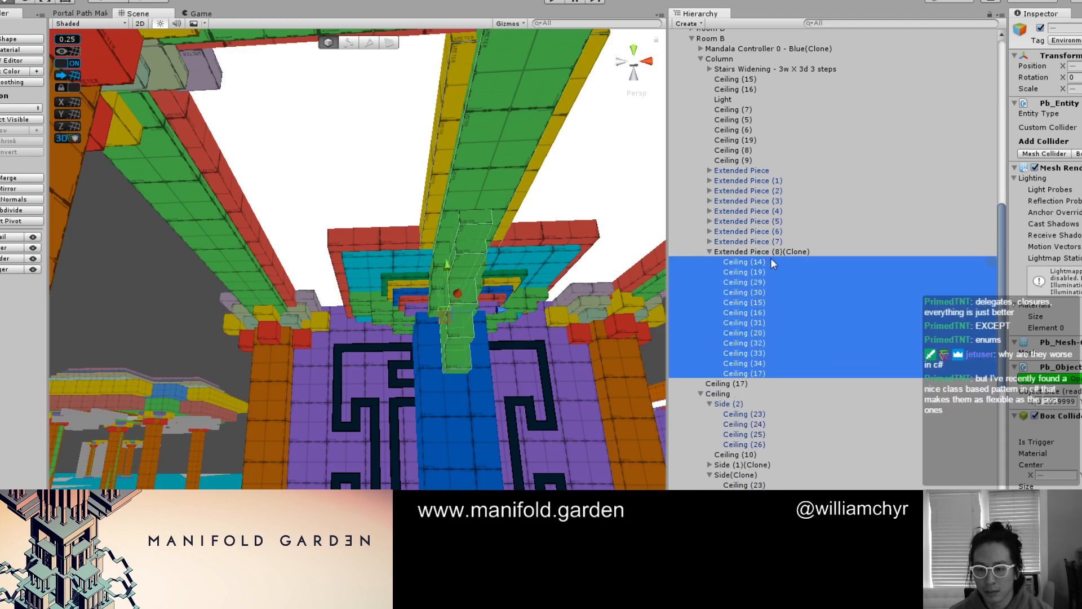
{"action": "left_click", "coordinate": [773, 253], "text": "shift"}
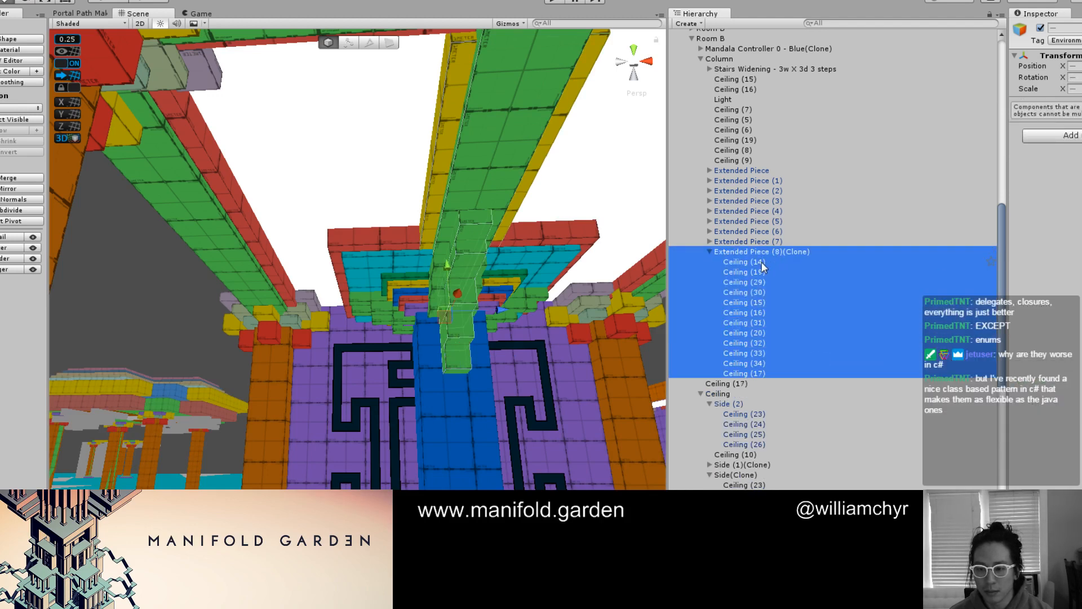
{"action": "left_click", "coordinate": [763, 262]}
{"action": "left_click", "coordinate": [760, 272]}
{"action": "left_click", "coordinate": [465, 148]}
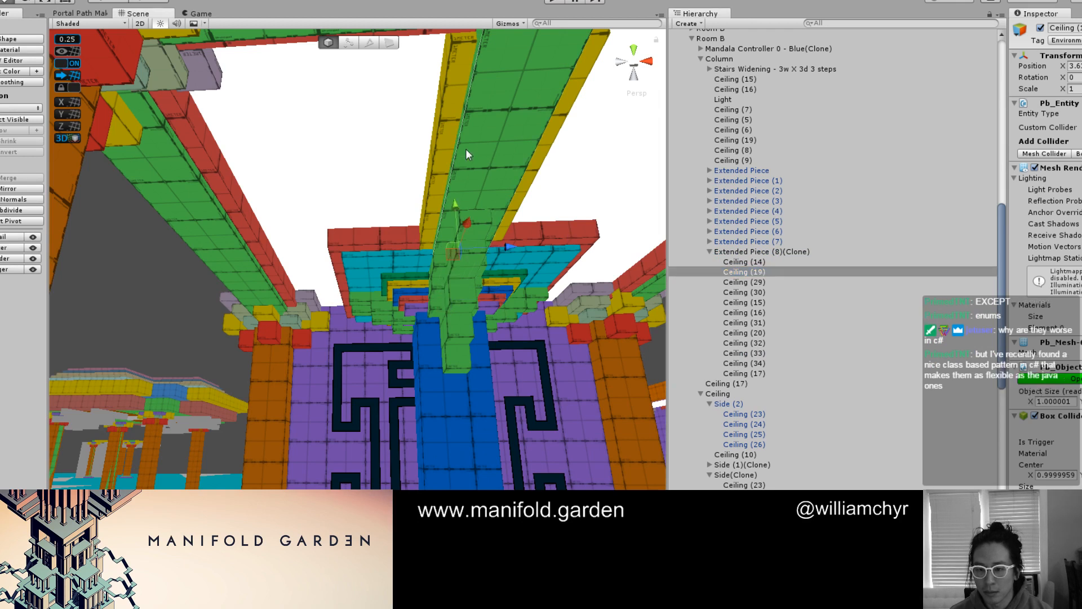
Delete all pieces inside Extended Piece (8)(Clone) except Ceiling (15), including the duplicated blocks
{"action": "left_click", "coordinate": [735, 291]}
{"action": "left_click", "coordinate": [739, 283], "text": "shift"}
{"action": "left_click", "coordinate": [742, 270], "text": "ctrl"}
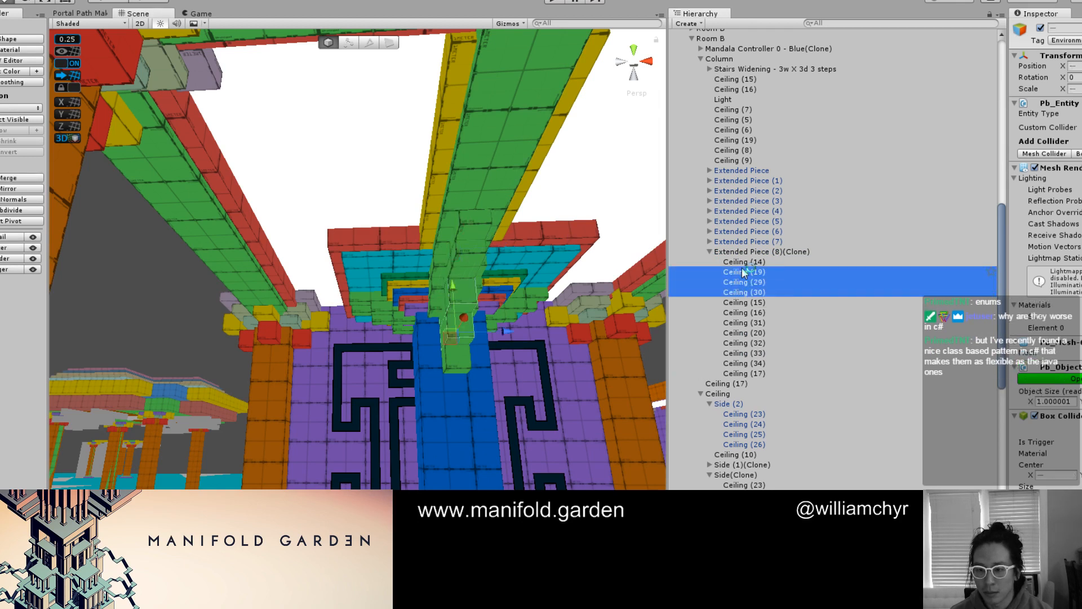
{"action": "left_click", "coordinate": [743, 262], "text": "ctrl"}
{"action": "left_click", "coordinate": [739, 313], "text": "ctrl"}
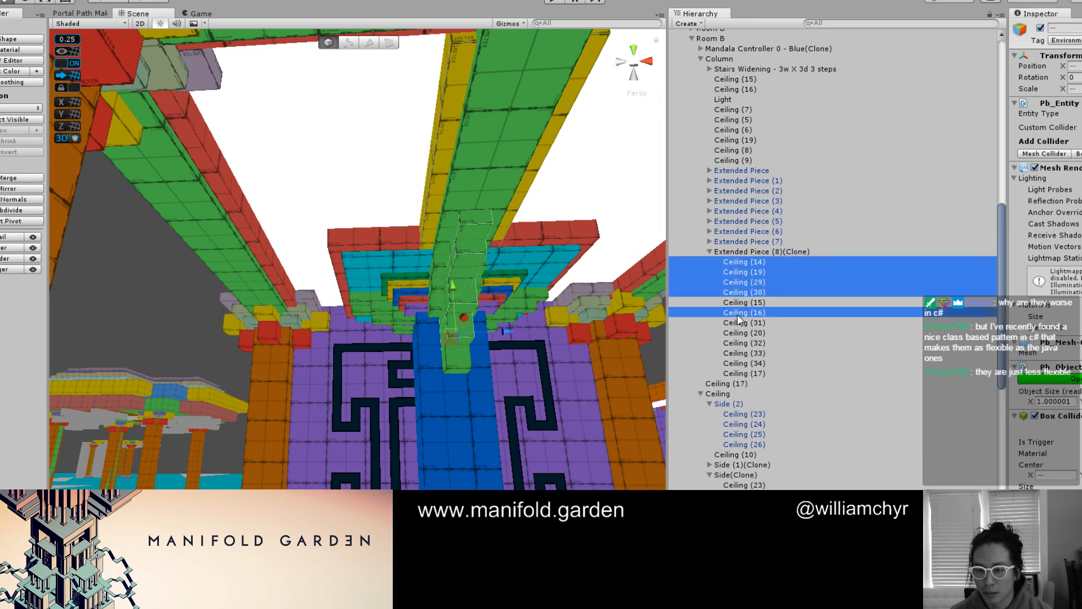
{"action": "left_click", "coordinate": [742, 373], "text": "ctrl"}
{"action": "left_click", "coordinate": [743, 364], "text": "ctrl"}
{"action": "left_click", "coordinate": [744, 354], "text": "ctrl"}
{"action": "left_click", "coordinate": [746, 343], "text": "ctrl"}
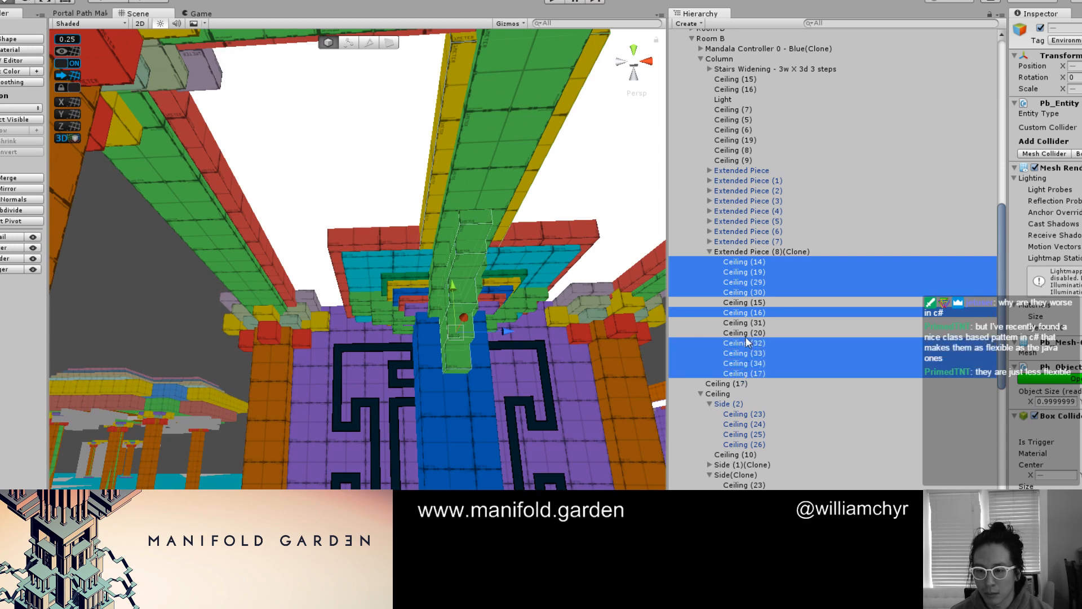
{"action": "left_click", "coordinate": [748, 333], "text": "ctrl"}
{"action": "left_click", "coordinate": [750, 322], "text": "ctrl"}
{"action": "right_click", "coordinate": [750, 314]}
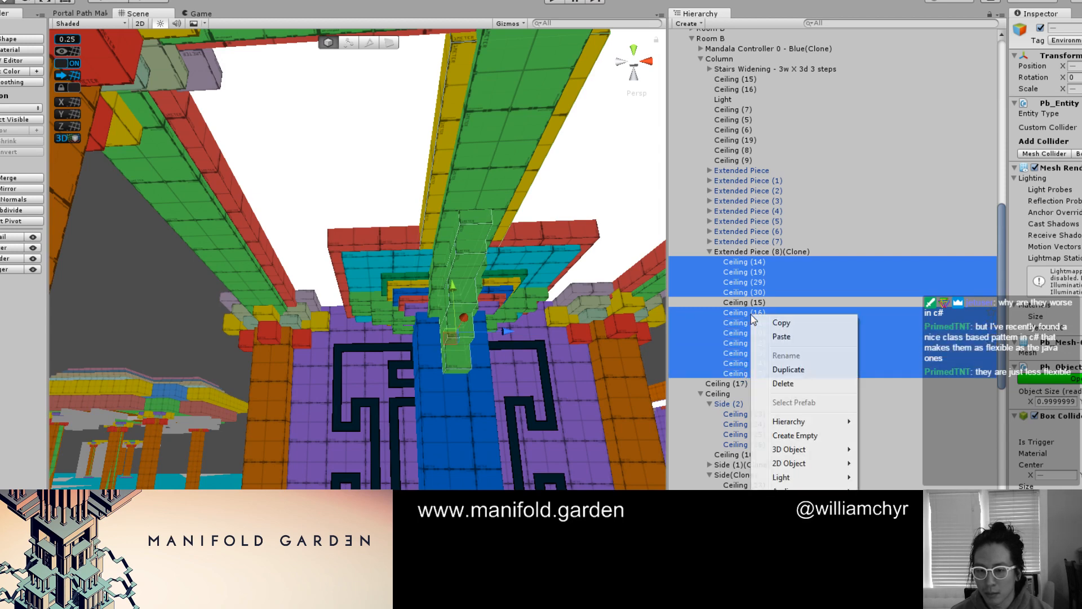
{"action": "left_click", "coordinate": [770, 388]}
Disconnect the stepped green Extended Piece under Room B's Column from its prefab and confirm
{"action": "right_click_drag", "start_coordinate": [489, 344], "coordinate": [389, 329]}
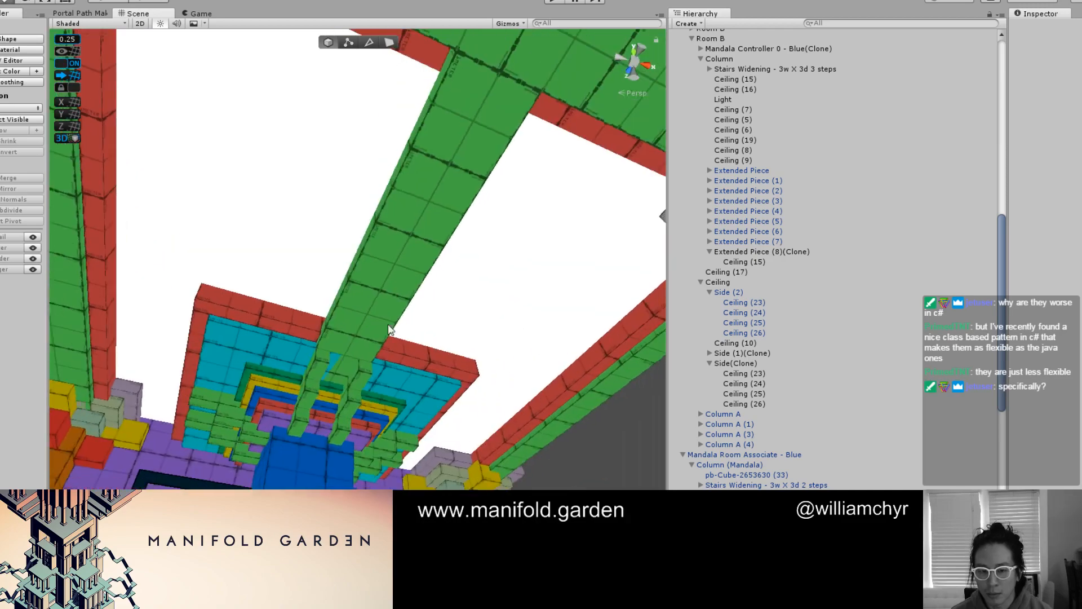
{"action": "left_click", "coordinate": [319, 371]}
{"action": "key", "text": "f"}
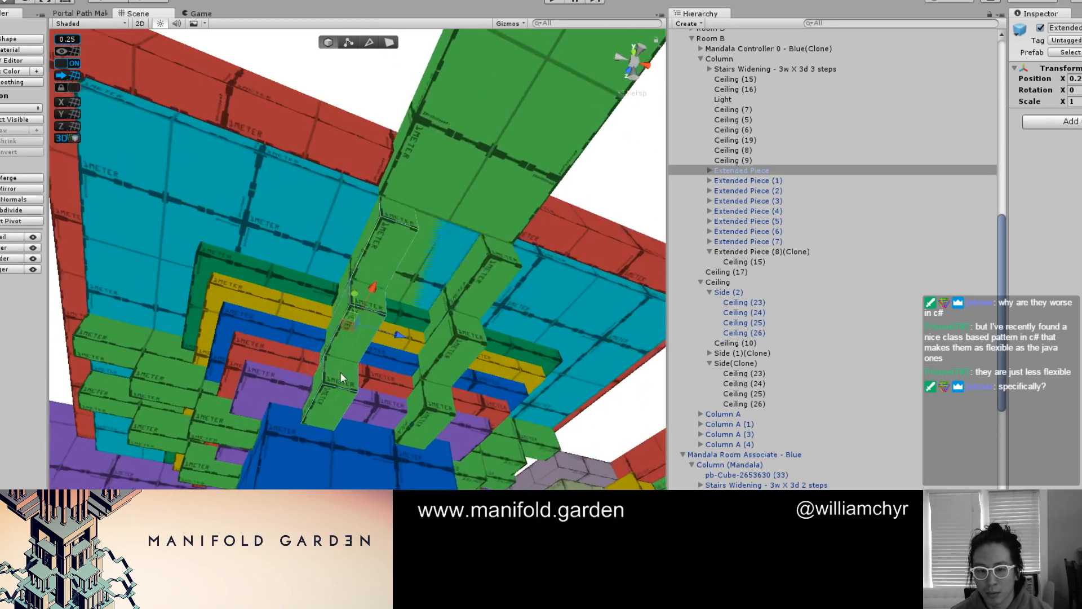
{"action": "scroll", "coordinate": [399, 333], "scroll_direction": "down", "scroll_amount": 4}
{"action": "left_click_drag", "start_coordinate": [399, 333], "coordinate": [489, 346], "text": "alt"}
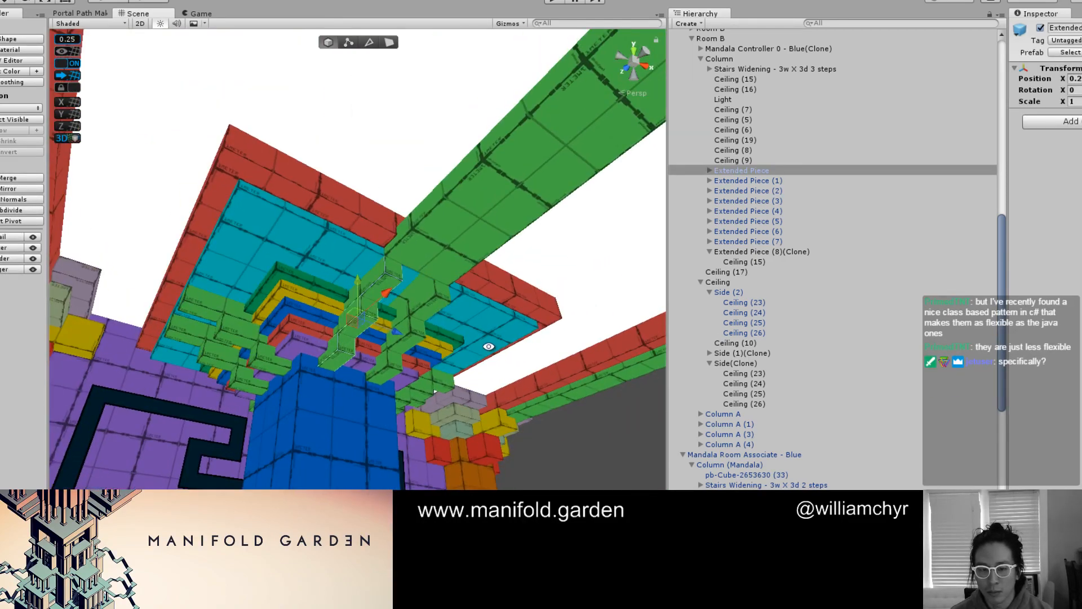
{"action": "left_click", "coordinate": [774, 242], "text": "shift"}
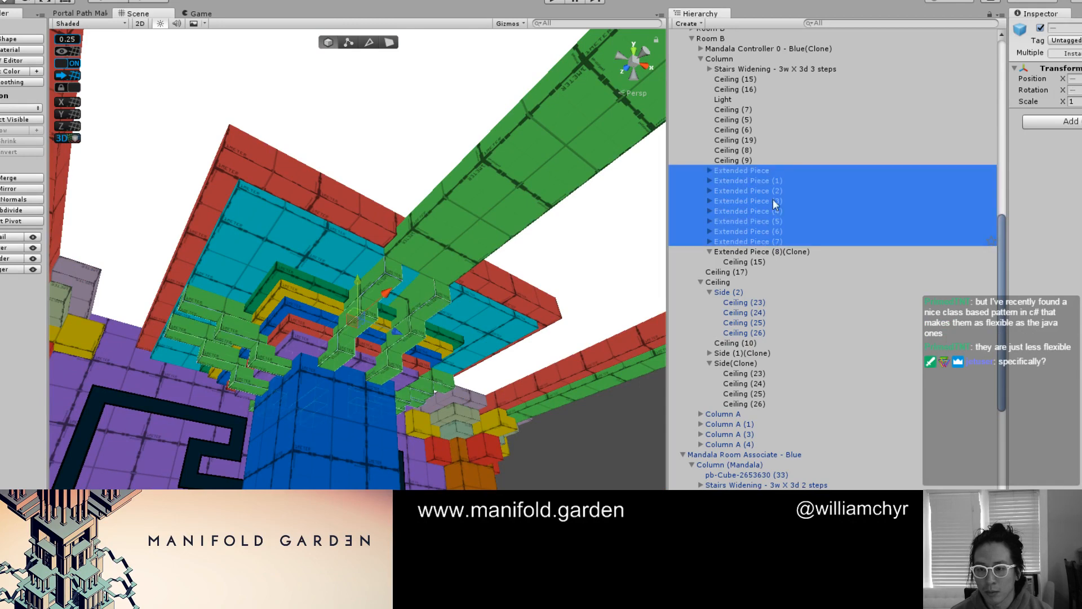
{"action": "left_click", "coordinate": [768, 169]}
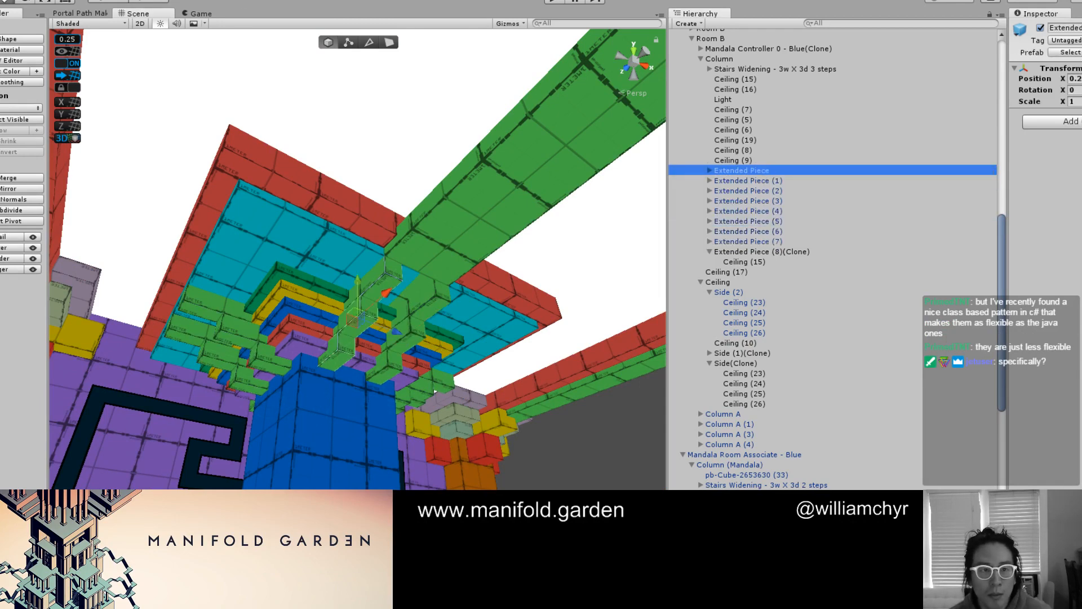
{"action": "left_click", "coordinate": [59, 0]}
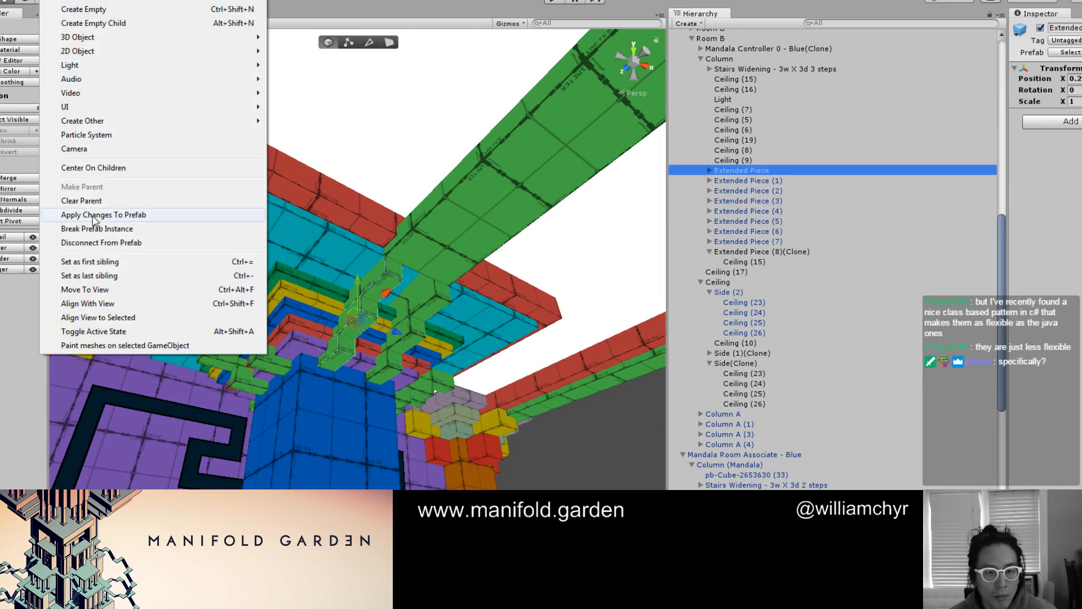
{"action": "left_click", "coordinate": [101, 243]}
{"action": "left_click", "coordinate": [617, 319]}
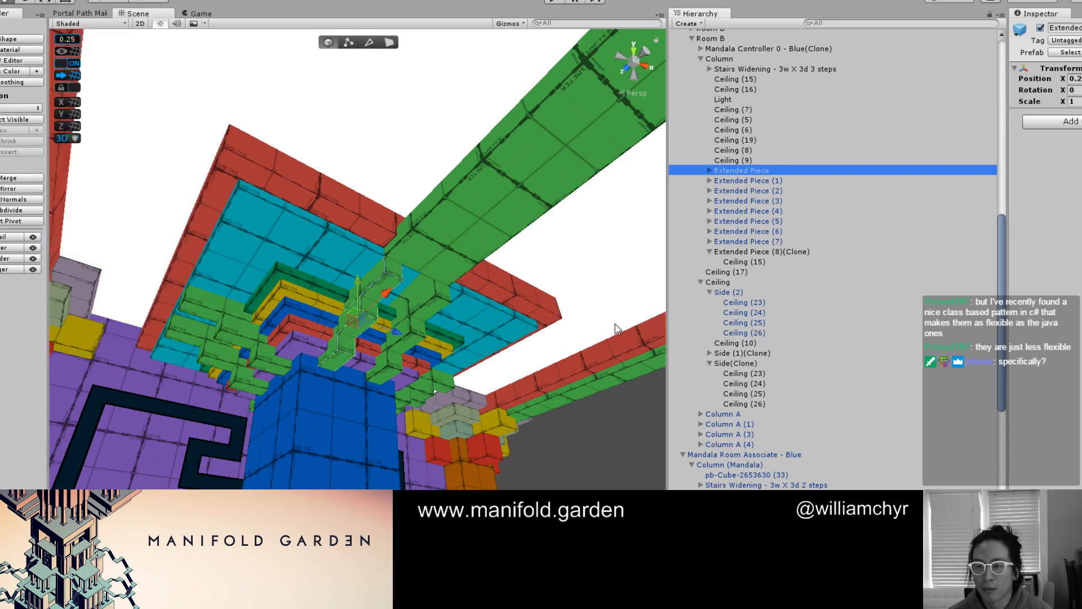
Delete the other stepped green groups, Extended Piece (1) through Extended Piece (7)
{"action": "left_click", "coordinate": [763, 172]}
{"action": "left_click", "coordinate": [757, 230], "text": "shift"}
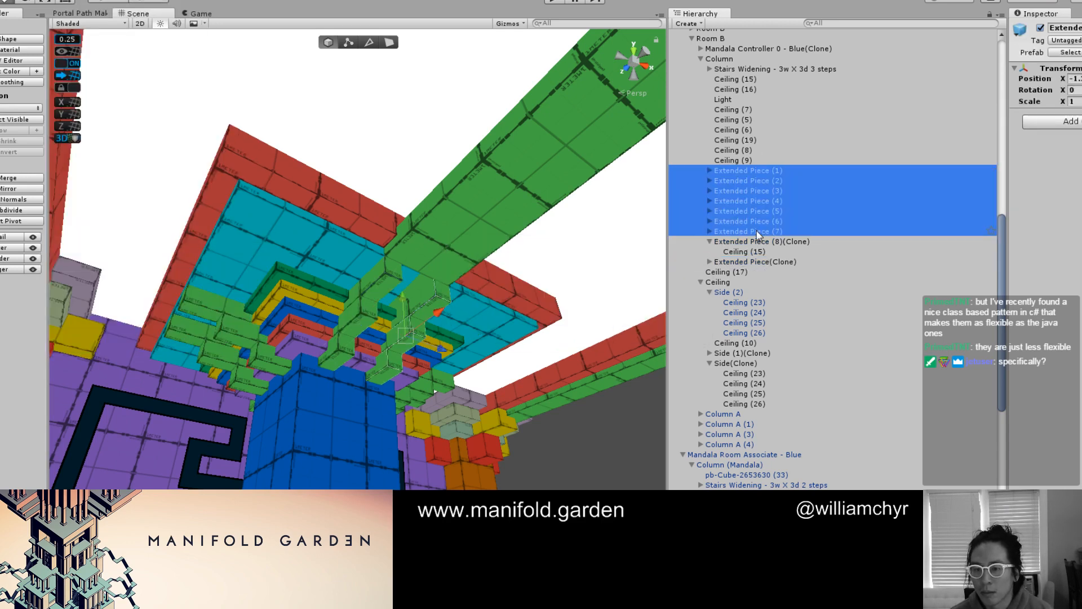
{"action": "right_click", "coordinate": [757, 231]}
{"action": "left_click", "coordinate": [789, 298]}
Examine the stepped green blocks Ceiling (14), (19) and (29) of Extended Piece(Clone) above Room B's blue column
{"action": "scroll", "coordinate": [501, 303], "scroll_direction": "down", "scroll_amount": 4}
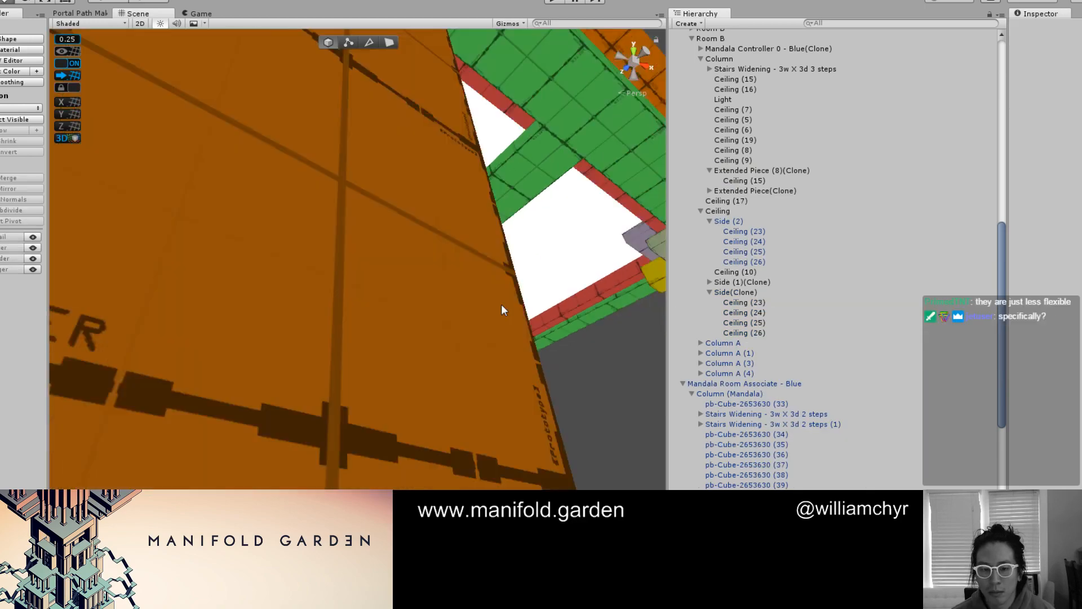
{"action": "left_click_drag", "start_coordinate": [501, 303], "coordinate": [319, 313], "text": "alt"}
{"action": "left_click", "coordinate": [300, 330]}
{"action": "left_click_drag", "start_coordinate": [334, 359], "coordinate": [293, 280], "text": "alt"}
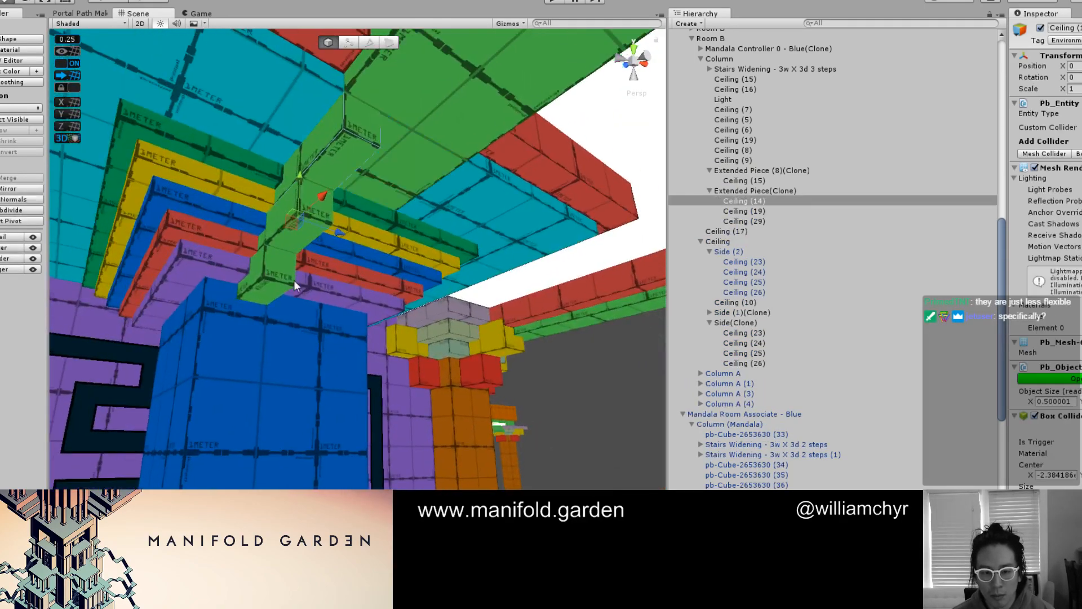
{"action": "left_click", "coordinate": [286, 282]}
{"action": "left_click_drag", "start_coordinate": [350, 239], "coordinate": [597, 215], "text": "alt"}
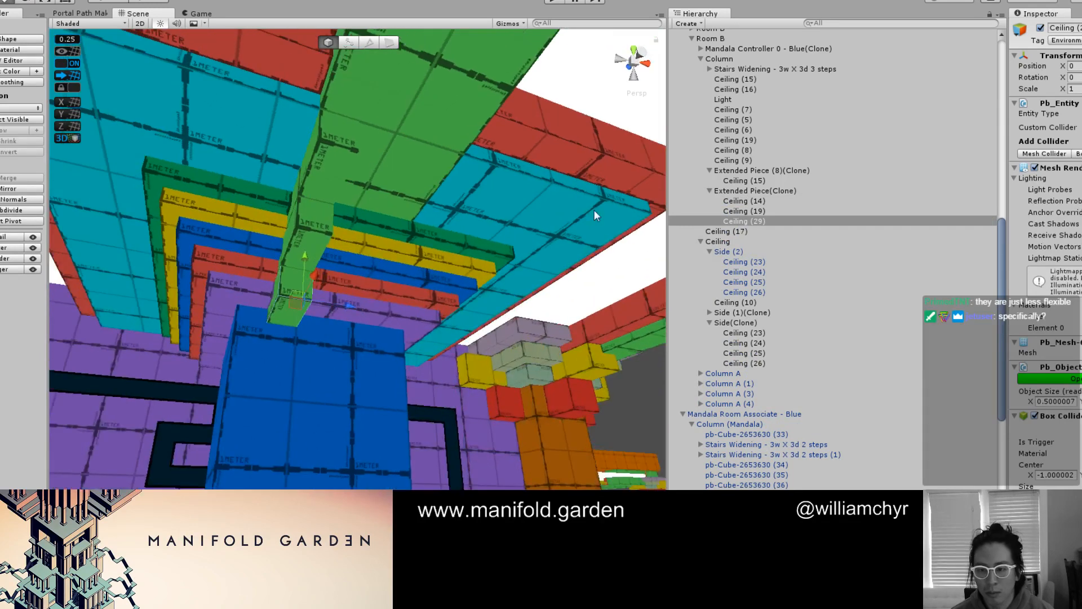
{"action": "left_click", "coordinate": [745, 193]}
{"action": "left_click_drag", "start_coordinate": [377, 231], "coordinate": [310, 236], "text": "alt"}
{"action": "left_click", "coordinate": [755, 190]}
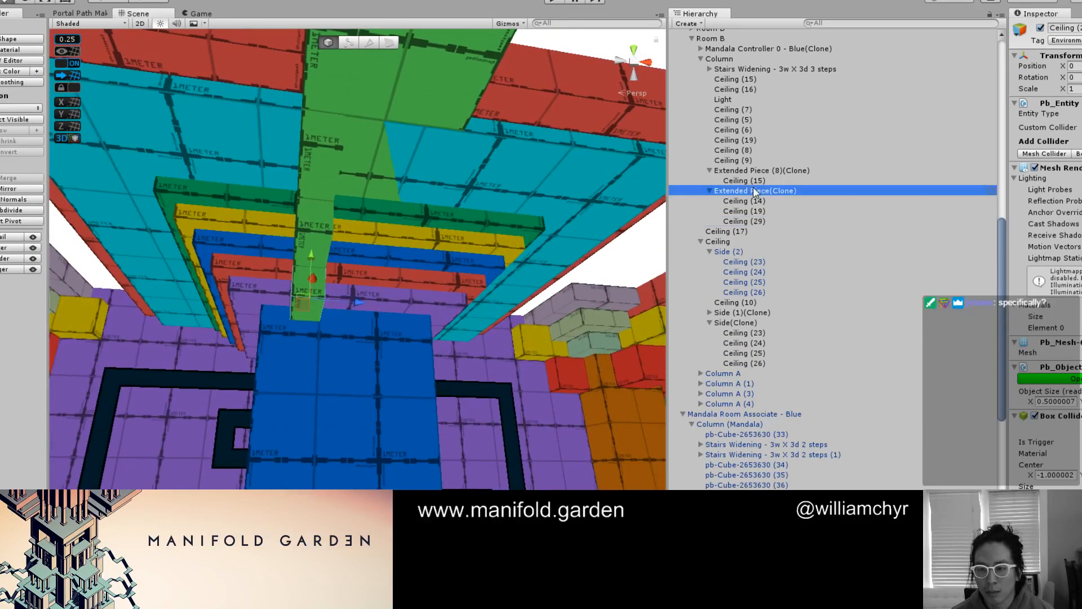
{"action": "mouse_move", "coordinate": [383, 236]}
{"action": "left_mouse_down", "text": "alt"}
{"action": "mouse_move", "coordinate": [404, 243]}
{"action": "mouse_move", "coordinate": [363, 242]}
{"action": "mouse_move", "coordinate": [333, 219]}
{"action": "mouse_move", "coordinate": [348, 177]}
{"action": "left_mouse_up", "text": "alt"}
{"action": "key", "text": "g"}
{"action": "left_click", "coordinate": [321, 164]}
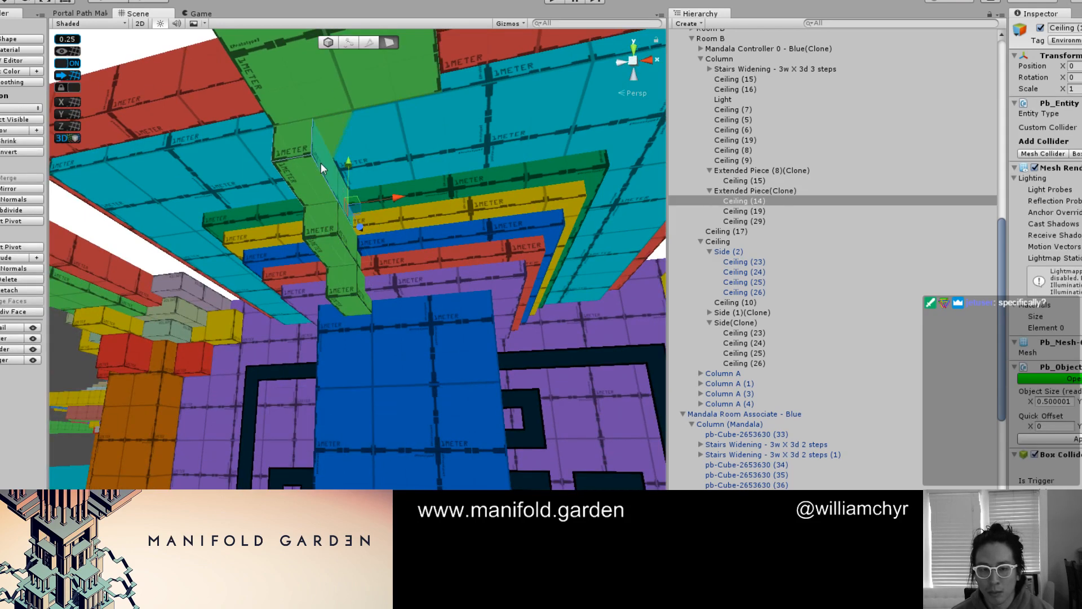
{"action": "key", "text": "g"}
{"action": "key", "text": "g"}
{"action": "left_click", "coordinate": [309, 210], "text": "shift"}
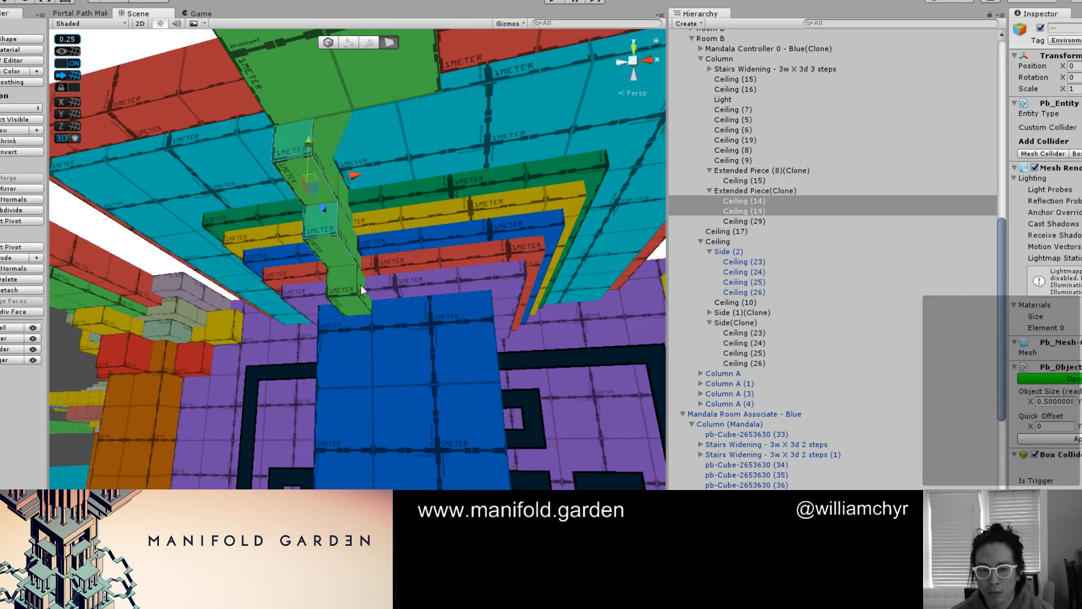
{"action": "left_click_drag", "start_coordinate": [361, 285], "coordinate": [332, 202], "text": "alt"}
{"action": "key", "text": "g"}
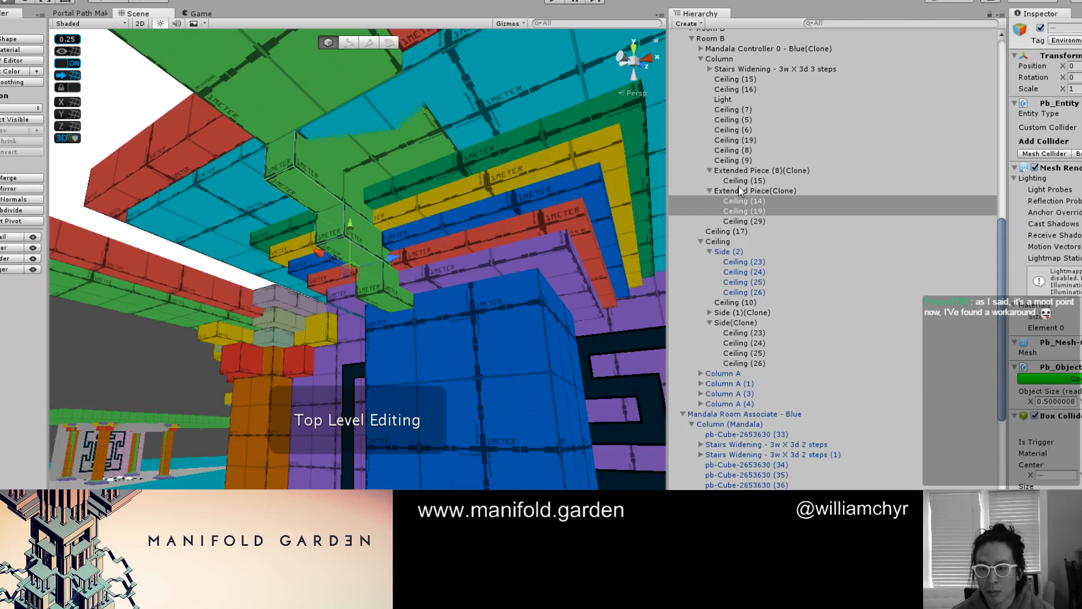
Rename the Extended Piece(Clone) group as "Face piece"
{"action": "left_click", "coordinate": [742, 189]}
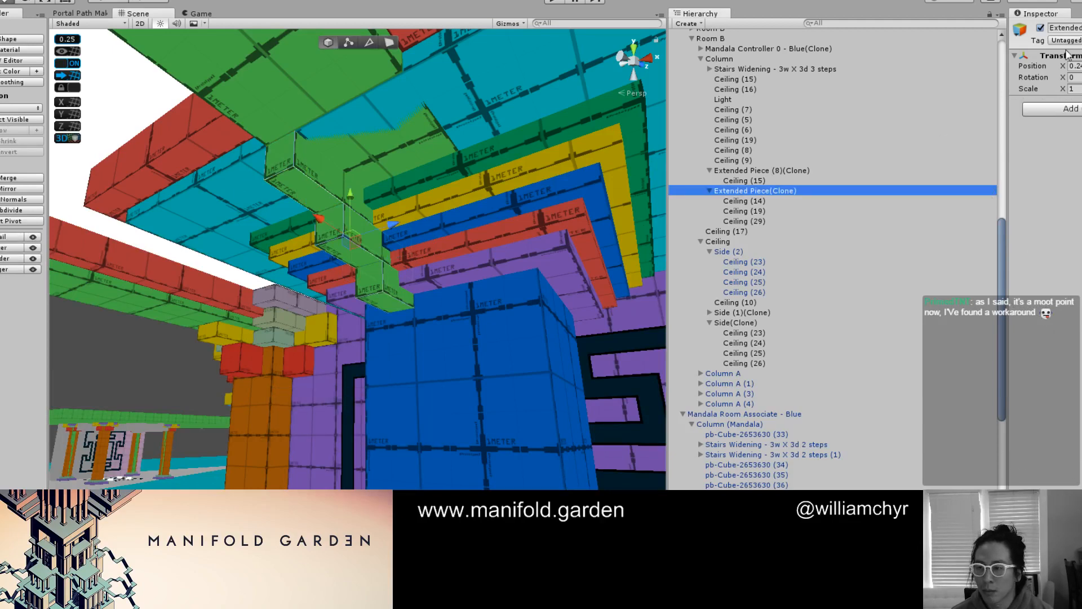
{"action": "left_click", "coordinate": [1064, 28]}
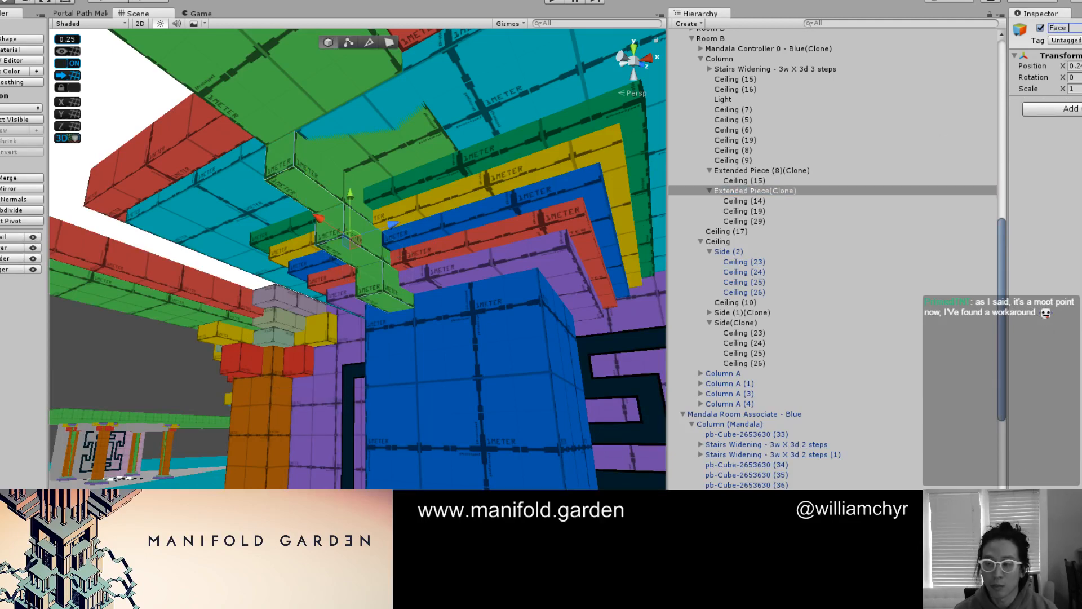
{"action": "scroll", "coordinate": [469, 157], "scroll_direction": "up", "scroll_amount": 4}
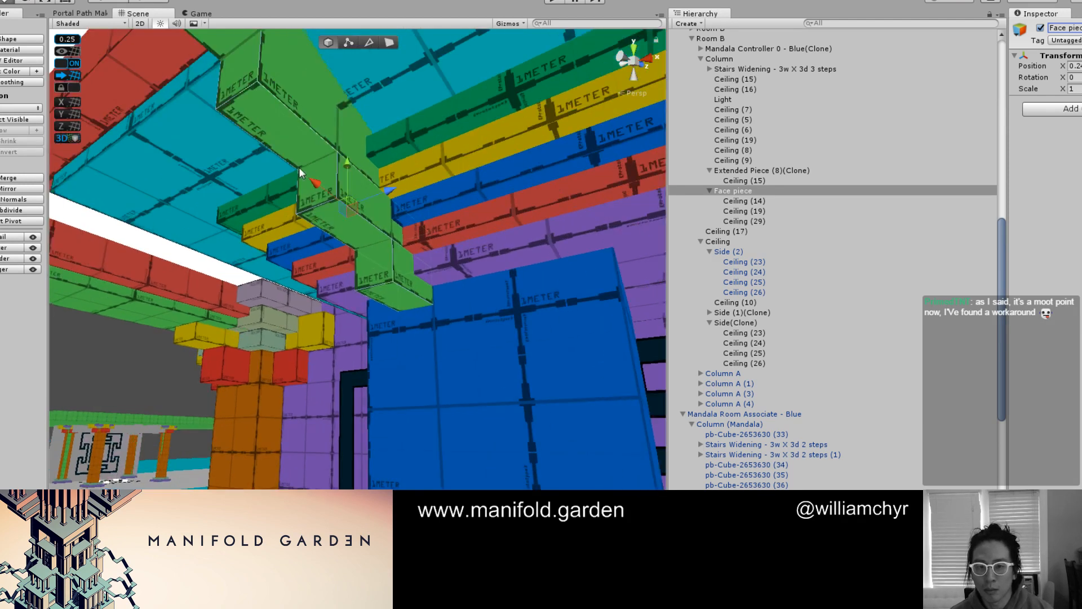
Narrow the green block Ceiling (29) to 0.25 wide and stretch its bottom face far down the blue column
{"action": "left_click_drag", "start_coordinate": [337, 173], "coordinate": [334, 253]}
{"action": "scroll", "coordinate": [349, 279], "scroll_direction": "up", "scroll_amount": 5}
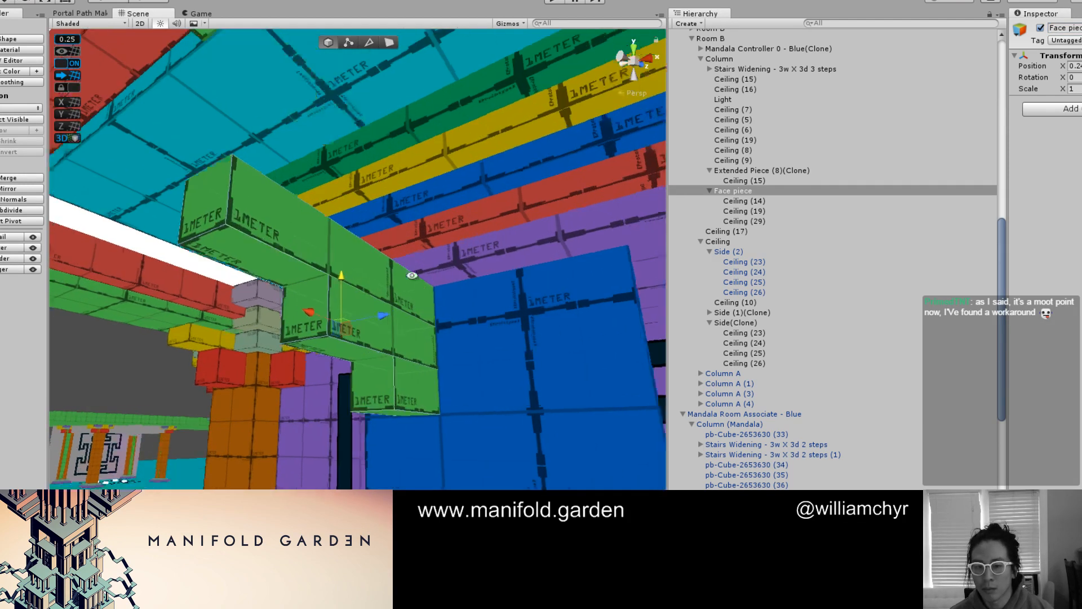
{"action": "left_click_drag", "start_coordinate": [367, 303], "coordinate": [385, 266], "text": "alt"}
{"action": "key", "text": "g"}
{"action": "scroll", "coordinate": [376, 303], "scroll_direction": "down", "scroll_amount": 3}
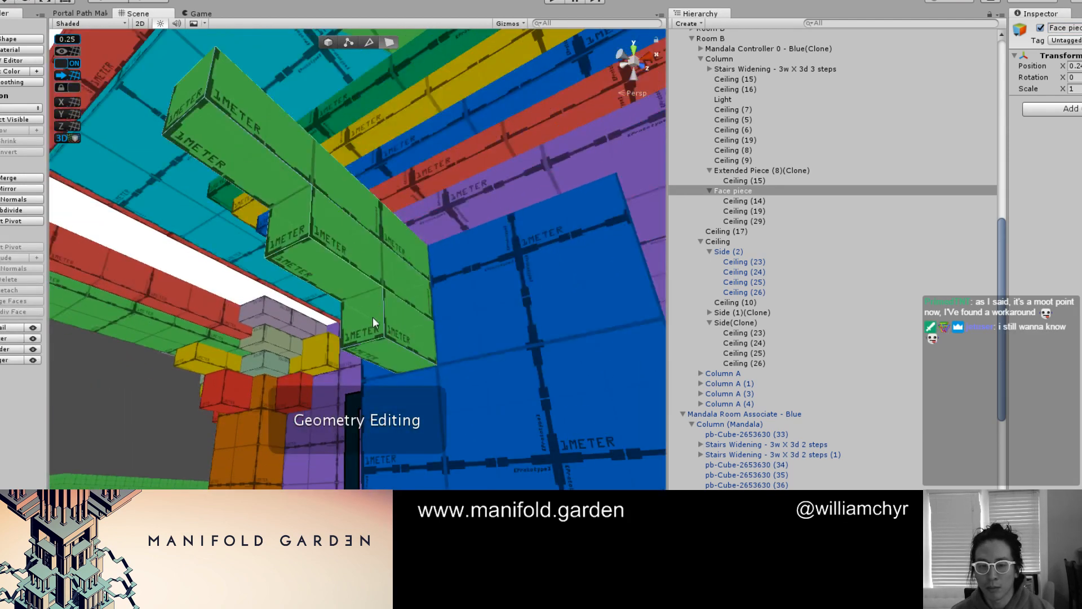
{"action": "left_click", "coordinate": [373, 317]}
{"action": "left_click_drag", "start_coordinate": [388, 340], "coordinate": [433, 353]}
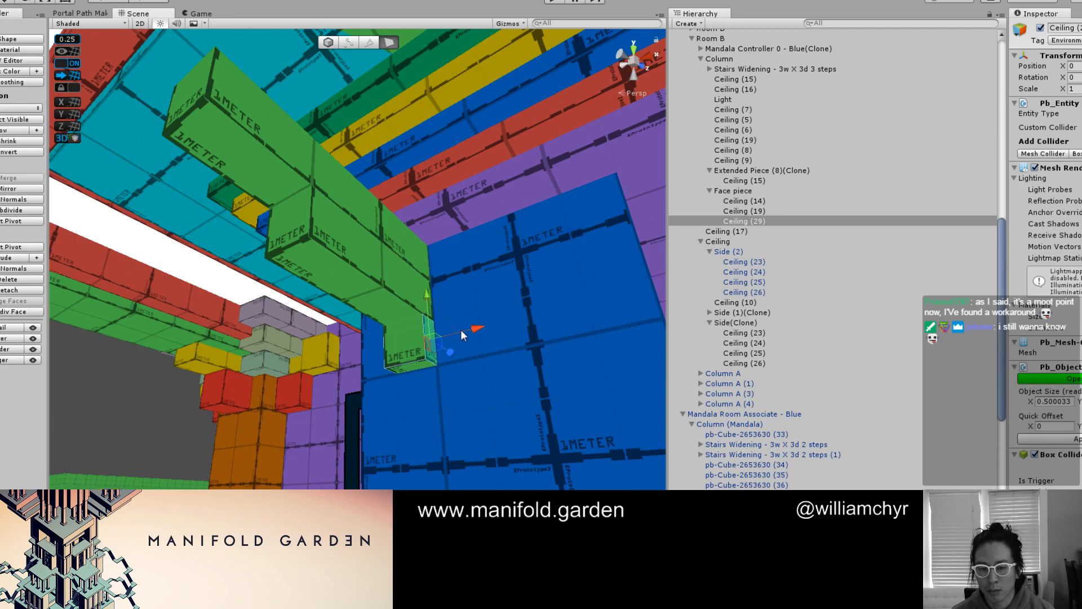
{"action": "left_click", "coordinate": [401, 365]}
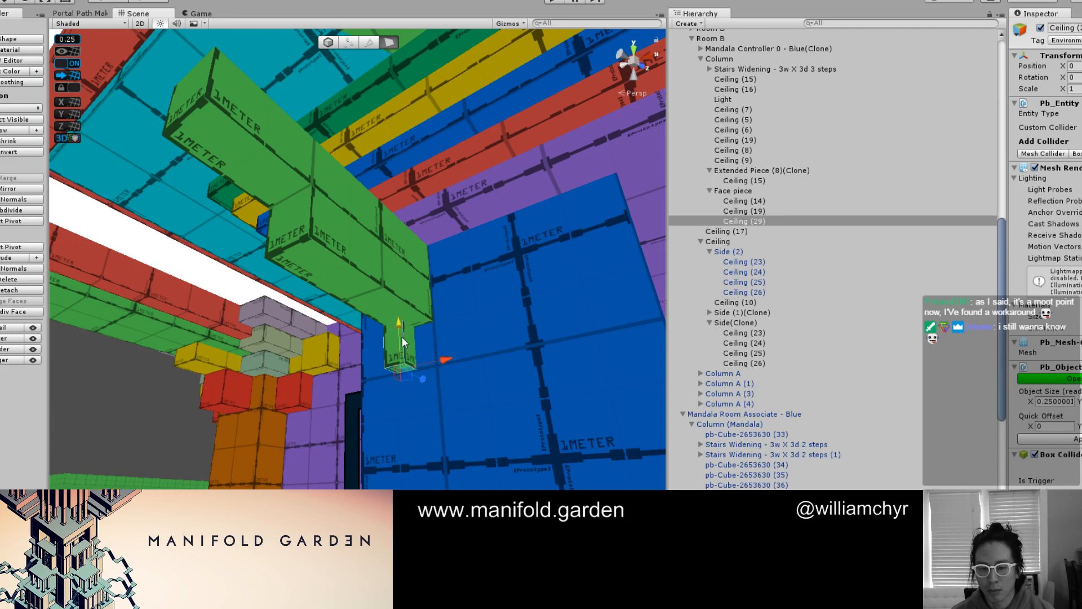
{"action": "left_click_drag", "start_coordinate": [401, 336], "coordinate": [407, 495]}
{"action": "scroll", "coordinate": [415, 344], "scroll_direction": "down", "scroll_amount": 5}
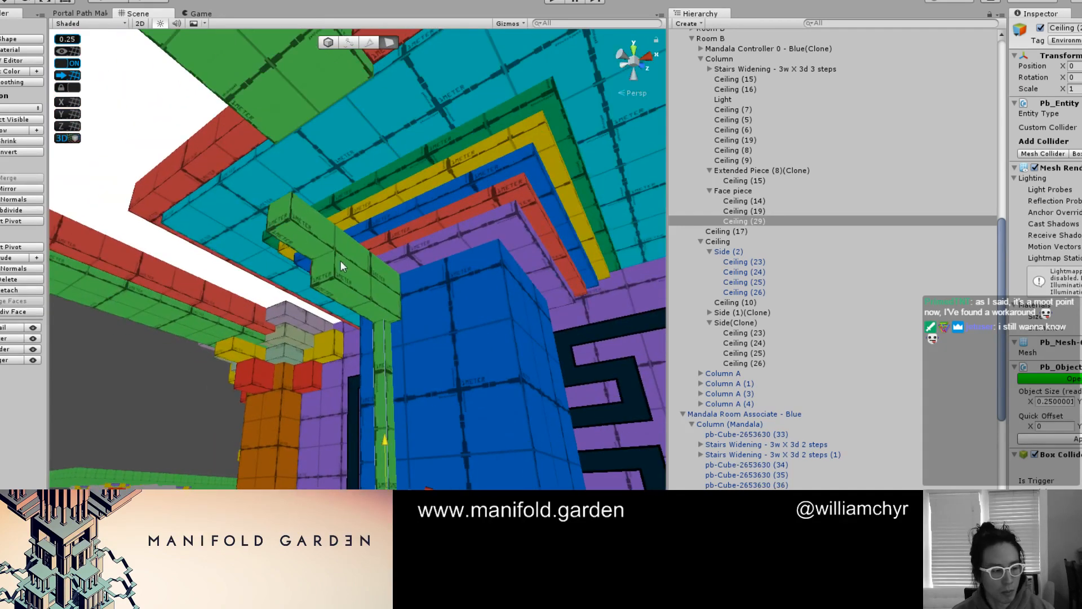
Delete the stepped blocks Ceiling (14) and Ceiling (19) from the Face piece group
{"action": "left_click", "coordinate": [327, 261]}
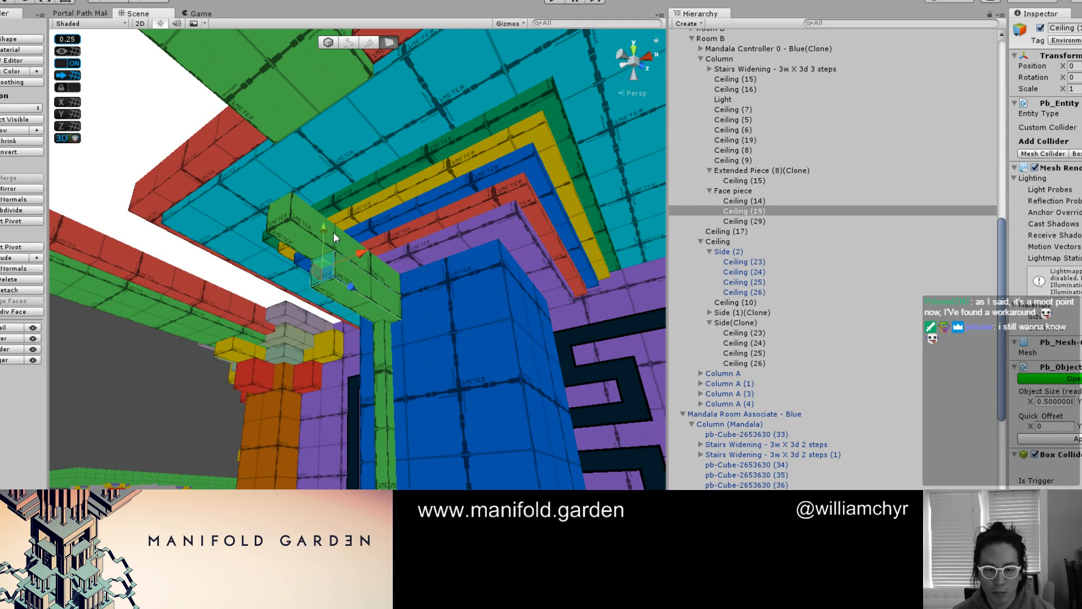
{"action": "left_click", "coordinate": [298, 218], "text": "shift"}
{"action": "right_click", "coordinate": [803, 212]}
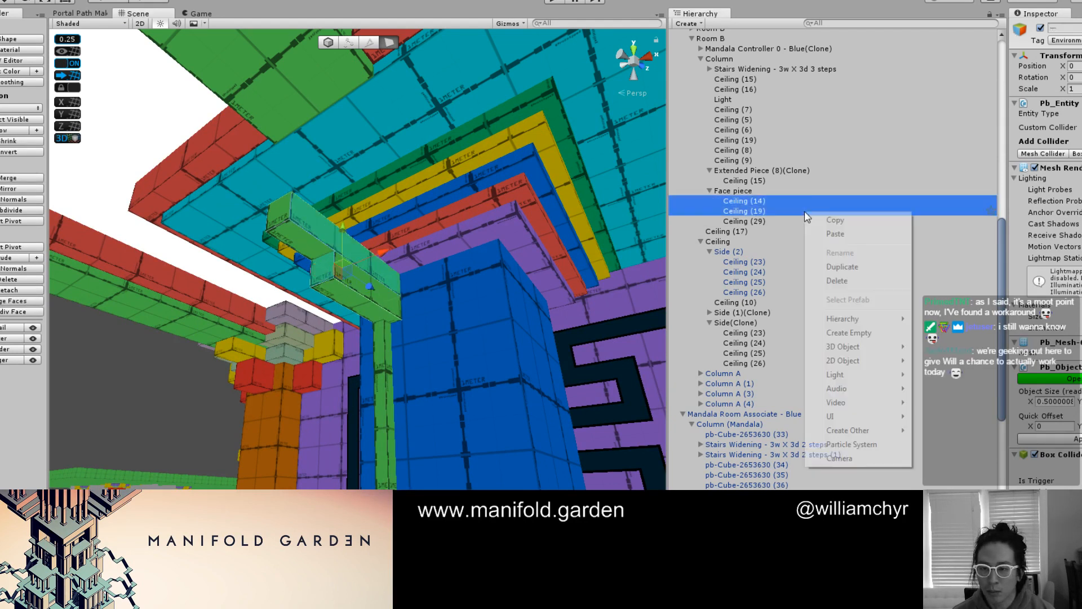
{"action": "left_click", "coordinate": [840, 282]}
{"action": "left_click", "coordinate": [754, 200]}
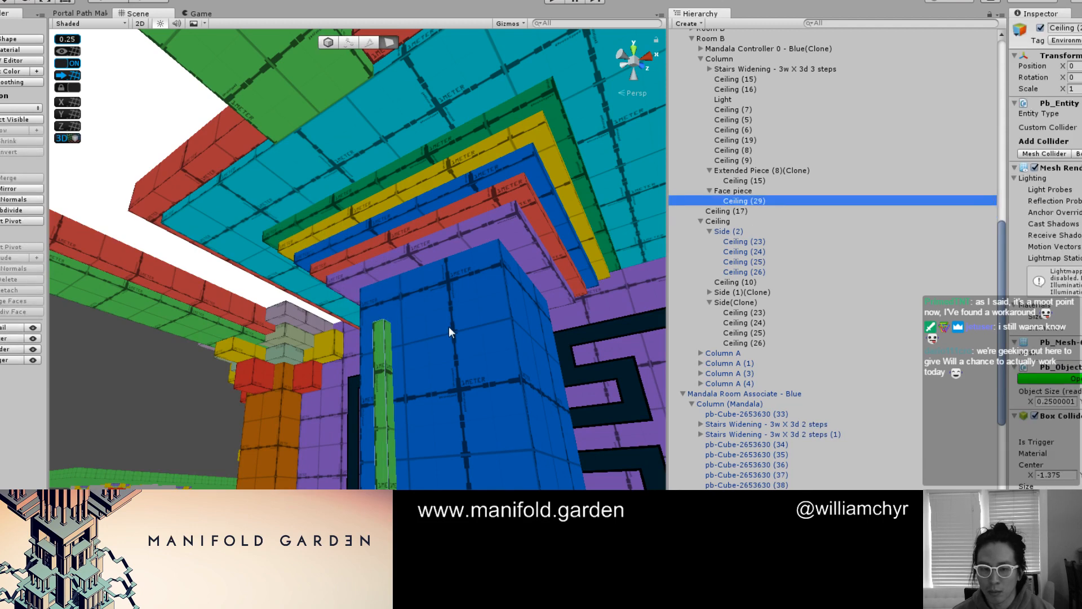
Duplicate the narrow green strip Ceiling (29) and place the copy toward the opposite edge of the blue column's face
{"action": "left_click_drag", "start_coordinate": [349, 294], "coordinate": [488, 357]}
{"action": "scroll", "coordinate": [488, 357], "scroll_direction": "up", "scroll_amount": 2}
{"action": "key", "text": "ctrl+d"}
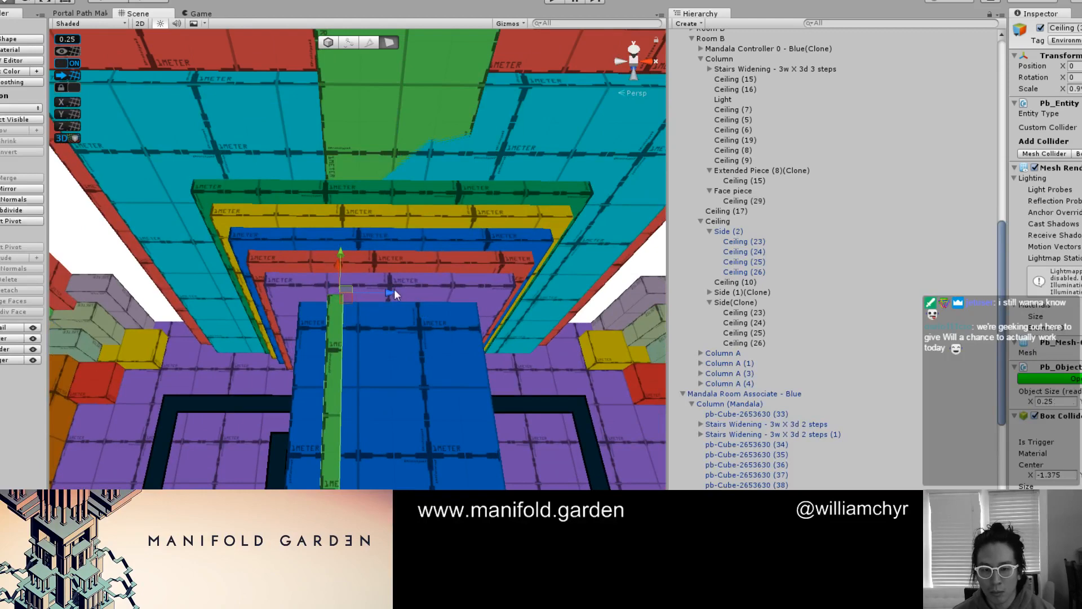
{"action": "left_click_drag", "start_coordinate": [397, 292], "coordinate": [452, 318]}
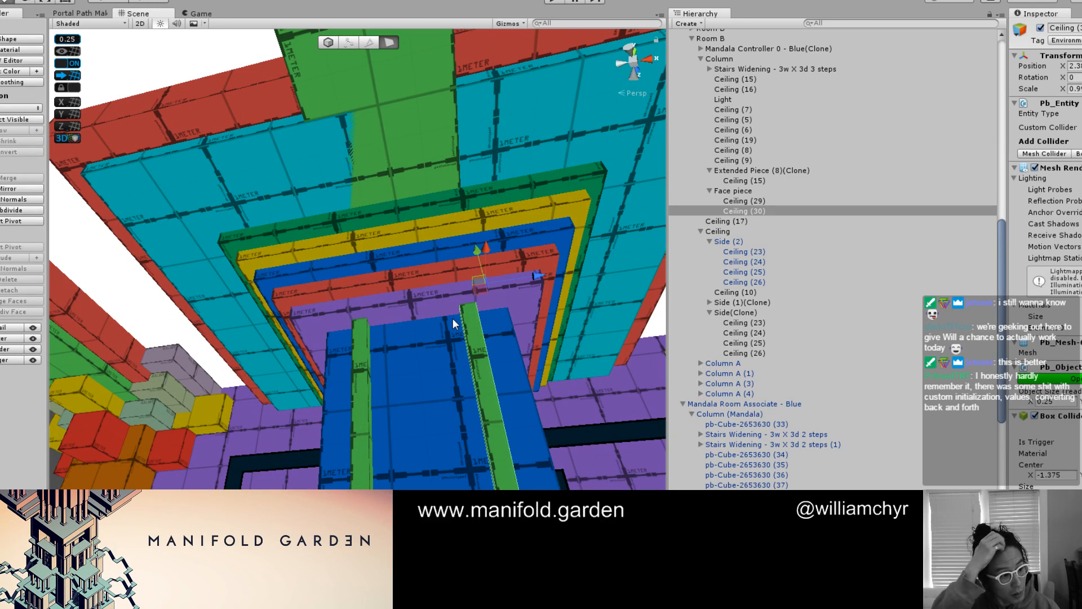
{"action": "scroll", "coordinate": [438, 323], "scroll_direction": "down", "scroll_amount": 4}
{"action": "left_click_drag", "start_coordinate": [439, 324], "coordinate": [459, 430], "text": "alt"}
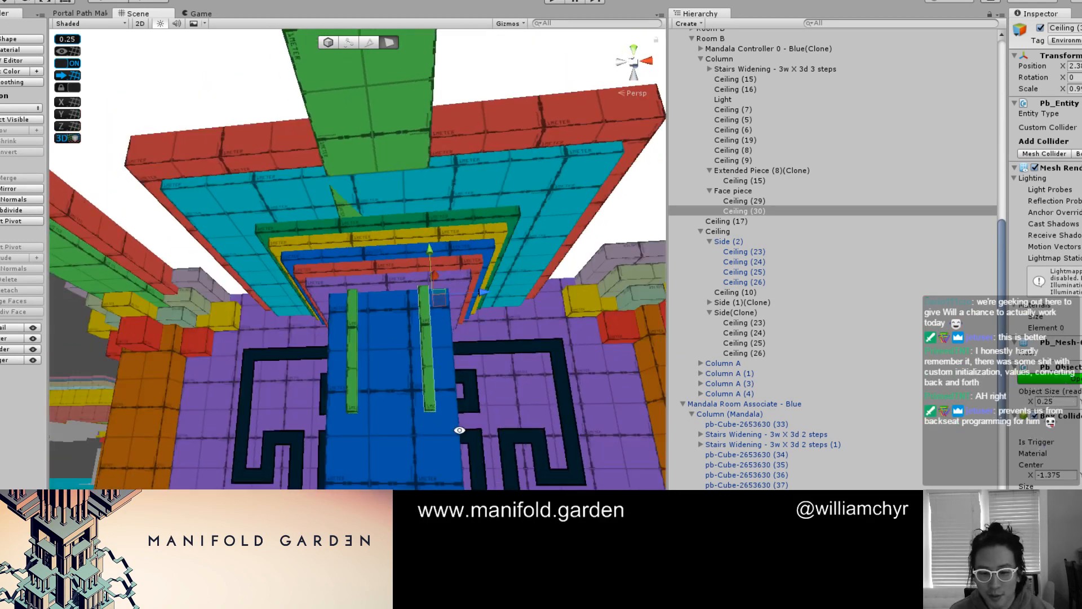
Duplicate the original green strip again and move this copy down the column so it continues below
{"action": "key", "text": "F1"}
{"action": "mouse_move", "coordinate": [500, 342]}
{"action": "left_mouse_down", "text": "alt"}
{"action": "mouse_move", "coordinate": [488, 421]}
{"action": "mouse_move", "coordinate": [425, 412]}
{"action": "mouse_move", "coordinate": [464, 433]}
{"action": "mouse_move", "coordinate": [417, 316]}
{"action": "mouse_move", "coordinate": [357, 319]}
{"action": "mouse_move", "coordinate": [404, 252]}
{"action": "mouse_move", "coordinate": [341, 310]}
{"action": "left_mouse_up", "text": "alt"}
{"action": "key", "text": "F1"}
{"action": "scroll", "coordinate": [357, 320], "scroll_direction": "up", "scroll_amount": 2}
{"action": "left_click", "coordinate": [357, 320]}
{"action": "key", "text": "g"}
{"action": "key", "text": "ctrl+d"}
{"action": "left_click_drag", "start_coordinate": [411, 117], "coordinate": [393, 155]}
{"action": "middle_click_drag", "start_coordinate": [393, 155], "coordinate": [393, 197]}
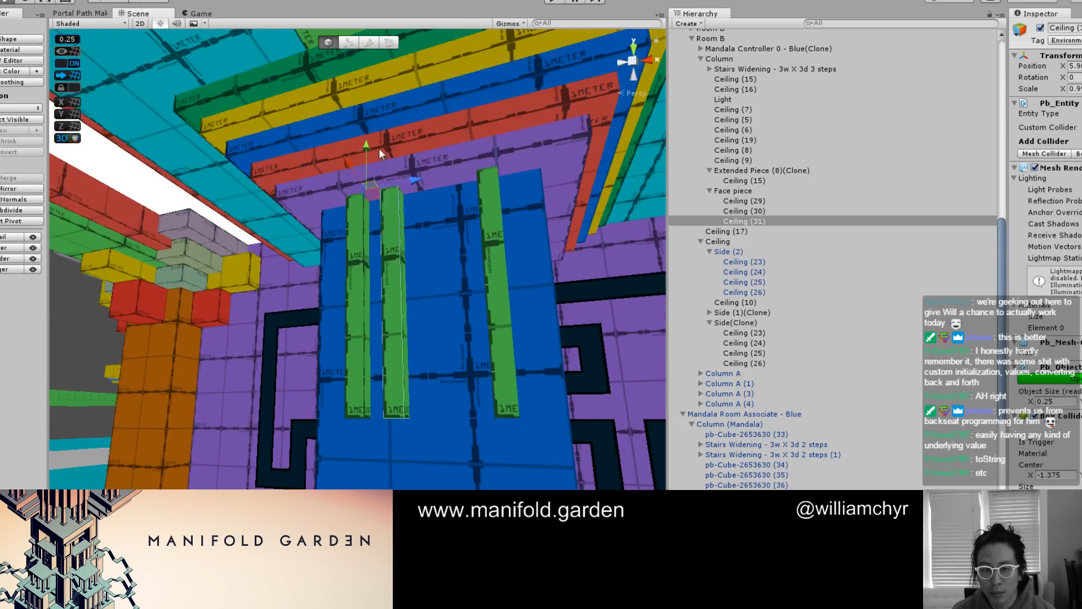
{"action": "left_click_drag", "start_coordinate": [373, 148], "coordinate": [520, 326]}
Widen the upper strip Ceiling (29) into a broad panel and shift it sideways until its edge meets the lower strip
{"action": "key", "text": "g"}
{"action": "left_click", "coordinate": [374, 297]}
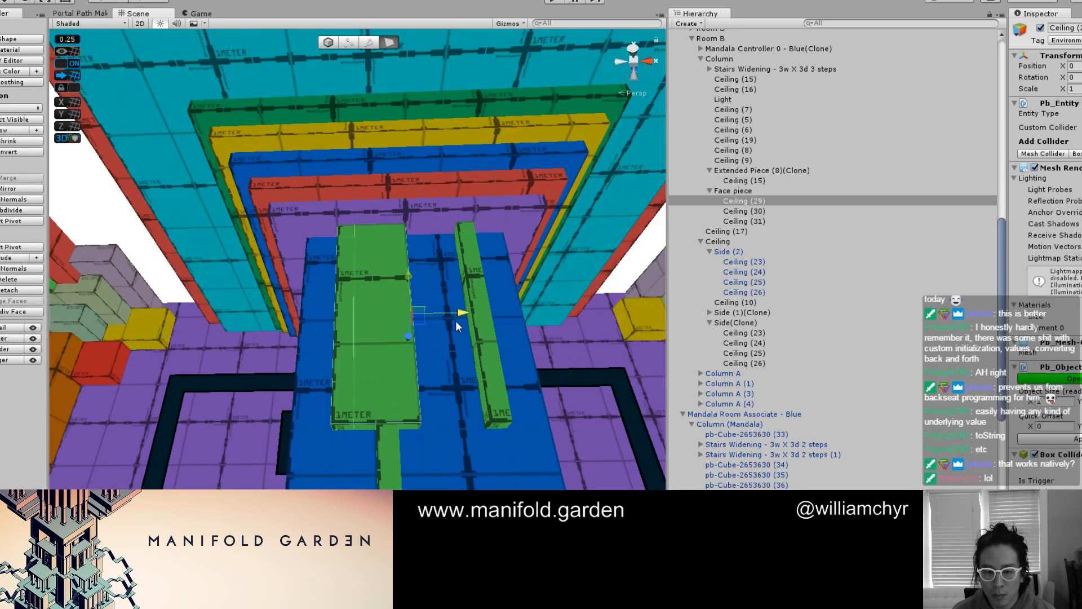
{"action": "key", "text": "g"}
{"action": "left_click_drag", "start_coordinate": [401, 193], "coordinate": [438, 222]}
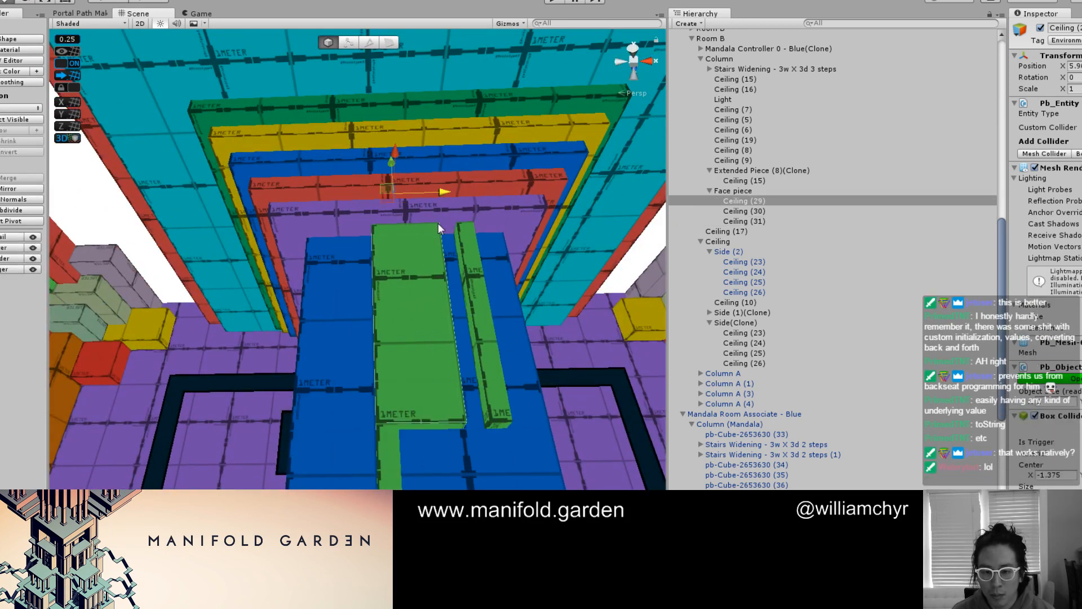
Shorten the separate narrow strip Ceiling (30) to a small block by raising its bottom face
{"action": "left_click_drag", "start_coordinate": [477, 366], "coordinate": [409, 393], "text": "alt"}
{"action": "left_click", "coordinate": [415, 422]}
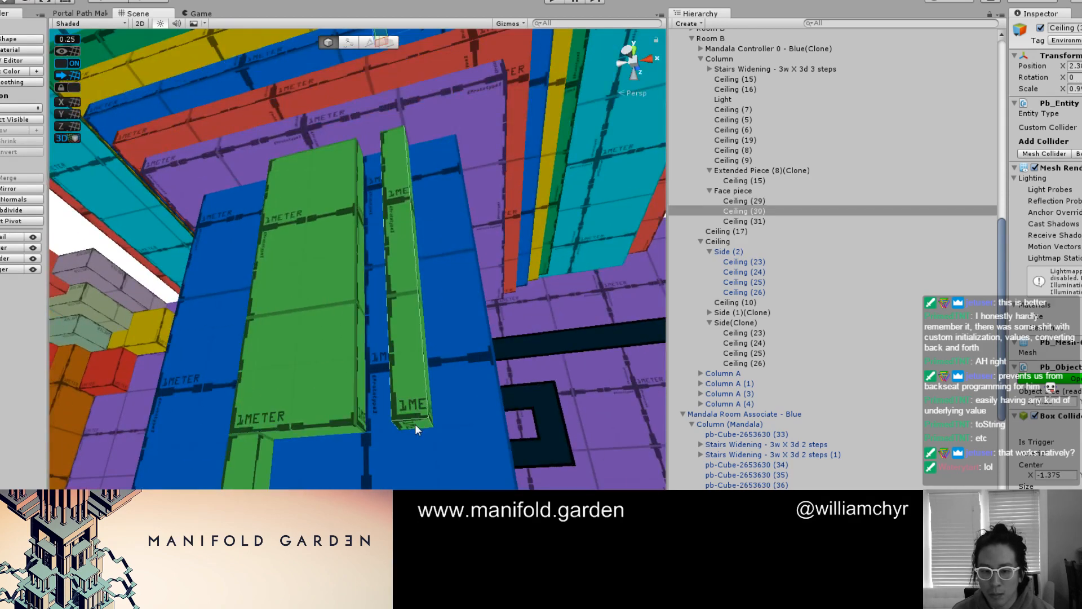
{"action": "key", "text": "g"}
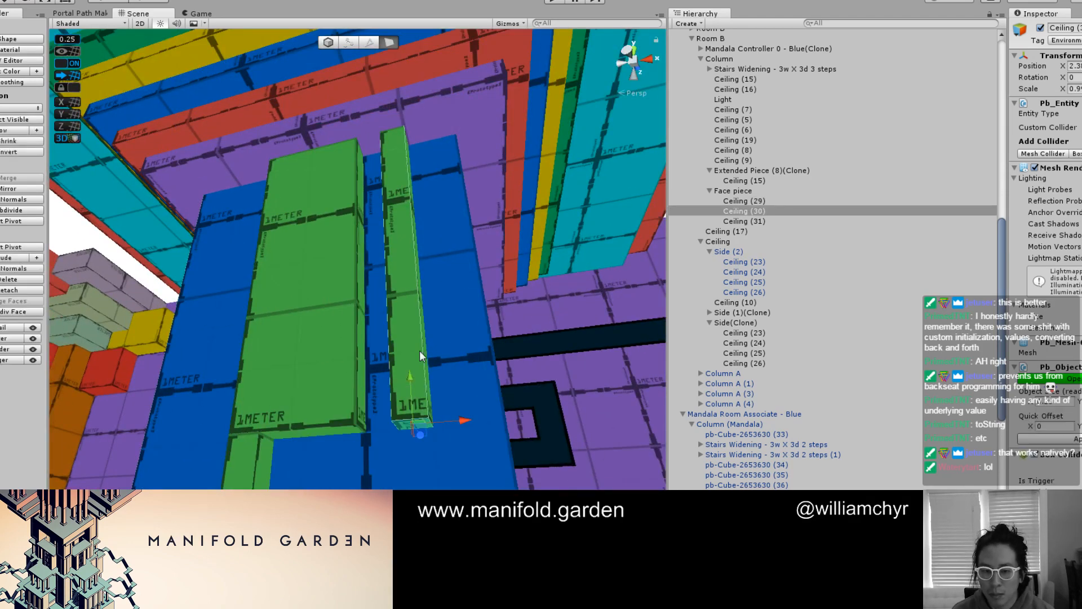
{"action": "left_click_drag", "start_coordinate": [417, 379], "coordinate": [426, 134]}
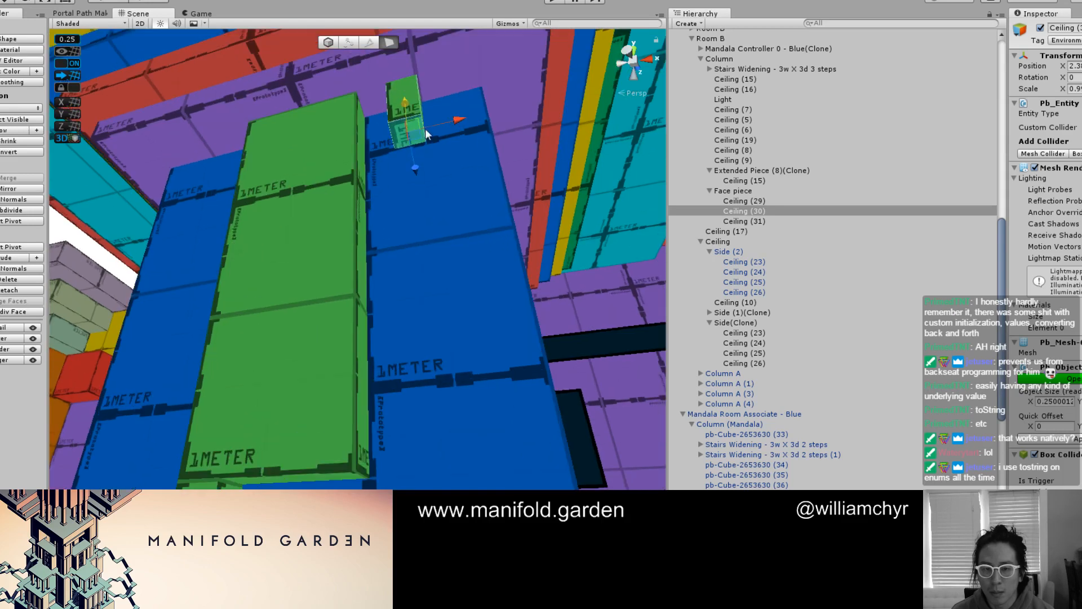
{"action": "key", "text": "g"}
Move the small green block Ceiling (30) against the wide panel's side, near the panel's lower end
{"action": "left_click_drag", "start_coordinate": [440, 84], "coordinate": [364, 183], "text": "alt"}
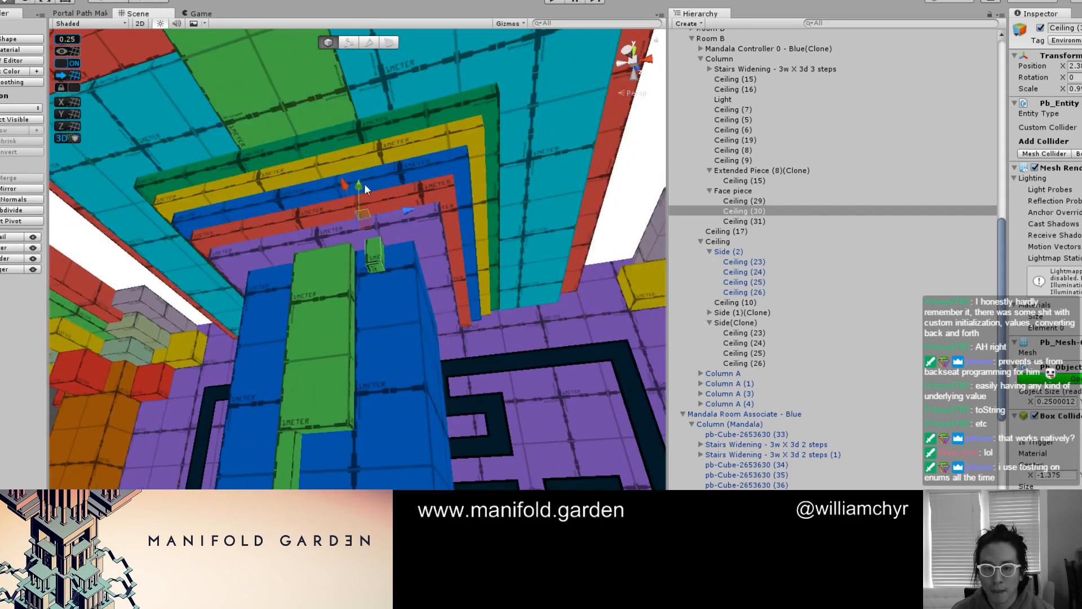
{"action": "left_click_drag", "start_coordinate": [360, 266], "coordinate": [353, 319]}
{"action": "left_click_drag", "start_coordinate": [401, 410], "coordinate": [347, 384]}
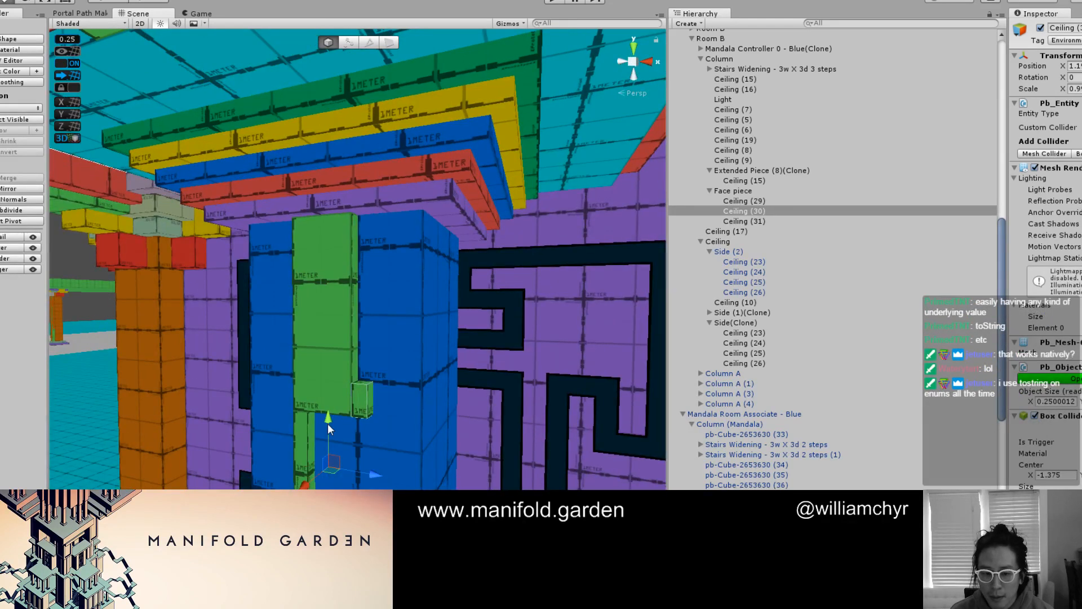
{"action": "left_click_drag", "start_coordinate": [328, 424], "coordinate": [509, 366]}
Stretch the small block's outer face into an arm 1.25 wide and duplicate it onto the opposite side of the panel
{"action": "scroll", "coordinate": [398, 319], "scroll_direction": "up", "scroll_amount": 7}
{"action": "key", "text": "g"}
{"action": "left_click", "coordinate": [379, 343]}
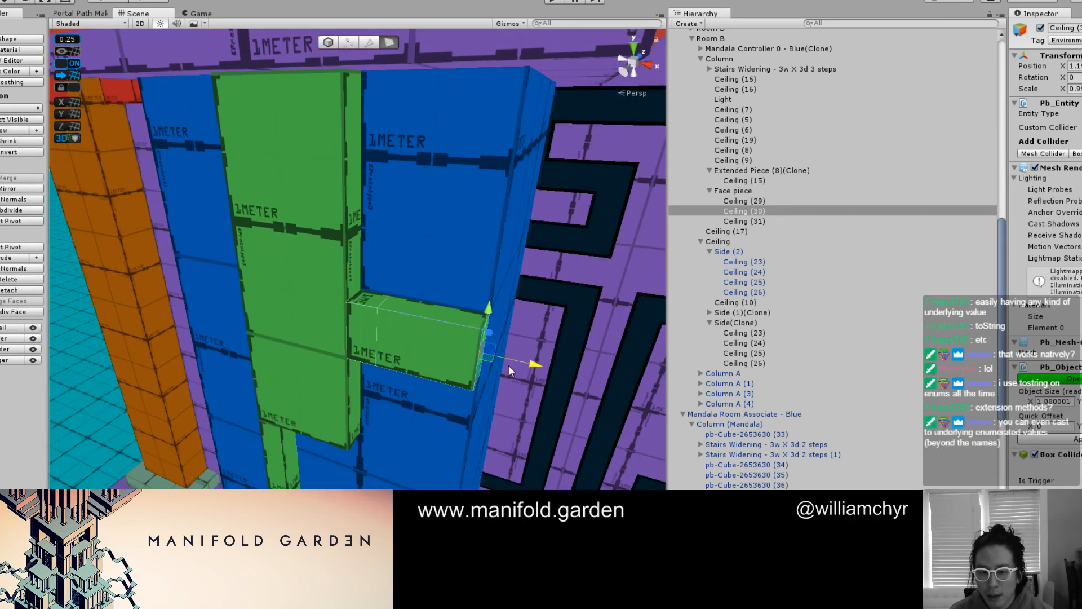
{"action": "key", "text": "g"}
{"action": "left_click_drag", "start_coordinate": [397, 348], "coordinate": [216, 487], "text": "alt"}
{"action": "key", "text": "ctrl+d"}
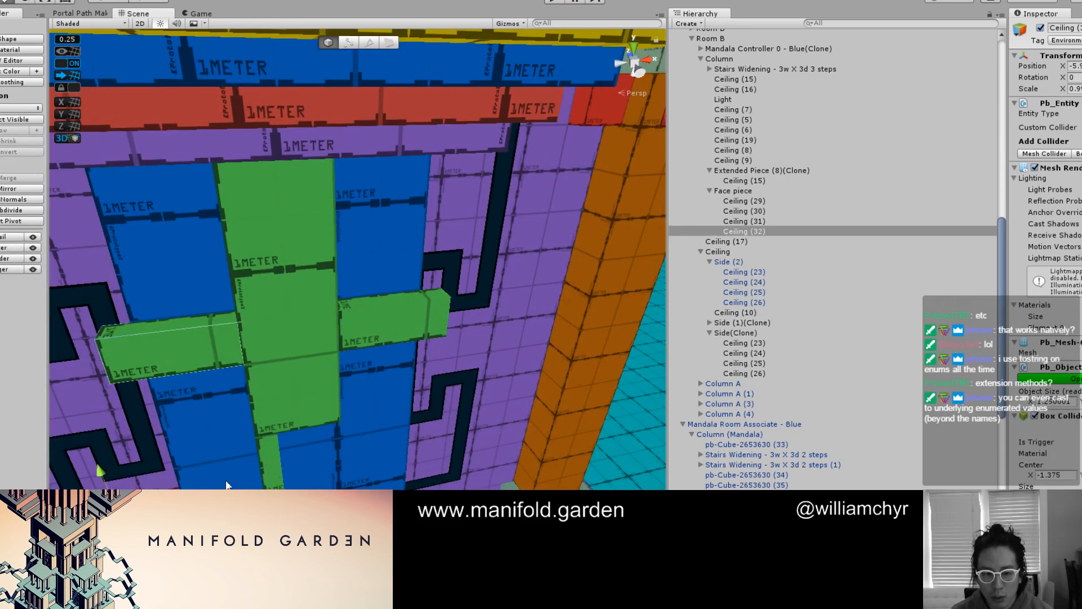
Recolor the two side arms, Ceiling (30) and (32), and the purple wall Ceiling (17) orange
{"action": "key", "text": "g"}
{"action": "left_click", "coordinate": [201, 338]}
{"action": "left_click", "coordinate": [420, 313], "text": "shift"}
{"action": "left_click", "coordinate": [514, 312], "text": "shift"}
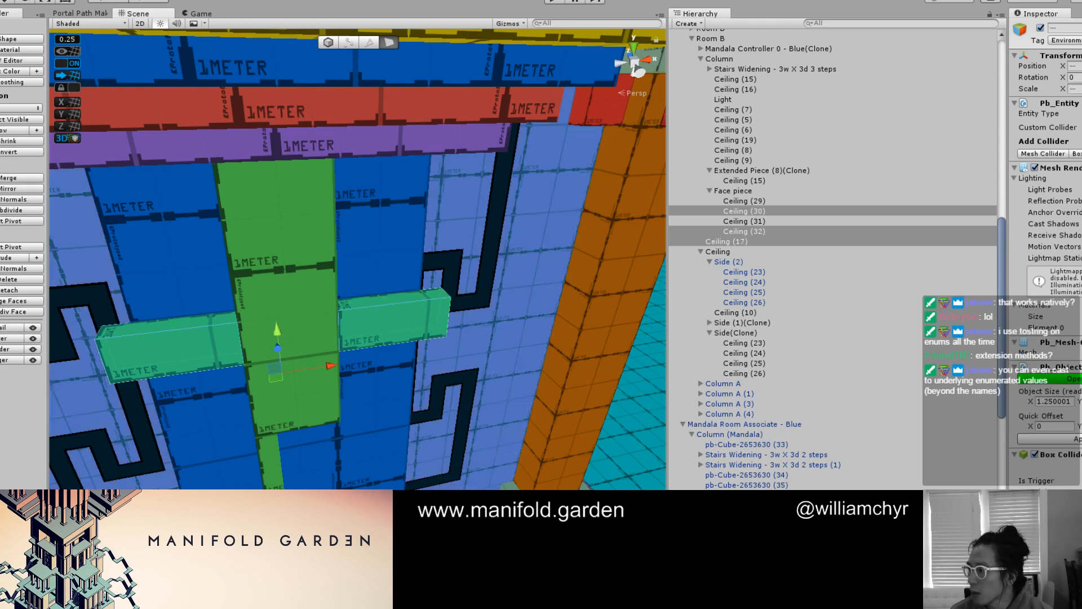
{"action": "key", "text": "alt+shift+3"}
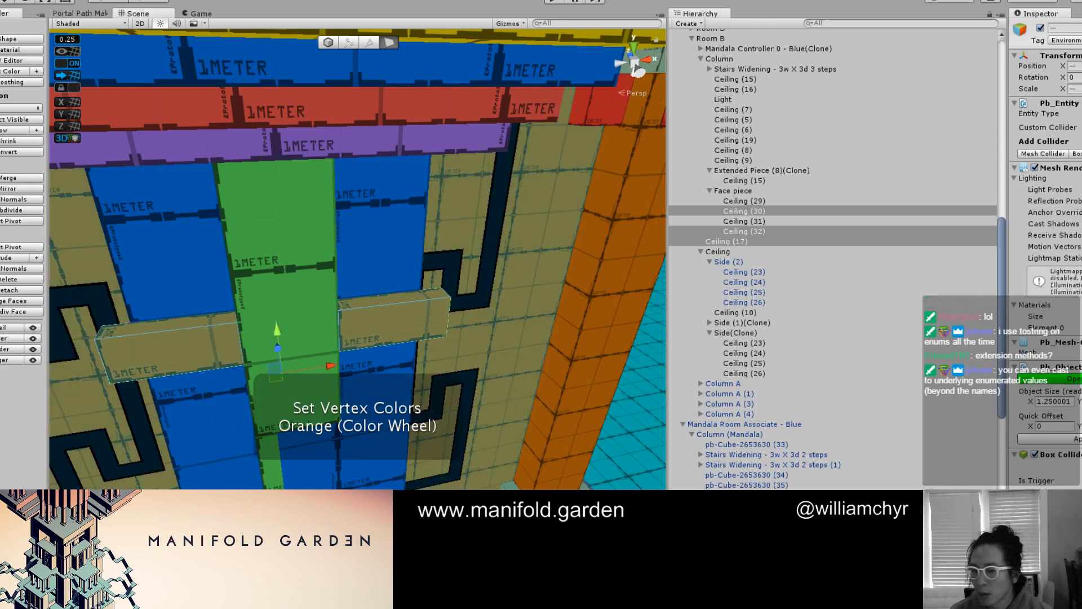
{"action": "left_click", "coordinate": [382, 393]}
Widen the narrow green strip below the wide panel, Ceiling (31), to 0.5 by moving its side face
{"action": "scroll", "coordinate": [369, 389], "scroll_direction": "down", "scroll_amount": 3}
{"action": "scroll", "coordinate": [361, 414], "scroll_direction": "up", "scroll_amount": 3}
{"action": "left_click_drag", "start_coordinate": [368, 434], "coordinate": [324, 350], "text": "alt"}
{"action": "mouse_move", "coordinate": [324, 349]}
{"action": "middle_mouse_down"}
{"action": "mouse_move", "coordinate": [311, 403]}
{"action": "mouse_move", "coordinate": [350, 267]}
{"action": "middle_mouse_up"}
{"action": "scroll", "coordinate": [350, 267], "scroll_direction": "down", "scroll_amount": 2}
{"action": "key", "text": "v"}
{"action": "left_click", "coordinate": [357, 334]}
{"action": "mouse_move", "coordinate": [358, 334]}
{"action": "left_mouse_down", "text": "alt"}
{"action": "mouse_move", "coordinate": [392, 276]}
{"action": "mouse_move", "coordinate": [377, 309]}
{"action": "left_mouse_up", "text": "alt"}
{"action": "key", "text": "v"}
{"action": "left_click", "coordinate": [325, 278]}
{"action": "left_click_drag", "start_coordinate": [325, 278], "coordinate": [350, 283], "text": "alt"}
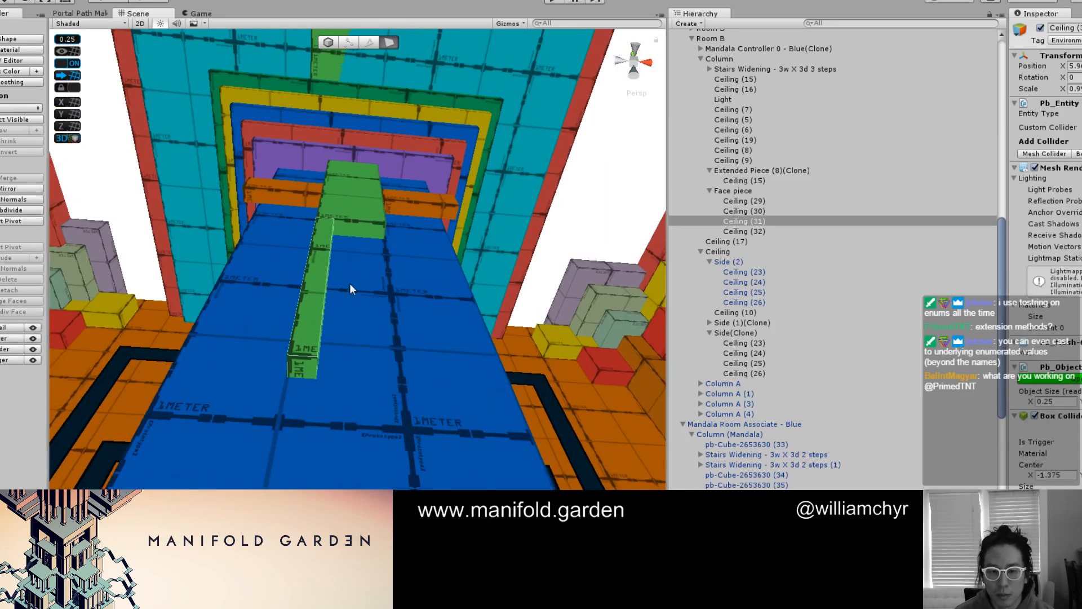
{"action": "left_click_drag", "start_coordinate": [384, 150], "coordinate": [417, 154]}
{"action": "left_click_drag", "start_coordinate": [392, 251], "coordinate": [331, 265], "text": "alt"}
{"action": "key", "text": "g"}
{"action": "left_click", "coordinate": [331, 265]}
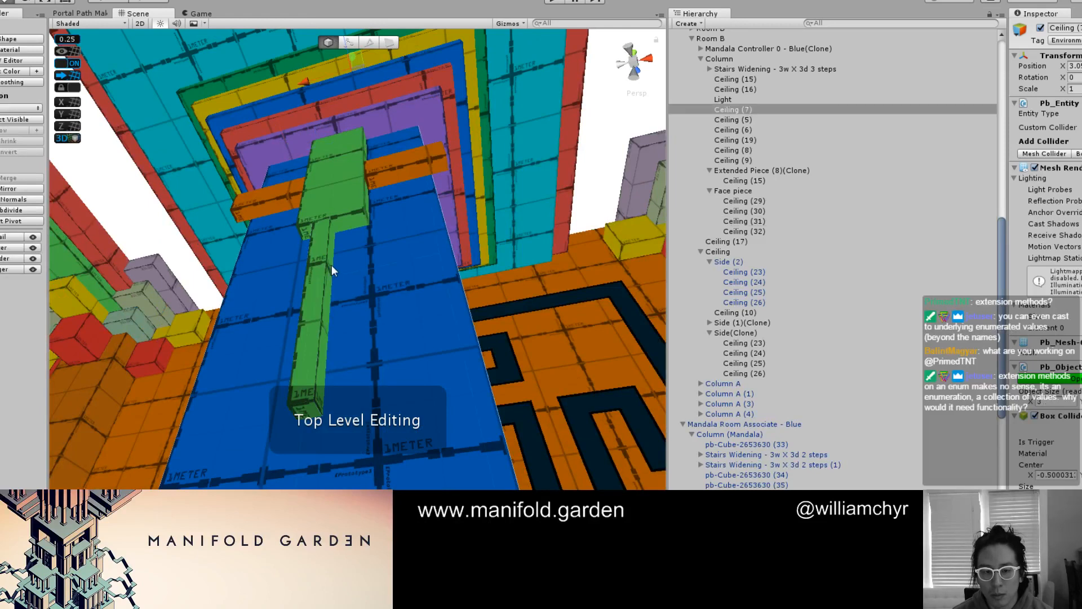
{"action": "key", "text": "g"}
{"action": "left_click", "coordinate": [327, 279]}
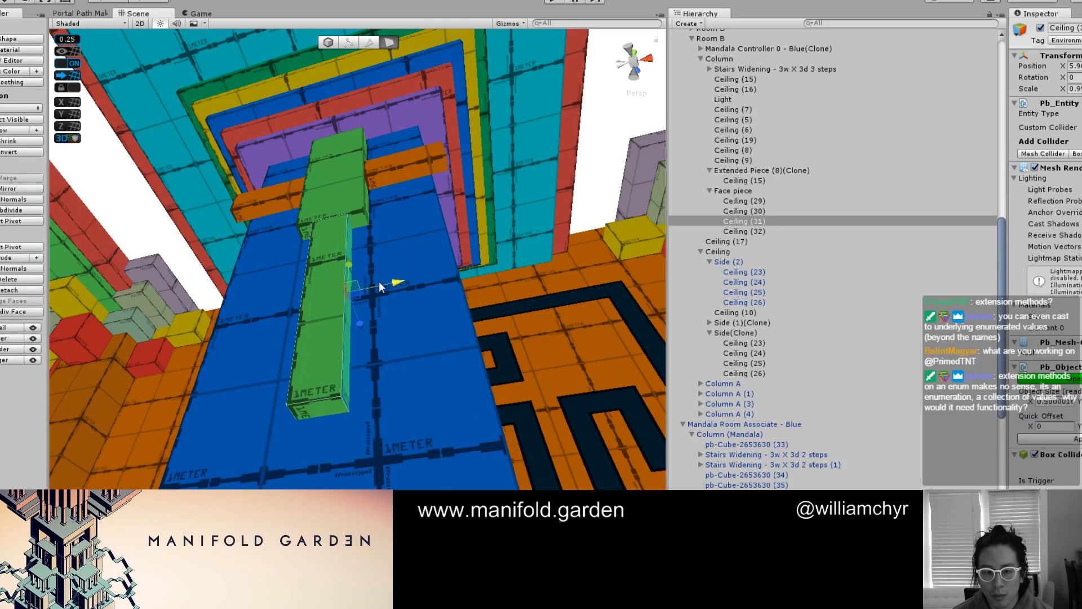
Shorten the narrow green strip Ceiling (31) by raising its bottom face toward the wide panel
{"action": "left_click", "coordinate": [316, 411]}
{"action": "left_click_drag", "start_coordinate": [320, 374], "coordinate": [339, 236]}
{"action": "key", "text": "g"}
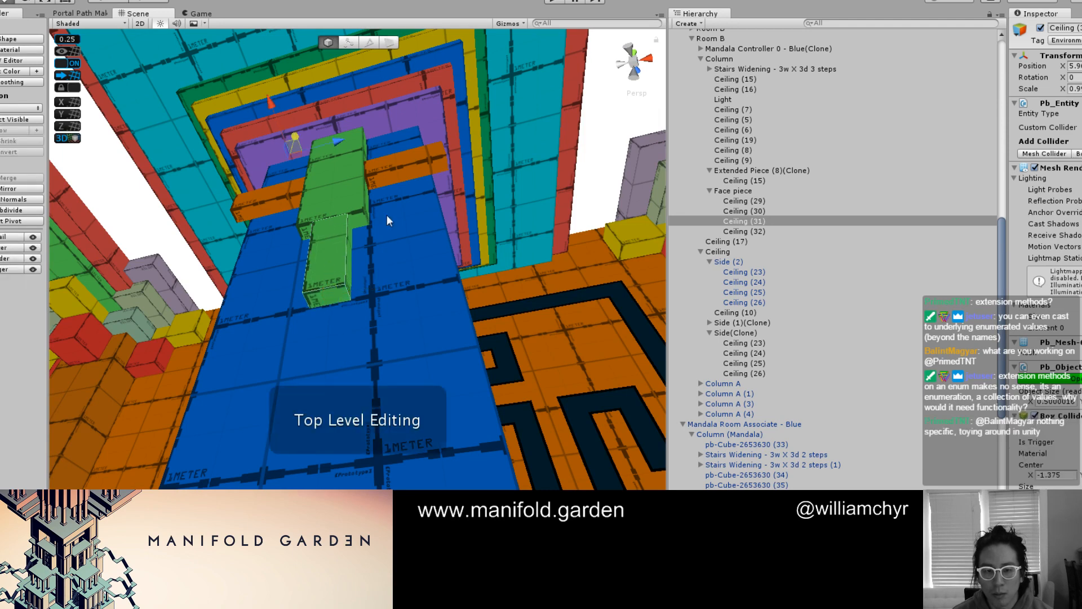
Duplicate the green strip up onto the wide panel's face, and extend the copy's bottom face downward
{"action": "middle_click_drag", "start_coordinate": [387, 215], "coordinate": [386, 335]}
{"action": "key", "text": "ctrl+d"}
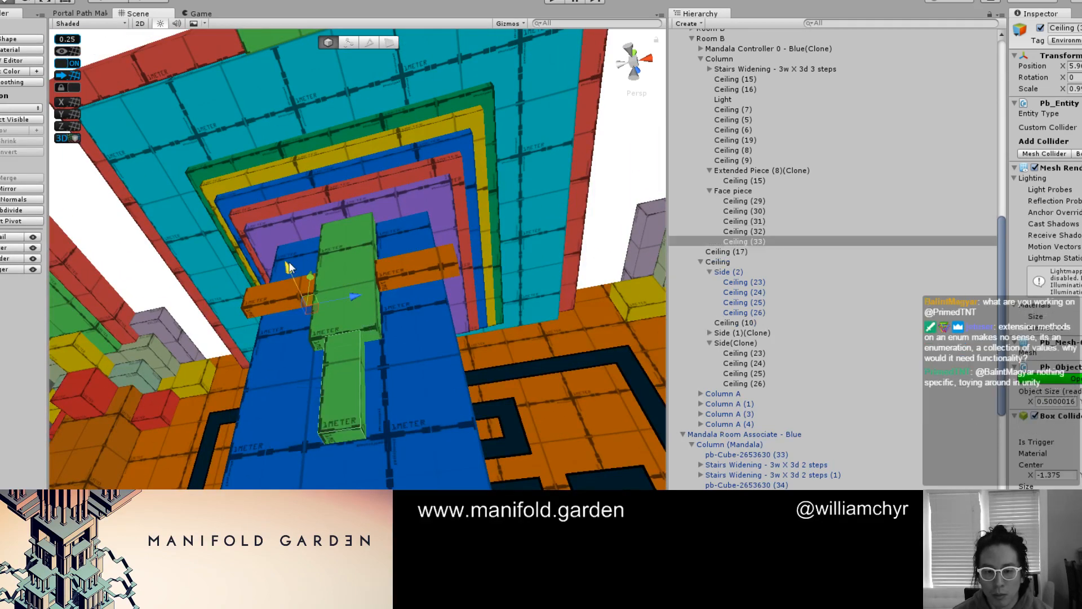
{"action": "left_click_drag", "start_coordinate": [306, 258], "coordinate": [350, 95]}
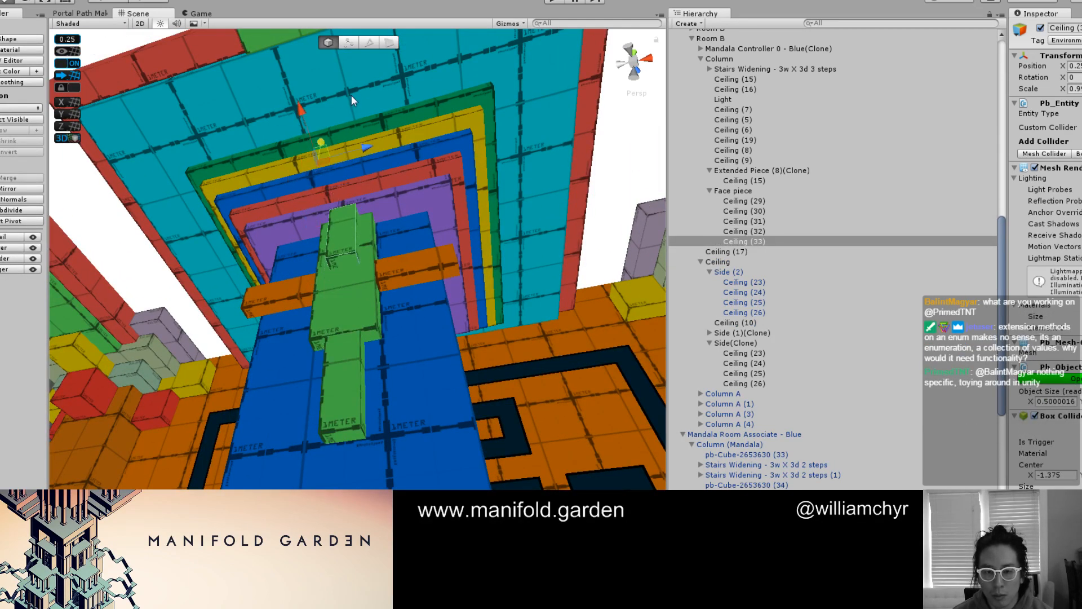
{"action": "scroll", "coordinate": [386, 217], "scroll_direction": "up", "scroll_amount": 1}
{"action": "scroll", "coordinate": [386, 218], "scroll_direction": "up", "scroll_amount": 1}
{"action": "key", "text": "g"}
{"action": "left_click", "coordinate": [340, 247]}
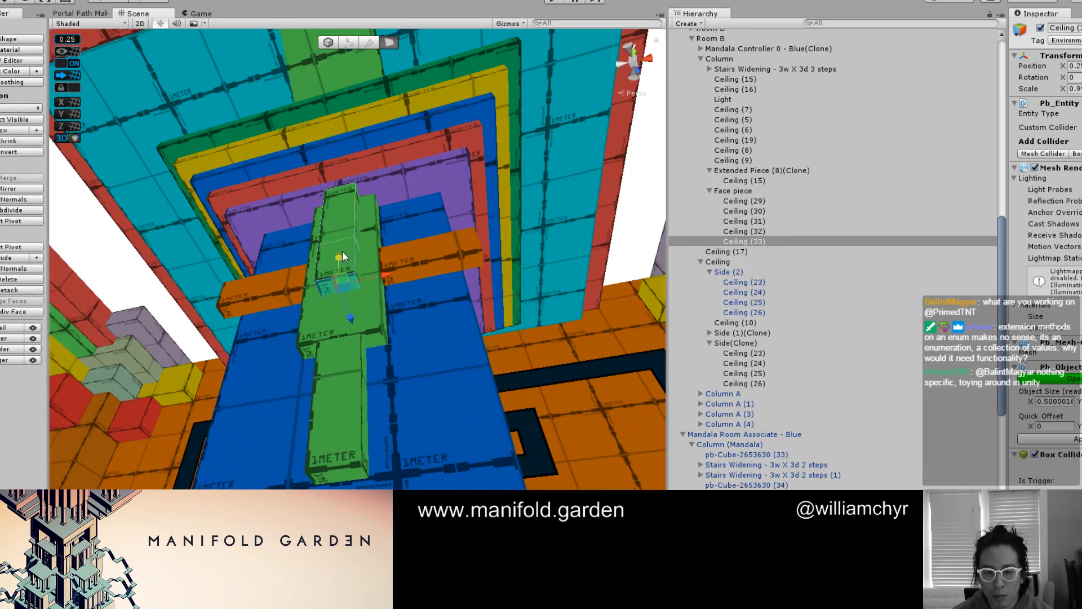
Examine the column's face piece from below, in both the lit rendering and the colored block materials
{"action": "left_click", "coordinate": [431, 387]}
{"action": "scroll", "coordinate": [432, 373], "scroll_direction": "down", "scroll_amount": 3}
{"action": "left_click", "coordinate": [433, 363]}
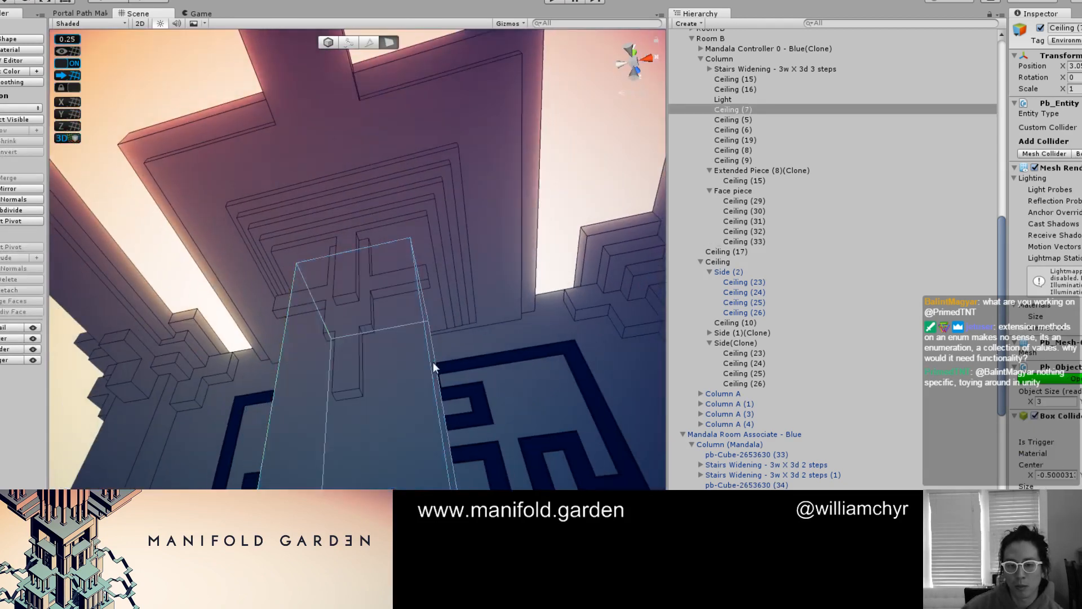
{"action": "left_click_drag", "start_coordinate": [433, 362], "coordinate": [373, 441], "text": "alt"}
{"action": "scroll", "coordinate": [365, 380], "scroll_direction": "down", "scroll_amount": 2}
{"action": "scroll", "coordinate": [377, 388], "scroll_direction": "up", "scroll_amount": 2}
{"action": "left_click", "coordinate": [377, 388]}
{"action": "scroll", "coordinate": [417, 310], "scroll_direction": "up", "scroll_amount": 1}
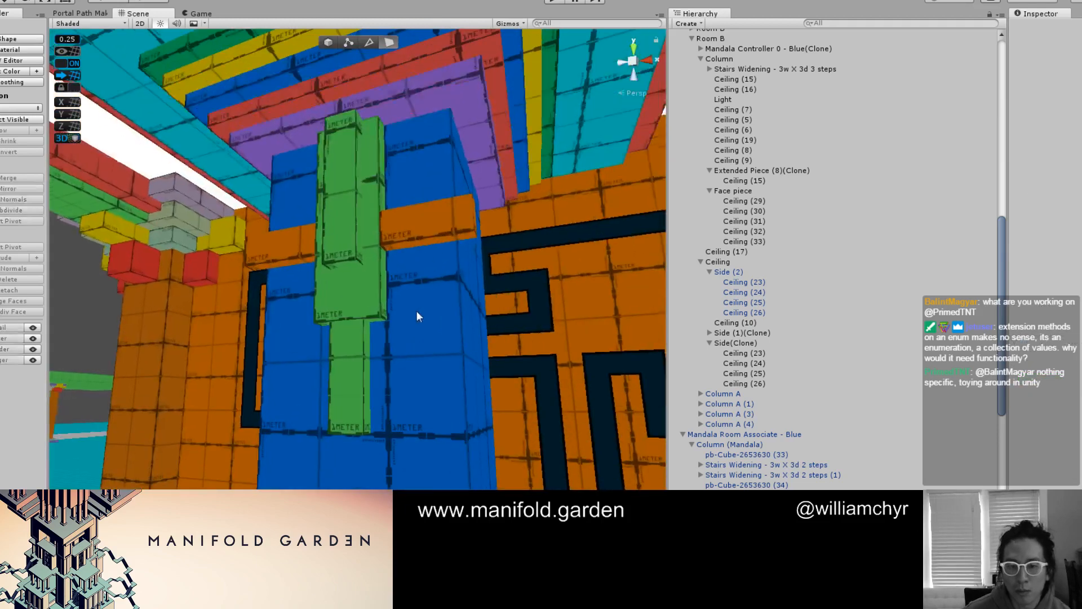
{"action": "middle_click_drag", "start_coordinate": [417, 310], "coordinate": [408, 358]}
{"action": "left_click_drag", "start_coordinate": [408, 357], "coordinate": [344, 374], "text": "alt"}
{"action": "scroll", "coordinate": [345, 374], "scroll_direction": "up", "scroll_amount": 1}
Shorten the orange side arm Ceiling (30) to 0.5 wide and stretch it up to the purple ceiling step
{"action": "key", "text": "g"}
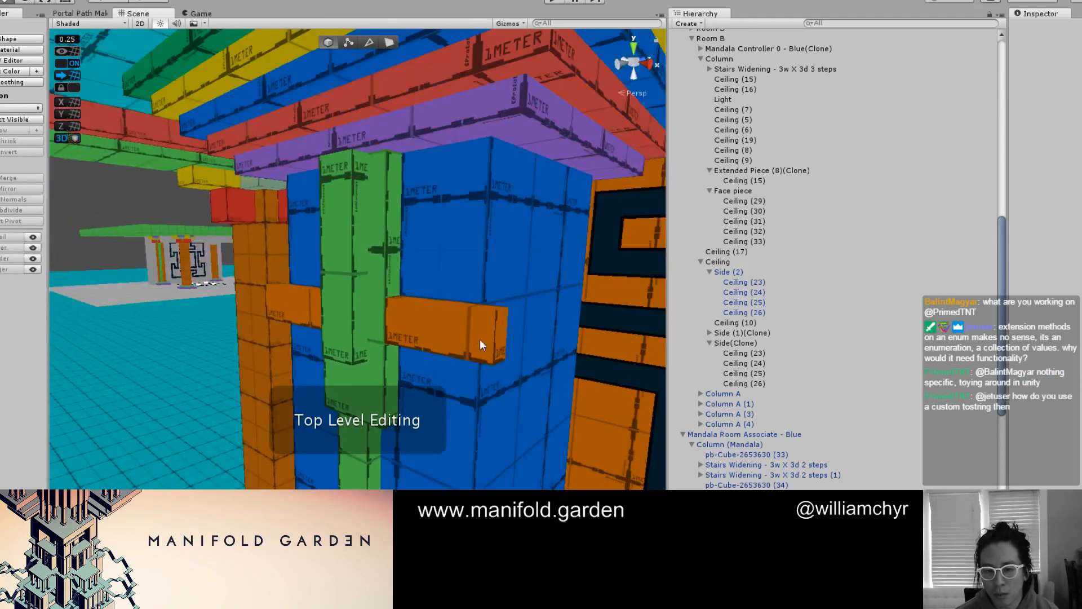
{"action": "key", "text": "g"}
{"action": "left_click", "coordinate": [496, 339]}
{"action": "key", "text": "g"}
{"action": "left_click", "coordinate": [511, 339]}
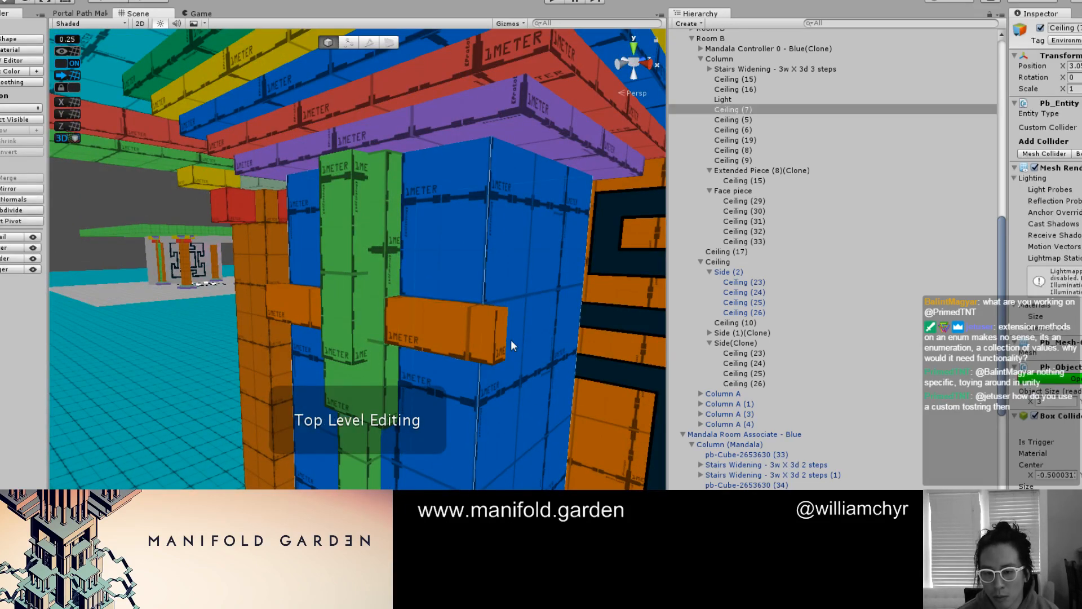
{"action": "key", "text": "g"}
{"action": "left_click", "coordinate": [499, 339]}
{"action": "left_click_drag", "start_coordinate": [411, 349], "coordinate": [483, 332], "text": "alt"}
{"action": "scroll", "coordinate": [470, 265], "scroll_direction": "up", "scroll_amount": 2}
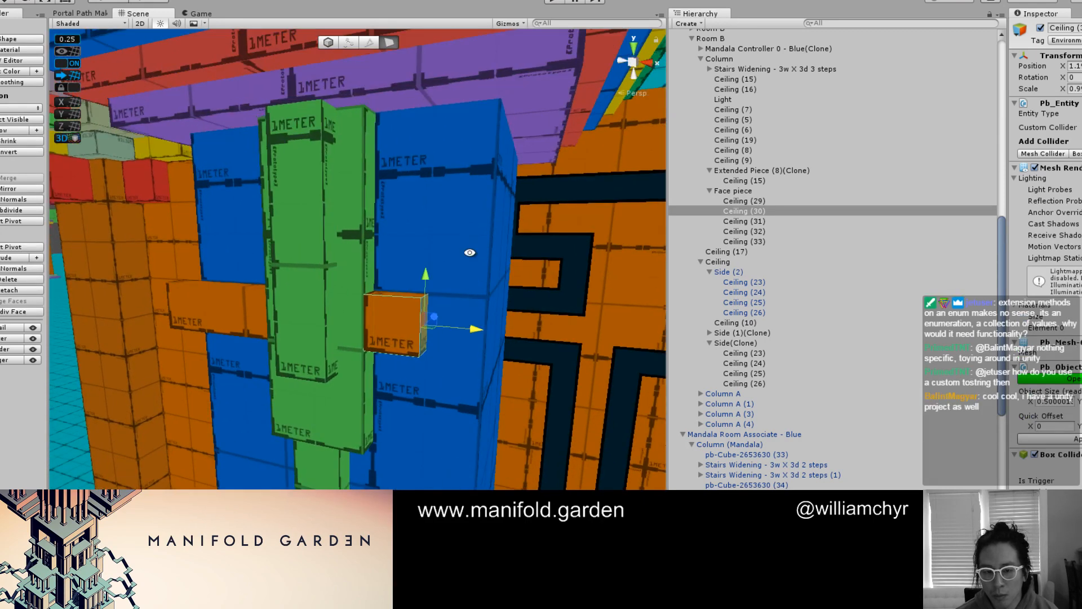
{"action": "left_click_drag", "start_coordinate": [468, 249], "coordinate": [427, 88], "text": "alt"}
{"action": "left_click", "coordinate": [390, 284]}
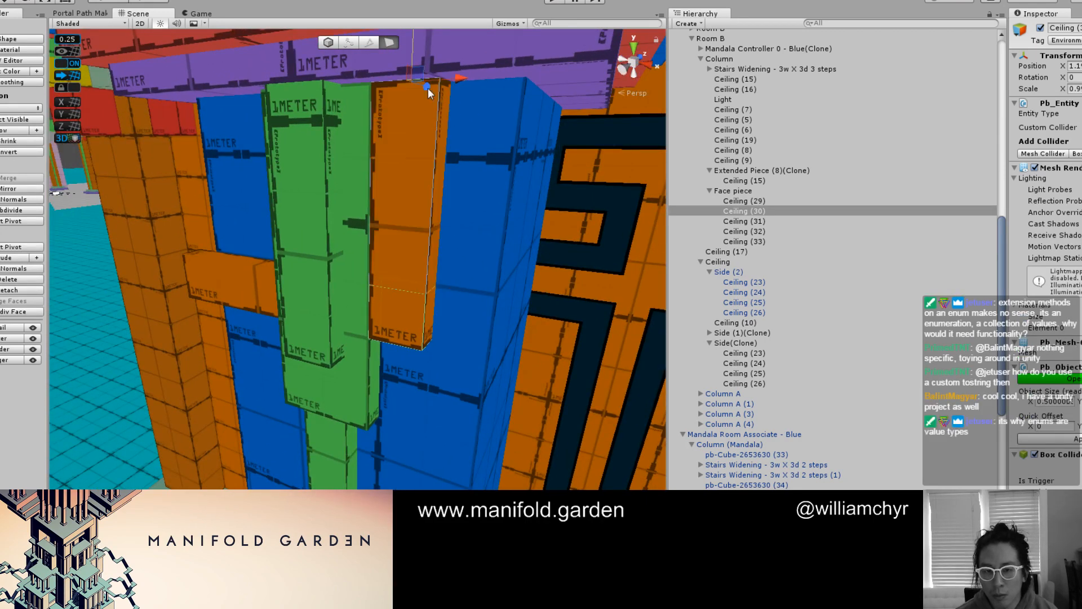
Delete the unchanged orange arm Ceiling (32) on the opposite side of the green panel
{"action": "key", "text": "g"}
{"action": "left_click", "coordinate": [232, 274]}
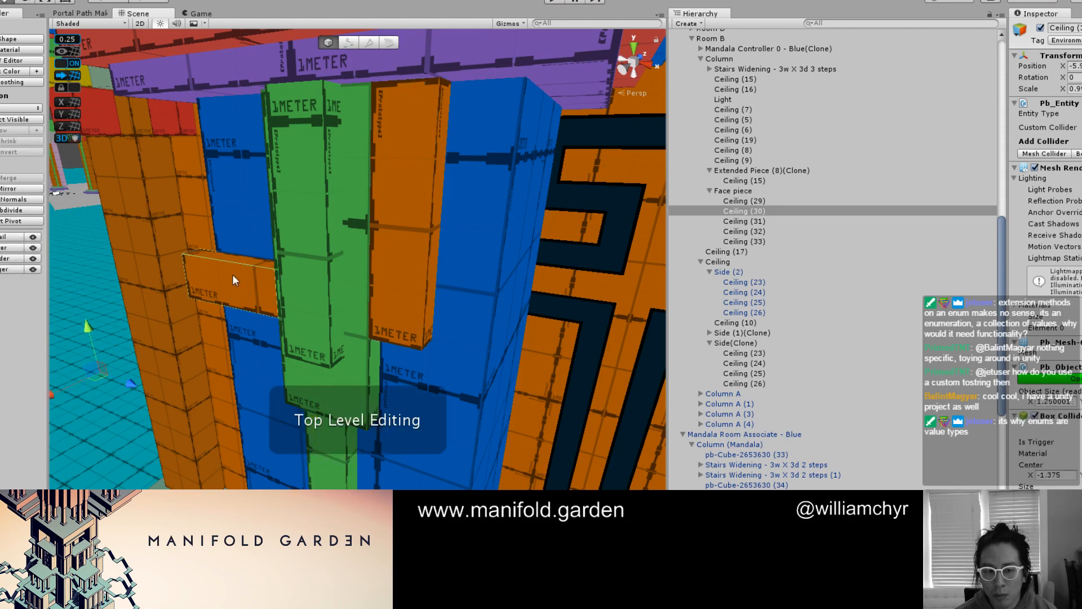
{"action": "right_click", "coordinate": [754, 231]}
{"action": "left_click", "coordinate": [807, 306]}
Duplicate the tall orange strip Ceiling (30) and move one copy to the opposite side of the green panel
{"action": "left_click", "coordinate": [412, 278]}
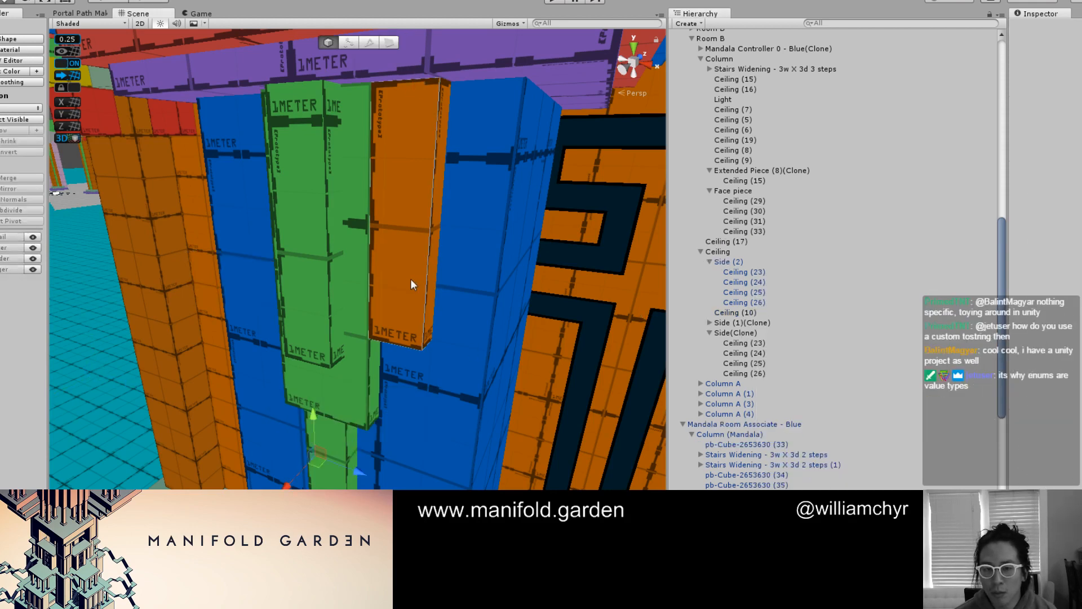
{"action": "key", "text": "f"}
{"action": "key", "text": "ctrl+z"}
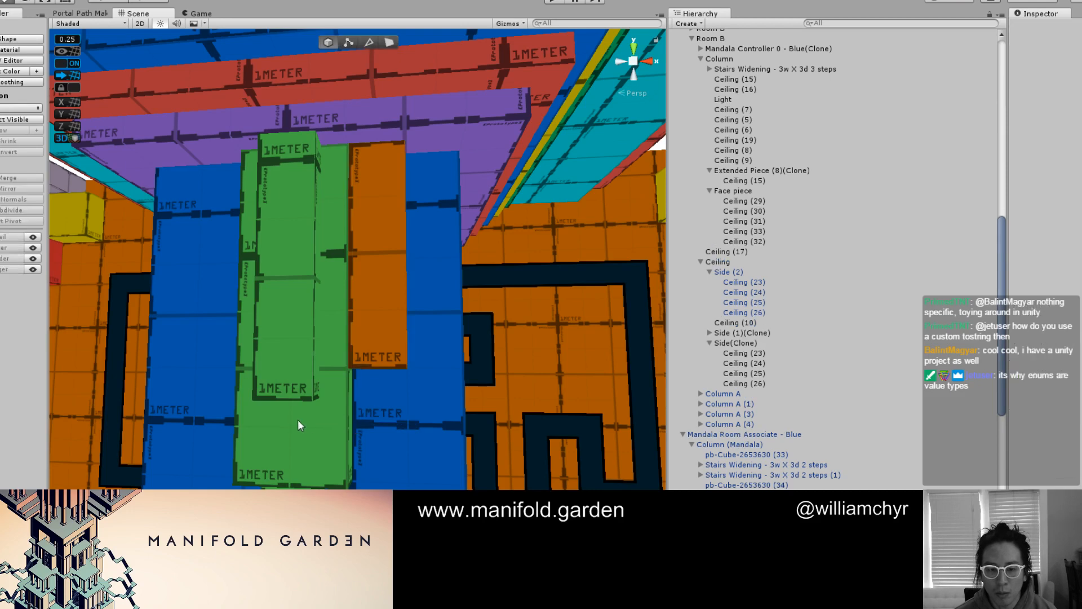
{"action": "left_click", "coordinate": [392, 332]}
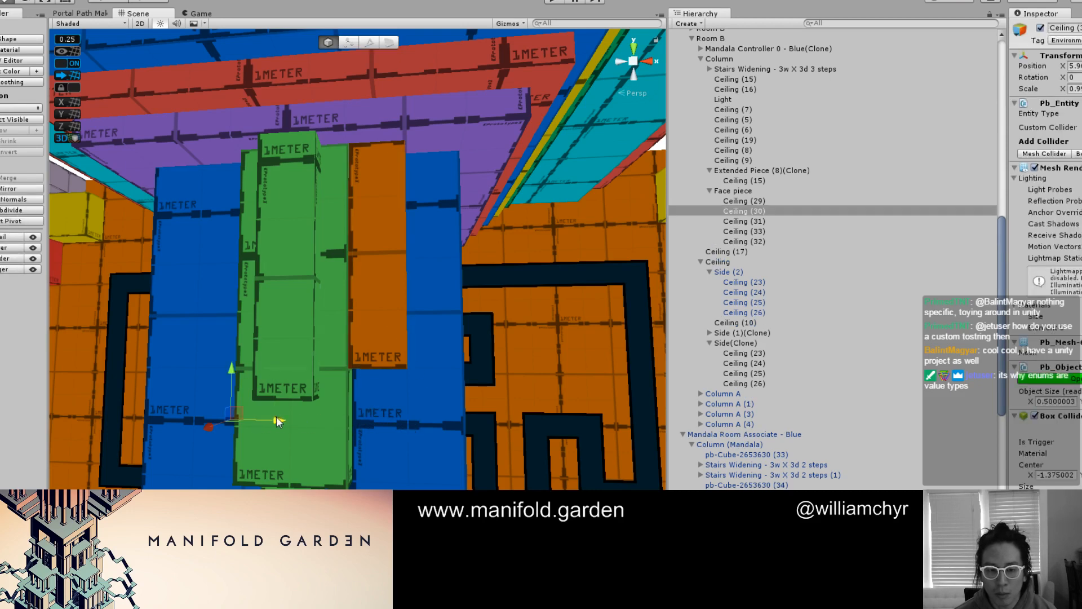
{"action": "left_click_drag", "start_coordinate": [252, 424], "coordinate": [359, 333]}
Duplicate the raised green strip Ceiling (33) and reshape the pieces into an additional stepped layer on the panel's face
{"action": "left_click", "coordinate": [300, 262]}
{"action": "key", "text": "ctrl+d"}
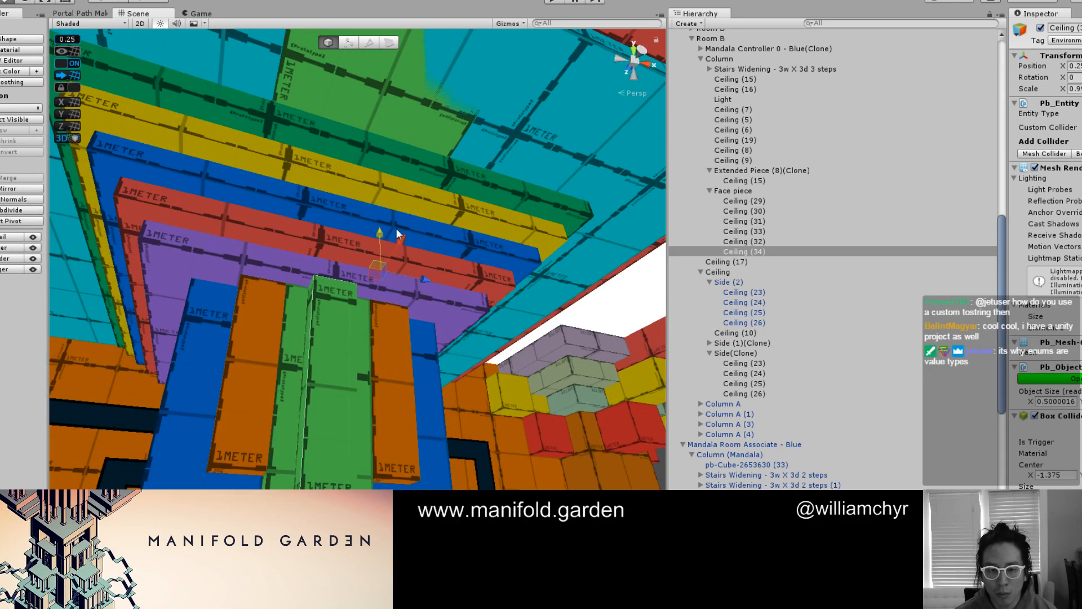
{"action": "left_click_drag", "start_coordinate": [402, 239], "coordinate": [256, 369]}
{"action": "key", "text": "g"}
{"action": "left_click", "coordinate": [254, 328]}
{"action": "left_click_drag", "start_coordinate": [353, 416], "coordinate": [404, 353], "text": "alt"}
{"action": "left_click", "coordinate": [383, 463]}
{"action": "left_click_drag", "start_coordinate": [383, 463], "coordinate": [387, 356], "text": "alt"}
{"action": "left_click", "coordinate": [357, 378], "text": "shift"}
{"action": "left_click", "coordinate": [613, 405]}
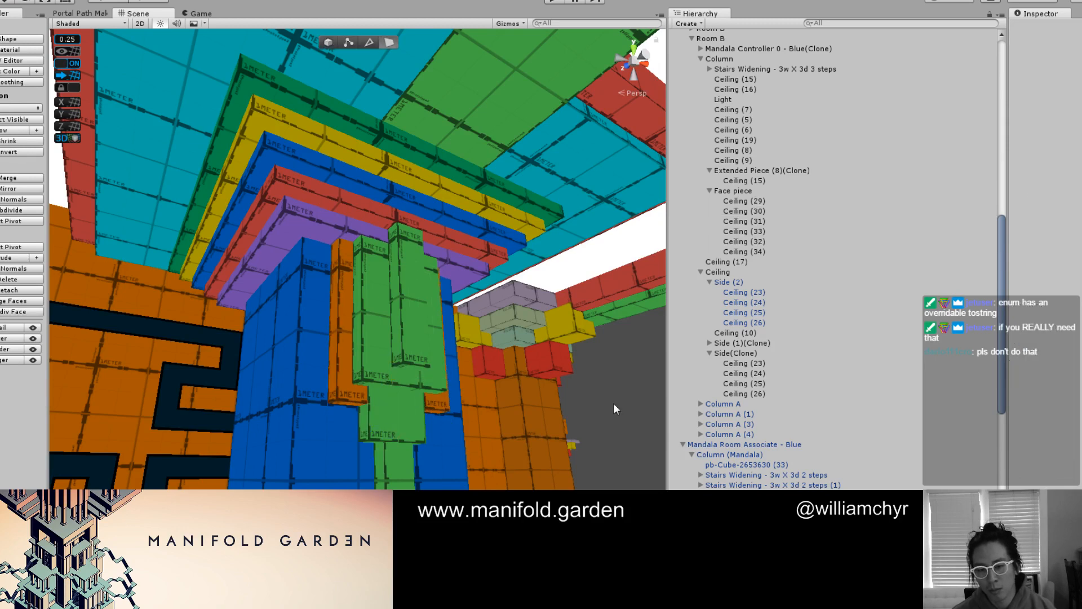
Stretch the bottom face of the narrow green strip Ceiling (31) down to the column's base
{"action": "key", "text": "F1"}
{"action": "scroll", "coordinate": [475, 372], "scroll_direction": "down", "scroll_amount": 4}
{"action": "left_click_drag", "start_coordinate": [475, 378], "coordinate": [389, 231], "text": "alt"}
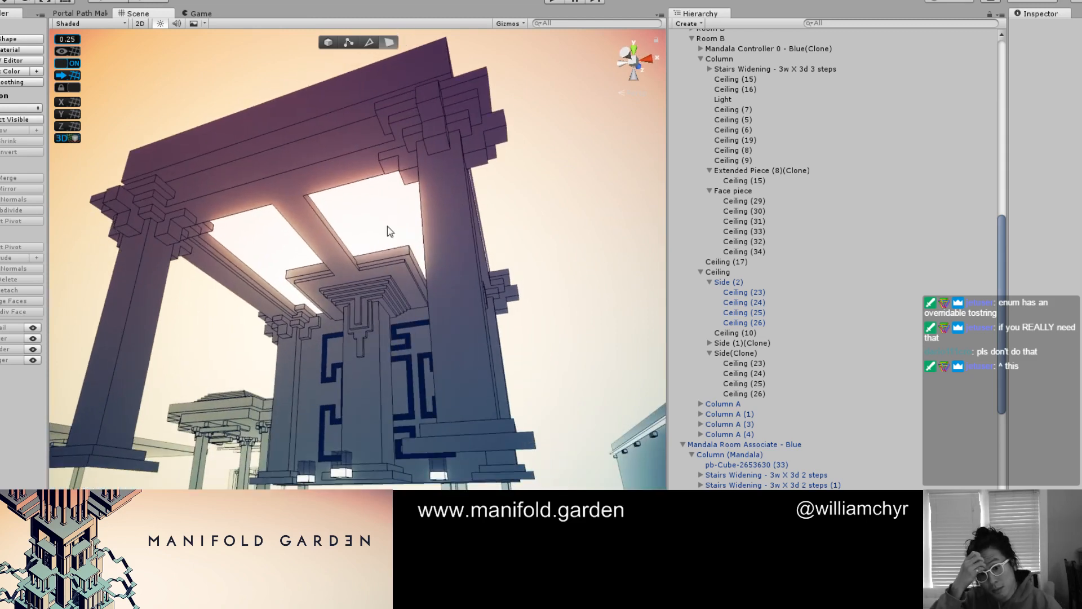
{"action": "key", "text": "ctrl+e"}
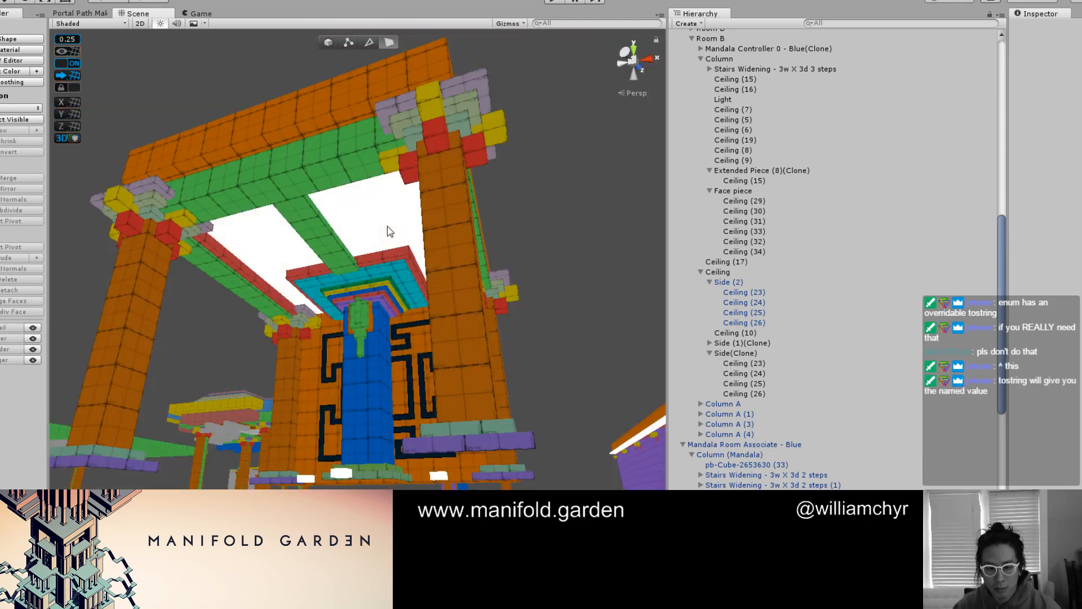
{"action": "scroll", "coordinate": [389, 231], "scroll_direction": "up", "scroll_amount": 3}
{"action": "left_click_drag", "start_coordinate": [221, 296], "coordinate": [350, 271], "text": "alt"}
{"action": "scroll", "coordinate": [349, 271], "scroll_direction": "up", "scroll_amount": 2}
{"action": "key", "text": "g"}
{"action": "left_click", "coordinate": [379, 239]}
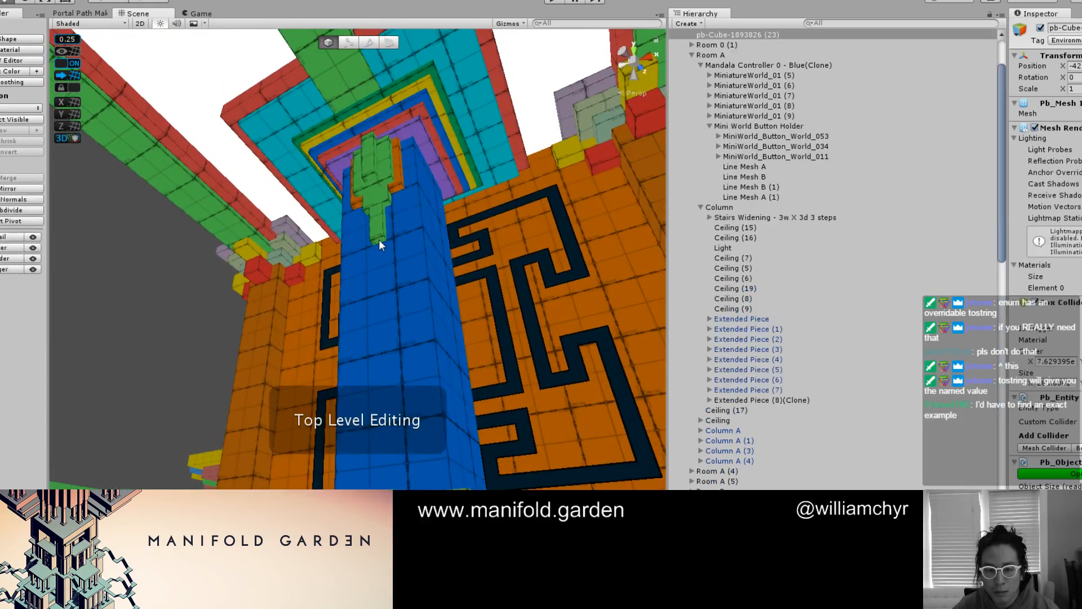
{"action": "key", "text": "g"}
{"action": "left_click_drag", "start_coordinate": [430, 222], "coordinate": [400, 309], "text": "alt"}
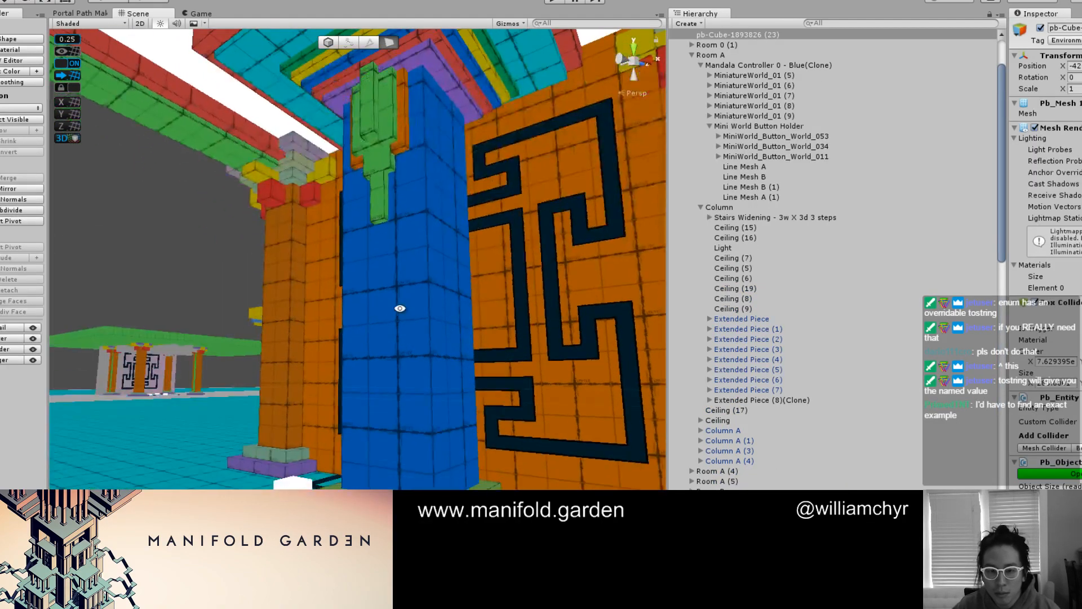
{"action": "left_click", "coordinate": [381, 221]}
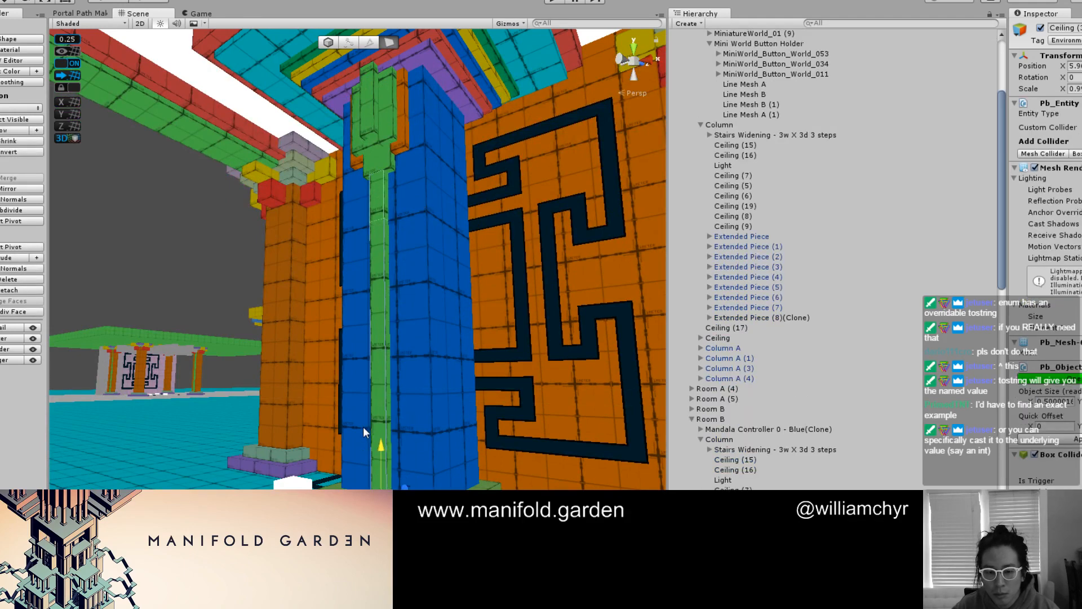
{"action": "key", "text": "g"}
Examine the lengthened face piece and compare the room's columns with the neighboring rooms in the lit rendering
{"action": "left_click_drag", "start_coordinate": [404, 343], "coordinate": [408, 262], "text": "alt"}
{"action": "key", "text": "g"}
{"action": "scroll", "coordinate": [479, 338], "scroll_direction": "down", "scroll_amount": 10}
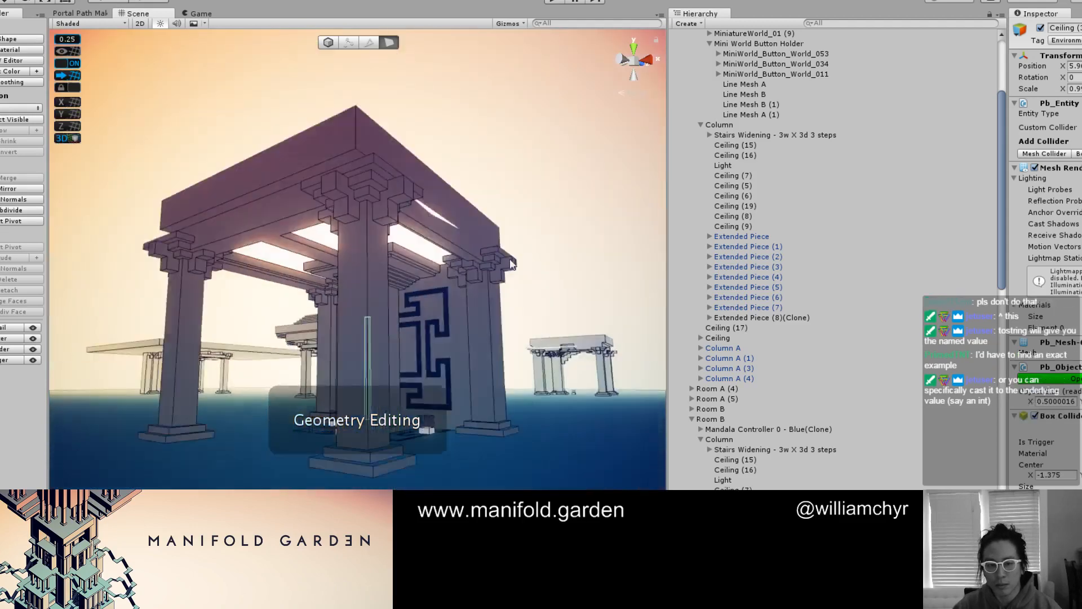
{"action": "left_click", "coordinate": [511, 340]}
{"action": "mouse_move", "coordinate": [511, 340]}
{"action": "left_mouse_down", "text": "alt"}
{"action": "mouse_move", "coordinate": [459, 388]}
{"action": "mouse_move", "coordinate": [476, 396]}
{"action": "mouse_move", "coordinate": [395, 350]}
{"action": "mouse_move", "coordinate": [420, 358]}
{"action": "left_mouse_up", "text": "alt"}
{"action": "scroll", "coordinate": [491, 394], "scroll_direction": "down", "scroll_amount": 10}
{"action": "middle_click_drag", "start_coordinate": [420, 358], "coordinate": [210, 364]}
{"action": "scroll", "coordinate": [209, 356], "scroll_direction": "up", "scroll_amount": 6}
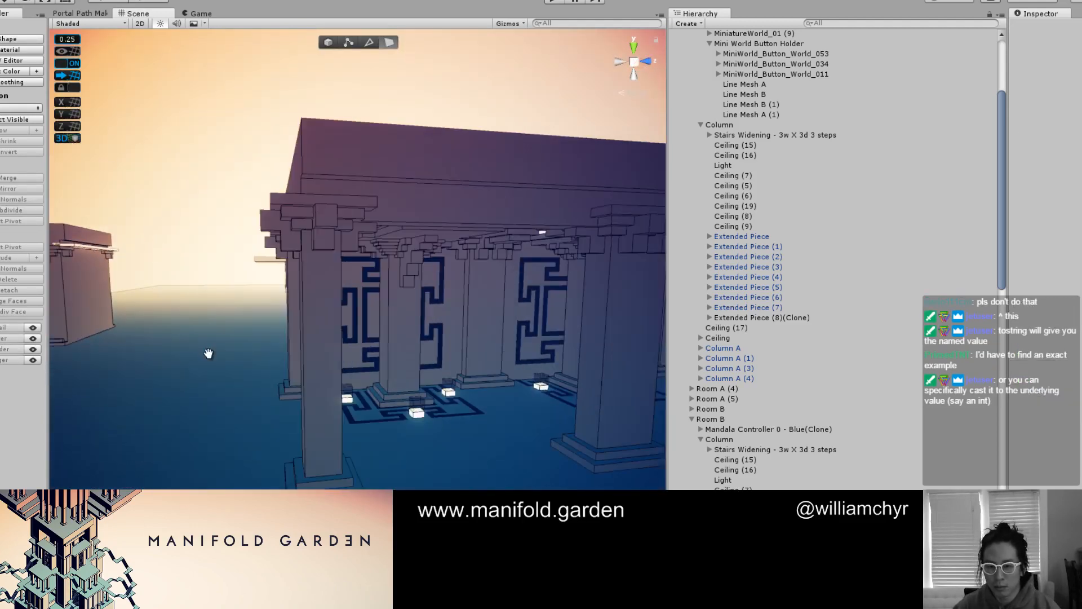
{"action": "left_click_drag", "start_coordinate": [379, 339], "coordinate": [472, 273], "text": "alt"}
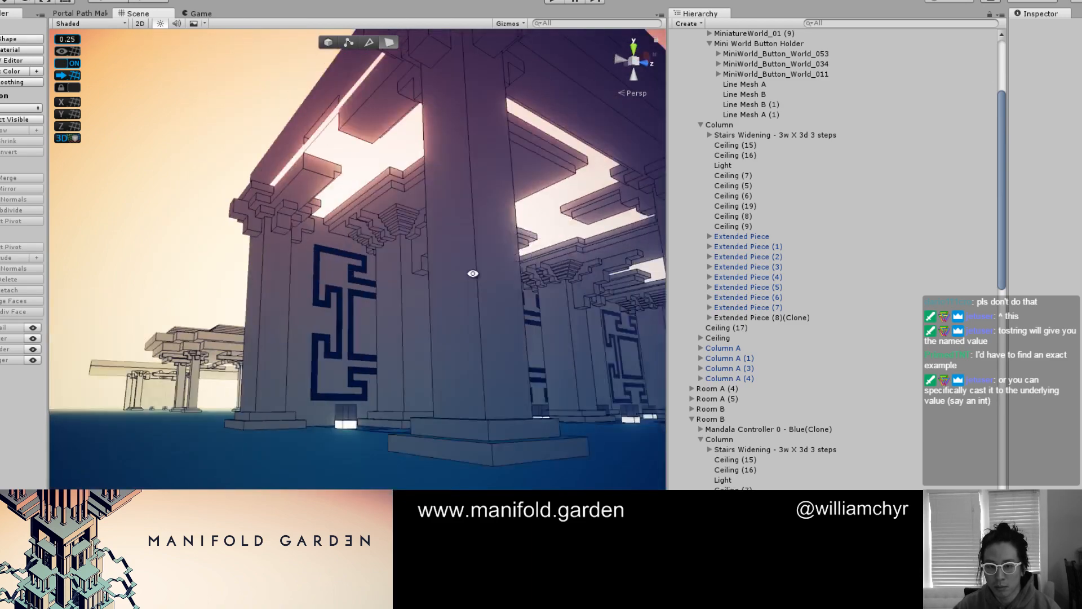
{"action": "middle_click_drag", "start_coordinate": [398, 275], "coordinate": [626, 319]}
{"action": "scroll", "coordinate": [451, 330], "scroll_direction": "down", "scroll_amount": 3}
{"action": "left_click_drag", "start_coordinate": [445, 331], "coordinate": [528, 243], "text": "alt"}
{"action": "scroll", "coordinate": [323, 303], "scroll_direction": "up", "scroll_amount": 6}
{"action": "middle_click_drag", "start_coordinate": [324, 303], "coordinate": [428, 333]}
{"action": "scroll", "coordinate": [429, 338], "scroll_direction": "up", "scroll_amount": 3}
{"action": "key", "text": "ctrl+e"}
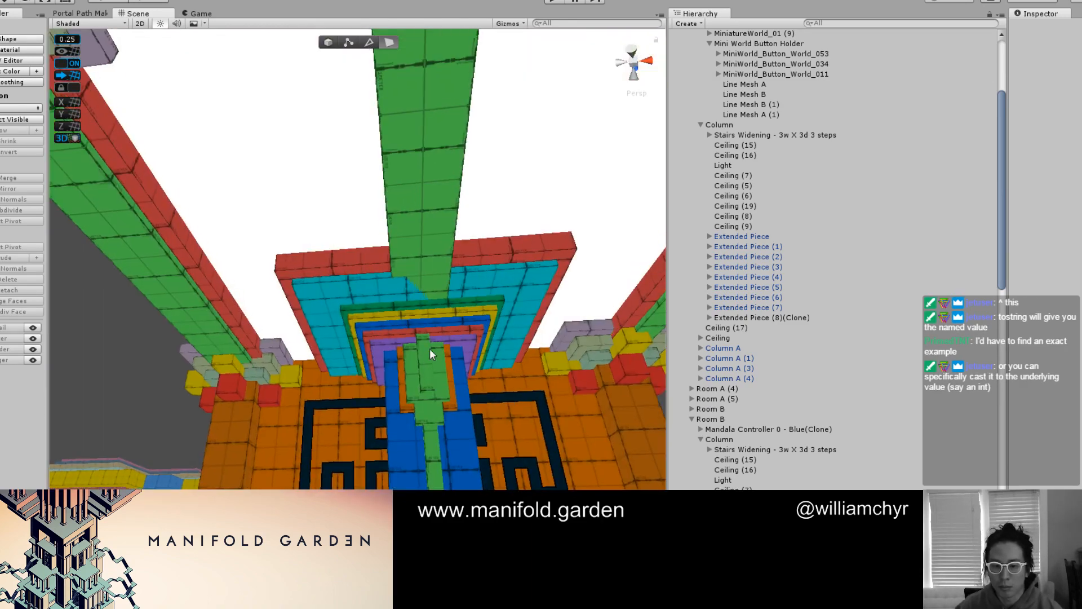
Save the column's Face piece group as a prefab
{"action": "left_click", "coordinate": [427, 355]}
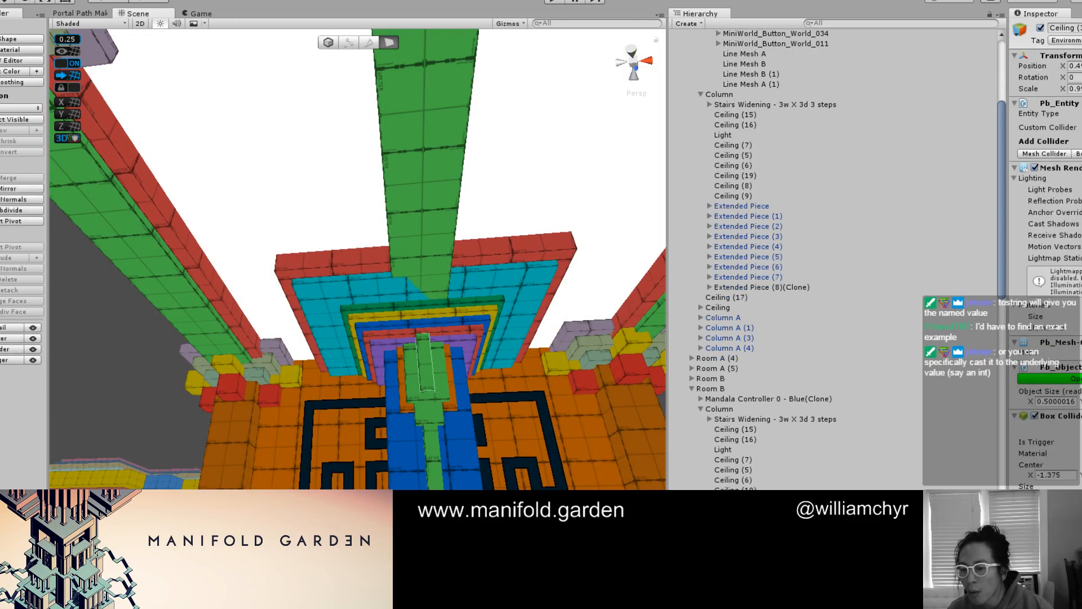
{"action": "key", "text": "alt+c"}
{"action": "scroll", "coordinate": [472, 380], "scroll_direction": "down", "scroll_amount": 8}
{"action": "left_click_drag", "start_coordinate": [459, 358], "coordinate": [504, 321], "text": "alt"}
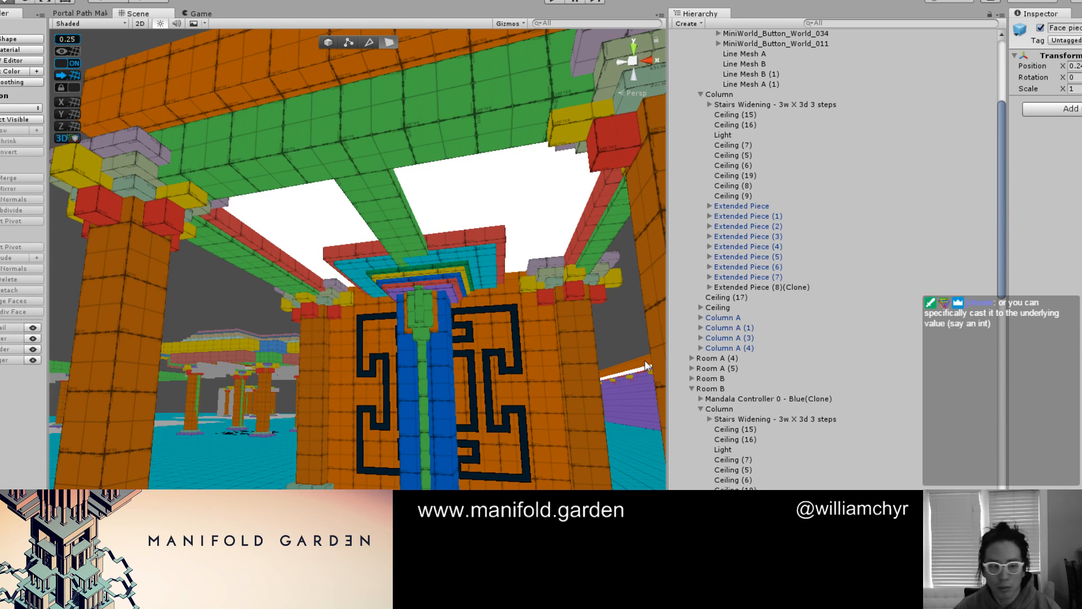
Survey the whole scene from above and check which rooms the distant portal, green ceiling and orange roof belong to
{"action": "scroll", "coordinate": [523, 300], "scroll_direction": "down", "scroll_amount": 10}
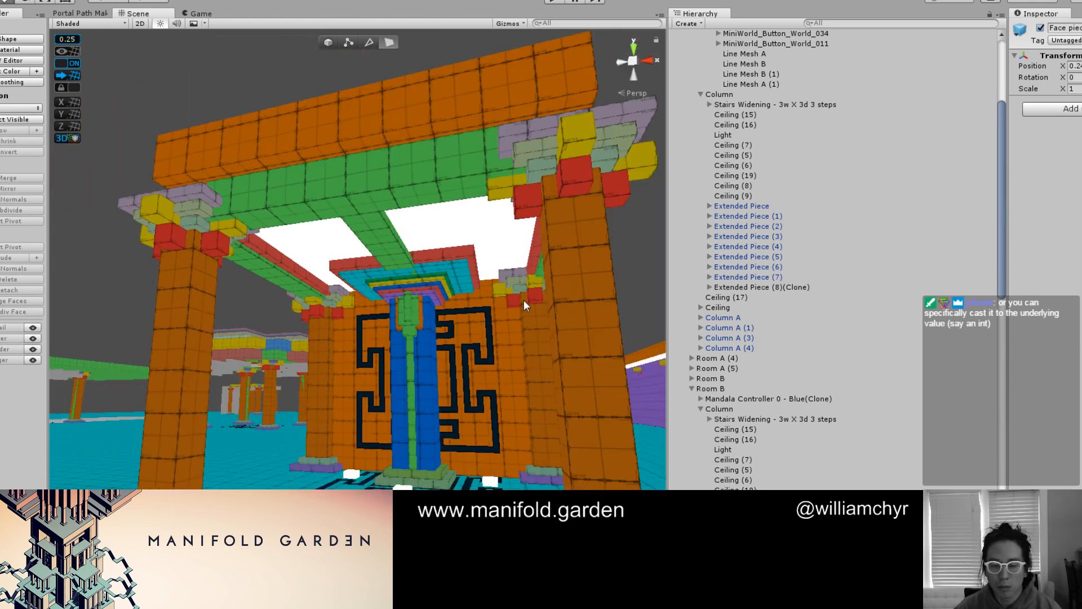
{"action": "left_click_drag", "start_coordinate": [523, 300], "coordinate": [389, 349], "text": "alt"}
{"action": "middle_click_drag", "start_coordinate": [389, 350], "coordinate": [415, 445]}
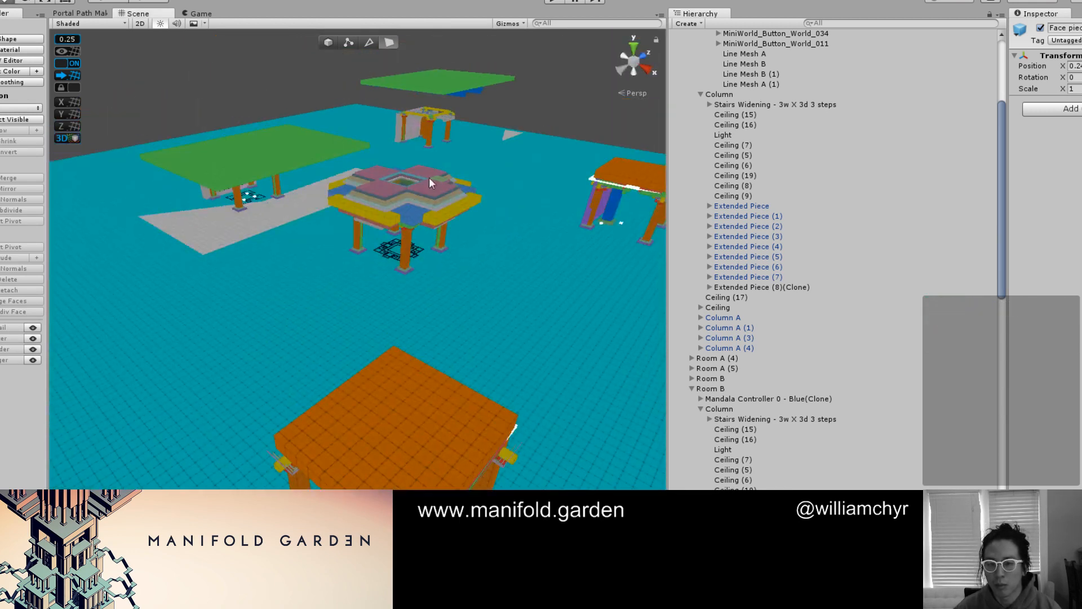
{"action": "left_click", "coordinate": [433, 121]}
{"action": "scroll", "coordinate": [755, 51], "scroll_direction": "up", "scroll_amount": 5}
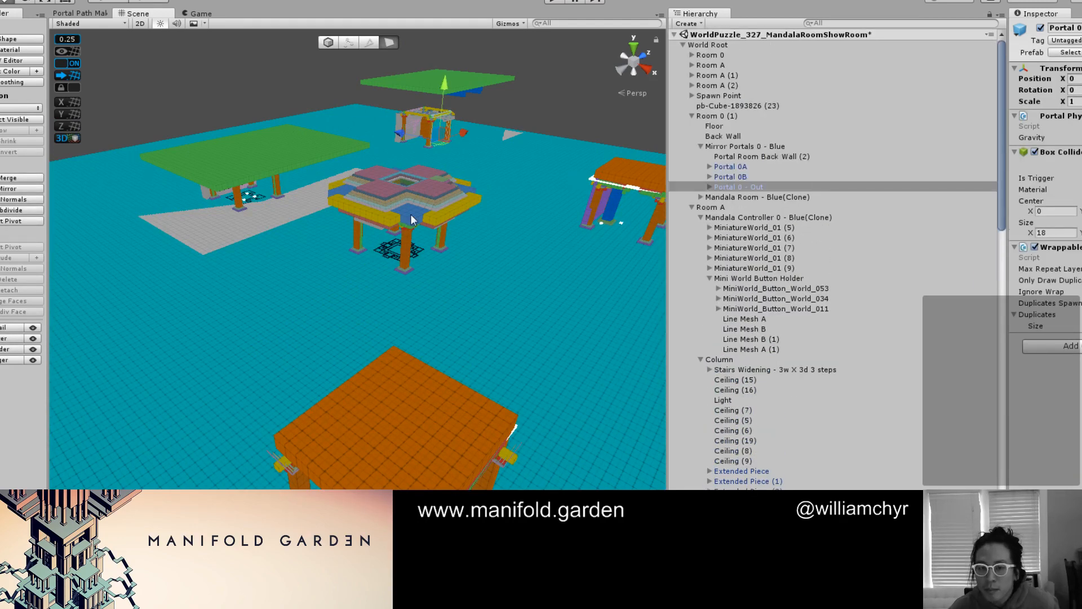
{"action": "left_click", "coordinate": [253, 163]}
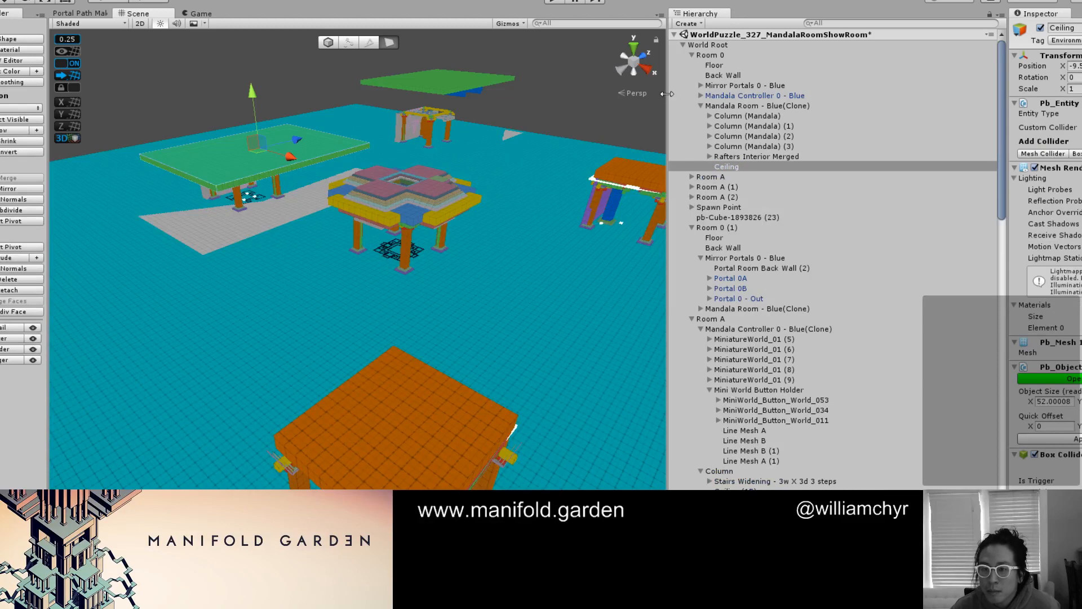
{"action": "scroll", "coordinate": [483, 170], "scroll_direction": "down", "scroll_amount": 3}
{"action": "left_click", "coordinate": [437, 448]}
{"action": "key", "text": "g"}
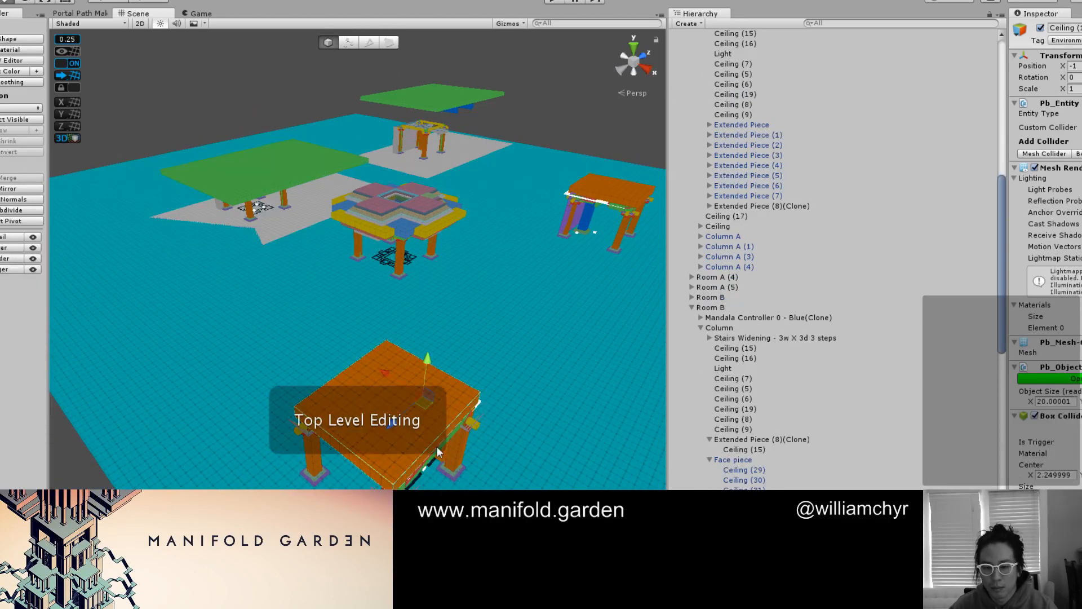
Turn a copy of the column's front Face piece onto the adjacent side of the blue column and center it there
{"action": "left_click_drag", "start_coordinate": [421, 474], "coordinate": [508, 334], "text": "alt"}
{"action": "scroll", "coordinate": [508, 335], "scroll_direction": "up", "scroll_amount": 5}
{"action": "middle_click_drag", "start_coordinate": [488, 277], "coordinate": [446, 335]}
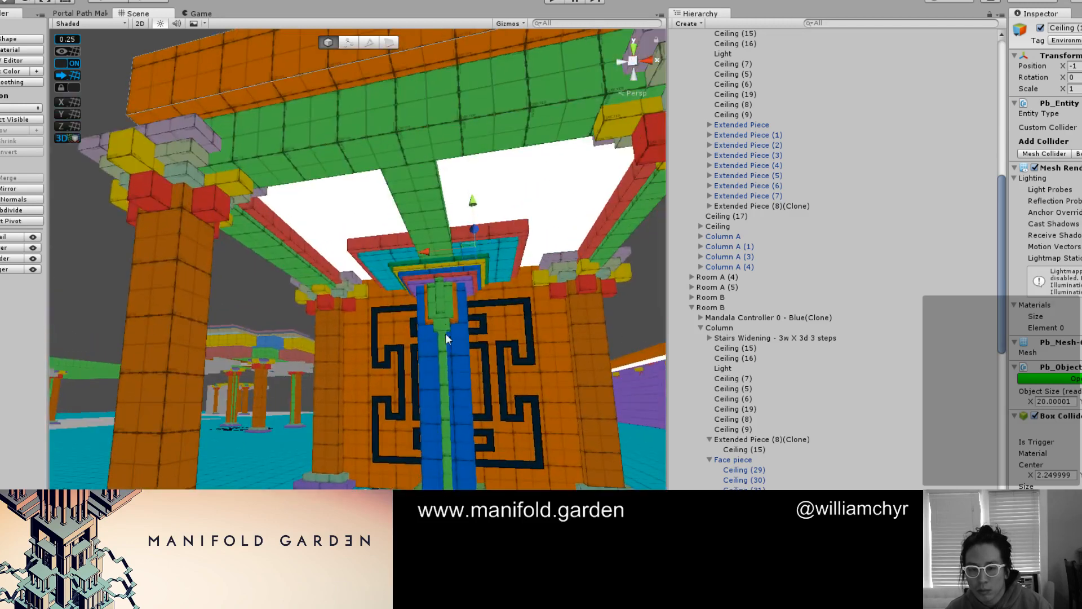
{"action": "left_click", "coordinate": [445, 313]}
{"action": "key", "text": "f"}
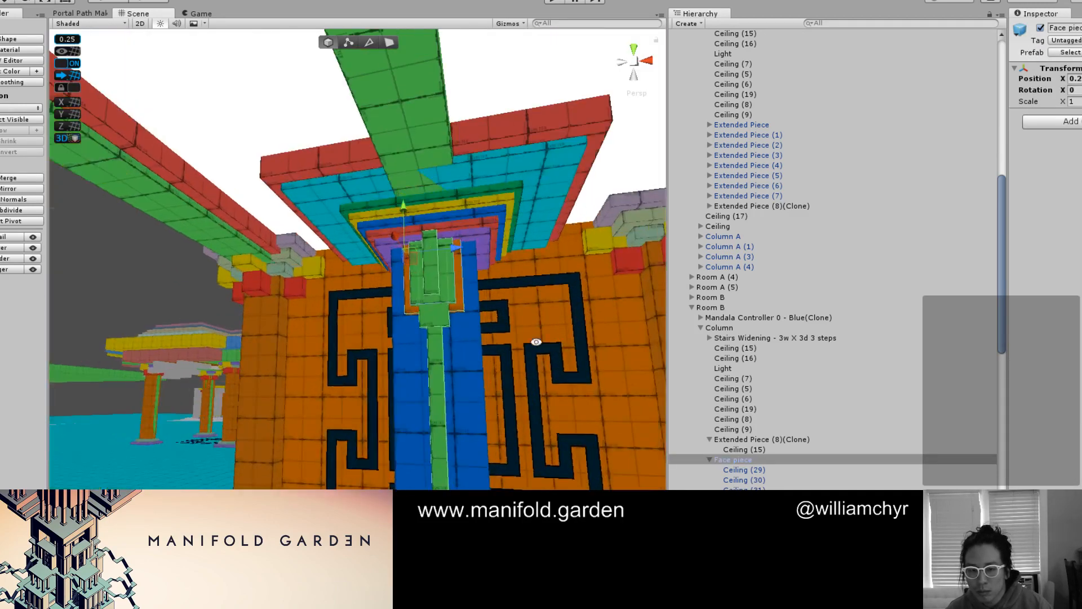
{"action": "left_click_drag", "start_coordinate": [531, 340], "coordinate": [416, 358], "text": "alt"}
{"action": "key", "text": "e"}
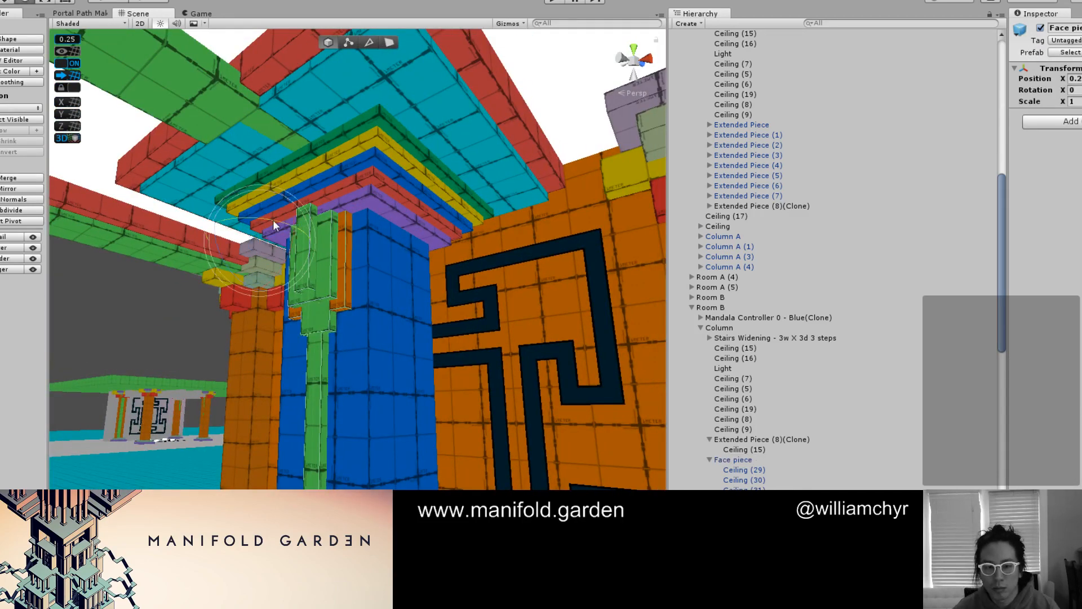
{"action": "left_click_drag", "start_coordinate": [273, 220], "coordinate": [303, 223], "text": "ctrl"}
{"action": "key", "text": "w"}
{"action": "key", "text": "v"}
{"action": "scroll", "coordinate": [364, 216], "scroll_direction": "up", "scroll_amount": 4}
{"action": "middle_click_drag", "start_coordinate": [303, 224], "coordinate": [295, 226]}
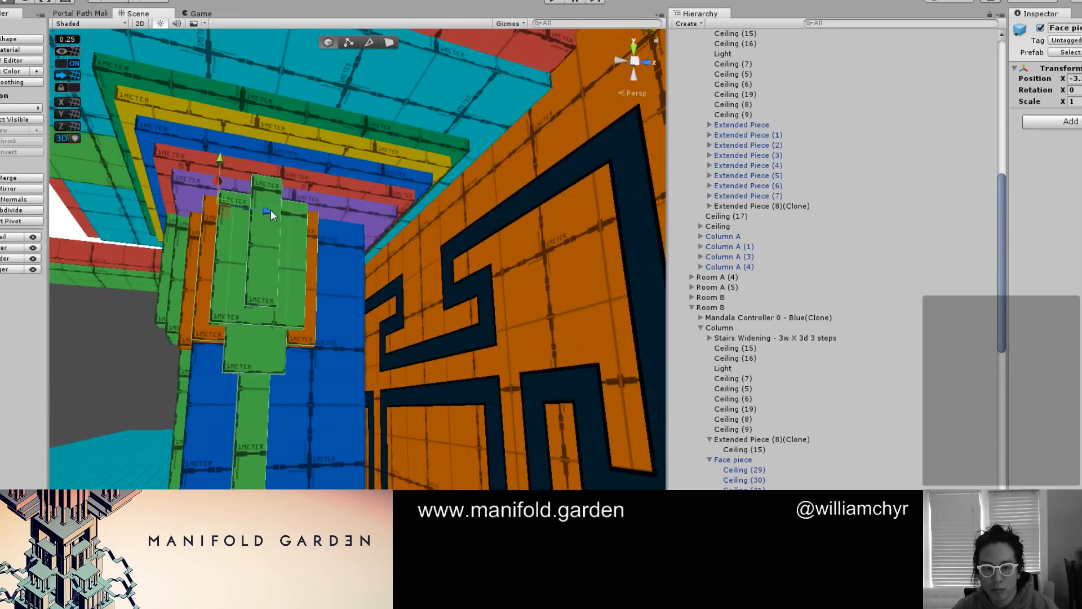
{"action": "left_click_drag", "start_coordinate": [271, 209], "coordinate": [337, 235]}
Duplicate the side face piece, rotate it onto the back of the blue column, and align it flush and centered there
{"action": "key", "text": "e"}
{"action": "key", "text": "ctrl+d"}
{"action": "key", "text": "w"}
{"action": "key", "text": "v"}
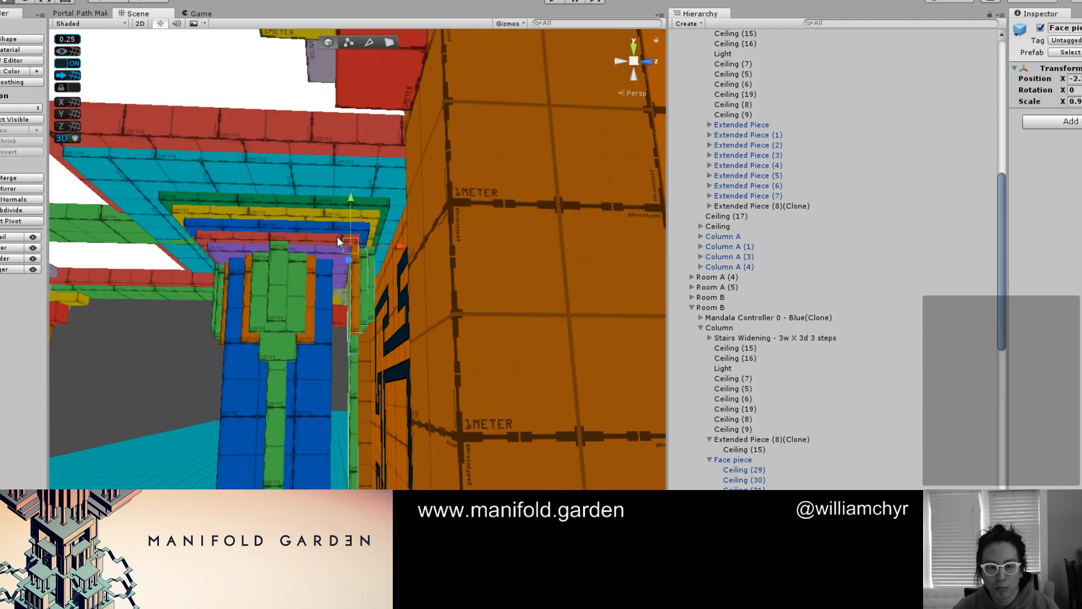
{"action": "key", "text": "f"}
{"action": "scroll", "coordinate": [369, 268], "scroll_direction": "down", "scroll_amount": 5}
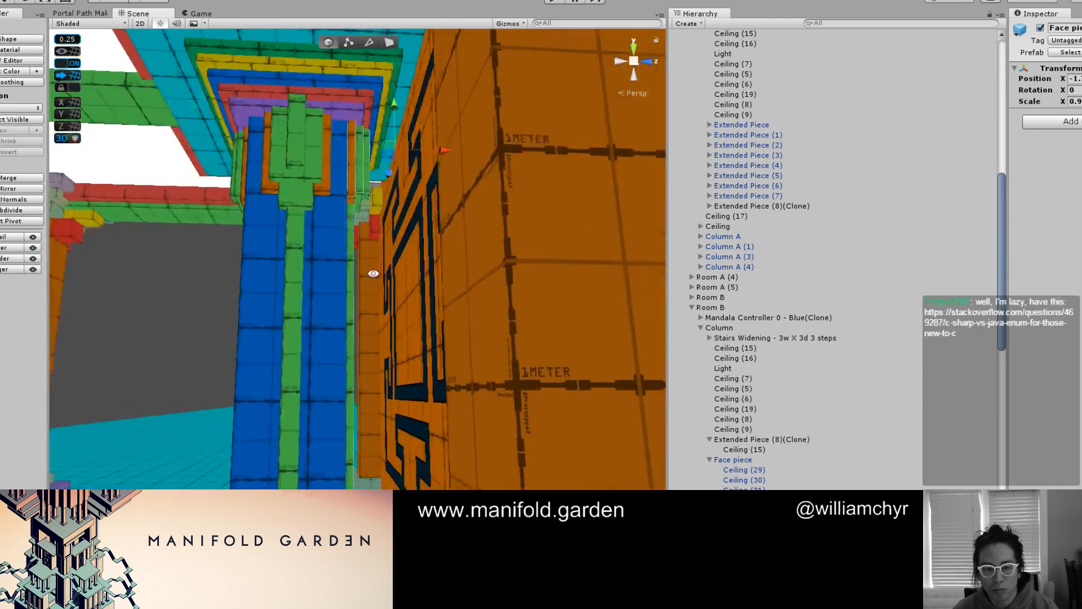
{"action": "left_click_drag", "start_coordinate": [369, 268], "coordinate": [343, 260], "text": "alt"}
{"action": "middle_click_drag", "start_coordinate": [344, 259], "coordinate": [389, 292]}
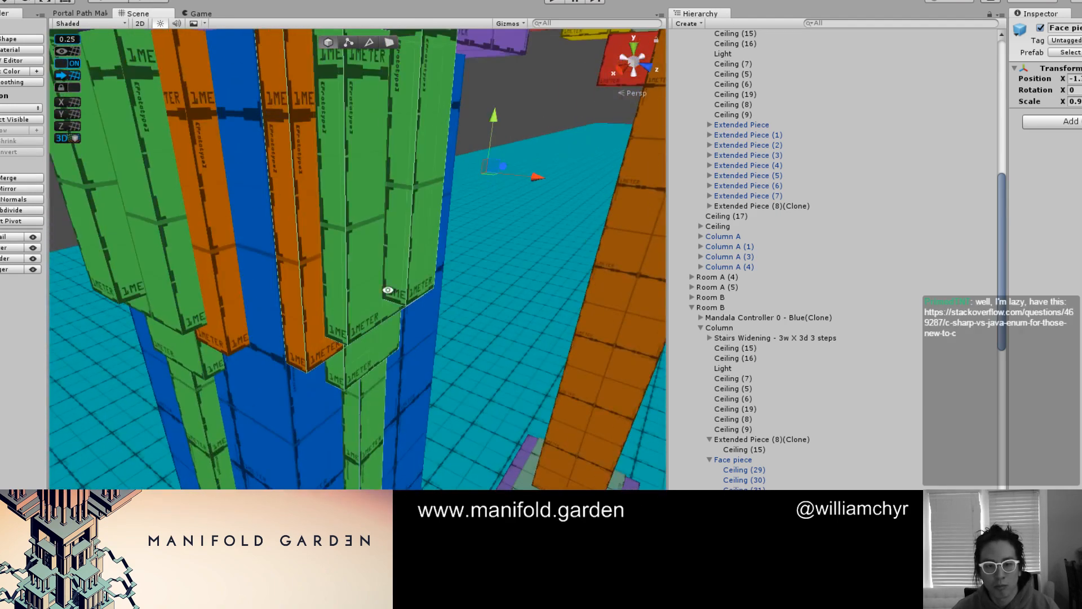
{"action": "left_click_drag", "start_coordinate": [389, 293], "coordinate": [268, 306], "text": "alt"}
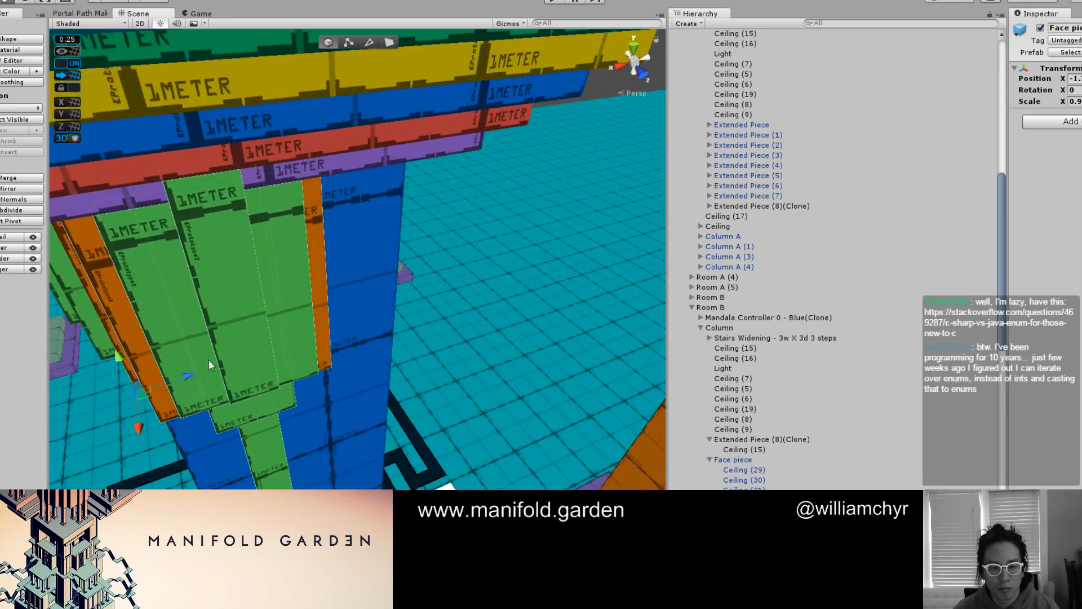
{"action": "left_click_drag", "start_coordinate": [209, 362], "coordinate": [237, 369]}
{"action": "left_click_drag", "start_coordinate": [236, 389], "coordinate": [232, 346], "text": "alt"}
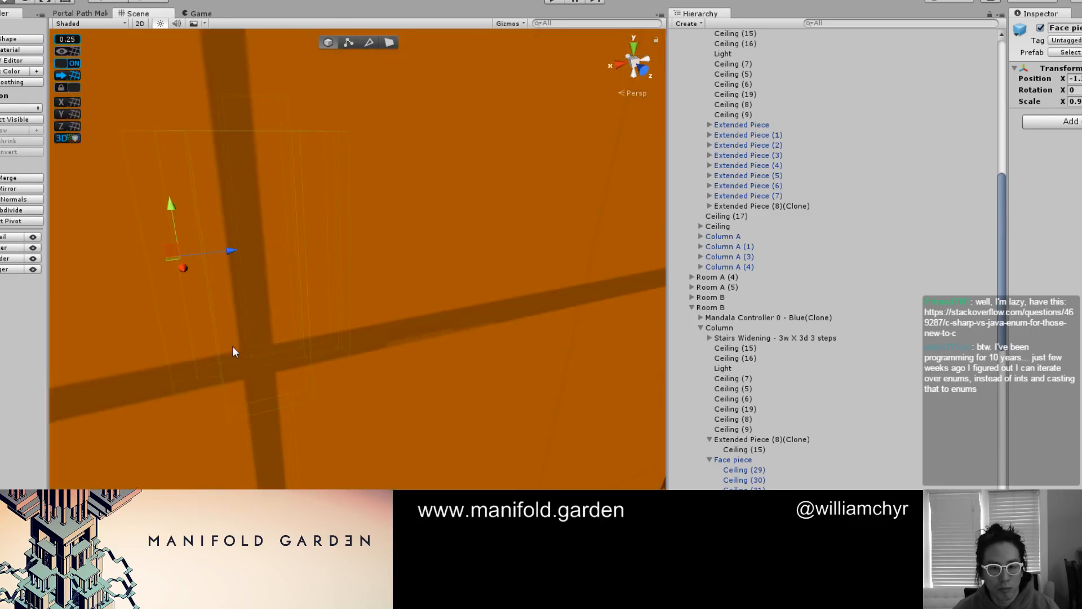
{"action": "scroll", "coordinate": [240, 307], "scroll_direction": "up", "scroll_amount": 4}
{"action": "middle_click_drag", "start_coordinate": [240, 307], "coordinate": [303, 338]}
{"action": "scroll", "coordinate": [258, 259], "scroll_direction": "down", "scroll_amount": 3}
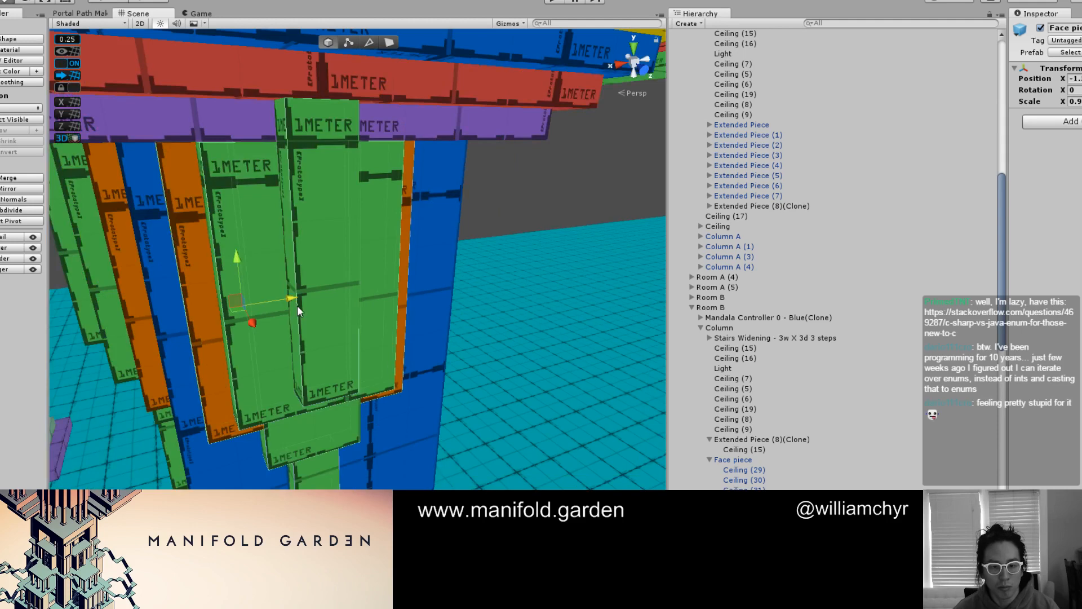
{"action": "left_click_drag", "start_coordinate": [297, 306], "coordinate": [544, 268]}
Rotate a copy of the front face piece onto the column's remaining bare side and vertex-snap it flush against the surface
{"action": "left_click", "coordinate": [487, 291]}
{"action": "scroll", "coordinate": [488, 290], "scroll_direction": "down", "scroll_amount": 3}
{"action": "key", "text": "ctrl+d"}
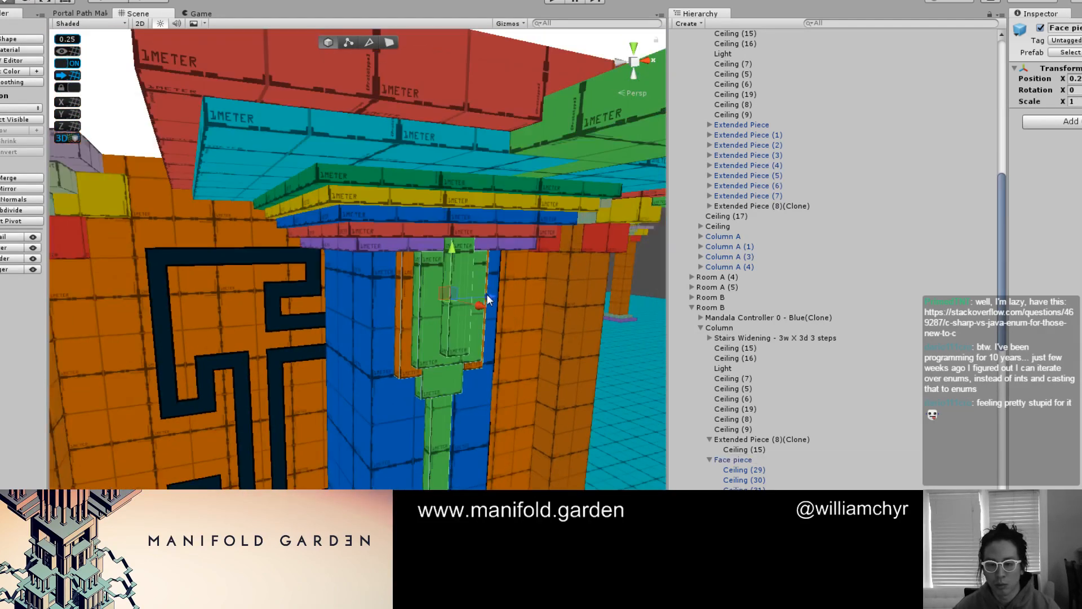
{"action": "key", "text": "e"}
{"action": "left_click_drag", "start_coordinate": [461, 304], "coordinate": [348, 308]}
{"action": "key", "text": "w"}
{"action": "left_click_drag", "start_coordinate": [490, 312], "coordinate": [429, 266], "text": "alt"}
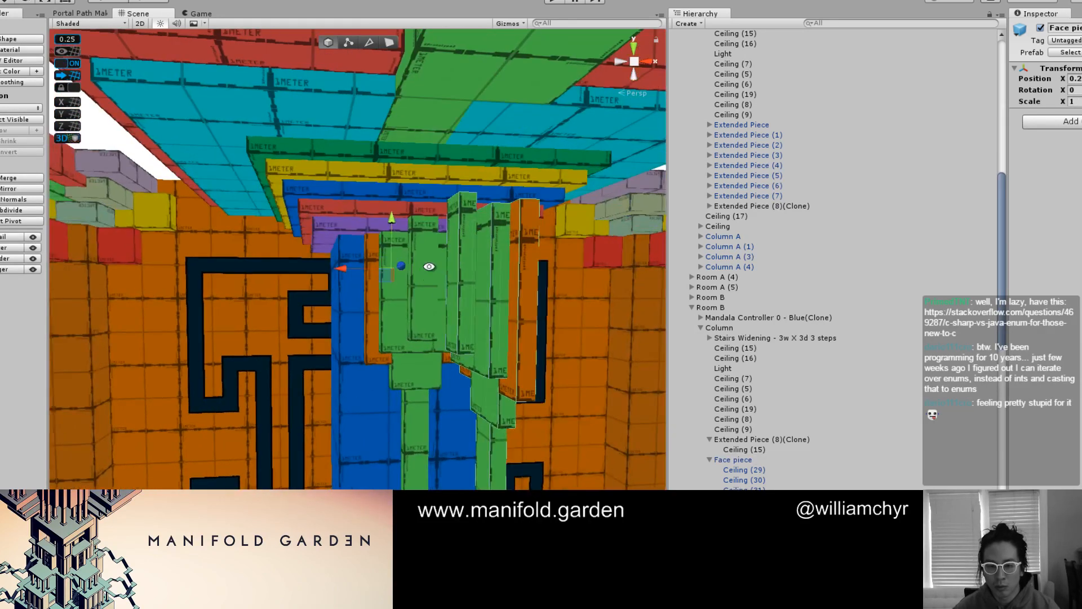
{"action": "left_click_drag", "start_coordinate": [558, 196], "coordinate": [380, 249]}
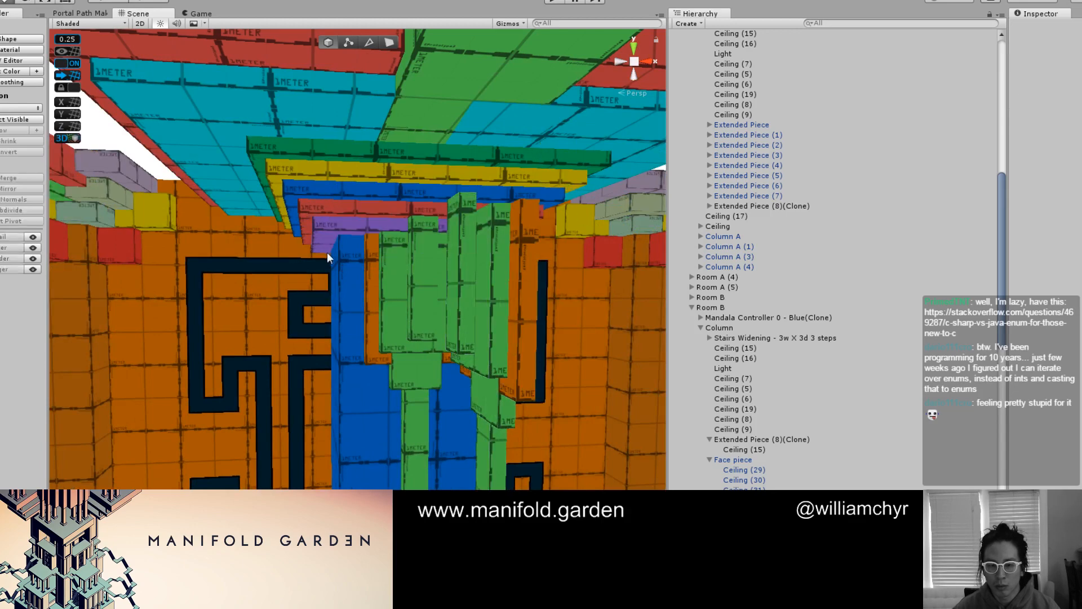
{"action": "left_click", "coordinate": [529, 219]}
{"action": "key", "text": "v"}
{"action": "left_click_drag", "start_coordinate": [539, 201], "coordinate": [412, 220]}
{"action": "scroll", "coordinate": [354, 248], "scroll_direction": "up", "scroll_amount": 2}
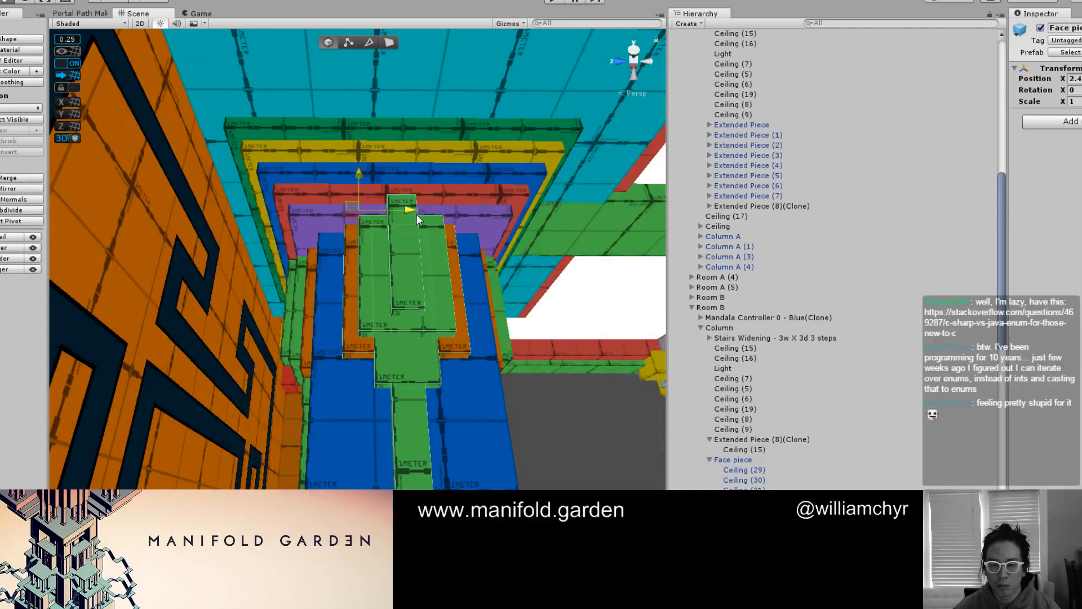
Tip a further copy of the front face piece to horizontal and raise it toward the green ceiling beam
{"action": "left_click", "coordinate": [570, 431]}
{"action": "scroll", "coordinate": [479, 377], "scroll_direction": "down", "scroll_amount": 3}
{"action": "mouse_move", "coordinate": [479, 377]}
{"action": "left_mouse_down", "text": "alt"}
{"action": "mouse_move", "coordinate": [338, 367]}
{"action": "mouse_move", "coordinate": [434, 313]}
{"action": "mouse_move", "coordinate": [366, 338]}
{"action": "mouse_move", "coordinate": [321, 307]}
{"action": "mouse_move", "coordinate": [393, 276]}
{"action": "mouse_move", "coordinate": [397, 353]}
{"action": "mouse_move", "coordinate": [367, 310]}
{"action": "left_mouse_up", "text": "alt"}
{"action": "scroll", "coordinate": [434, 313], "scroll_direction": "down", "scroll_amount": 5}
{"action": "scroll", "coordinate": [321, 307], "scroll_direction": "up", "scroll_amount": 4}
{"action": "left_click", "coordinate": [390, 279]}
{"action": "key", "text": "e"}
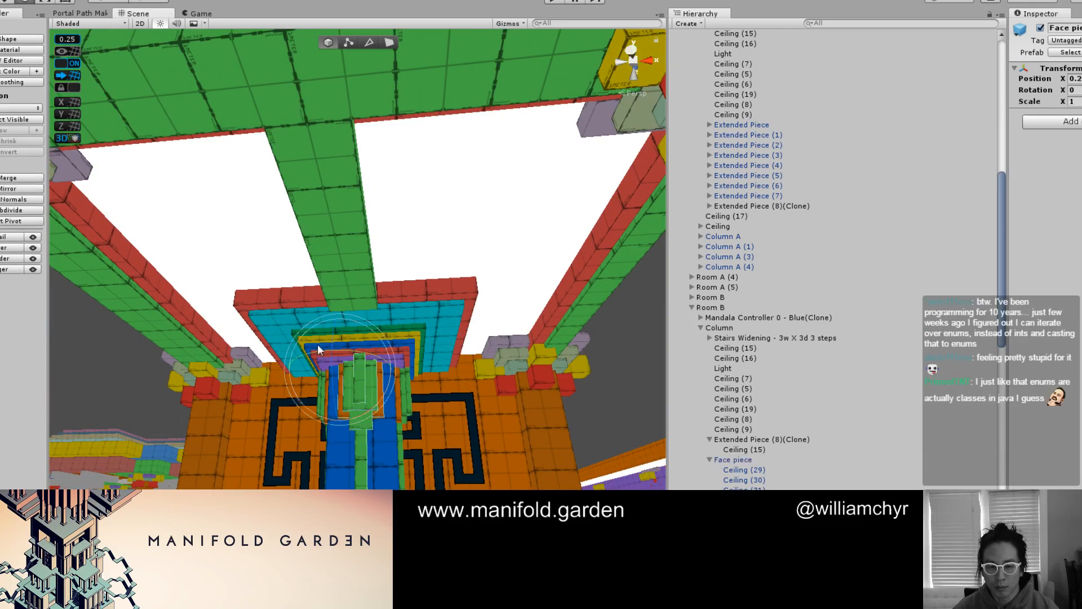
{"action": "left_click_drag", "start_coordinate": [318, 350], "coordinate": [463, 356]}
{"action": "left_click_drag", "start_coordinate": [294, 356], "coordinate": [356, 181]}
{"action": "key", "text": "w"}
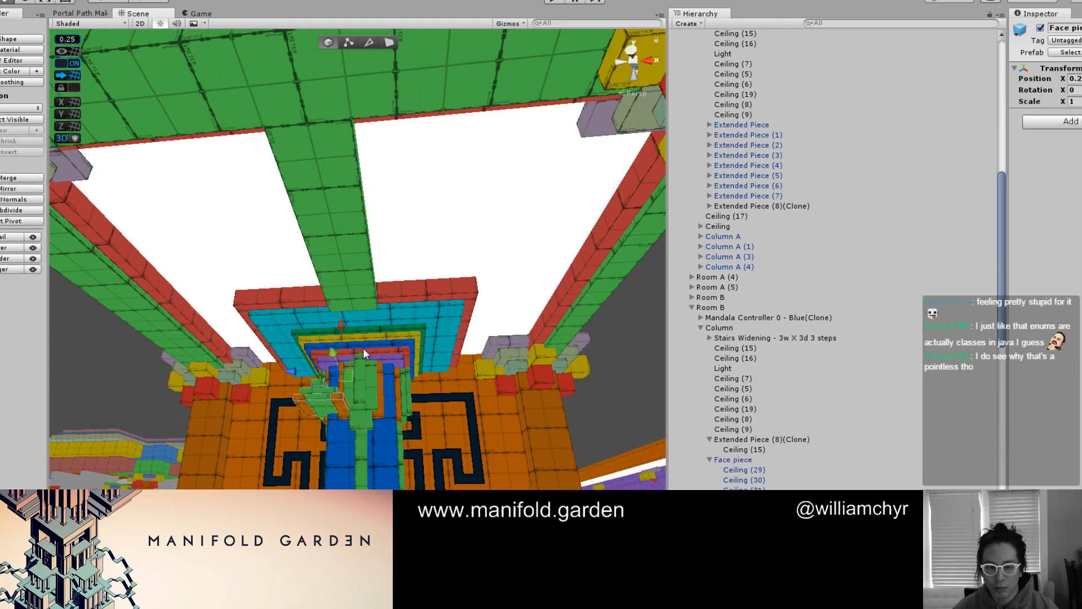
{"action": "left_click_drag", "start_coordinate": [343, 326], "coordinate": [360, 273]}
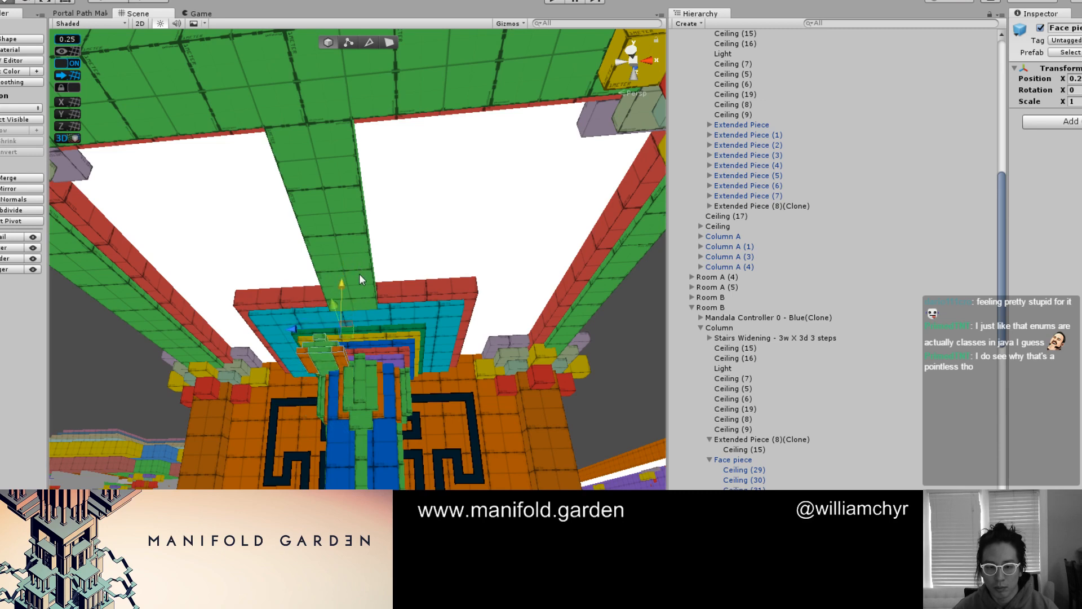
Rotate the horizontal face piece to run outward along the green beam and position it flat against the beam's underside
{"action": "key", "text": "e"}
{"action": "scroll", "coordinate": [389, 367], "scroll_direction": "up", "scroll_amount": 7}
{"action": "left_click_drag", "start_coordinate": [377, 368], "coordinate": [129, 469], "text": "alt"}
{"action": "key", "text": "q"}
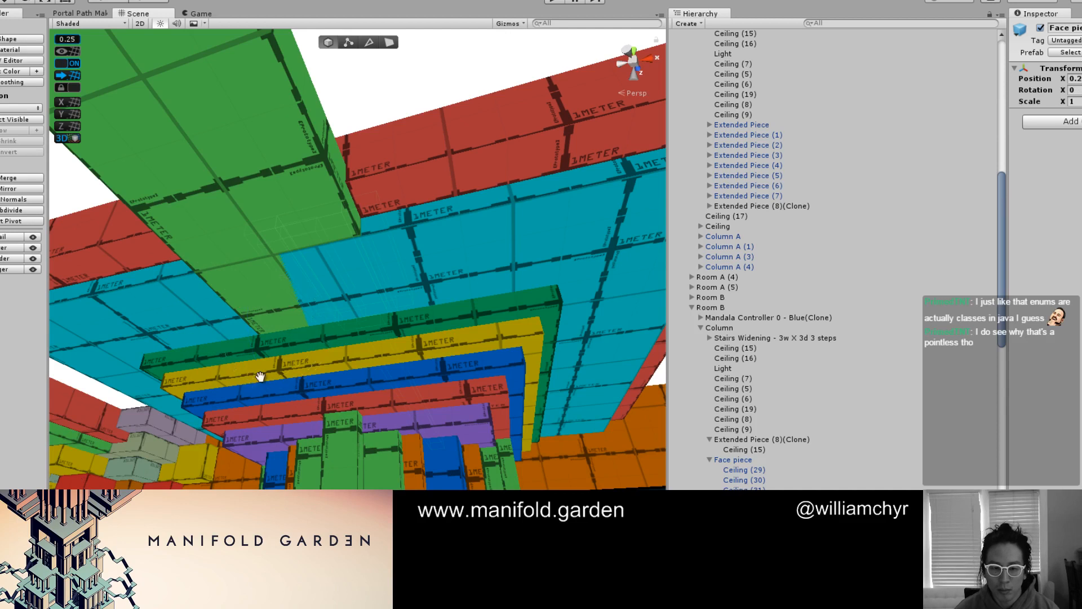
{"action": "left_click_drag", "start_coordinate": [273, 373], "coordinate": [257, 414]}
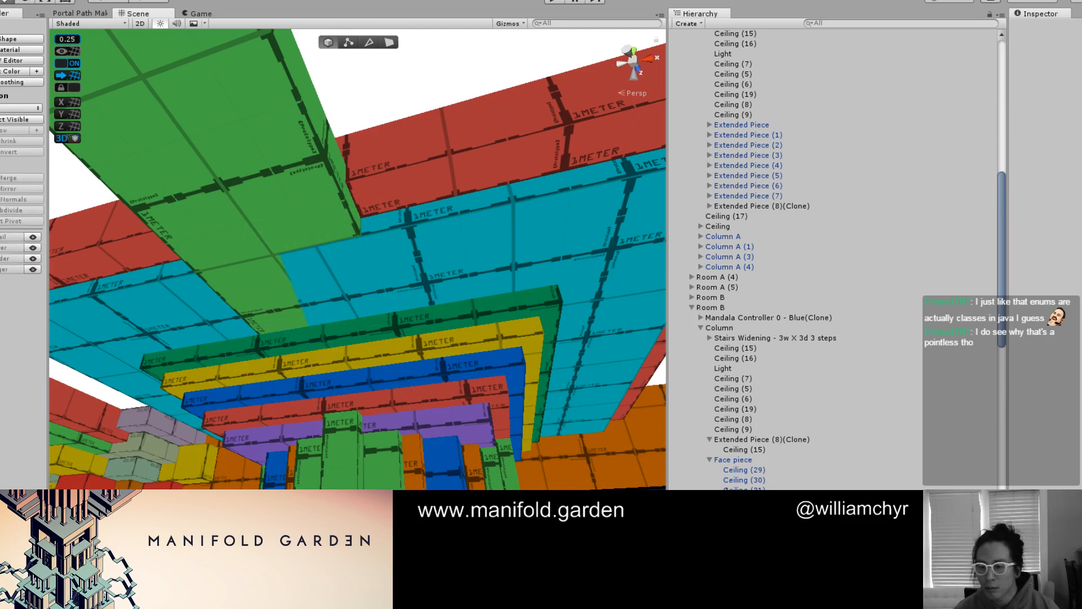
{"action": "key", "text": "ctrl+z"}
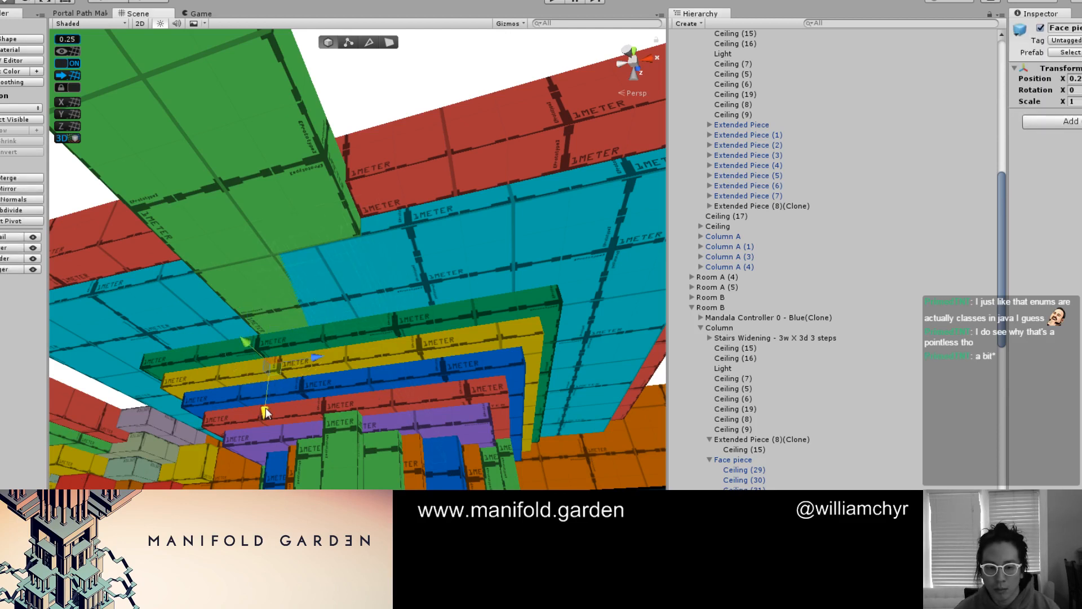
{"action": "left_click_drag", "start_coordinate": [269, 377], "coordinate": [267, 468]}
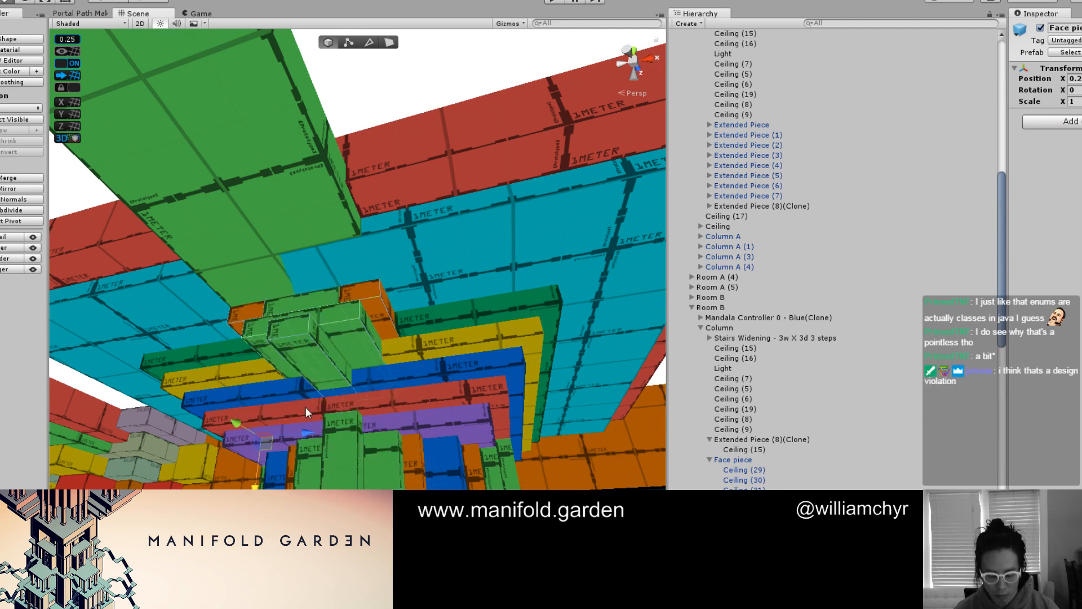
{"action": "key", "text": "e"}
{"action": "left_click_drag", "start_coordinate": [292, 422], "coordinate": [547, 432], "text": "ctrl"}
{"action": "key", "text": "w"}
{"action": "scroll", "coordinate": [286, 374], "scroll_direction": "down", "scroll_amount": 4}
{"action": "left_click_drag", "start_coordinate": [286, 374], "coordinate": [307, 323], "text": "alt"}
{"action": "scroll", "coordinate": [308, 324], "scroll_direction": "down", "scroll_amount": 5}
Review the beam's face piece in the lit rendering and disconnect it from its prefab
{"action": "key", "text": "F1"}
{"action": "left_click", "coordinate": [420, 241]}
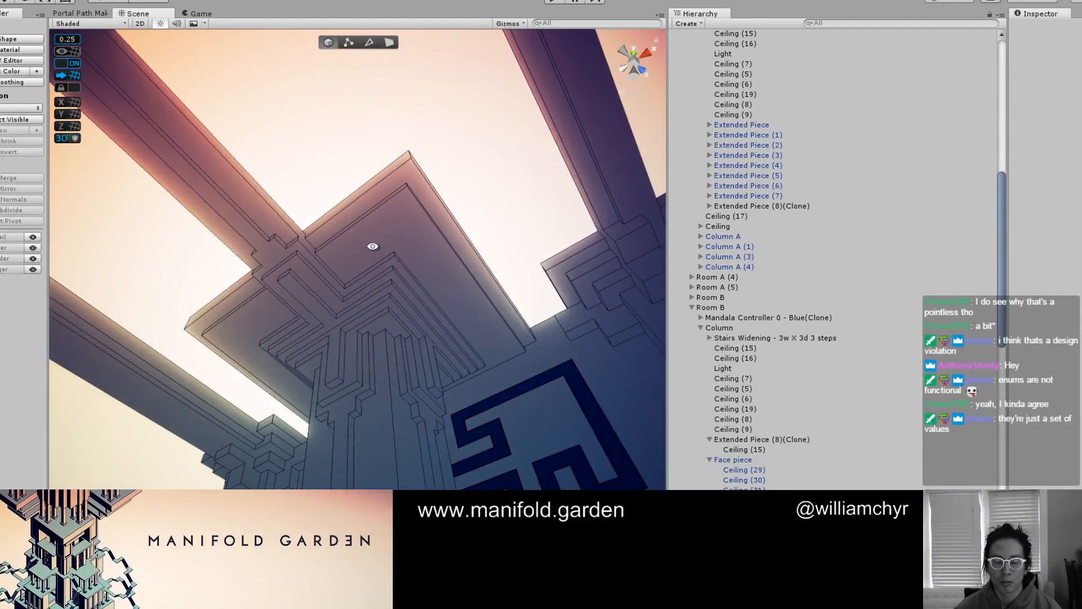
{"action": "left_click_drag", "start_coordinate": [372, 244], "coordinate": [448, 255], "text": "alt"}
{"action": "key", "text": "F1"}
{"action": "left_click_drag", "start_coordinate": [331, 237], "coordinate": [402, 259], "text": "alt"}
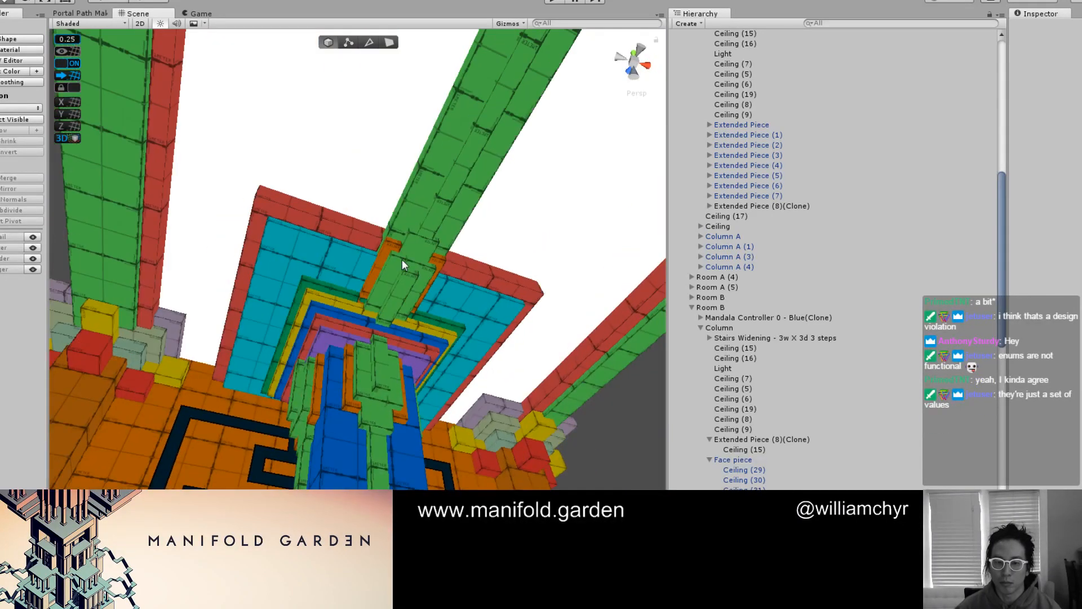
{"action": "left_click", "coordinate": [401, 259]}
{"action": "left_click", "coordinate": [67, 2]}
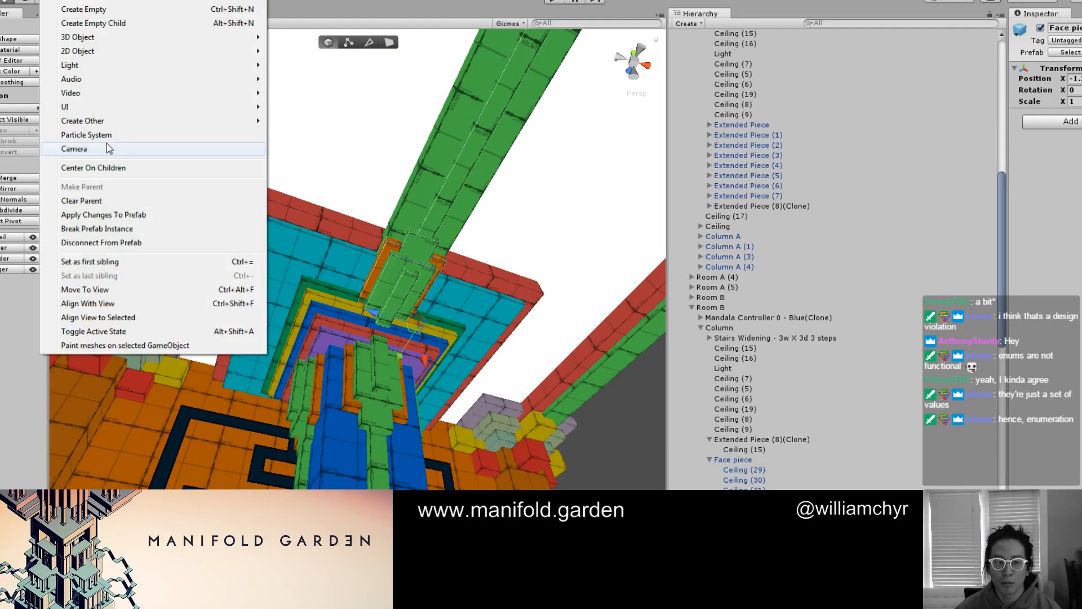
{"action": "left_click", "coordinate": [99, 242]}
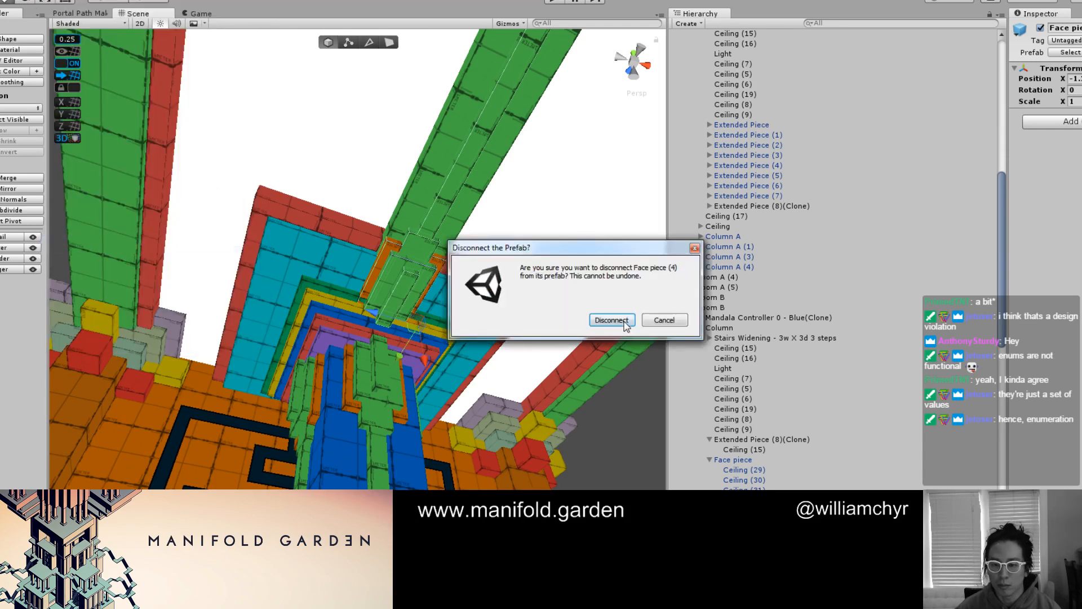
{"action": "left_click", "coordinate": [612, 320]}
Shorten the two lowest green blocks of the beam's face piece by pulling their outer end faces back toward the column
{"action": "left_click_drag", "start_coordinate": [417, 246], "coordinate": [407, 300], "text": "alt"}
{"action": "scroll", "coordinate": [360, 243], "scroll_direction": "up", "scroll_amount": 5}
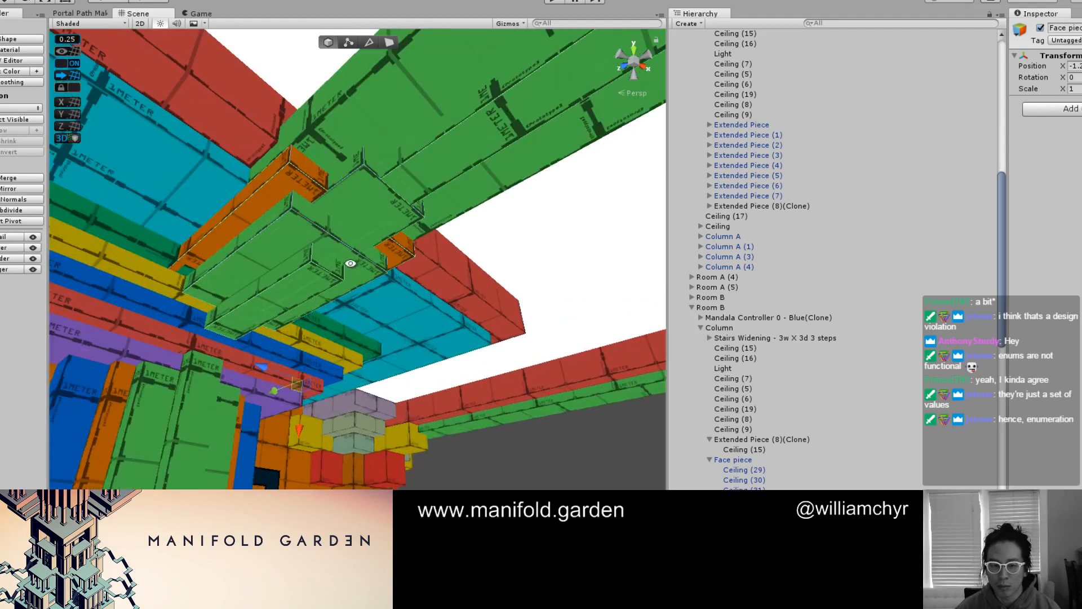
{"action": "key", "text": "g"}
{"action": "left_click", "coordinate": [318, 234]}
{"action": "scroll", "coordinate": [317, 233], "scroll_direction": "down", "scroll_amount": 5}
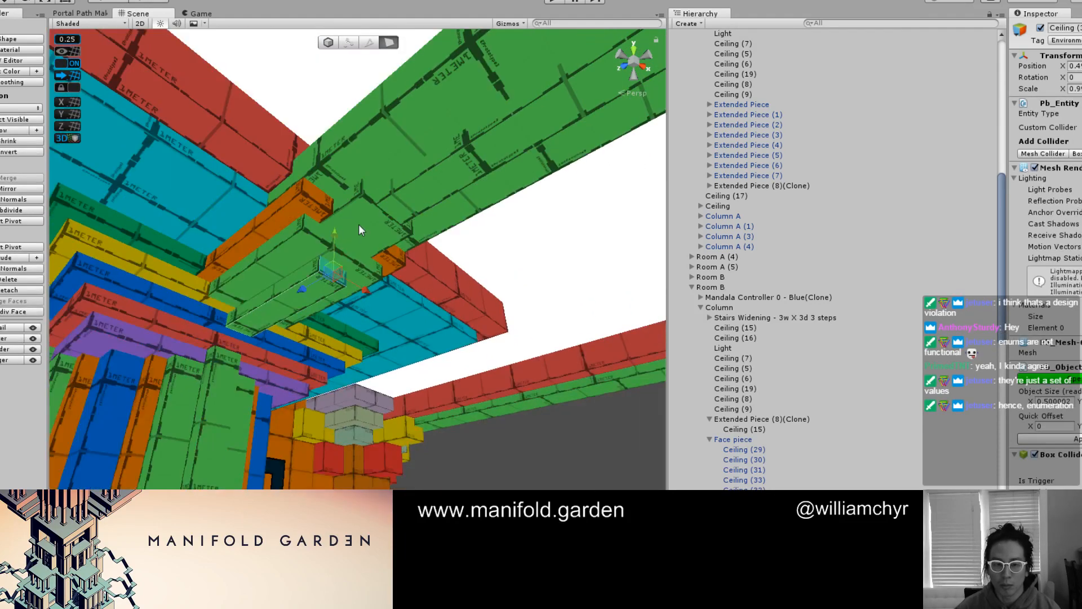
{"action": "left_click", "coordinate": [313, 229], "text": "shift"}
{"action": "scroll", "coordinate": [342, 233], "scroll_direction": "up", "scroll_amount": 3}
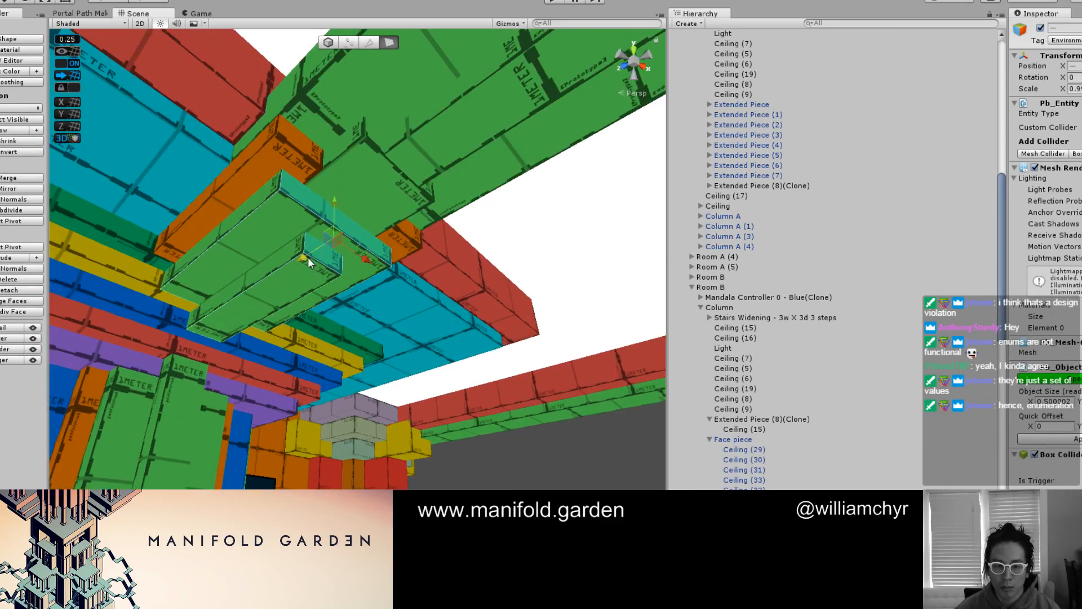
{"action": "left_click_drag", "start_coordinate": [248, 313], "coordinate": [451, 288], "text": "alt"}
{"action": "scroll", "coordinate": [452, 288], "scroll_direction": "up", "scroll_amount": 3}
{"action": "middle_click_drag", "start_coordinate": [452, 288], "coordinate": [409, 348]}
{"action": "left_click_drag", "start_coordinate": [409, 348], "coordinate": [447, 252], "text": "alt"}
{"action": "middle_click_drag", "start_coordinate": [447, 253], "coordinate": [415, 302]}
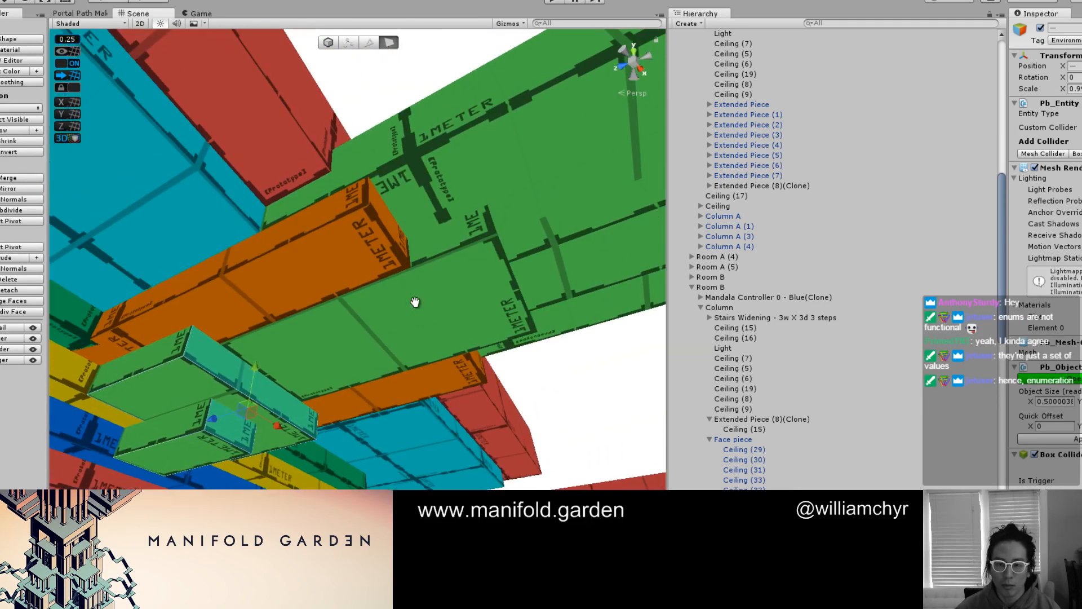
Shorten the wide green block and the orange side blocks of the beam's face piece by pulling back their outer end faces
{"action": "left_click", "coordinate": [469, 251]}
{"action": "scroll", "coordinate": [469, 251], "scroll_direction": "down", "scroll_amount": 4}
{"action": "left_click_drag", "start_coordinate": [465, 250], "coordinate": [339, 304], "text": "alt"}
{"action": "left_click", "coordinate": [323, 302]}
{"action": "left_click", "coordinate": [391, 297], "text": "shift"}
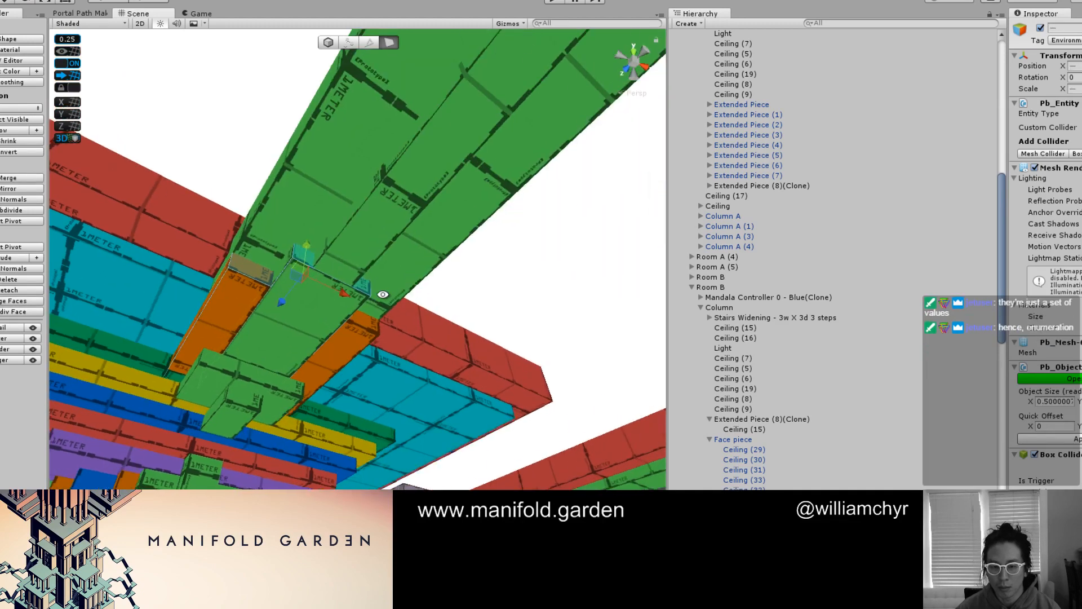
{"action": "left_click", "coordinate": [369, 324], "text": "shift"}
{"action": "left_click_drag", "start_coordinate": [269, 365], "coordinate": [301, 313], "text": "alt"}
{"action": "left_click_drag", "start_coordinate": [342, 292], "coordinate": [475, 347], "text": "alt"}
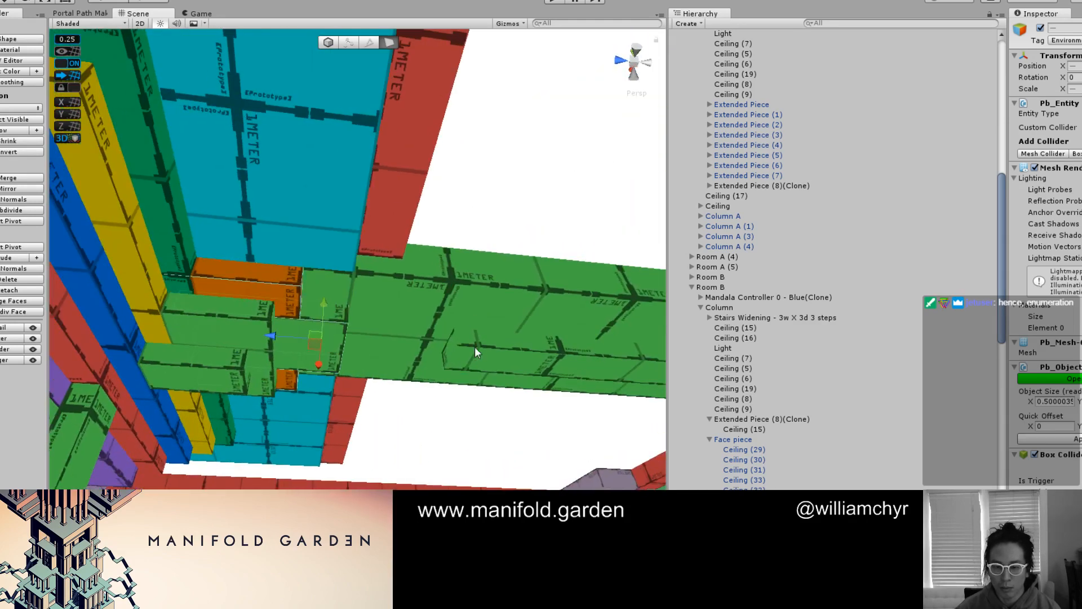
Color the narrow strip under the beam red and stretch its inner end face to the shortened green block
{"action": "left_click", "coordinate": [506, 353]}
{"action": "key", "text": "alt+shift+1"}
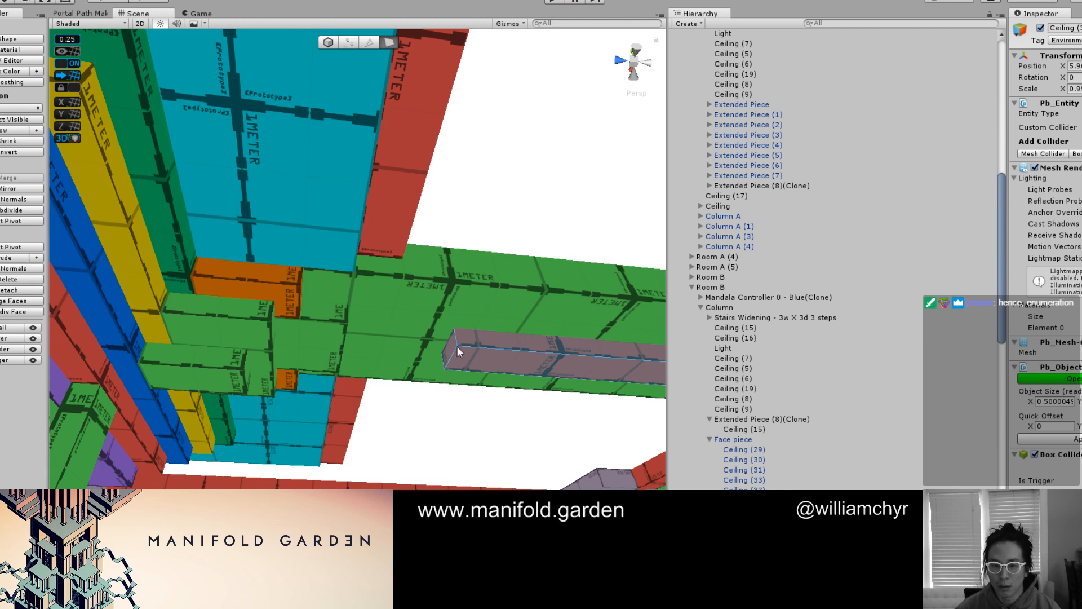
{"action": "left_click_drag", "start_coordinate": [450, 355], "coordinate": [389, 374], "text": "alt"}
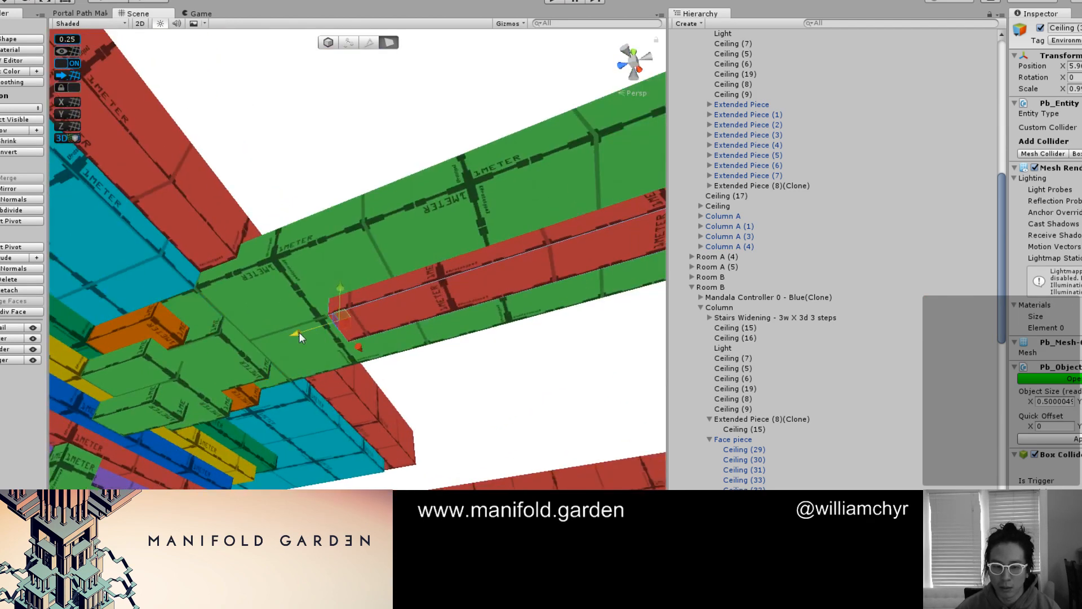
{"action": "left_click_drag", "start_coordinate": [205, 360], "coordinate": [394, 367], "text": "alt"}
Return to whole-object editing and examine how the red strip sits along the underside of the green beam
{"action": "key", "text": "Escape"}
{"action": "key", "text": "g"}
{"action": "key", "text": "g"}
{"action": "key", "text": "g"}
{"action": "left_click", "coordinate": [466, 305]}
{"action": "key", "text": "g"}
{"action": "middle_click_drag", "start_coordinate": [395, 367], "coordinate": [512, 287]}
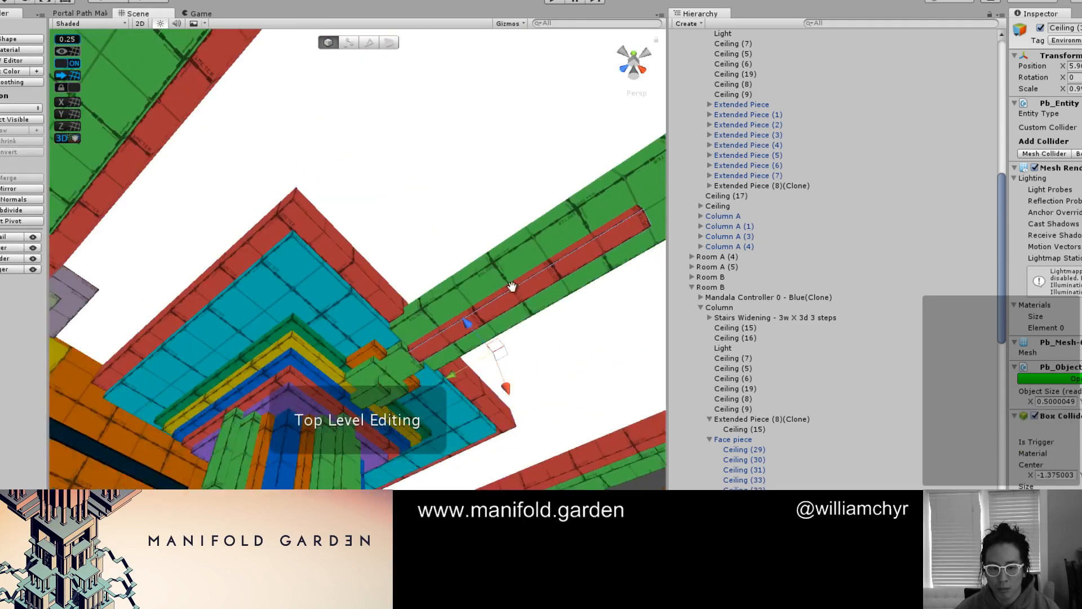
{"action": "left_click_drag", "start_coordinate": [512, 287], "coordinate": [450, 343], "text": "alt"}
{"action": "left_click", "coordinate": [515, 379]}
{"action": "mouse_move", "coordinate": [515, 379]}
{"action": "left_mouse_down", "text": "alt"}
{"action": "mouse_move", "coordinate": [529, 401]}
{"action": "mouse_move", "coordinate": [497, 378]}
{"action": "left_mouse_up", "text": "alt"}
{"action": "middle_click_drag", "start_coordinate": [497, 378], "coordinate": [511, 415]}
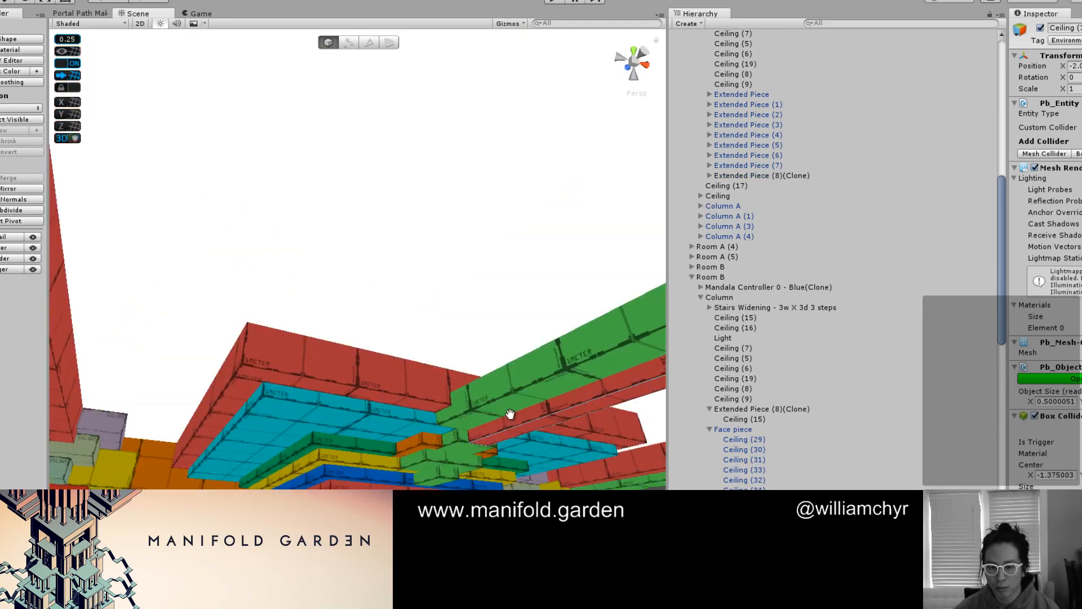
Place a copy of the narrow red strip along the top of the green beam
{"action": "left_click_drag", "start_coordinate": [511, 415], "coordinate": [500, 413], "text": "alt"}
{"action": "middle_click_drag", "start_coordinate": [500, 413], "coordinate": [469, 351]}
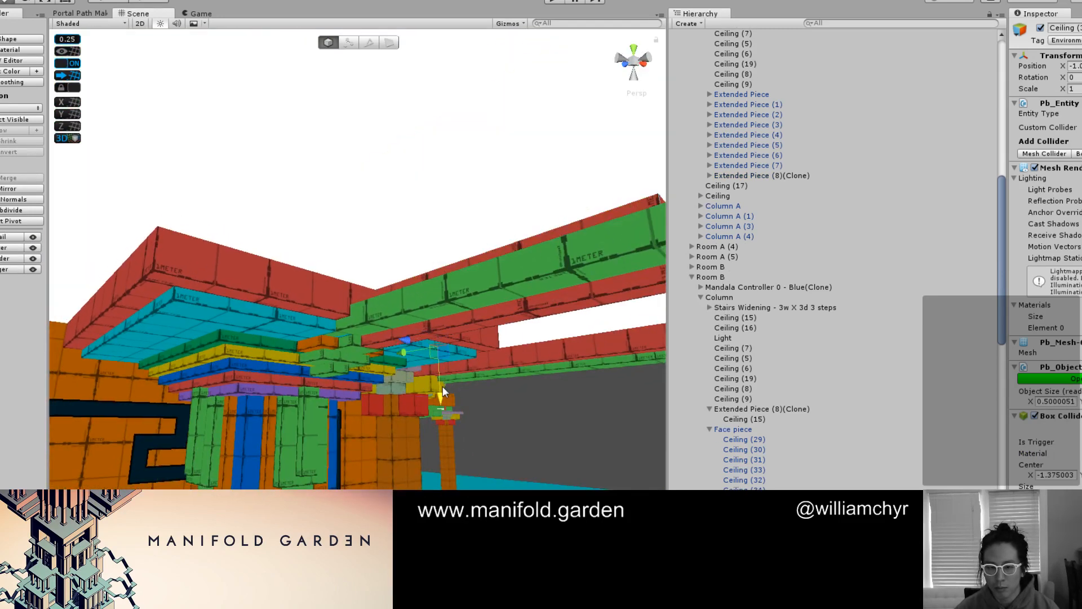
{"action": "left_click", "coordinate": [442, 387]}
Widen the red strip above the green beam to 2 by pulling its side face outward
{"action": "left_click_drag", "start_coordinate": [458, 349], "coordinate": [423, 332], "text": "alt"}
{"action": "key", "text": "g"}
{"action": "left_click", "coordinate": [431, 305]}
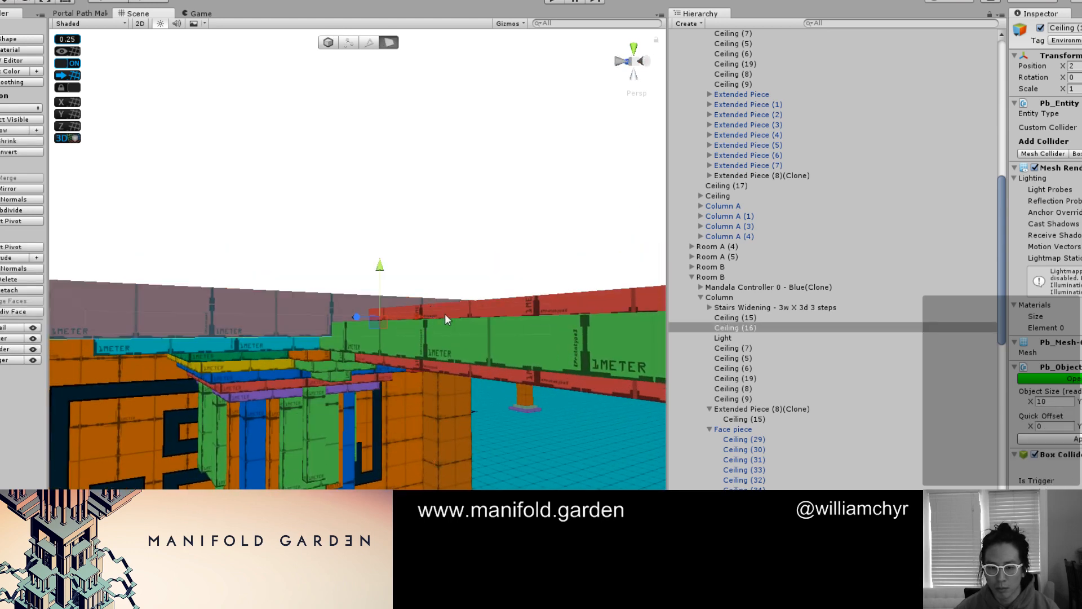
{"action": "left_click", "coordinate": [453, 315]}
{"action": "left_click", "coordinate": [453, 314]}
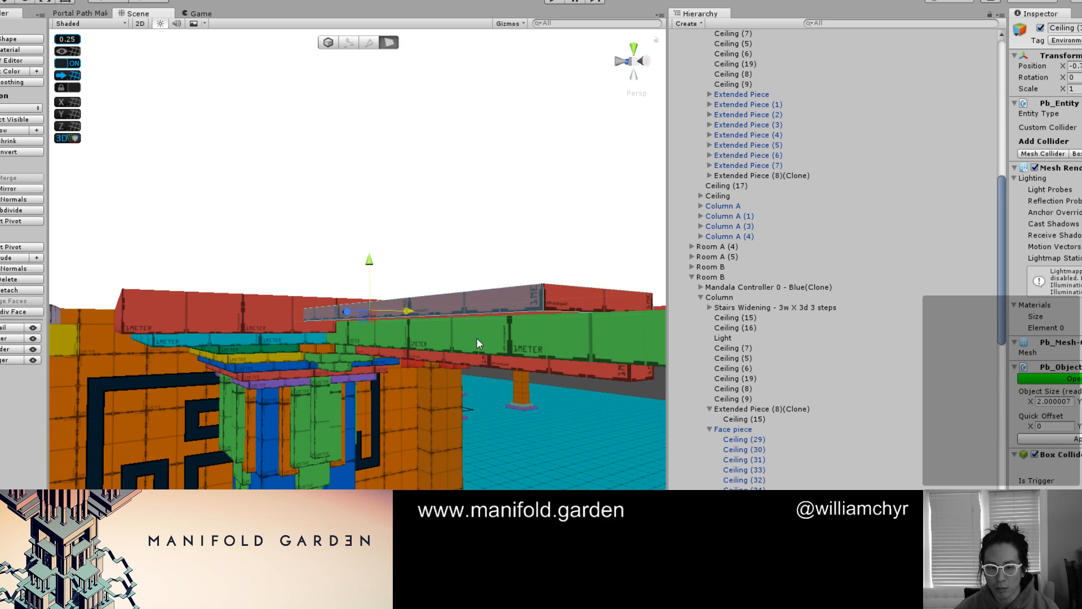
{"action": "left_click_drag", "start_coordinate": [476, 337], "coordinate": [456, 246], "text": "alt"}
{"action": "key", "text": "g"}
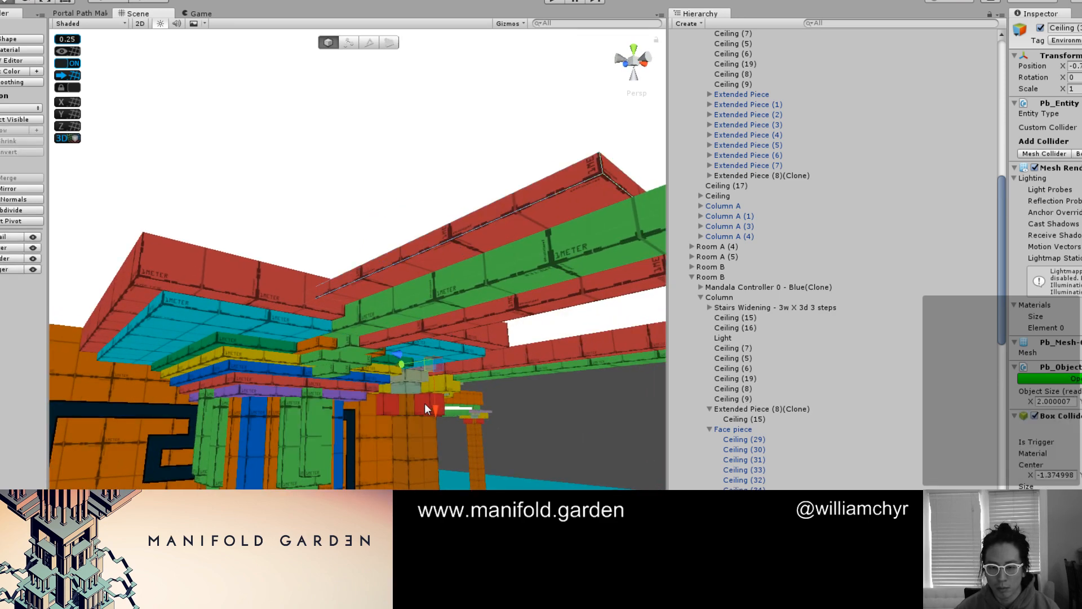
Shift the upper red strip sideways over the beam and pull out one side face to a width of 3
{"action": "left_click_drag", "start_coordinate": [435, 424], "coordinate": [369, 299], "text": "alt"}
{"action": "left_click_drag", "start_coordinate": [301, 277], "coordinate": [357, 291]}
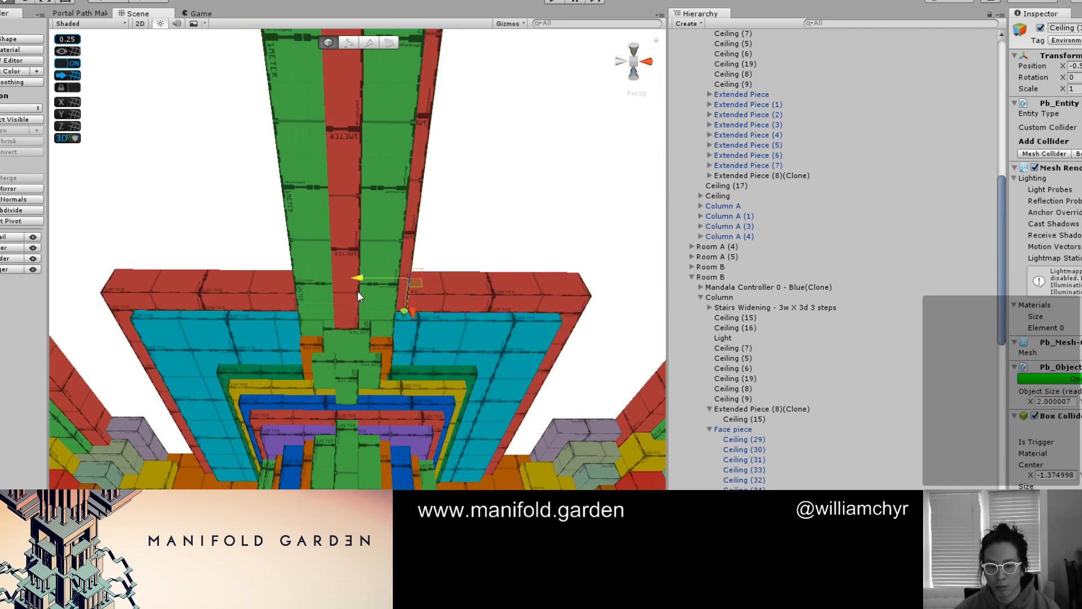
{"action": "left_click_drag", "start_coordinate": [423, 240], "coordinate": [467, 150], "text": "alt"}
{"action": "key", "text": "g"}
{"action": "left_click", "coordinate": [348, 272]}
{"action": "key", "text": "g"}
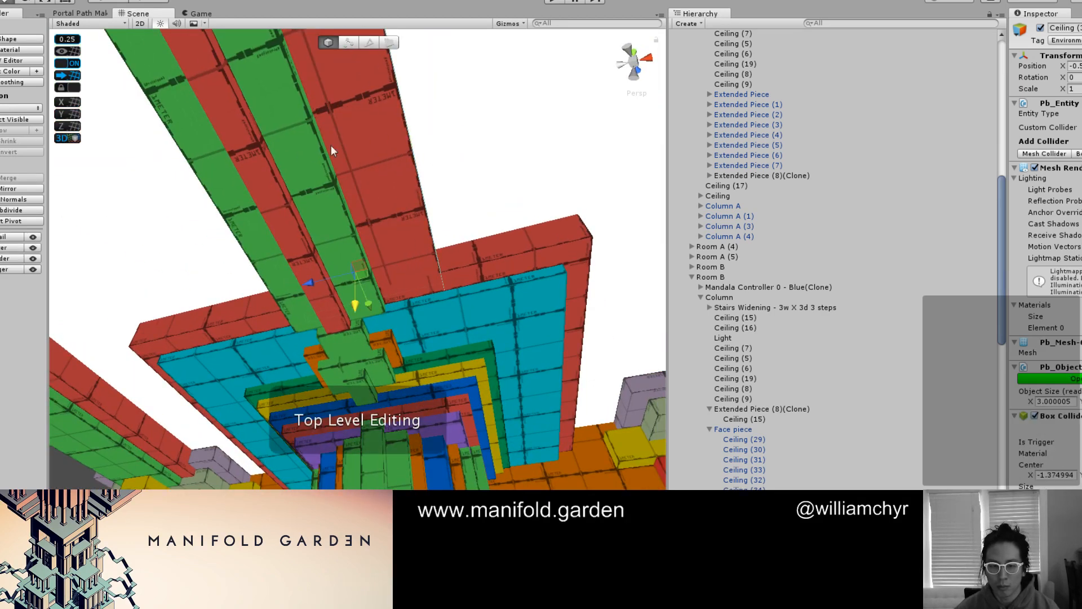
Pull out the upper red strip's opposite side face past the green beam to a width of 3.75
{"action": "left_click_drag", "start_coordinate": [309, 282], "coordinate": [277, 305]}
{"action": "left_click_drag", "start_coordinate": [195, 169], "coordinate": [353, 195], "text": "alt"}
{"action": "key", "text": "g"}
{"action": "left_click", "coordinate": [348, 228]}
{"action": "key", "text": "g"}
{"action": "key", "text": "g"}
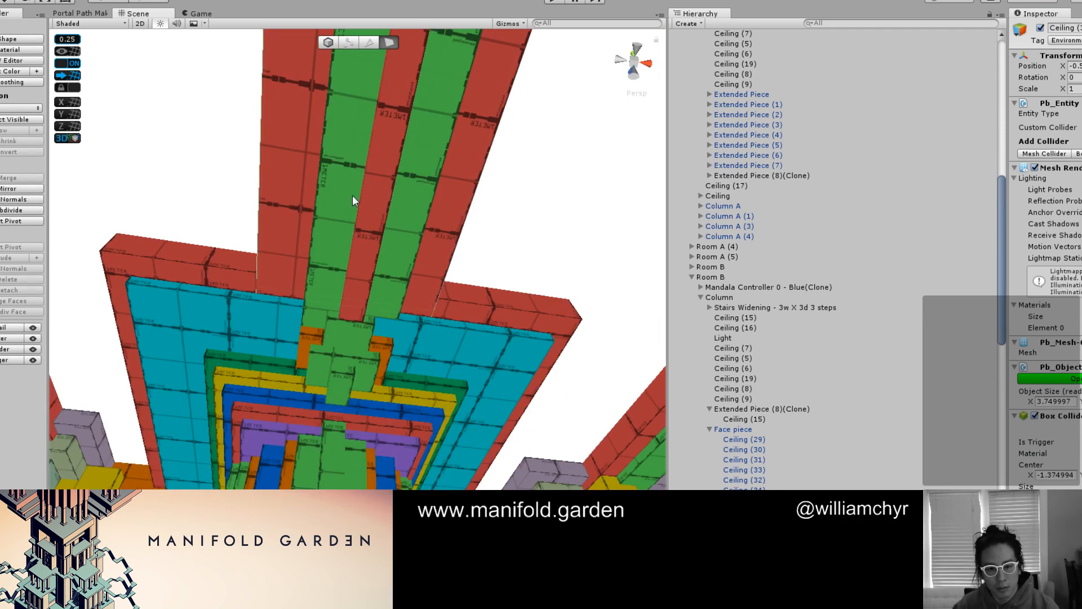
Thin the red slab at the top of the column, Ceiling (16), by raising its underside face
{"action": "left_click_drag", "start_coordinate": [353, 195], "coordinate": [357, 316], "text": "alt"}
{"action": "key", "text": "g"}
{"action": "key", "text": "g"}
{"action": "key", "text": "g"}
{"action": "left_click", "coordinate": [357, 311]}
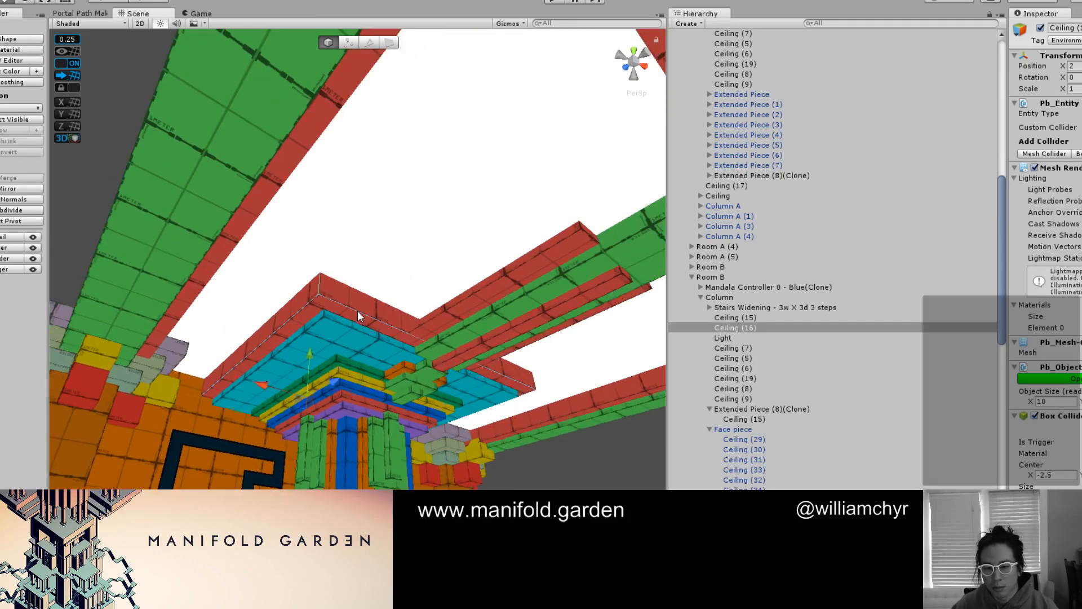
{"action": "left_click_drag", "start_coordinate": [445, 282], "coordinate": [416, 329], "text": "alt"}
{"action": "middle_click_drag", "start_coordinate": [415, 329], "coordinate": [313, 316]}
{"action": "left_click_drag", "start_coordinate": [312, 316], "coordinate": [315, 266], "text": "alt"}
{"action": "key", "text": "g"}
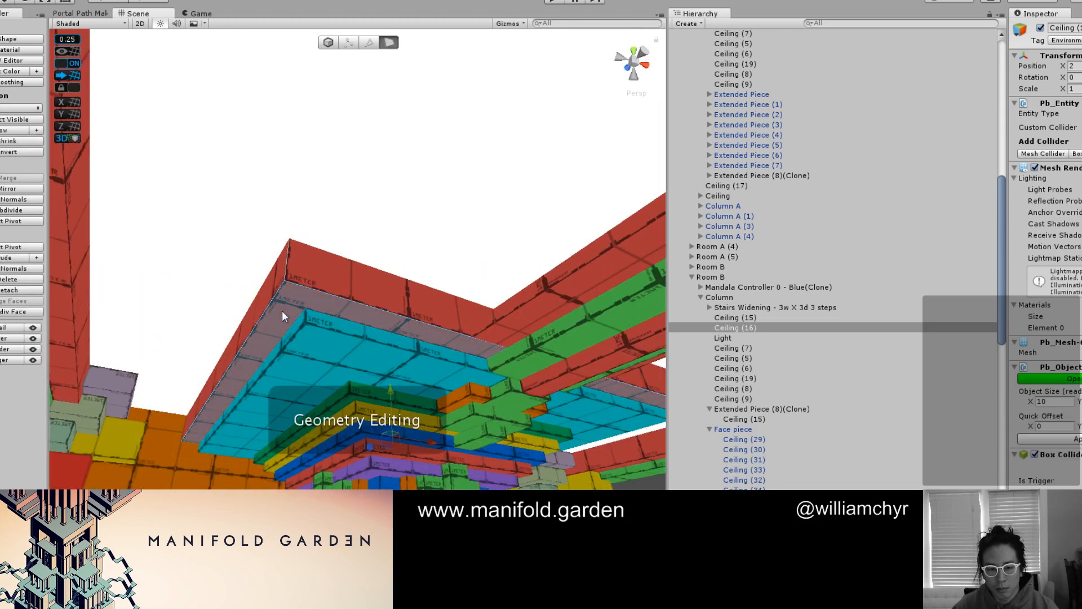
{"action": "left_click_drag", "start_coordinate": [366, 308], "coordinate": [393, 353], "text": "alt"}
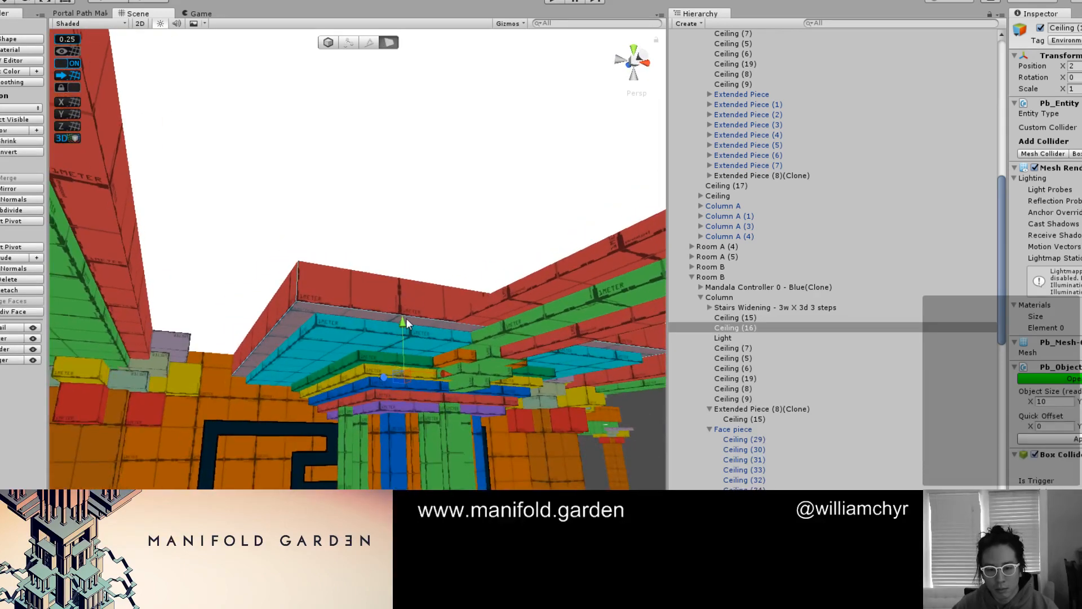
{"action": "key", "text": "g"}
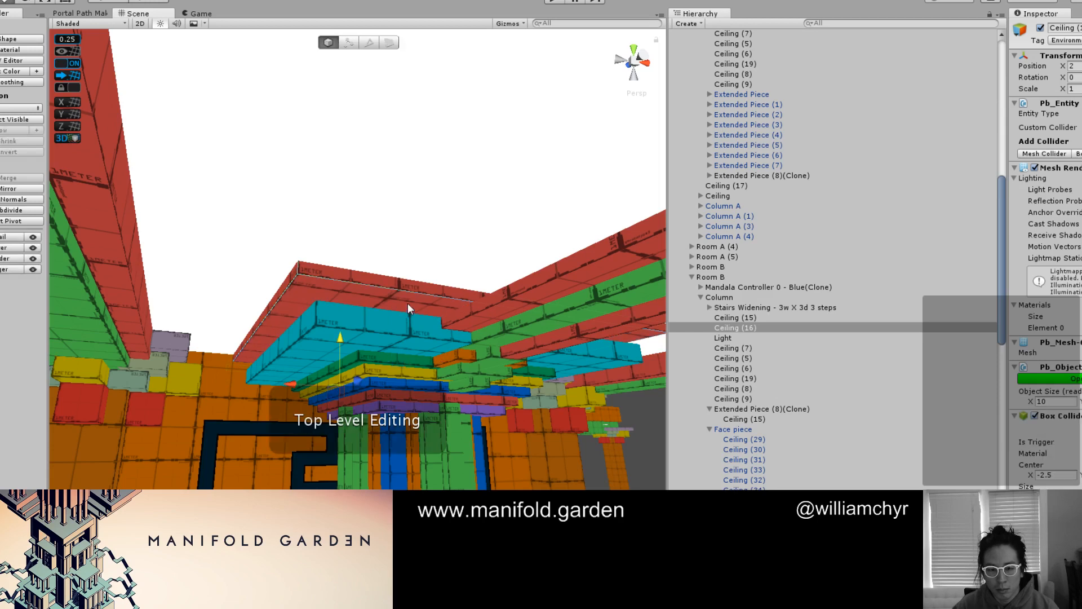
Stack a duplicate of the thinned red slab on the original and extend its outer side faces to a width of 10.25
{"action": "left_click_drag", "start_coordinate": [407, 303], "coordinate": [360, 318], "text": "alt"}
{"action": "key", "text": "ctrl+d"}
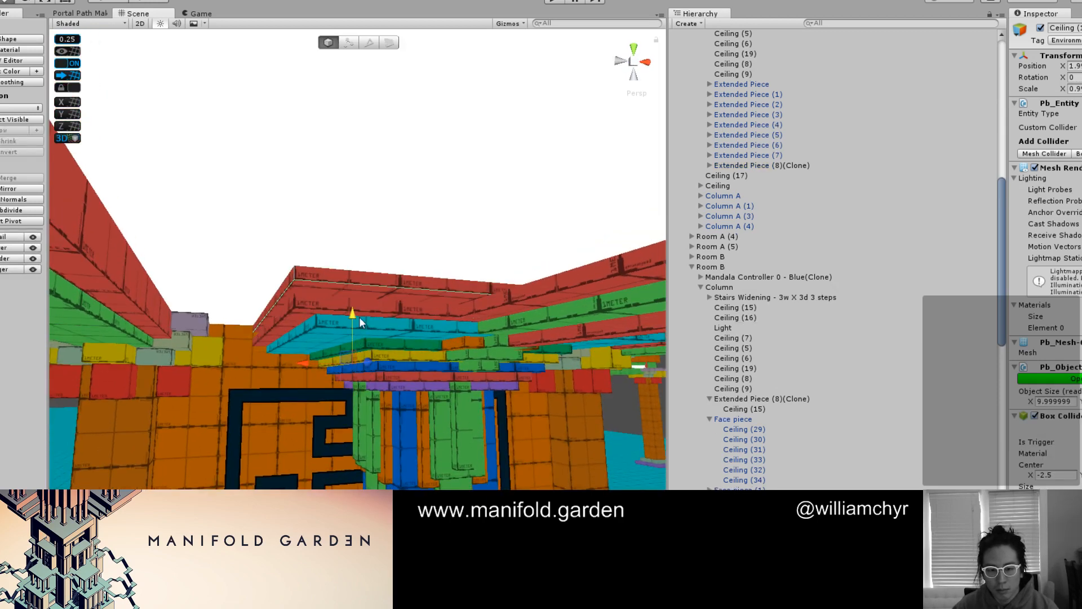
{"action": "key", "text": "g"}
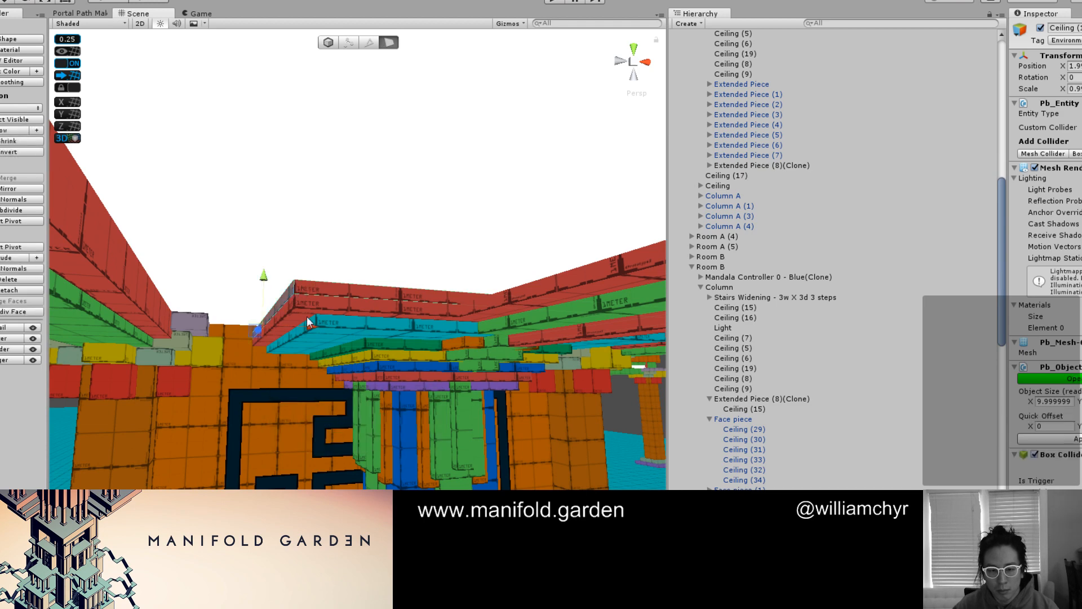
{"action": "left_click", "coordinate": [303, 323]}
{"action": "left_click_drag", "start_coordinate": [300, 318], "coordinate": [457, 377], "text": "alt"}
{"action": "left_click_drag", "start_coordinate": [483, 422], "coordinate": [472, 394], "text": "alt"}
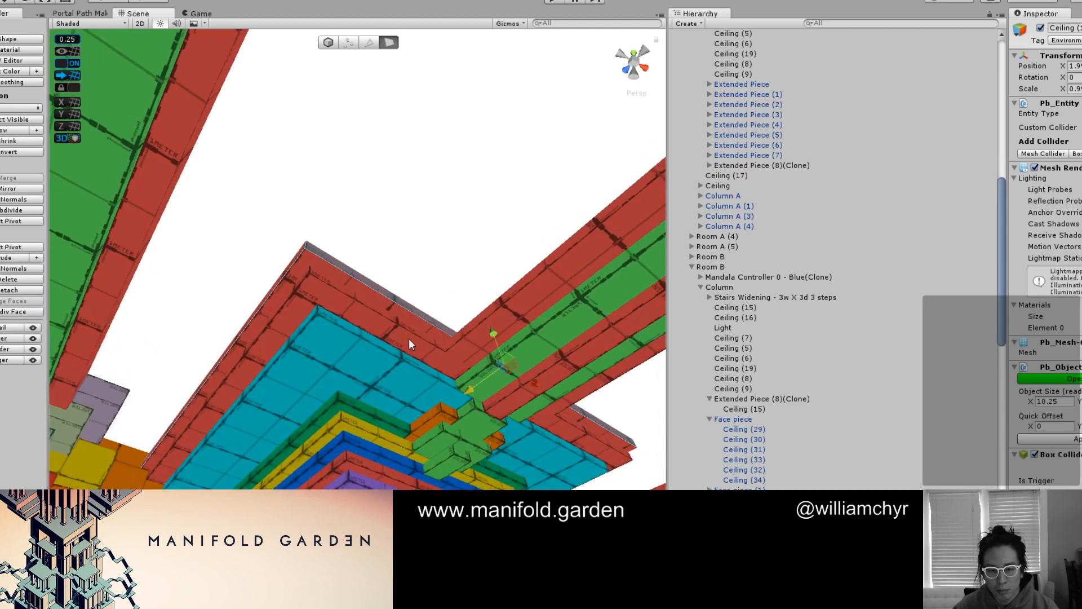
Color the upper column slab yellow and the lower slab, Ceiling (16), orange
{"action": "left_click", "coordinate": [371, 287]}
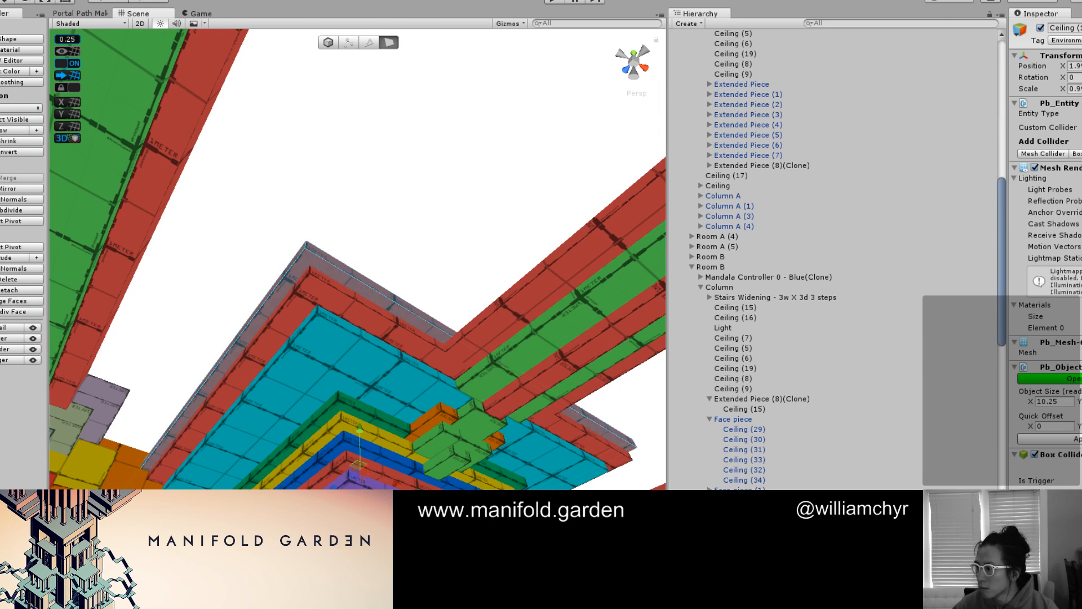
{"action": "key", "text": "alt+shift+4"}
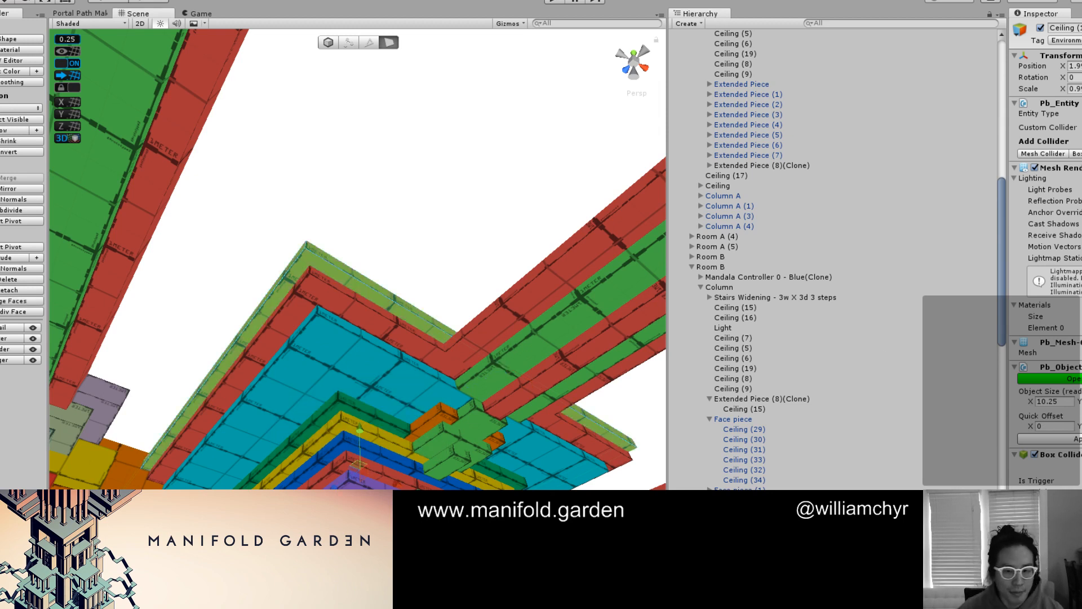
{"action": "left_click_drag", "start_coordinate": [319, 354], "coordinate": [319, 296], "text": "alt"}
{"action": "left_click", "coordinate": [319, 296]}
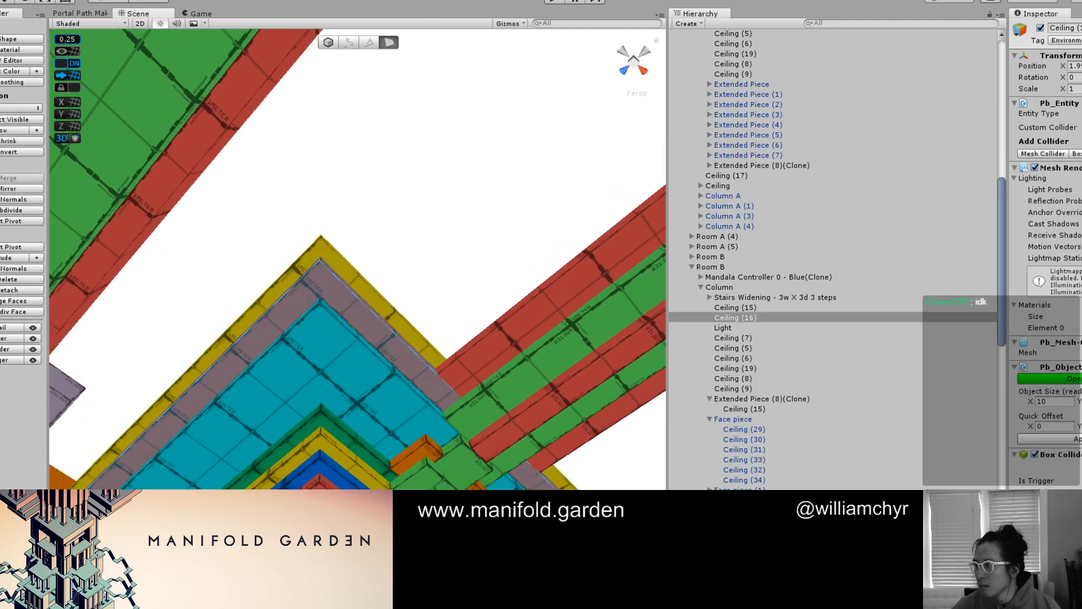
{"action": "key", "text": "alt+shift+3"}
Pull in the orange slab's outer side faces to a width of 9.75
{"action": "left_click_drag", "start_coordinate": [381, 300], "coordinate": [326, 314], "text": "alt"}
{"action": "left_click_drag", "start_coordinate": [428, 459], "coordinate": [421, 462]}
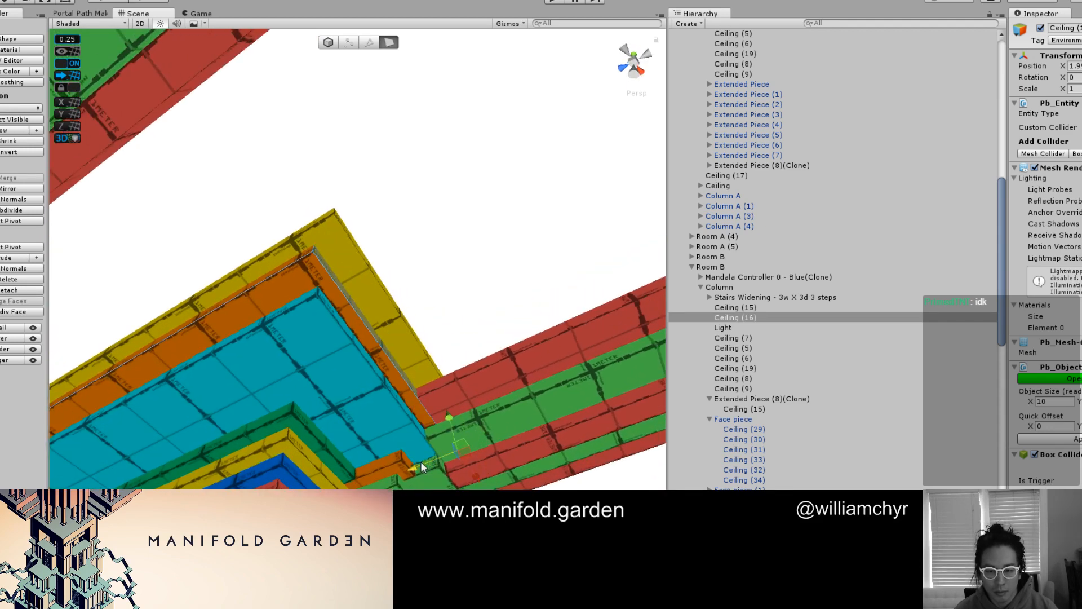
{"action": "left_click", "coordinate": [263, 277]}
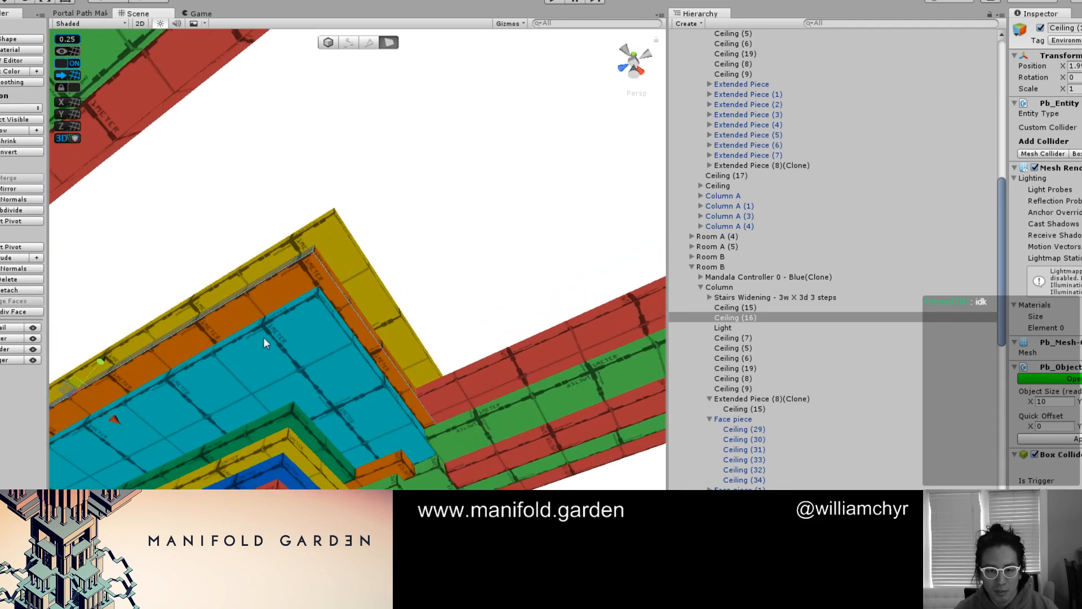
{"action": "left_click_drag", "start_coordinate": [99, 427], "coordinate": [116, 429]}
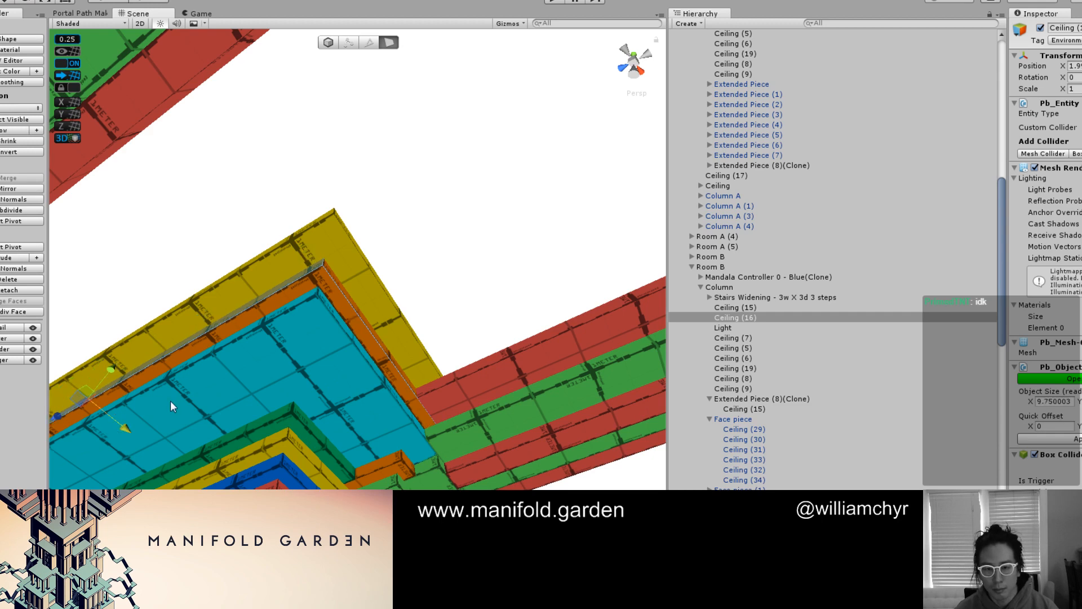
Pull in the yellow slab's outer side faces to a width of 10 and return to whole-object editing
{"action": "left_click", "coordinate": [256, 260]}
{"action": "left_click_drag", "start_coordinate": [364, 237], "coordinate": [363, 313], "text": "alt"}
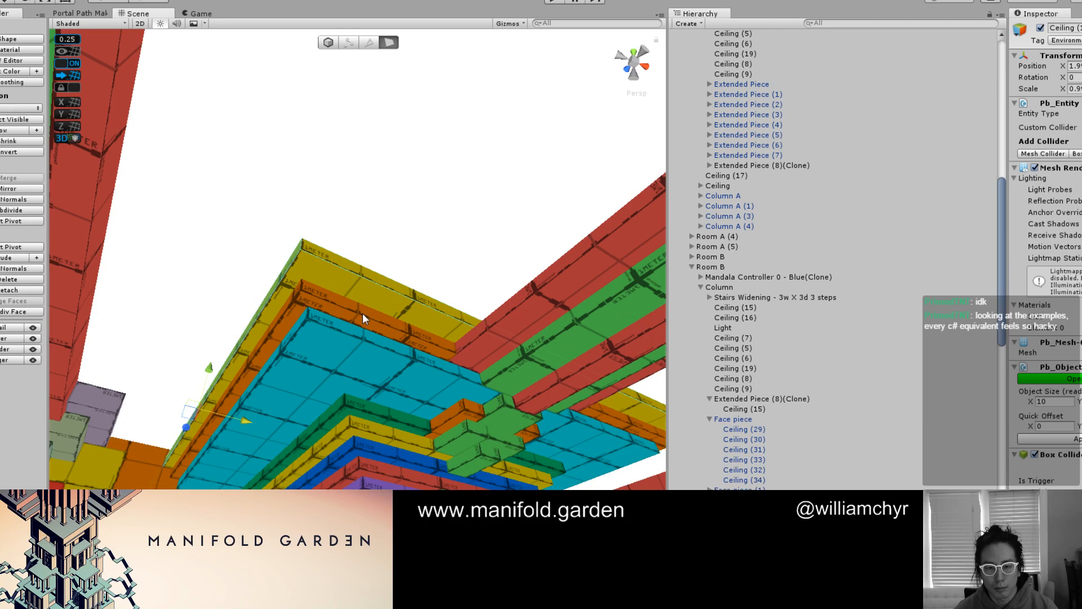
{"action": "left_click", "coordinate": [379, 277]}
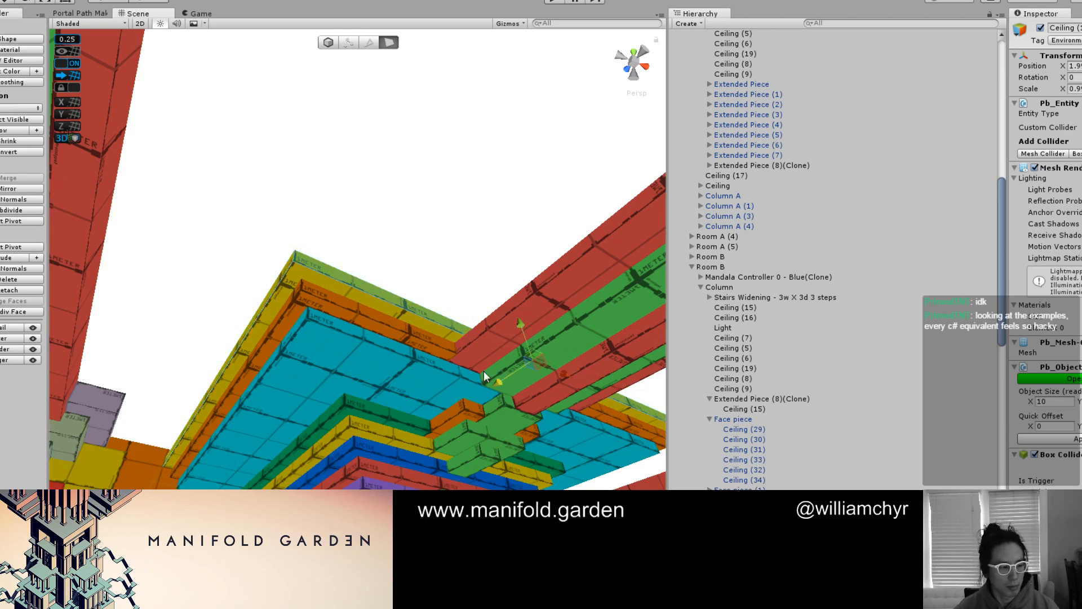
{"action": "key", "text": "g"}
Stack a duplicate of the yellow slab on top and extend its outer side faces to a width of 10.25
{"action": "left_click_drag", "start_coordinate": [487, 377], "coordinate": [401, 345], "text": "alt"}
{"action": "left_click", "coordinate": [354, 356]}
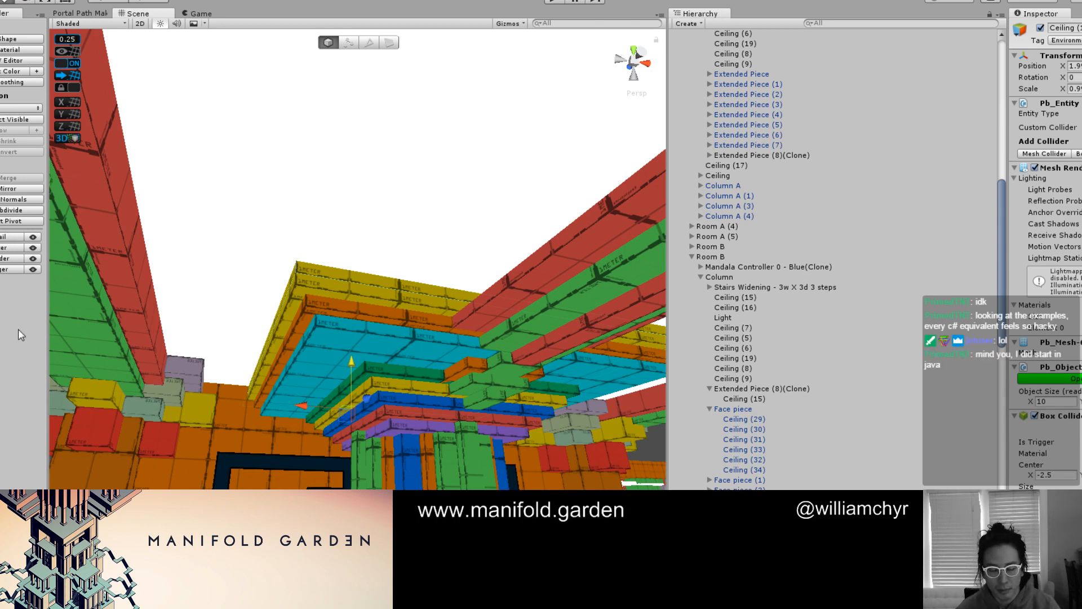
{"action": "left_click_drag", "start_coordinate": [287, 377], "coordinate": [338, 322], "text": "alt"}
{"action": "key", "text": "g"}
{"action": "left_click", "coordinate": [265, 375]}
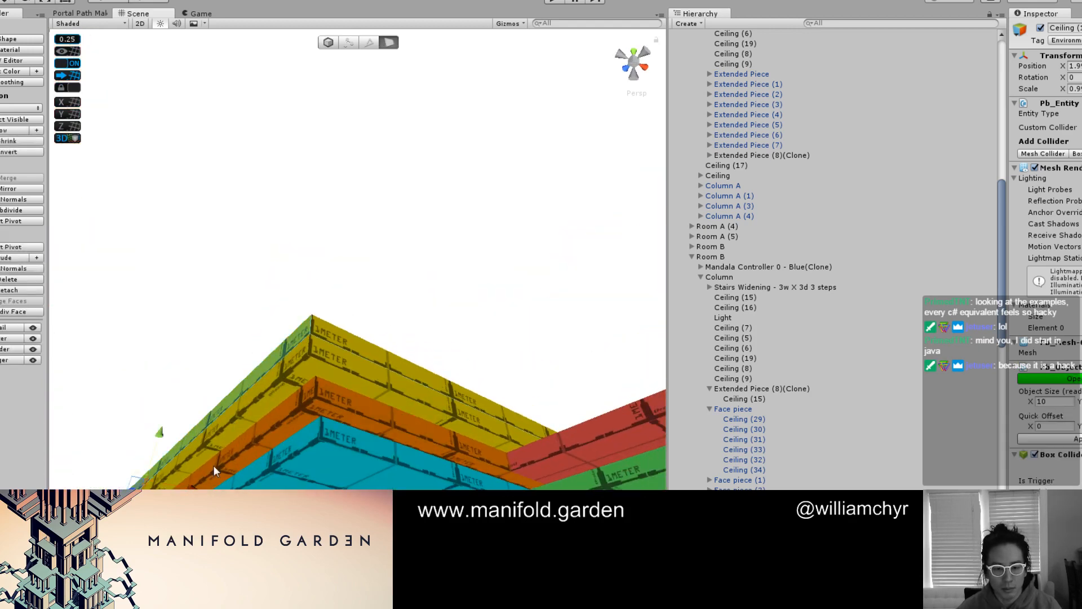
{"action": "left_click_drag", "start_coordinate": [199, 491], "coordinate": [190, 485]}
{"action": "left_click", "coordinate": [313, 333]}
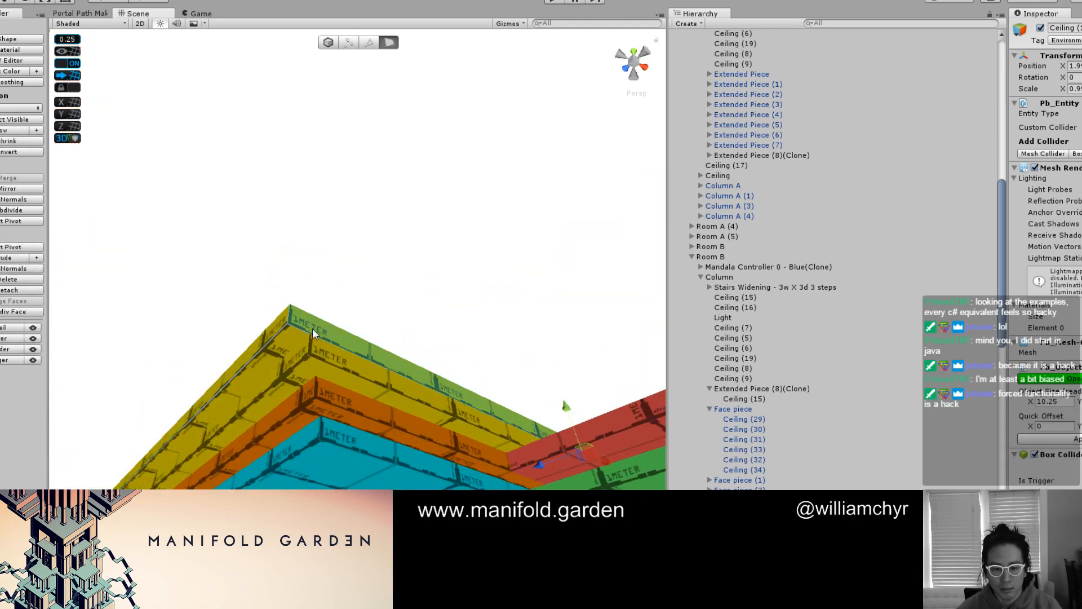
{"action": "left_click_drag", "start_coordinate": [538, 465], "coordinate": [548, 459]}
Color the topmost column slab purple
{"action": "scroll", "coordinate": [548, 459], "scroll_direction": "down", "scroll_amount": 3}
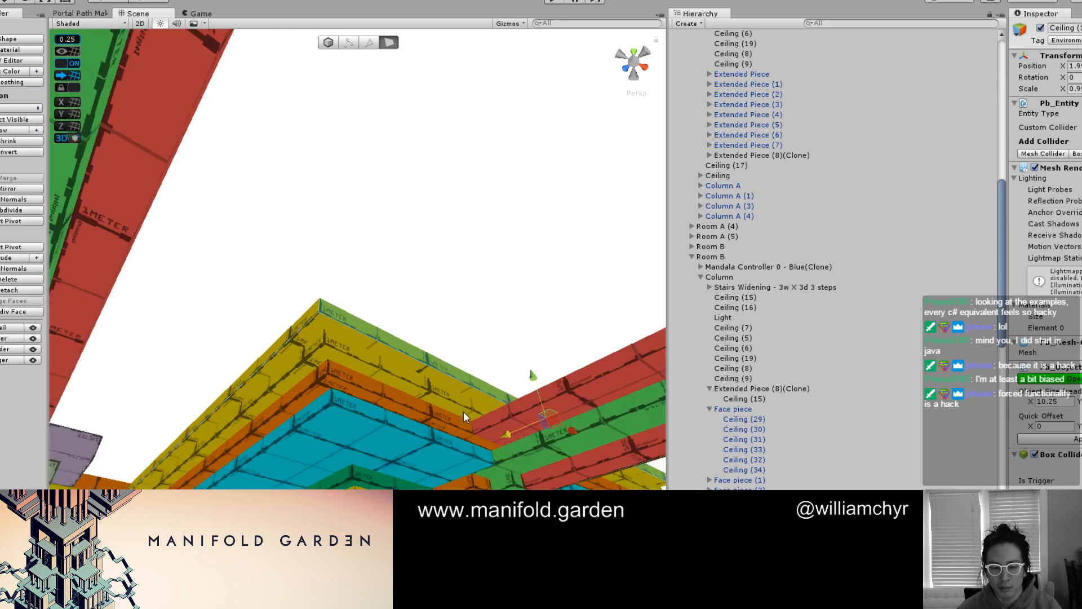
{"action": "double_click", "coordinate": [403, 354]}
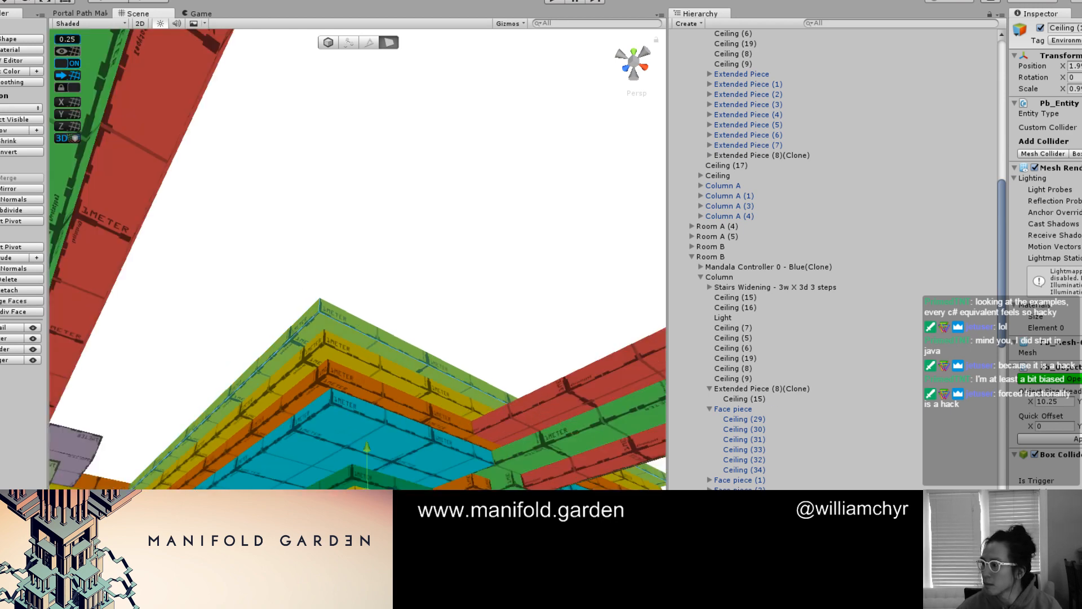
{"action": "key", "text": "alt+shift+8"}
{"action": "left_click", "coordinate": [292, 397]}
{"action": "scroll", "coordinate": [287, 398], "scroll_direction": "down", "scroll_amount": 4}
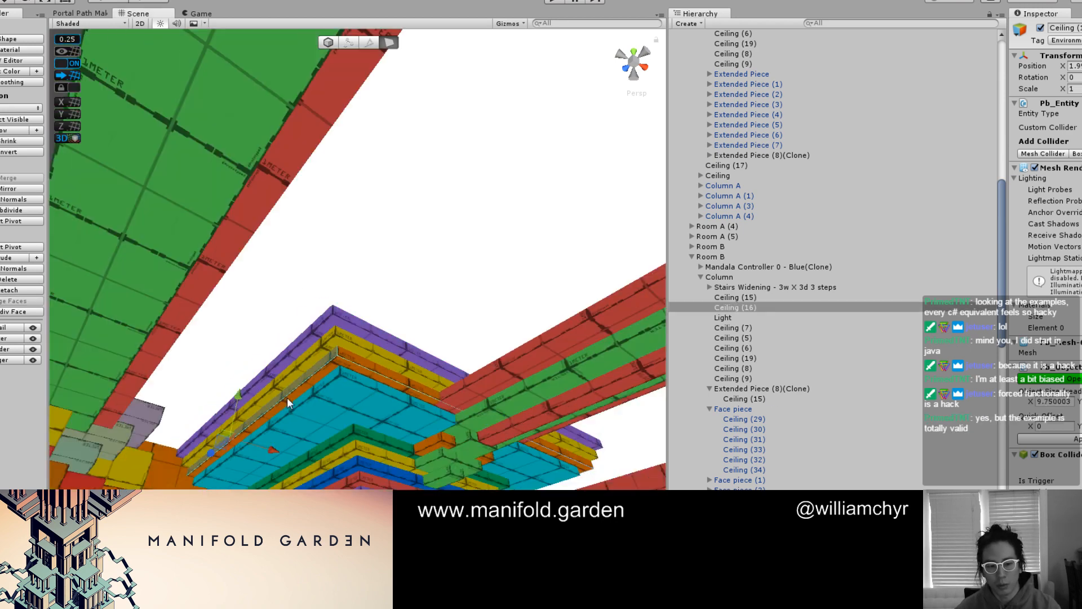
Examine how the layered column slabs meet the green beam and its red strips from below
{"action": "key", "text": "F1"}
{"action": "scroll", "coordinate": [395, 409], "scroll_direction": "up", "scroll_amount": 2}
{"action": "left_click", "coordinate": [505, 409]}
{"action": "scroll", "coordinate": [506, 410], "scroll_direction": "down", "scroll_amount": 4}
{"action": "mouse_move", "coordinate": [505, 410]}
{"action": "left_mouse_down", "text": "alt"}
{"action": "mouse_move", "coordinate": [391, 380]}
{"action": "mouse_move", "coordinate": [411, 375]}
{"action": "mouse_move", "coordinate": [337, 399]}
{"action": "mouse_move", "coordinate": [411, 379]}
{"action": "mouse_move", "coordinate": [314, 345]}
{"action": "mouse_move", "coordinate": [286, 319]}
{"action": "mouse_move", "coordinate": [310, 352]}
{"action": "mouse_move", "coordinate": [343, 273]}
{"action": "mouse_move", "coordinate": [308, 271]}
{"action": "mouse_move", "coordinate": [318, 270]}
{"action": "mouse_move", "coordinate": [313, 288]}
{"action": "left_mouse_up", "text": "alt"}
{"action": "key", "text": "F1"}
{"action": "key", "text": "g"}
{"action": "key", "text": "g"}
Narrow the green beam, Ceiling (15), by pulling both of its long side faces inward
{"action": "left_click", "coordinate": [312, 287]}
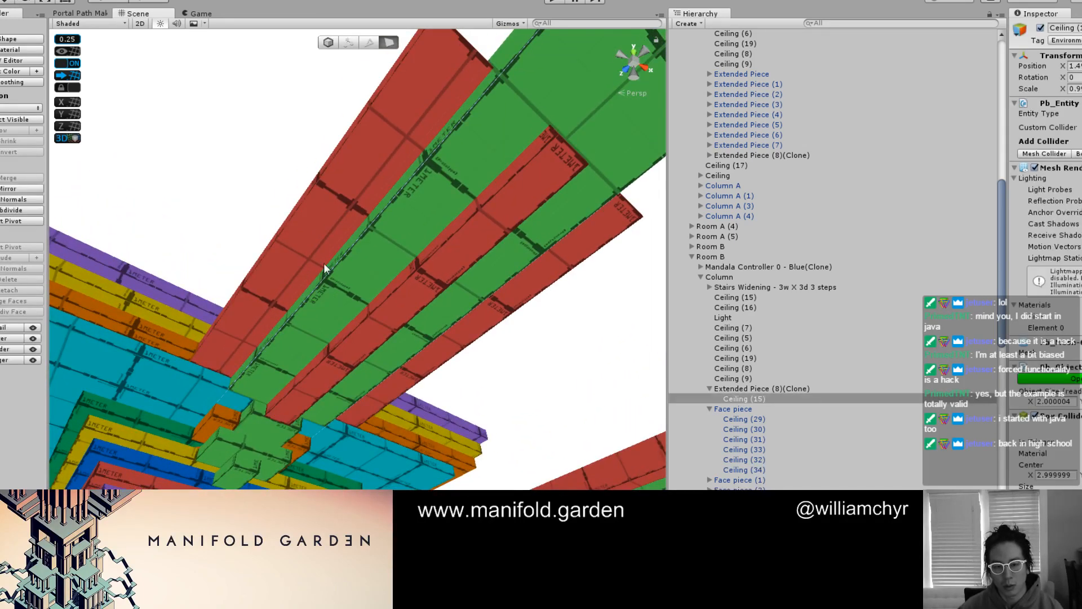
{"action": "left_click", "coordinate": [323, 263]}
{"action": "left_click", "coordinate": [326, 273]}
{"action": "left_click_drag", "start_coordinate": [363, 291], "coordinate": [277, 341]}
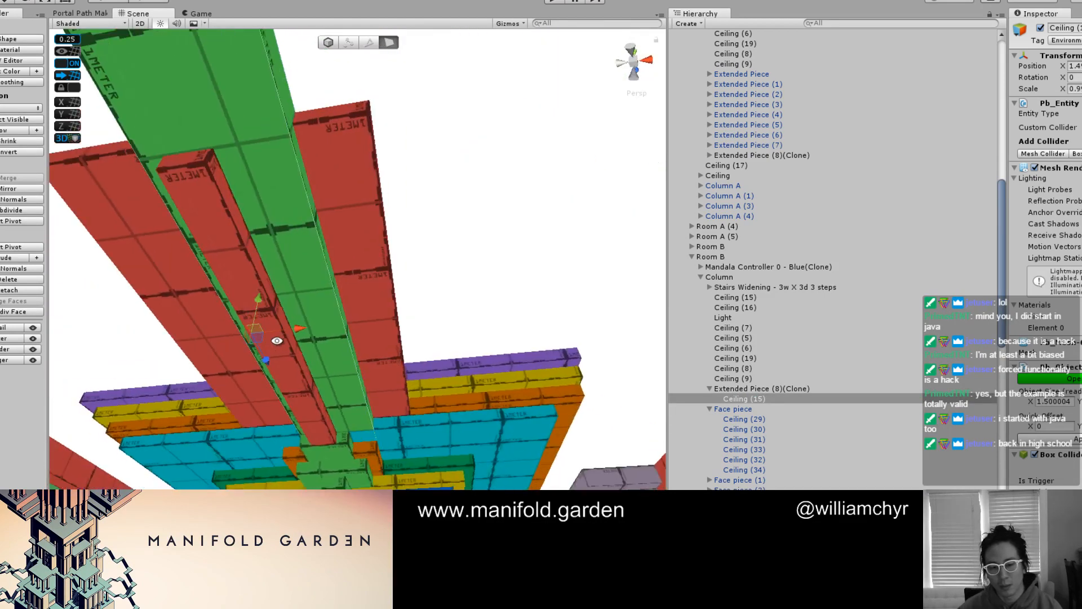
{"action": "left_click", "coordinate": [344, 331]}
{"action": "left_click", "coordinate": [344, 320]}
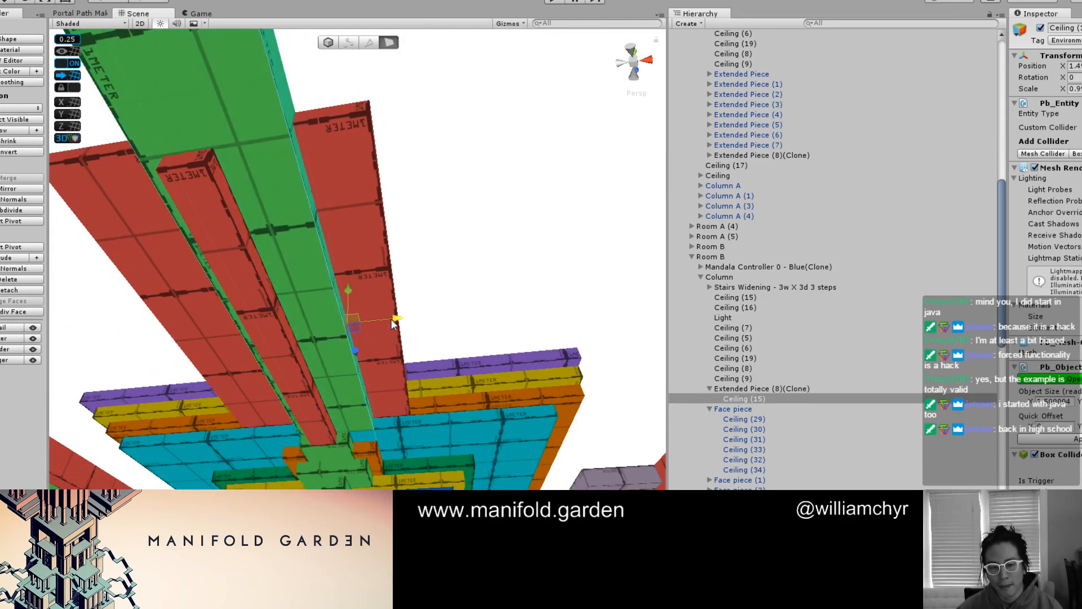
{"action": "left_click_drag", "start_coordinate": [393, 323], "coordinate": [363, 321]}
{"action": "left_click_drag", "start_coordinate": [428, 270], "coordinate": [367, 329], "text": "alt"}
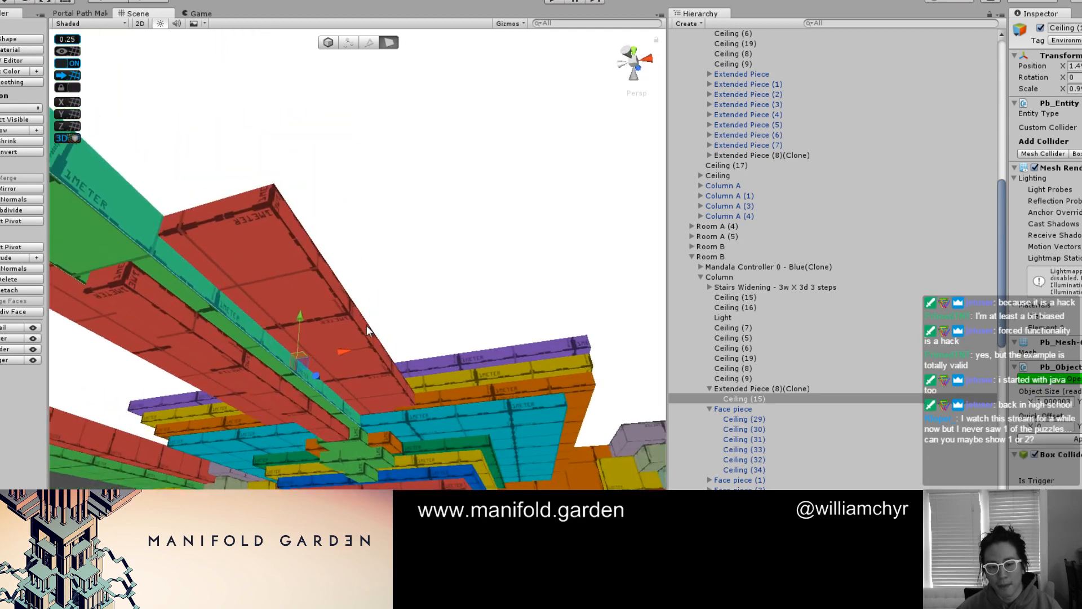
Narrow the red strip above the green beam to a width of 1.5 by pulling both side faces inward
{"action": "left_click", "coordinate": [367, 330]}
{"action": "left_click_drag", "start_coordinate": [276, 332], "coordinate": [341, 294], "text": "alt"}
{"action": "left_click_drag", "start_coordinate": [450, 308], "coordinate": [393, 276]}
{"action": "left_click", "coordinate": [373, 237]}
{"action": "left_click_drag", "start_coordinate": [373, 237], "coordinate": [322, 300], "text": "alt"}
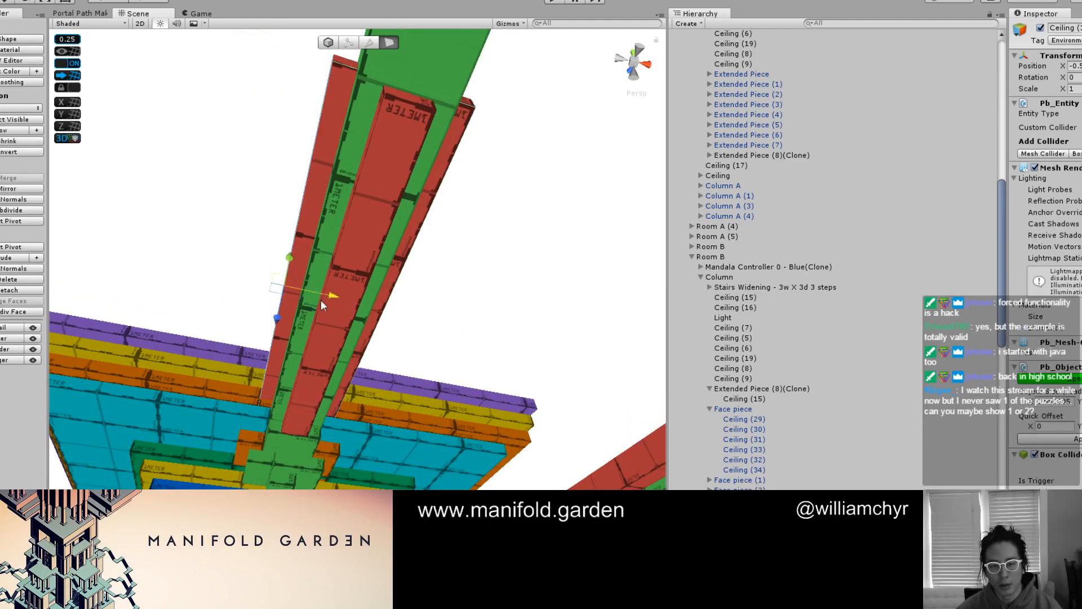
{"action": "key", "text": "g"}
Duplicate the red strip above the green beam one layer up and widen the copy to 2 by pulling both side faces outward
{"action": "left_click_drag", "start_coordinate": [261, 248], "coordinate": [340, 341], "text": "alt"}
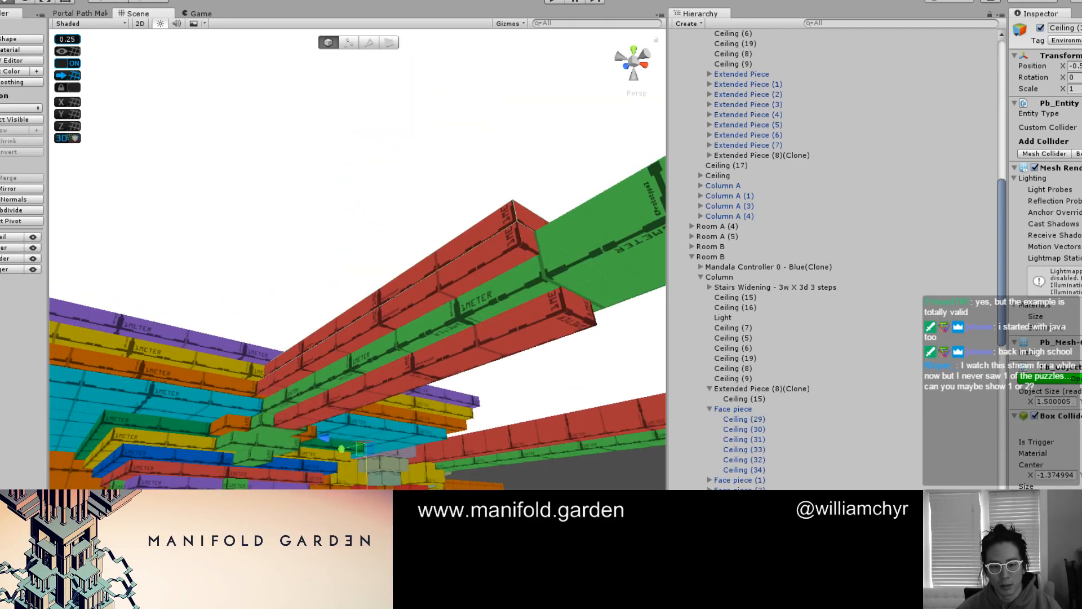
{"action": "key", "text": "g"}
{"action": "left_click", "coordinate": [383, 301]}
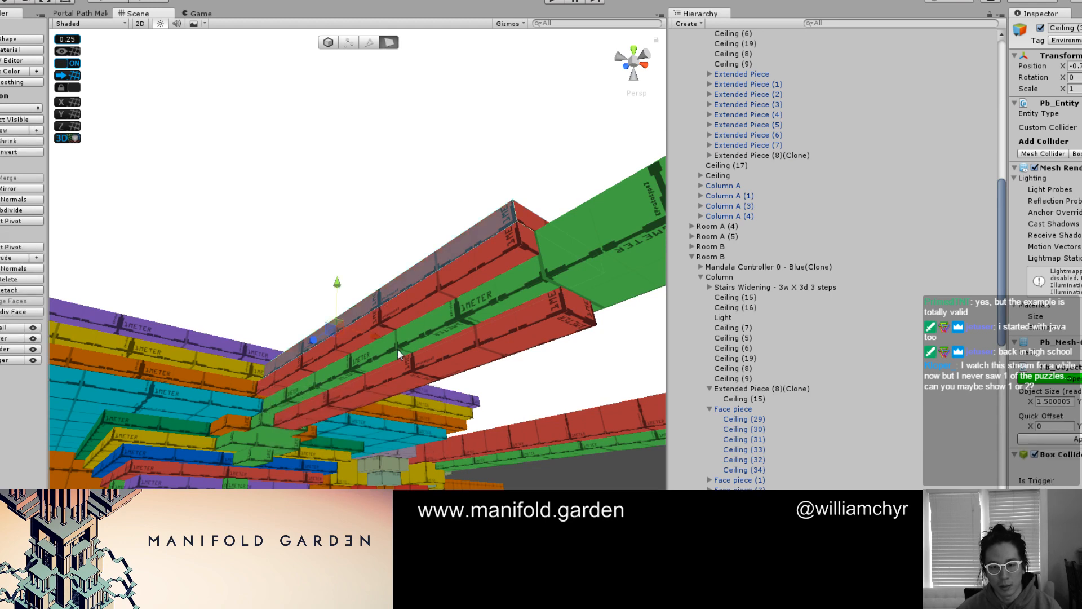
{"action": "left_click_drag", "start_coordinate": [377, 336], "coordinate": [364, 333]}
{"action": "left_click_drag", "start_coordinate": [468, 423], "coordinate": [304, 351], "text": "alt"}
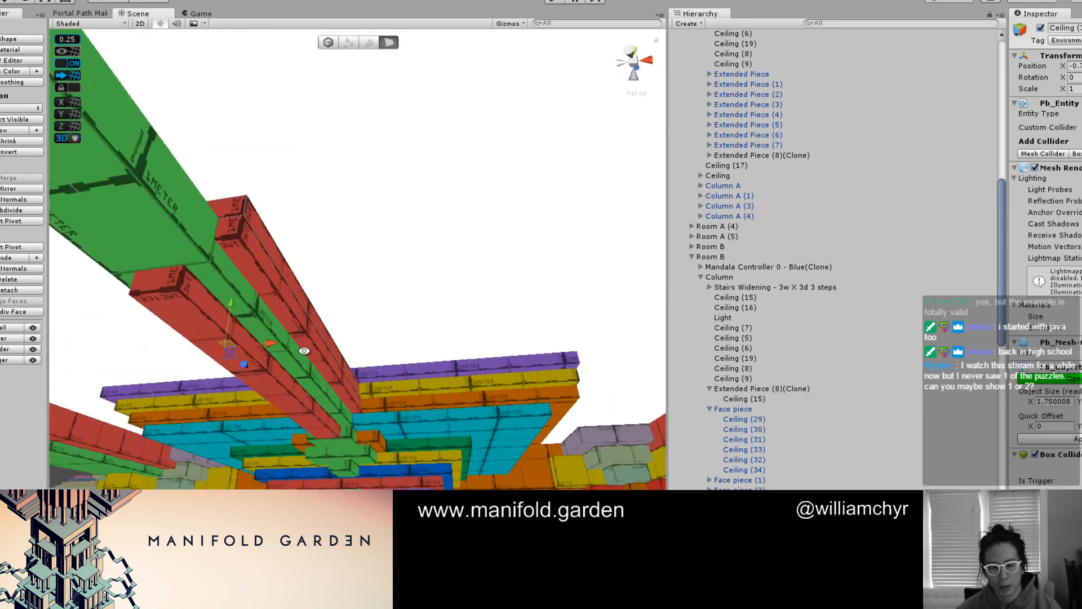
{"action": "left_click", "coordinate": [311, 313]}
{"action": "left_click_drag", "start_coordinate": [370, 333], "coordinate": [382, 334]}
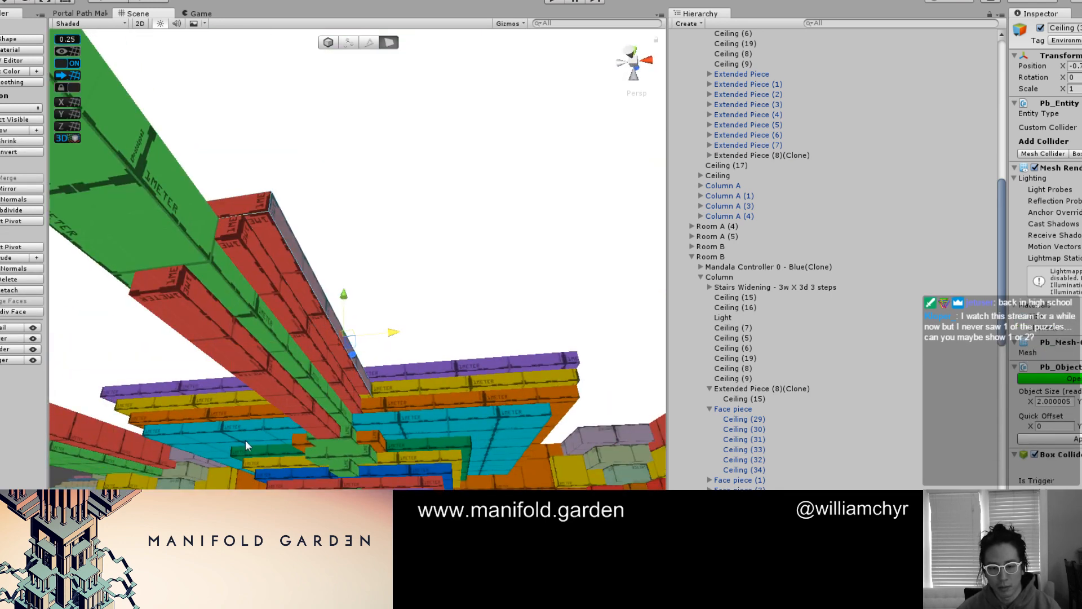
Add another red strip one layer higher and widen it to 2.5 by pulling both side faces outward
{"action": "left_click_drag", "start_coordinate": [356, 419], "coordinate": [467, 428], "text": "alt"}
{"action": "key", "text": "g"}
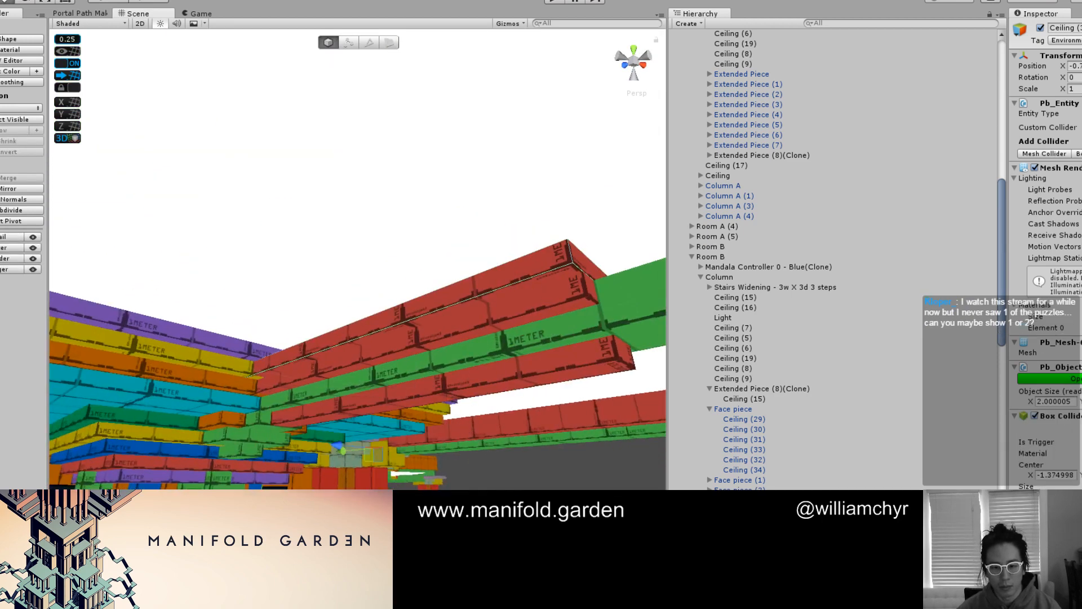
{"action": "left_click_drag", "start_coordinate": [374, 498], "coordinate": [373, 487]}
{"action": "key", "text": "g"}
{"action": "left_click", "coordinate": [364, 319]}
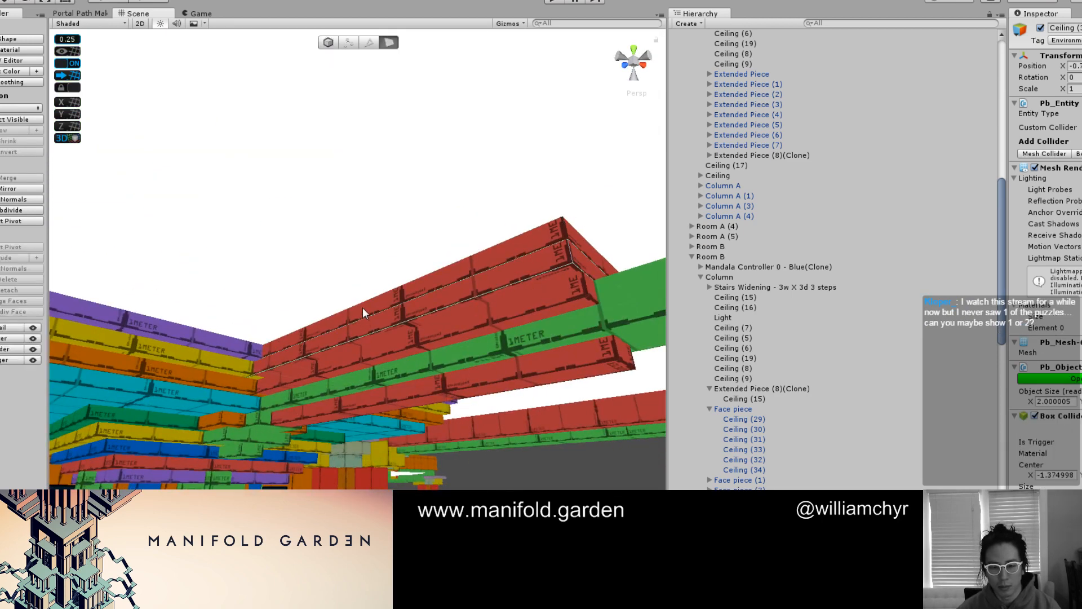
{"action": "left_click_drag", "start_coordinate": [379, 327], "coordinate": [362, 322]}
{"action": "left_click_drag", "start_coordinate": [451, 391], "coordinate": [348, 355], "text": "alt"}
{"action": "left_click", "coordinate": [351, 354]}
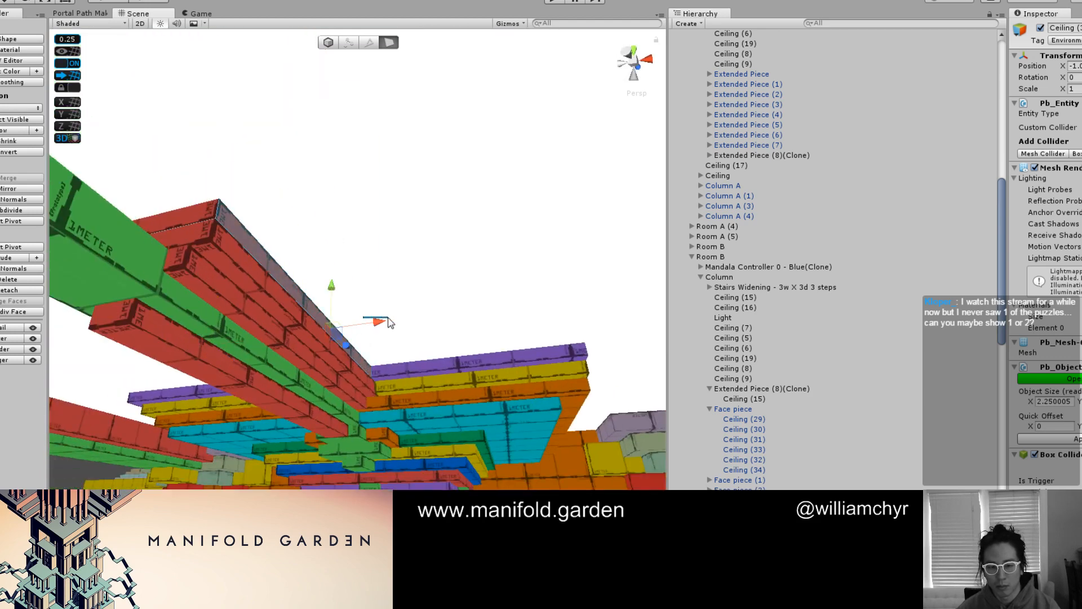
{"action": "left_click", "coordinate": [374, 331]}
{"action": "left_click", "coordinate": [342, 341]}
{"action": "left_click_drag", "start_coordinate": [372, 323], "coordinate": [382, 322]}
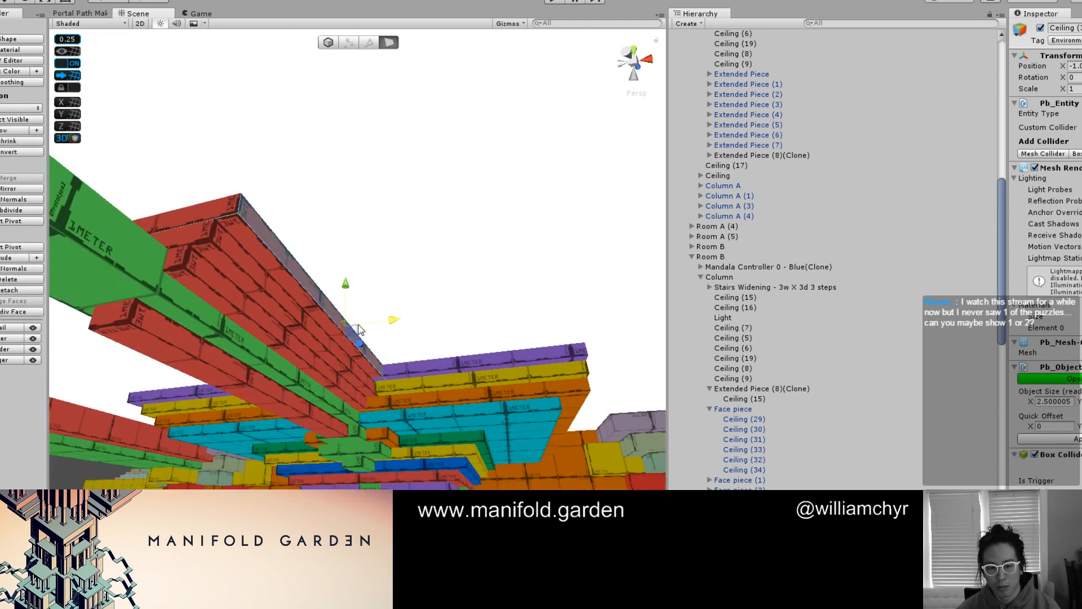
Color the middle strip of the three above the green beam Azure
{"action": "double_click", "coordinate": [294, 291]}
{"action": "left_click", "coordinate": [224, 261]}
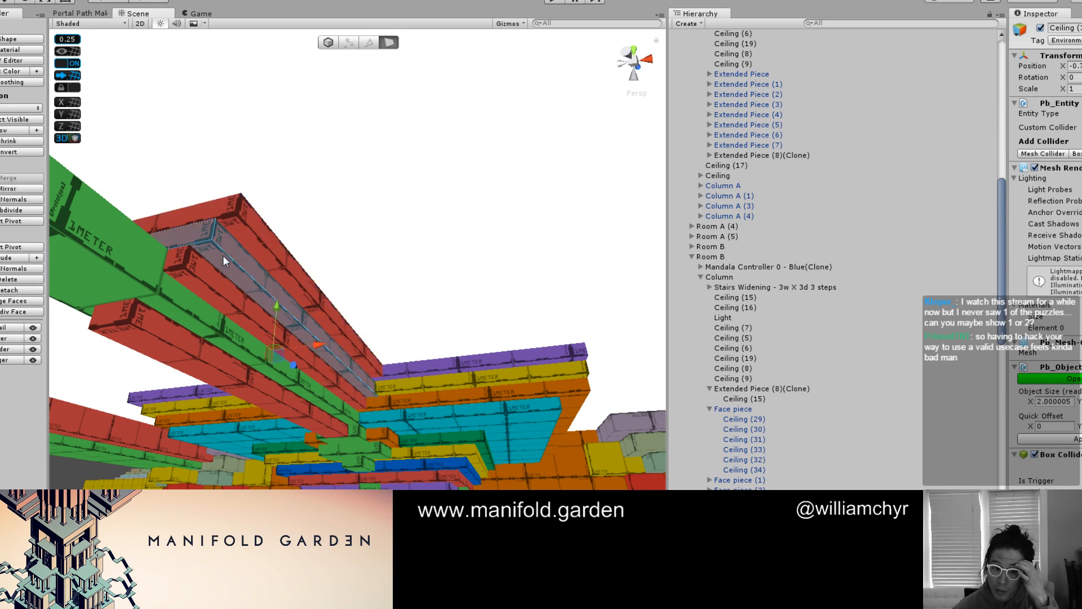
{"action": "key", "text": "alt+shift+2"}
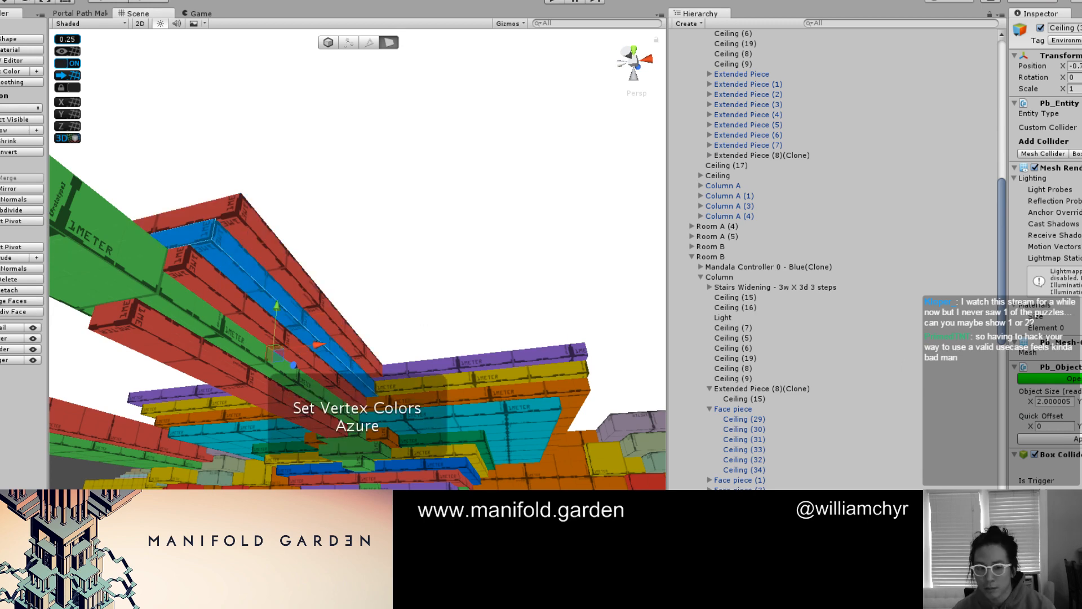
Examine the layered strips around the green beam from several distances below the ceiling
{"action": "scroll", "coordinate": [415, 398], "scroll_direction": "down", "scroll_amount": 12}
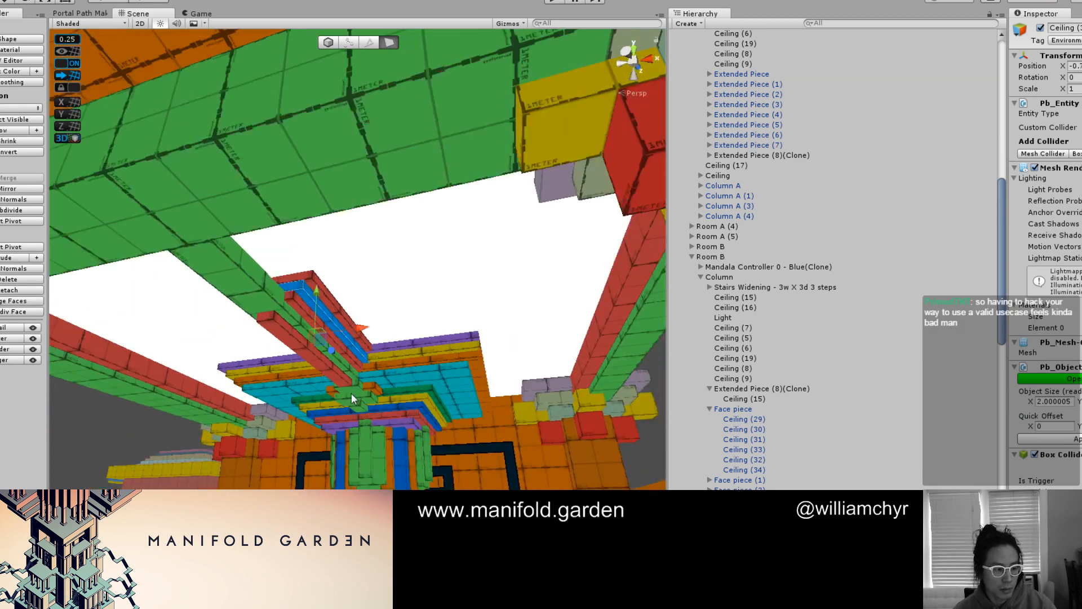
{"action": "scroll", "coordinate": [369, 357], "scroll_direction": "down", "scroll_amount": 3}
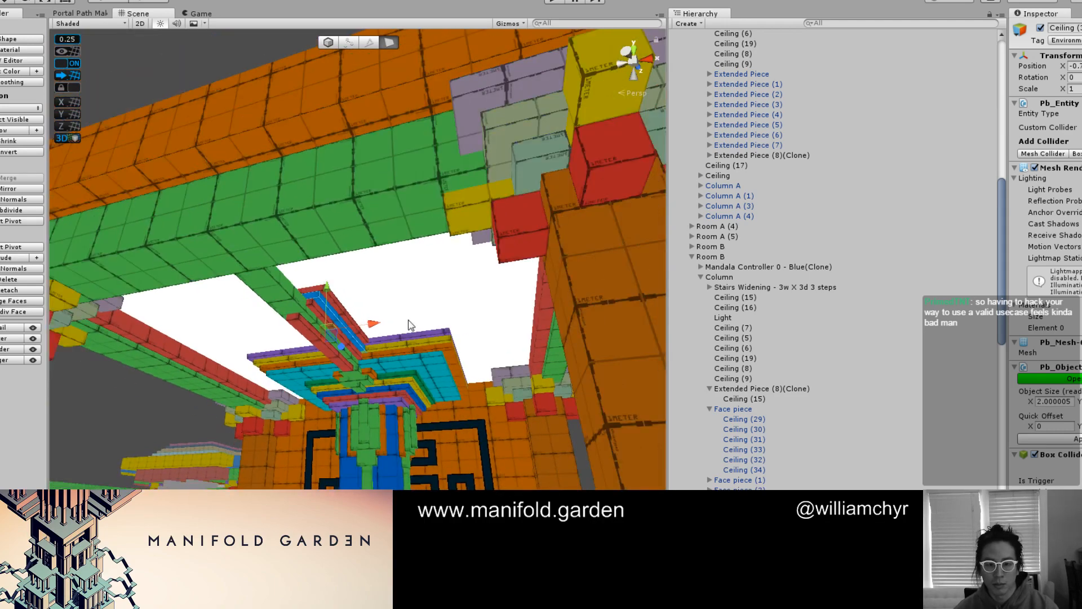
{"action": "left_click", "coordinate": [410, 323]}
{"action": "mouse_move", "coordinate": [408, 325]}
{"action": "left_mouse_down", "text": "alt"}
{"action": "mouse_move", "coordinate": [384, 220]}
{"action": "mouse_move", "coordinate": [271, 197]}
{"action": "mouse_move", "coordinate": [343, 218]}
{"action": "mouse_move", "coordinate": [446, 125]}
{"action": "mouse_move", "coordinate": [382, 181]}
{"action": "mouse_move", "coordinate": [333, 277]}
{"action": "mouse_move", "coordinate": [442, 201]}
{"action": "mouse_move", "coordinate": [654, 153]}
{"action": "left_mouse_up", "text": "alt"}
{"action": "left_click", "coordinate": [451, 117]}
{"action": "left_click_drag", "start_coordinate": [799, 225], "coordinate": [680, 177], "text": "alt"}
{"action": "scroll", "coordinate": [420, 235], "scroll_direction": "up", "scroll_amount": 5}
{"action": "scroll", "coordinate": [401, 252], "scroll_direction": "up", "scroll_amount": 2}
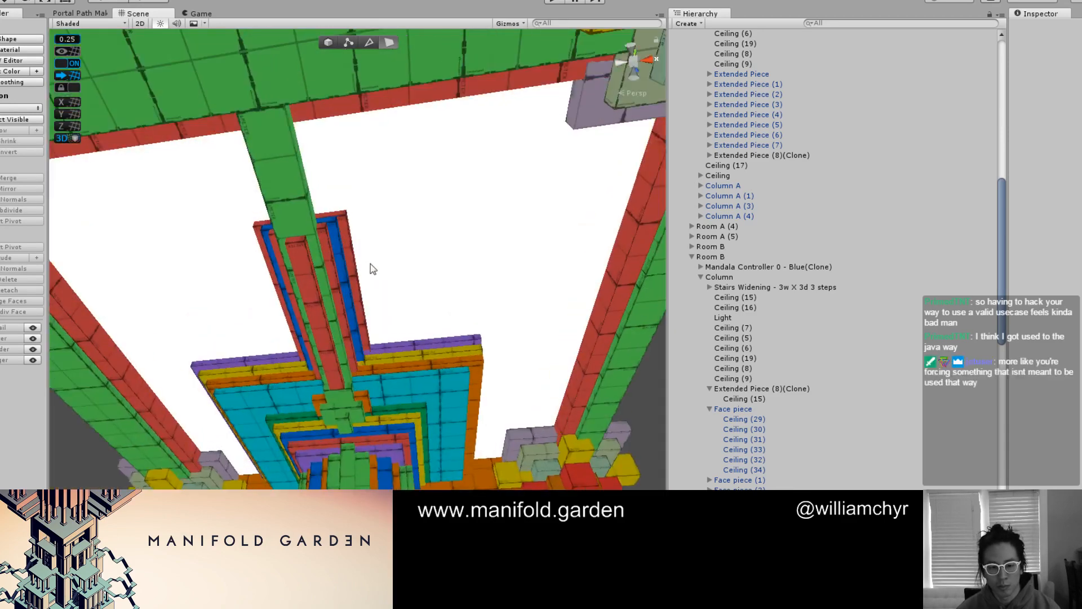
Extend the red and blue strips along the green beam by pulling their end faces out to the wide green outer ceiling beam
{"action": "left_click_drag", "start_coordinate": [347, 263], "coordinate": [439, 264], "text": "alt"}
{"action": "right_click_drag", "start_coordinate": [442, 295], "coordinate": [447, 300]}
{"action": "key", "text": "g"}
{"action": "left_click", "coordinate": [425, 267]}
{"action": "key", "text": "g"}
{"action": "left_click", "coordinate": [425, 267]}
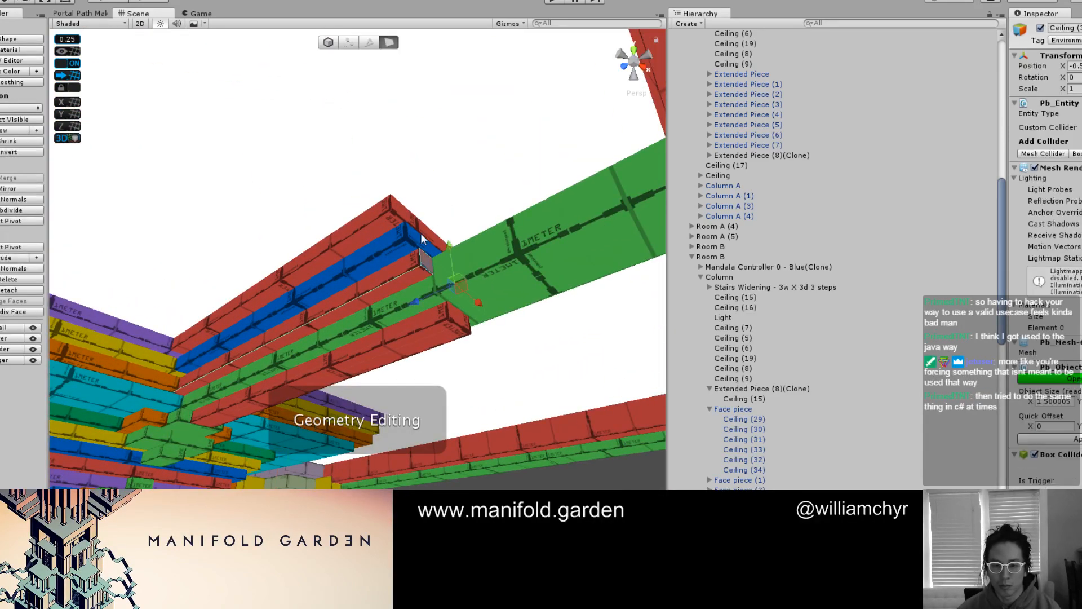
{"action": "left_click", "coordinate": [420, 227], "text": "shift"}
{"action": "left_click", "coordinate": [419, 227]}
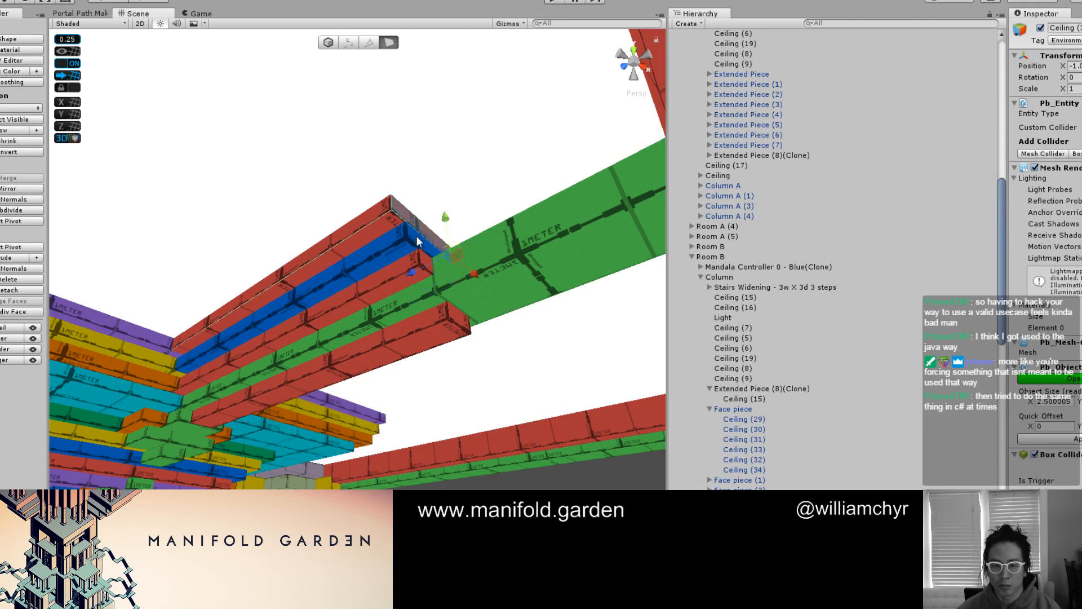
{"action": "left_click", "coordinate": [419, 237], "text": "shift"}
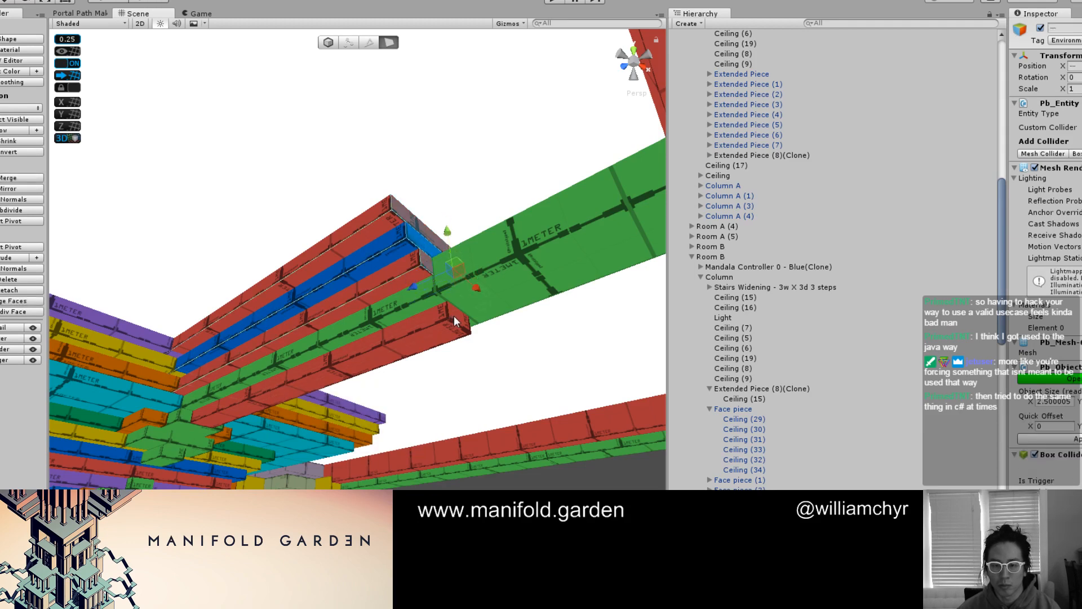
{"action": "right_click_drag", "start_coordinate": [454, 315], "coordinate": [547, 310]}
{"action": "left_click_drag", "start_coordinate": [548, 310], "coordinate": [556, 311], "text": "alt"}
{"action": "left_click_drag", "start_coordinate": [376, 314], "coordinate": [483, 292]}
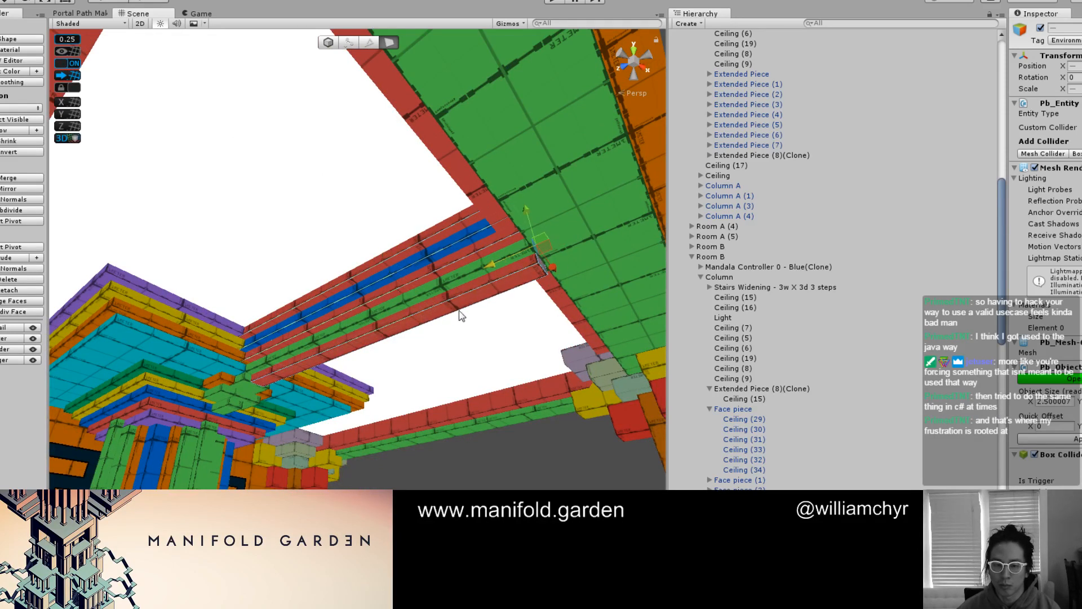
Shorten the lowest red strip under the green beam by pushing its far end face back toward the column
{"action": "key", "text": "g"}
{"action": "key", "text": "g"}
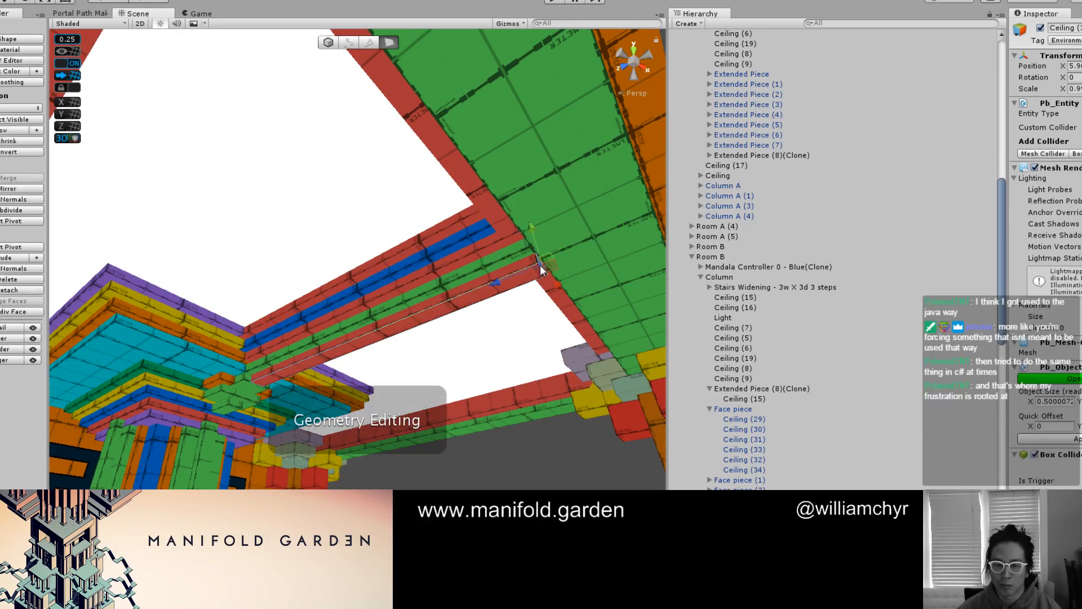
{"action": "left_click", "coordinate": [508, 281]}
{"action": "left_click_drag", "start_coordinate": [429, 308], "coordinate": [225, 389]}
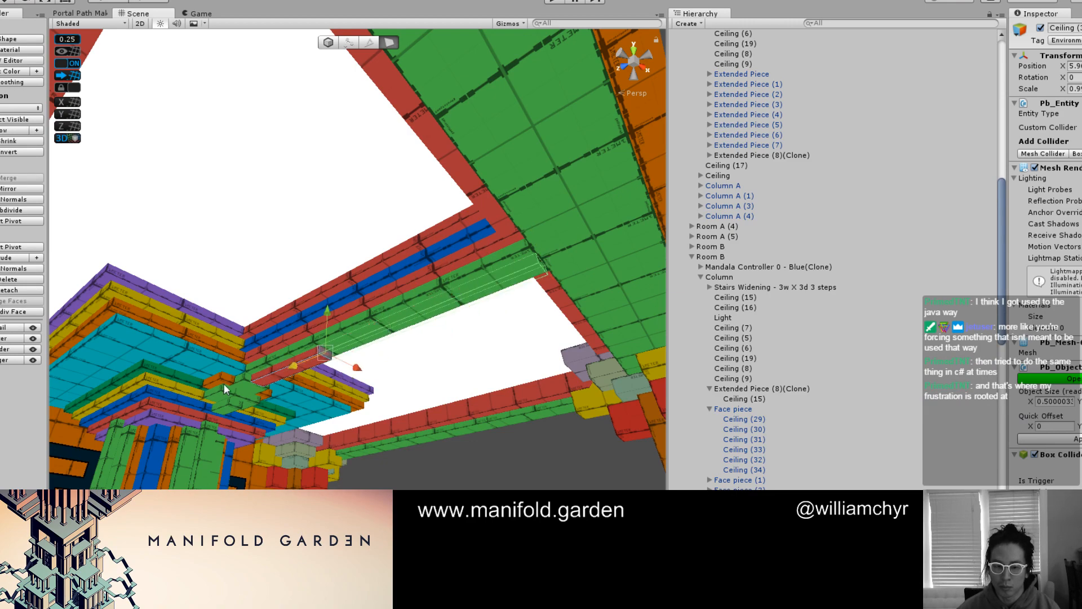
Push the beam-side end faces of the green and orange blocks at the beam's base back toward the column
{"action": "left_click", "coordinate": [459, 455]}
{"action": "mouse_move", "coordinate": [460, 456]}
{"action": "left_mouse_down", "text": "alt"}
{"action": "mouse_move", "coordinate": [441, 424]}
{"action": "mouse_move", "coordinate": [337, 350]}
{"action": "mouse_move", "coordinate": [334, 203]}
{"action": "mouse_move", "coordinate": [343, 367]}
{"action": "mouse_move", "coordinate": [282, 361]}
{"action": "mouse_move", "coordinate": [446, 301]}
{"action": "mouse_move", "coordinate": [439, 323]}
{"action": "left_mouse_up", "text": "alt"}
{"action": "left_click", "coordinate": [440, 322]}
{"action": "key", "text": "g"}
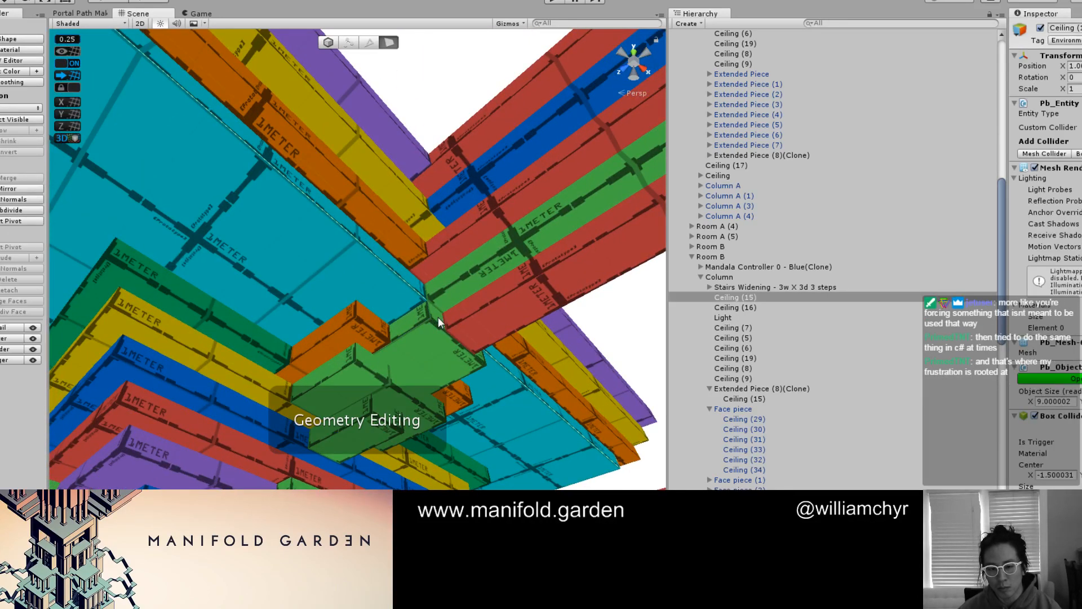
{"action": "left_click", "coordinate": [440, 322]}
{"action": "left_click", "coordinate": [379, 325], "text": "shift"}
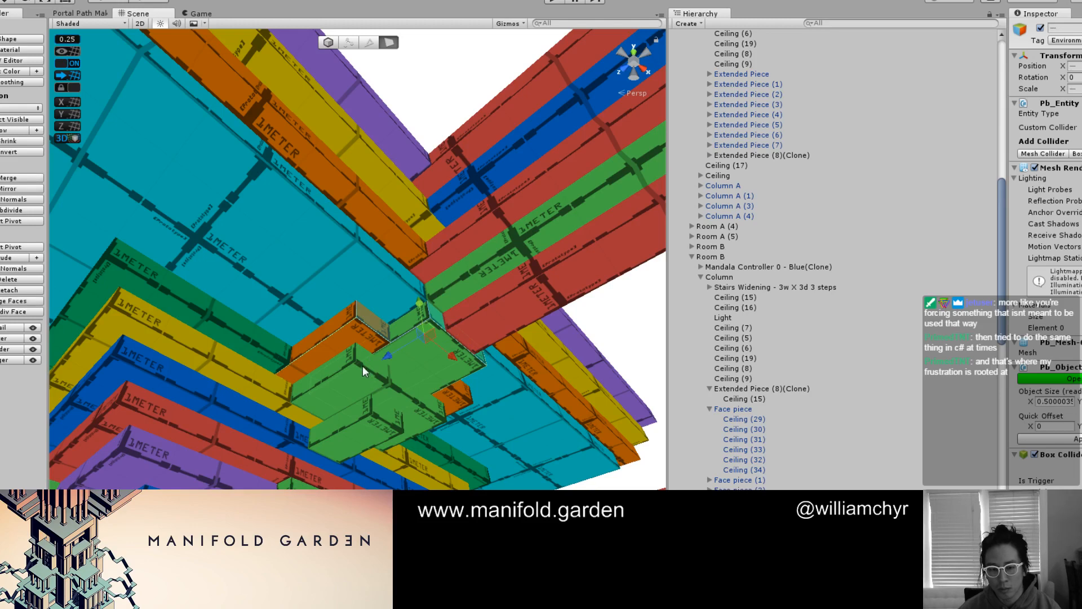
{"action": "left_click", "coordinate": [362, 364], "text": "shift"}
{"action": "left_click_drag", "start_coordinate": [362, 363], "coordinate": [496, 398], "text": "alt"}
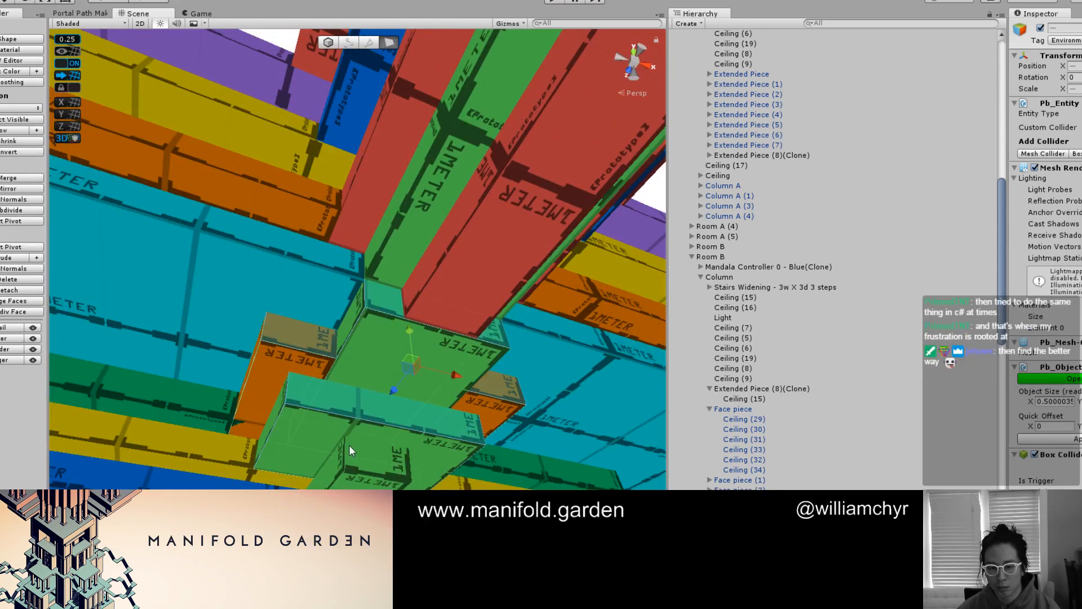
{"action": "left_click_drag", "start_coordinate": [347, 459], "coordinate": [556, 407], "text": "alt"}
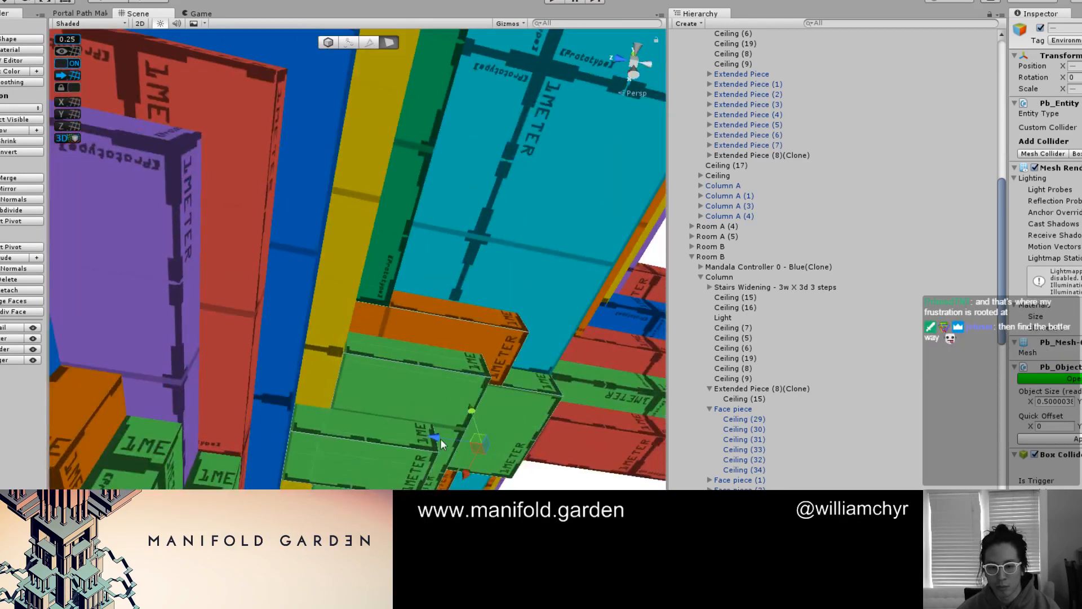
{"action": "left_click_drag", "start_coordinate": [397, 438], "coordinate": [479, 384], "text": "alt"}
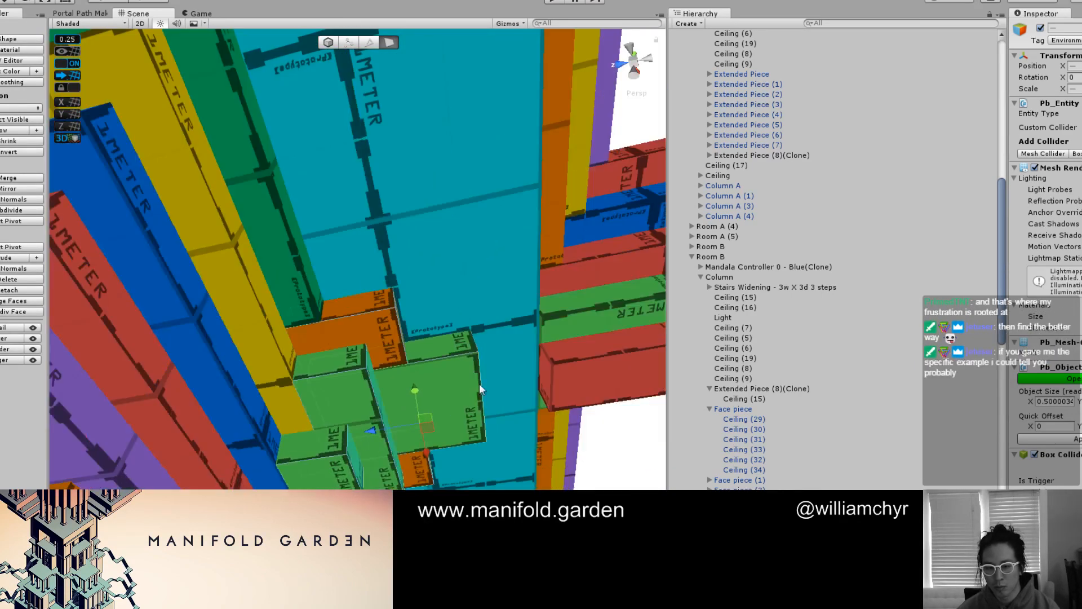
Move the short lowest red strip along the beam to meet the green blocks at the column
{"action": "middle_click_drag", "start_coordinate": [479, 383], "coordinate": [358, 411]}
{"action": "key", "text": "g"}
{"action": "scroll", "coordinate": [359, 394], "scroll_direction": "down", "scroll_amount": 1}
{"action": "left_click", "coordinate": [466, 373]}
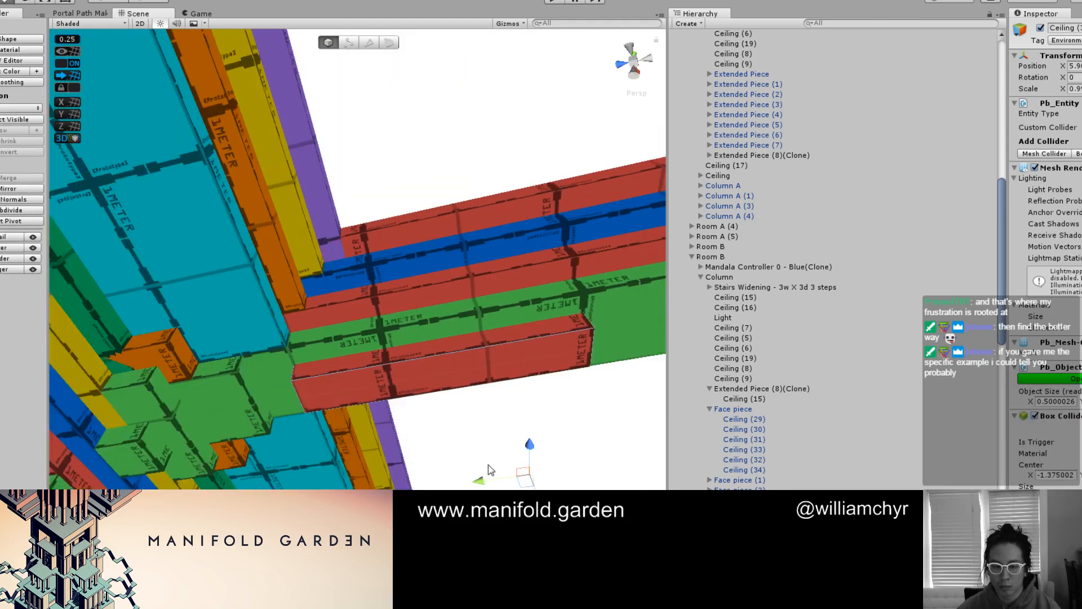
{"action": "left_click_drag", "start_coordinate": [464, 485], "coordinate": [447, 486]}
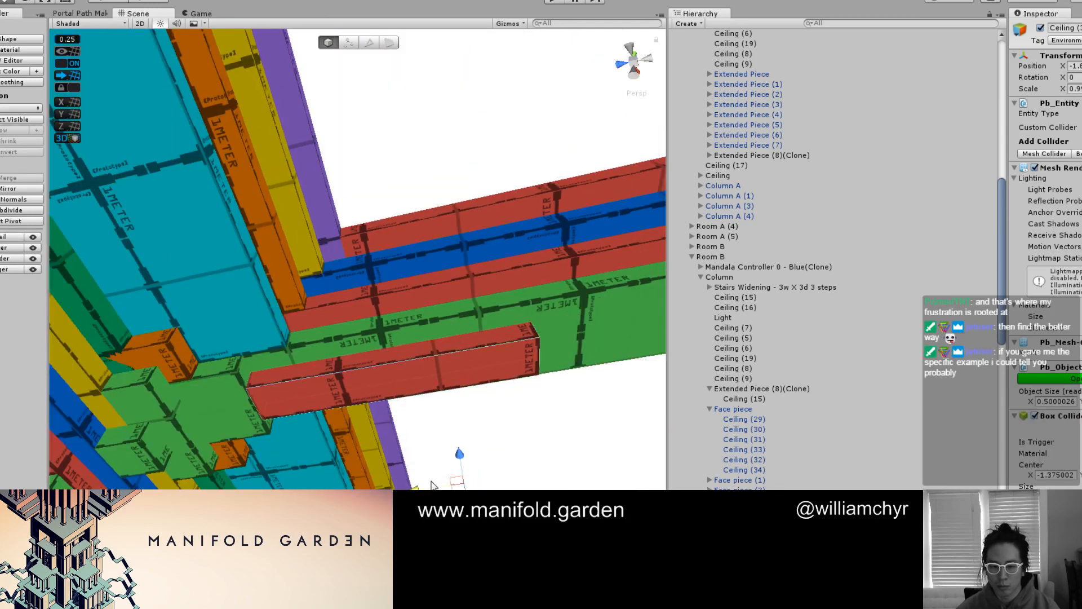
Frame the ceiling Light and inspect the column and beam from below with the final shading
{"action": "left_click", "coordinate": [525, 445]}
{"action": "key", "text": "f"}
{"action": "left_click_drag", "start_coordinate": [413, 390], "coordinate": [329, 389], "text": "alt"}
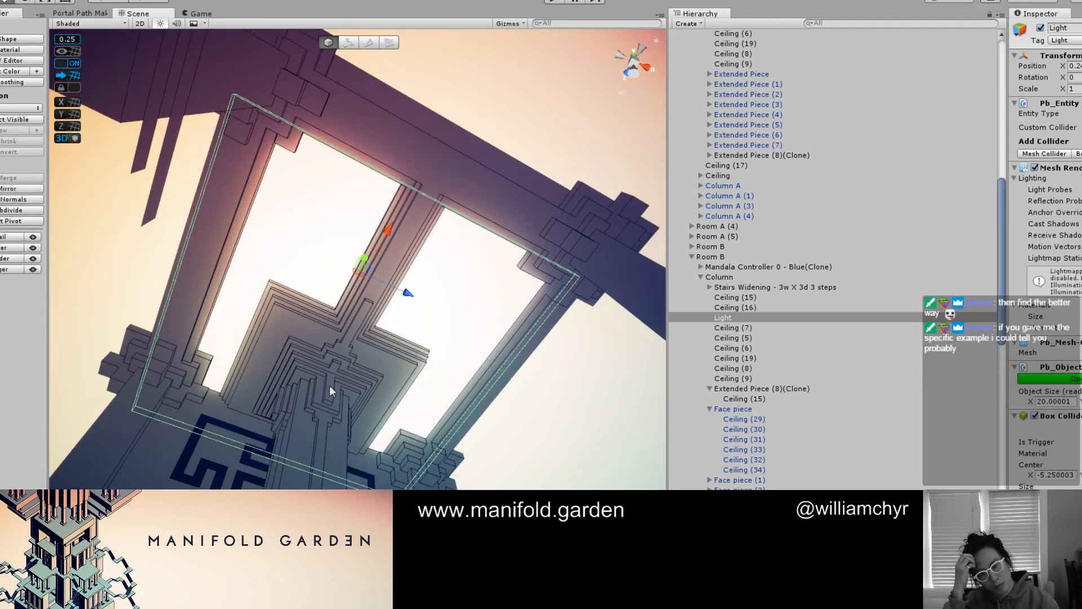
{"action": "key", "text": "ctrl+e"}
{"action": "scroll", "coordinate": [330, 384], "scroll_direction": "up", "scroll_amount": 6}
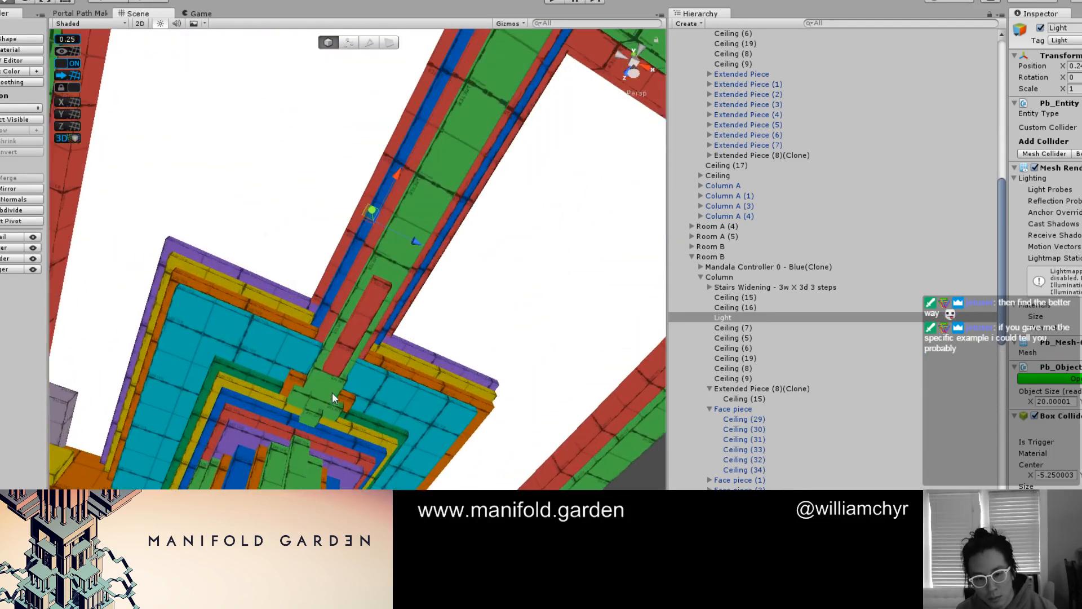
Color the small block amid the green blocks at the column-beam junction yellow and shift it slightly
{"action": "left_click", "coordinate": [304, 418]}
{"action": "scroll", "coordinate": [303, 418], "scroll_direction": "up", "scroll_amount": 3}
{"action": "middle_click_drag", "start_coordinate": [303, 451], "coordinate": [328, 404]}
{"action": "scroll", "coordinate": [309, 476], "scroll_direction": "up", "scroll_amount": 4}
{"action": "left_click", "coordinate": [309, 476]}
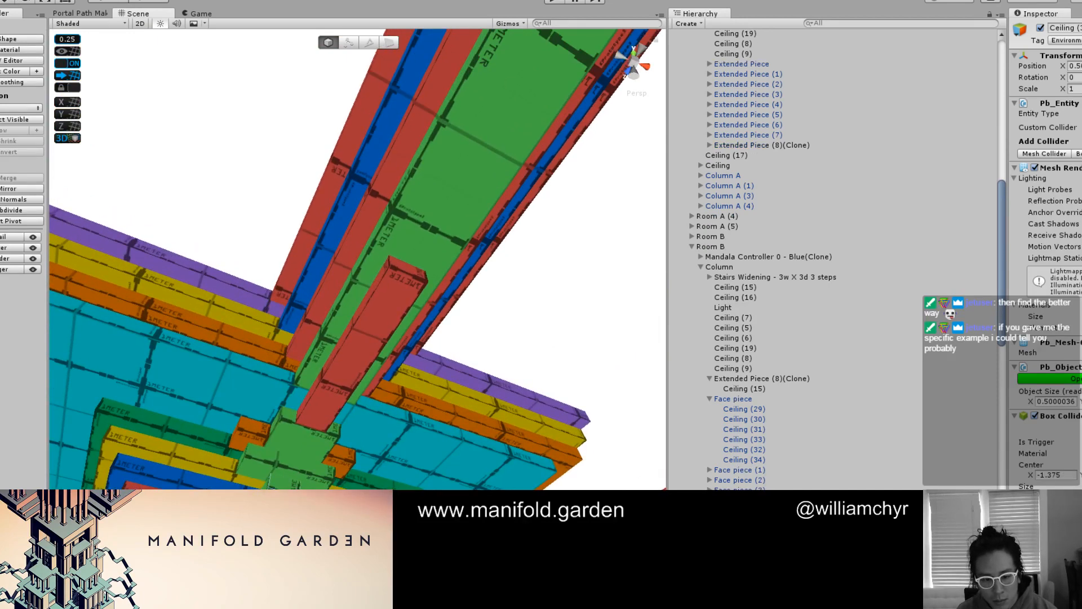
{"action": "middle_click_drag", "start_coordinate": [310, 476], "coordinate": [326, 404]}
{"action": "scroll", "coordinate": [348, 408], "scroll_direction": "up", "scroll_amount": 2}
{"action": "key", "text": "g"}
{"action": "left_click", "coordinate": [333, 396]}
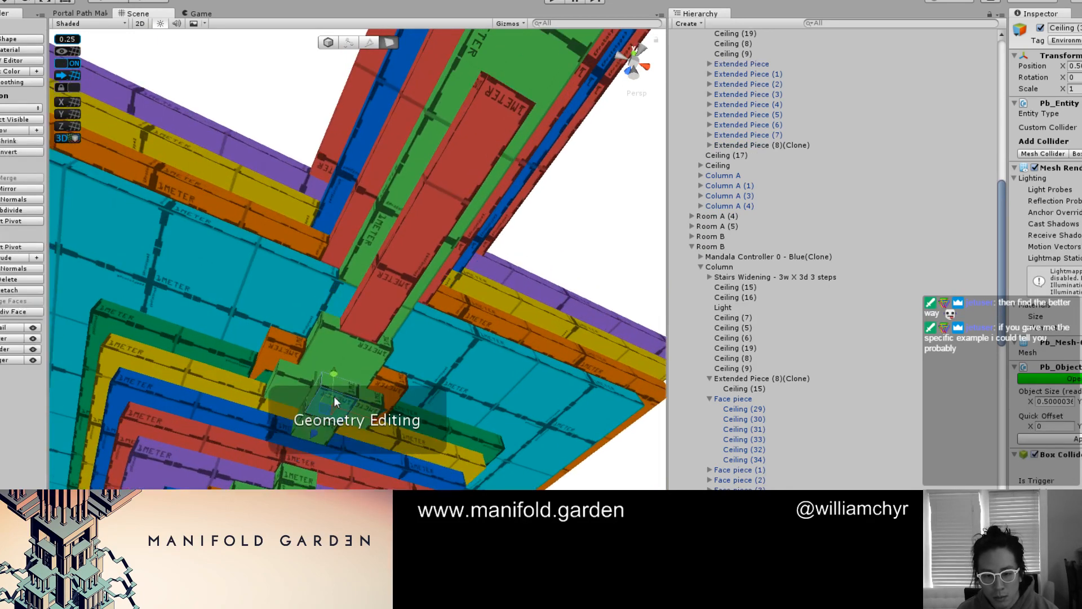
{"action": "scroll", "coordinate": [317, 402], "scroll_direction": "up", "scroll_amount": 2}
{"action": "left_click", "coordinate": [314, 404], "text": "shift"}
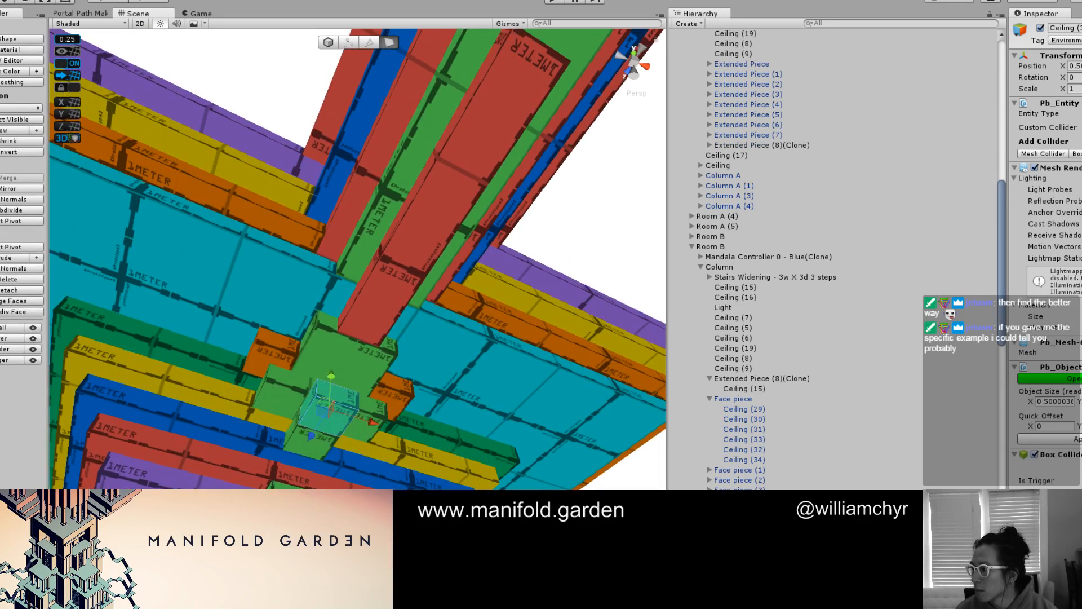
{"action": "key", "text": "alt+shift+4"}
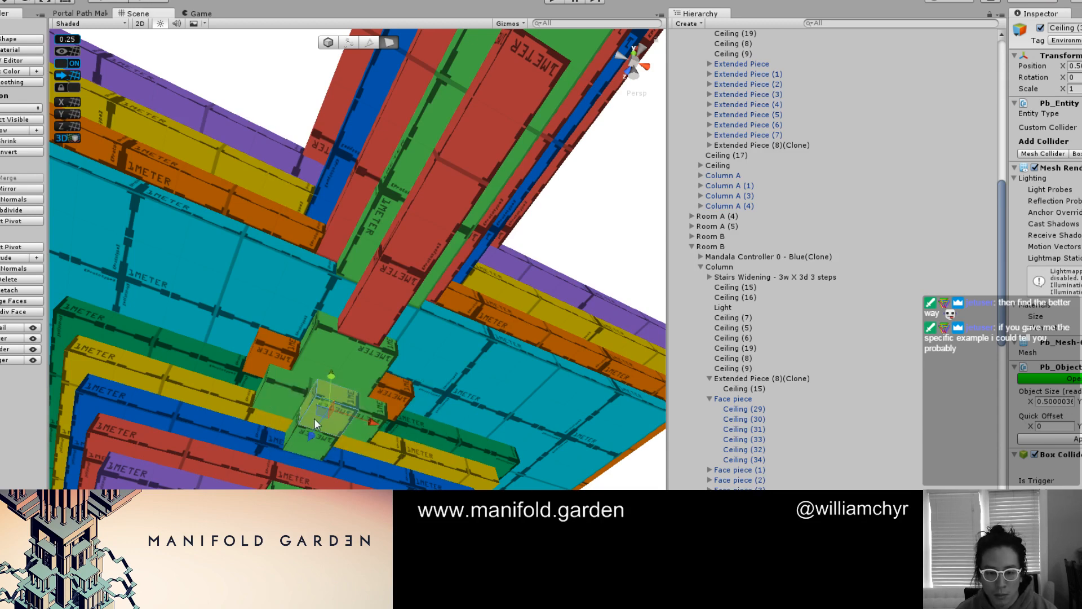
{"action": "key", "text": "g"}
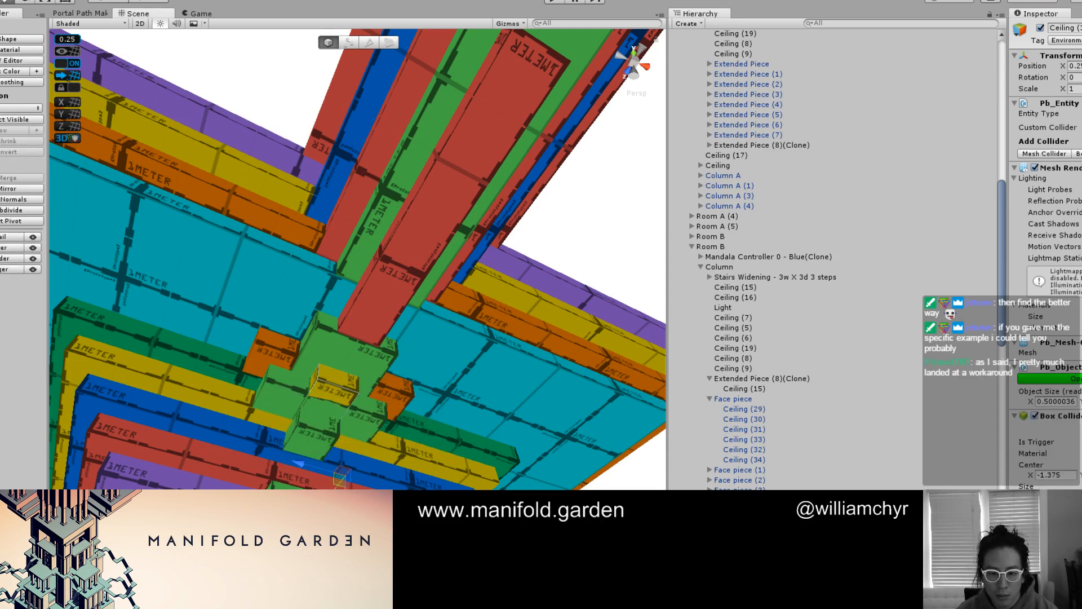
Preview the junction of the column slabs and ceiling beam in final shading with nothing selected
{"action": "key", "text": "ctrl+e"}
{"action": "scroll", "coordinate": [440, 459], "scroll_direction": "down", "scroll_amount": 5}
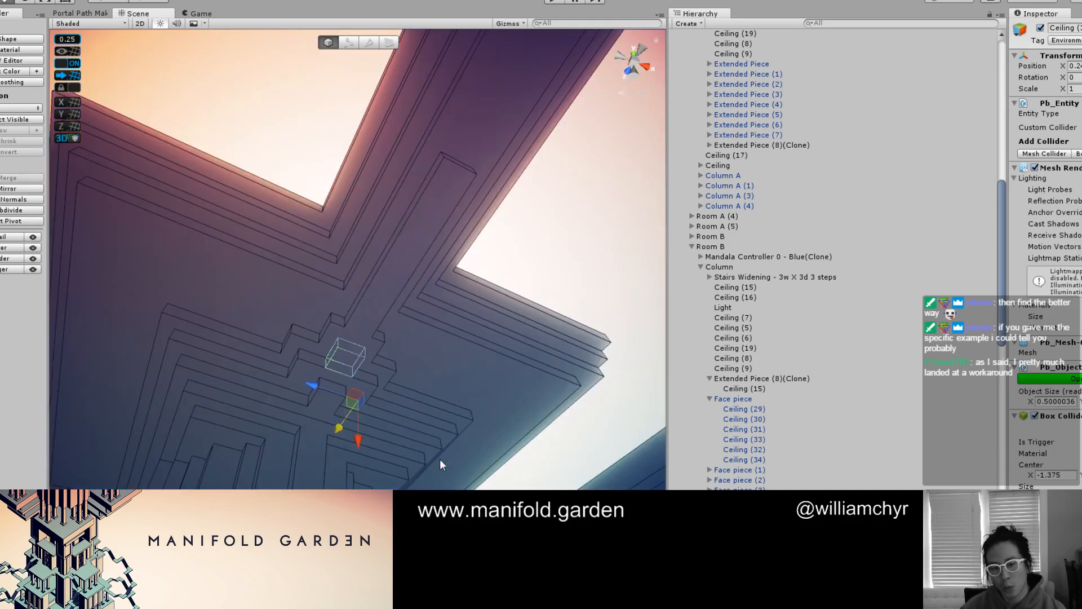
{"action": "scroll", "coordinate": [519, 331], "scroll_direction": "down", "scroll_amount": 3}
{"action": "left_click", "coordinate": [519, 330]}
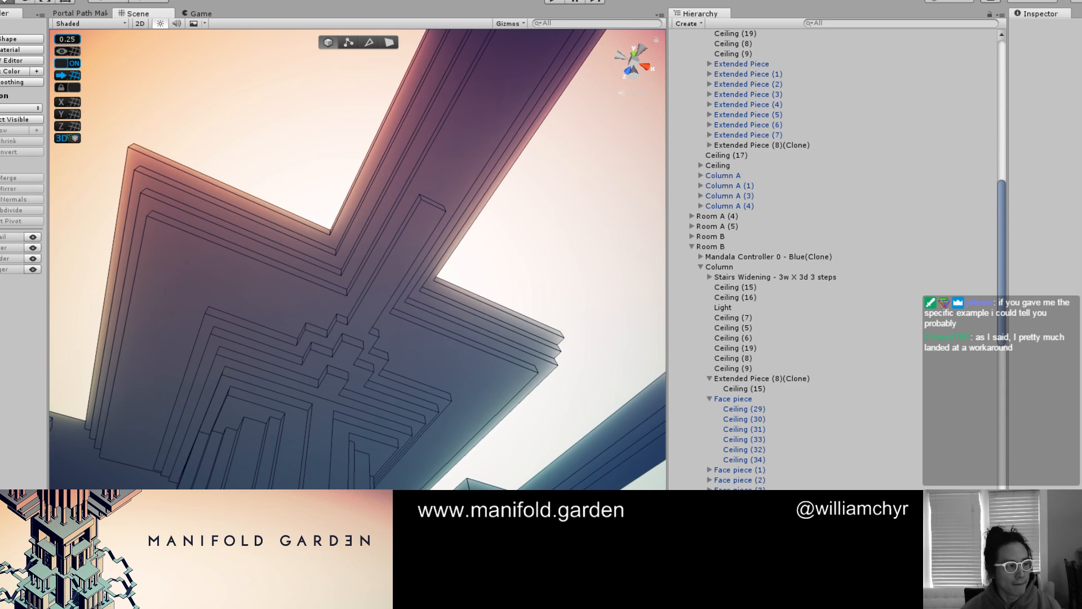
Delete the green and red pieces that form the near half of the side beam
{"action": "scroll", "coordinate": [512, 301], "scroll_direction": "down", "scroll_amount": 5}
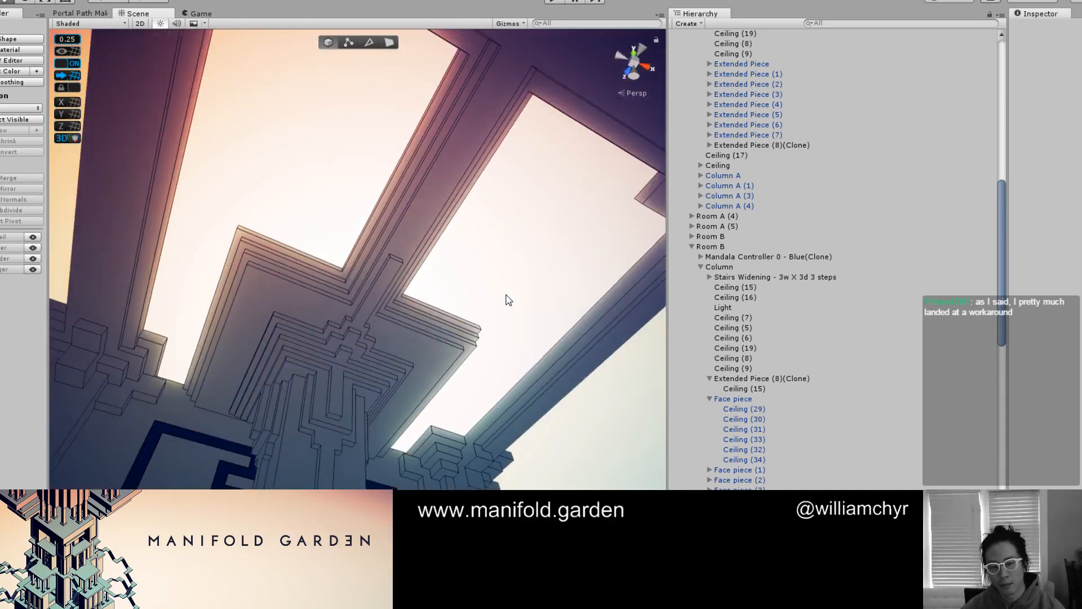
{"action": "scroll", "coordinate": [509, 300], "scroll_direction": "down", "scroll_amount": 4}
{"action": "mouse_move", "coordinate": [509, 300]}
{"action": "left_mouse_down", "text": "alt"}
{"action": "mouse_move", "coordinate": [474, 291]}
{"action": "mouse_move", "coordinate": [374, 350]}
{"action": "mouse_move", "coordinate": [459, 331]}
{"action": "mouse_move", "coordinate": [399, 312]}
{"action": "mouse_move", "coordinate": [248, 344]}
{"action": "mouse_move", "coordinate": [349, 345]}
{"action": "mouse_move", "coordinate": [328, 344]}
{"action": "mouse_move", "coordinate": [329, 321]}
{"action": "mouse_move", "coordinate": [360, 304]}
{"action": "mouse_move", "coordinate": [388, 323]}
{"action": "mouse_move", "coordinate": [367, 324]}
{"action": "left_mouse_up", "text": "alt"}
{"action": "scroll", "coordinate": [409, 341], "scroll_direction": "up", "scroll_amount": 4}
{"action": "scroll", "coordinate": [459, 331], "scroll_direction": "up", "scroll_amount": 3}
{"action": "scroll", "coordinate": [248, 343], "scroll_direction": "up", "scroll_amount": 3}
{"action": "left_click", "coordinate": [328, 342]}
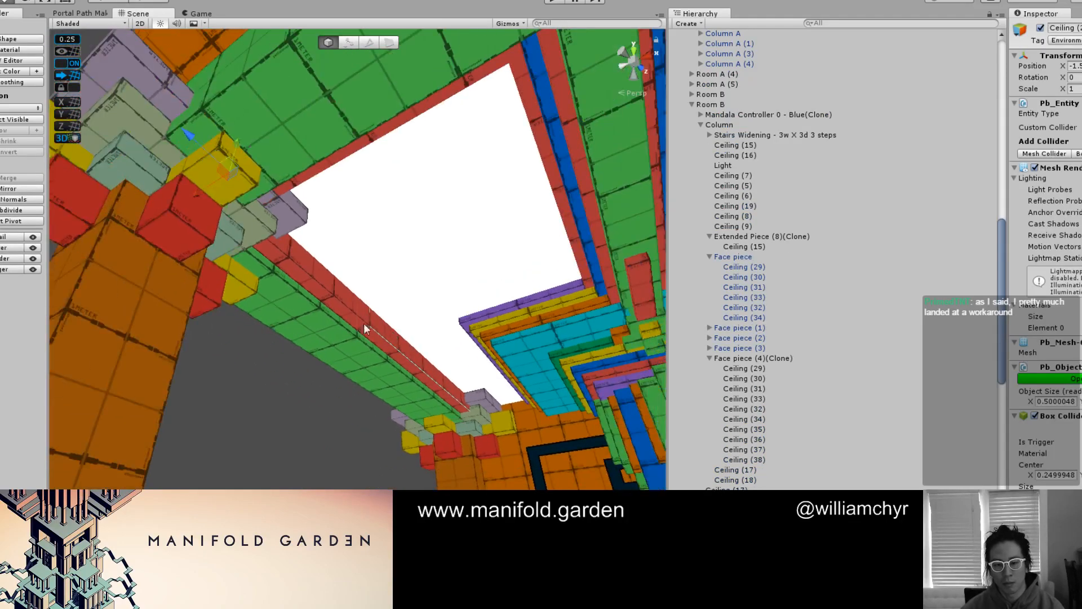
{"action": "key", "text": "g"}
{"action": "key", "text": "g"}
{"action": "left_click", "coordinate": [313, 319], "text": "shift"}
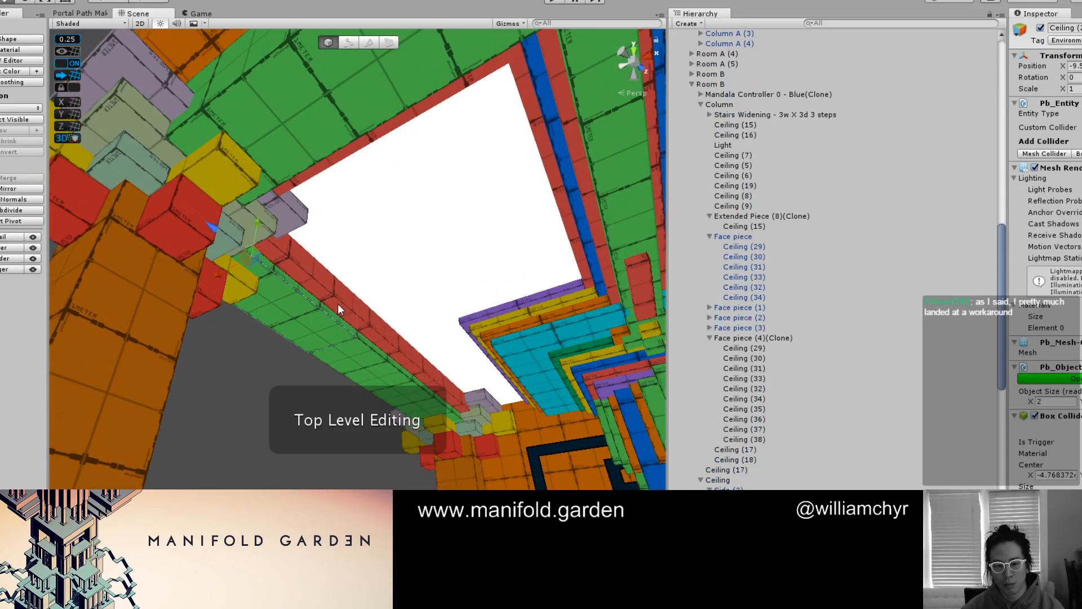
{"action": "right_click", "coordinate": [752, 339]}
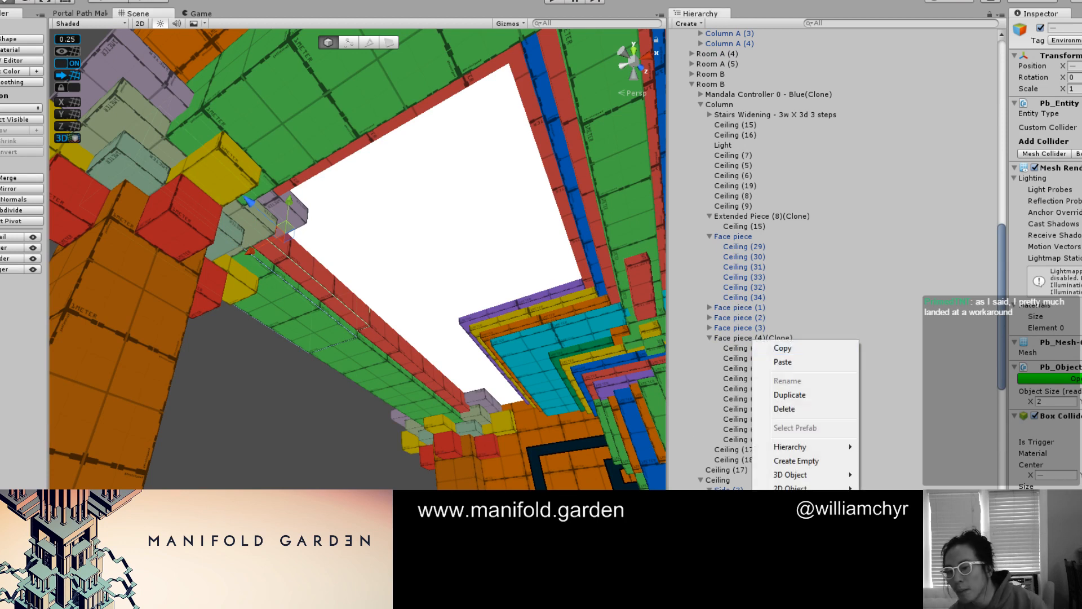
{"action": "left_click", "coordinate": [798, 413]}
Extend the end faces of the remaining green and red beam pieces across the gap to the blocks at the opposite corner
{"action": "scroll", "coordinate": [462, 363], "scroll_direction": "up", "scroll_amount": 6}
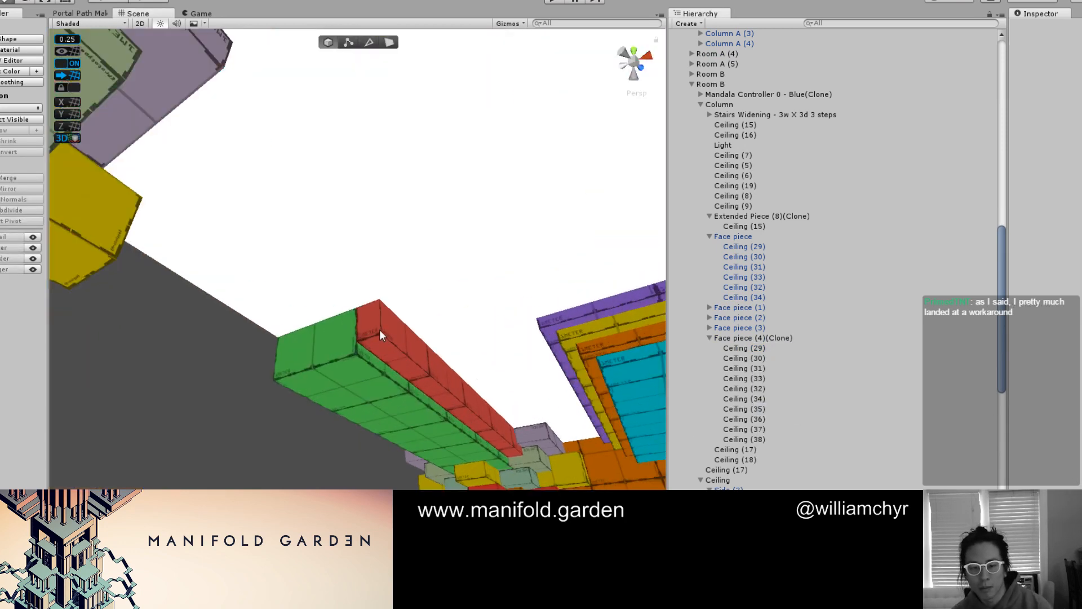
{"action": "left_click", "coordinate": [374, 325]}
{"action": "key", "text": "g"}
{"action": "left_click", "coordinate": [375, 324]}
{"action": "left_click", "coordinate": [327, 340], "text": "shift"}
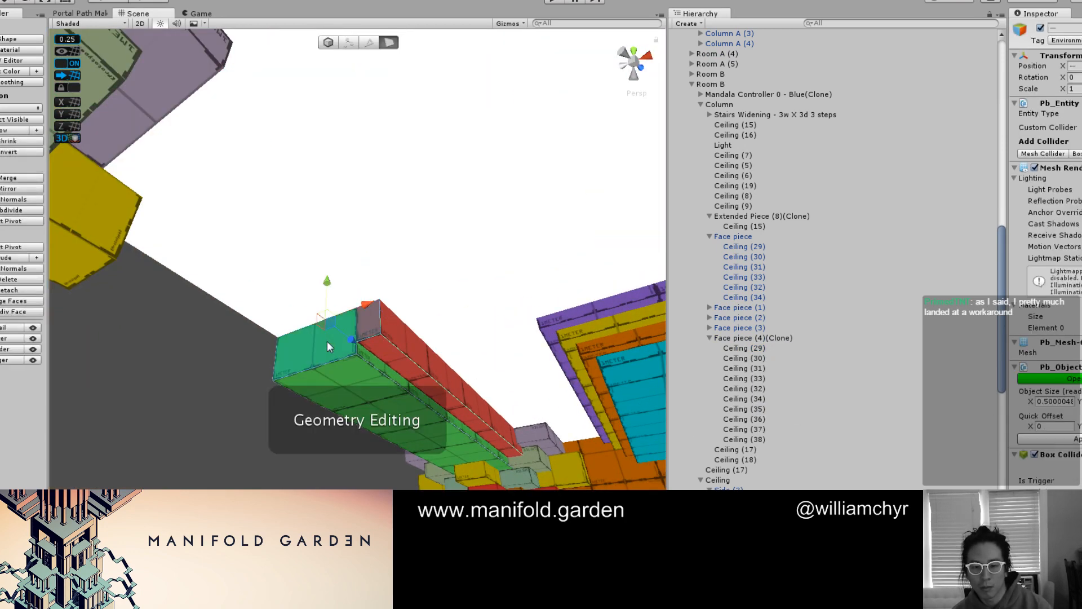
{"action": "mouse_move", "coordinate": [327, 341]}
{"action": "left_mouse_down", "text": "alt"}
{"action": "mouse_move", "coordinate": [266, 302]}
{"action": "mouse_move", "coordinate": [335, 335]}
{"action": "left_mouse_up", "text": "alt"}
{"action": "left_click_drag", "start_coordinate": [404, 273], "coordinate": [310, 148], "text": "alt"}
{"action": "key", "text": "g"}
Duplicate the red strip outward from the side beam and adjust the original strip's side face facing the copy
{"action": "left_click", "coordinate": [393, 339]}
{"action": "key", "text": "g"}
{"action": "key", "text": "g"}
{"action": "scroll", "coordinate": [360, 274], "scroll_direction": "up", "scroll_amount": 4}
{"action": "key", "text": "g"}
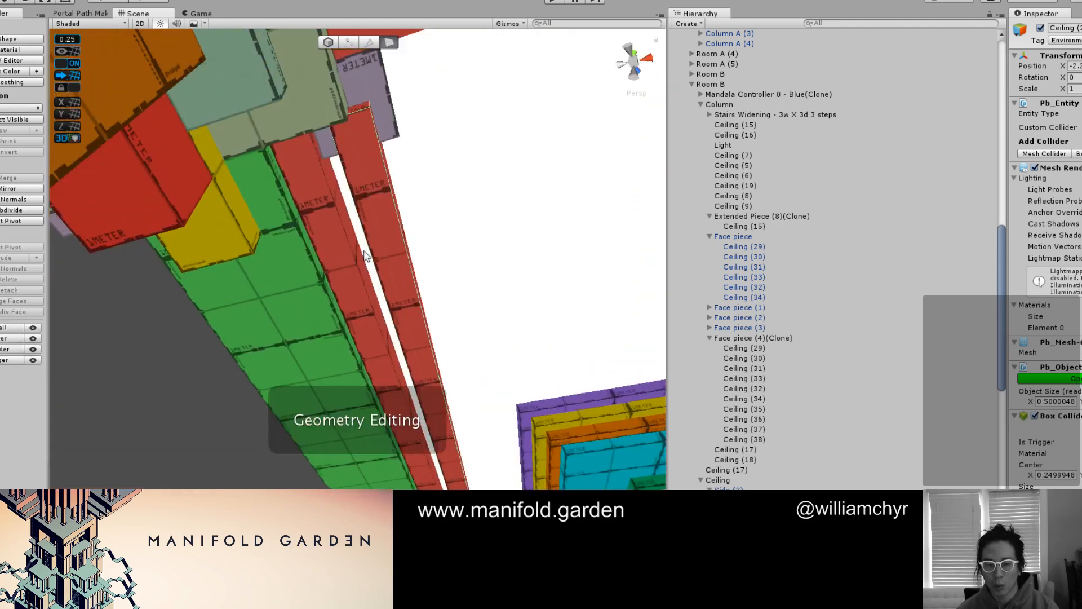
{"action": "left_click", "coordinate": [354, 261]}
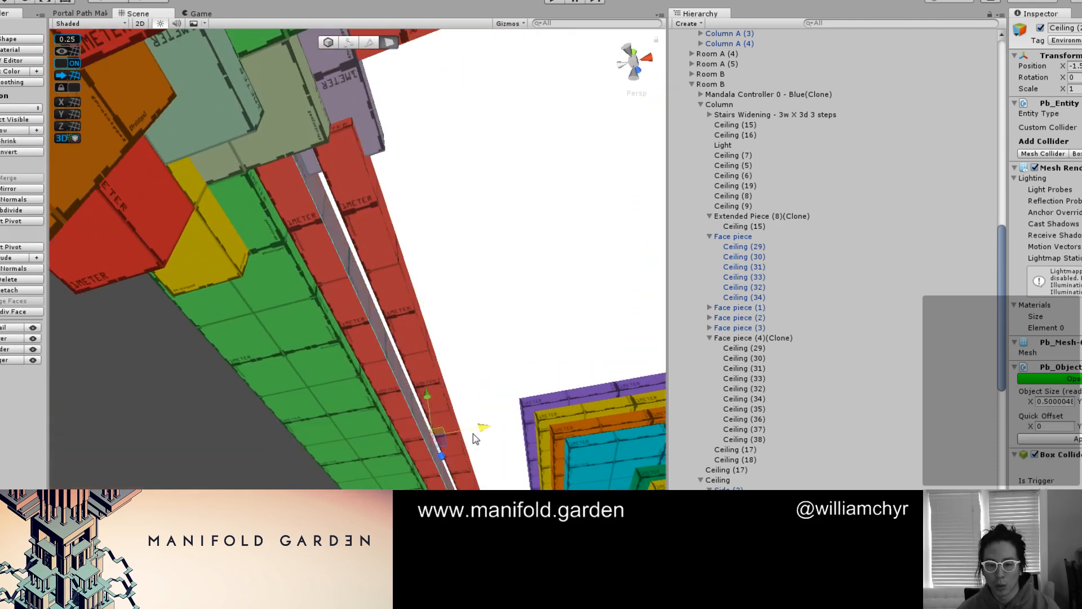
{"action": "left_click_drag", "start_coordinate": [472, 434], "coordinate": [469, 436]}
Move the outer red strip sideways against the original red strip on the beam
{"action": "key", "text": "g"}
{"action": "left_click", "coordinate": [421, 356]}
{"action": "scroll", "coordinate": [420, 369], "scroll_direction": "down", "scroll_amount": 3}
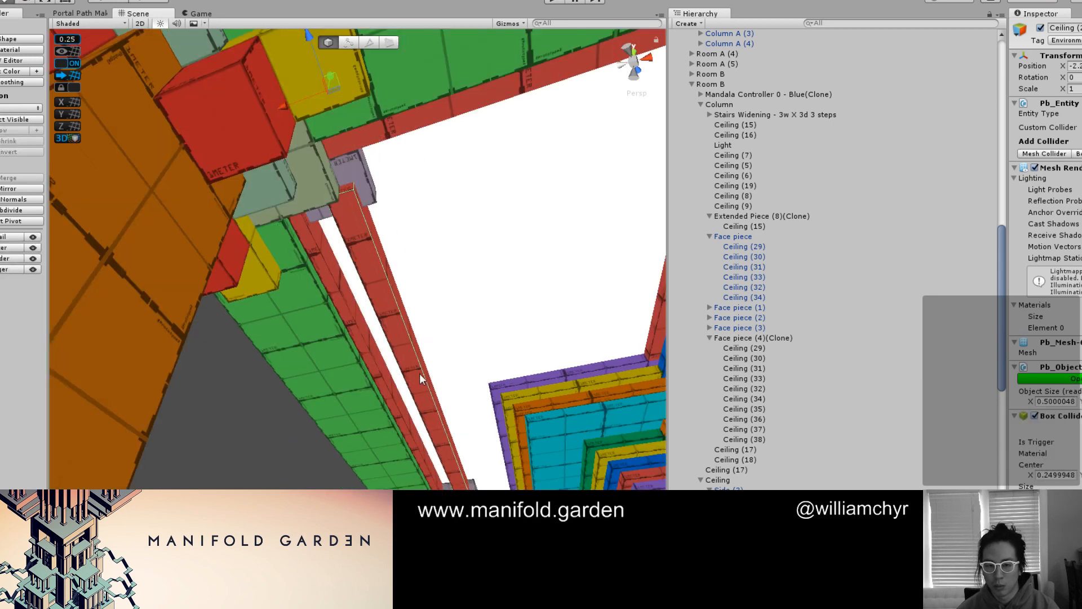
{"action": "scroll", "coordinate": [400, 347], "scroll_direction": "down", "scroll_amount": 3}
{"action": "left_click_drag", "start_coordinate": [290, 161], "coordinate": [272, 174]}
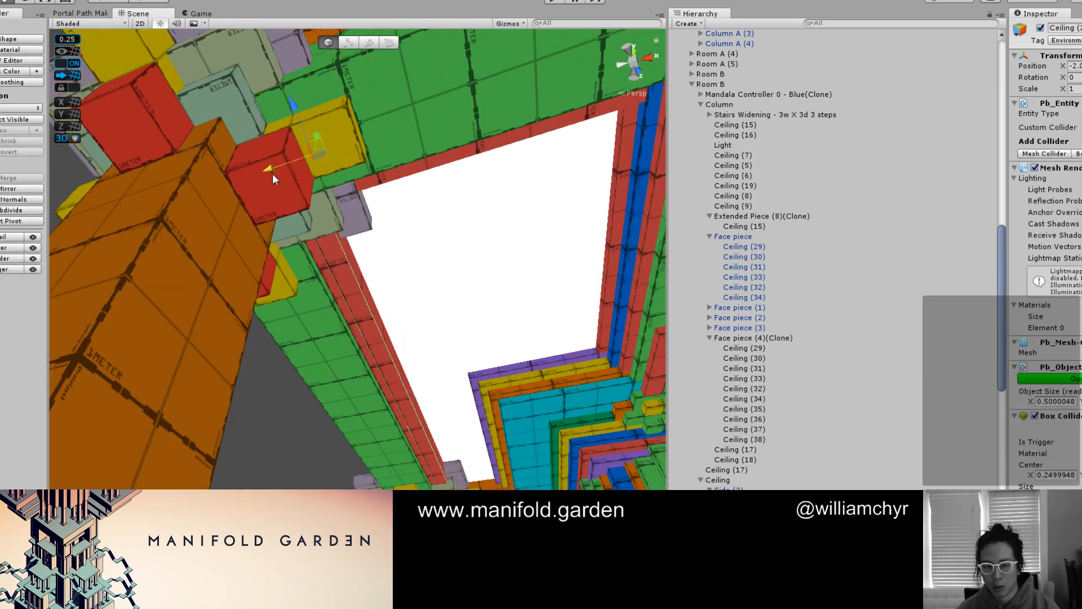
Shift the underside face of the second red strip to step it relative to its neighbour
{"action": "key", "text": "f"}
{"action": "key", "text": "g"}
{"action": "left_click", "coordinate": [327, 293]}
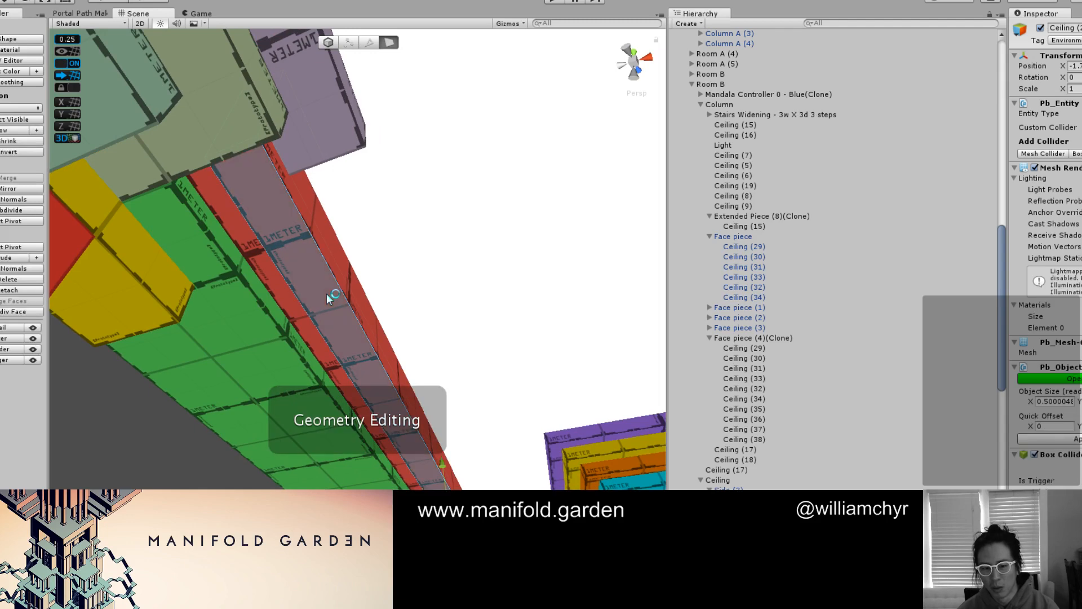
{"action": "left_click_drag", "start_coordinate": [423, 251], "coordinate": [392, 320], "text": "alt"}
{"action": "left_click_drag", "start_coordinate": [472, 431], "coordinate": [400, 313]}
{"action": "key", "text": "g"}
{"action": "scroll", "coordinate": [409, 309], "scroll_direction": "down", "scroll_amount": 3}
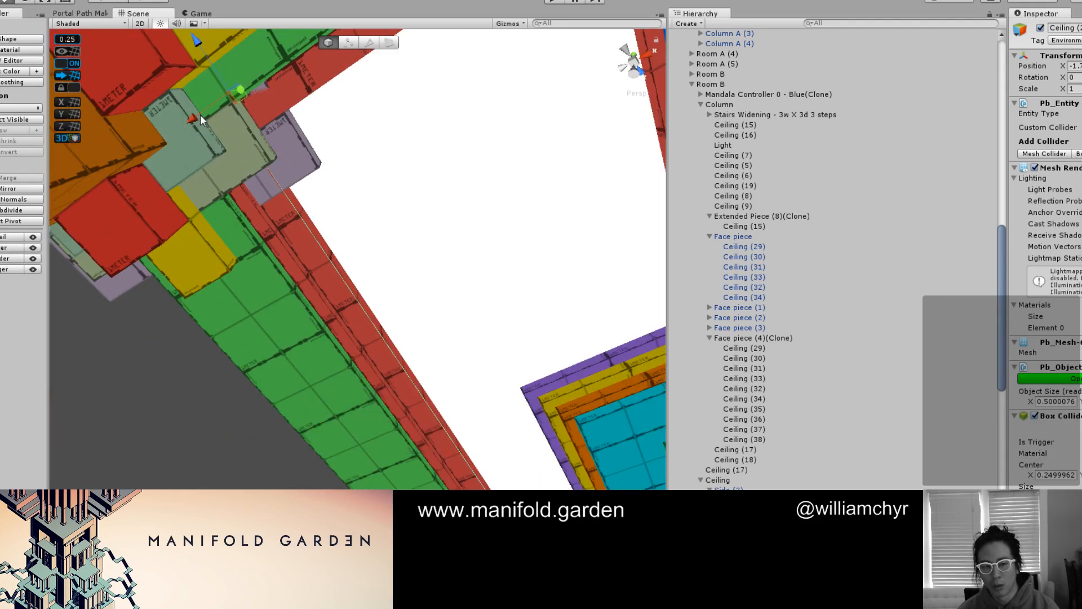
Duplicate the outer red strip and place the copy alongside the stacked strips of the side beam
{"action": "left_click_drag", "start_coordinate": [200, 114], "coordinate": [201, 143]}
{"action": "key", "text": "ctrl+z"}
{"action": "left_click", "coordinate": [363, 218]}
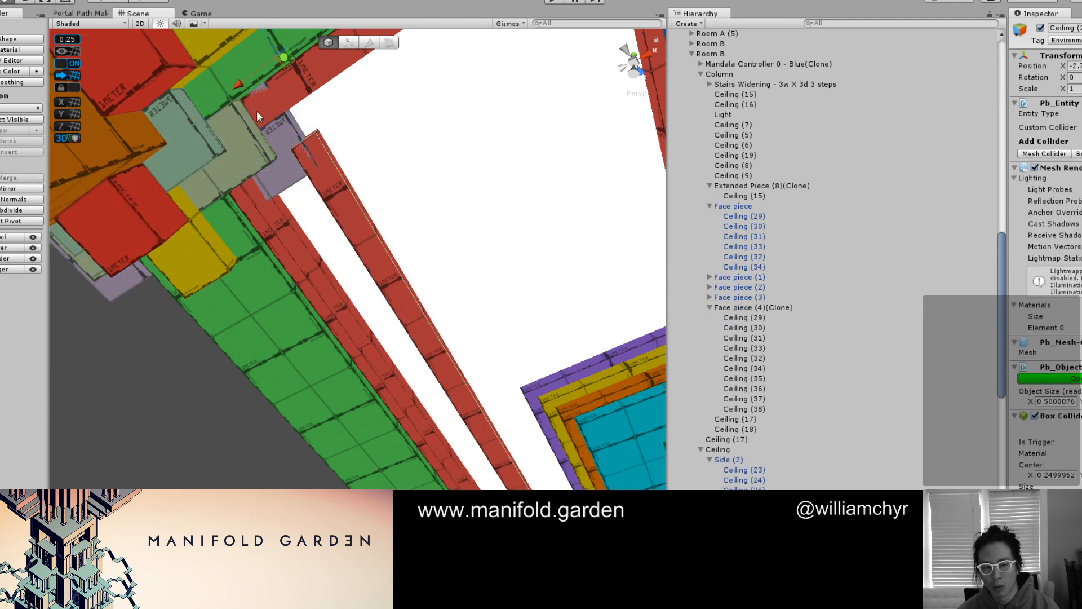
{"action": "left_click_drag", "start_coordinate": [237, 97], "coordinate": [201, 128]}
Adjust the long face of the newest red strip to continue the beam's stepped profile
{"action": "key", "text": "g"}
{"action": "left_click", "coordinate": [323, 252]}
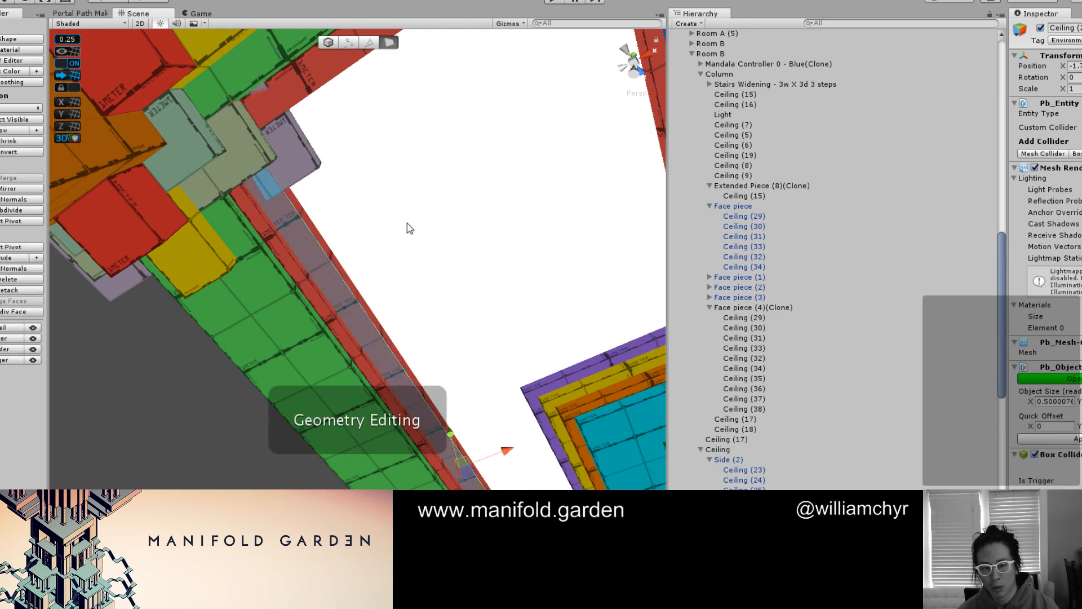
{"action": "left_click_drag", "start_coordinate": [410, 228], "coordinate": [403, 296], "text": "alt"}
{"action": "left_click_drag", "start_coordinate": [490, 402], "coordinate": [488, 393]}
Inspect the stepped side beam and its corner blocks in final shading with nothing selected
{"action": "left_click", "coordinate": [301, 473]}
{"action": "scroll", "coordinate": [301, 473], "scroll_direction": "down", "scroll_amount": 10}
{"action": "left_click_drag", "start_coordinate": [304, 478], "coordinate": [430, 258], "text": "alt"}
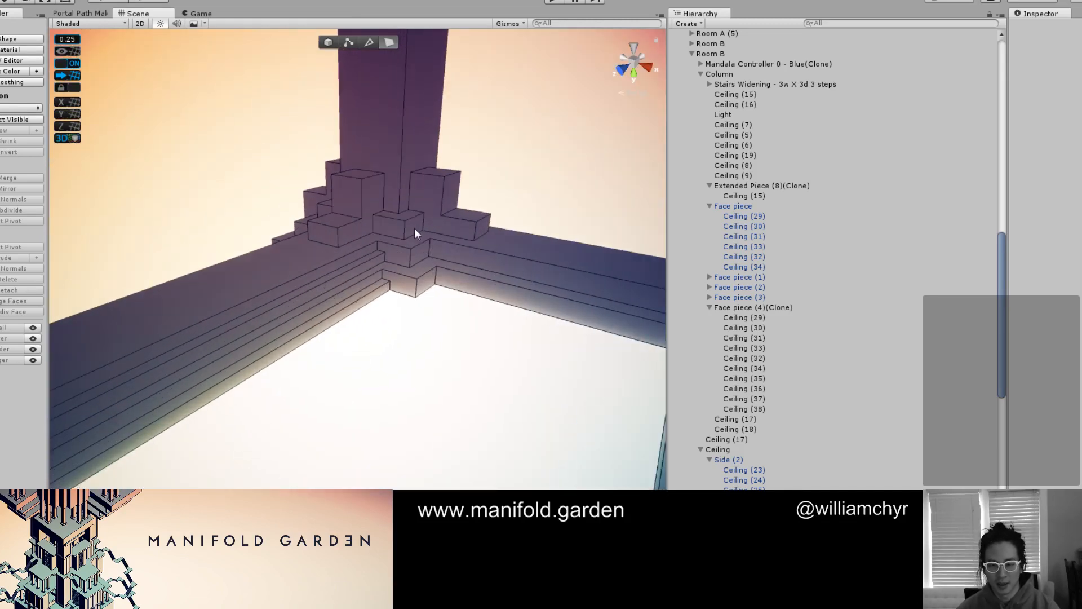
{"action": "mouse_move", "coordinate": [423, 190]}
{"action": "left_mouse_down"}
{"action": "mouse_move", "coordinate": [356, 282]}
{"action": "mouse_move", "coordinate": [454, 210]}
{"action": "left_mouse_up"}
{"action": "key", "text": "Escape"}
{"action": "scroll", "coordinate": [334, 241], "scroll_direction": "down", "scroll_amount": 3}
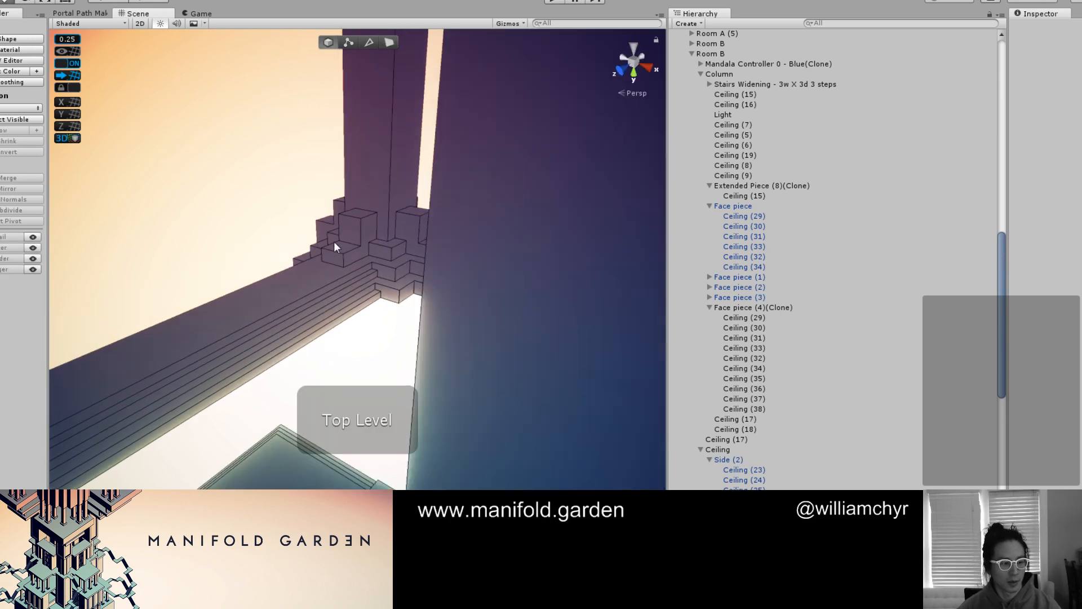
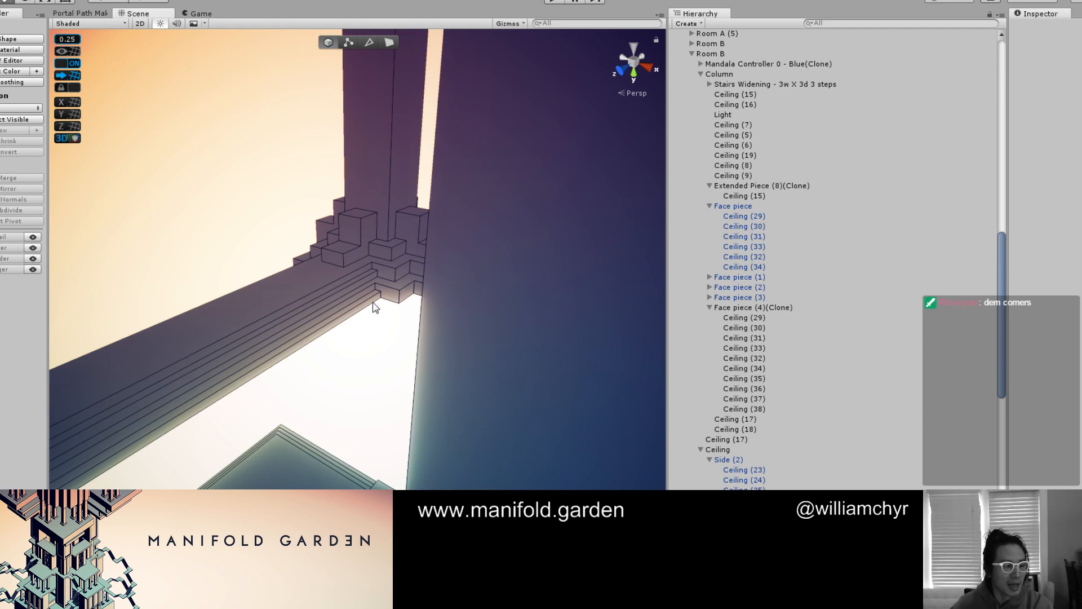
Shift the long face of the red strip on the beam that meets the cross beam to form its first ledge
{"action": "scroll", "coordinate": [407, 290], "scroll_direction": "down", "scroll_amount": 5}
{"action": "left_click_drag", "start_coordinate": [405, 290], "coordinate": [321, 370], "text": "alt"}
{"action": "middle_click_drag", "start_coordinate": [321, 370], "coordinate": [318, 394]}
{"action": "mouse_move", "coordinate": [318, 394]}
{"action": "left_mouse_down", "text": "alt"}
{"action": "mouse_move", "coordinate": [263, 380]}
{"action": "mouse_move", "coordinate": [416, 380]}
{"action": "mouse_move", "coordinate": [350, 366]}
{"action": "left_mouse_up", "text": "alt"}
{"action": "key", "text": "ctrl+e"}
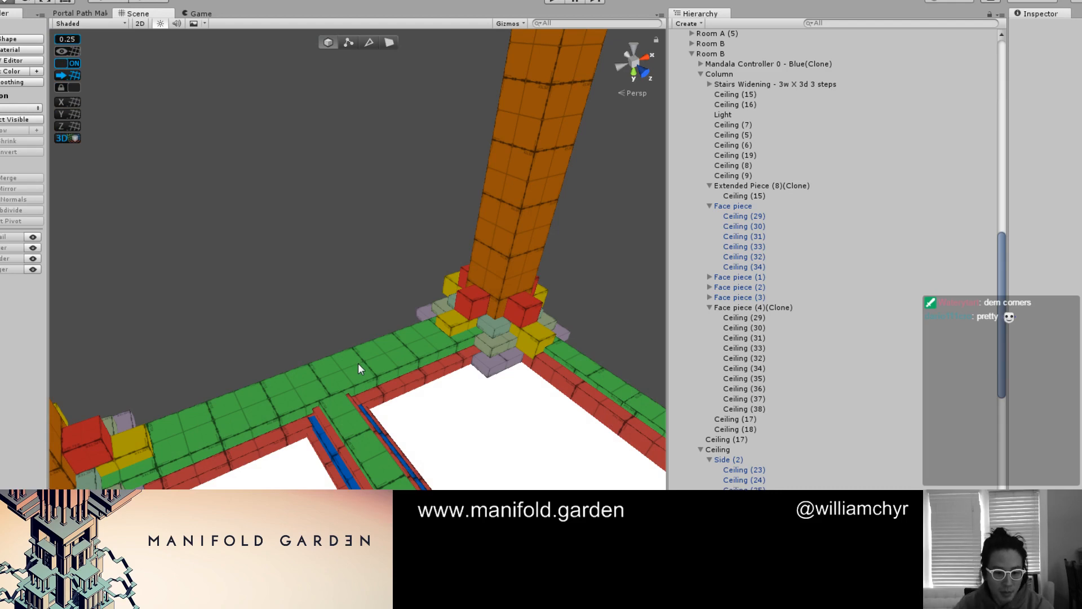
{"action": "scroll", "coordinate": [267, 451], "scroll_direction": "up", "scroll_amount": 2}
{"action": "left_click_drag", "start_coordinate": [265, 466], "coordinate": [384, 397], "text": "alt"}
{"action": "key", "text": "g"}
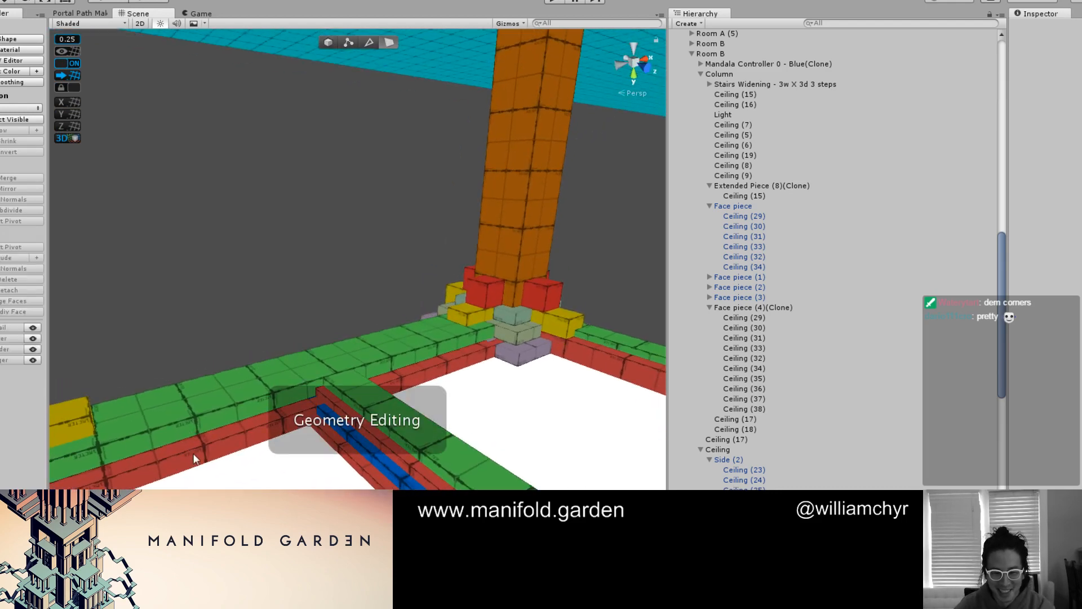
{"action": "left_click", "coordinate": [191, 445]}
{"action": "key", "text": "g"}
{"action": "left_click", "coordinate": [192, 445]}
{"action": "key", "text": "g"}
{"action": "left_click", "coordinate": [207, 444]}
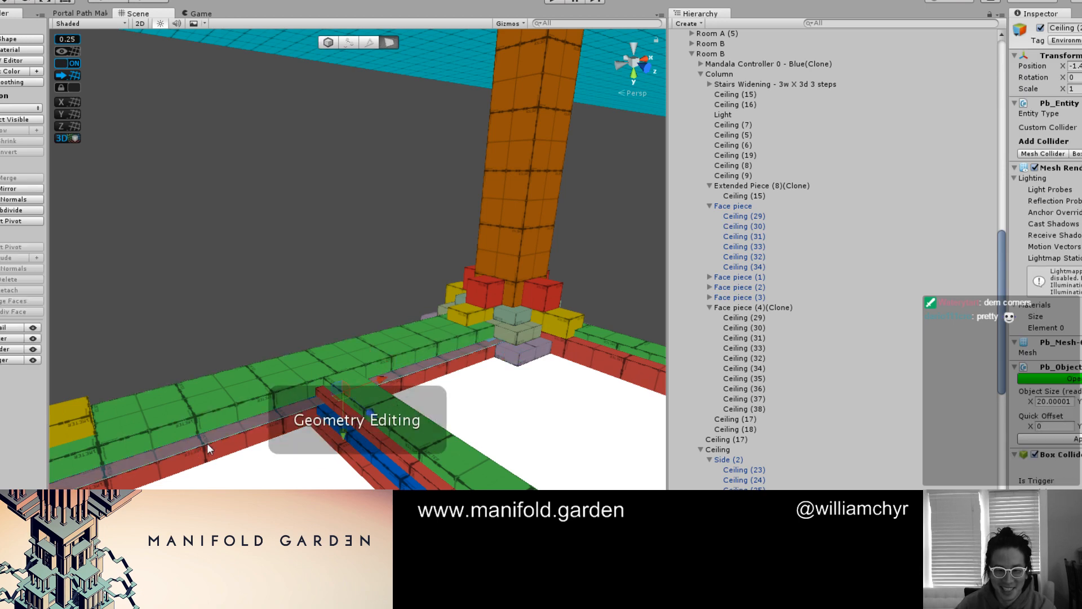
{"action": "left_click_drag", "start_coordinate": [290, 456], "coordinate": [453, 345], "text": "alt"}
{"action": "key", "text": "g"}
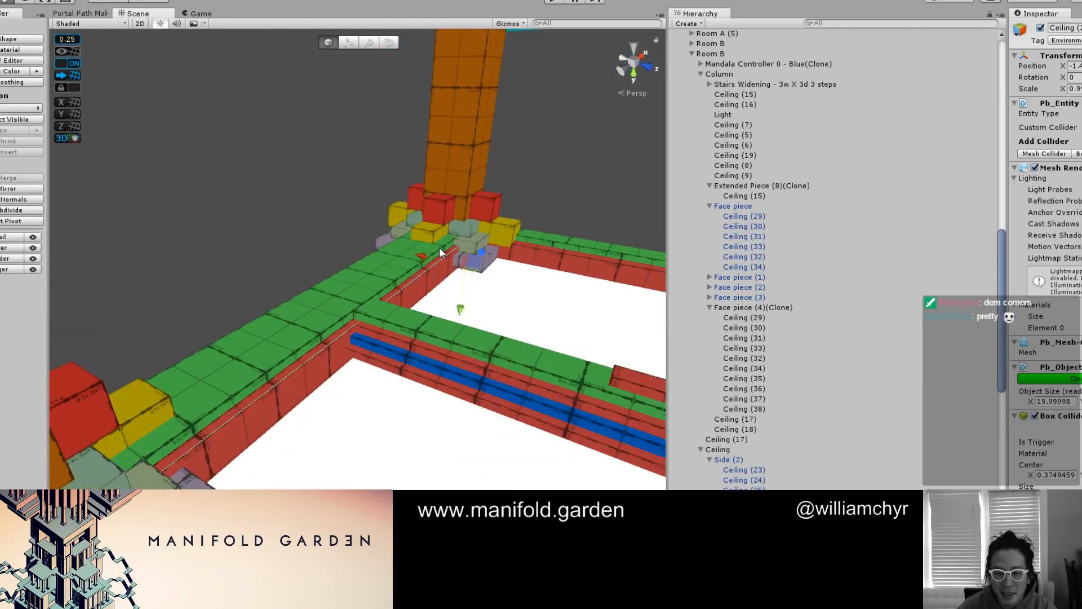
Duplicate the long beam's red strip, offset the copy inward, and shift its long face to form a second step
{"action": "left_click_drag", "start_coordinate": [422, 256], "coordinate": [427, 255]}
{"action": "key", "text": "g"}
{"action": "left_click", "coordinate": [357, 328]}
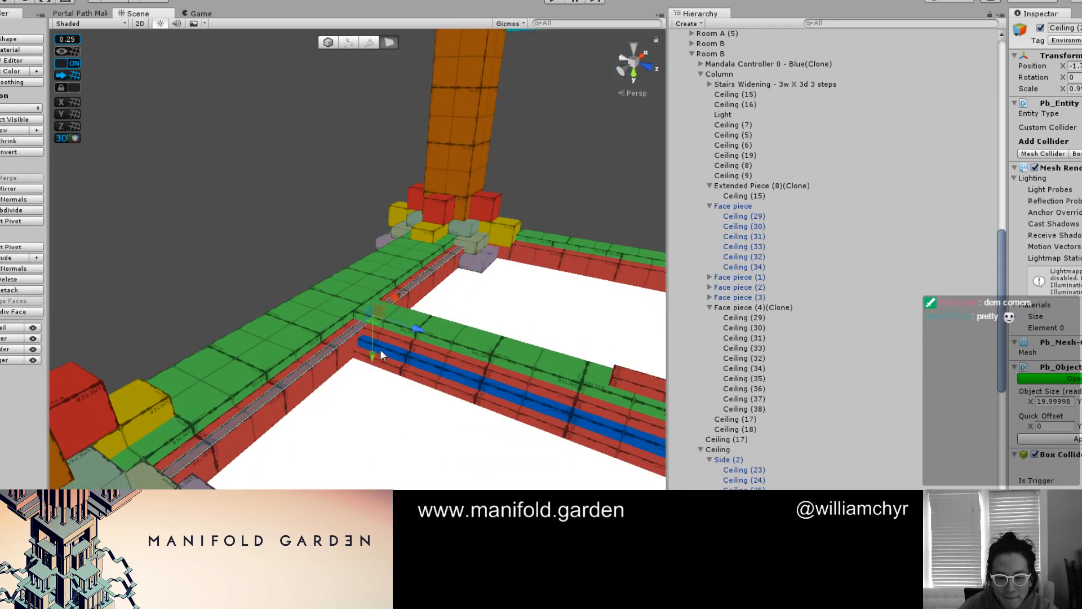
{"action": "left_click_drag", "start_coordinate": [376, 352], "coordinate": [375, 362]}
{"action": "key", "text": "g"}
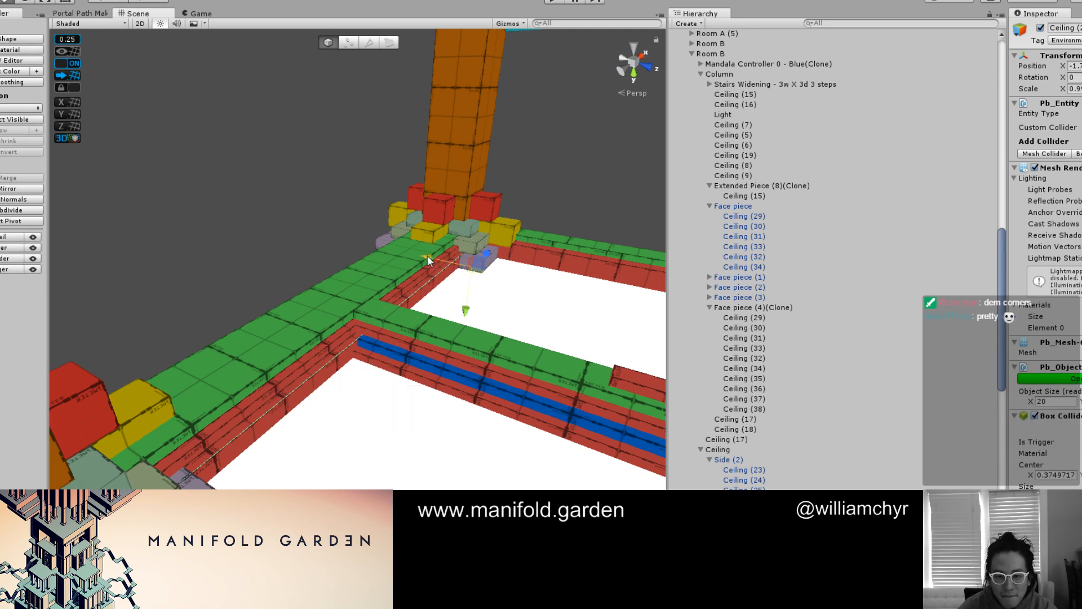
Add a third red strip inward of the second copy and shift its long face to continue the stepped profile
{"action": "left_click_drag", "start_coordinate": [429, 261], "coordinate": [421, 263]}
{"action": "key", "text": "g"}
{"action": "left_click", "coordinate": [340, 364]}
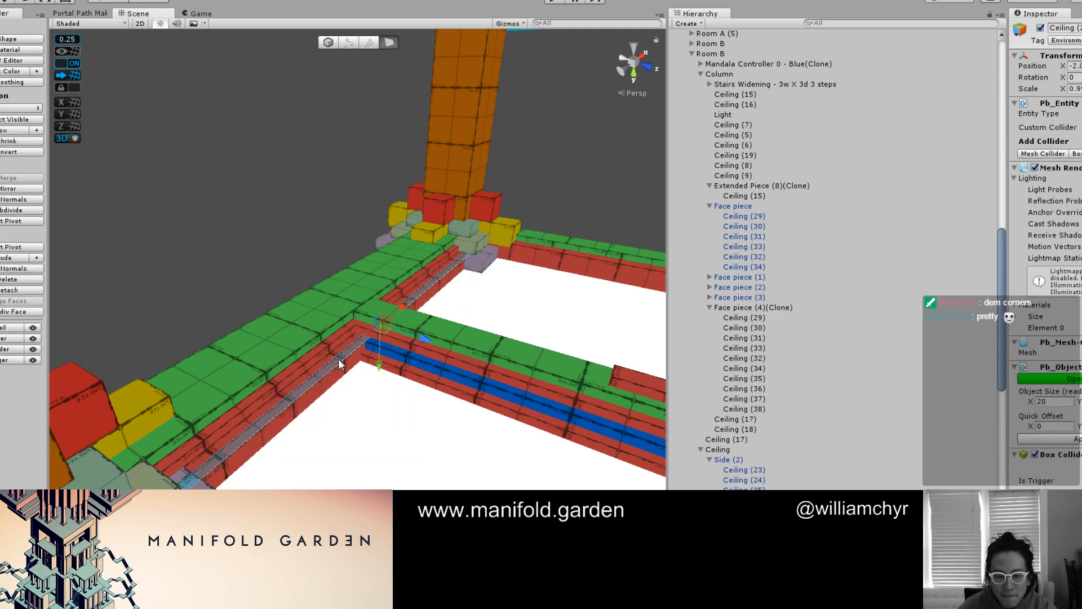
{"action": "left_click_drag", "start_coordinate": [376, 366], "coordinate": [377, 372]}
{"action": "key", "text": "g"}
Inspect the stepped long beam and the neighbouring side beam between the corner columns in final shading
{"action": "left_click", "coordinate": [557, 181]}
{"action": "scroll", "coordinate": [539, 181], "scroll_direction": "down", "scroll_amount": 3}
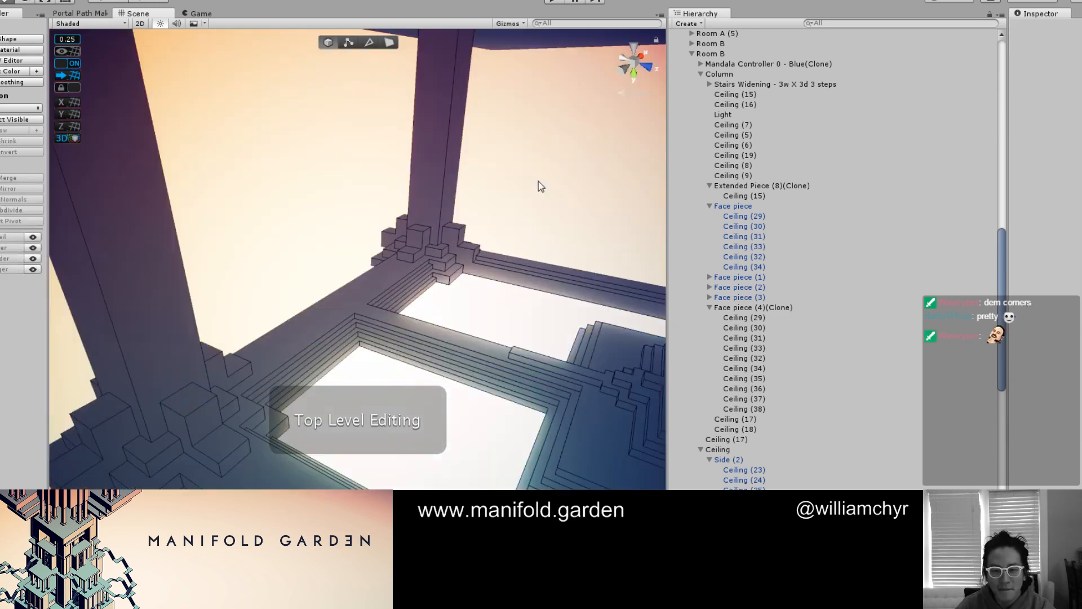
{"action": "left_click_drag", "start_coordinate": [539, 181], "coordinate": [322, 270], "text": "alt"}
{"action": "scroll", "coordinate": [318, 276], "scroll_direction": "up", "scroll_amount": 4}
{"action": "middle_click_drag", "start_coordinate": [316, 282], "coordinate": [246, 411]}
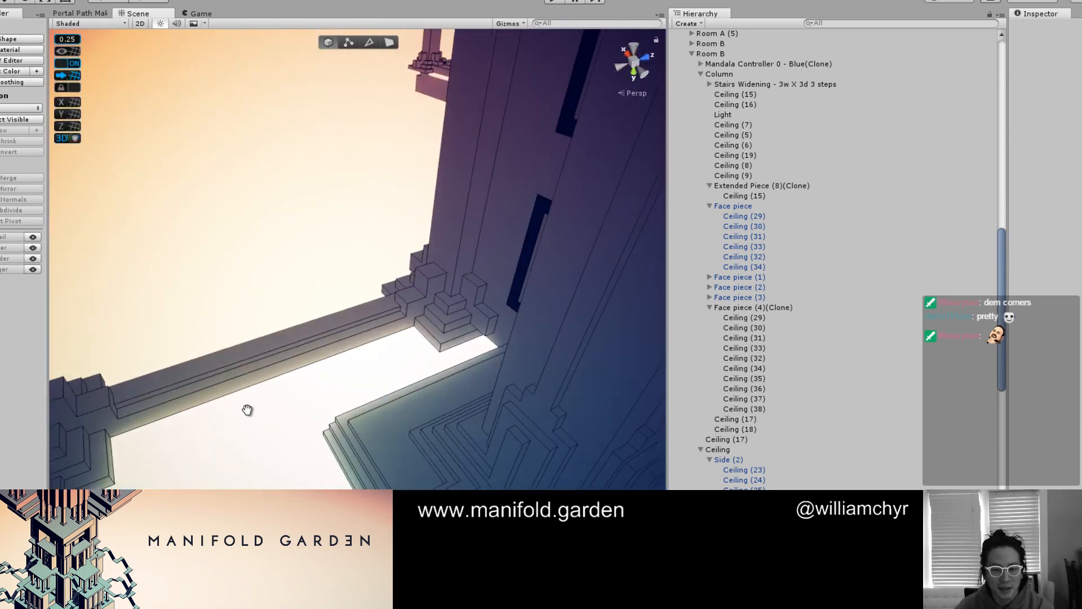
{"action": "scroll", "coordinate": [248, 410], "scroll_direction": "down", "scroll_amount": 4}
{"action": "scroll", "coordinate": [261, 405], "scroll_direction": "down", "scroll_amount": 5}
{"action": "left_click_drag", "start_coordinate": [321, 395], "coordinate": [378, 381], "text": "alt"}
{"action": "scroll", "coordinate": [322, 382], "scroll_direction": "up", "scroll_amount": 5}
{"action": "scroll", "coordinate": [323, 377], "scroll_direction": "up", "scroll_amount": 3}
{"action": "scroll", "coordinate": [260, 387], "scroll_direction": "up", "scroll_amount": 5}
{"action": "key", "text": "g"}
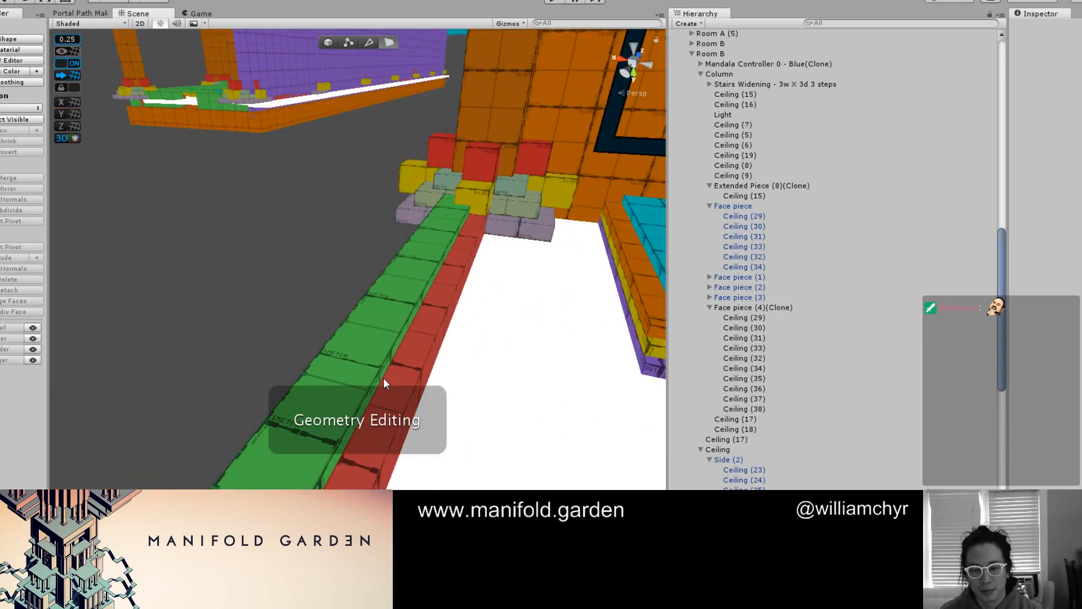
{"action": "left_click", "coordinate": [384, 379]}
{"action": "left_click", "coordinate": [418, 339]}
{"action": "key", "text": "g"}
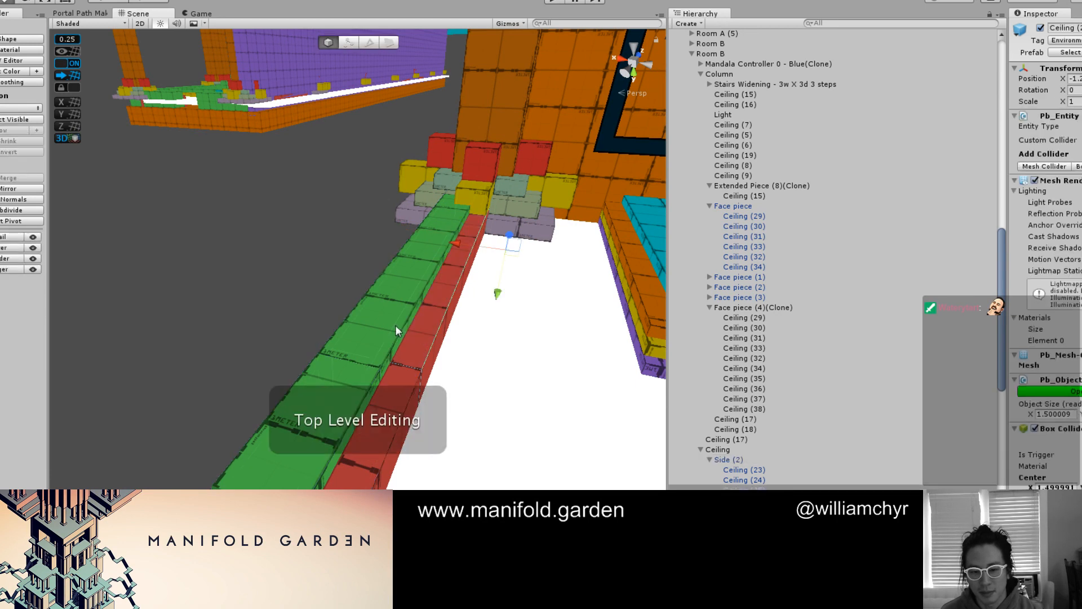
{"action": "left_click", "coordinate": [395, 326], "text": "shift"}
{"action": "right_click", "coordinate": [799, 491]}
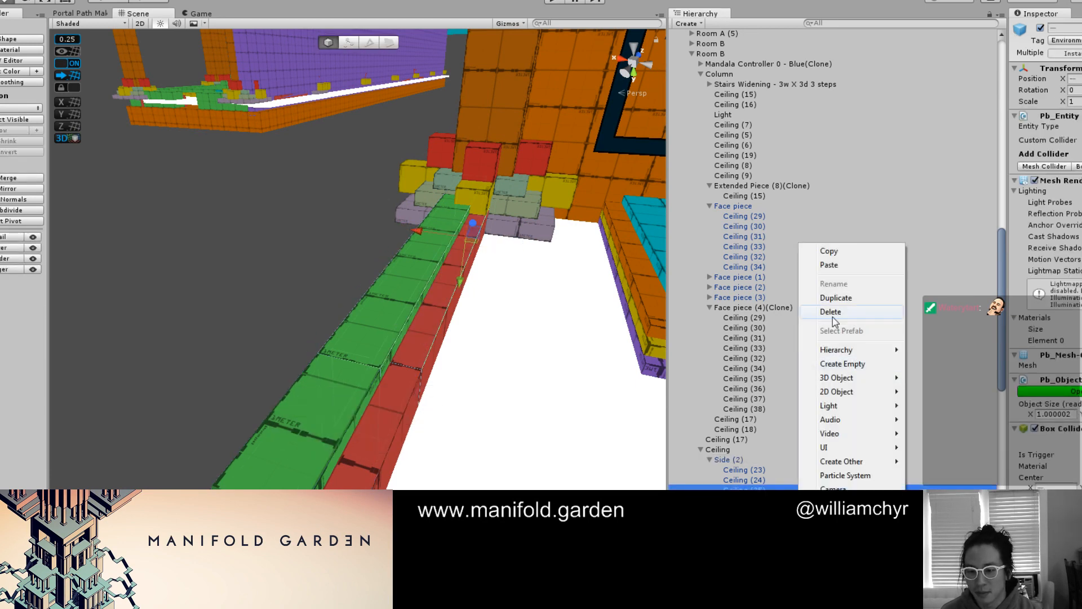
{"action": "left_click", "coordinate": [834, 314]}
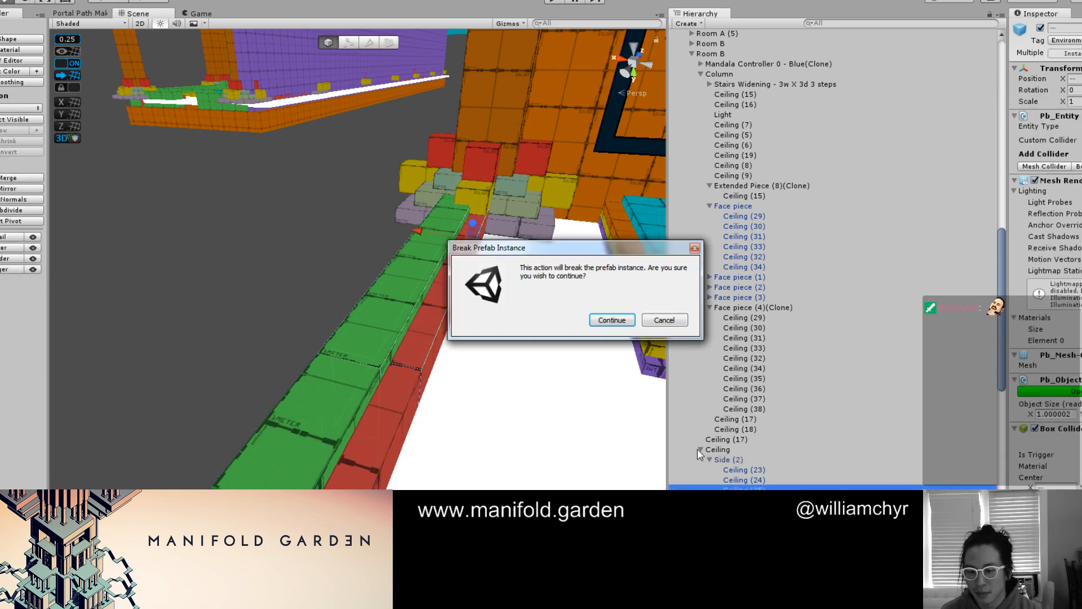
{"action": "left_click", "coordinate": [661, 322]}
Disconnect the Side (2) group from its prefab
{"action": "left_click", "coordinate": [733, 459]}
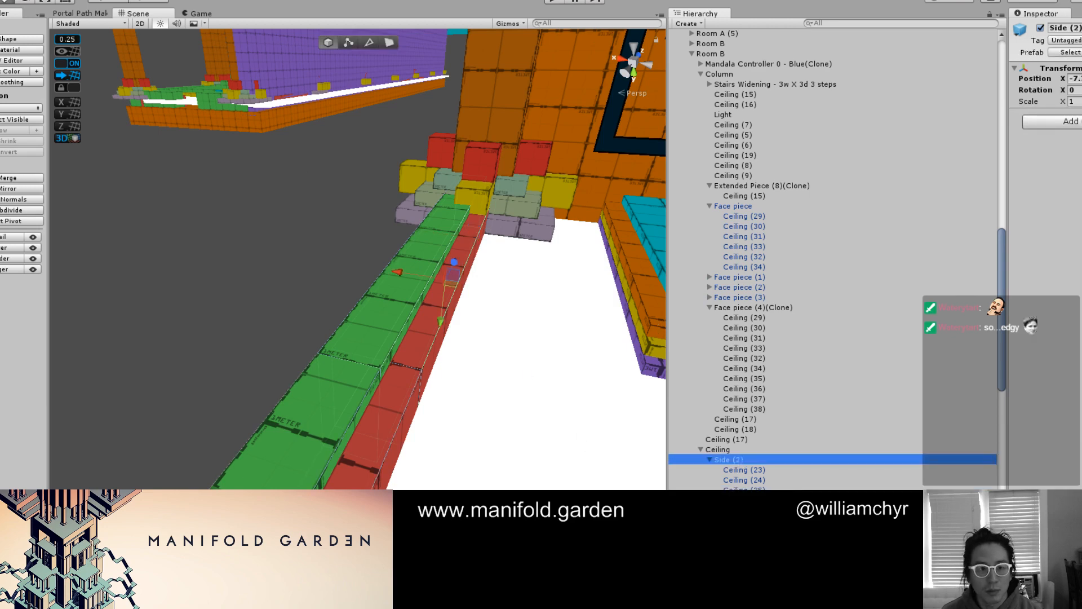
{"action": "left_click", "coordinate": [73, 2]}
{"action": "left_click", "coordinate": [176, 241]}
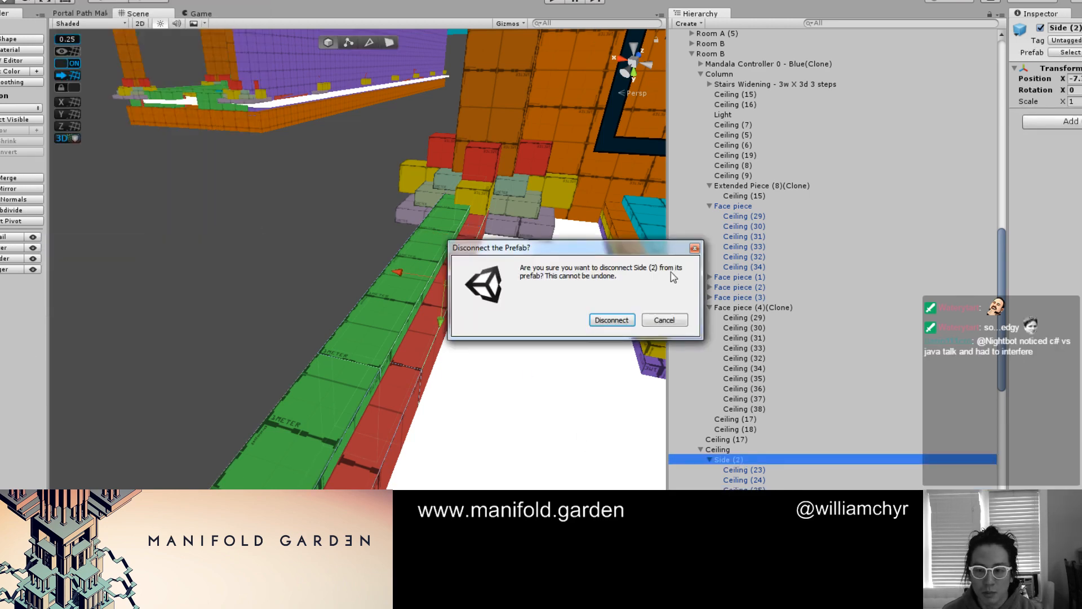
{"action": "left_click", "coordinate": [612, 321]}
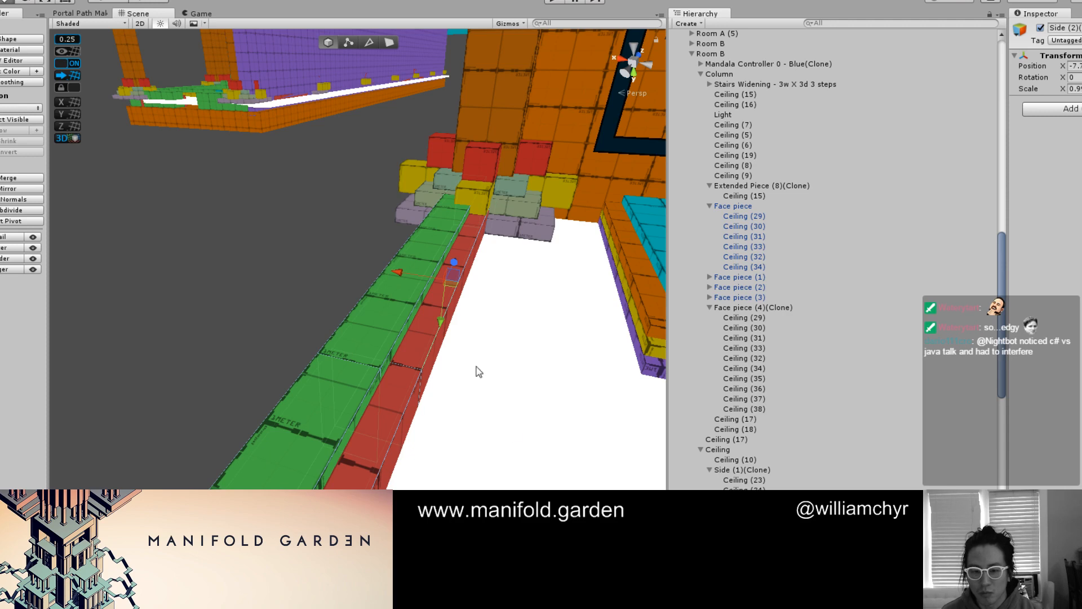
Delete the green and red pieces forming the far section of the disconnected side beam
{"action": "left_click", "coordinate": [418, 357]}
{"action": "left_click", "coordinate": [384, 337], "text": "shift"}
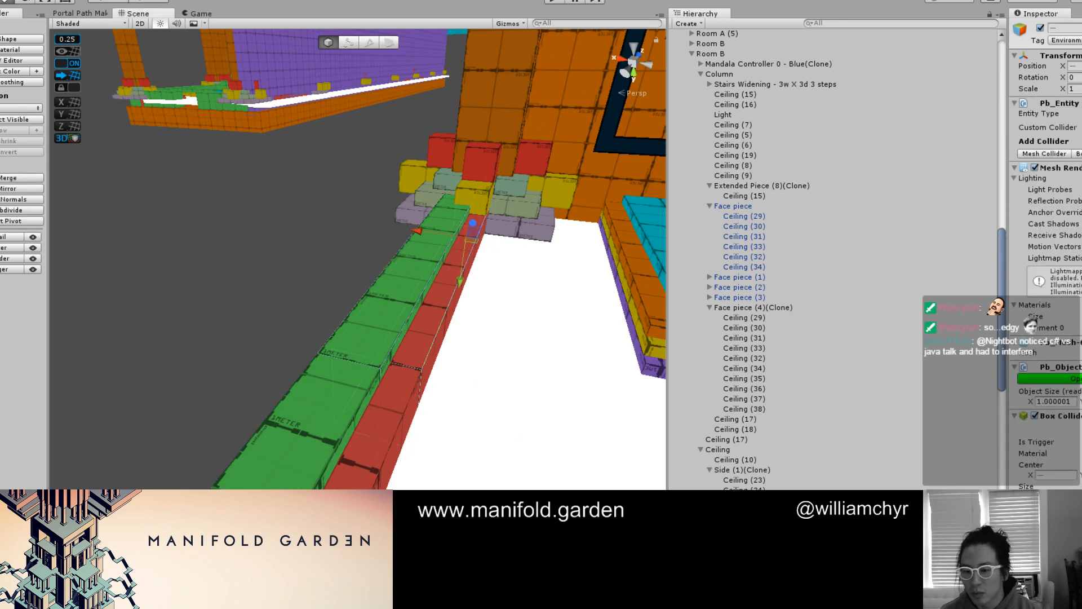
{"action": "right_click", "coordinate": [787, 346]}
{"action": "left_click", "coordinate": [828, 413]}
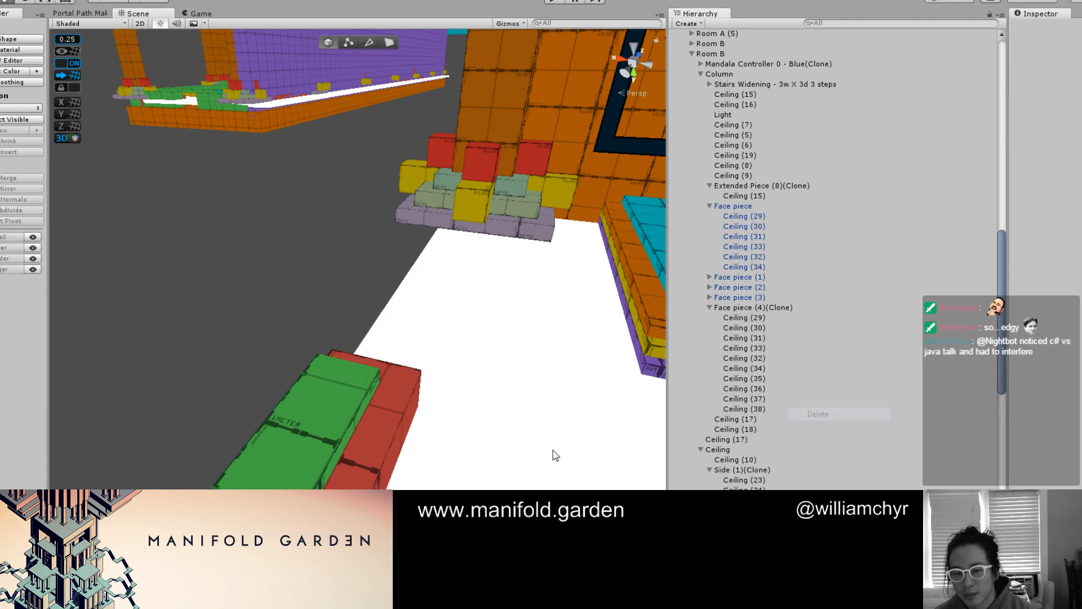
Extend the end faces of the remaining green and red beam pieces across the gap to the opposite corner column
{"action": "left_click_drag", "start_coordinate": [350, 403], "coordinate": [581, 364], "text": "alt"}
{"action": "scroll", "coordinate": [449, 375], "scroll_direction": "down", "scroll_amount": 3}
{"action": "left_click_drag", "start_coordinate": [447, 375], "coordinate": [338, 341], "text": "alt"}
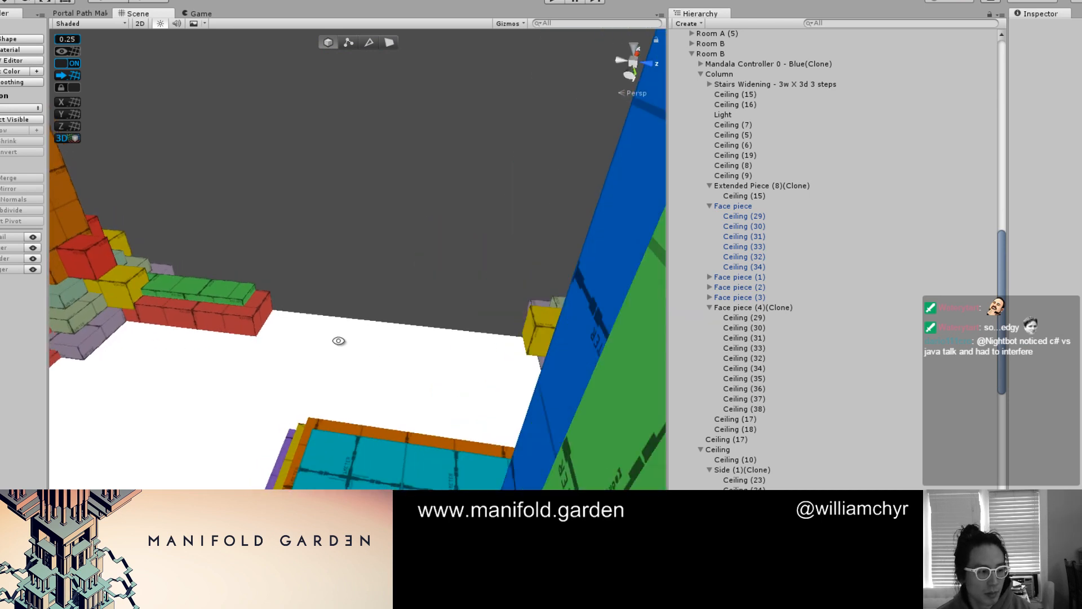
{"action": "scroll", "coordinate": [333, 338], "scroll_direction": "up", "scroll_amount": 3}
{"action": "middle_click_drag", "start_coordinate": [324, 333], "coordinate": [372, 363]}
{"action": "key", "text": "g"}
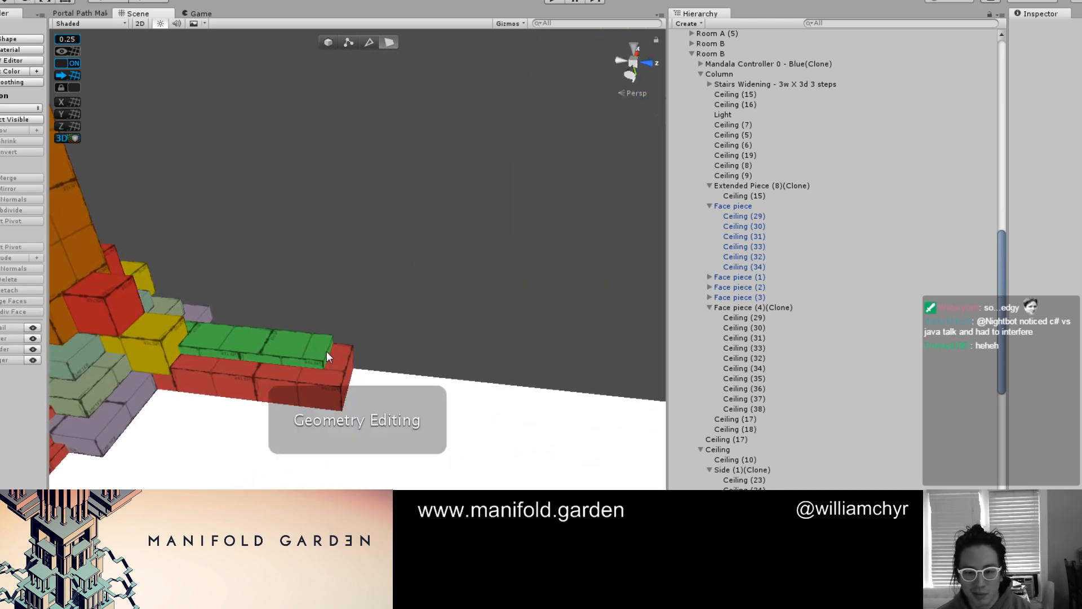
{"action": "left_click", "coordinate": [328, 353]}
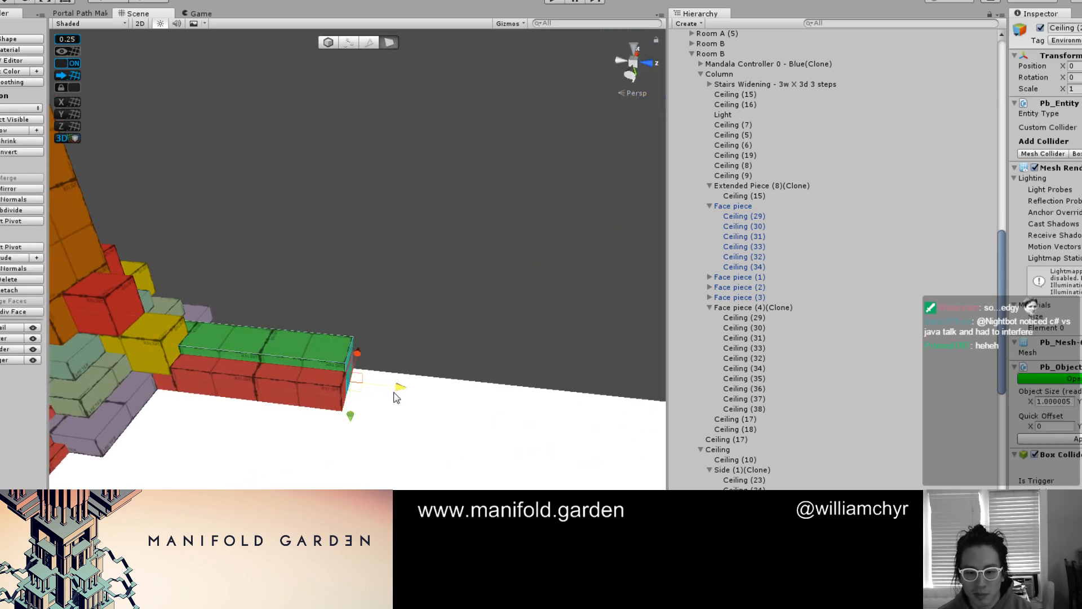
{"action": "left_click_drag", "start_coordinate": [465, 371], "coordinate": [390, 379], "text": "alt"}
{"action": "middle_click_drag", "start_coordinate": [491, 361], "coordinate": [397, 402]}
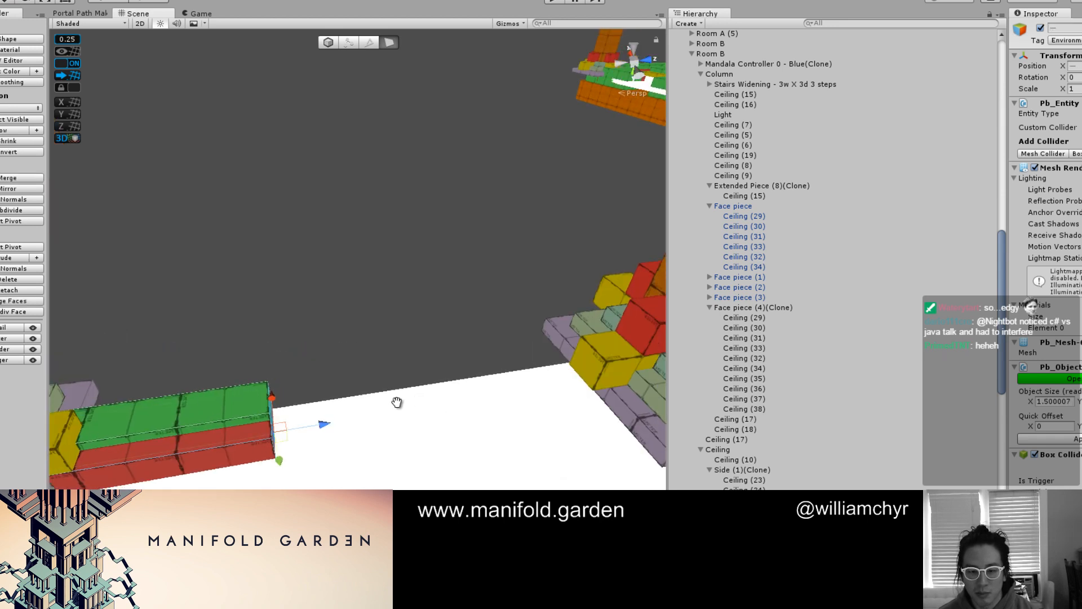
{"action": "left_click_drag", "start_coordinate": [325, 427], "coordinate": [261, 342], "text": "shift"}
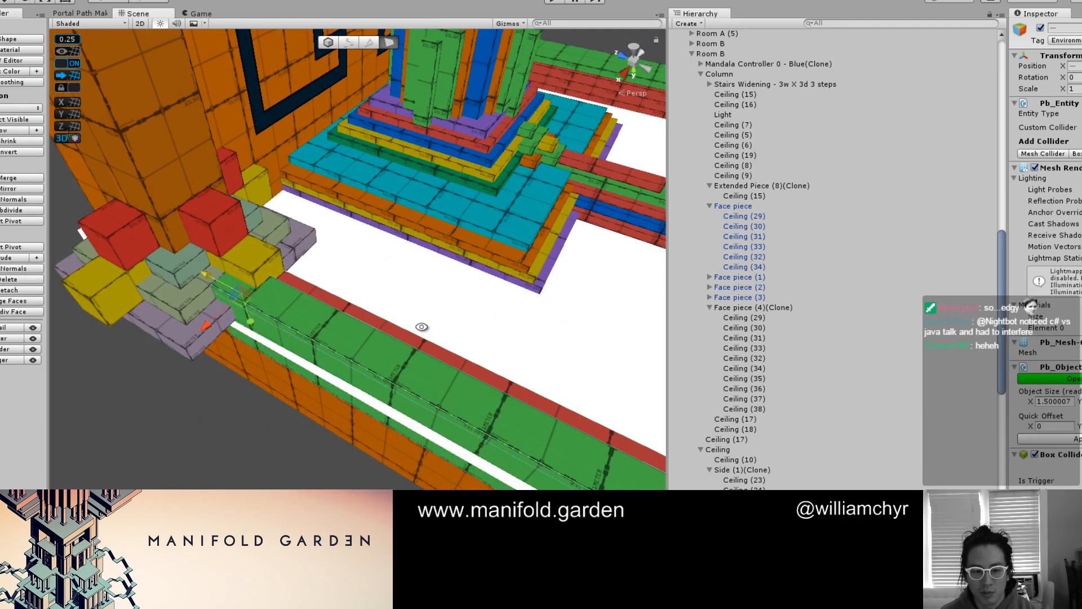
Pull in the inner long face of the extended side beam's red strip to an X size of 1.25
{"action": "left_click_drag", "start_coordinate": [423, 326], "coordinate": [294, 344], "text": "alt"}
{"action": "middle_click_drag", "start_coordinate": [293, 344], "coordinate": [377, 297], "text": "alt"}
{"action": "left_click_drag", "start_coordinate": [377, 298], "coordinate": [360, 314], "text": "alt"}
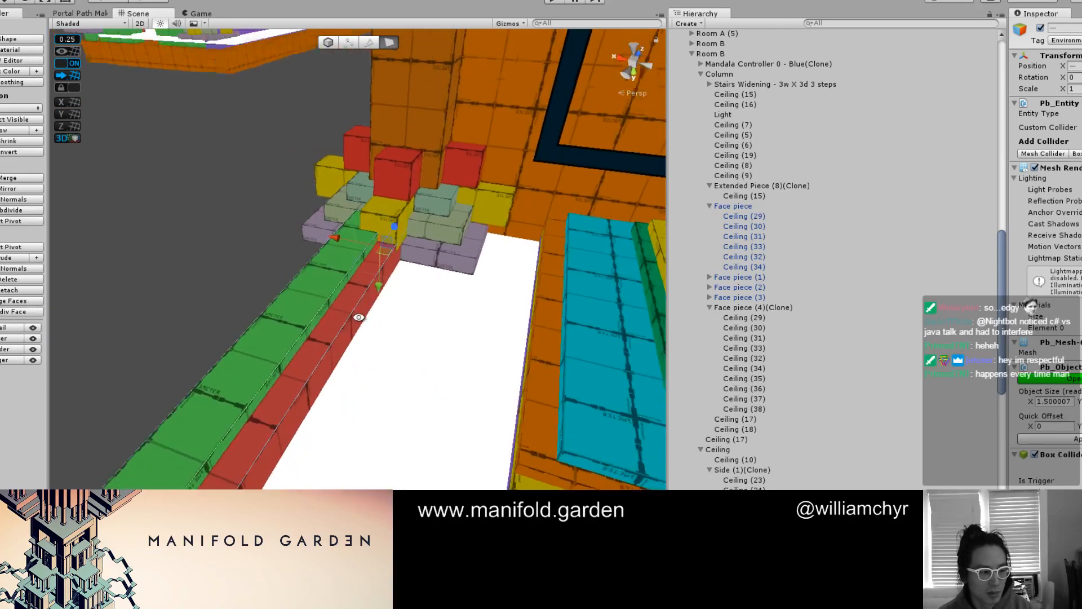
{"action": "middle_click_drag", "start_coordinate": [361, 314], "coordinate": [398, 276], "text": "alt"}
{"action": "scroll", "coordinate": [326, 332], "scroll_direction": "up", "scroll_amount": 3}
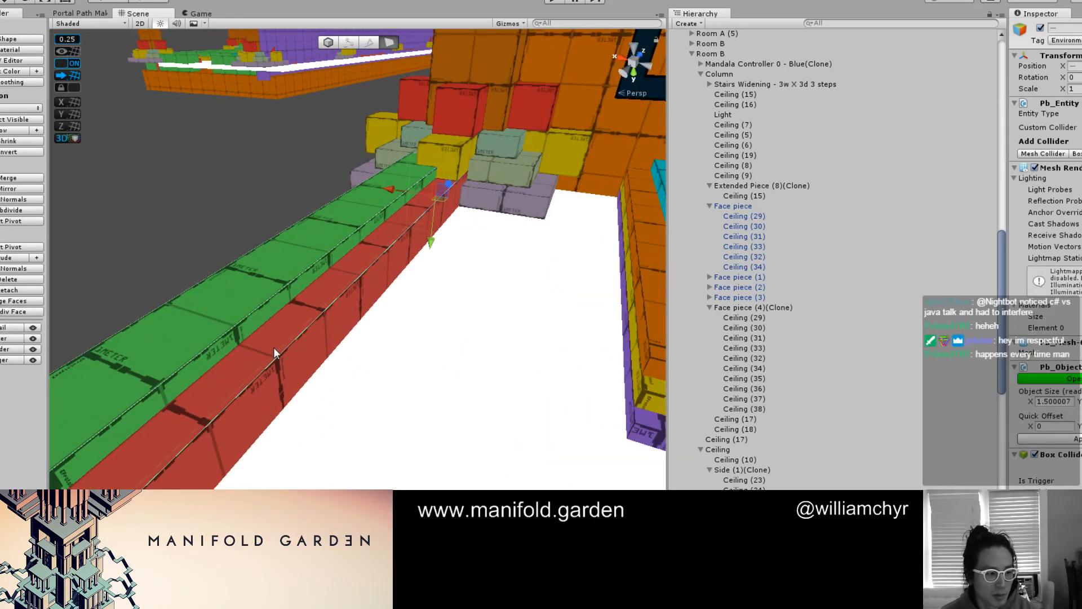
{"action": "left_click", "coordinate": [293, 352]}
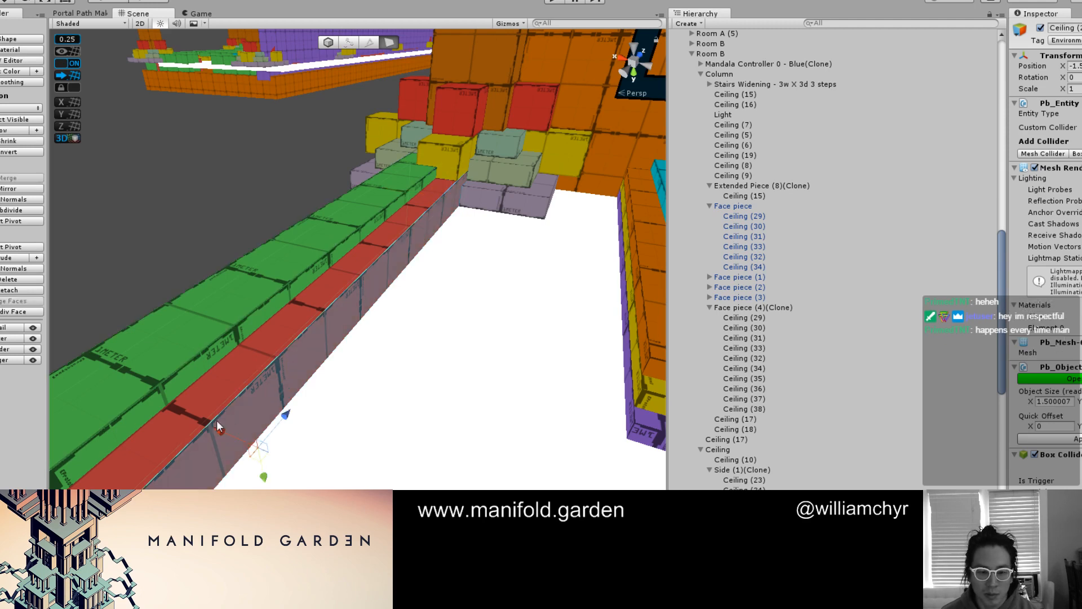
{"action": "left_click_drag", "start_coordinate": [210, 424], "coordinate": [208, 420]}
{"action": "key", "text": "g"}
Duplicate the narrowed red strip, offset the copy inward, and shift its upper long face to create a ledge
{"action": "scroll", "coordinate": [225, 394], "scroll_direction": "down", "scroll_amount": 2}
{"action": "middle_click_drag", "start_coordinate": [237, 375], "coordinate": [350, 333]}
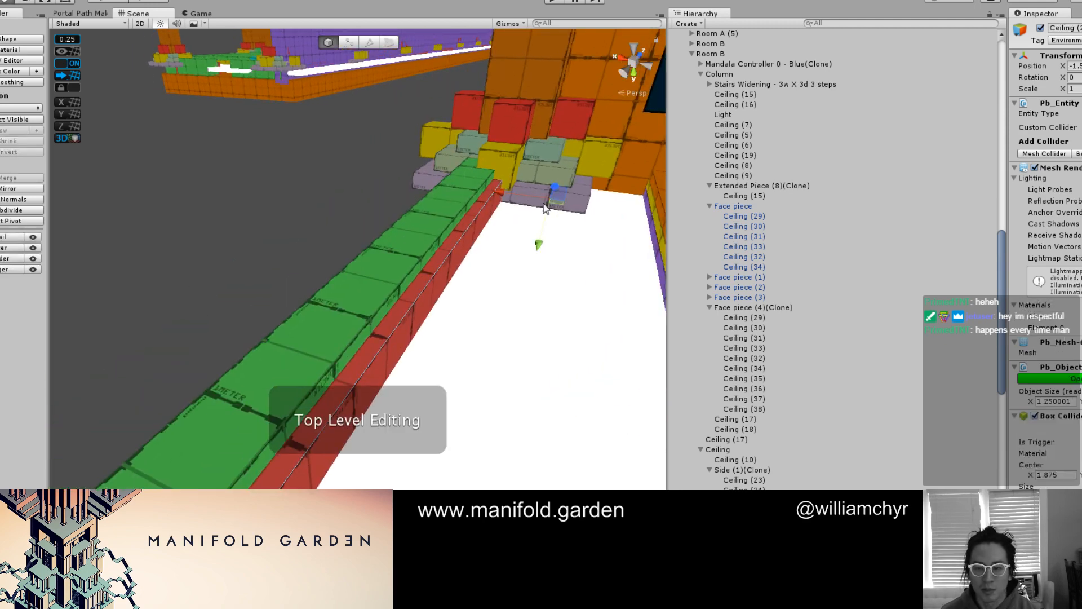
{"action": "left_click_drag", "start_coordinate": [503, 192], "coordinate": [506, 193]}
{"action": "key", "text": "g"}
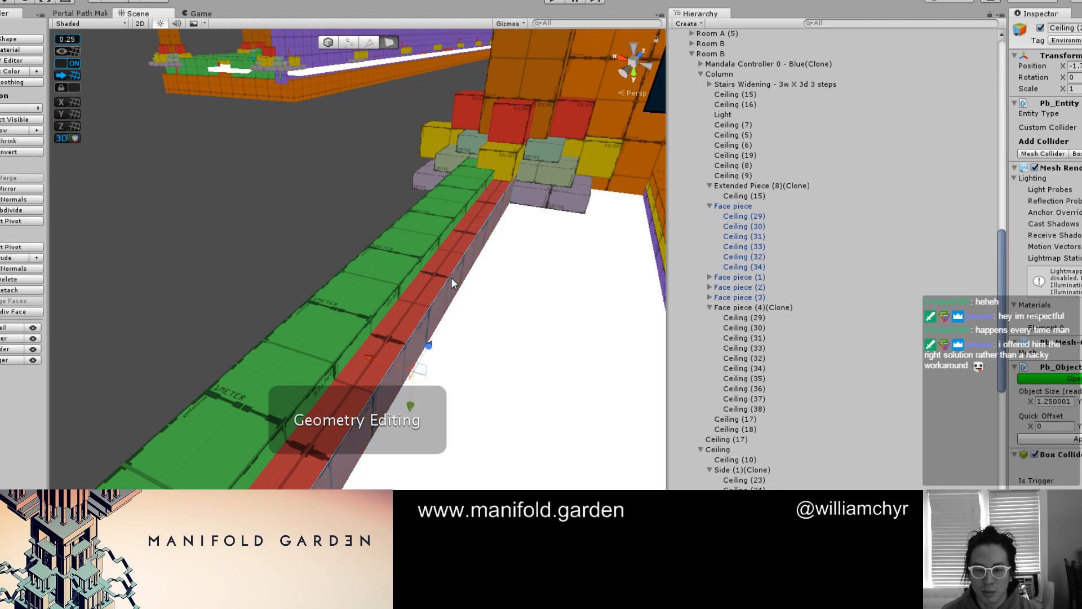
{"action": "left_click", "coordinate": [452, 277]}
{"action": "left_click_drag", "start_coordinate": [375, 355], "coordinate": [375, 362]}
{"action": "key", "text": "g"}
{"action": "scroll", "coordinate": [393, 364], "scroll_direction": "down", "scroll_amount": 2}
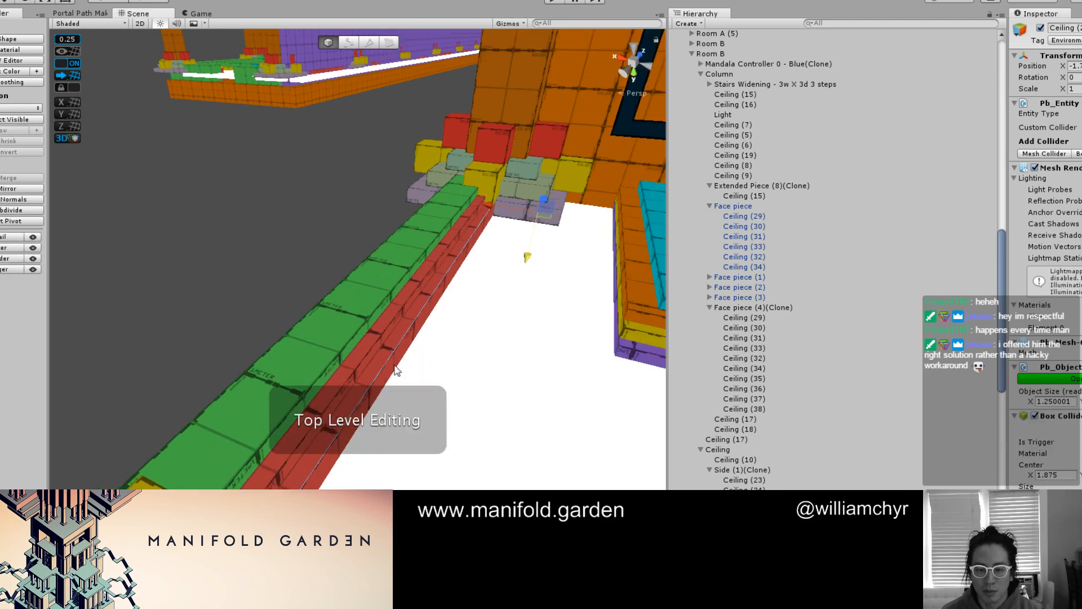
Duplicate the second red strip of the extended side beam, place it further inward, and shift its face another step
{"action": "key", "text": "ctrl+d"}
{"action": "left_click_drag", "start_coordinate": [497, 210], "coordinate": [507, 218]}
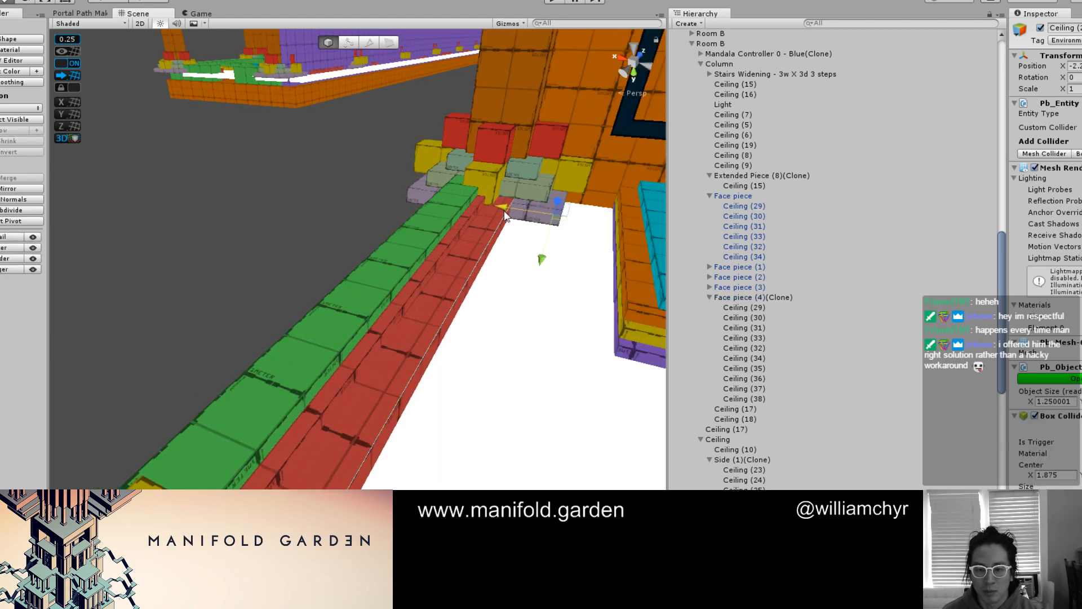
{"action": "key", "text": "g"}
{"action": "left_click", "coordinate": [413, 376]}
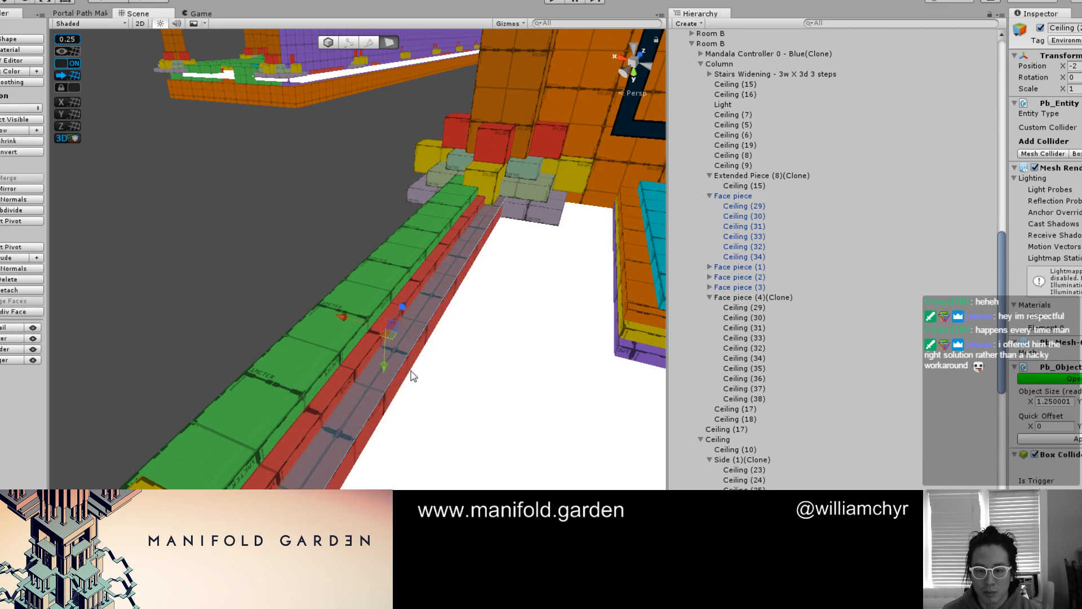
{"action": "left_click_drag", "start_coordinate": [387, 364], "coordinate": [382, 371]}
Inspect the stepped ceiling beams, corner blocks and central column from below in final shading
{"action": "left_click", "coordinate": [309, 243]}
{"action": "scroll", "coordinate": [314, 250], "scroll_direction": "down", "scroll_amount": 6}
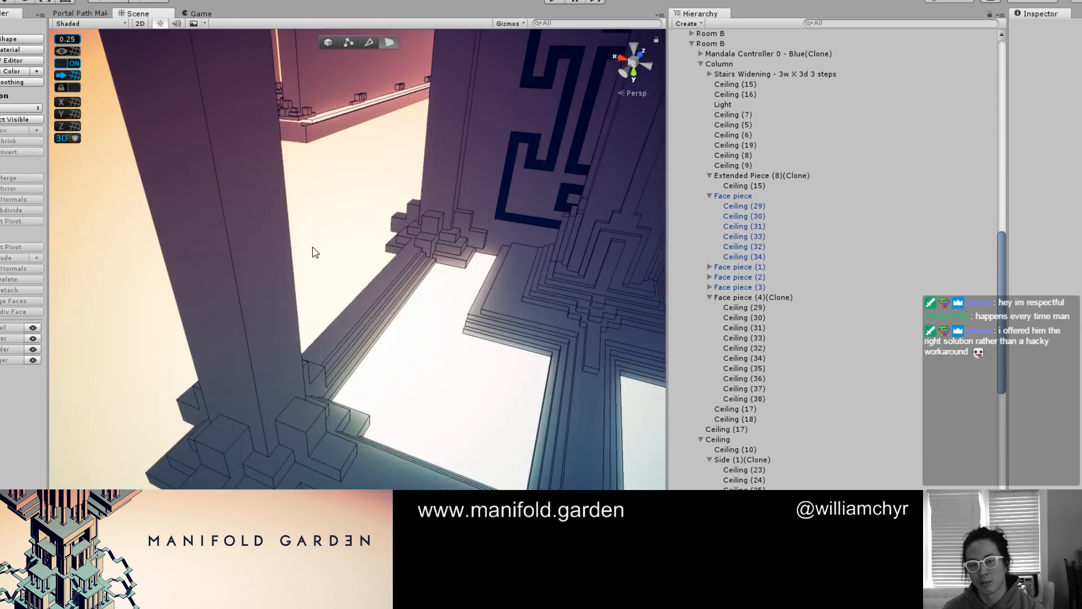
{"action": "middle_click_drag", "start_coordinate": [424, 256], "coordinate": [236, 299]}
{"action": "left_click_drag", "start_coordinate": [236, 299], "coordinate": [439, 27], "text": "alt"}
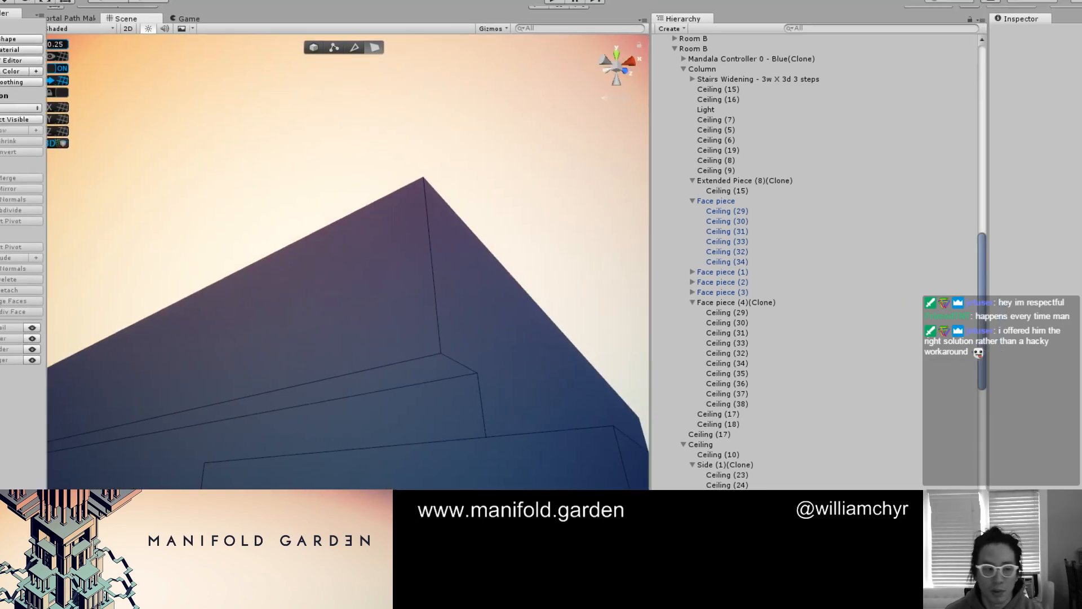
{"action": "middle_click_drag", "start_coordinate": [282, 404], "coordinate": [362, 239]}
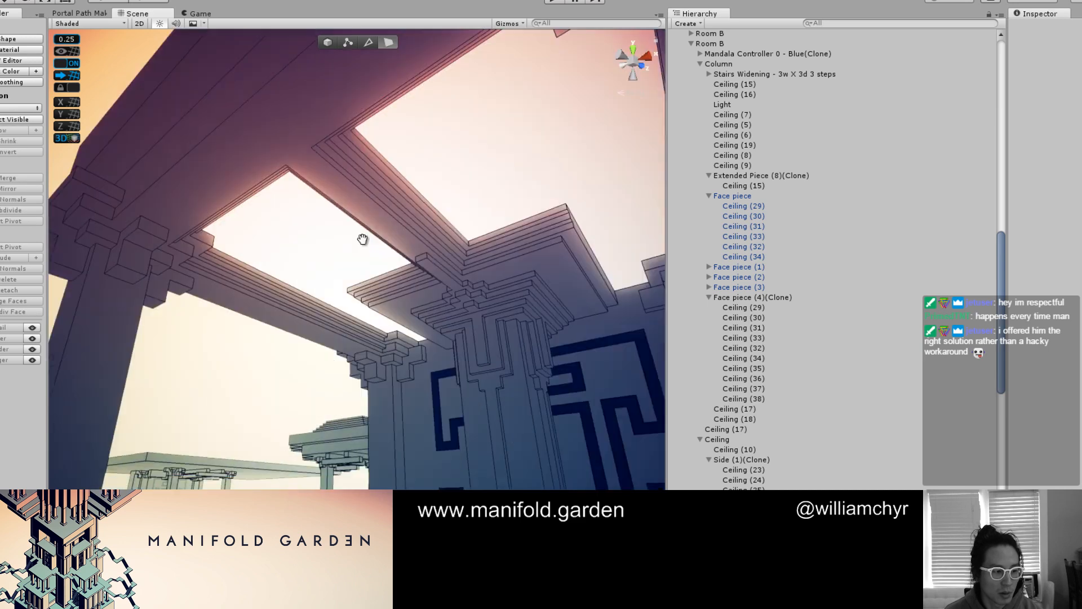
{"action": "left_click_drag", "start_coordinate": [362, 239], "coordinate": [416, 340], "text": "alt"}
{"action": "middle_click_drag", "start_coordinate": [416, 340], "coordinate": [350, 274]}
{"action": "left_click_drag", "start_coordinate": [351, 274], "coordinate": [479, 218], "text": "alt"}
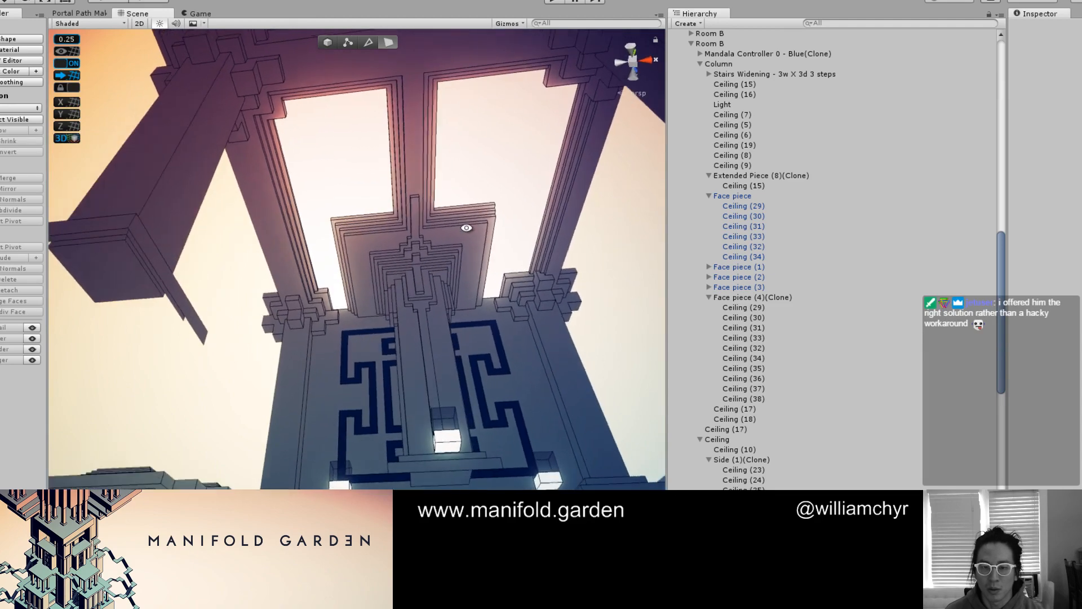
Inspect the outer corner of the column's layered top slab from below in both final shading and colored blockout view
{"action": "scroll", "coordinate": [479, 217], "scroll_direction": "up", "scroll_amount": 3}
{"action": "key", "text": "ctrl+e"}
{"action": "mouse_move", "coordinate": [543, 186]}
{"action": "left_mouse_down", "text": "alt"}
{"action": "mouse_move", "coordinate": [382, 242]}
{"action": "mouse_move", "coordinate": [387, 255]}
{"action": "mouse_move", "coordinate": [409, 210]}
{"action": "mouse_move", "coordinate": [397, 187]}
{"action": "left_mouse_up", "text": "alt"}
{"action": "scroll", "coordinate": [382, 242], "scroll_direction": "up", "scroll_amount": 2}
{"action": "key", "text": "ctrl+e"}
{"action": "scroll", "coordinate": [415, 217], "scroll_direction": "up", "scroll_amount": 3}
{"action": "key", "text": "ctrl+e"}
{"action": "key", "text": "g"}
{"action": "key", "text": "g"}
{"action": "left_click", "coordinate": [398, 187]}
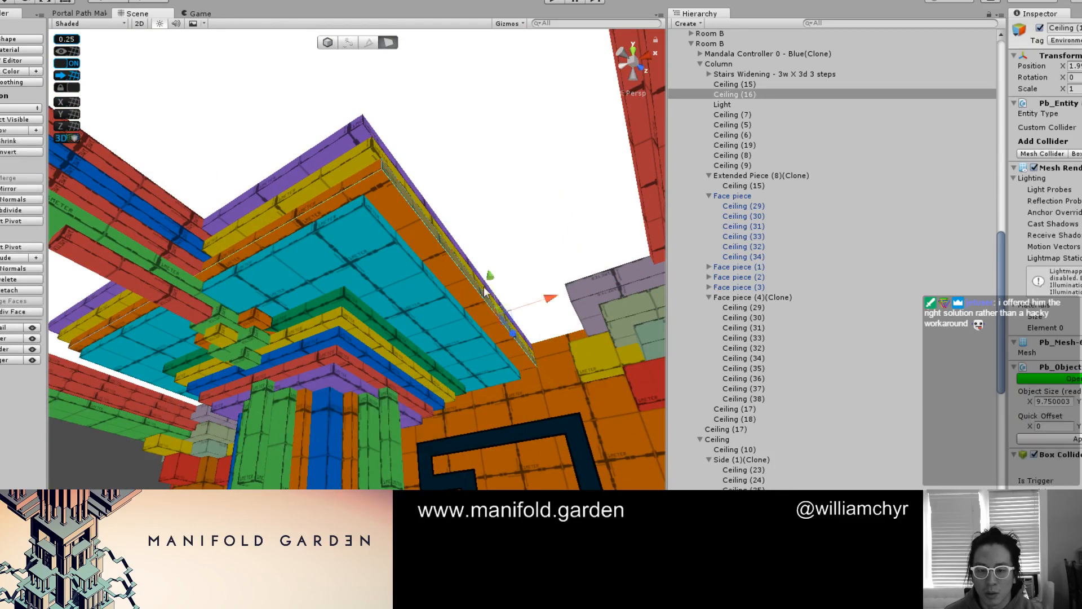
{"action": "key", "text": "g"}
Duplicate the whole Face piece (4)(Clone) group and place the copy at the outer corner of the cyan slab
{"action": "left_click_drag", "start_coordinate": [537, 307], "coordinate": [382, 261], "text": "alt"}
{"action": "left_click", "coordinate": [382, 261]}
{"action": "left_click", "coordinate": [360, 297]}
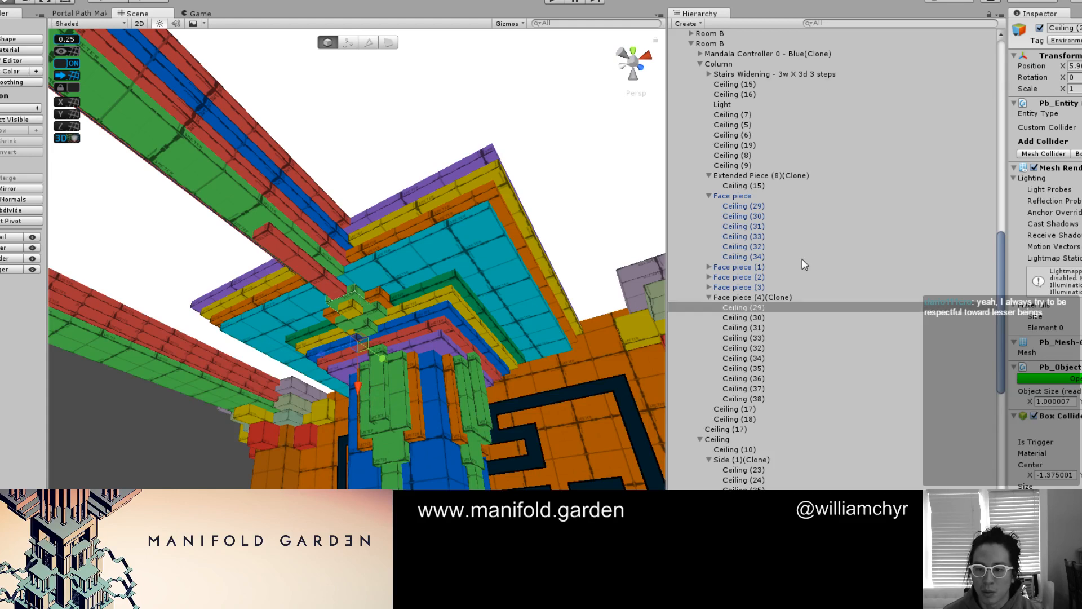
{"action": "left_click", "coordinate": [774, 298]}
{"action": "mouse_move", "coordinate": [654, 274]}
{"action": "left_mouse_down", "text": "alt"}
{"action": "mouse_move", "coordinate": [391, 290]}
{"action": "mouse_move", "coordinate": [351, 306]}
{"action": "mouse_move", "coordinate": [464, 292]}
{"action": "left_mouse_up", "text": "alt"}
{"action": "key", "text": "ctrl+d"}
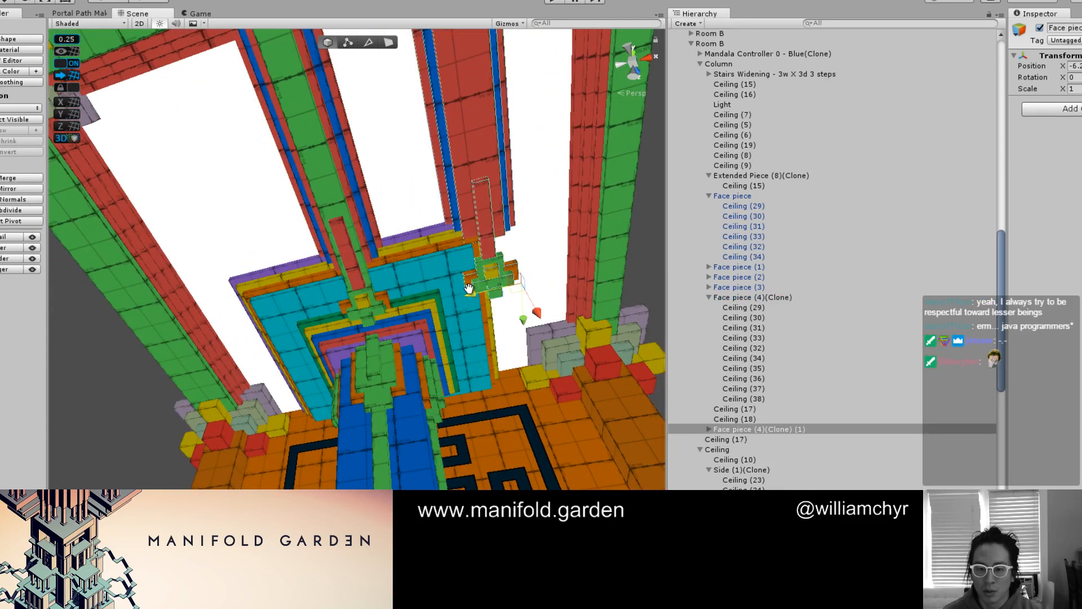
{"action": "middle_click_drag", "start_coordinate": [465, 292], "coordinate": [453, 343]}
{"action": "left_click_drag", "start_coordinate": [490, 361], "coordinate": [465, 301], "text": "alt"}
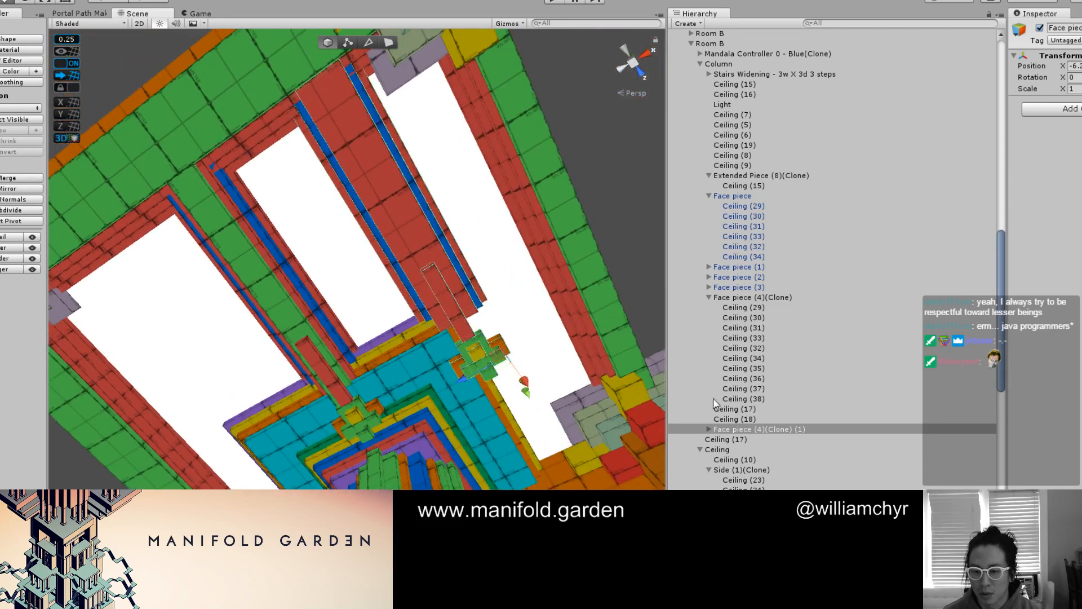
Delete every child of Face piece (4)(Clone) (1) except Ceiling (29), leaving a single green block
{"action": "left_click", "coordinate": [709, 429]}
{"action": "left_click", "coordinate": [733, 439]}
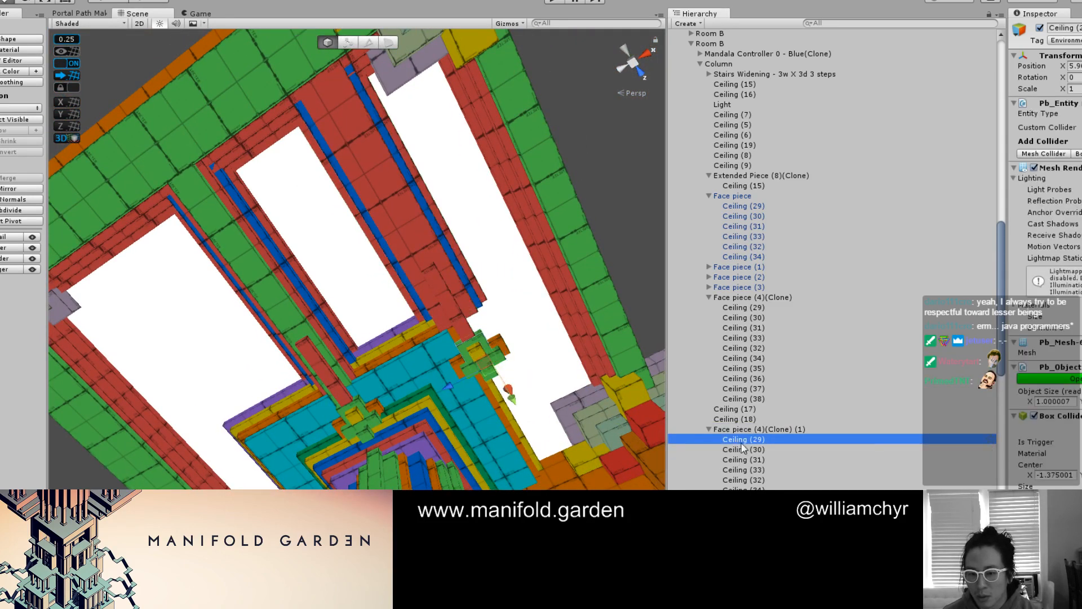
{"action": "left_click", "coordinate": [742, 443]}
{"action": "left_click", "coordinate": [747, 452]}
{"action": "left_click", "coordinate": [754, 521], "text": "shift"}
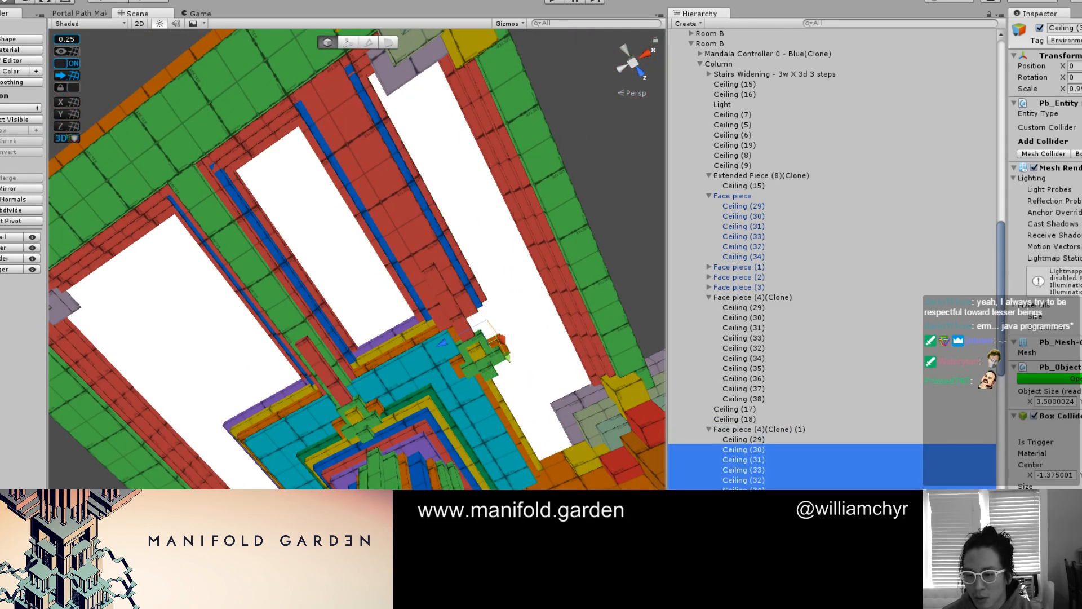
{"action": "right_click", "coordinate": [754, 518]}
{"action": "left_click", "coordinate": [806, 342]}
Move the duplicated group so its remaining green block sits just beyond the cyan slab's outer corner
{"action": "left_click", "coordinate": [746, 430]}
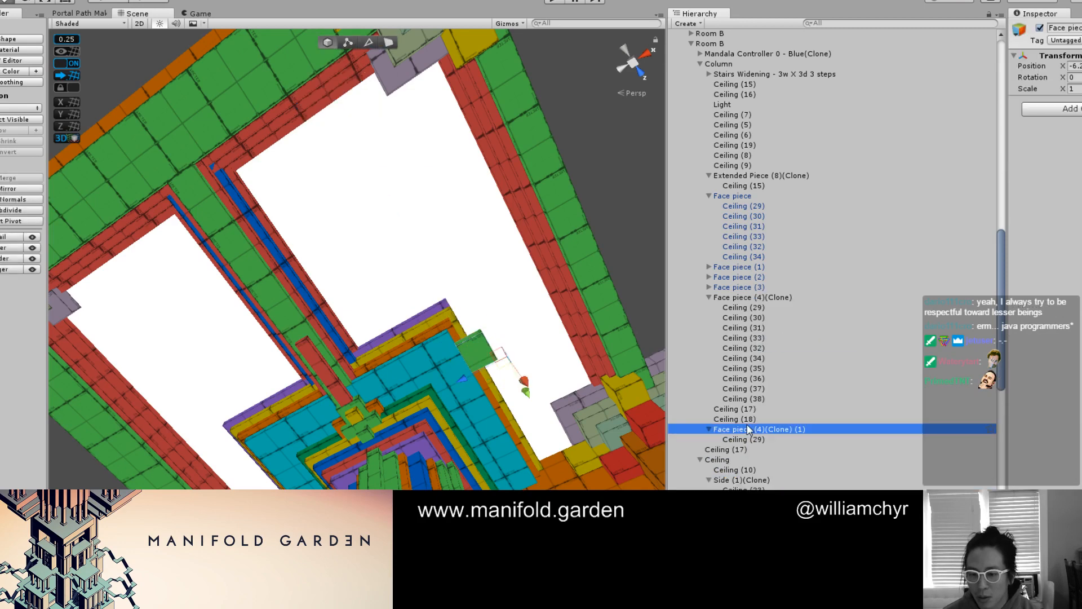
{"action": "left_click", "coordinate": [748, 440]}
{"action": "scroll", "coordinate": [563, 354], "scroll_direction": "up", "scroll_amount": 3}
{"action": "double_click", "coordinate": [752, 431]}
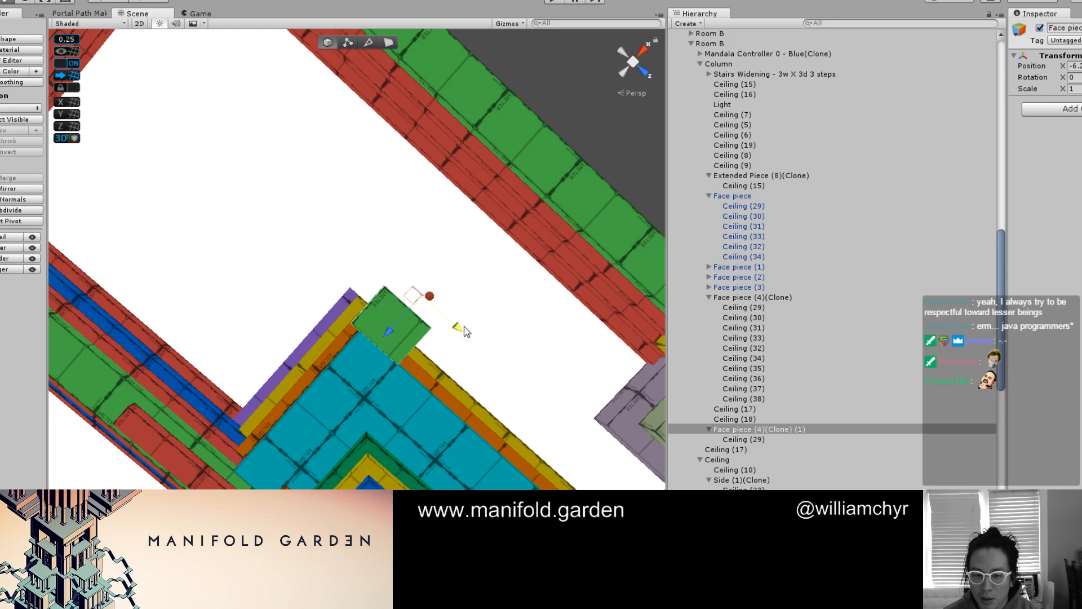
{"action": "left_click_drag", "start_coordinate": [466, 332], "coordinate": [491, 346], "text": "alt"}
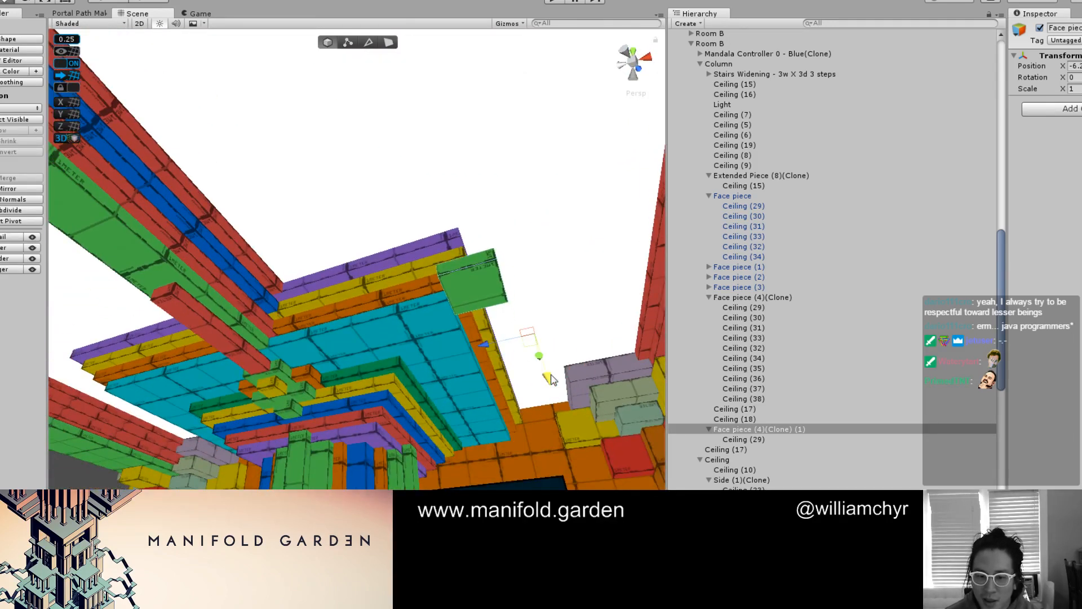
{"action": "left_click_drag", "start_coordinate": [552, 375], "coordinate": [482, 225]}
{"action": "left_click", "coordinate": [482, 226]}
Pull in the green block's longer side to make it a 1-meter square, then tuck it against the slab's corner layers
{"action": "scroll", "coordinate": [436, 269], "scroll_direction": "up", "scroll_amount": 3}
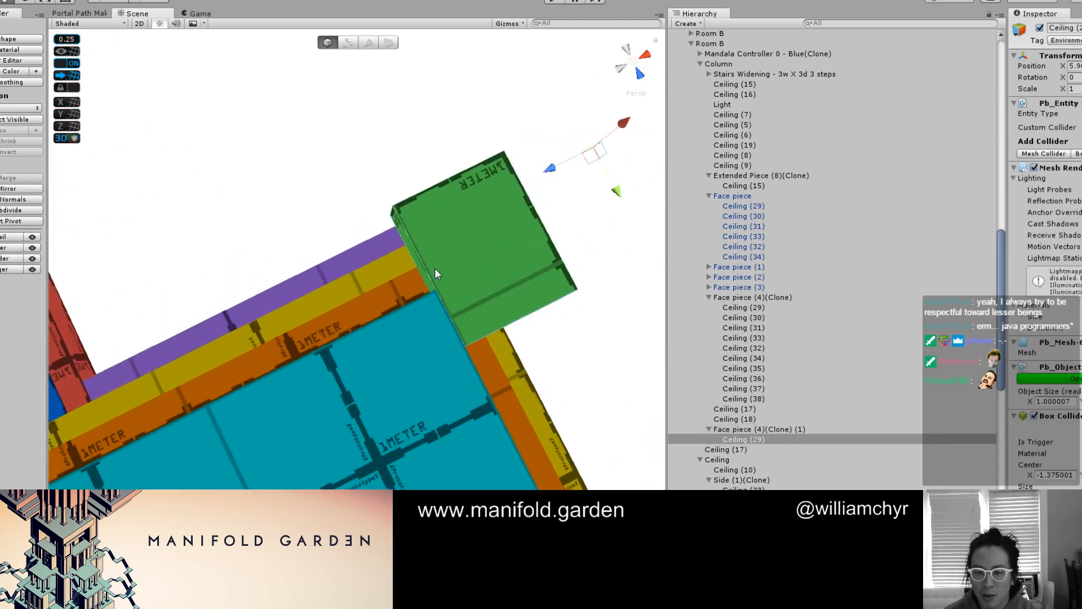
{"action": "left_click_drag", "start_coordinate": [435, 268], "coordinate": [398, 246], "text": "alt"}
{"action": "key", "text": "g"}
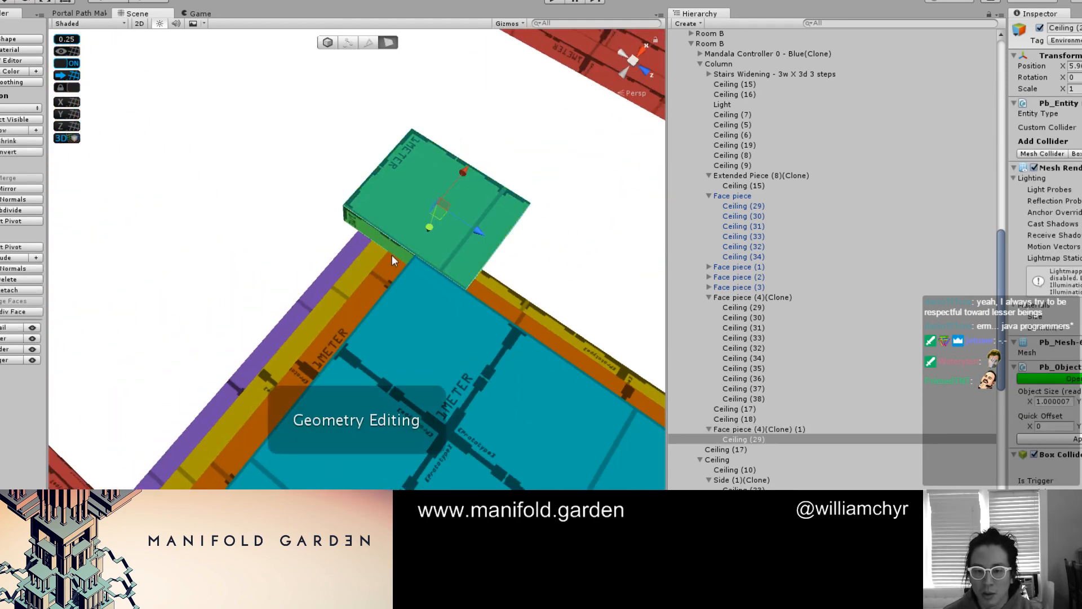
{"action": "left_click", "coordinate": [391, 254]}
{"action": "left_click_drag", "start_coordinate": [427, 225], "coordinate": [555, 208], "text": "alt"}
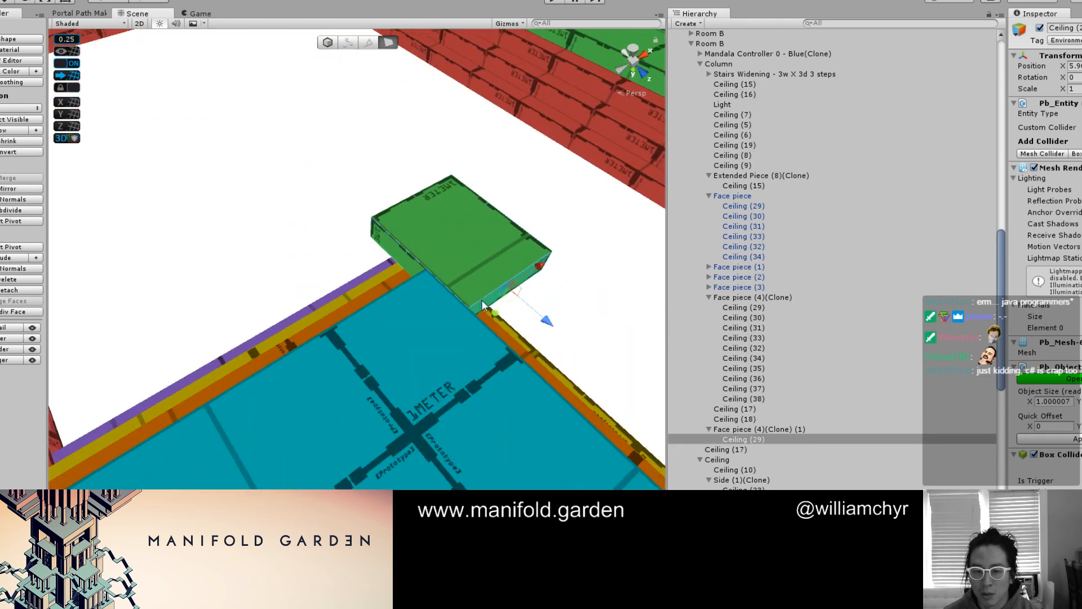
{"action": "left_click_drag", "start_coordinate": [545, 321], "coordinate": [427, 317]}
{"action": "key", "text": "g"}
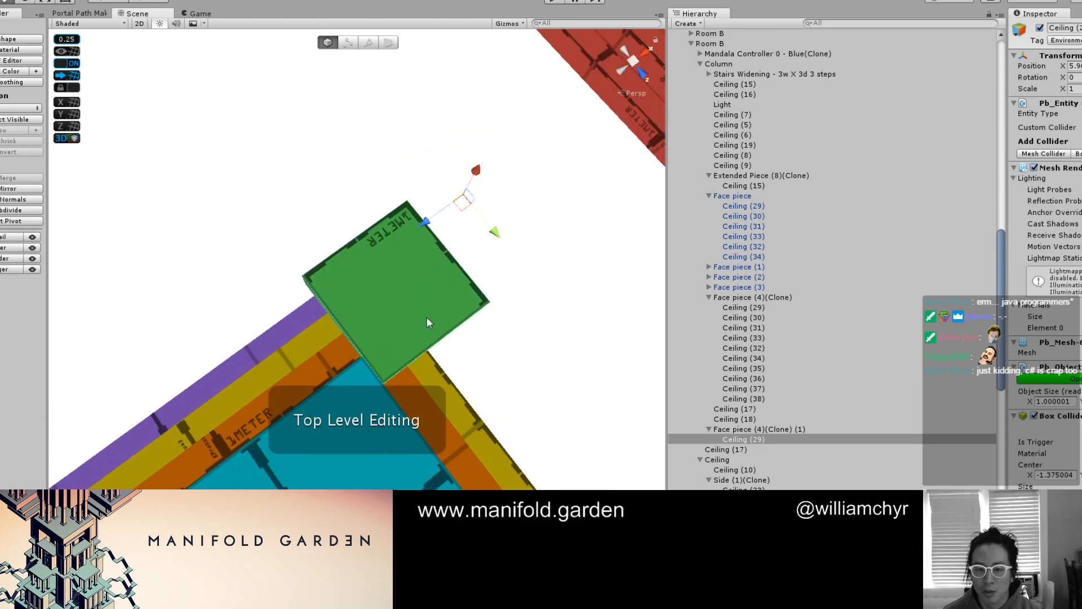
{"action": "left_click_drag", "start_coordinate": [493, 239], "coordinate": [358, 432]}
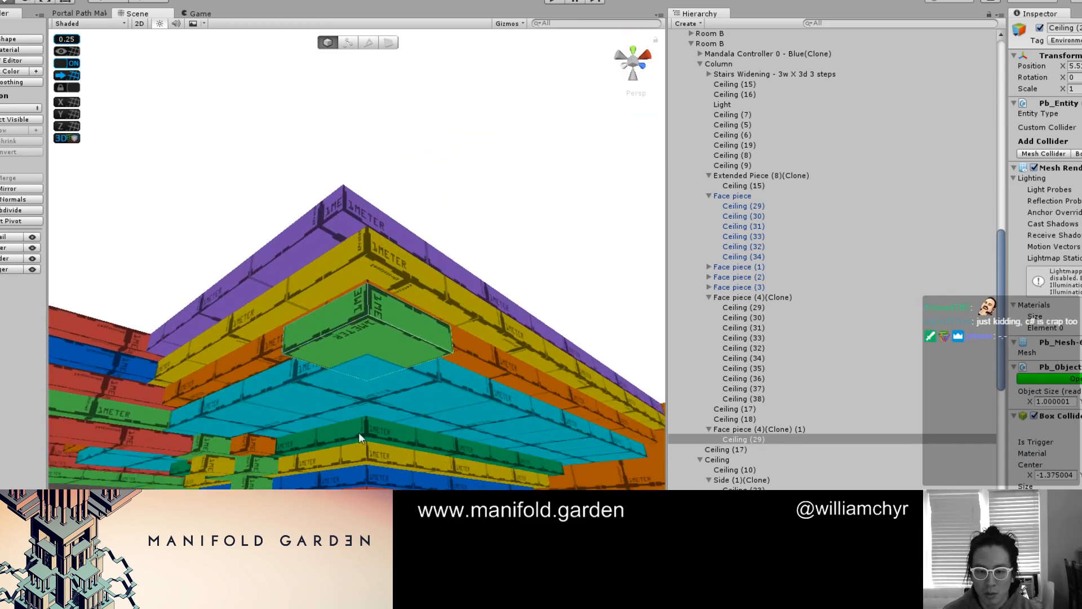
Duplicate the corner block, shift the copy one layer toward the purple strip, and extend its first outer face
{"action": "key", "text": "ctrl+d"}
{"action": "left_click_drag", "start_coordinate": [377, 520], "coordinate": [377, 491]}
{"action": "key", "text": "g"}
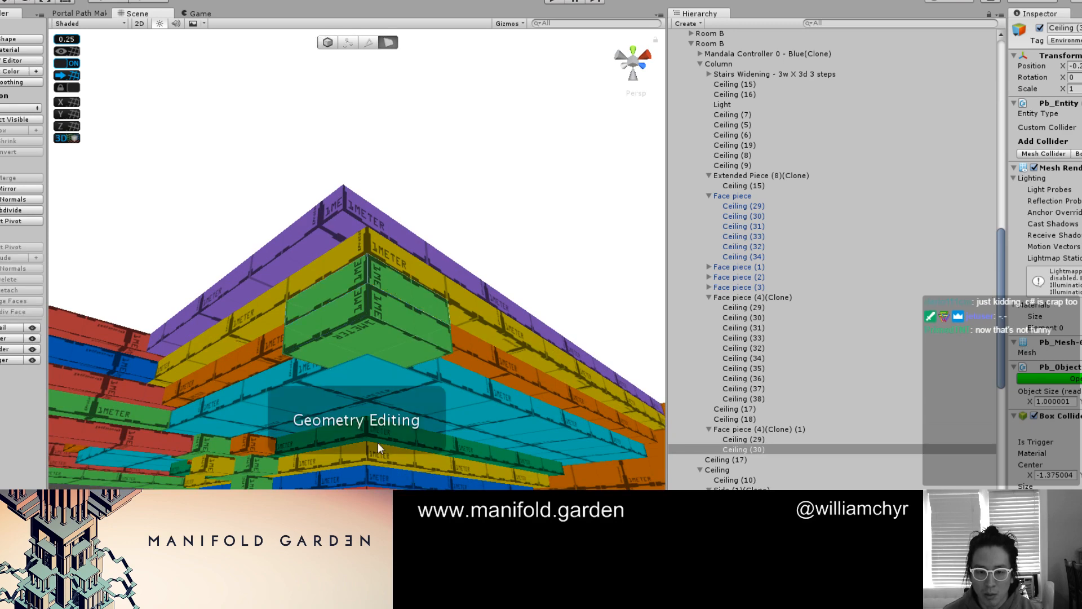
{"action": "left_click", "coordinate": [356, 277]}
{"action": "left_click_drag", "start_coordinate": [351, 383], "coordinate": [338, 254], "text": "alt"}
{"action": "left_click_drag", "start_coordinate": [348, 346], "coordinate": [347, 318]}
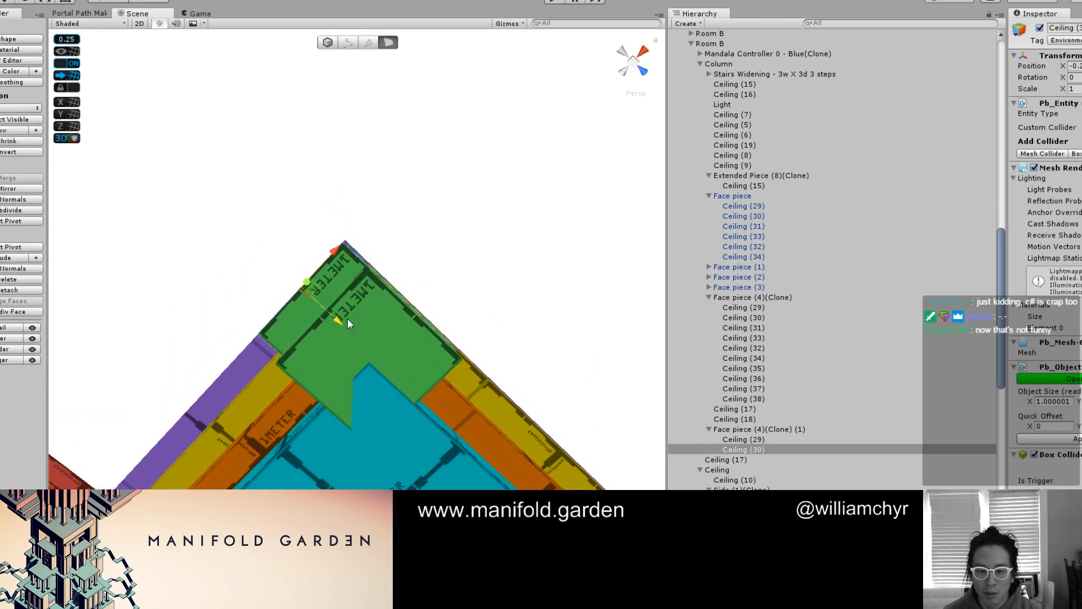
{"action": "mouse_move", "coordinate": [332, 386]}
{"action": "left_mouse_down", "text": "alt"}
{"action": "mouse_move", "coordinate": [240, 262]}
{"action": "mouse_move", "coordinate": [387, 380]}
{"action": "mouse_move", "coordinate": [335, 387]}
{"action": "left_mouse_up", "text": "alt"}
{"action": "left_click", "coordinate": [359, 395]}
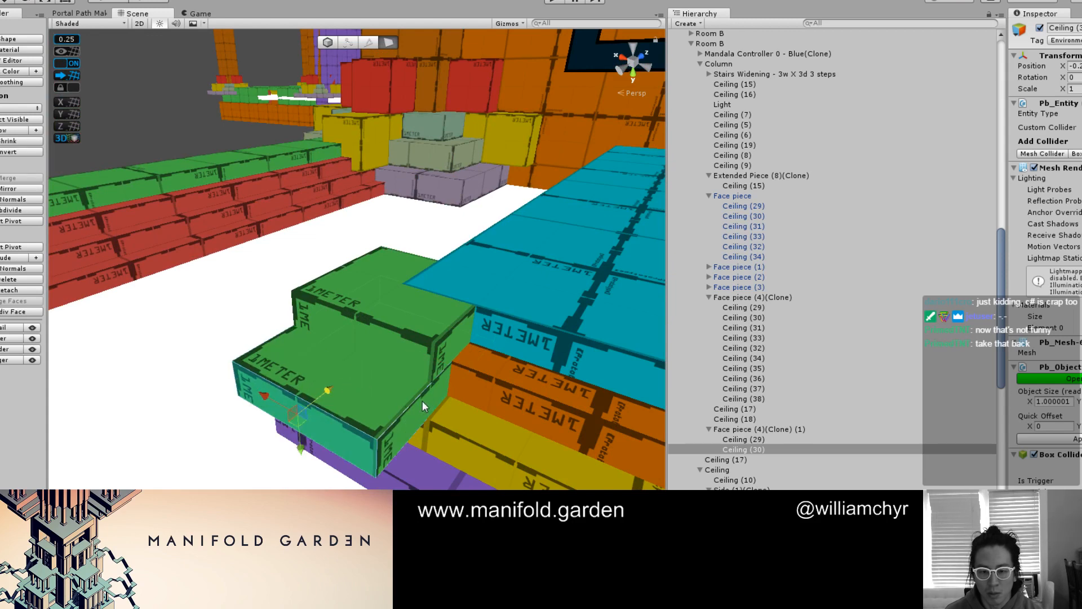
Extend the second block's adjacent side to an X size of 1.5 and position it as a step around the first block
{"action": "left_click", "coordinate": [421, 401]}
{"action": "left_click_drag", "start_coordinate": [412, 368], "coordinate": [450, 390]}
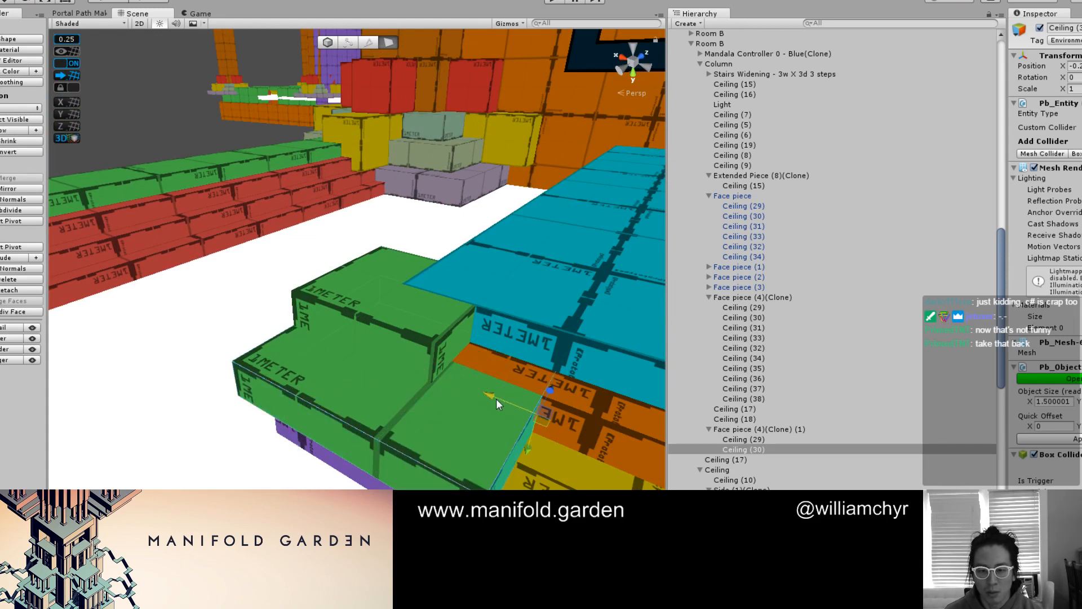
{"action": "key", "text": "g"}
{"action": "scroll", "coordinate": [364, 362], "scroll_direction": "down", "scroll_amount": 5}
{"action": "left_click_drag", "start_coordinate": [364, 362], "coordinate": [388, 322], "text": "alt"}
{"action": "left_click_drag", "start_coordinate": [410, 220], "coordinate": [350, 174]}
Duplicate the second block onto the next layer, widen the copy to an X size of 2, and align it as the third step
{"action": "key", "text": "ctrl+d"}
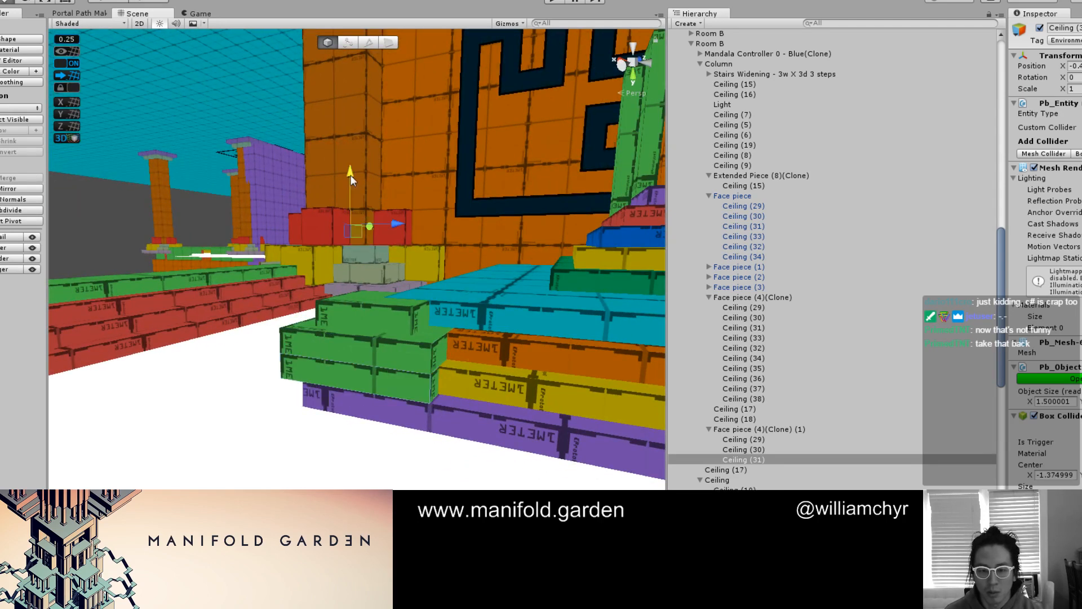
{"action": "key", "text": "g"}
{"action": "left_click", "coordinate": [319, 370]}
{"action": "left_click_drag", "start_coordinate": [361, 349], "coordinate": [357, 385], "text": "alt"}
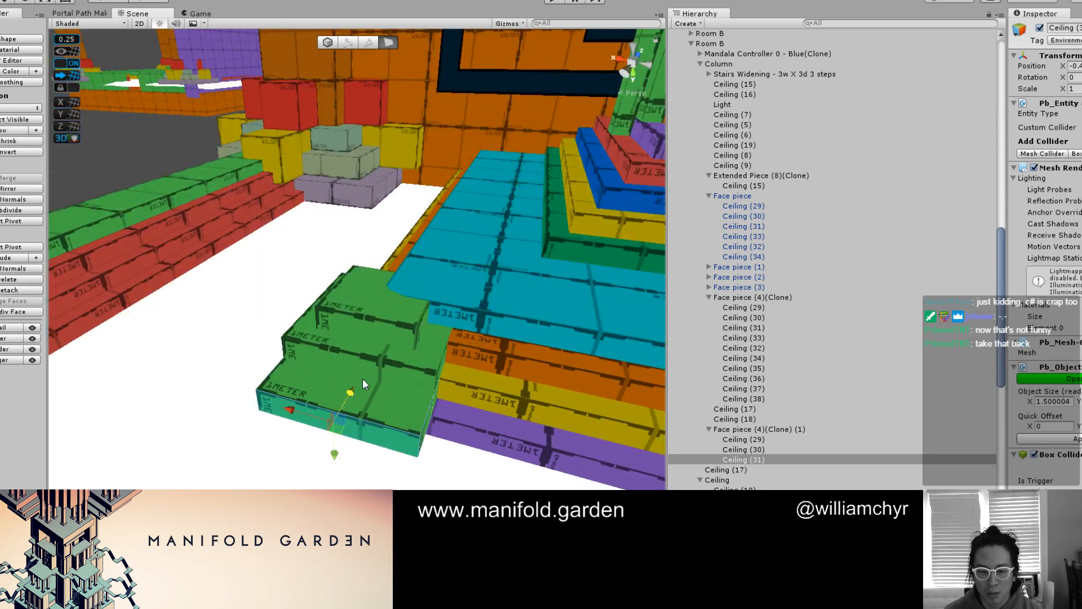
{"action": "left_click_drag", "start_coordinate": [444, 421], "coordinate": [431, 410], "text": "alt"}
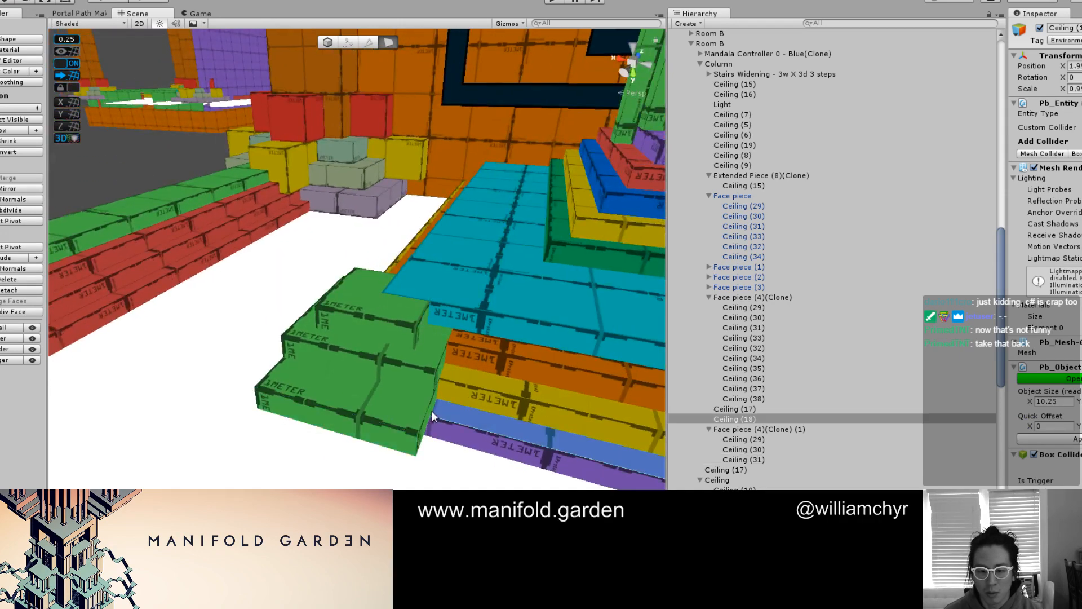
{"action": "left_click", "coordinate": [432, 410]}
{"action": "left_click", "coordinate": [424, 414]}
{"action": "left_click_drag", "start_coordinate": [423, 363], "coordinate": [439, 384]}
{"action": "key", "text": "g"}
{"action": "left_click", "coordinate": [374, 213]}
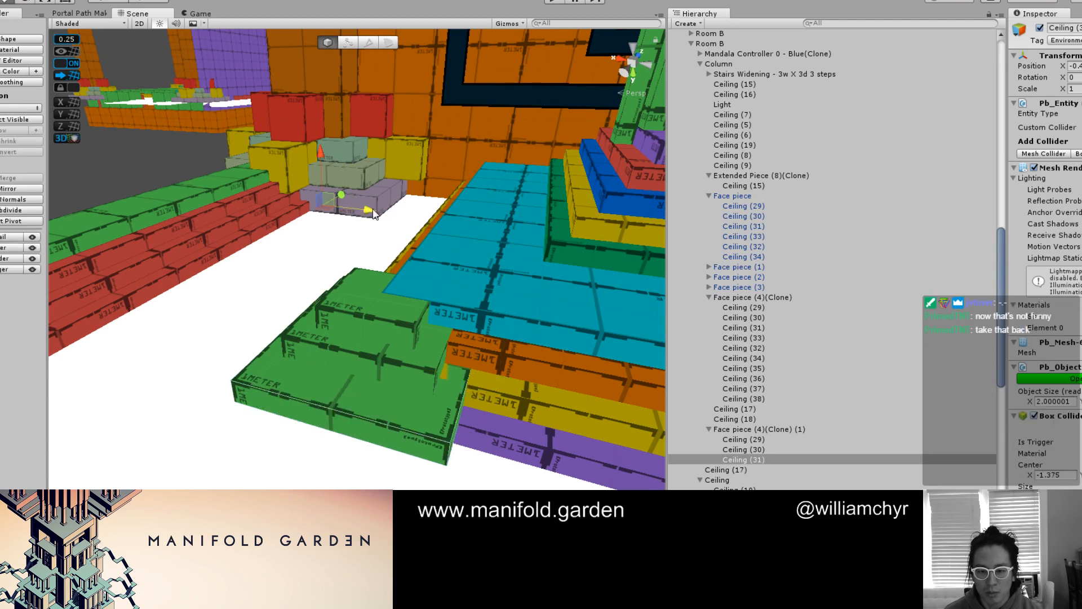
{"action": "left_click_drag", "start_coordinate": [377, 198], "coordinate": [327, 159], "text": "alt"}
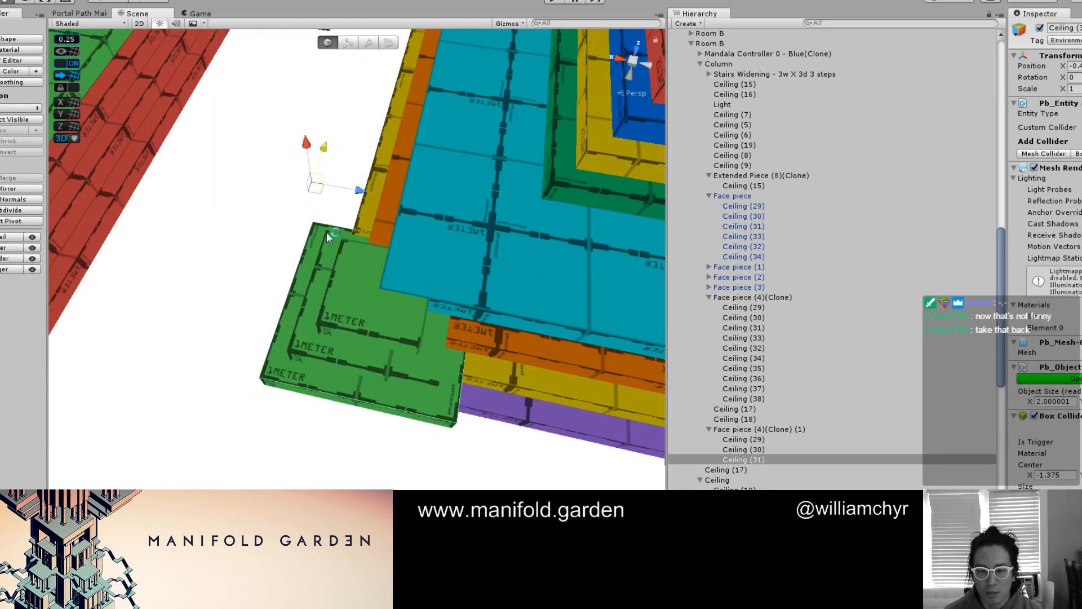
{"action": "left_click_drag", "start_coordinate": [326, 232], "coordinate": [335, 204], "text": "alt"}
Duplicate the third block onto the next layer, widen the copy to an X size of 2.5, and align it as the fourth step
{"action": "key", "text": "ctrl+d"}
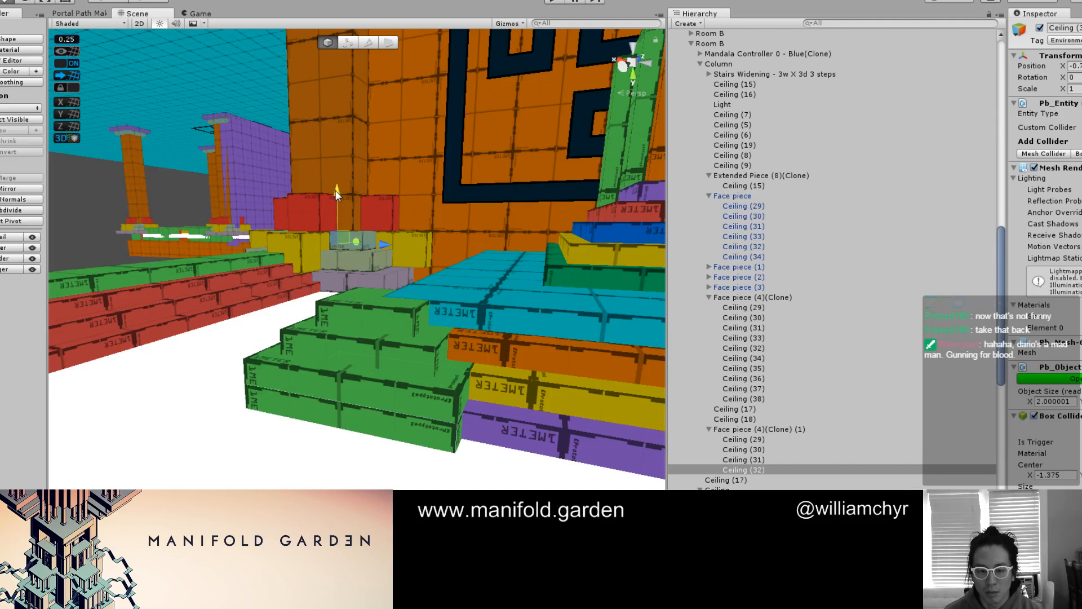
{"action": "key", "text": "g"}
{"action": "left_click", "coordinate": [264, 400]}
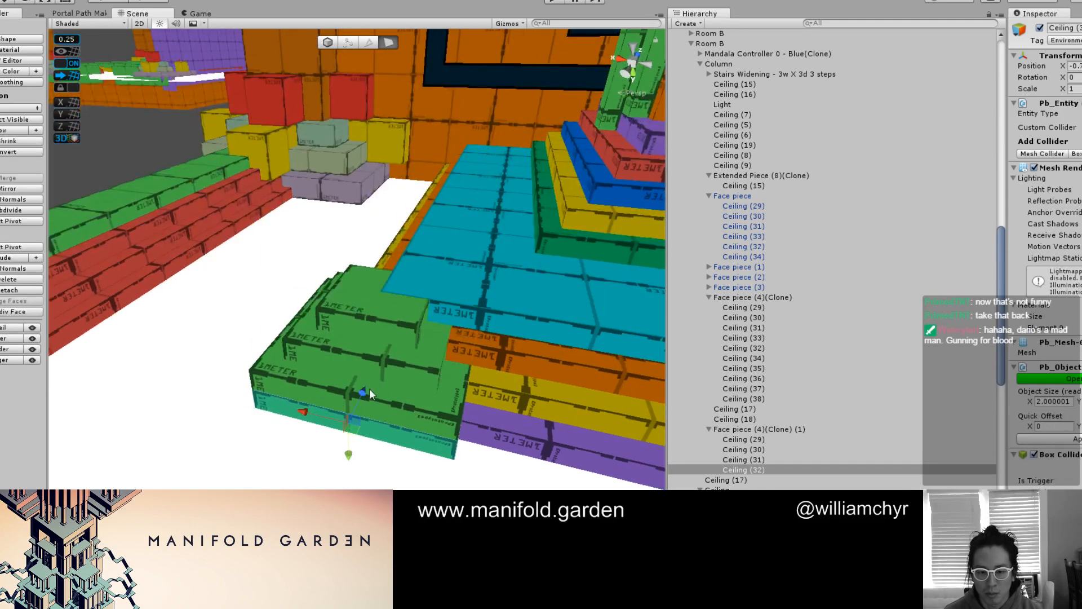
{"action": "left_click_drag", "start_coordinate": [430, 447], "coordinate": [473, 476], "text": "alt"}
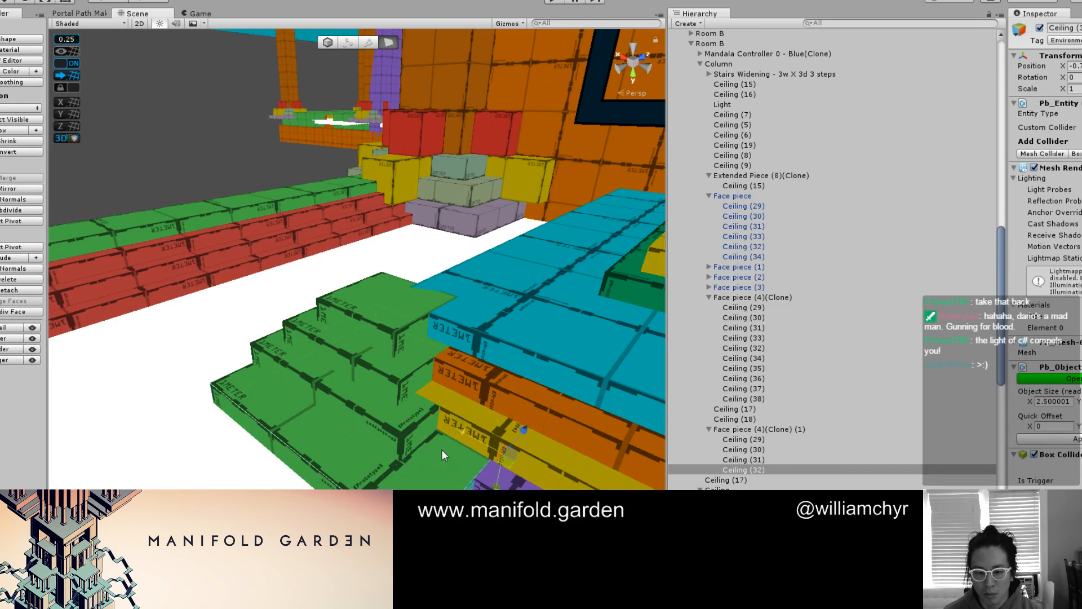
{"action": "key", "text": "g"}
{"action": "mouse_move", "coordinate": [404, 233]}
{"action": "left_mouse_down"}
{"action": "mouse_move", "coordinate": [391, 230]}
{"action": "mouse_move", "coordinate": [412, 199]}
{"action": "mouse_move", "coordinate": [398, 206]}
{"action": "left_mouse_up"}
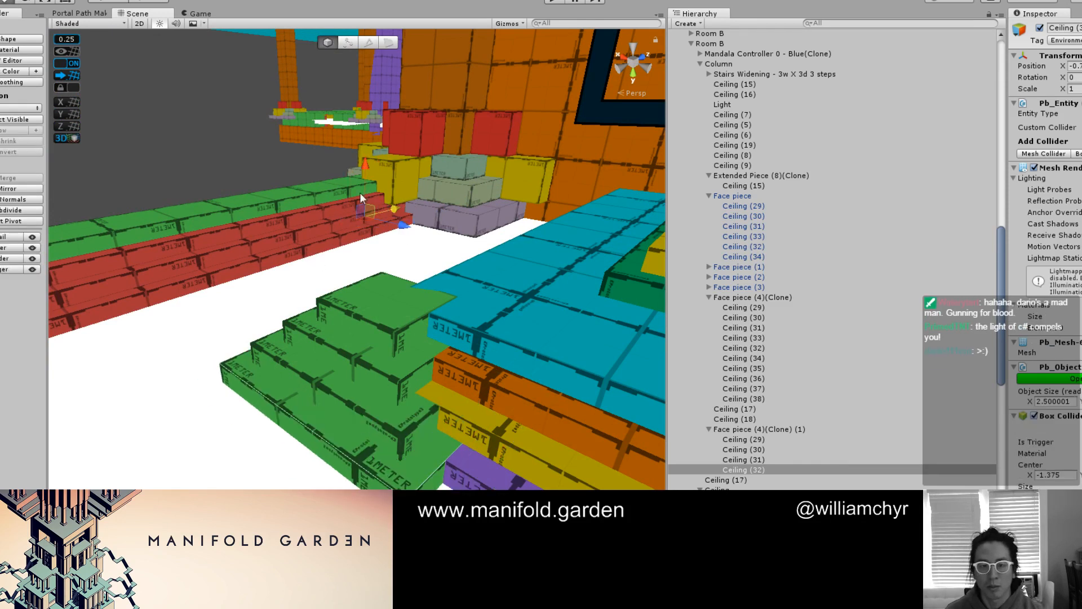
Examine the stepped corner ornament and the surrounding ceiling beams from below in final shading
{"action": "left_click", "coordinate": [287, 162]}
{"action": "key", "text": "ctrl+e"}
{"action": "right_click_drag", "start_coordinate": [289, 189], "coordinate": [476, 400]}
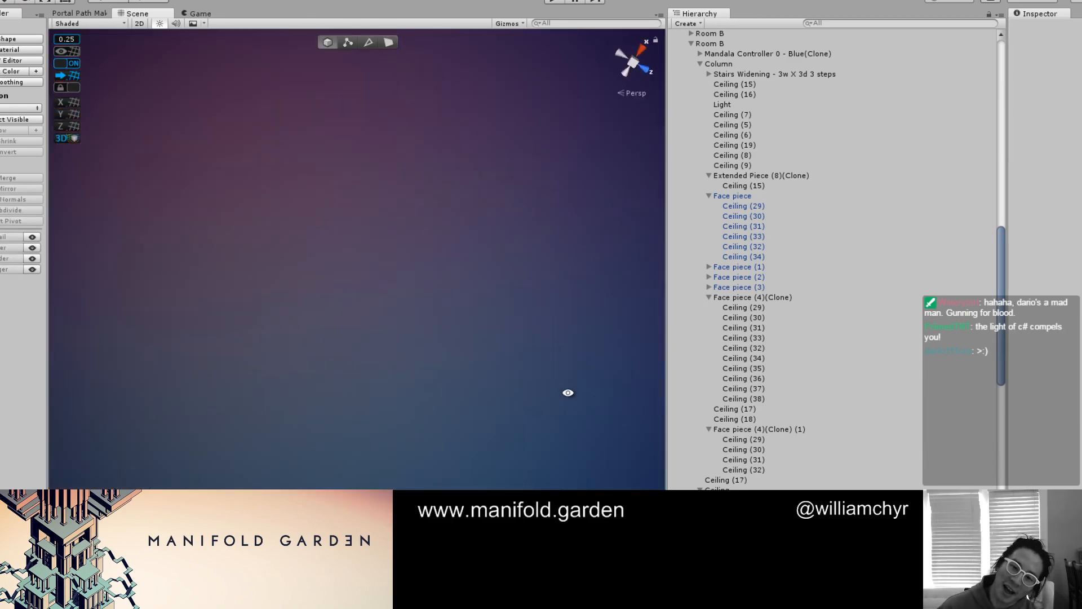
{"action": "right_click_drag", "start_coordinate": [568, 393], "coordinate": [459, 362]}
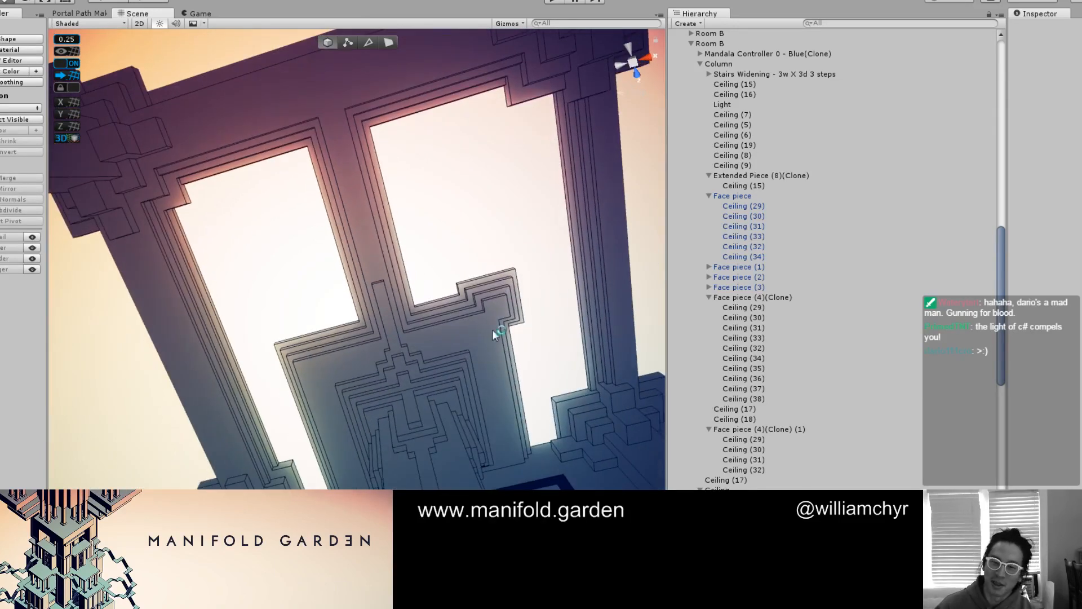
{"action": "right_click_drag", "start_coordinate": [493, 330], "coordinate": [492, 317]}
{"action": "mouse_move", "coordinate": [403, 327]}
{"action": "right_mouse_down"}
{"action": "mouse_move", "coordinate": [498, 273]}
{"action": "mouse_move", "coordinate": [468, 280]}
{"action": "mouse_move", "coordinate": [449, 355]}
{"action": "mouse_move", "coordinate": [399, 351]}
{"action": "mouse_move", "coordinate": [435, 376]}
{"action": "mouse_move", "coordinate": [435, 412]}
{"action": "mouse_move", "coordinate": [435, 374]}
{"action": "mouse_move", "coordinate": [355, 324]}
{"action": "mouse_move", "coordinate": [358, 370]}
{"action": "mouse_move", "coordinate": [385, 240]}
{"action": "mouse_move", "coordinate": [459, 268]}
{"action": "mouse_move", "coordinate": [511, 257]}
{"action": "right_mouse_up"}
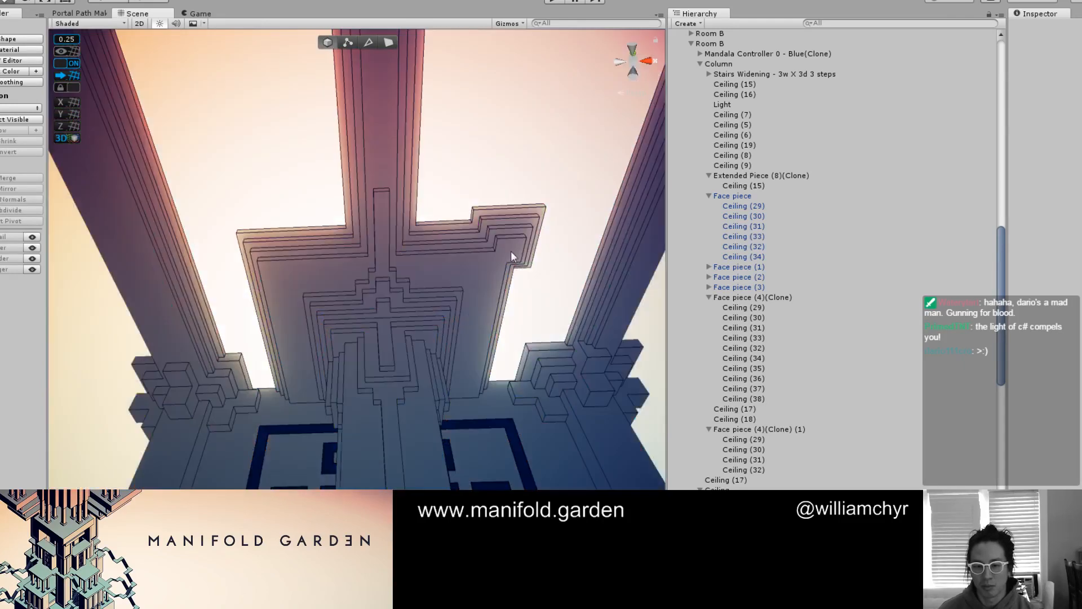
Duplicate the stepped corner group Face piece (4)(Clone) (1) and move the copy to the slab's opposite outer corner
{"action": "left_click", "coordinate": [518, 242]}
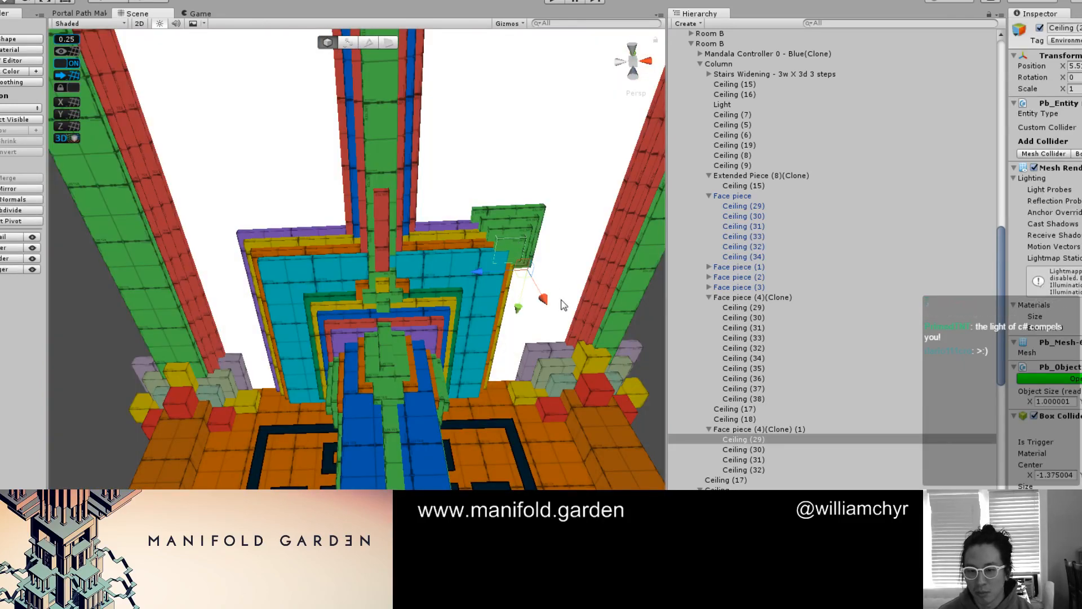
{"action": "left_click", "coordinate": [751, 430]}
{"action": "key", "text": "ctrl+d"}
{"action": "left_click_drag", "start_coordinate": [508, 268], "coordinate": [260, 272]}
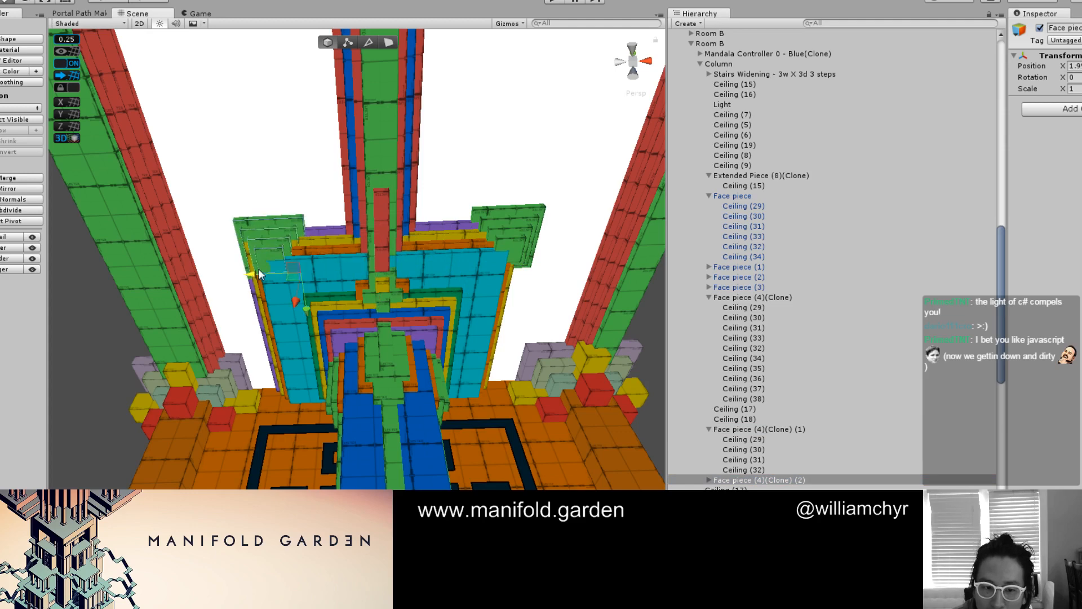
{"action": "scroll", "coordinate": [350, 225], "scroll_direction": "down", "scroll_amount": 3}
{"action": "right_click_drag", "start_coordinate": [350, 225], "coordinate": [372, 237]}
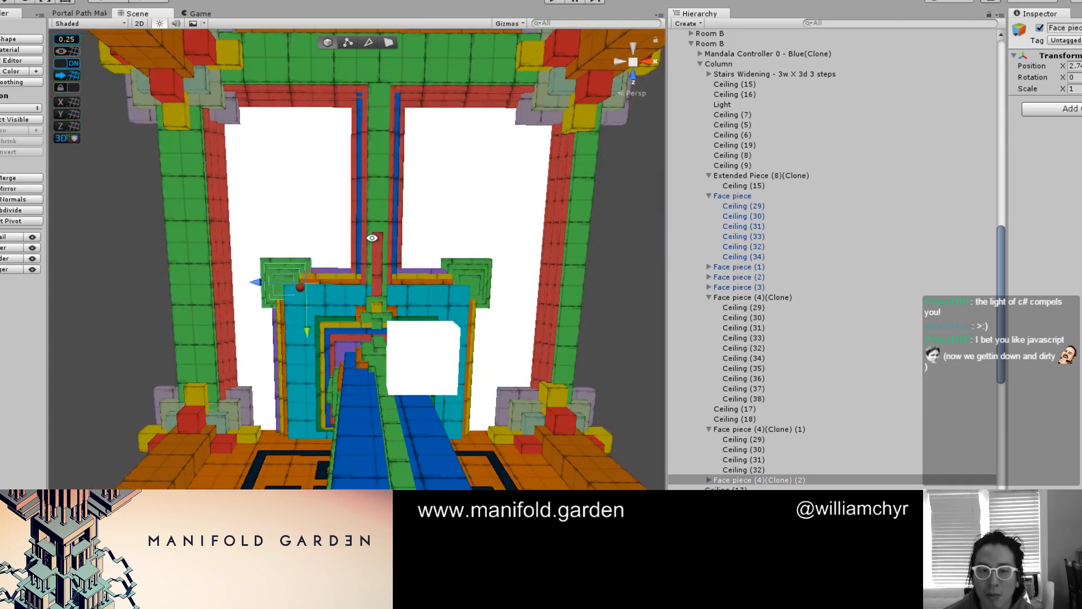
Compare the placement of both stepped corner ornaments against the slab and ceiling beams from below
{"action": "scroll", "coordinate": [414, 237], "scroll_direction": "up", "scroll_amount": 5}
{"action": "scroll", "coordinate": [413, 237], "scroll_direction": "down", "scroll_amount": 4}
{"action": "middle_click_drag", "start_coordinate": [414, 237], "coordinate": [417, 210]}
{"action": "left_click_drag", "start_coordinate": [417, 210], "coordinate": [407, 238], "text": "alt"}
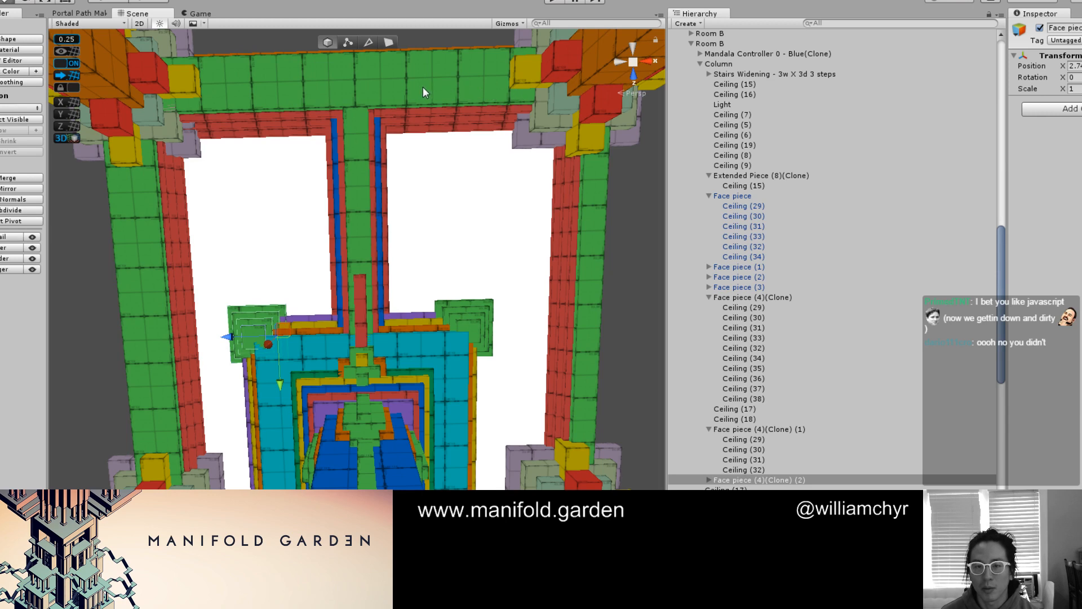
{"action": "left_click_drag", "start_coordinate": [374, 101], "coordinate": [352, 201], "text": "alt"}
{"action": "scroll", "coordinate": [317, 228], "scroll_direction": "up", "scroll_amount": 5}
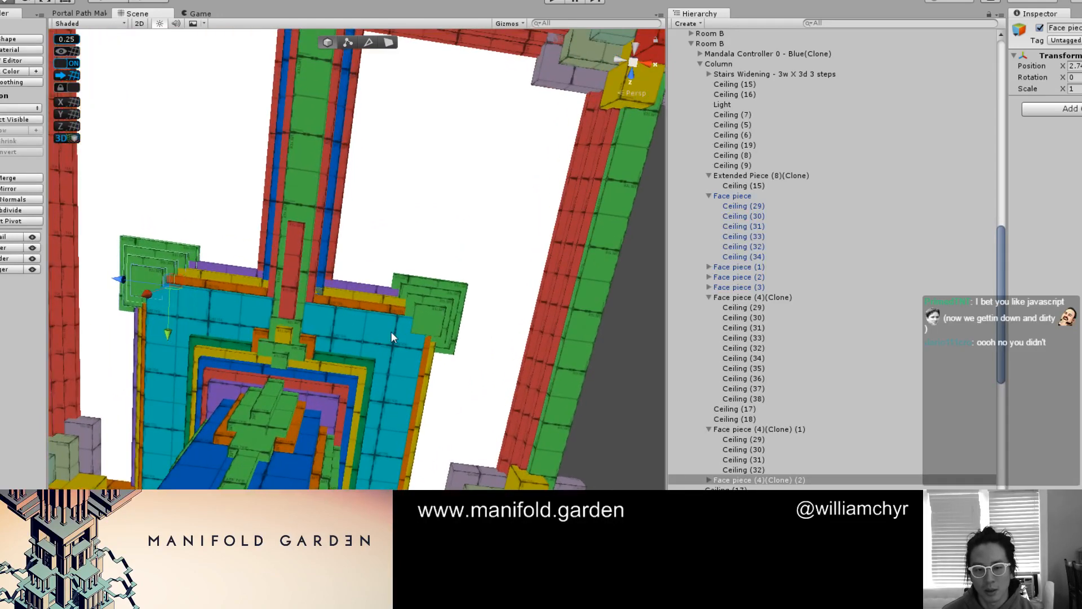
Examine the stepped corner ornaments, central slab and strip-lined ceiling openings of Room B from several angles below
{"action": "scroll", "coordinate": [240, 313], "scroll_direction": "down", "scroll_amount": 10}
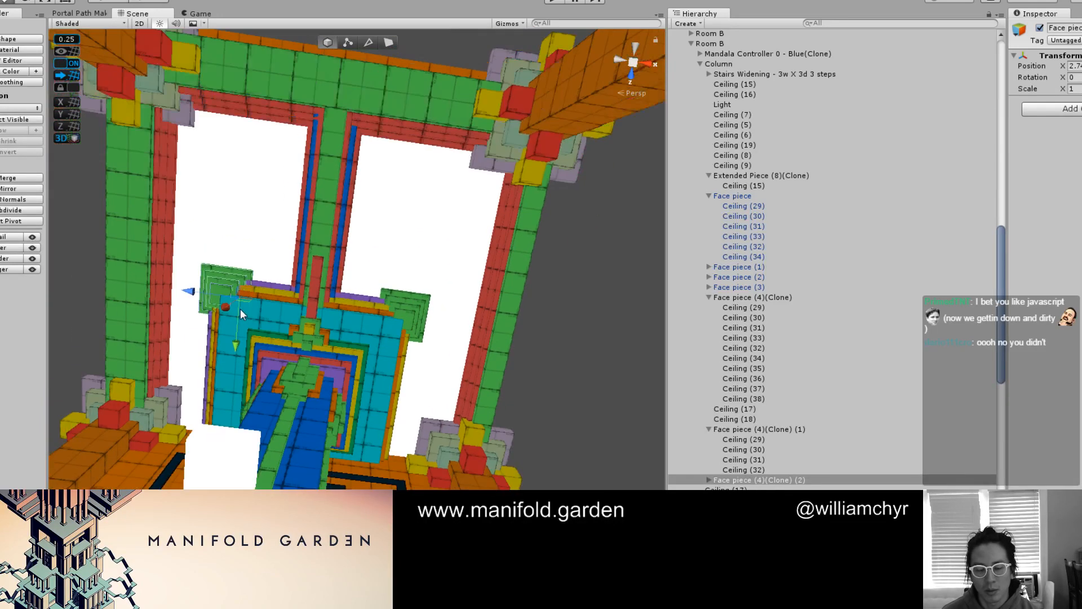
{"action": "scroll", "coordinate": [469, 266], "scroll_direction": "up", "scroll_amount": 4}
{"action": "scroll", "coordinate": [467, 260], "scroll_direction": "down", "scroll_amount": 4}
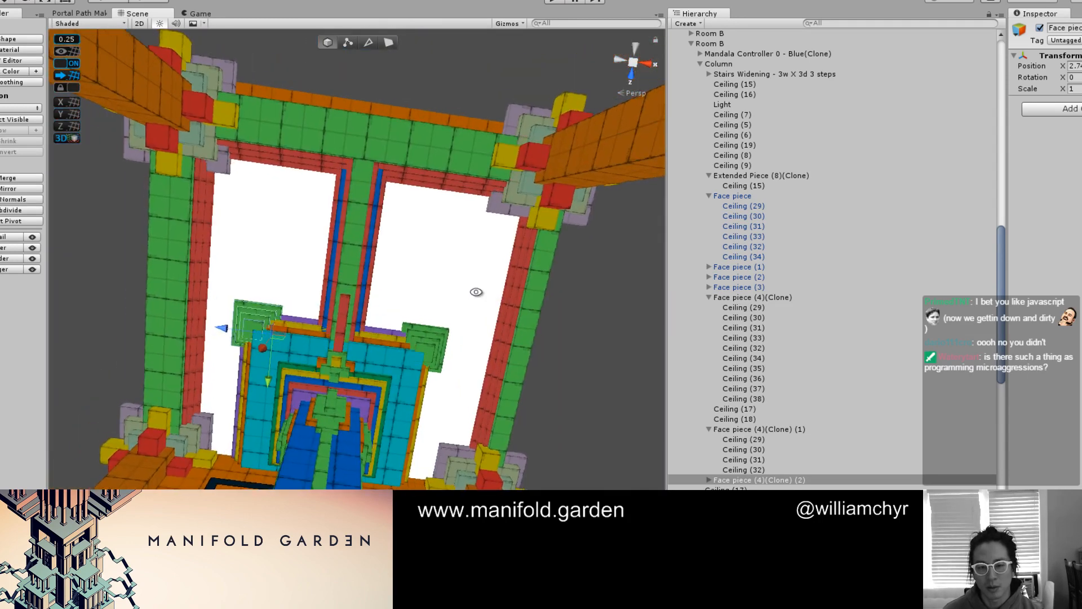
{"action": "left_click", "coordinate": [478, 262]}
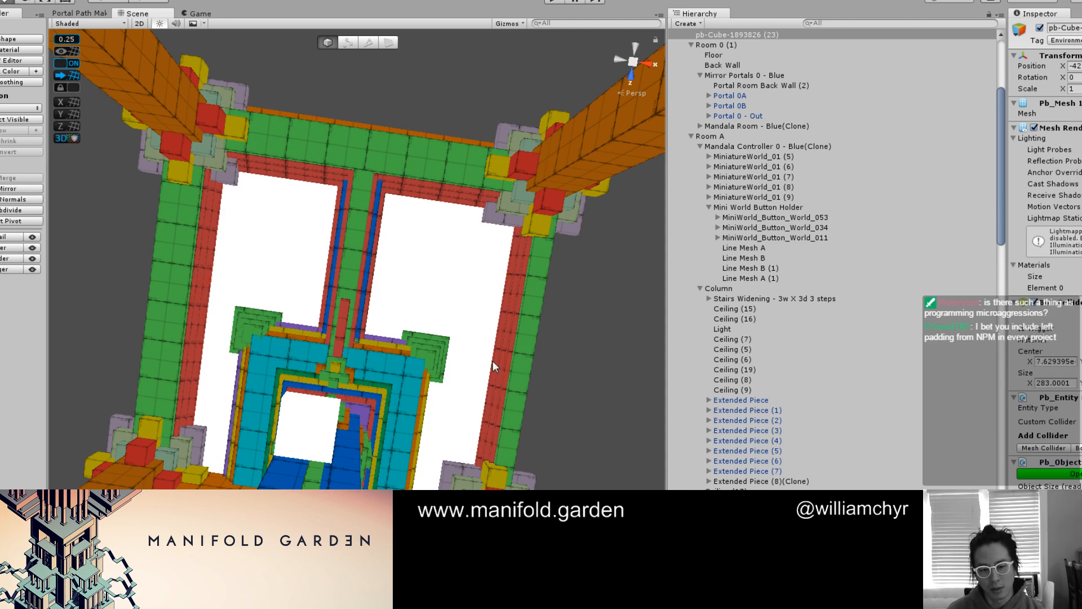
{"action": "left_click_drag", "start_coordinate": [476, 339], "coordinate": [469, 369], "text": "alt"}
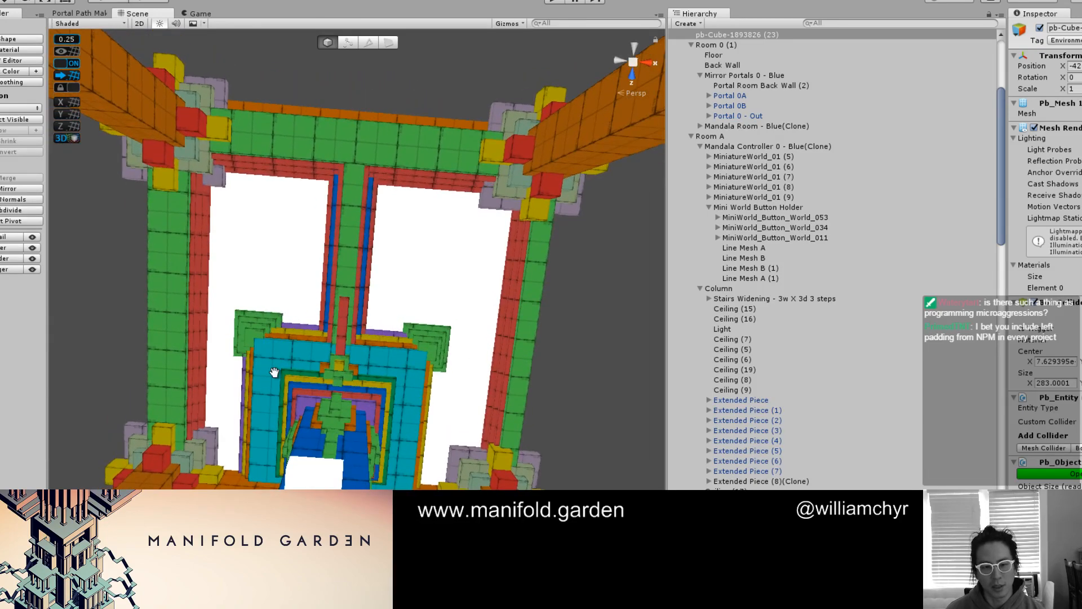
{"action": "middle_click_drag", "start_coordinate": [275, 372], "coordinate": [370, 370]}
{"action": "scroll", "coordinate": [370, 370], "scroll_direction": "up", "scroll_amount": 2}
{"action": "scroll", "coordinate": [394, 303], "scroll_direction": "up", "scroll_amount": 2}
{"action": "middle_click_drag", "start_coordinate": [394, 303], "coordinate": [299, 317]}
{"action": "scroll", "coordinate": [300, 316], "scroll_direction": "down", "scroll_amount": 4}
{"action": "scroll", "coordinate": [302, 317], "scroll_direction": "up", "scroll_amount": 1}
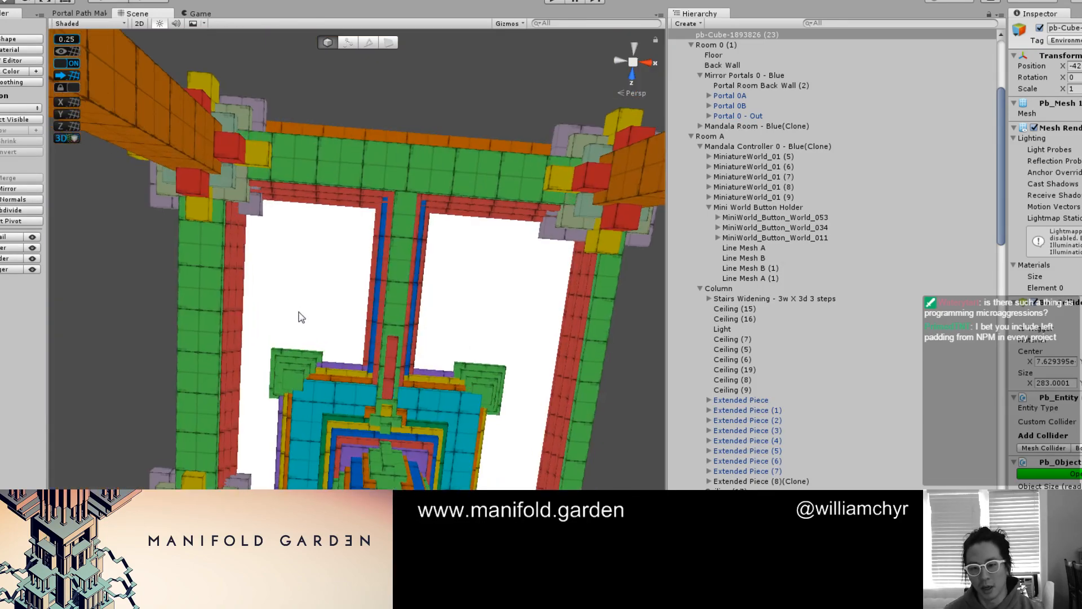
{"action": "left_click_drag", "start_coordinate": [301, 317], "coordinate": [287, 263], "text": "alt"}
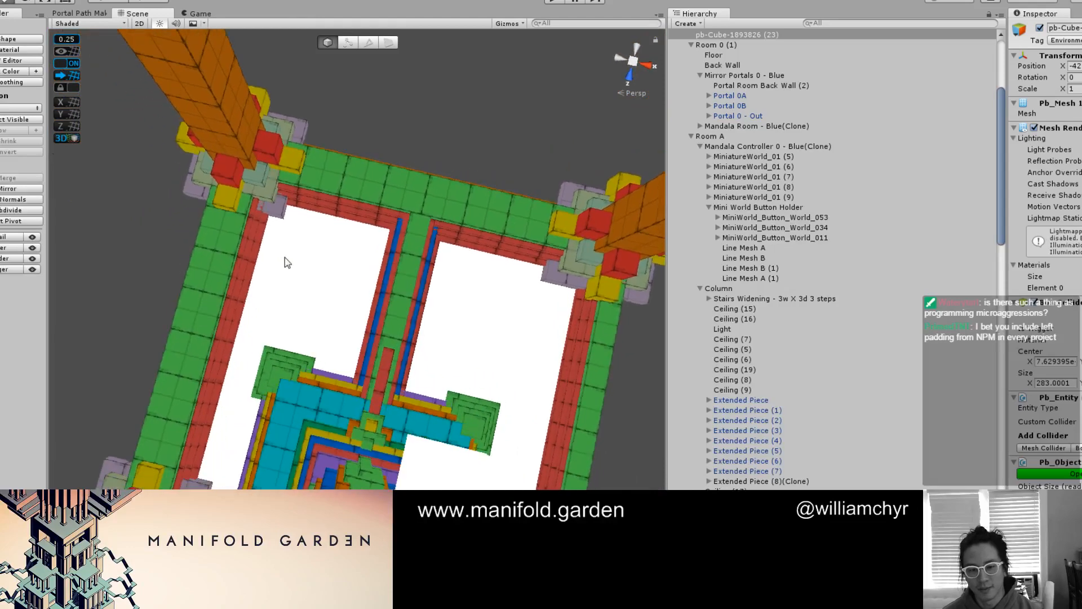
{"action": "scroll", "coordinate": [286, 262], "scroll_direction": "up", "scroll_amount": 3}
{"action": "middle_click_drag", "start_coordinate": [161, 294], "coordinate": [210, 286]}
{"action": "scroll", "coordinate": [209, 285], "scroll_direction": "down", "scroll_amount": 2}
Try narrowing one outer green ceiling beam to an X size of 1 by moving its inner face away from the red strips
{"action": "left_click", "coordinate": [245, 302]}
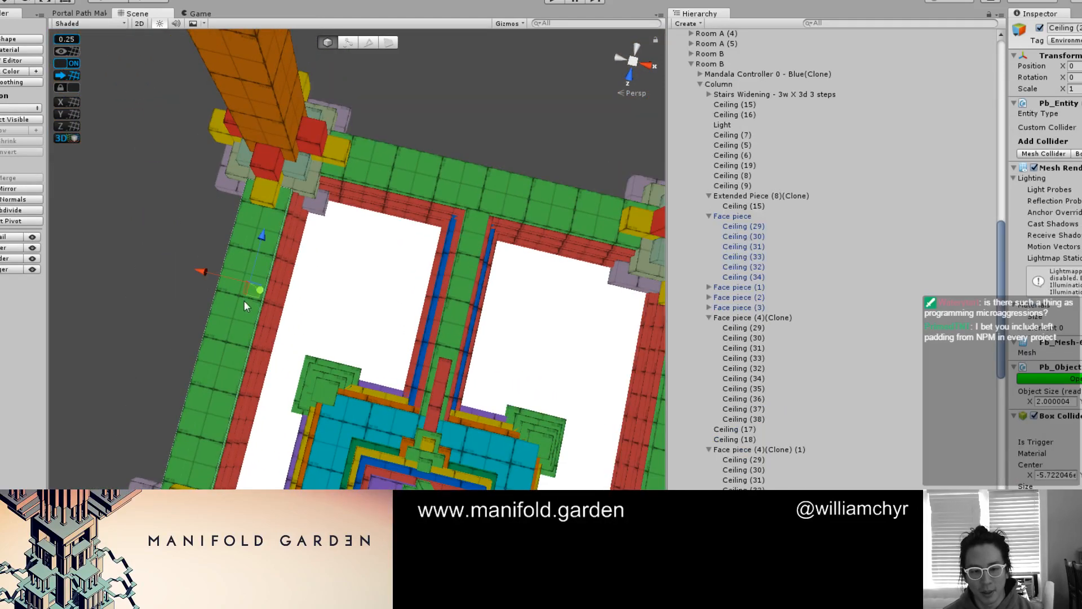
{"action": "key", "text": "g"}
{"action": "left_click_drag", "start_coordinate": [244, 302], "coordinate": [269, 324], "text": "alt"}
{"action": "left_click", "coordinate": [239, 303]}
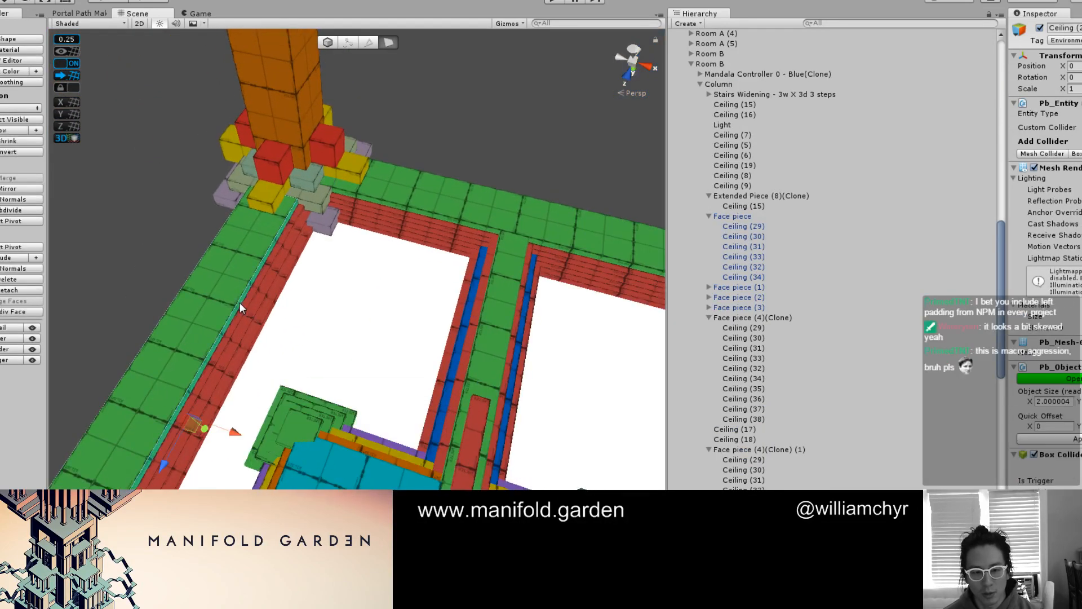
{"action": "key", "text": "g"}
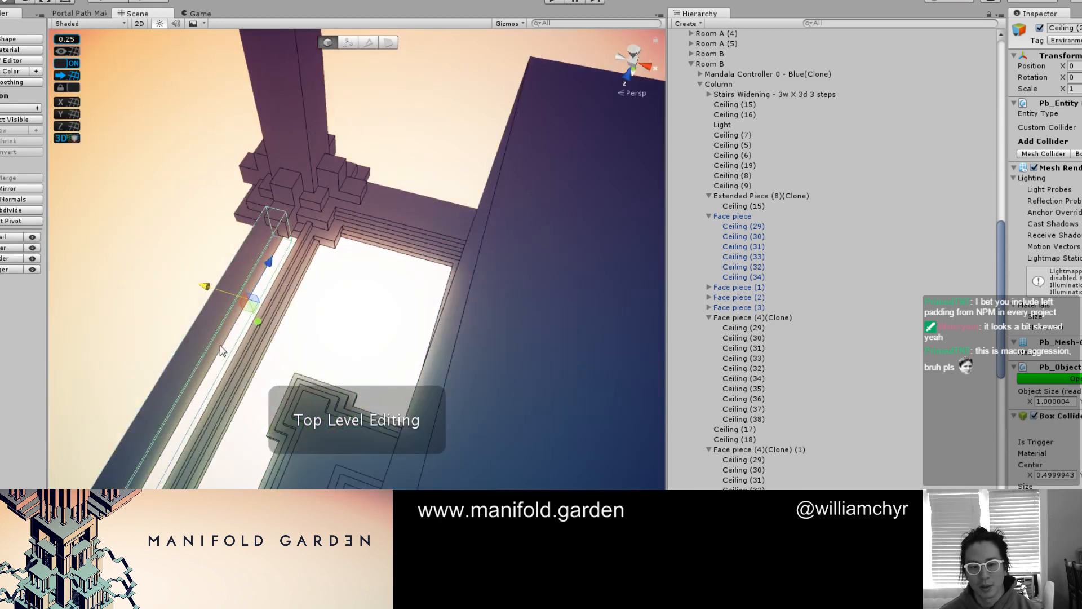
{"action": "left_click_drag", "start_coordinate": [221, 346], "coordinate": [503, 287], "text": "alt"}
{"action": "key", "text": "F1"}
{"action": "middle_click_drag", "start_coordinate": [412, 375], "coordinate": [323, 288]}
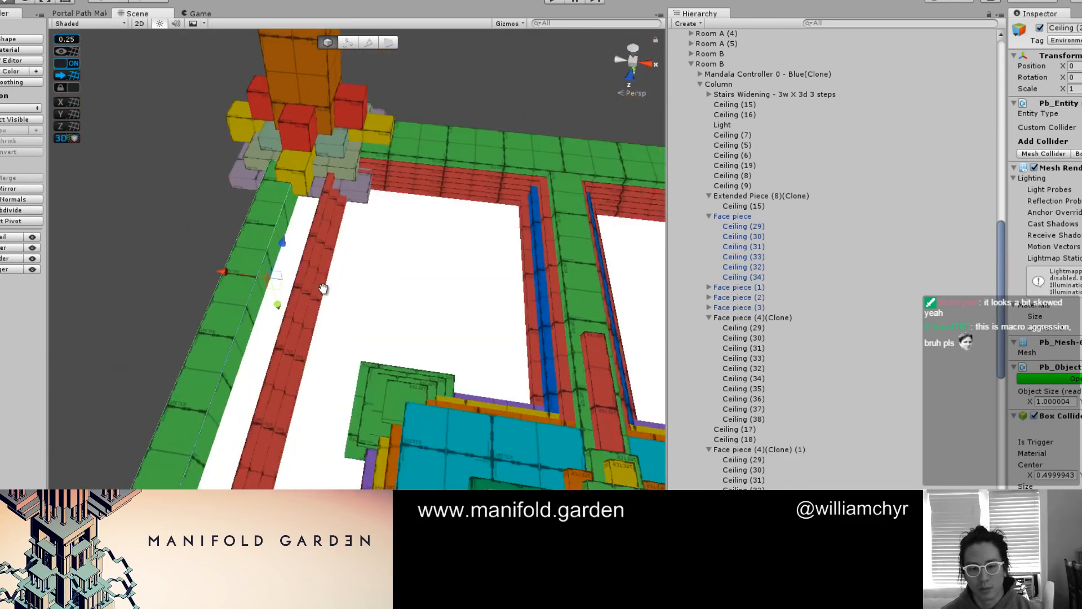
Move the narrowed beam's inner face back against the red strips for an X size of 2
{"action": "scroll", "coordinate": [323, 289], "scroll_direction": "up", "scroll_amount": 2}
{"action": "key", "text": "g"}
{"action": "left_click", "coordinate": [247, 291]}
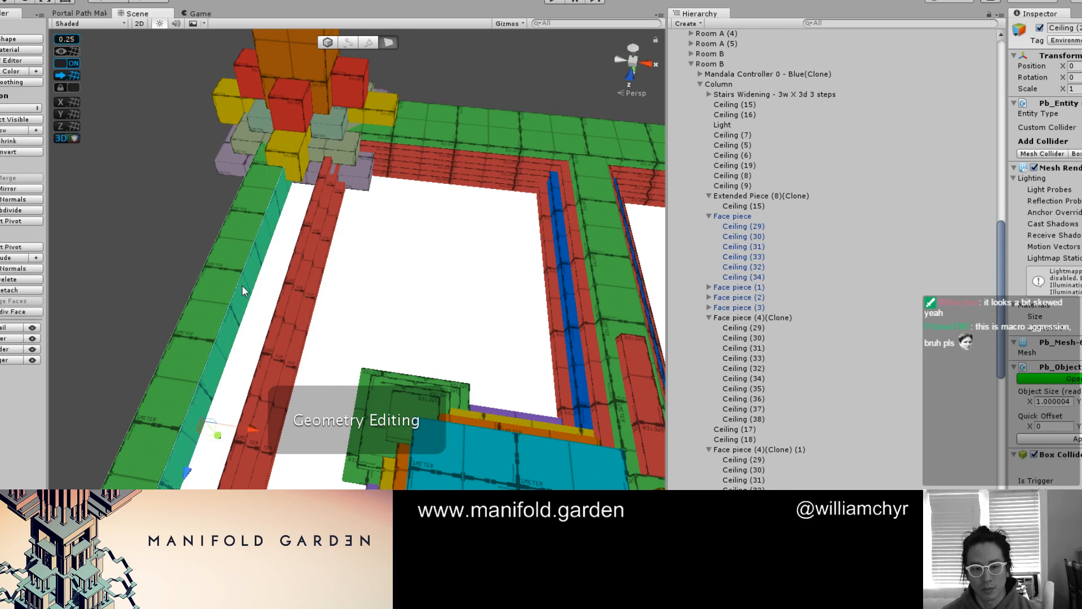
{"action": "scroll", "coordinate": [247, 291], "scroll_direction": "down", "scroll_amount": 3}
{"action": "left_click_drag", "start_coordinate": [283, 416], "coordinate": [411, 398]}
{"action": "middle_click_drag", "start_coordinate": [411, 398], "coordinate": [283, 326]}
{"action": "scroll", "coordinate": [283, 326], "scroll_direction": "up", "scroll_amount": 3}
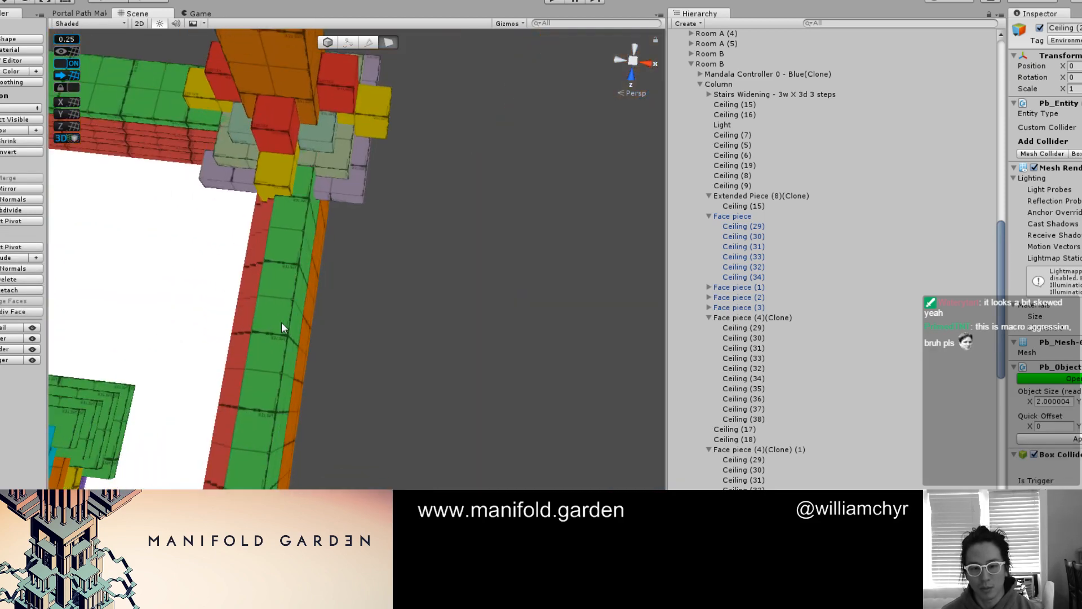
Try narrowing the opposite outer green ceiling beam and adjusting the layered red strips beside it
{"action": "key", "text": "g"}
{"action": "left_click_drag", "start_coordinate": [283, 326], "coordinate": [355, 254], "text": "alt"}
{"action": "left_click", "coordinate": [329, 346]}
{"action": "left_click", "coordinate": [340, 344]}
{"action": "left_click", "coordinate": [333, 334], "text": "shift"}
{"action": "left_click", "coordinate": [329, 325], "text": "shift"}
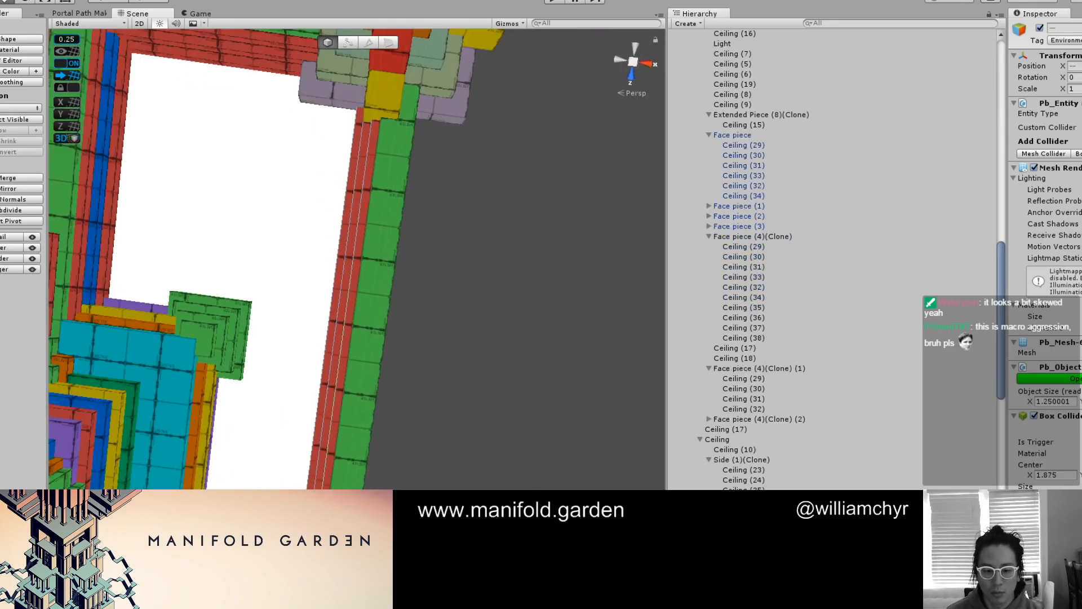
{"action": "left_click_drag", "start_coordinate": [351, 507], "coordinate": [318, 503]}
{"action": "left_click_drag", "start_coordinate": [316, 451], "coordinate": [345, 460], "text": "alt"}
{"action": "left_click_drag", "start_coordinate": [327, 374], "coordinate": [406, 429], "text": "alt"}
{"action": "left_click_drag", "start_coordinate": [307, 503], "coordinate": [272, 495]}
{"action": "left_click_drag", "start_coordinate": [314, 326], "coordinate": [361, 434], "text": "alt"}
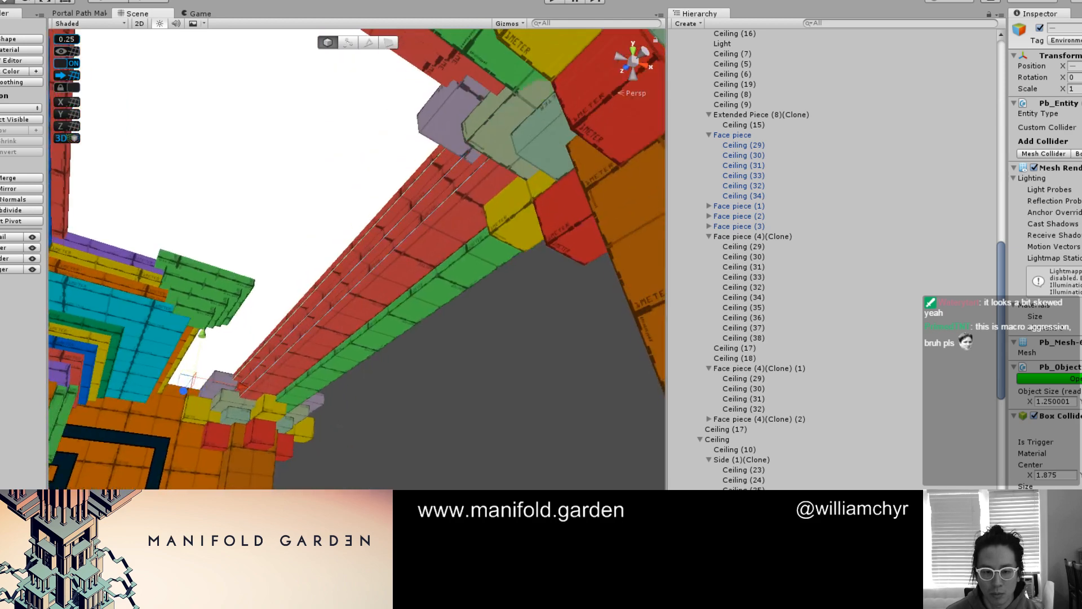
Widen the opposite green ceiling beam back to an X size of 2 by moving its inner side face
{"action": "key", "text": "g"}
{"action": "left_click", "coordinate": [330, 357]}
{"action": "left_click_drag", "start_coordinate": [493, 372], "coordinate": [483, 213], "text": "alt"}
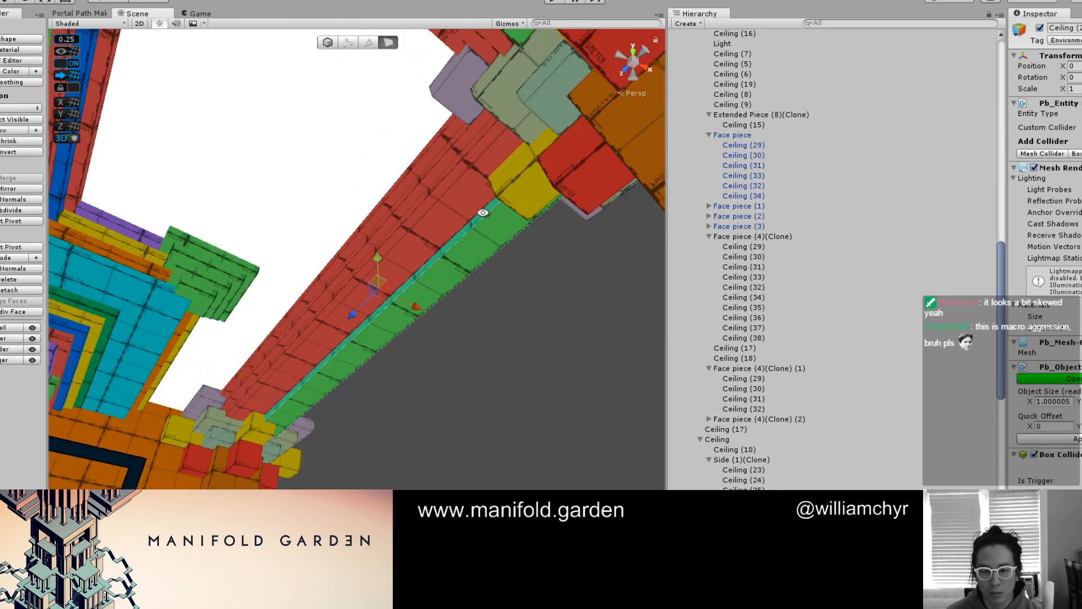
{"action": "left_click_drag", "start_coordinate": [425, 297], "coordinate": [473, 153]}
{"action": "scroll", "coordinate": [438, 217], "scroll_direction": "down", "scroll_amount": 5}
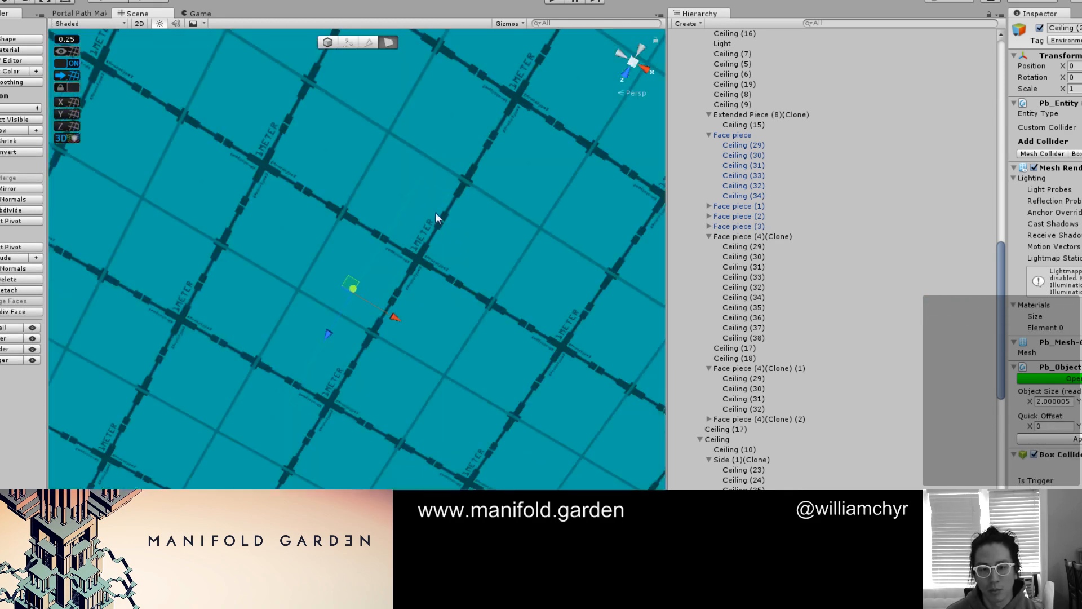
{"action": "middle_click_drag", "start_coordinate": [430, 251], "coordinate": [525, 381]}
{"action": "scroll", "coordinate": [531, 305], "scroll_direction": "down", "scroll_amount": 3}
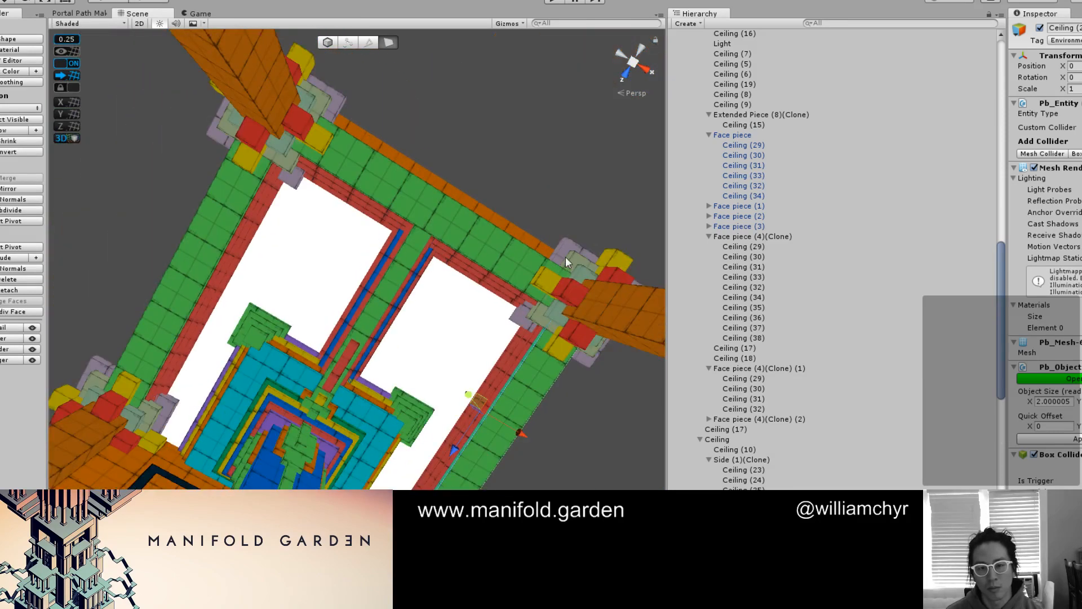
Inspect the ceiling beams, column capitals and stepped slab corners from below in both final and coloured-block appearance
{"action": "left_click", "coordinate": [497, 195]}
{"action": "scroll", "coordinate": [496, 193], "scroll_direction": "down", "scroll_amount": 3}
{"action": "left_click", "coordinate": [492, 179]}
{"action": "scroll", "coordinate": [485, 181], "scroll_direction": "up", "scroll_amount": 4}
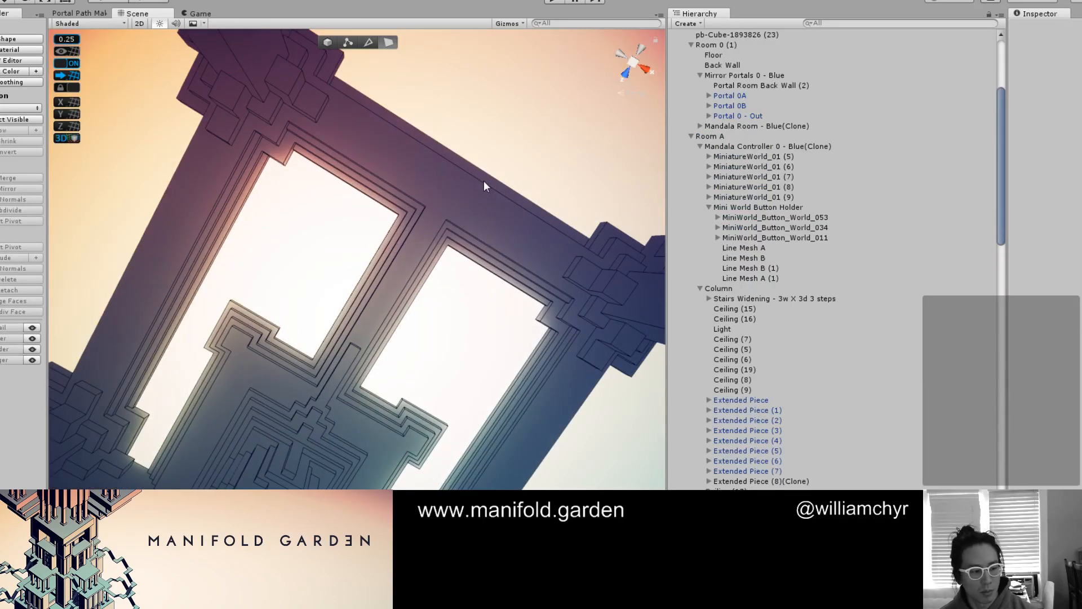
{"action": "left_click_drag", "start_coordinate": [452, 233], "coordinate": [378, 348], "text": "alt"}
{"action": "scroll", "coordinate": [378, 348], "scroll_direction": "up", "scroll_amount": 1}
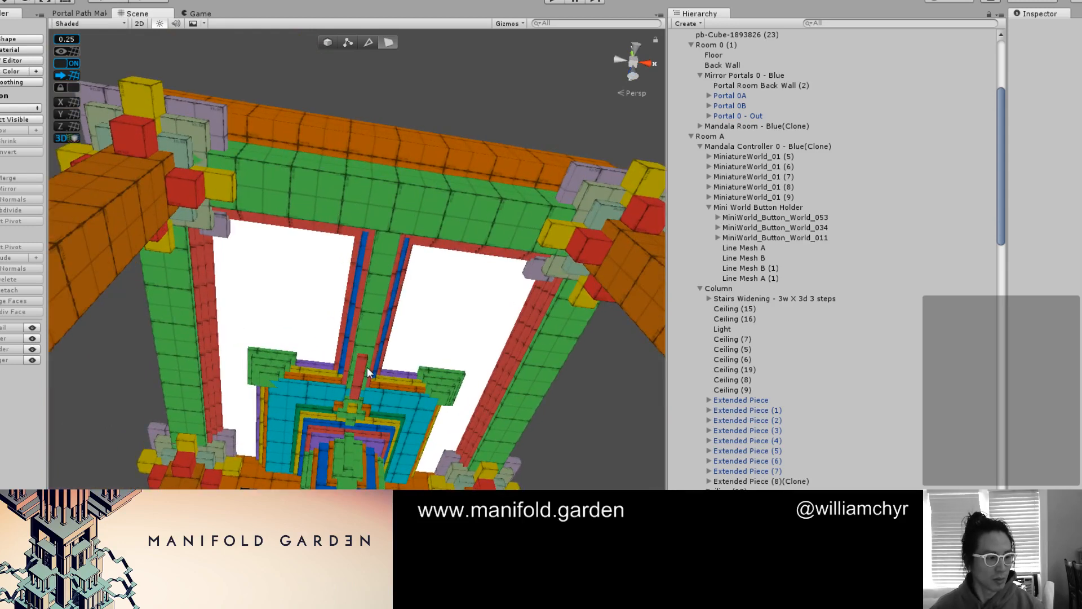
{"action": "scroll", "coordinate": [367, 367], "scroll_direction": "up", "scroll_amount": 5}
{"action": "middle_click_drag", "start_coordinate": [370, 470], "coordinate": [374, 365]}
{"action": "scroll", "coordinate": [374, 365], "scroll_direction": "down", "scroll_amount": 5}
{"action": "scroll", "coordinate": [374, 364], "scroll_direction": "up", "scroll_amount": 2}
{"action": "left_click_drag", "start_coordinate": [396, 315], "coordinate": [338, 289], "text": "alt"}
{"action": "scroll", "coordinate": [373, 309], "scroll_direction": "down", "scroll_amount": 2}
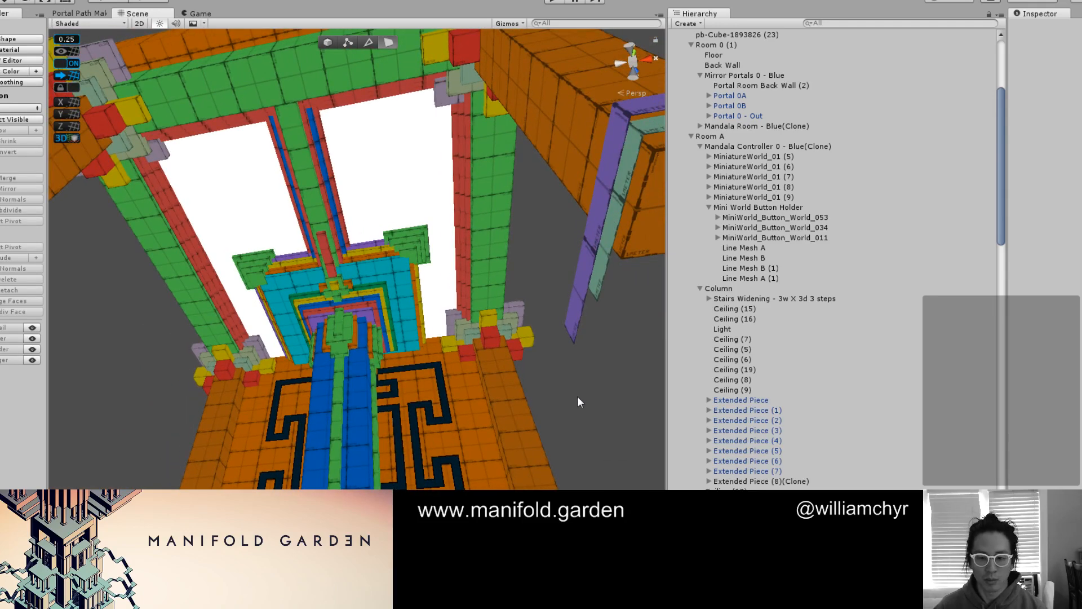
{"action": "left_click", "coordinate": [543, 383]}
{"action": "left_click_drag", "start_coordinate": [543, 372], "coordinate": [463, 296], "text": "alt"}
{"action": "scroll", "coordinate": [466, 330], "scroll_direction": "up", "scroll_amount": 3}
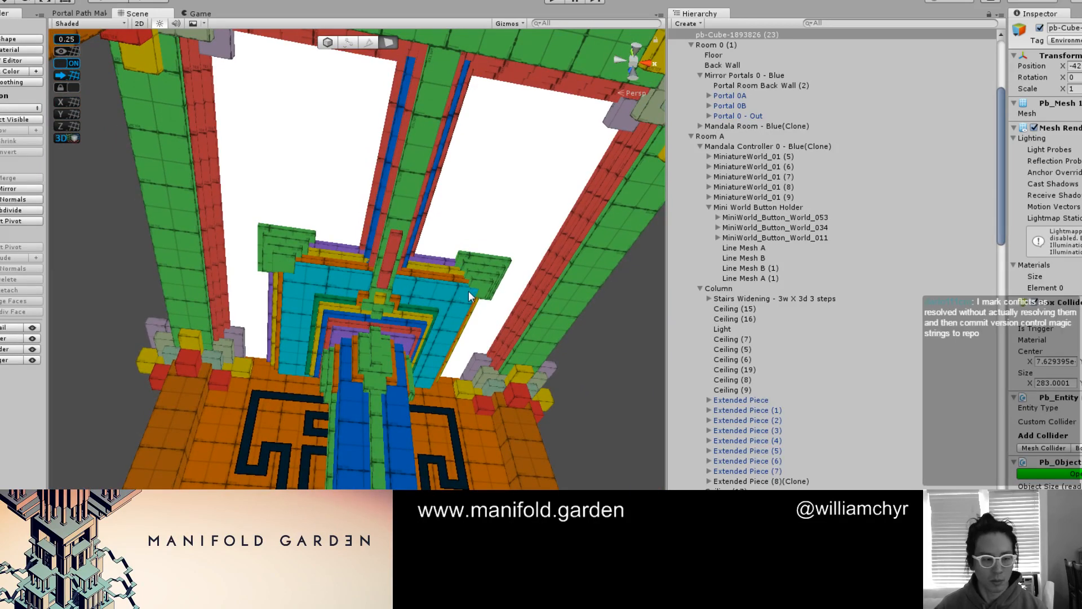
{"action": "scroll", "coordinate": [469, 299], "scroll_direction": "down", "scroll_amount": 3}
{"action": "mouse_move", "coordinate": [471, 303]}
{"action": "left_mouse_down", "text": "alt"}
{"action": "mouse_move", "coordinate": [411, 310]}
{"action": "mouse_move", "coordinate": [502, 259]}
{"action": "mouse_move", "coordinate": [482, 205]}
{"action": "mouse_move", "coordinate": [448, 232]}
{"action": "mouse_move", "coordinate": [486, 426]}
{"action": "mouse_move", "coordinate": [480, 446]}
{"action": "left_mouse_up", "text": "alt"}
Survey the show room floor from outside to compare all the mandala room variants
{"action": "key", "text": "ctrl+e"}
{"action": "scroll", "coordinate": [379, 426], "scroll_direction": "down", "scroll_amount": 10}
{"action": "middle_click_drag", "start_coordinate": [285, 346], "coordinate": [438, 388]}
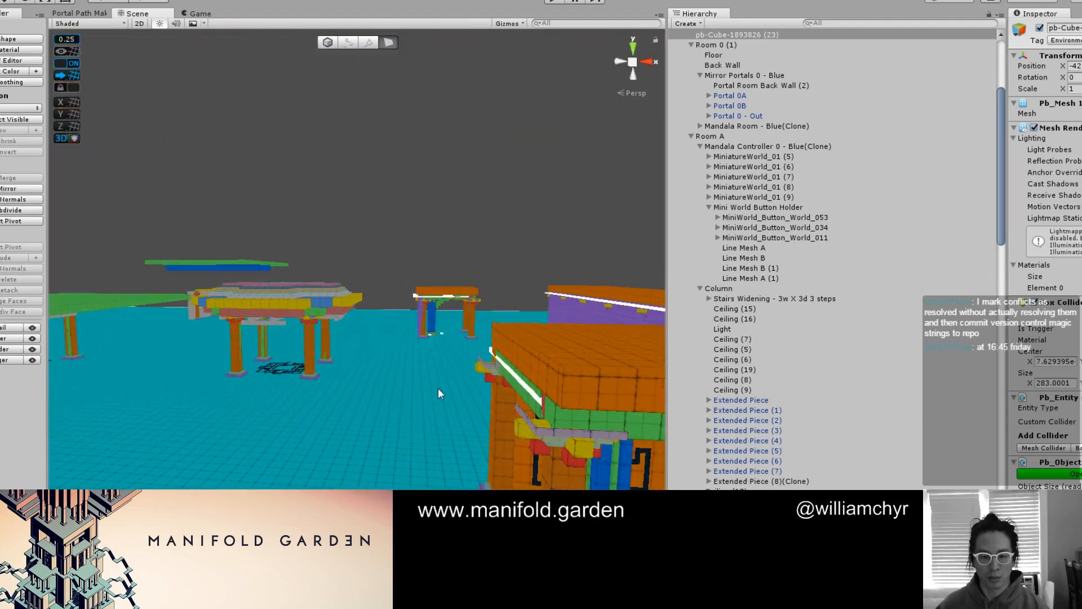
{"action": "scroll", "coordinate": [401, 378], "scroll_direction": "down", "scroll_amount": 8}
{"action": "scroll", "coordinate": [356, 385], "scroll_direction": "down", "scroll_amount": 5}
{"action": "scroll", "coordinate": [252, 344], "scroll_direction": "up", "scroll_amount": 5}
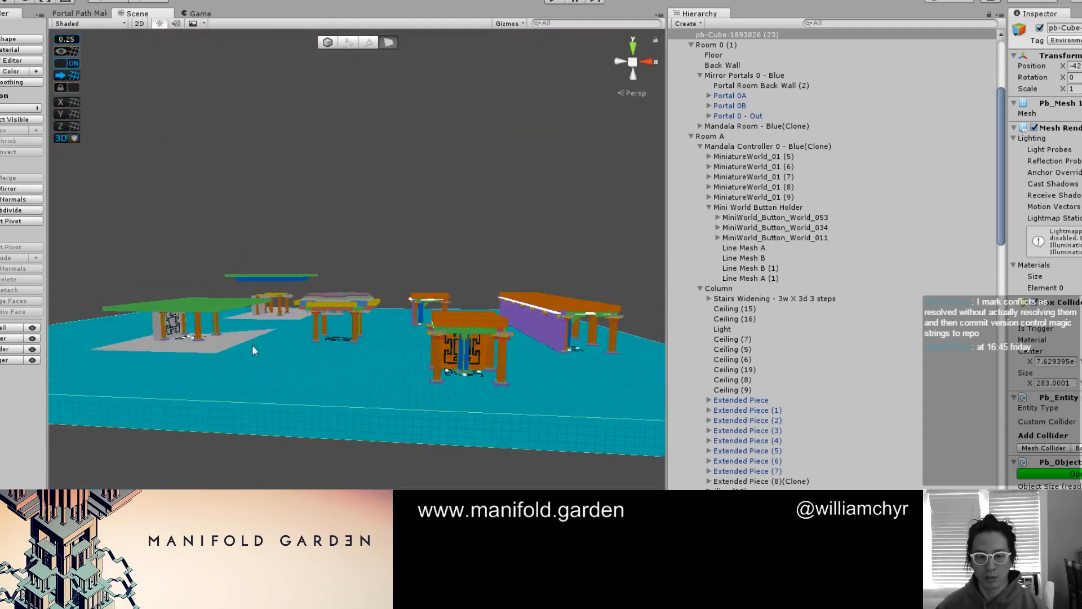
{"action": "left_click", "coordinate": [199, 301]}
{"action": "scroll", "coordinate": [698, 34], "scroll_direction": "up", "scroll_amount": 5}
Load the Mandala_World_001 scene alongside WorldPuzzle_327_MandalaRoomShowRoom without merging the two scenes
{"action": "left_click", "coordinate": [674, 35]}
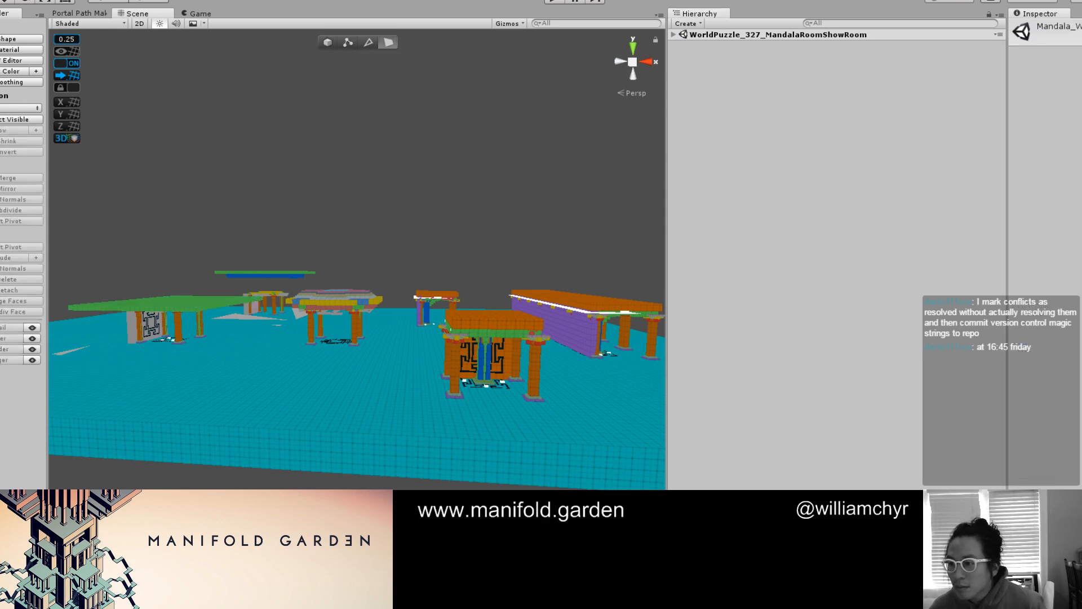
{"action": "left_click_drag", "start_coordinate": [550, 148], "coordinate": [530, 140]}
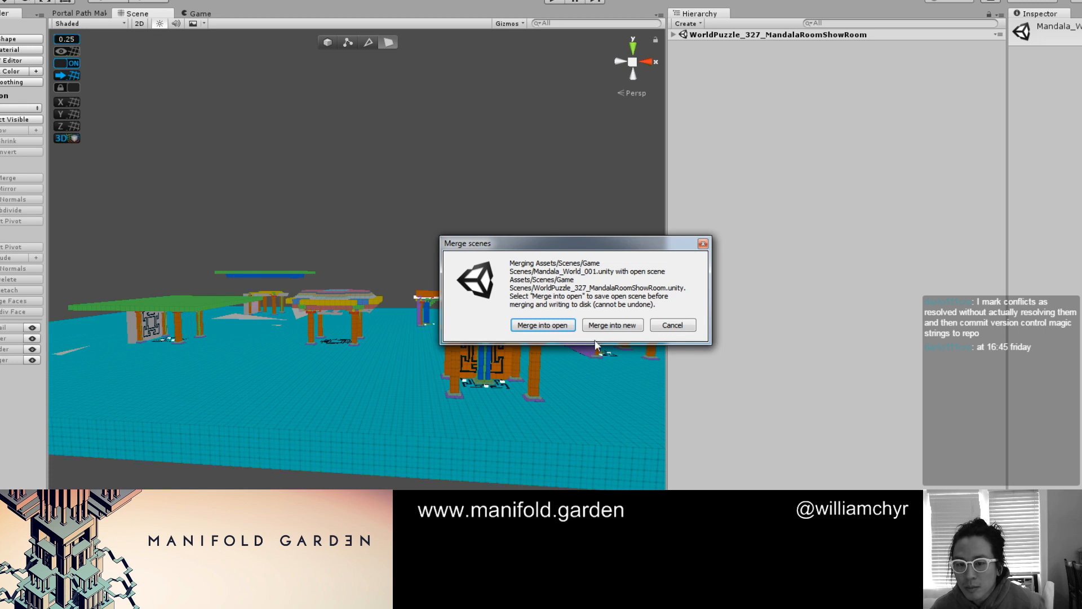
{"action": "left_click", "coordinate": [681, 326]}
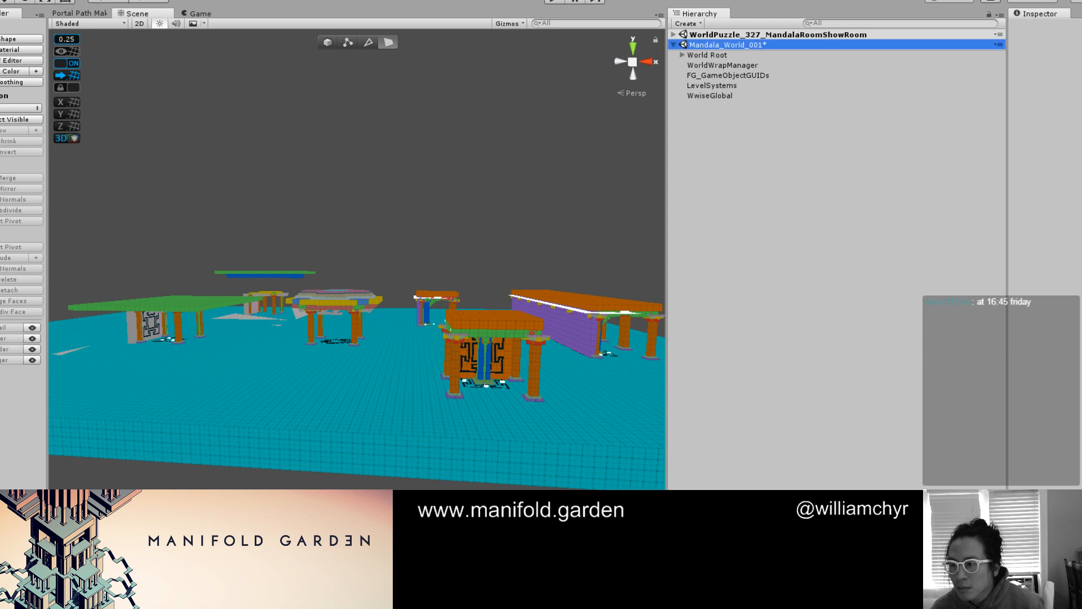
{"action": "left_click", "coordinate": [884, 172]}
Inspect Room 1 under Mandala_World_001's World Root and move it into the WorldPuzzle_327_MandalaRoomShowRoom scene
{"action": "left_click", "coordinate": [682, 55]}
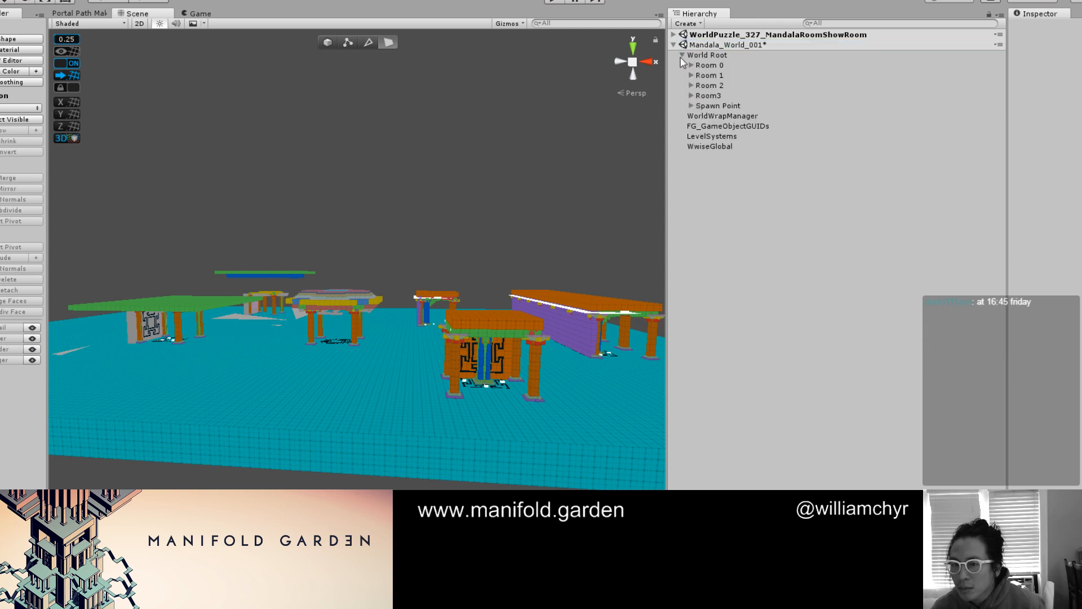
{"action": "left_click", "coordinate": [691, 76]}
{"action": "double_click", "coordinate": [709, 76]}
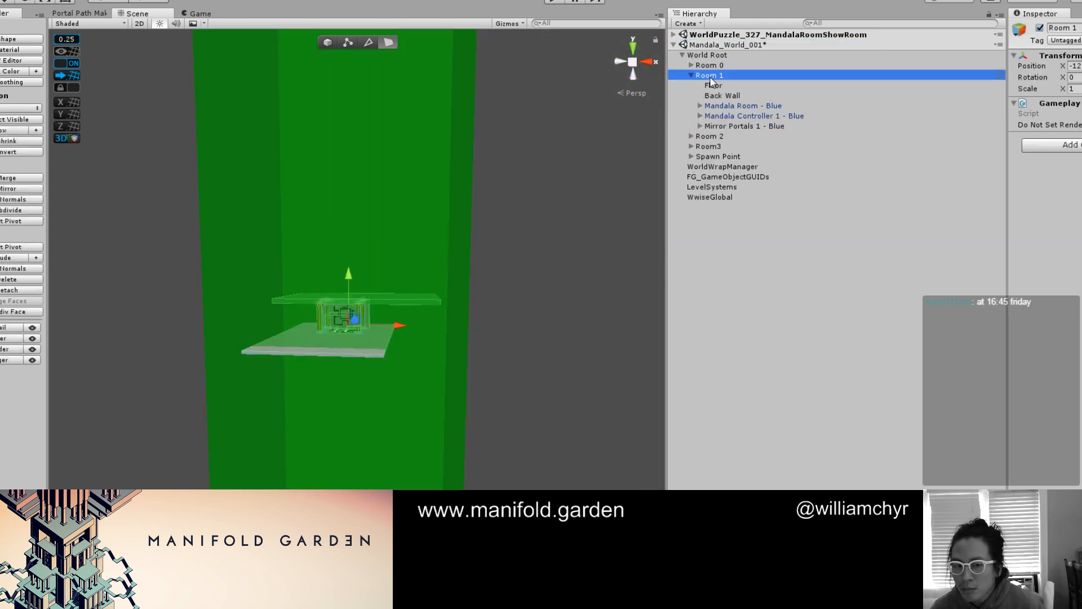
{"action": "scroll", "coordinate": [542, 151], "scroll_direction": "up", "scroll_amount": 10}
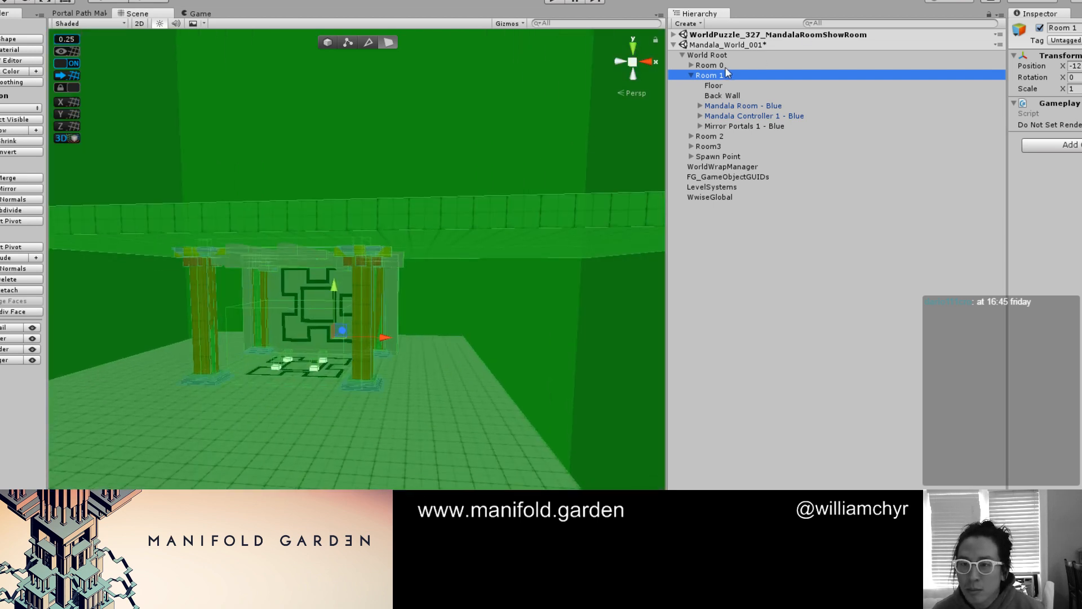
{"action": "left_click_drag", "start_coordinate": [730, 37], "coordinate": [728, 62]}
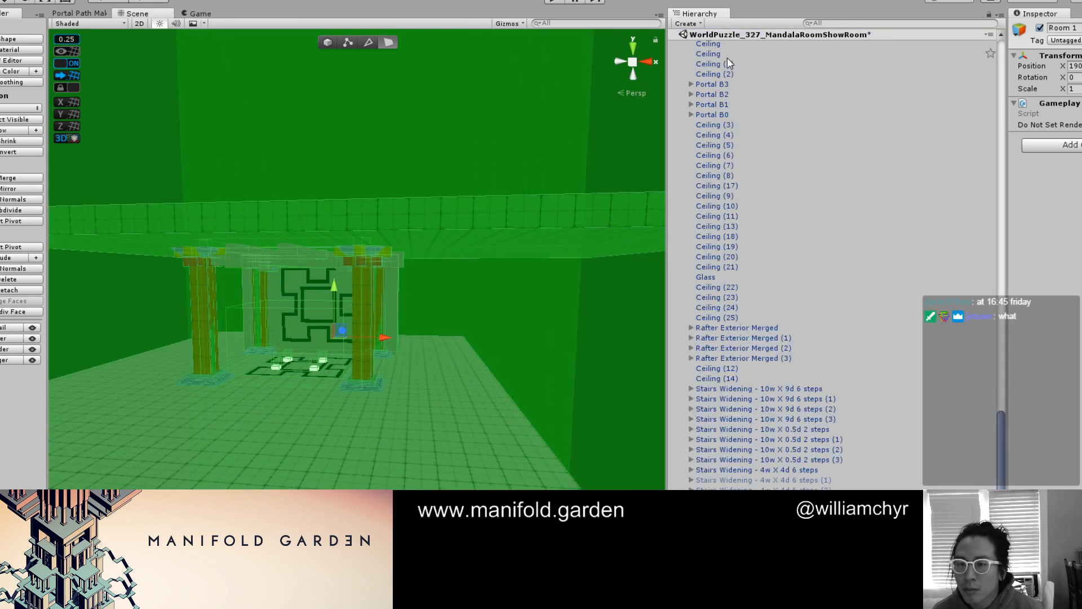
{"action": "scroll", "coordinate": [682, 46], "scroll_direction": "up", "scroll_amount": 20}
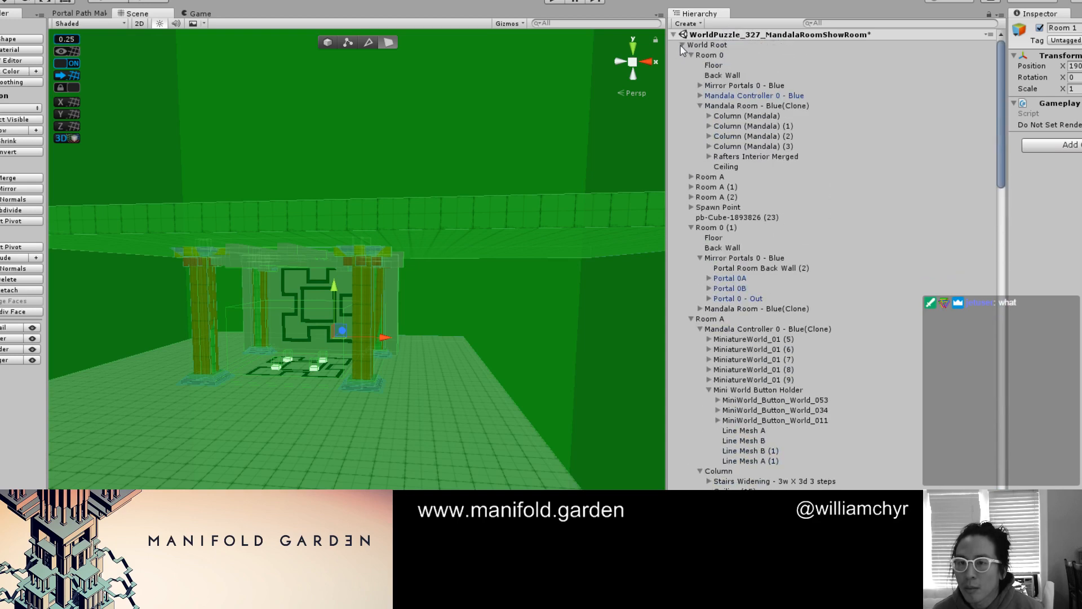
{"action": "left_click", "coordinate": [682, 45]}
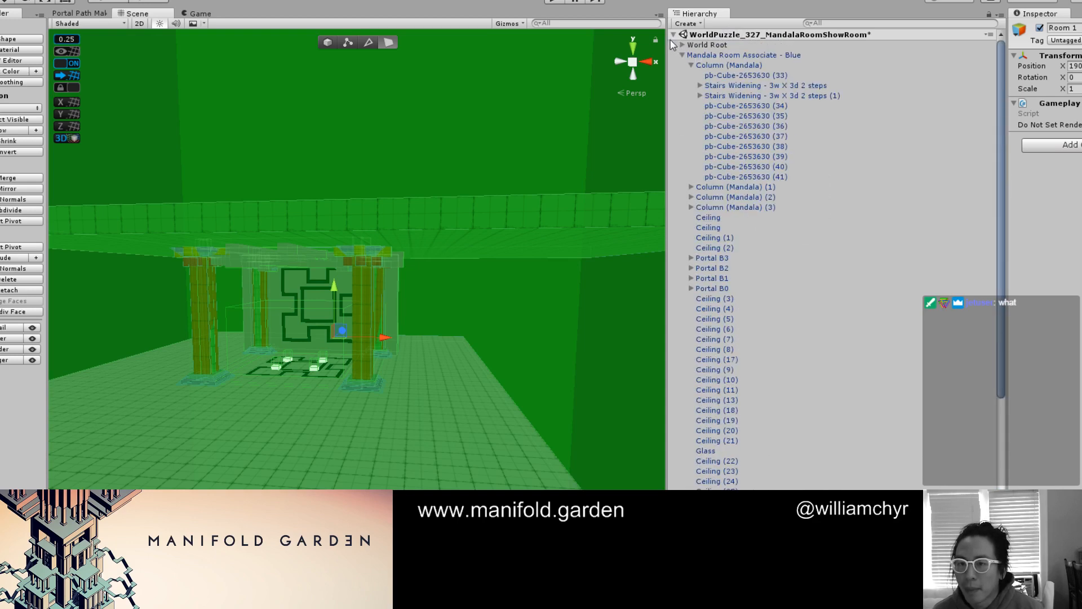
{"action": "left_click", "coordinate": [673, 35]}
Move Room 2 and Room3 together from Mandala_World_001 into the WorldPuzzle_327_MandalaRoomShowRoom scene
{"action": "left_click", "coordinate": [701, 75]}
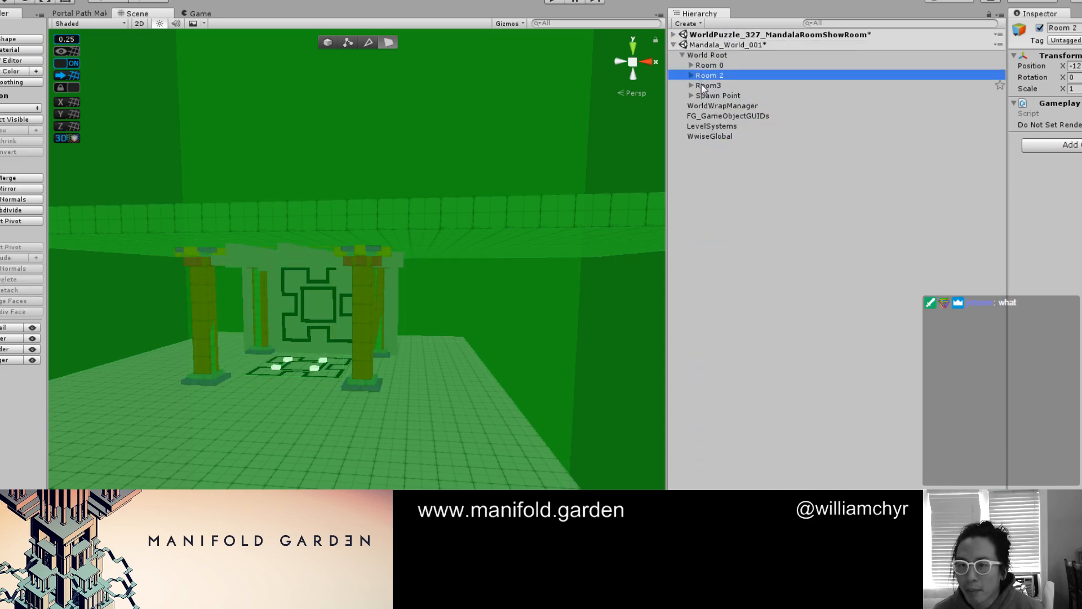
{"action": "left_click", "coordinate": [706, 85], "text": "shift"}
{"action": "left_click_drag", "start_coordinate": [711, 76], "coordinate": [725, 32]}
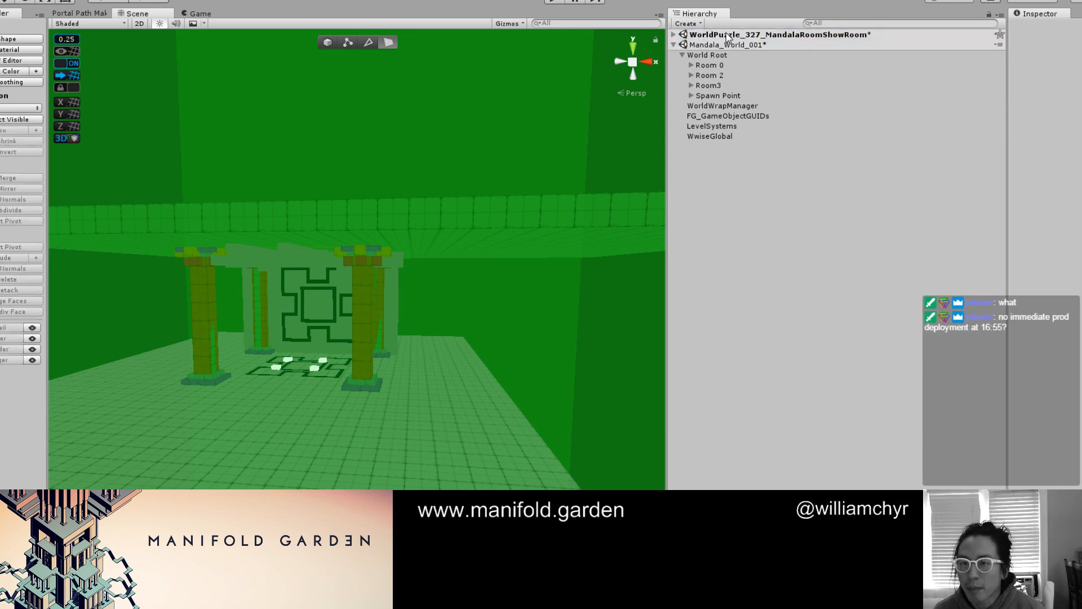
{"action": "left_click", "coordinate": [706, 77]}
{"action": "left_click", "coordinate": [712, 86], "text": "shift"}
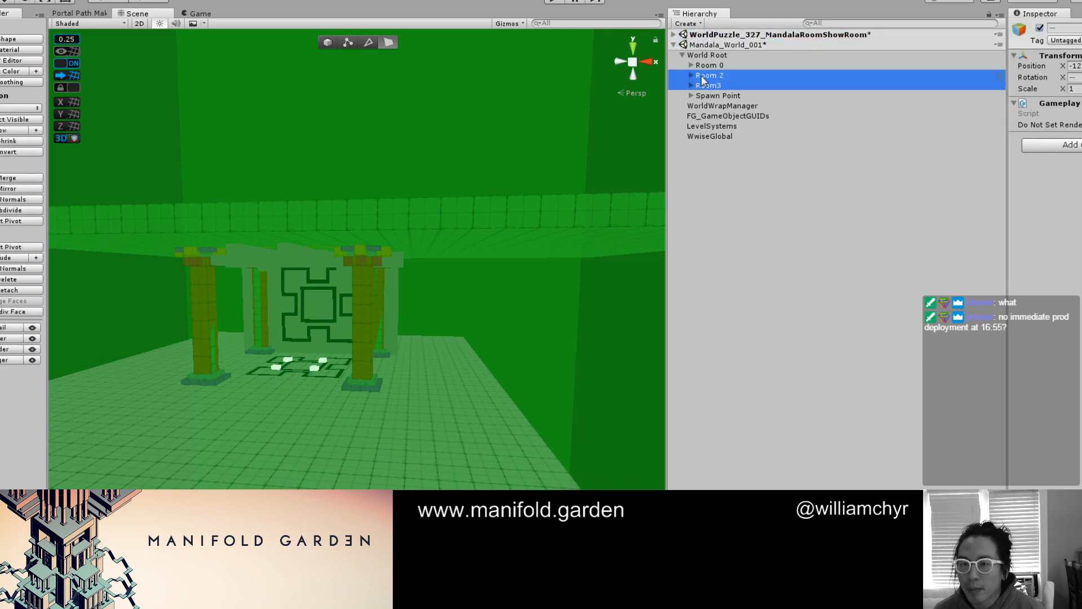
{"action": "left_click_drag", "start_coordinate": [702, 79], "coordinate": [743, 37]}
{"action": "scroll", "coordinate": [718, 51], "scroll_direction": "up", "scroll_amount": 5}
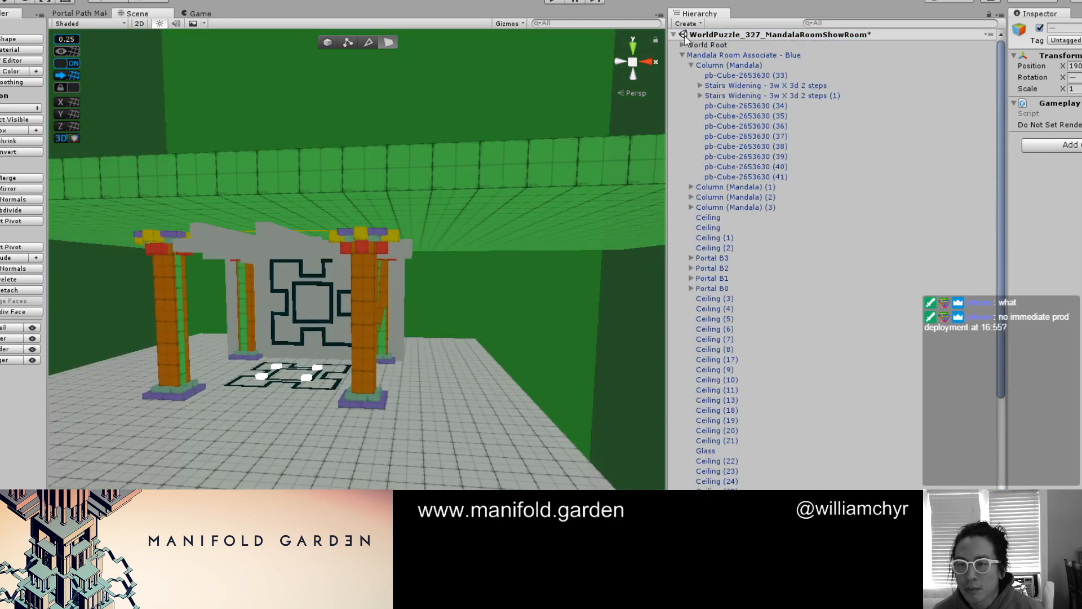
{"action": "left_click", "coordinate": [674, 35]}
Remove the Mandala_World_001 scene from the hierarchy and resolve the prompt about its changes
{"action": "right_click", "coordinate": [711, 45]}
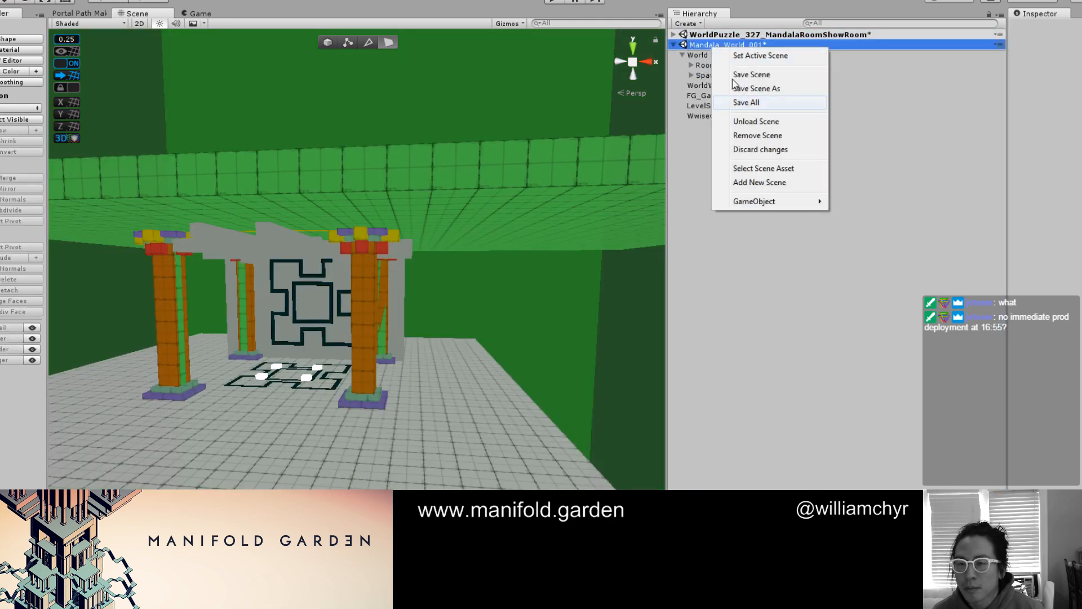
{"action": "left_click", "coordinate": [757, 136]}
{"action": "left_click", "coordinate": [613, 325]}
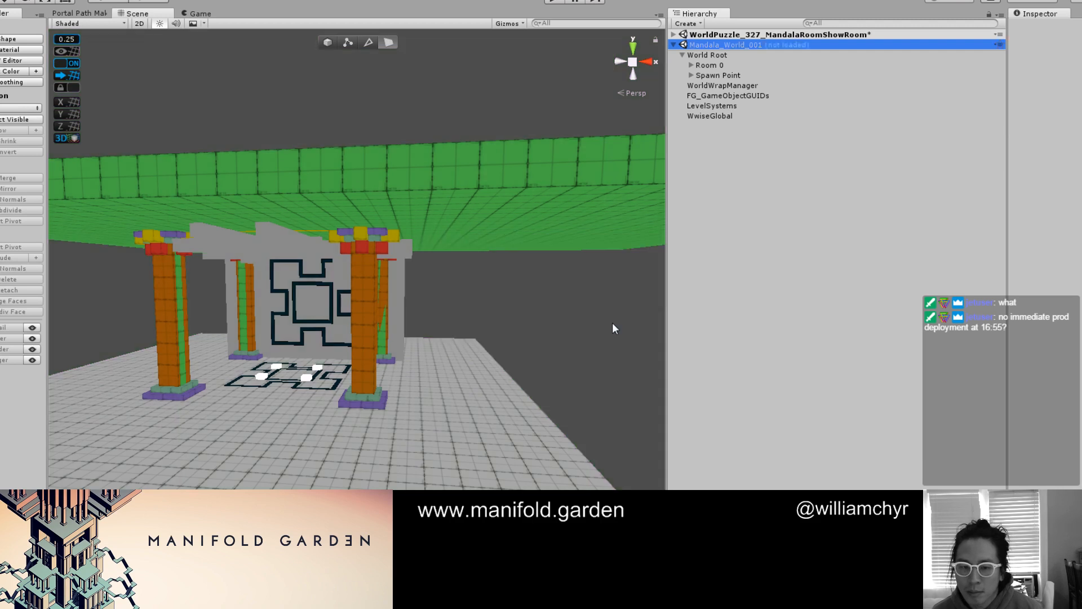